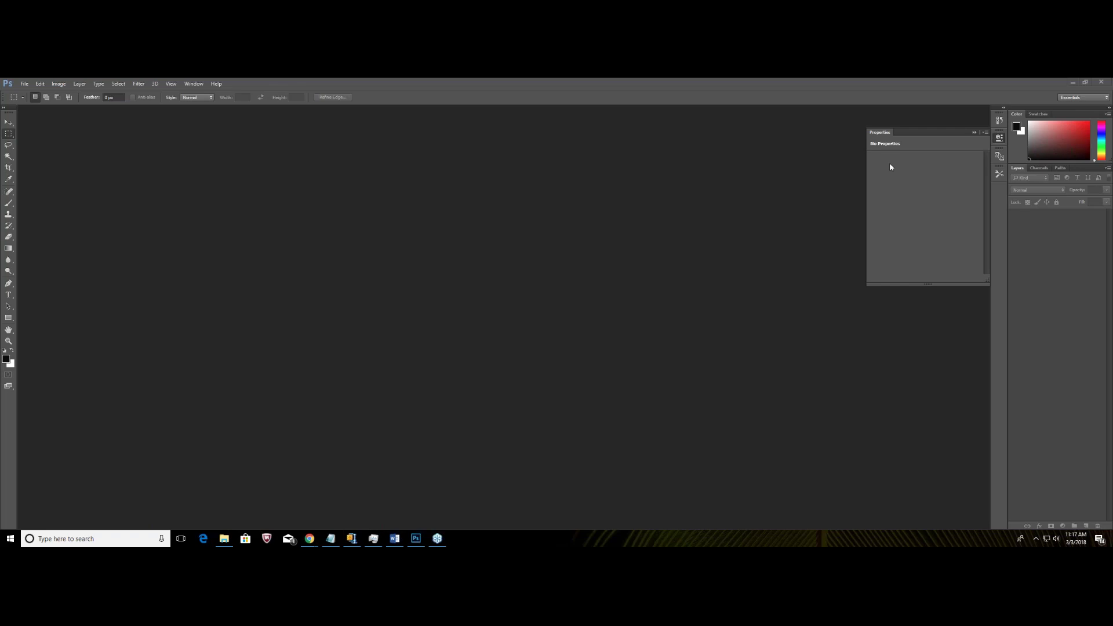
Switch to Chrome, maximize the window showing X_12_e.pdf, and view the convention's cover and the start of Chapter I.
key("alt+Tab")
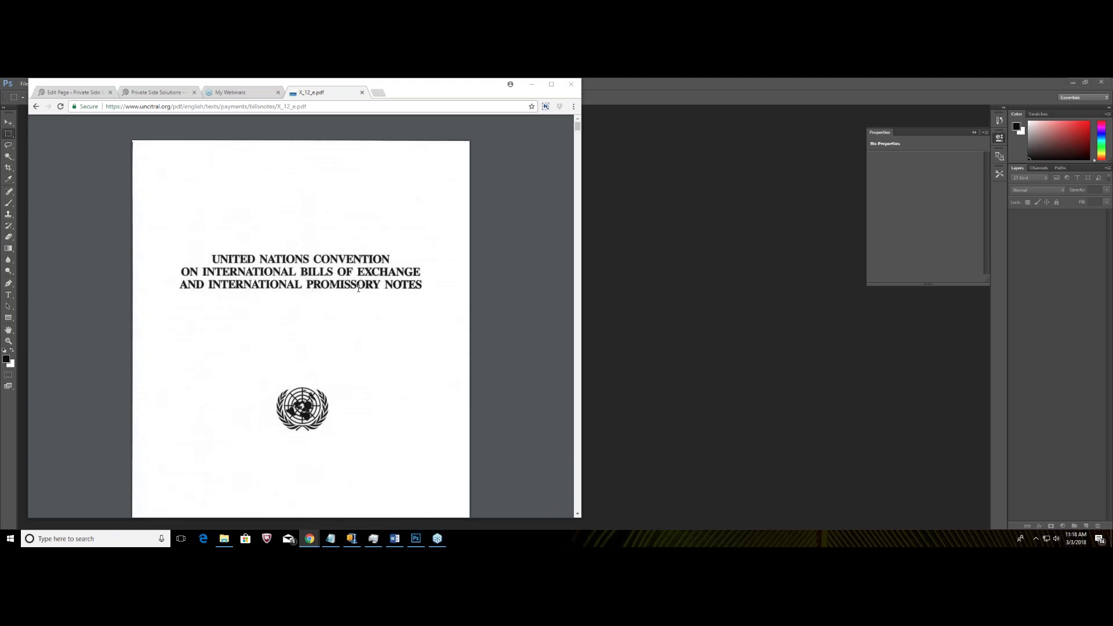
left_click(551, 84)
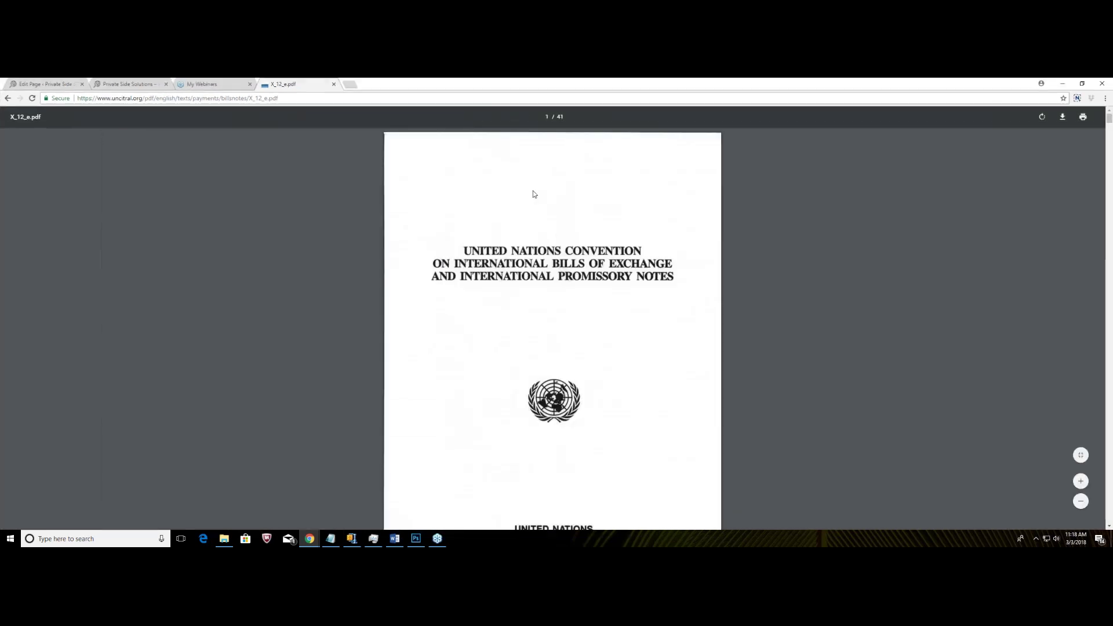
scroll(544, 207, "down", 2)
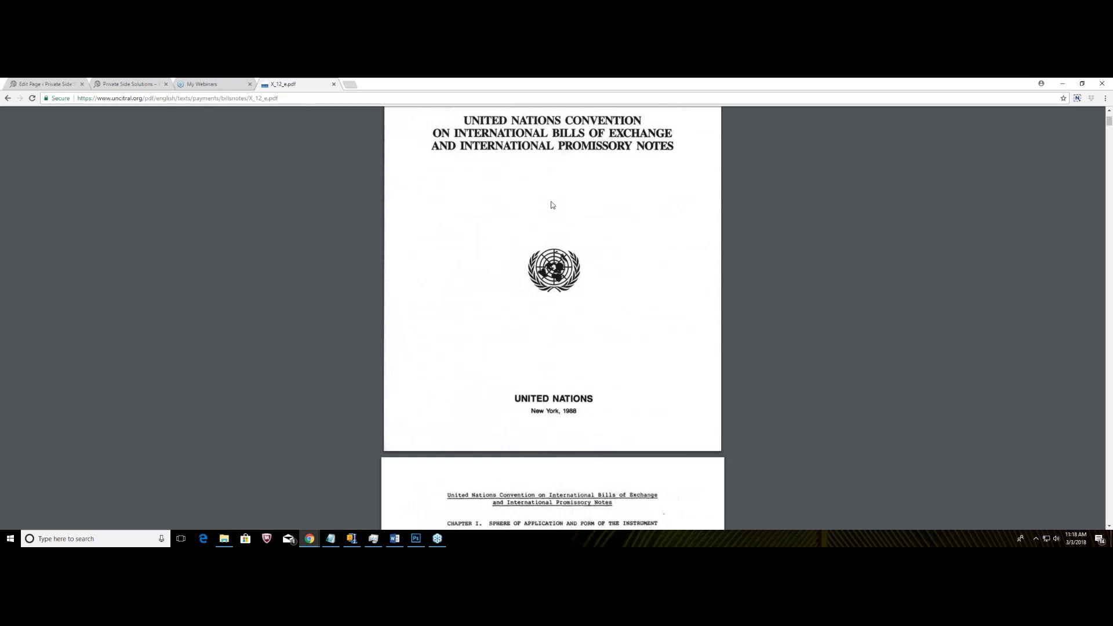
scroll(552, 204, "up", 3)
scroll(551, 205, "down", 1)
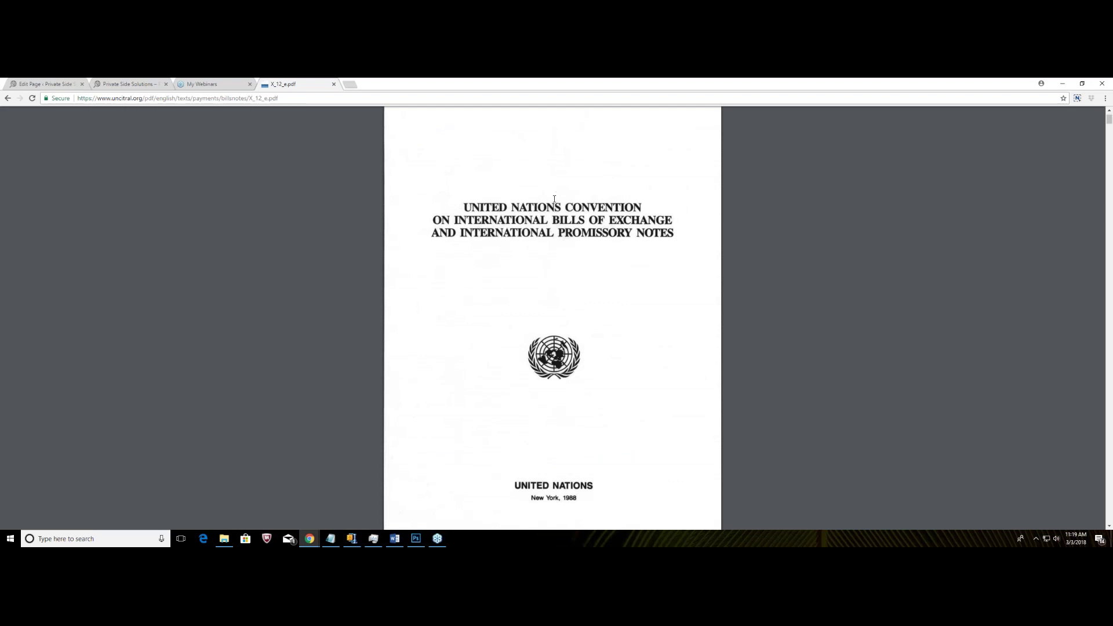
scroll(555, 199, "down", 6)
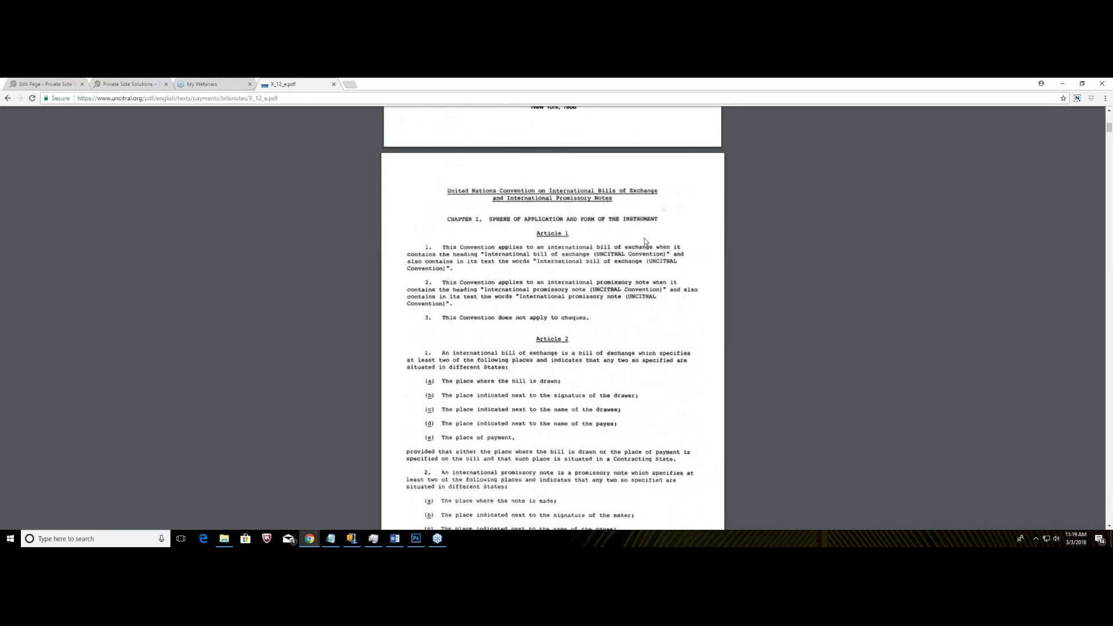
Enlarge the PDF to 200% zoom and examine Article 1 of the convention.
left_click(1106, 98)
left_click(1079, 180)
left_click(1080, 181)
left_click(1080, 180)
left_click(1080, 180)
left_click(1080, 180)
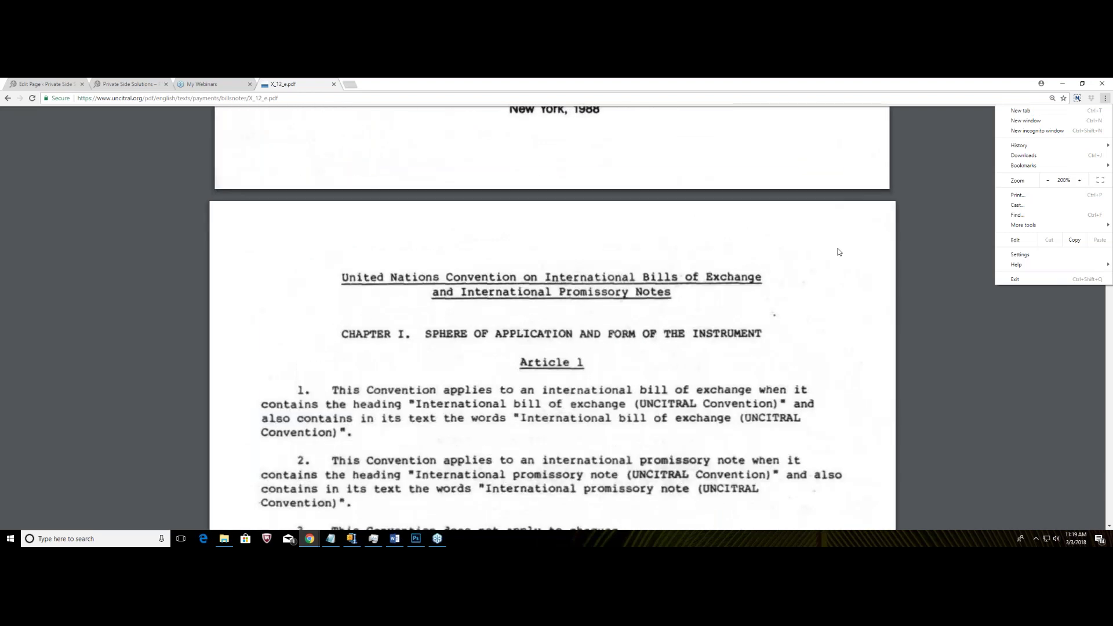
left_click(735, 263)
scroll(735, 261, "down", 3)
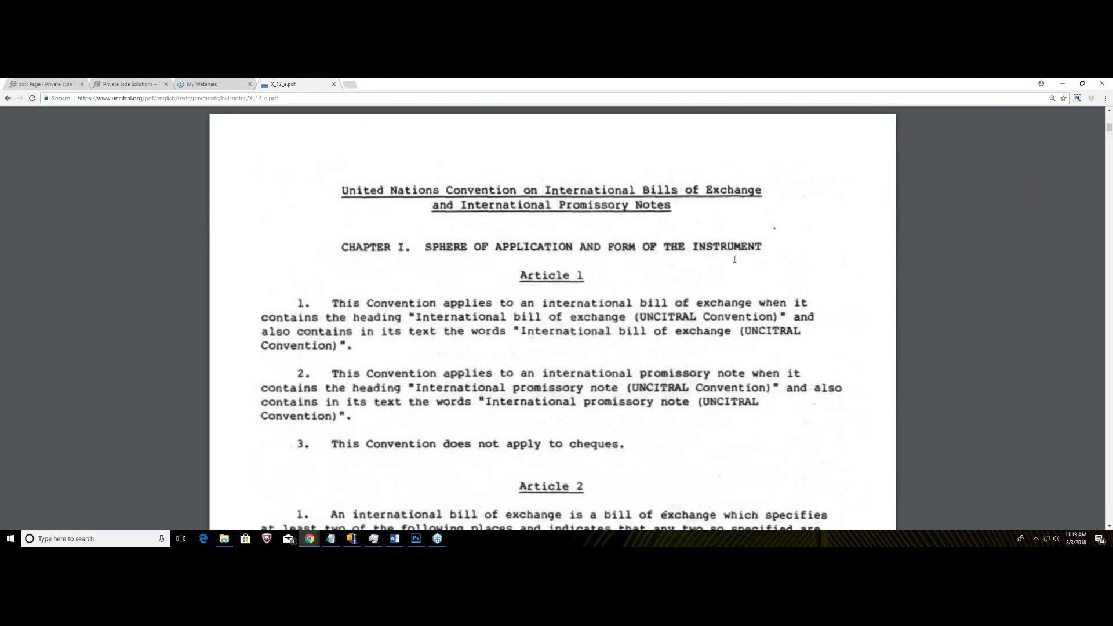
scroll(735, 258, "down", 1)
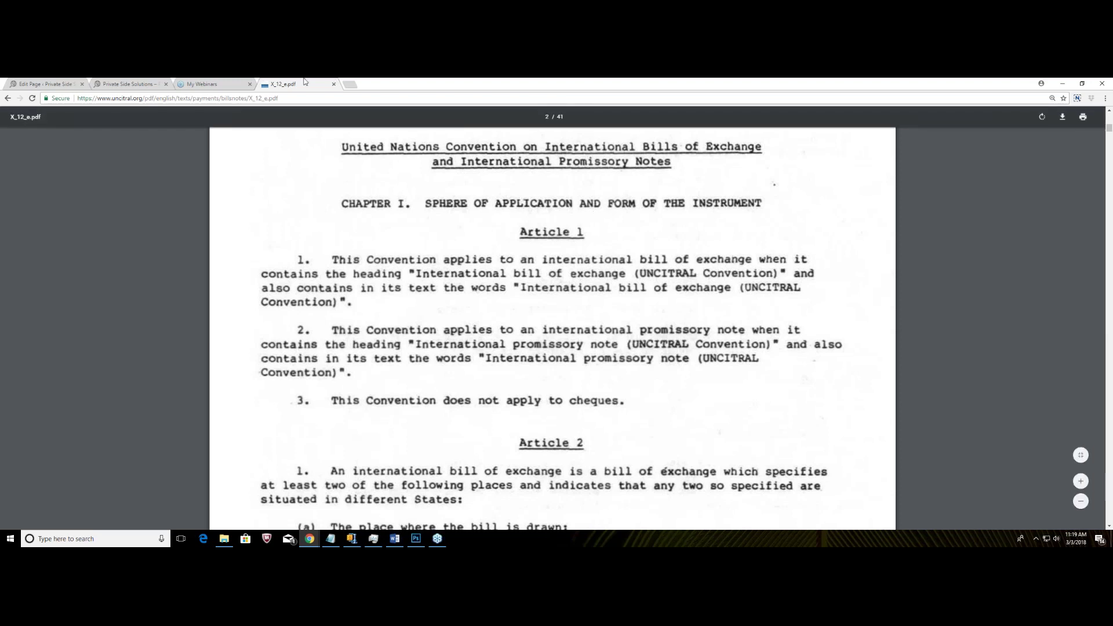
Detach the X_12_e.pdf tab into its own browser window and restore that window and Photoshop to floating size.
left_click_drag(296, 84, 313, 143)
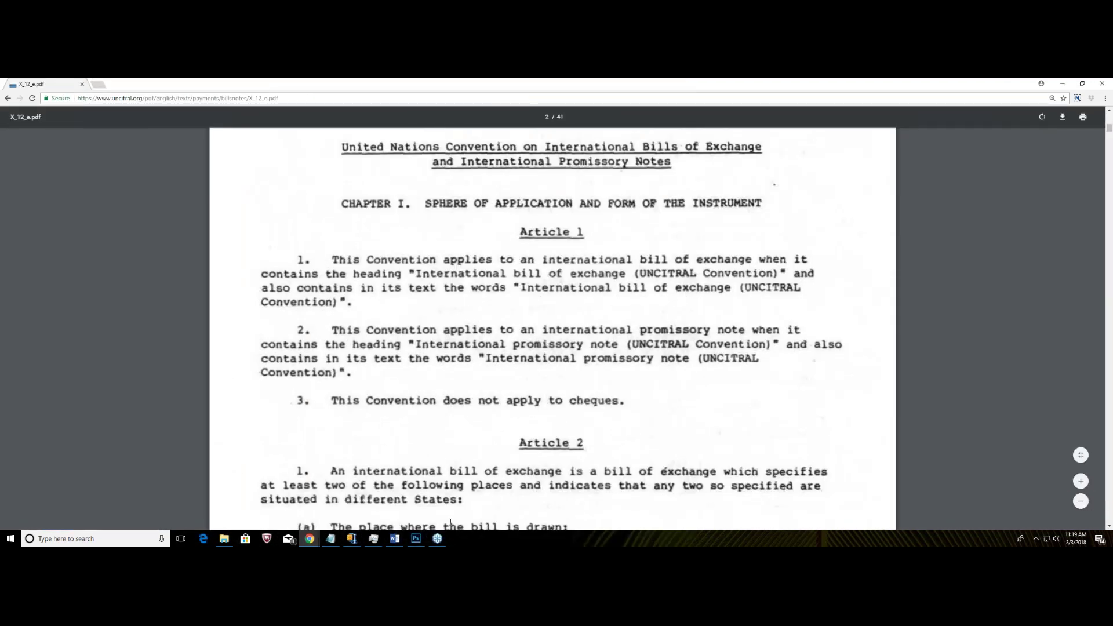
mouse_move(416, 544)
left_click(1082, 83)
left_click_drag(593, 131, 496, 113)
left_click(1060, 85)
left_click(1085, 83)
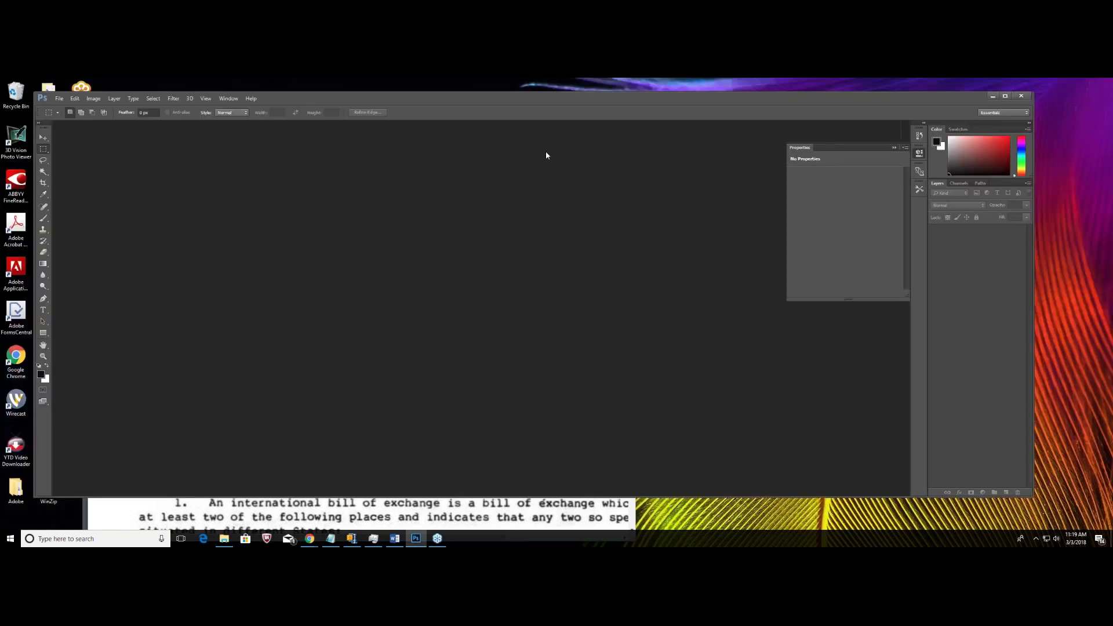
Resize and move the PDF window and the Photoshop window so they sit next to each other without overlapping.
left_click_drag(34, 117, 479, 118)
left_click_drag(384, 117, 289, 99)
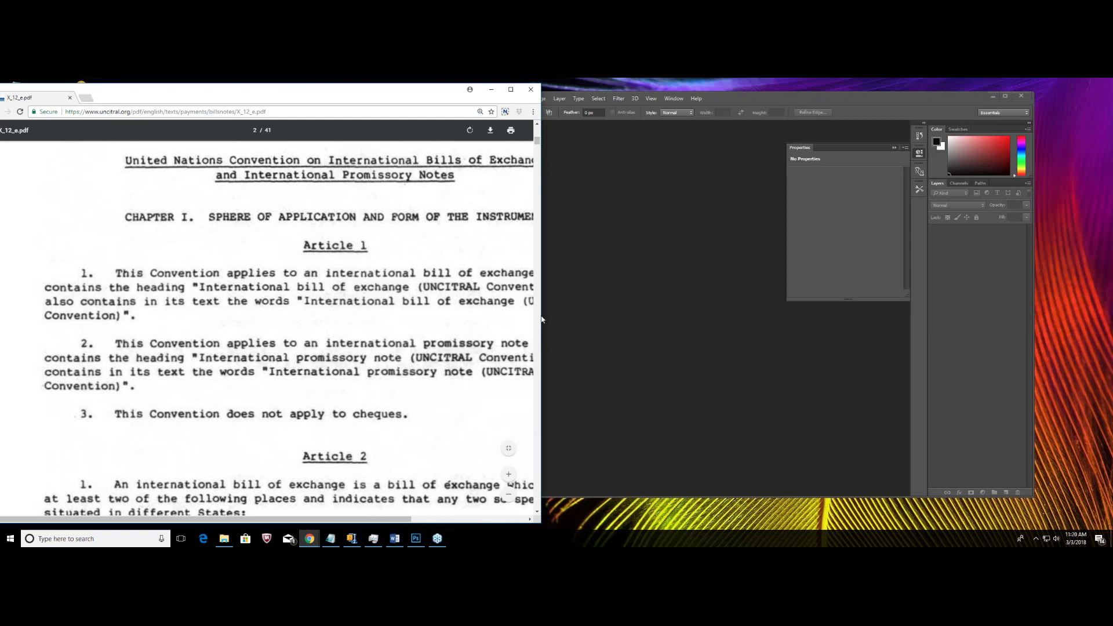
left_click_drag(280, 86, 363, 84)
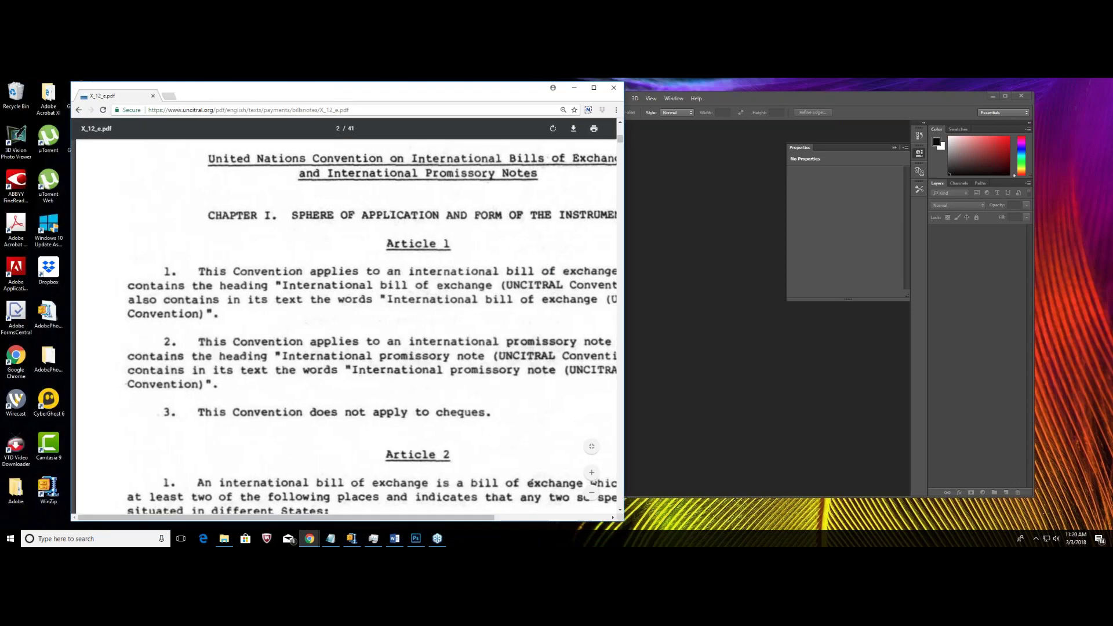
left_click_drag(161, 164, 161, 165)
left_click_drag(368, 93, 214, 97)
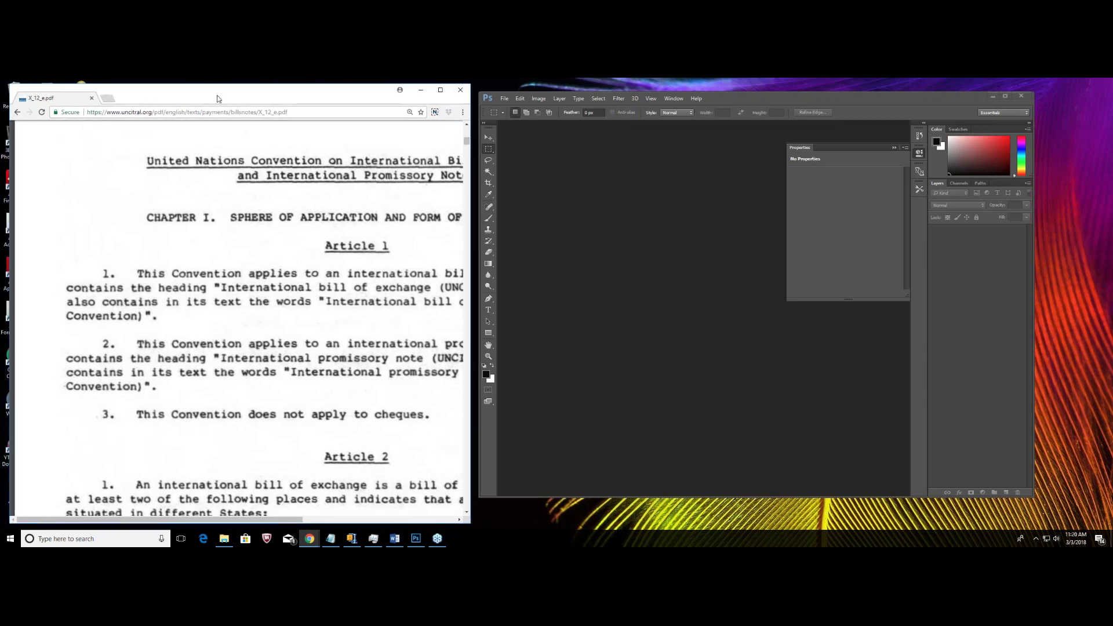
left_click(991, 236)
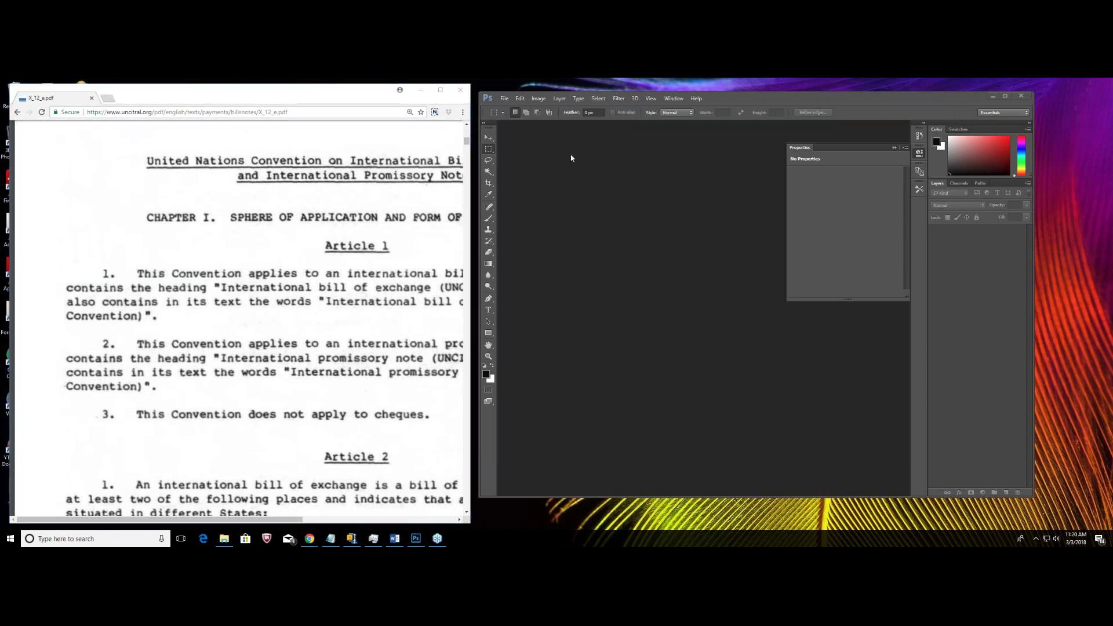
left_click_drag(480, 123, 562, 122)
left_click_drag(471, 142, 548, 142)
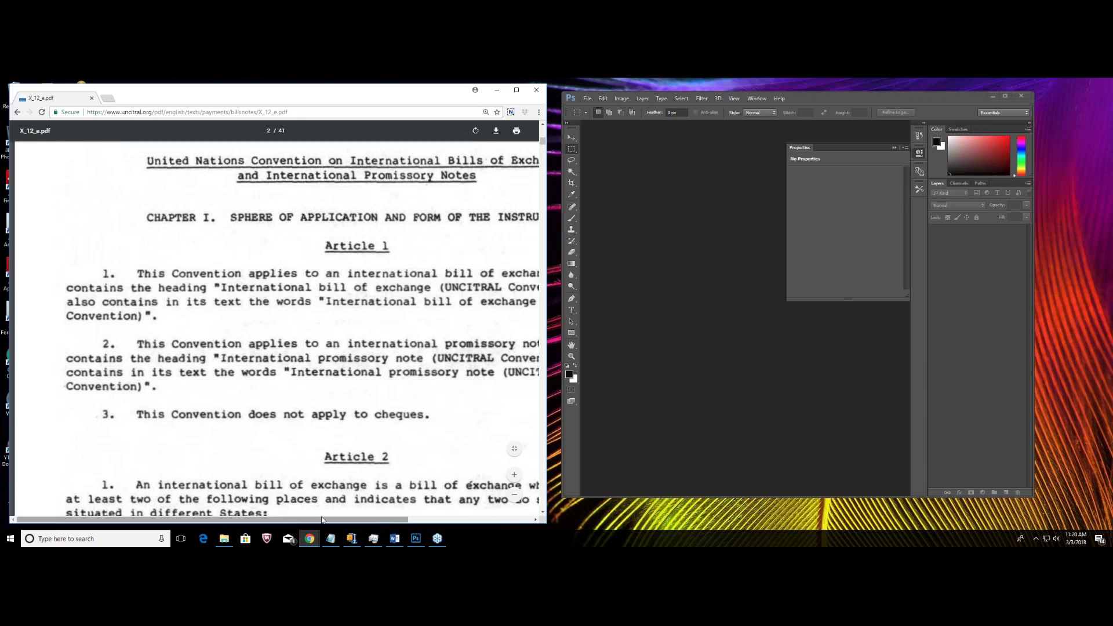
Reduce the PDF zoom to 150% so the full line width fits, and move Photoshop up against the PDF window.
left_click_drag(319, 520, 323, 520)
left_click(538, 112)
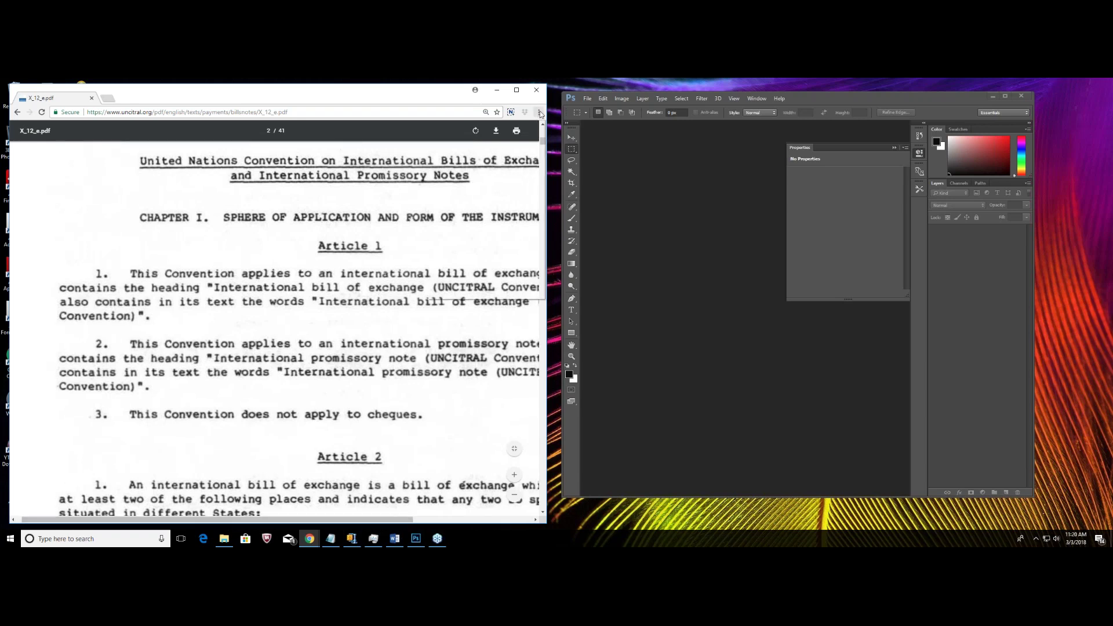
left_click(479, 194)
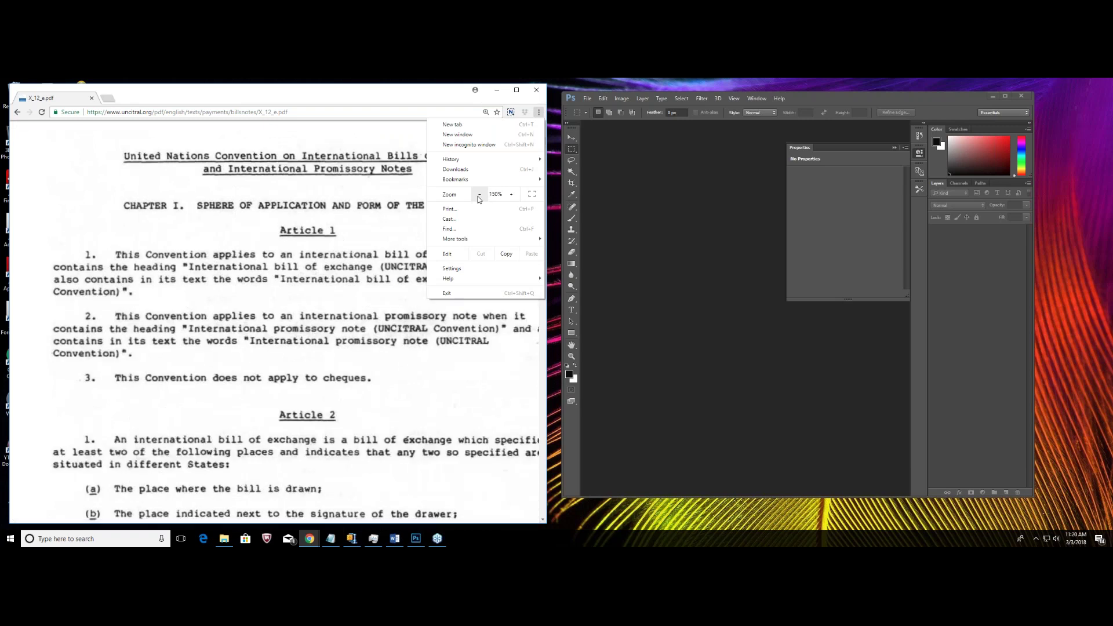
left_click(479, 195)
left_click(596, 95)
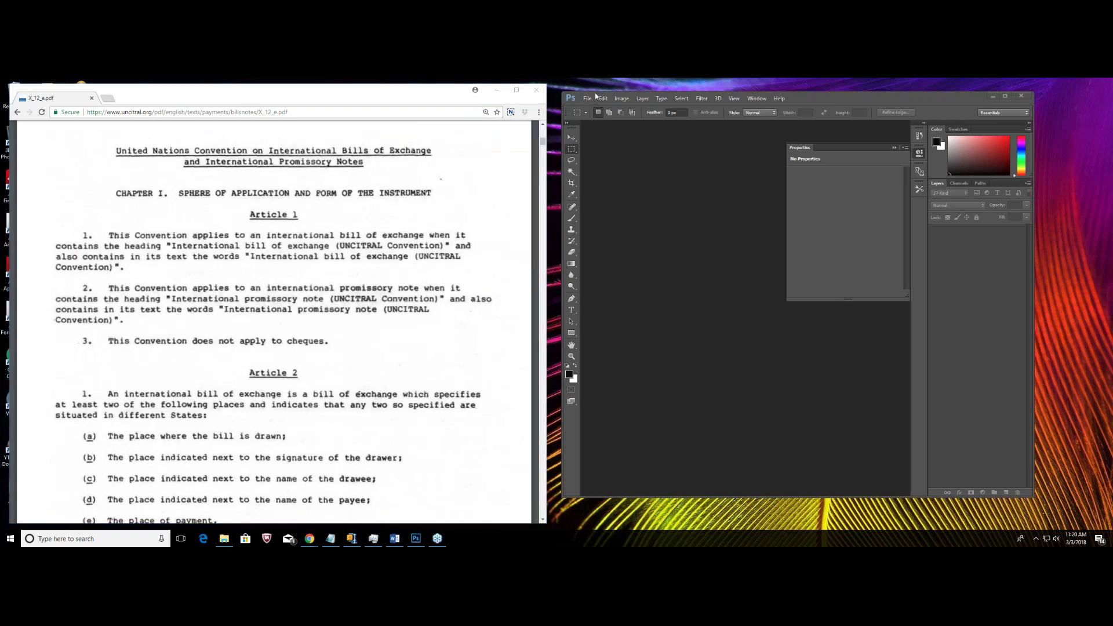
left_click_drag(803, 96, 787, 85)
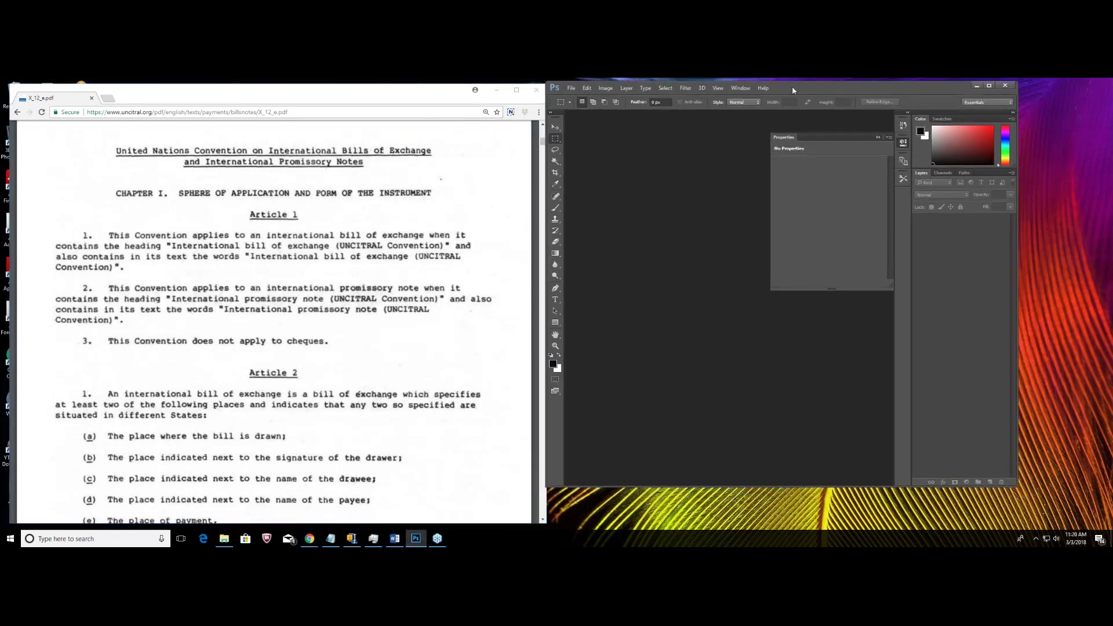
Try arranging all open windows in the system's stacked layout.
left_click(625, 503)
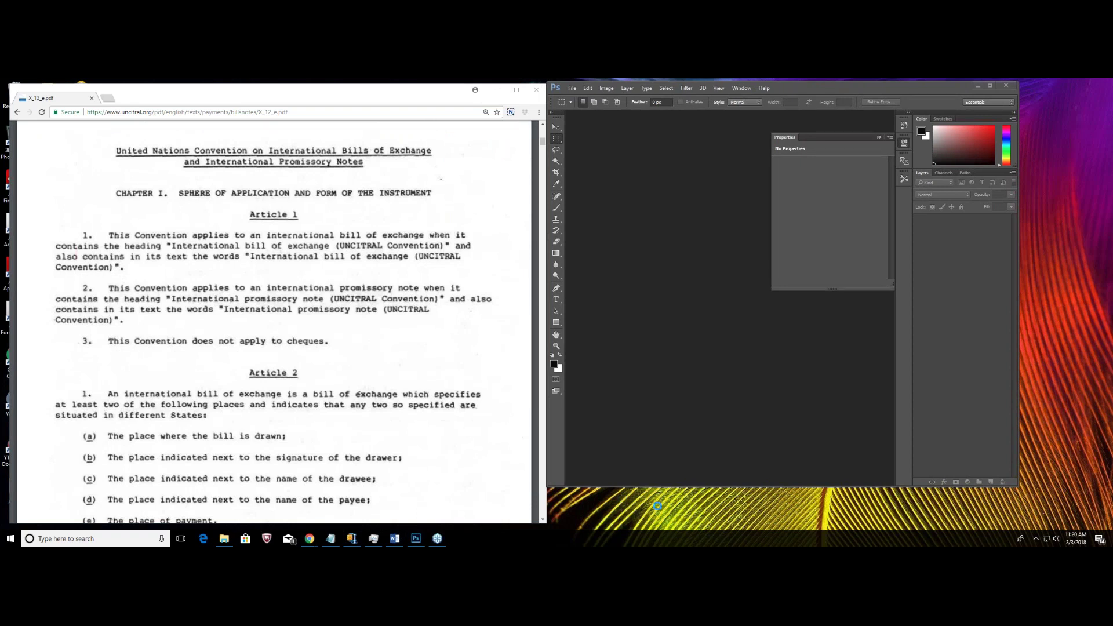
right_click(642, 505)
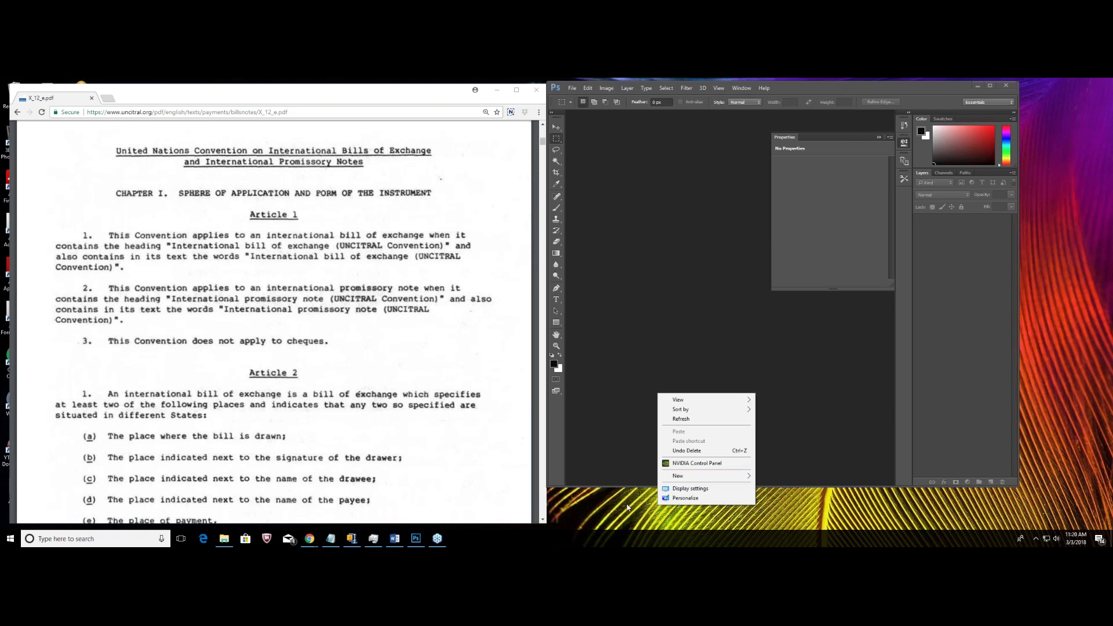
left_click(627, 508)
right_click(612, 503)
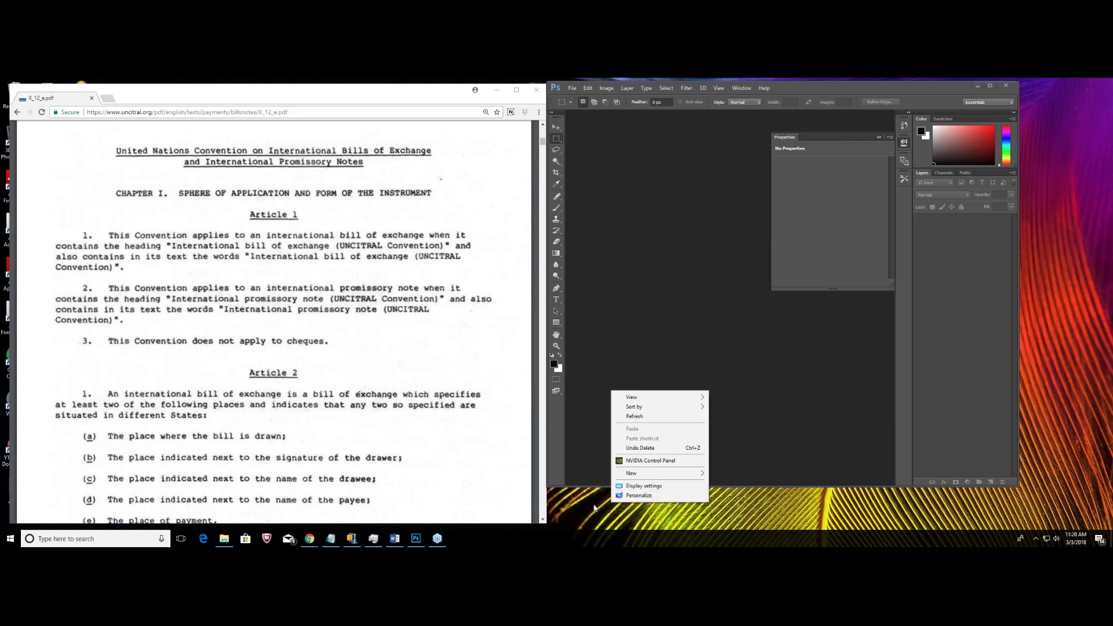
left_click(595, 508)
right_click(560, 542)
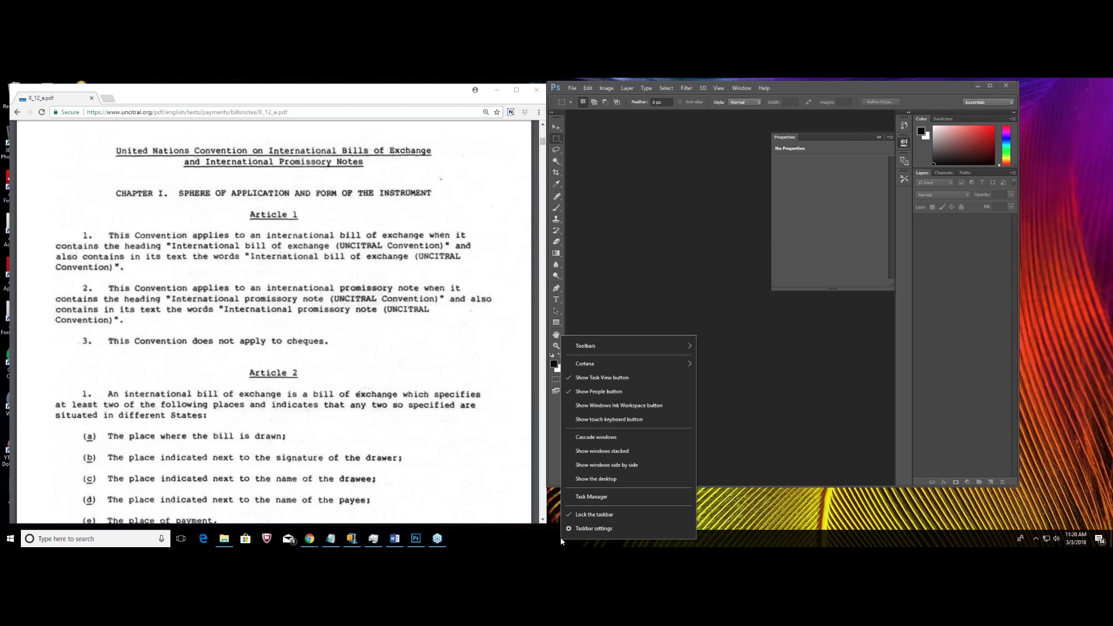
left_click(606, 456)
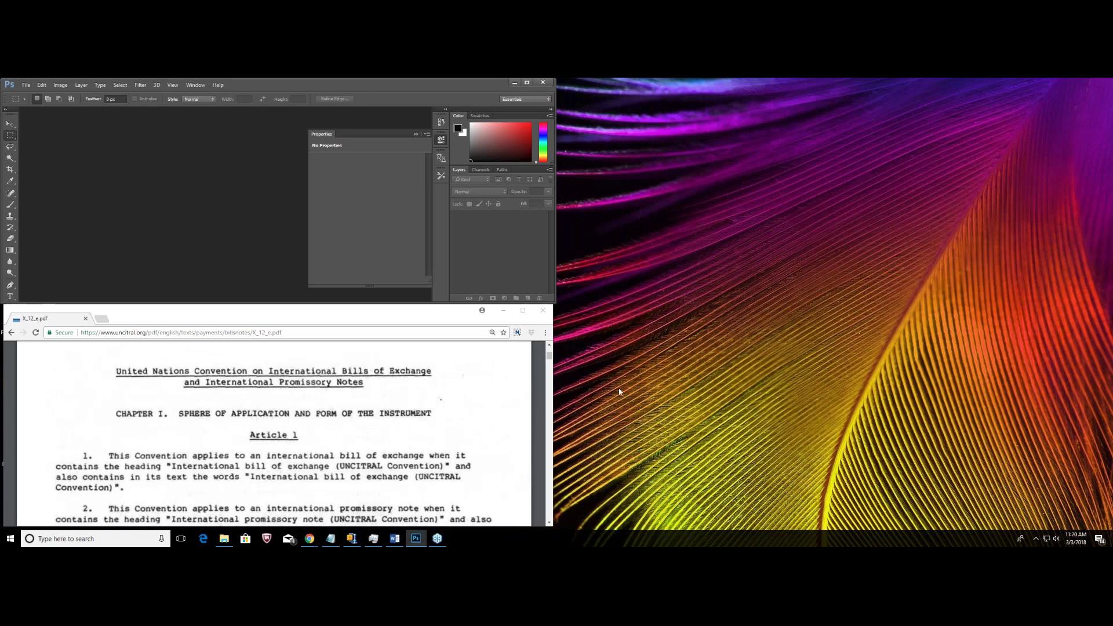
right_click(590, 539)
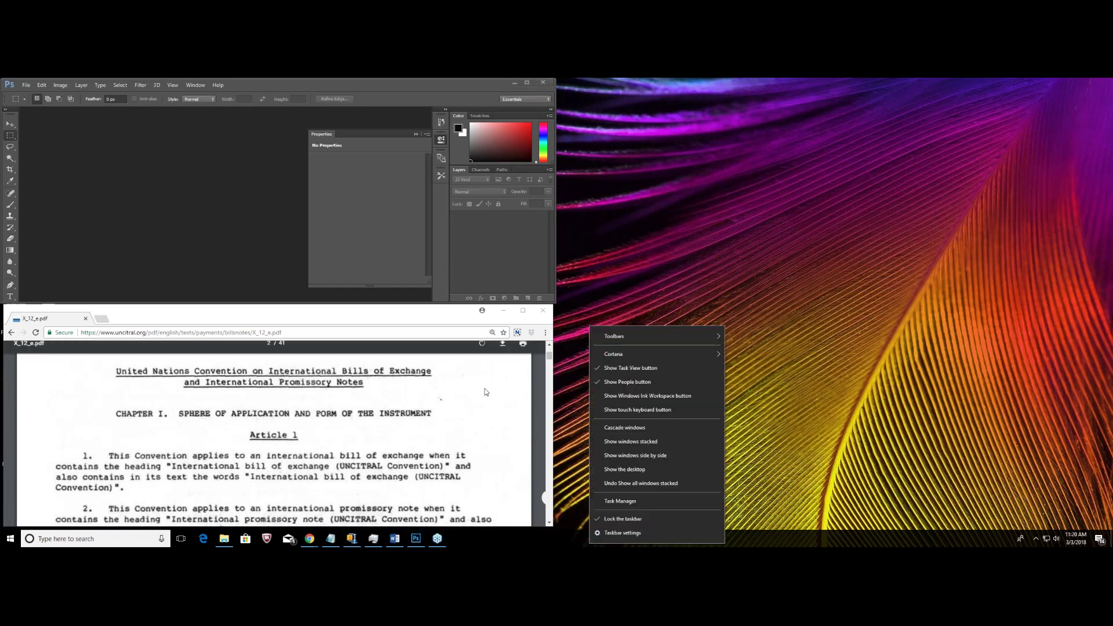
Reposition the stacked windows so the PDF is in one upper half of the desktop and Photoshop is in the other.
left_click_drag(458, 321, 700, 249)
left_click_drag(588, 278, 348, 293)
left_click_drag(409, 85, 1036, 89)
left_click_drag(378, 266, 374, 98)
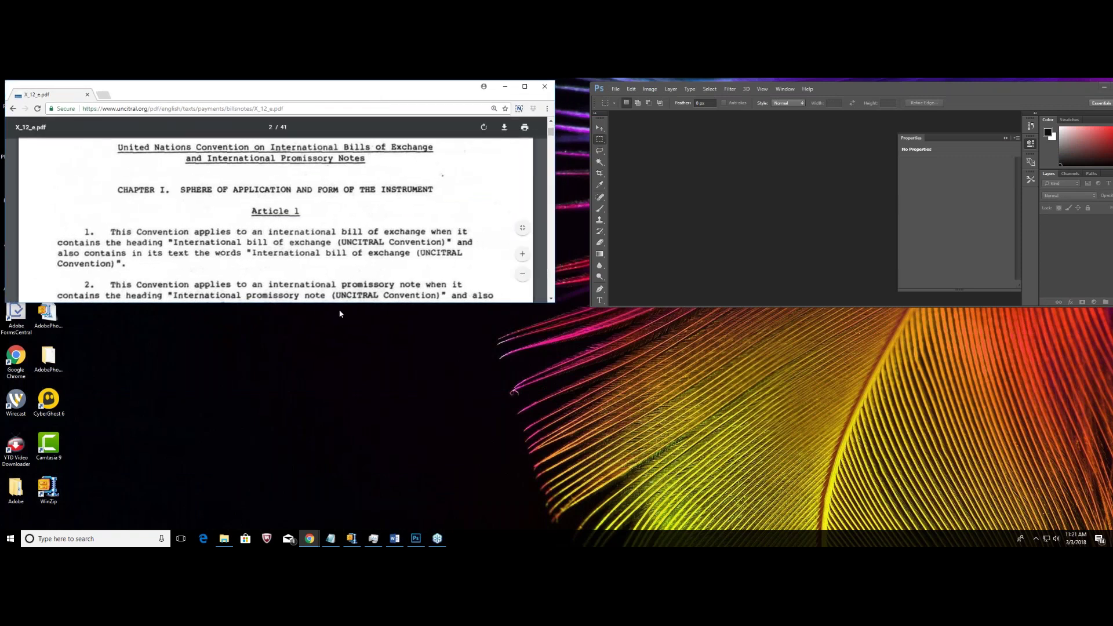
Stretch the PDF and Photoshop windows down almost to the taskbar and widen Photoshop to close the gap between them.
left_click_drag(340, 306, 269, 519)
left_click(310, 310)
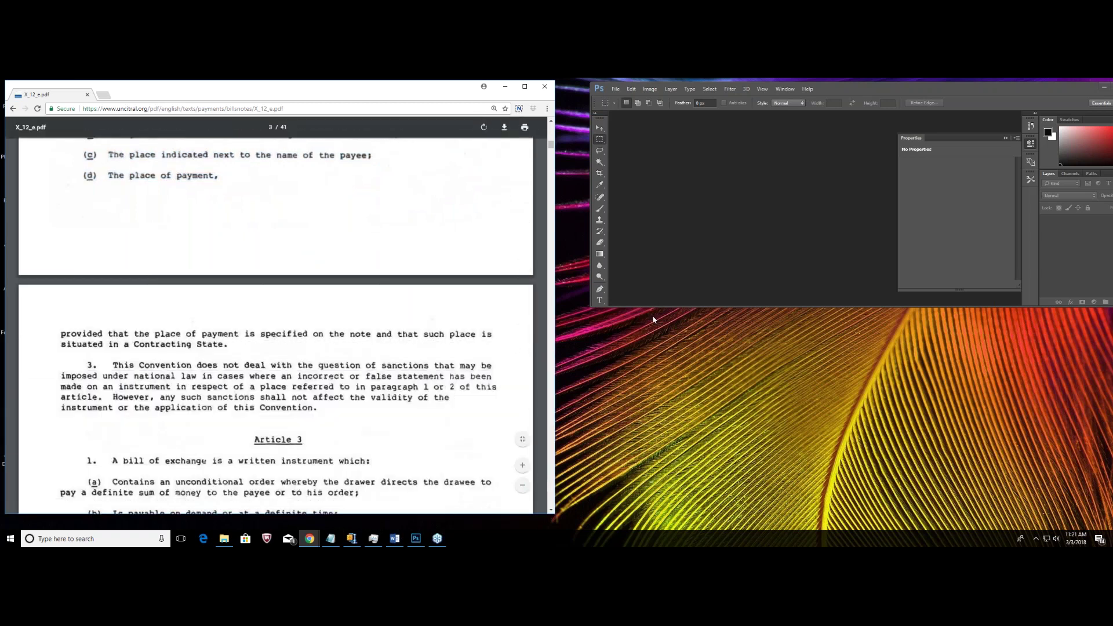
left_click_drag(656, 309, 627, 526)
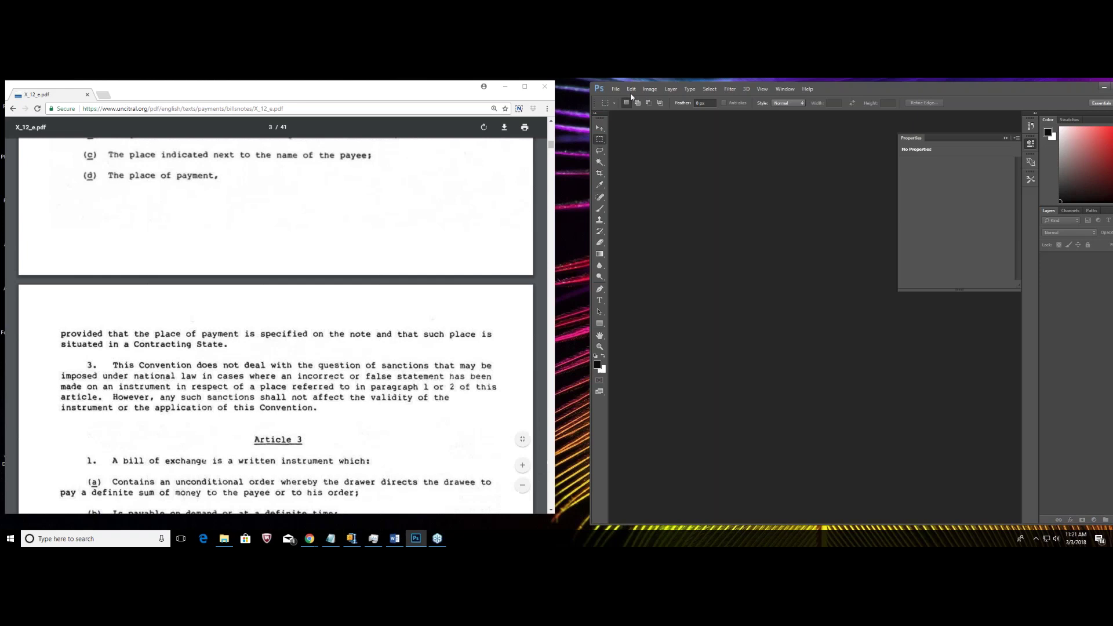
left_click_drag(592, 111, 558, 110)
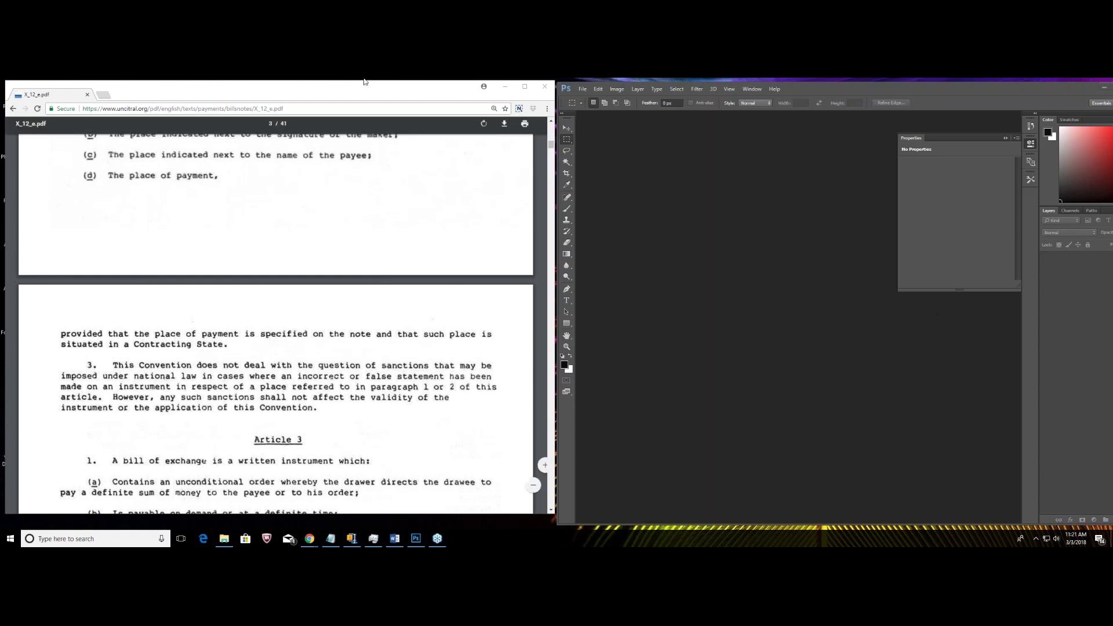
Return the convention PDF to its cover page.
scroll(277, 233, "up", 1)
scroll(278, 231, "up", 8)
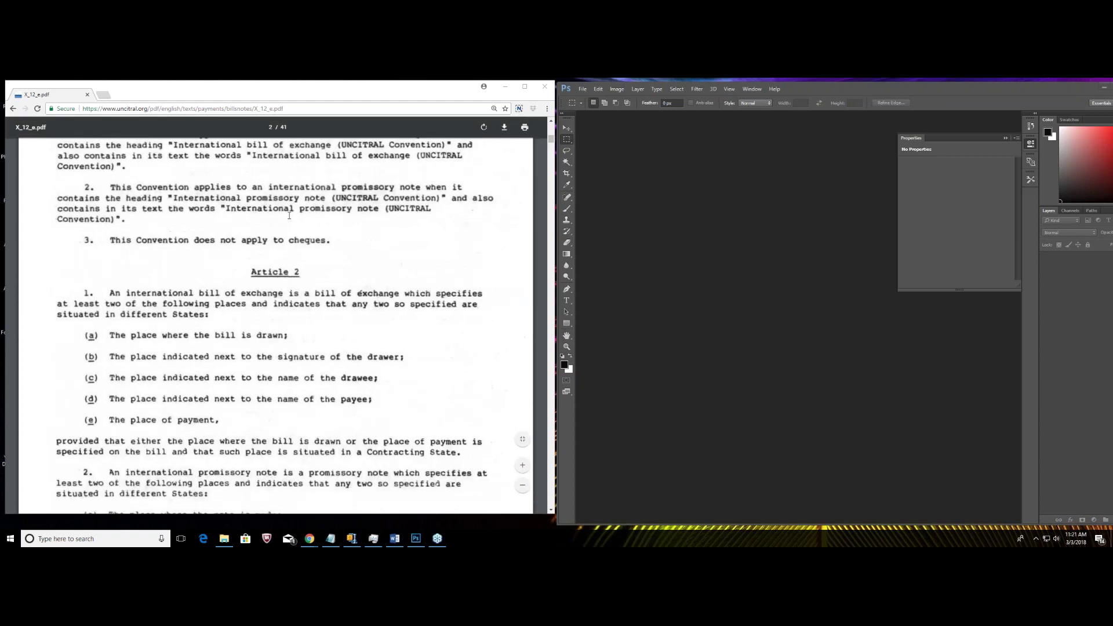
left_click_drag(553, 140, 552, 132)
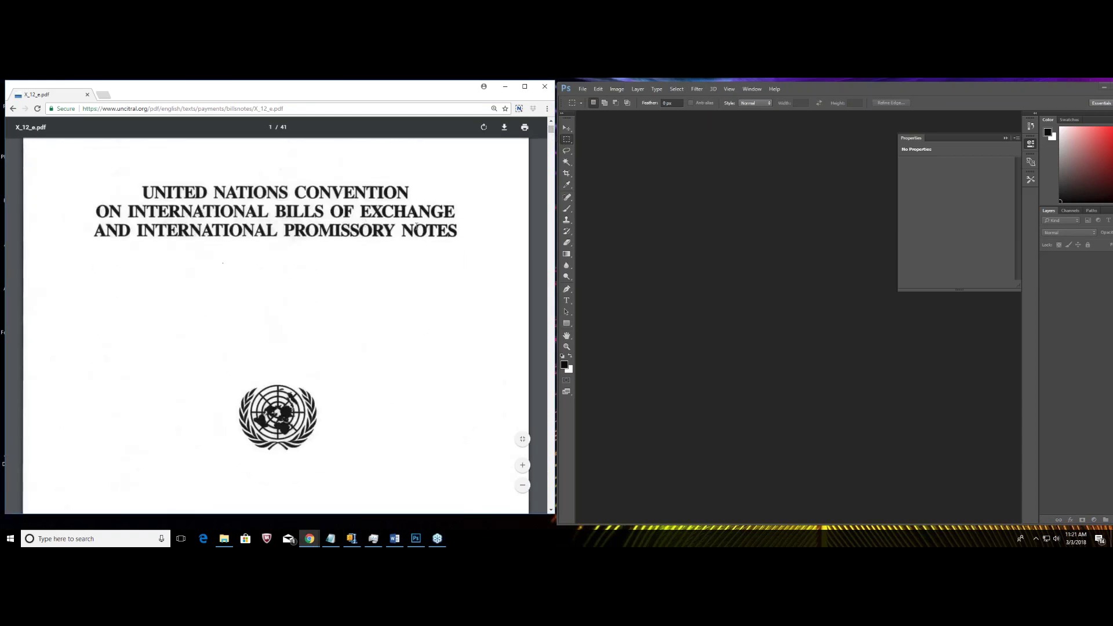
left_click(1048, 287)
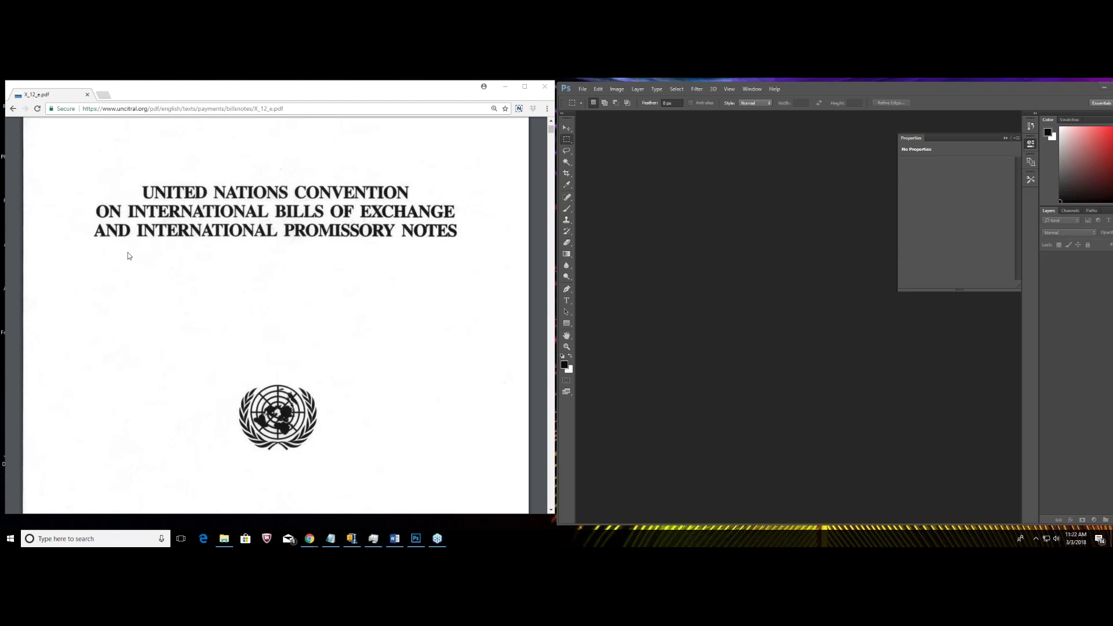
Search Google for "check stock" in a new browser tab.
left_click(106, 94)
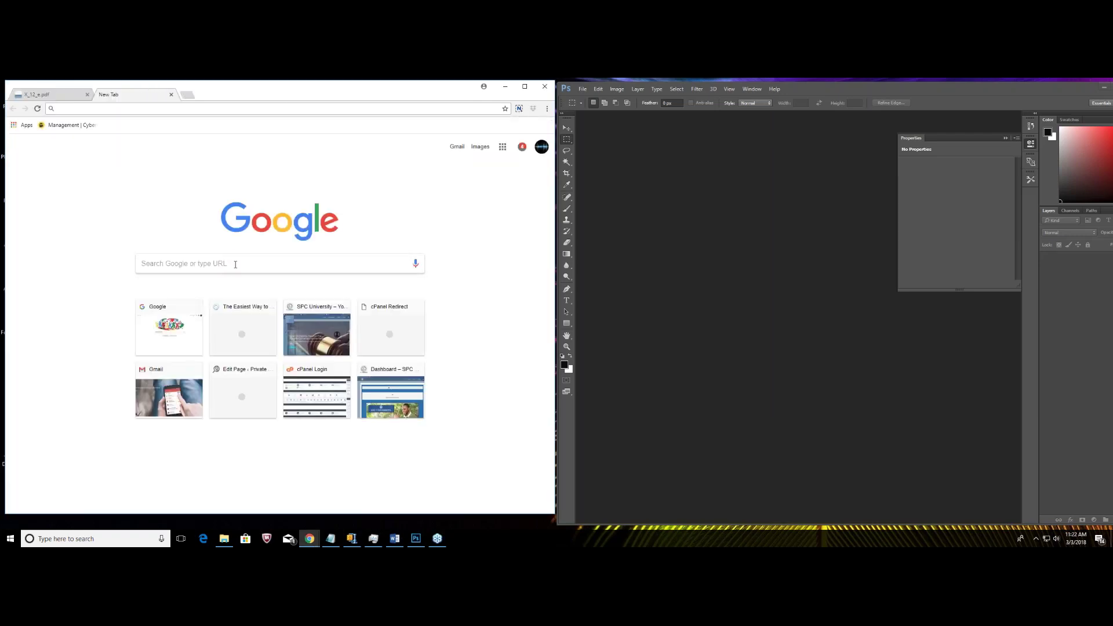
left_click(235, 264)
type("check st")
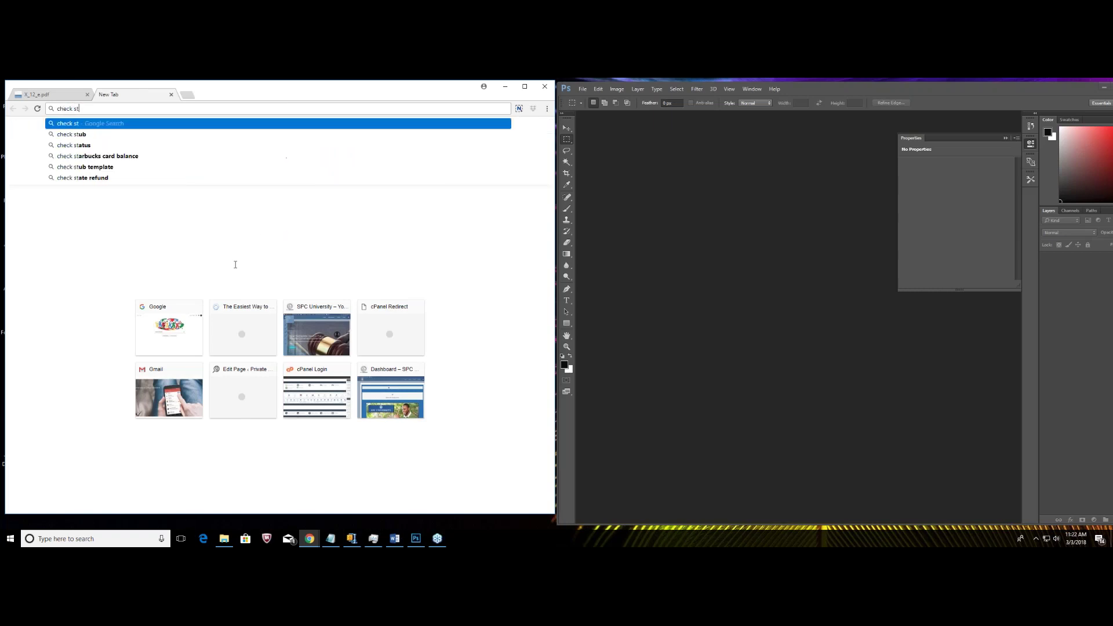
type("ock")
key("Return")
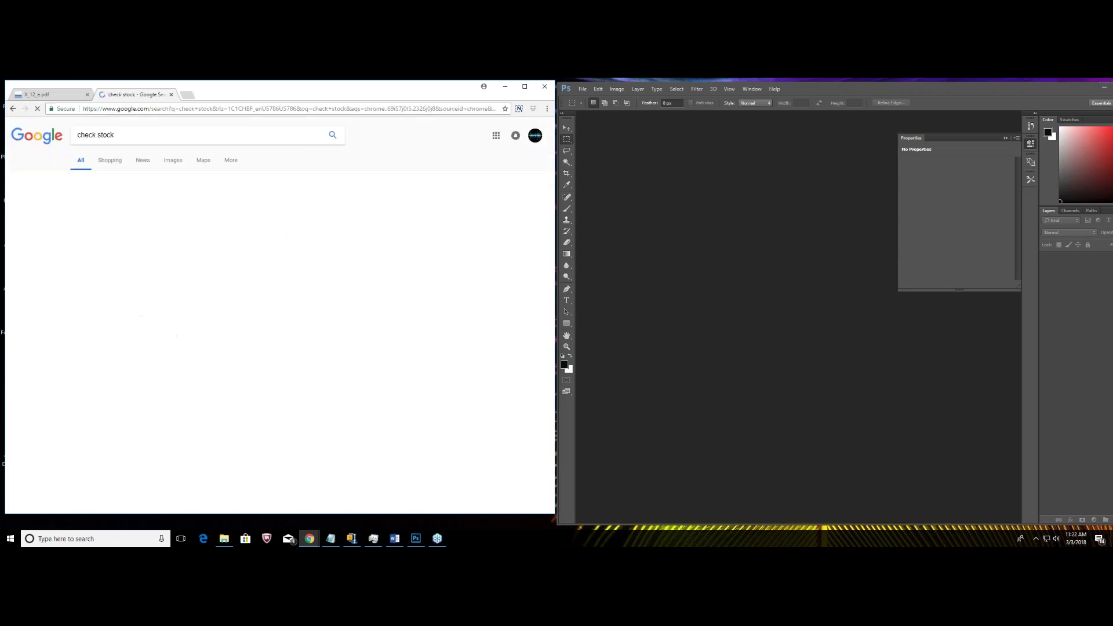
Show image results for check stock and save the Office Depot blank laser check top picture as 774290_p in Pictures.
left_click(172, 160)
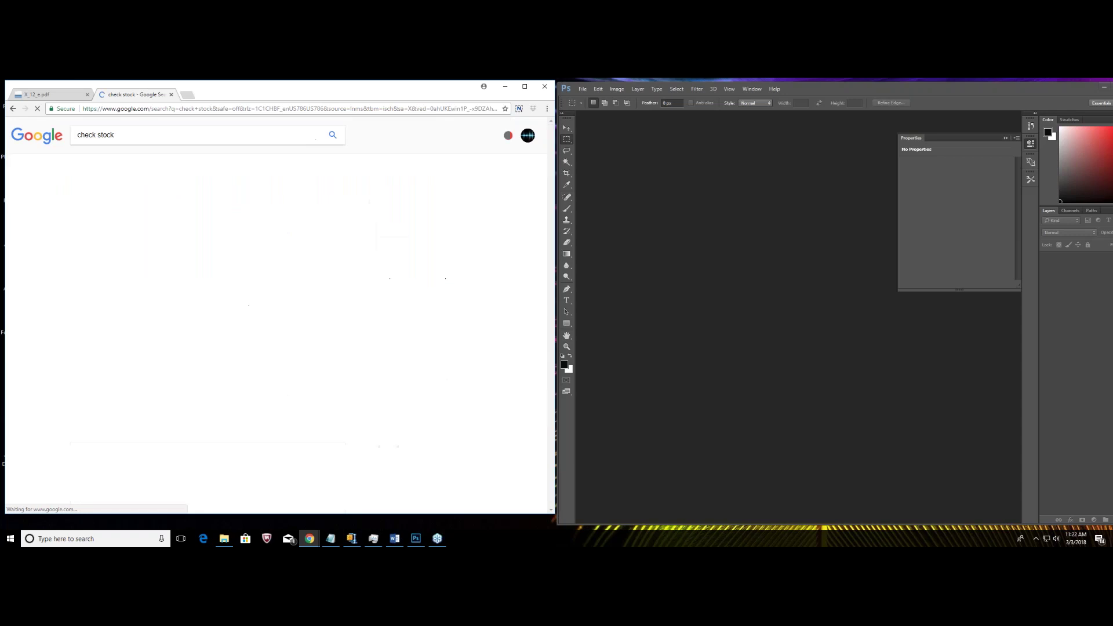
scroll(167, 313, "down", 3)
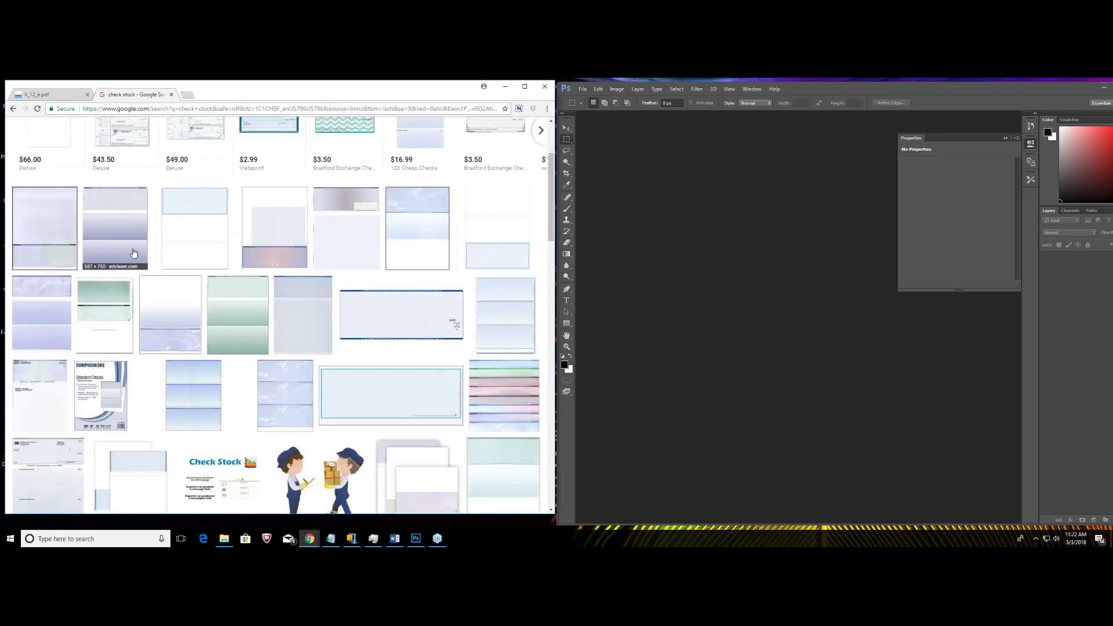
left_click(189, 249)
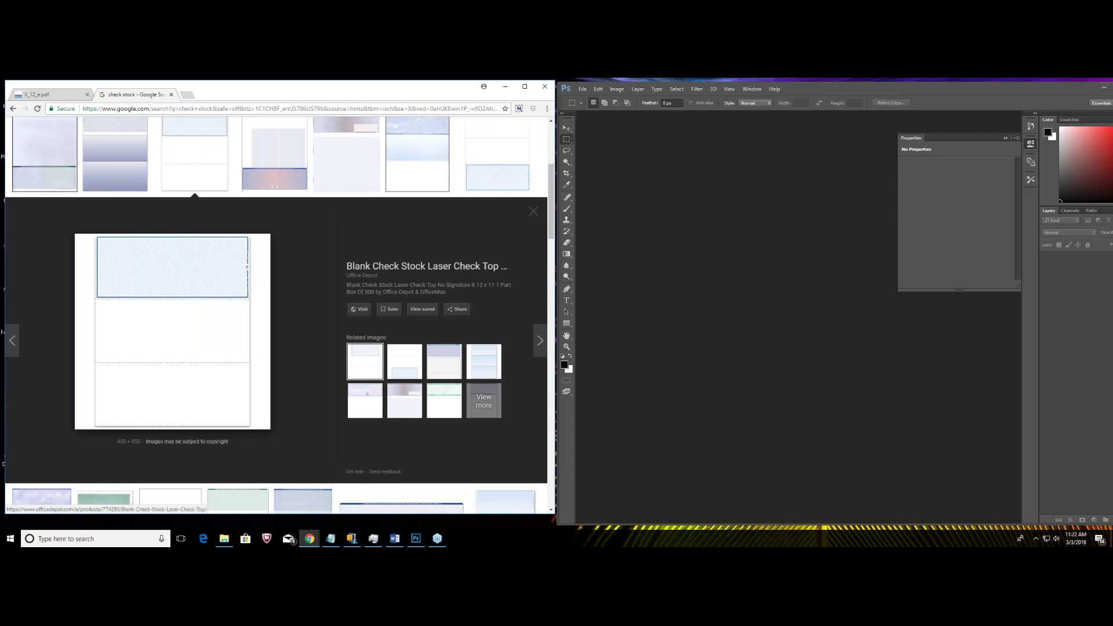
right_click(197, 273)
left_click(240, 348)
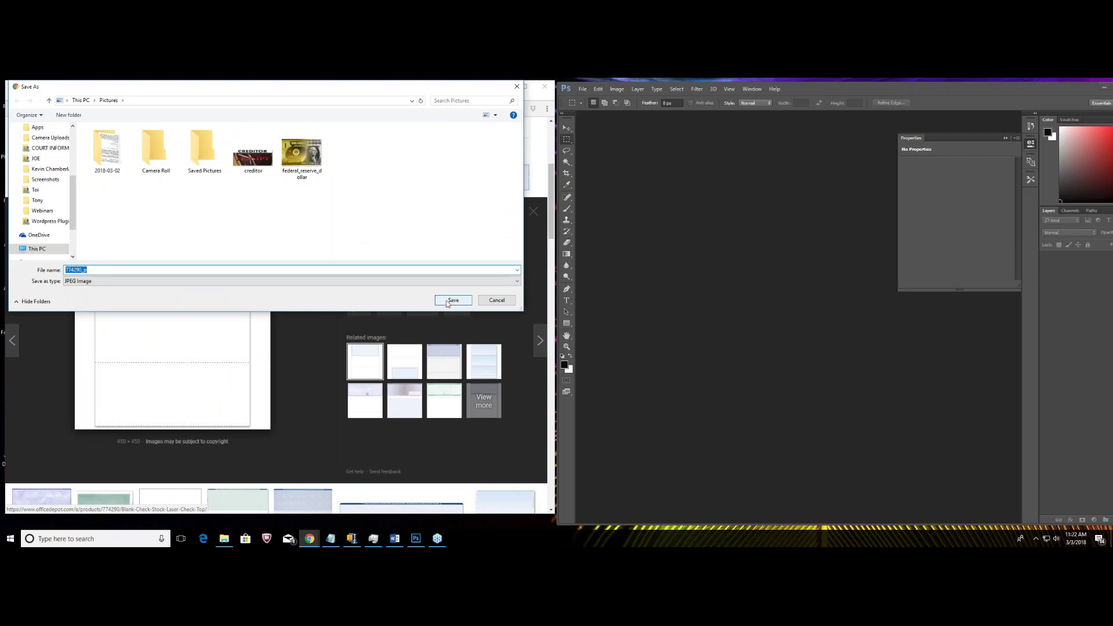
left_click(453, 301)
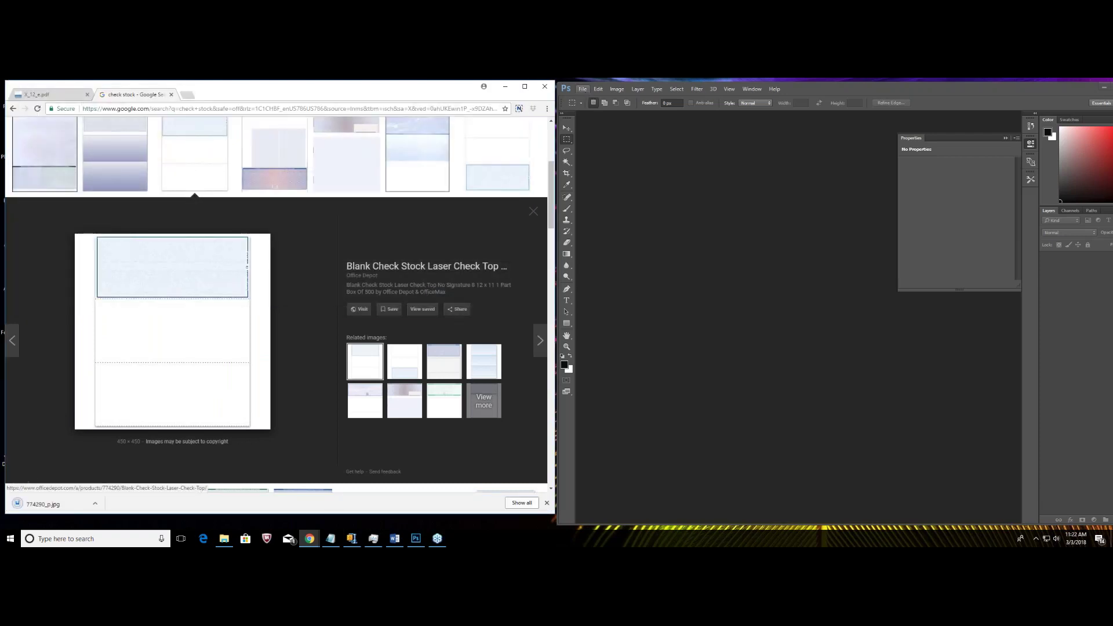
Copy the Office Depot check image and create a white 450 × 450 pixel Photoshop document from the Clipboard document type.
right_click(166, 272)
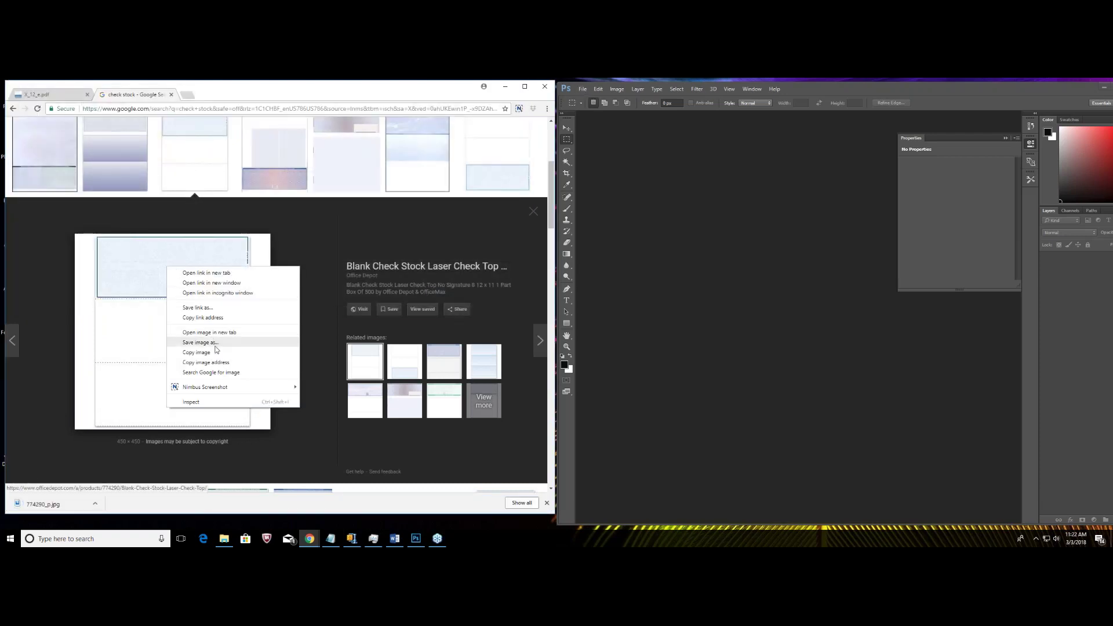
left_click(197, 346)
left_click(583, 89)
left_click(594, 99)
left_click(644, 191)
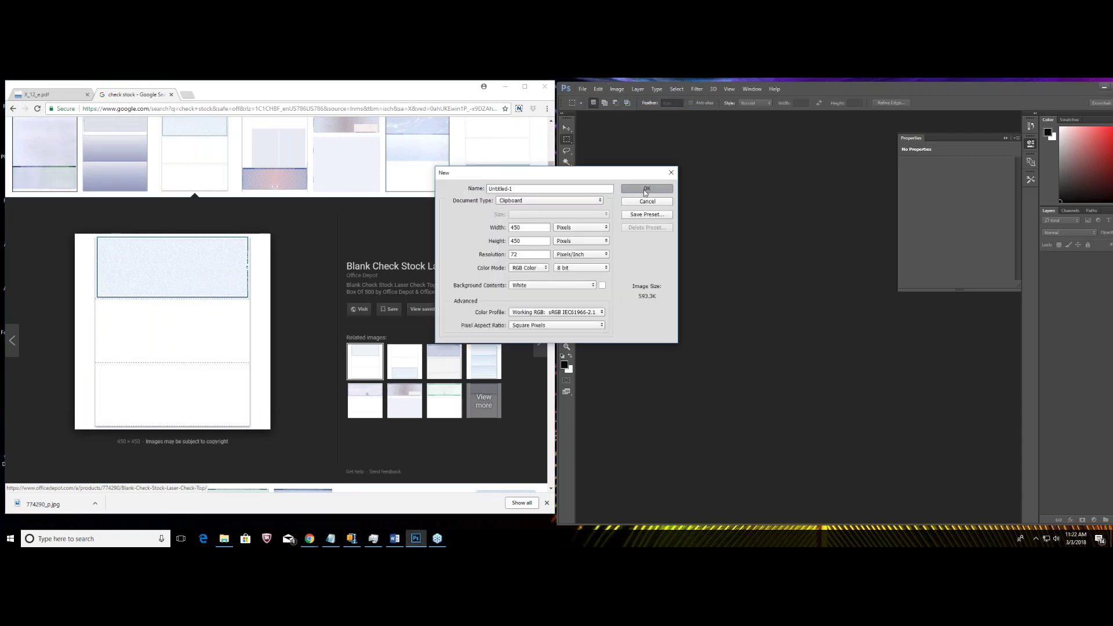
Paste the copied Office Depot check stock into the new document and enlarge it for inspection.
left_click(598, 89)
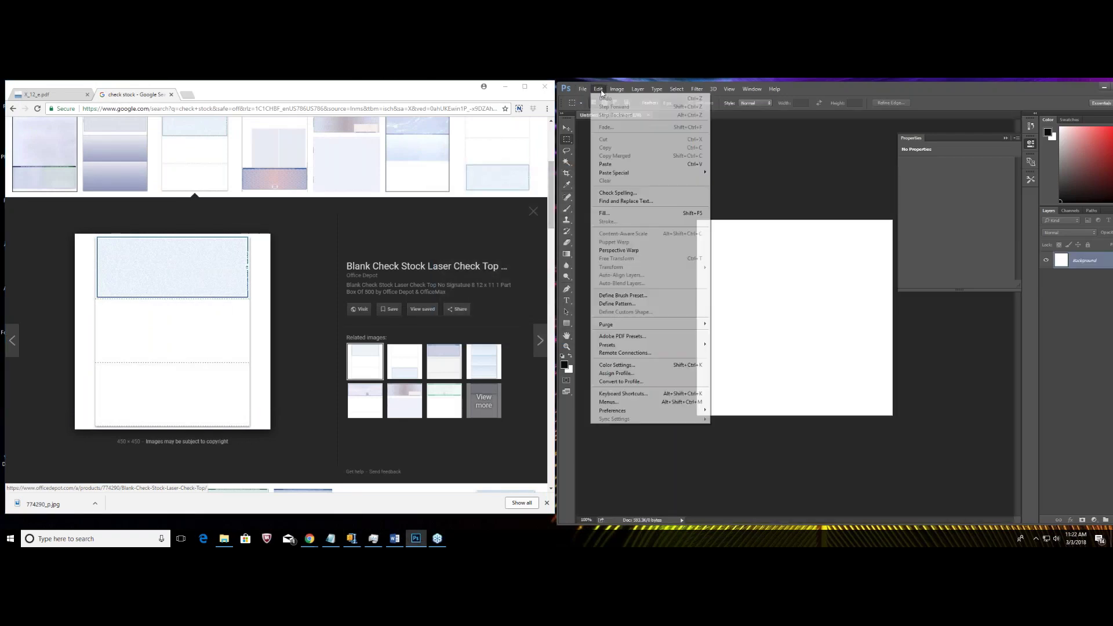
left_click(610, 165)
scroll(674, 302, "up", 4)
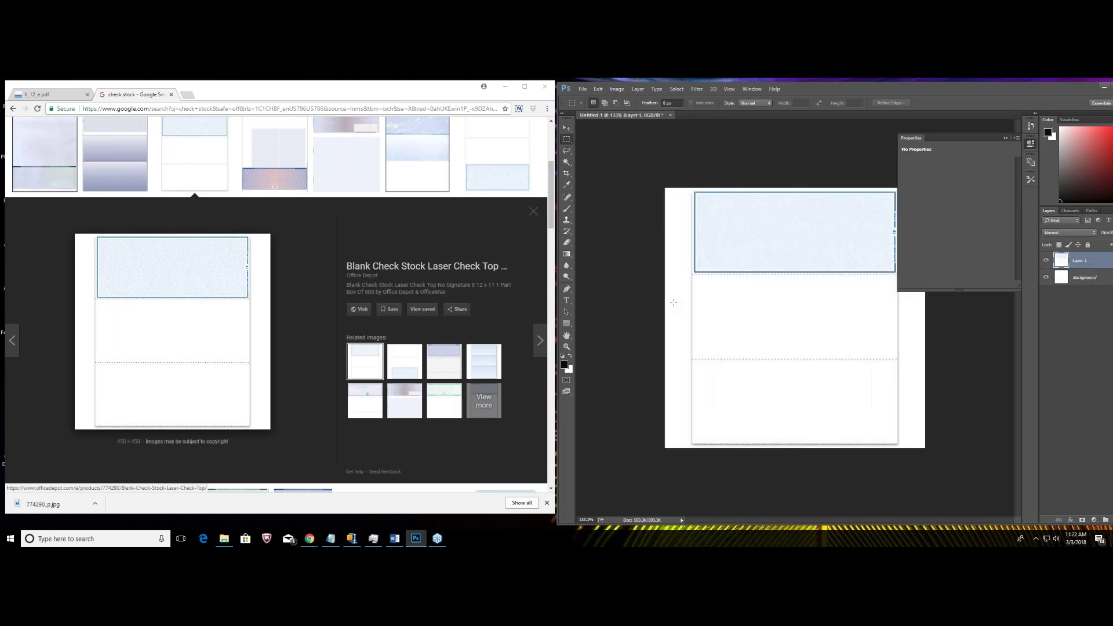
scroll(673, 302, "down", 1)
scroll(674, 302, "up", 1)
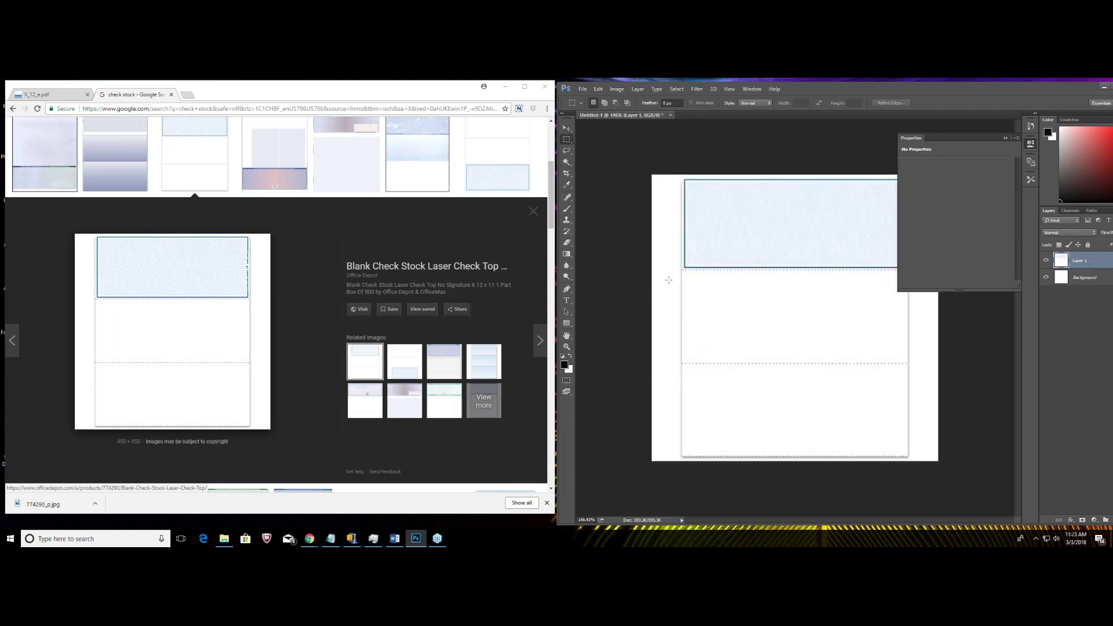
Check the pasted check stock's image size in inches and pixels without resizing it.
left_click(617, 89)
left_click(629, 151)
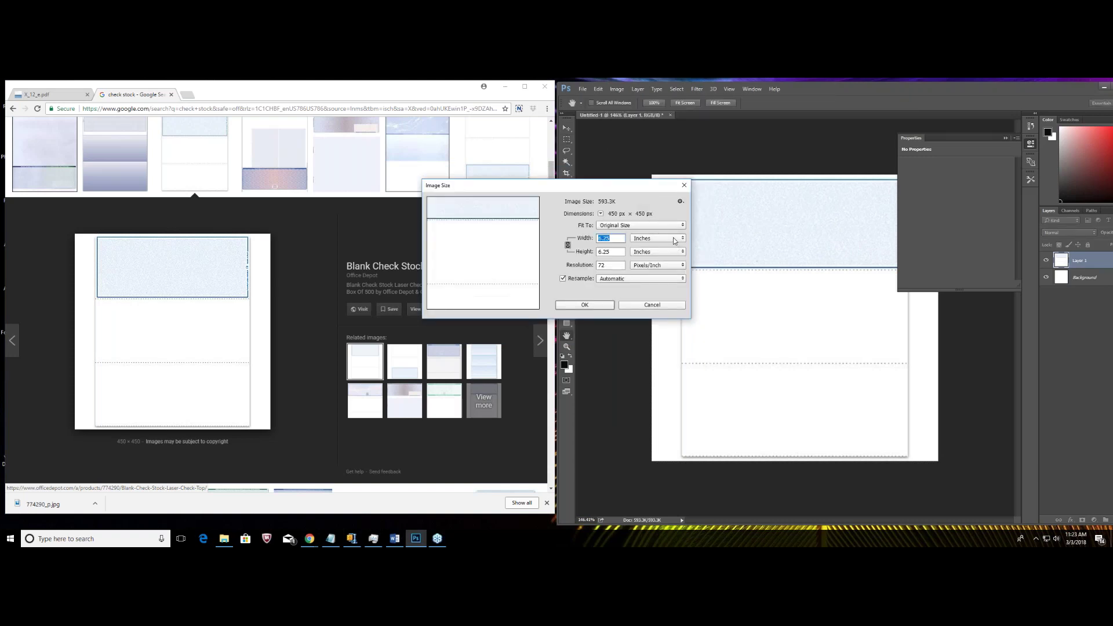
left_click(675, 241)
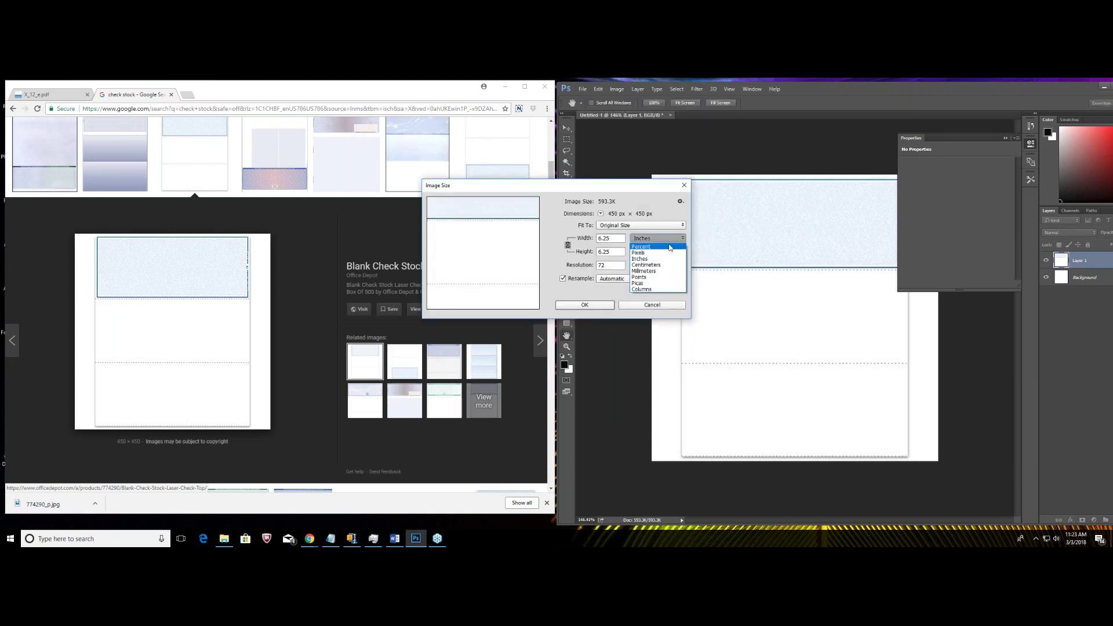
left_click(661, 252)
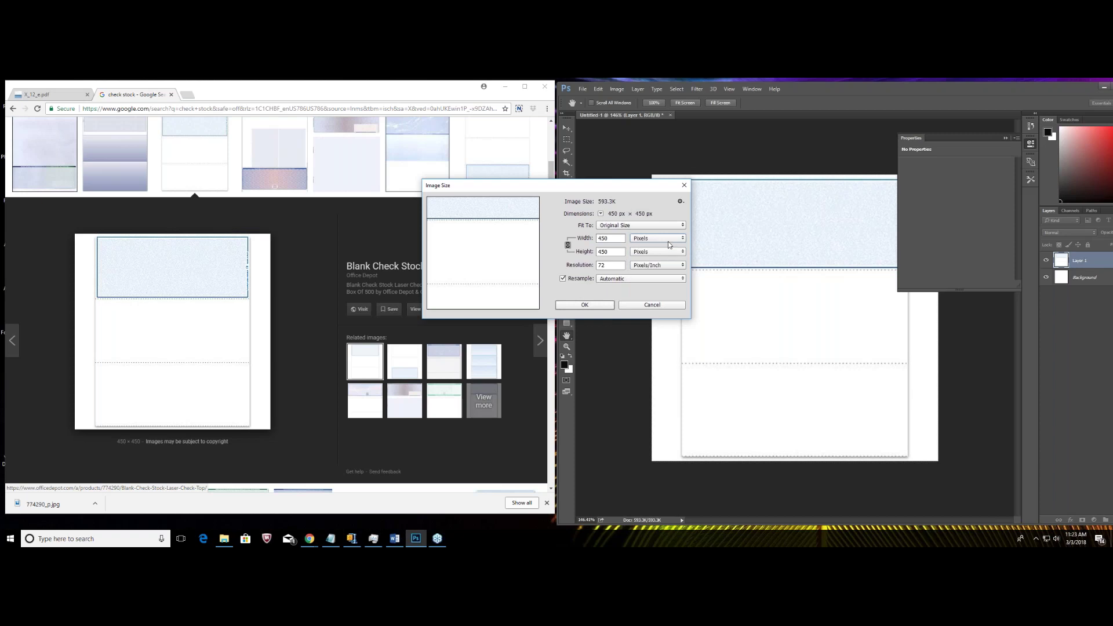
left_click(684, 185)
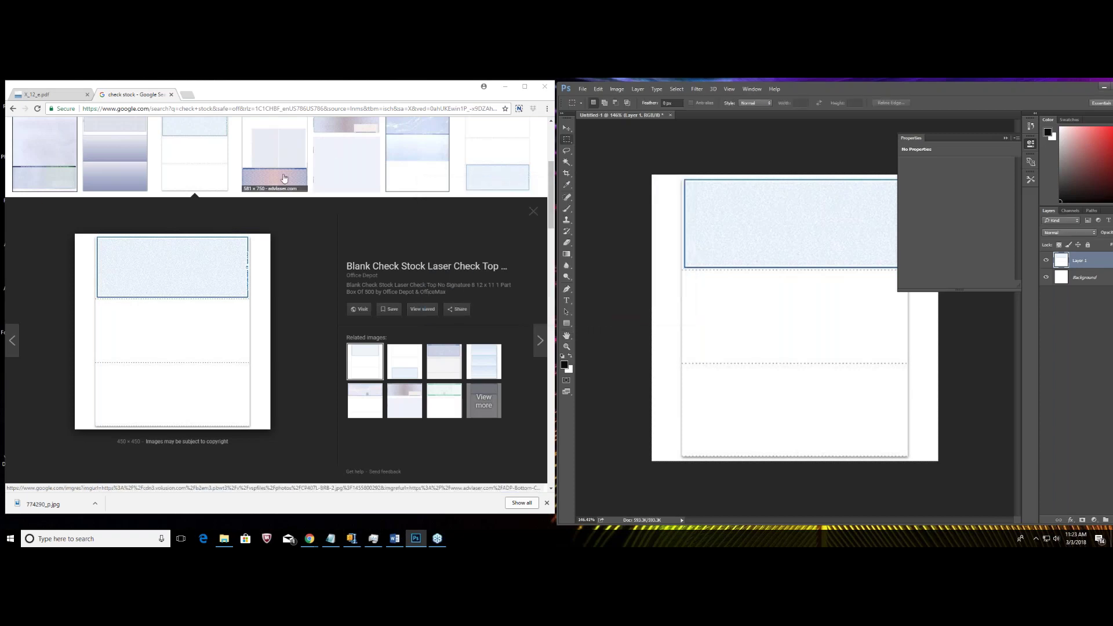
Return to the Chrome image results, preview the Halfpricesoft Computer Blank Check Stock and copy its image.
scroll(275, 186, "up", 3)
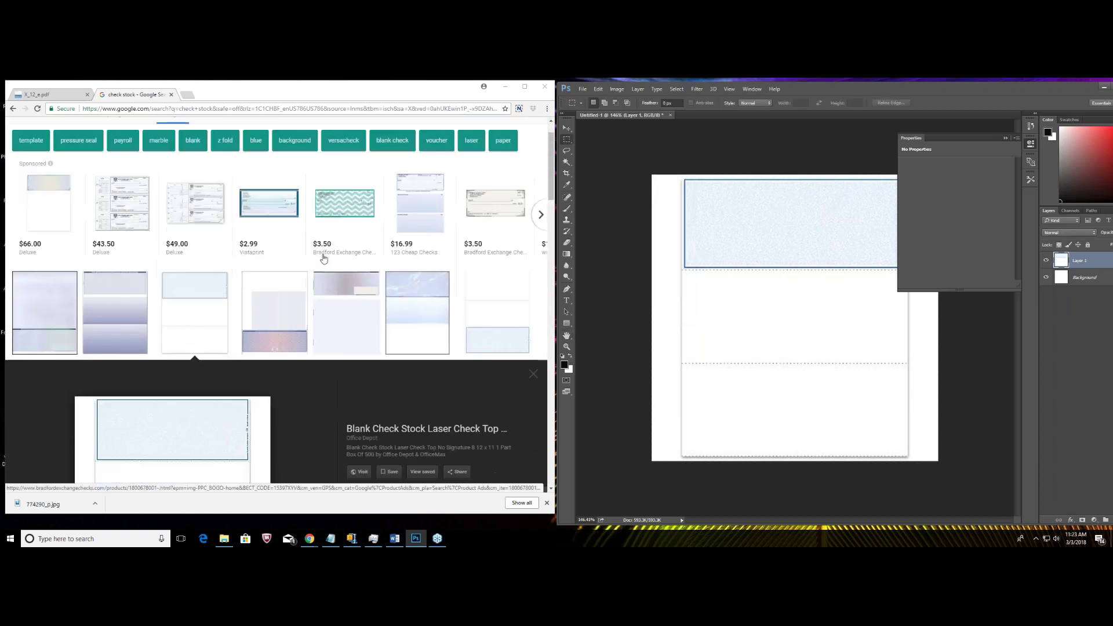
scroll(323, 259, "down", 2)
left_click(414, 232)
scroll(407, 243, "down", 1)
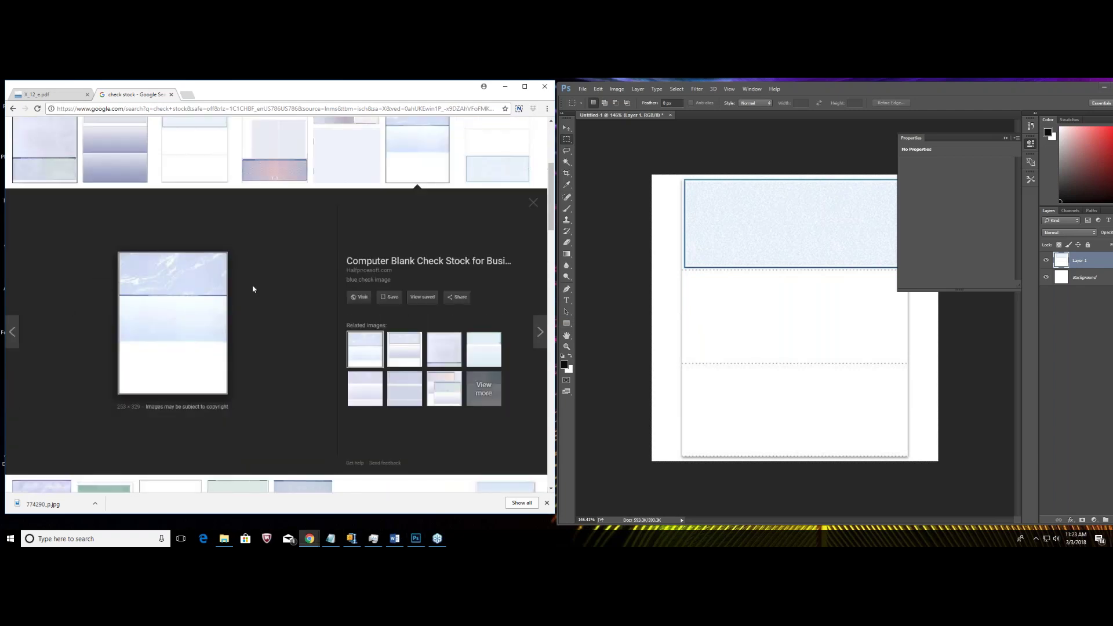
right_click(178, 281)
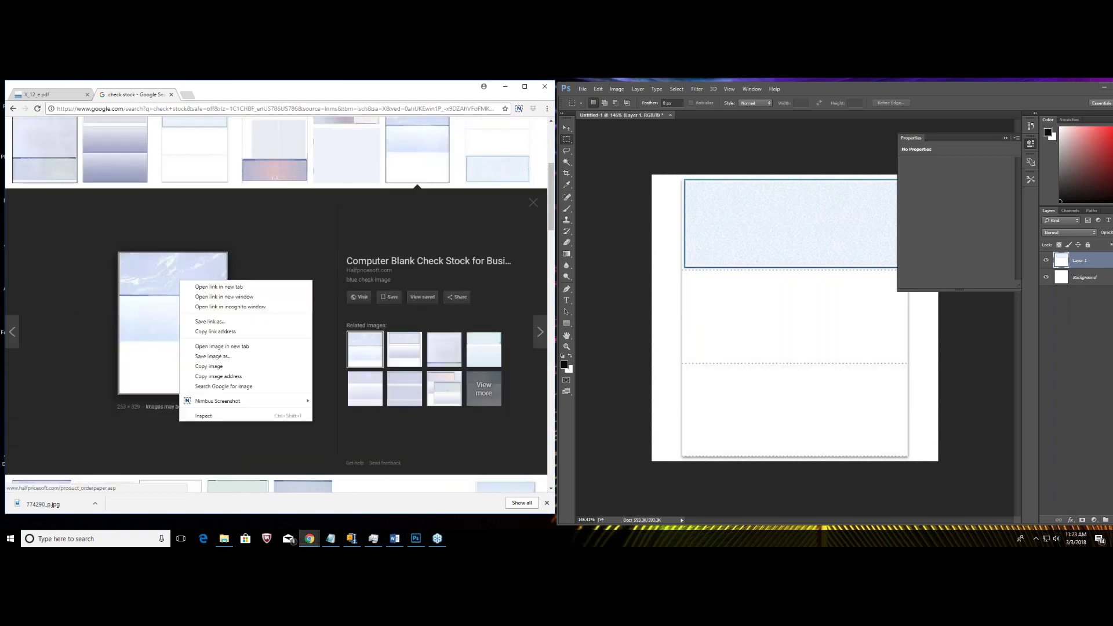
left_click(208, 366)
Create a second Photoshop document at the copied image's clipboard size.
left_click(583, 89)
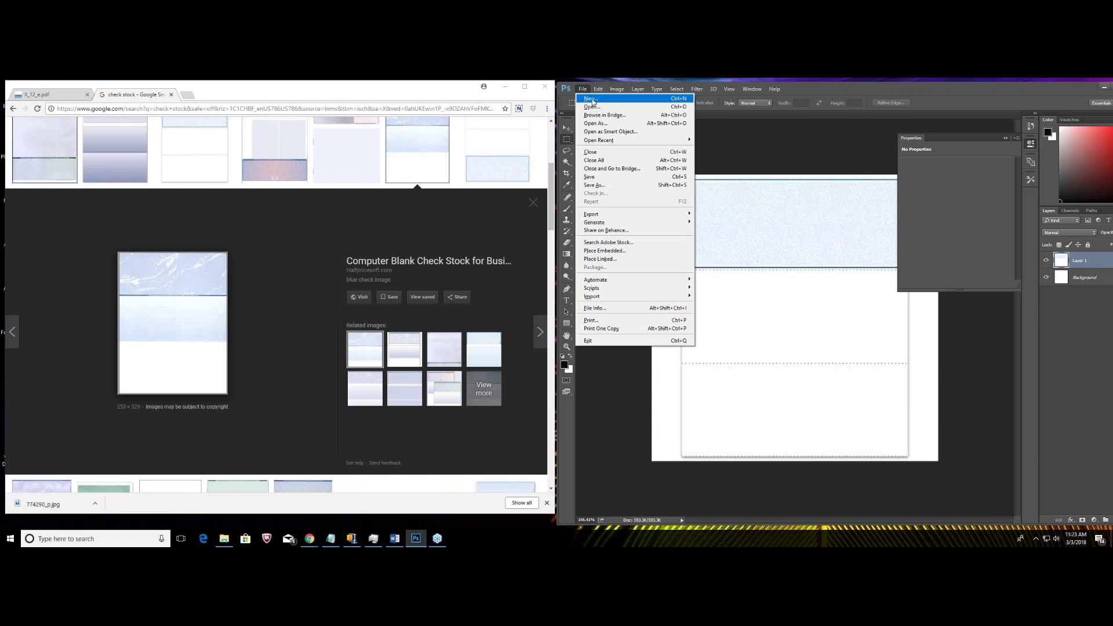
left_click(592, 100)
left_click(659, 187)
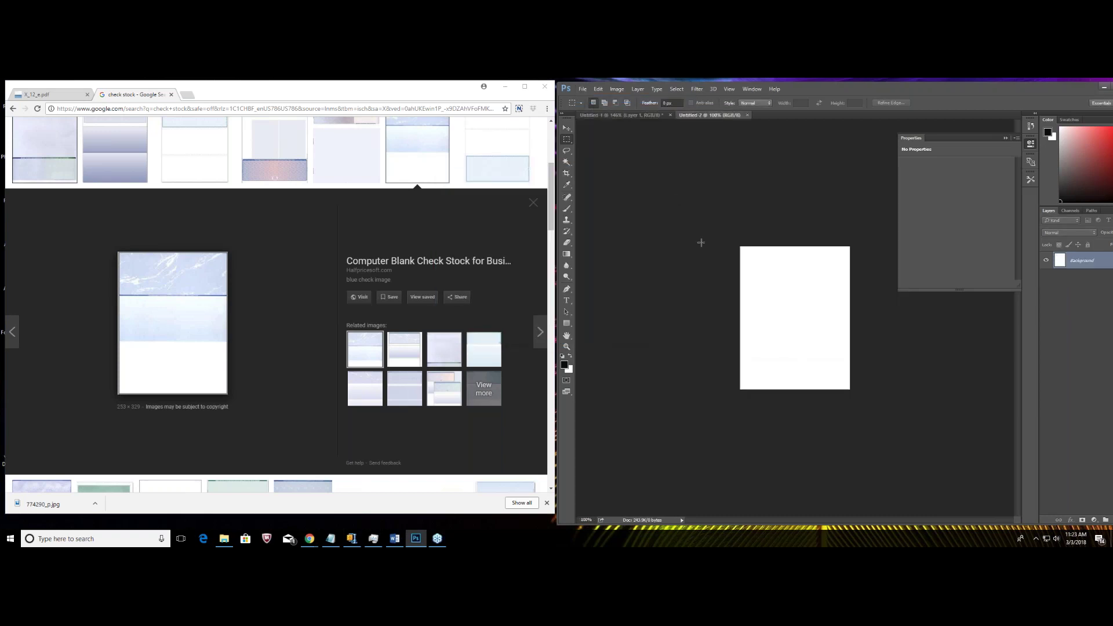
right_click(781, 282)
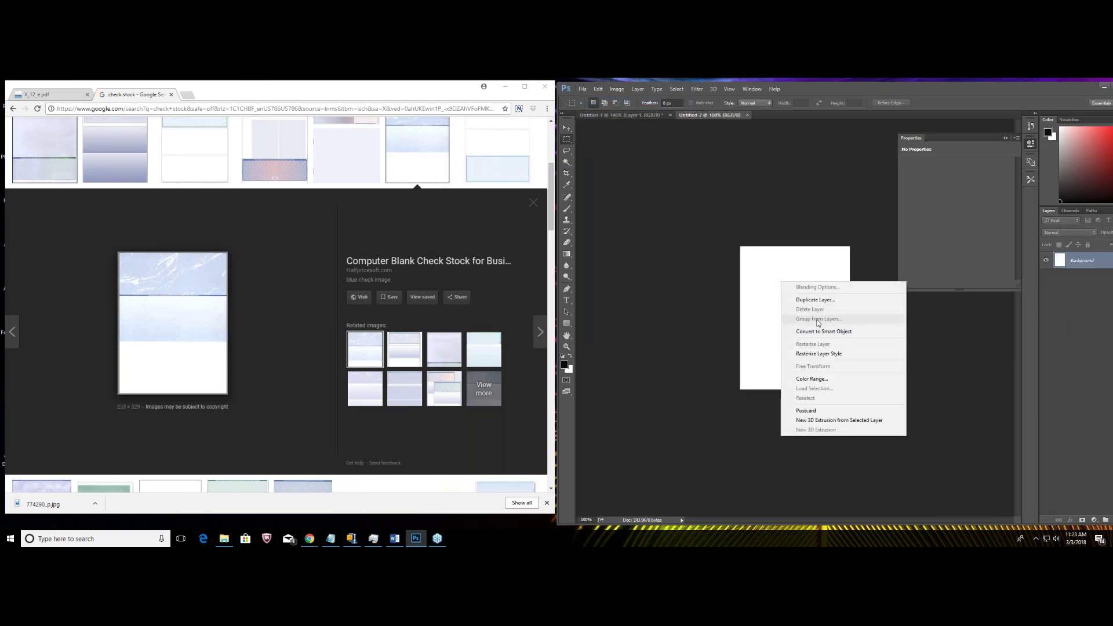
left_click(597, 116)
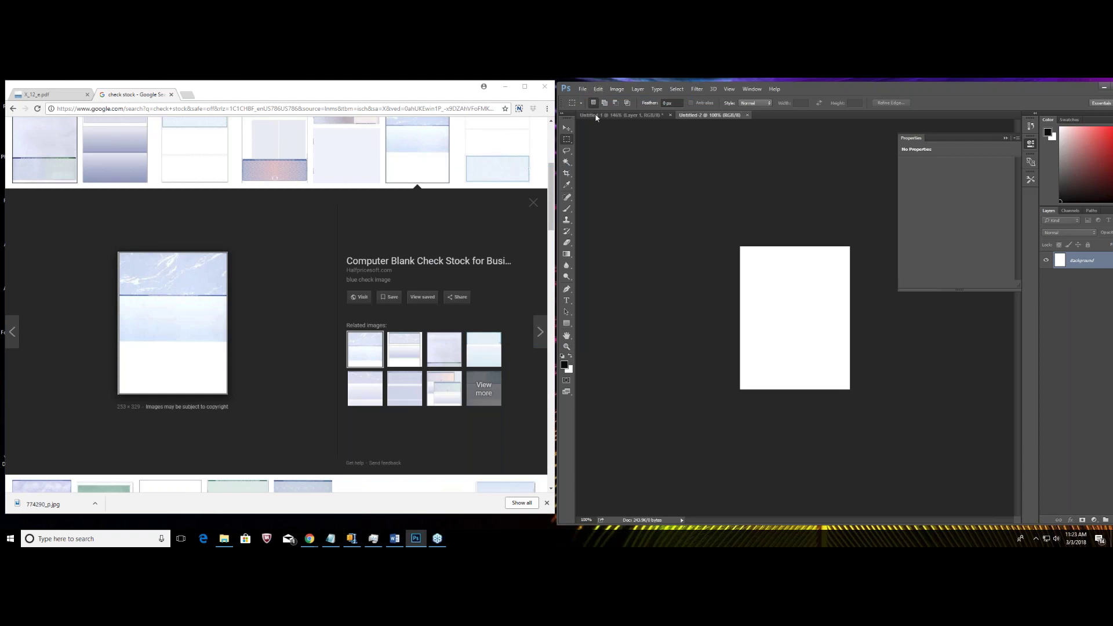
Paste the Halfpricesoft check stock into the second document and check its image size without changing it.
left_click(598, 89)
left_click(612, 164)
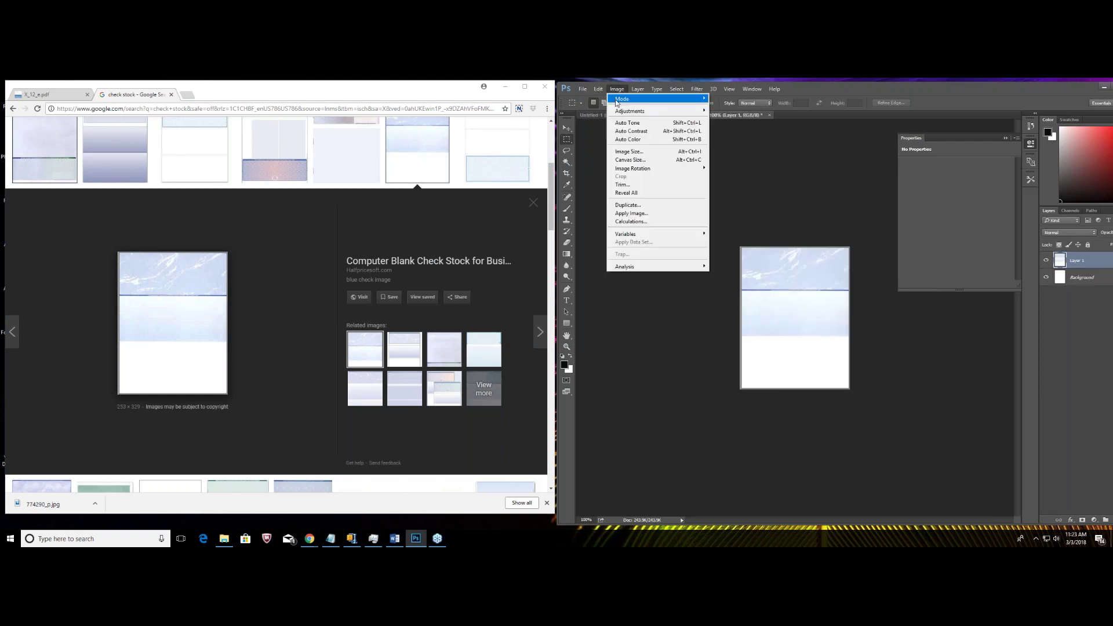
left_click(629, 151)
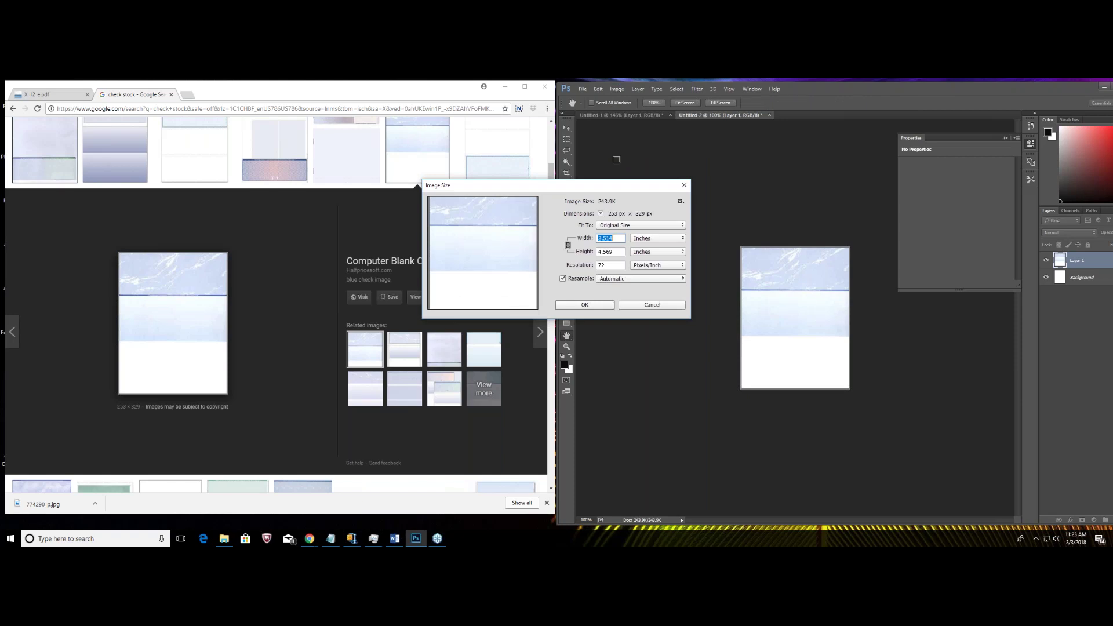
left_click(651, 305)
Create a U.S. Paper Letter document, 8.5 × 11 inches at 300 pixels/inch, named "International Bill of Exchange", and move the Properties panel off the canvas.
left_click(583, 90)
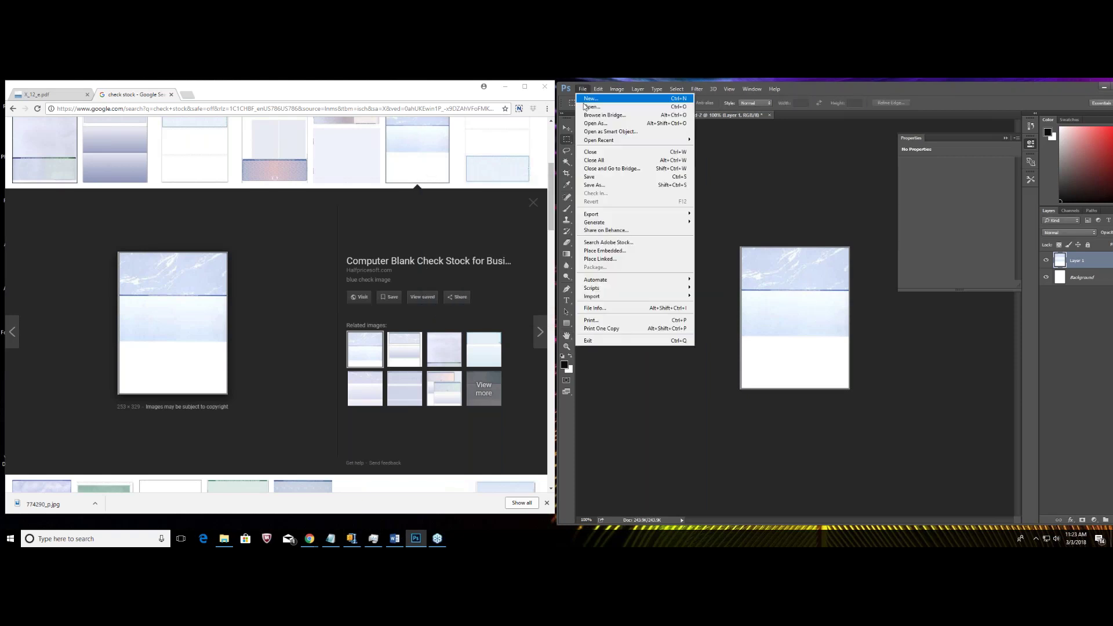
left_click(596, 99)
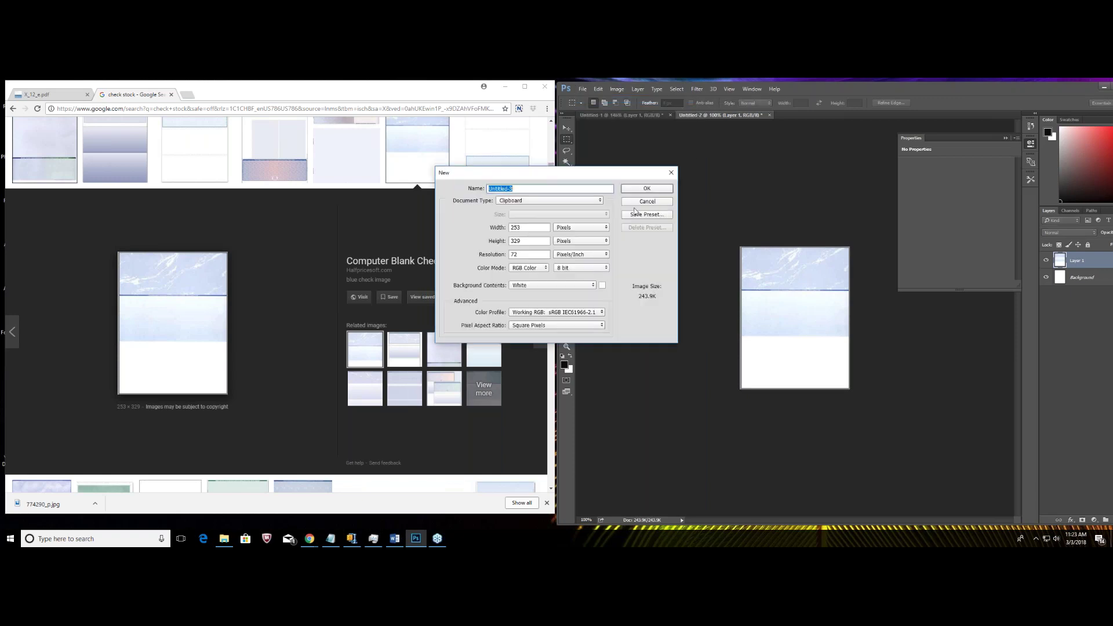
left_click(531, 200)
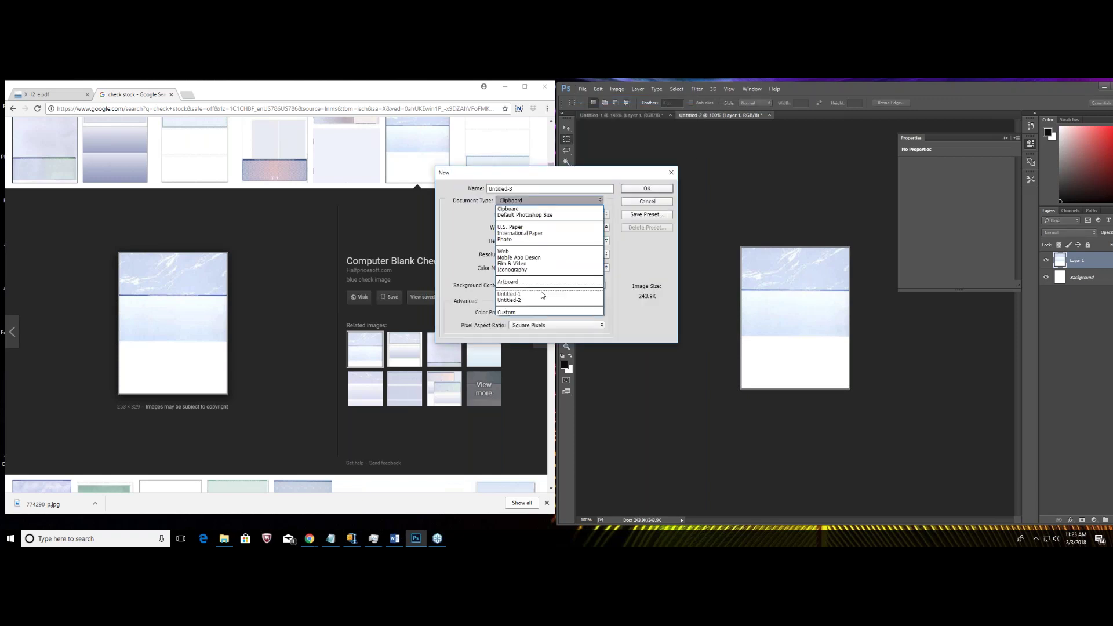
left_click(529, 227)
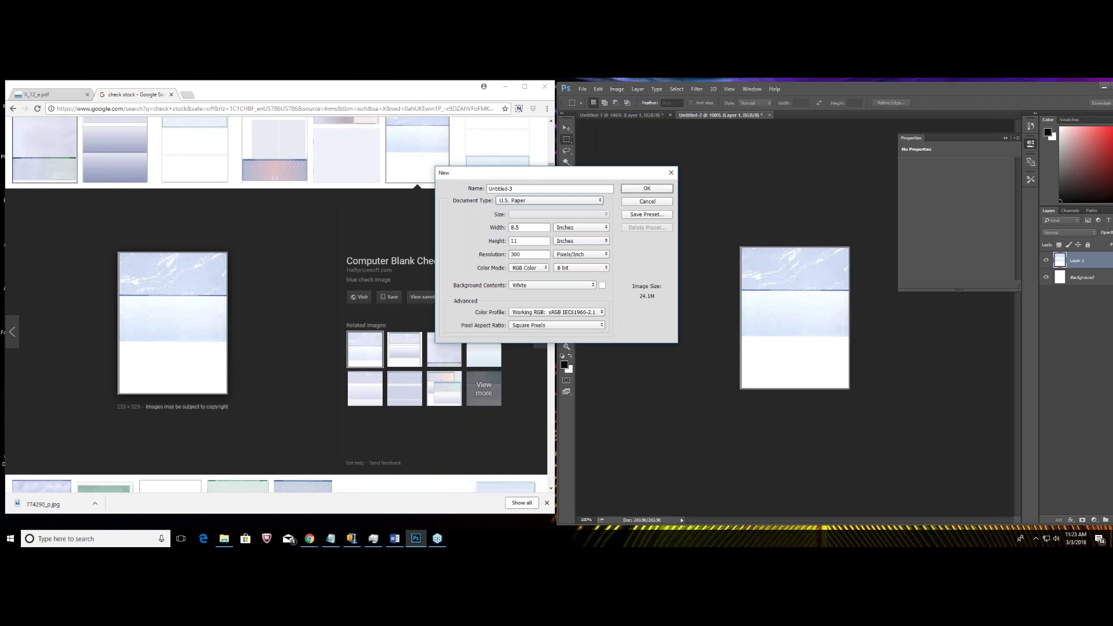
left_click_drag(522, 190, 464, 181)
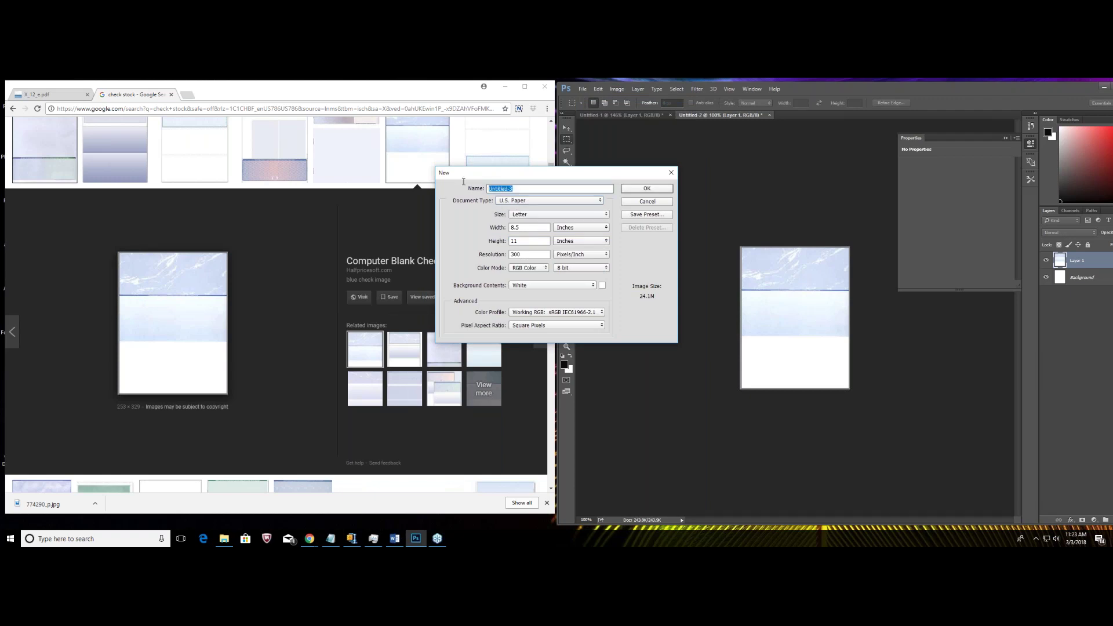
type("International Bill of Exchange")
left_click(631, 189)
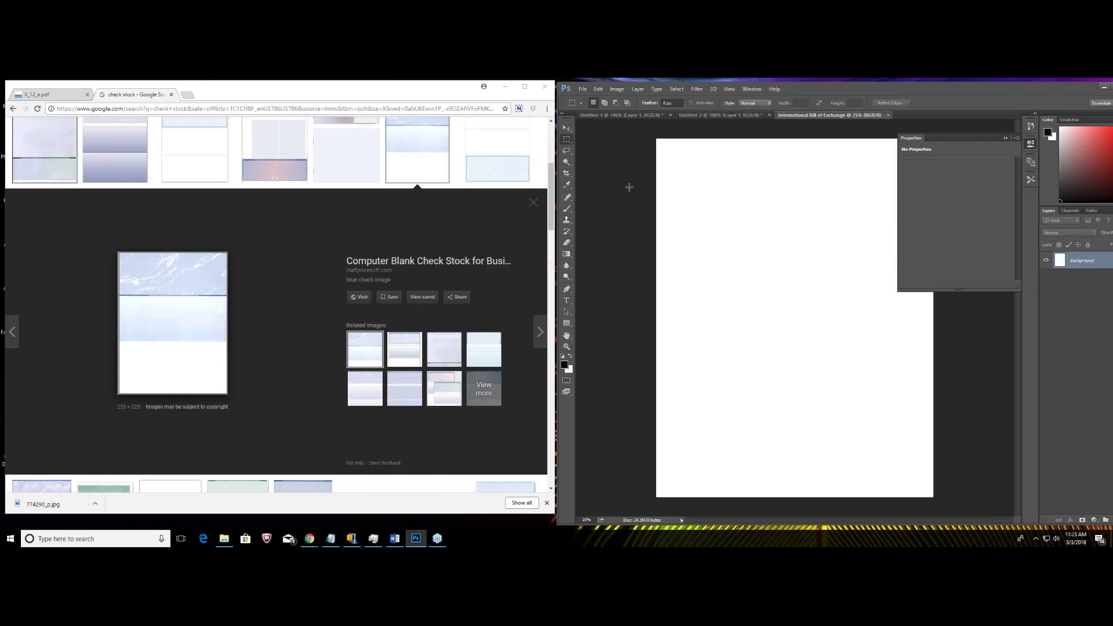
left_click_drag(985, 136, 1074, 127)
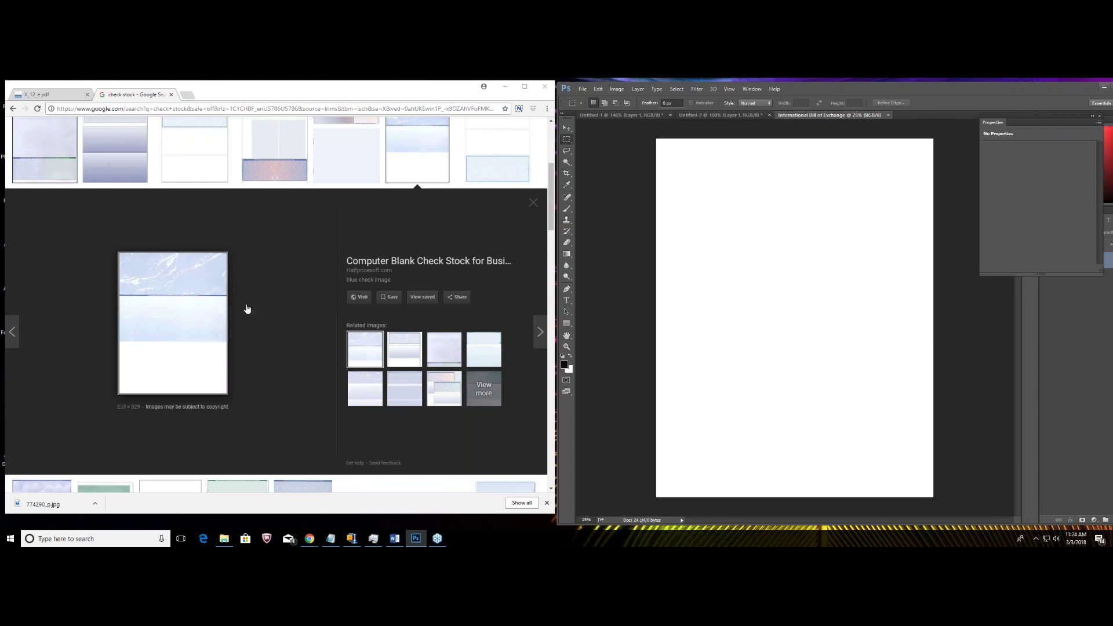
Find the Blank Top Position Marble Background check stock further down the Chrome image results and copy its image.
left_click(304, 249)
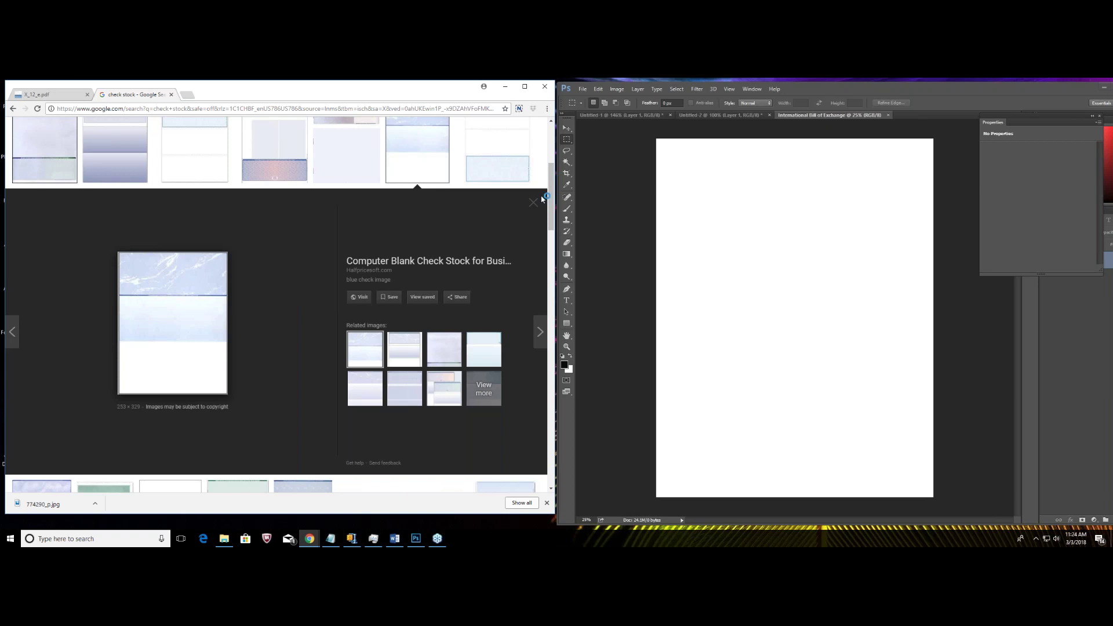
scroll(471, 180, "down", 5)
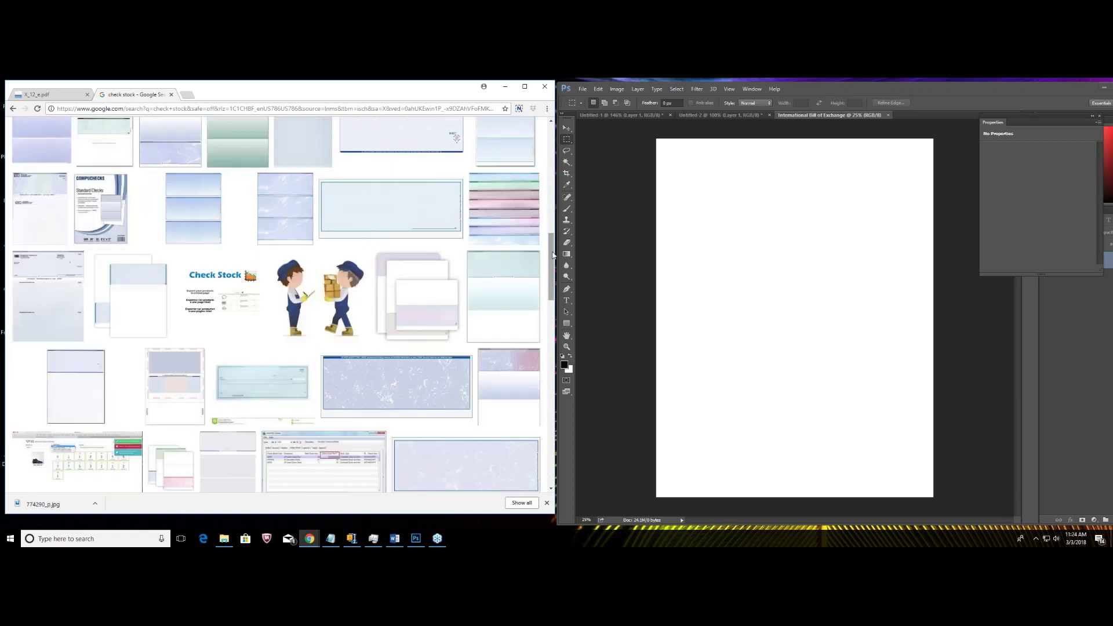
left_click_drag(549, 255, 573, 264)
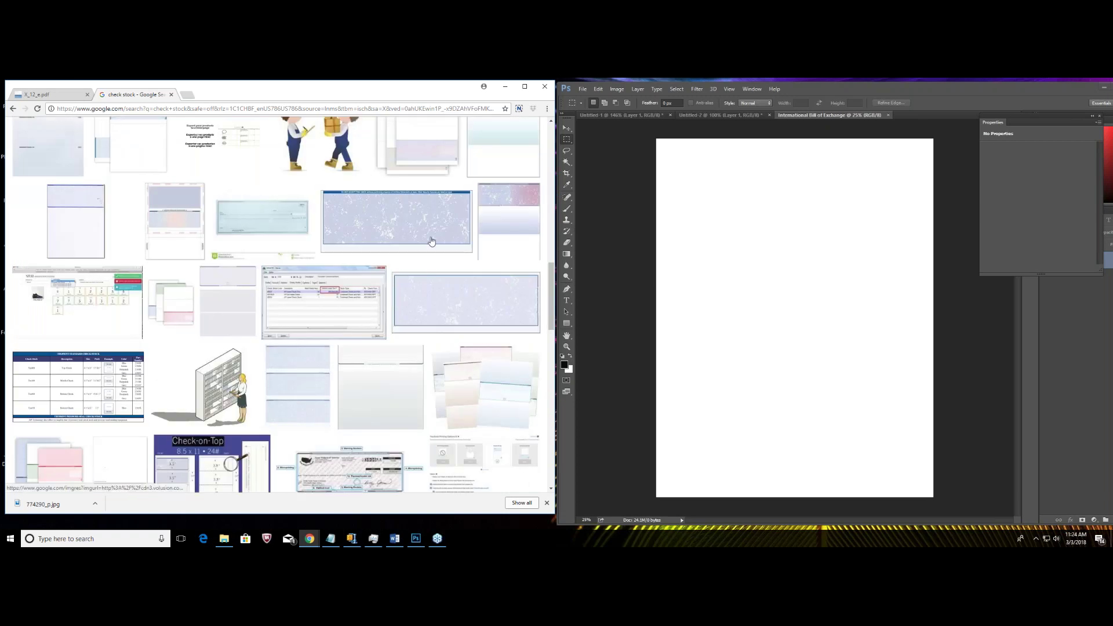
left_click(406, 234)
right_click(251, 299)
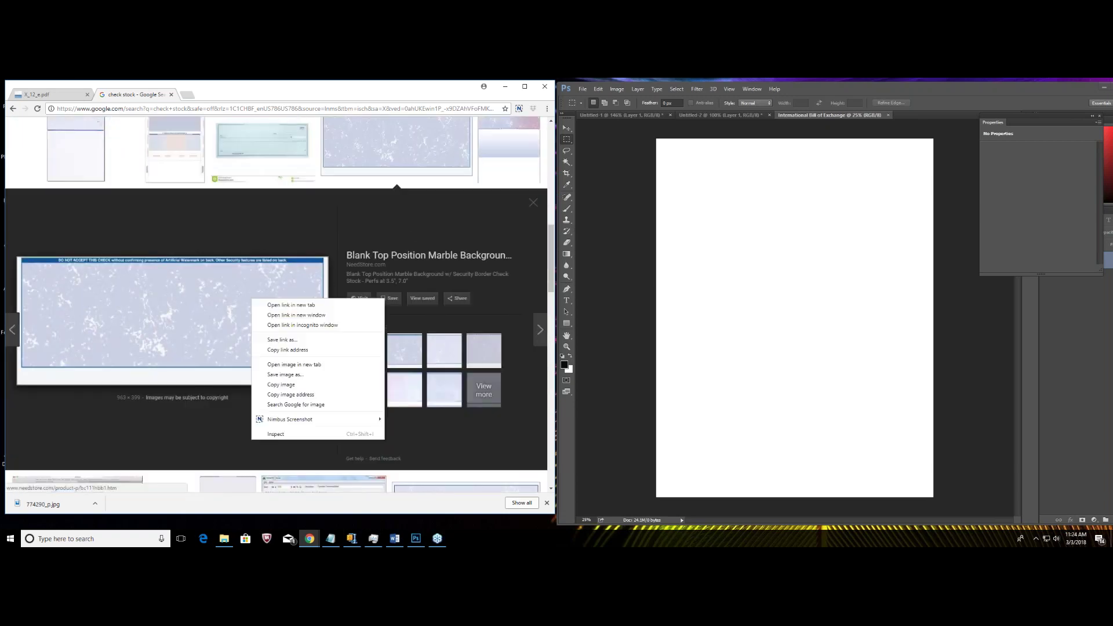
left_click(300, 386)
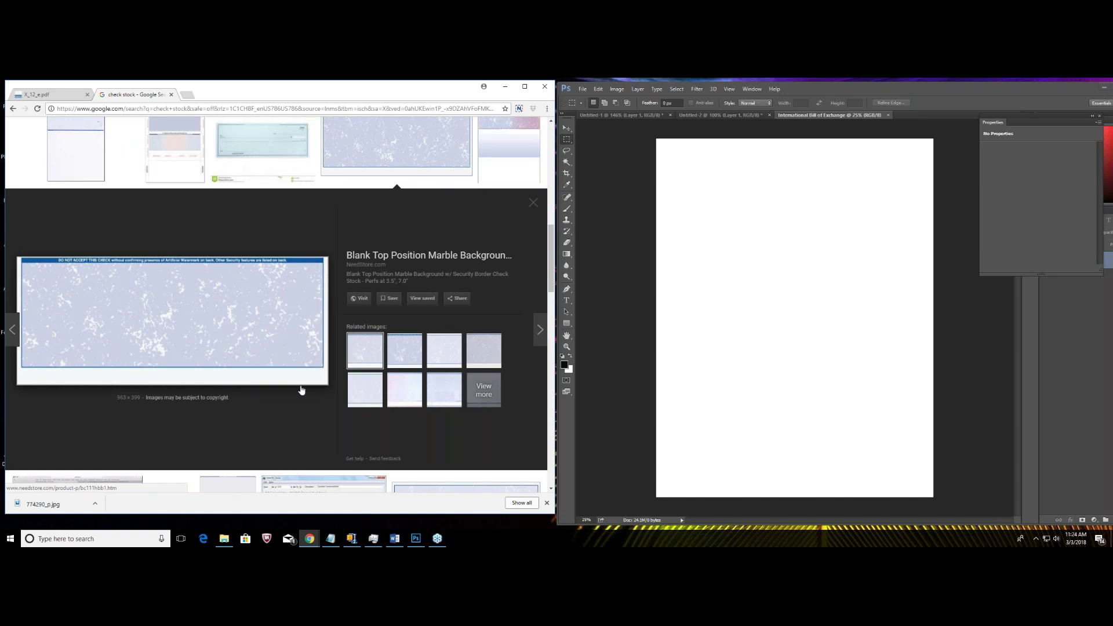
Paste the marble check stock into the International Bill of Exchange document and scale it to the full page width along the top edge.
left_click(598, 89)
left_click(615, 165)
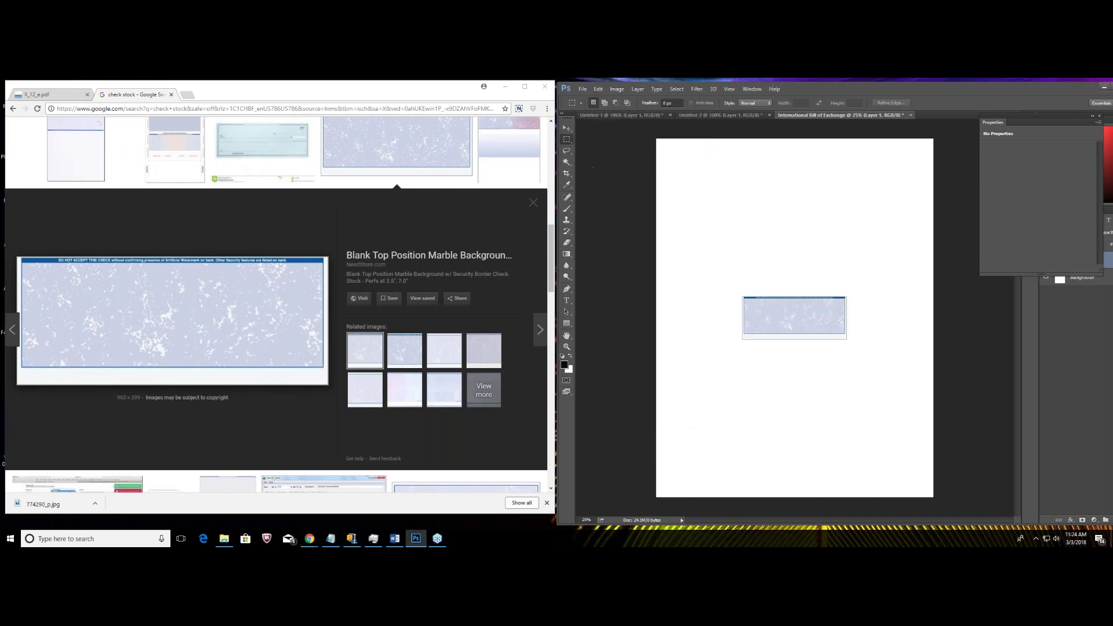
left_click(598, 89)
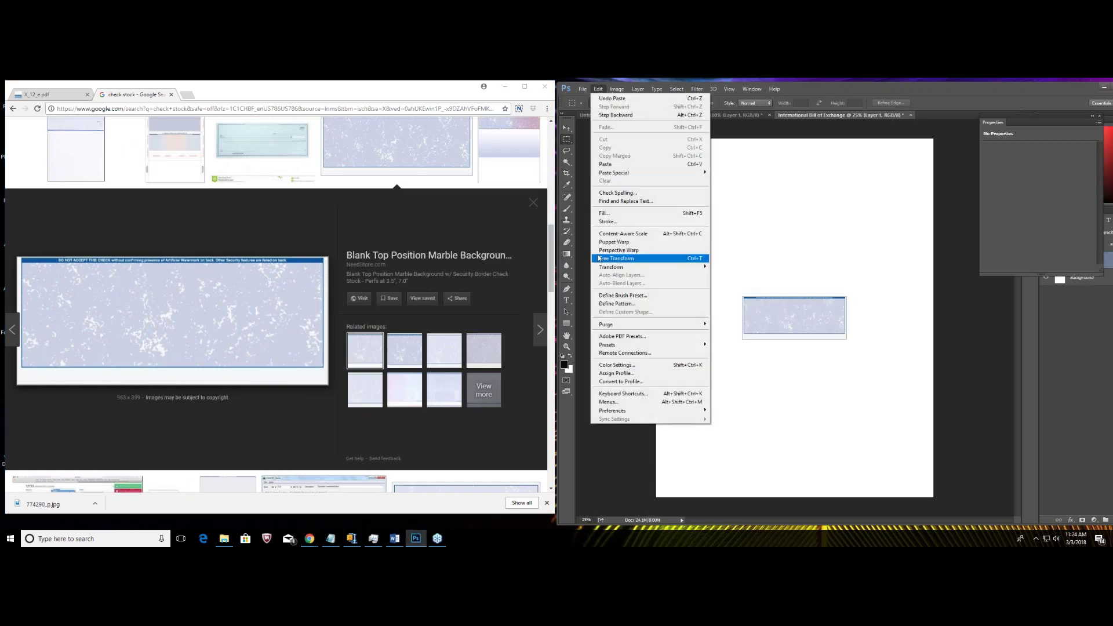
left_click(615, 257)
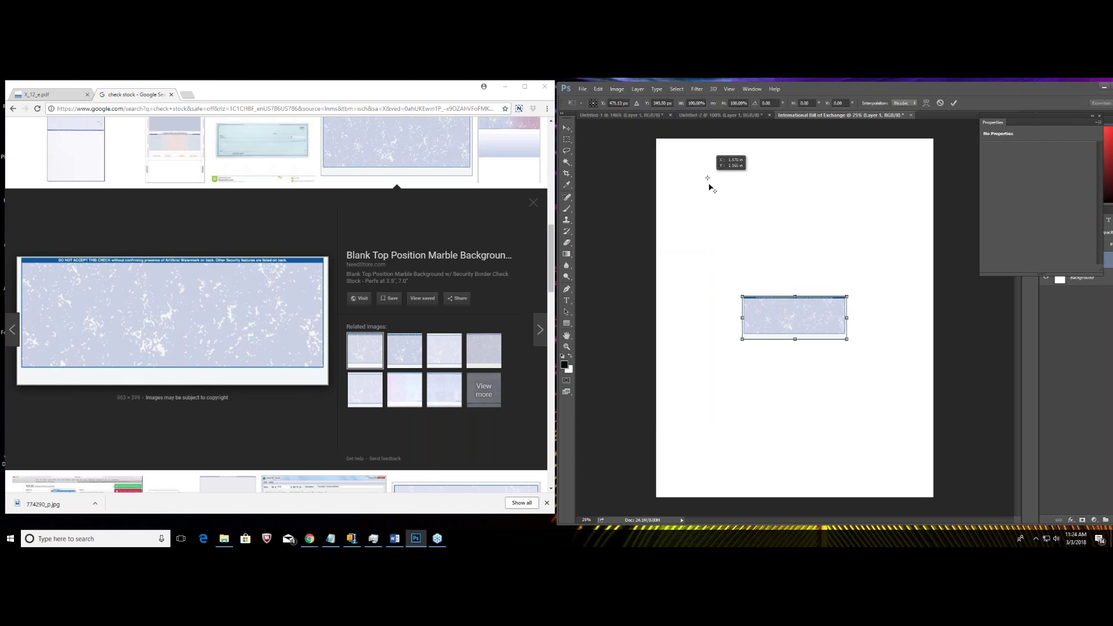
left_click_drag(806, 320, 936, 264)
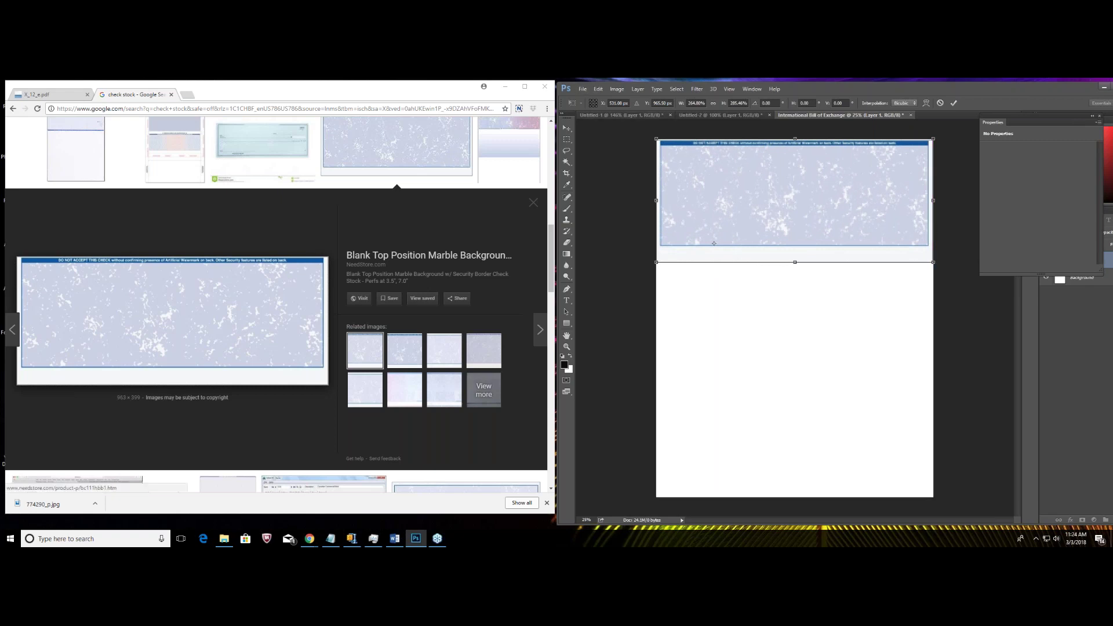
left_click(569, 130)
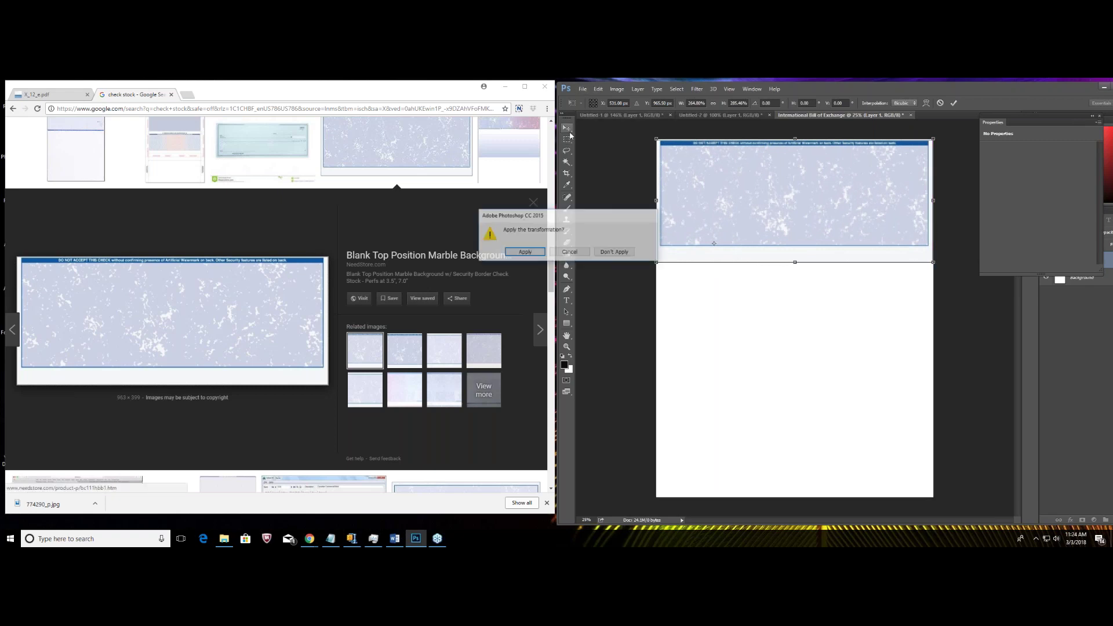
left_click(525, 252)
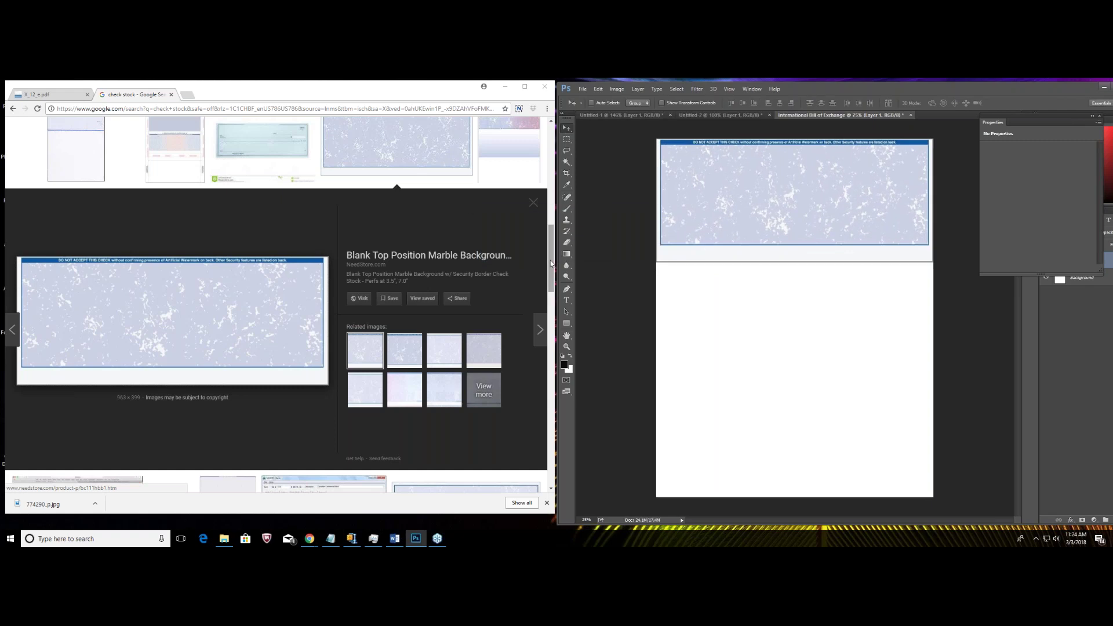
Close the check stock search in Chrome and bring up Article 1 of Chapter I in the UN convention PDF.
left_click(170, 95)
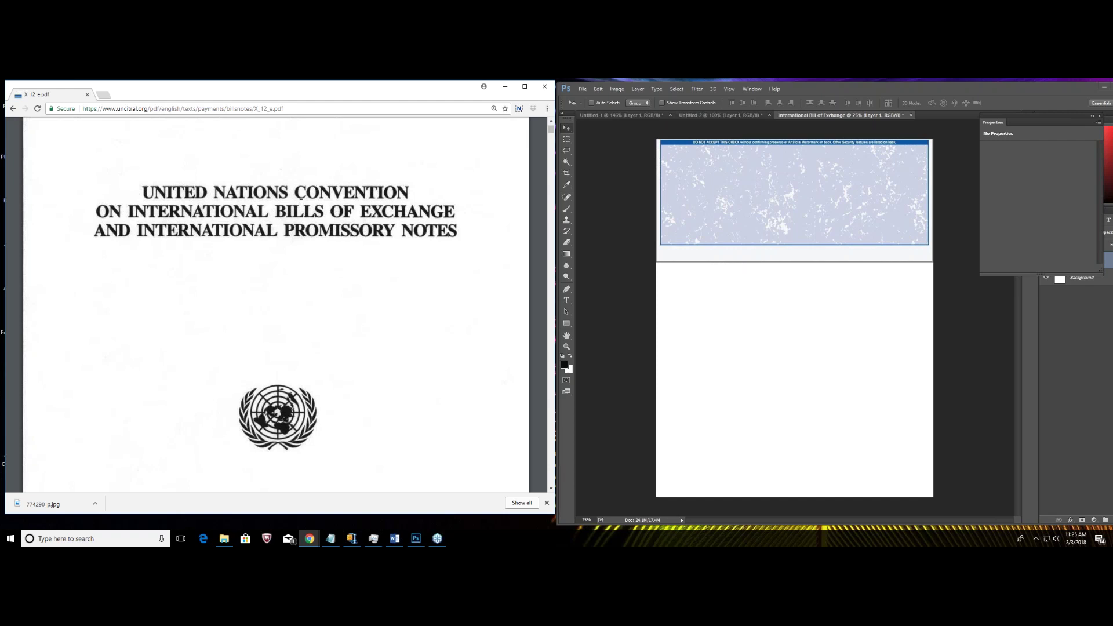
scroll(301, 202, "down", 5)
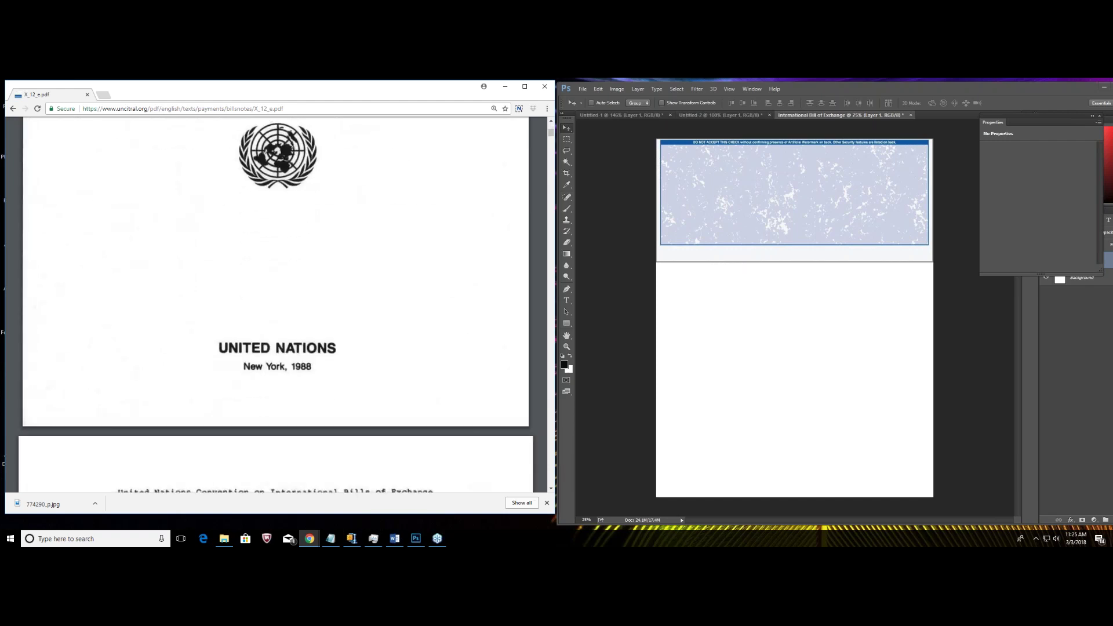
scroll(301, 202, "down", 6)
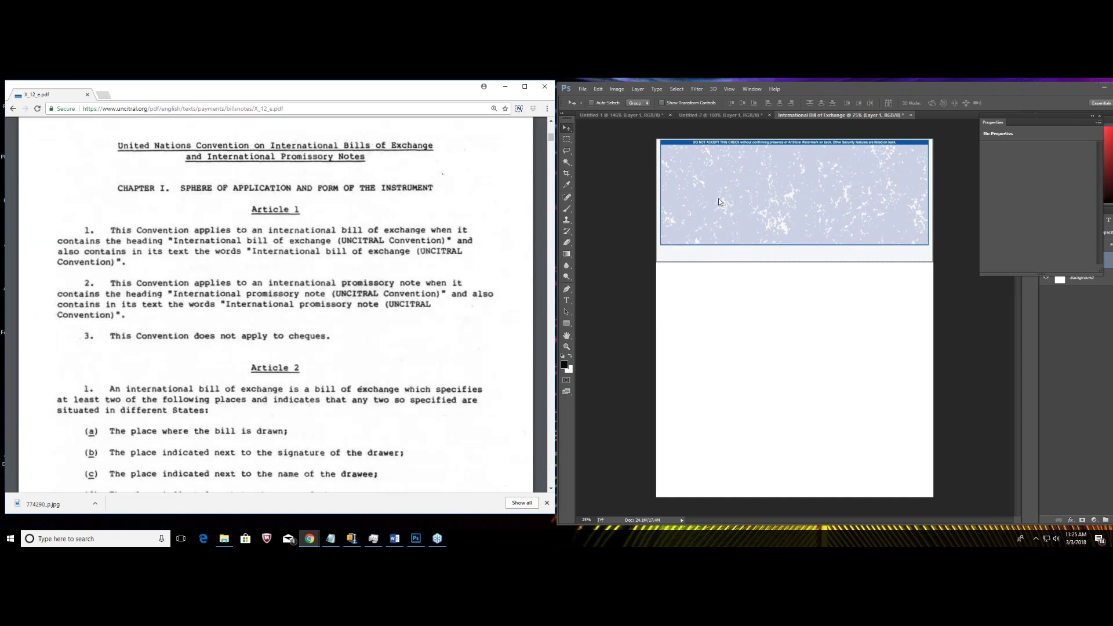
scroll(440, 206, "up", 2)
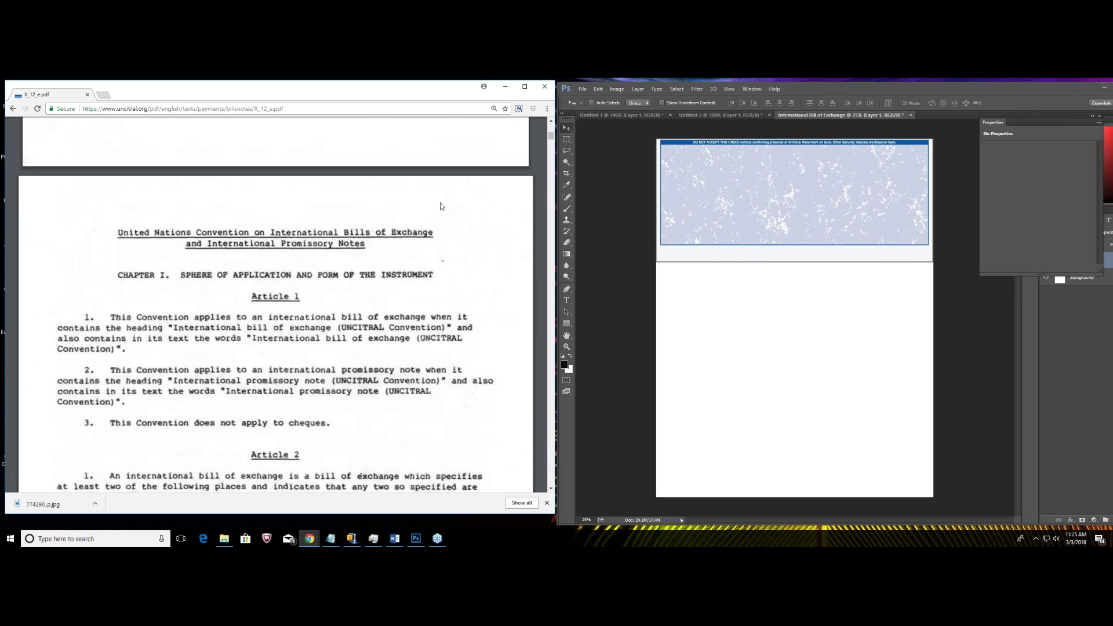
scroll(440, 206, "down", 2)
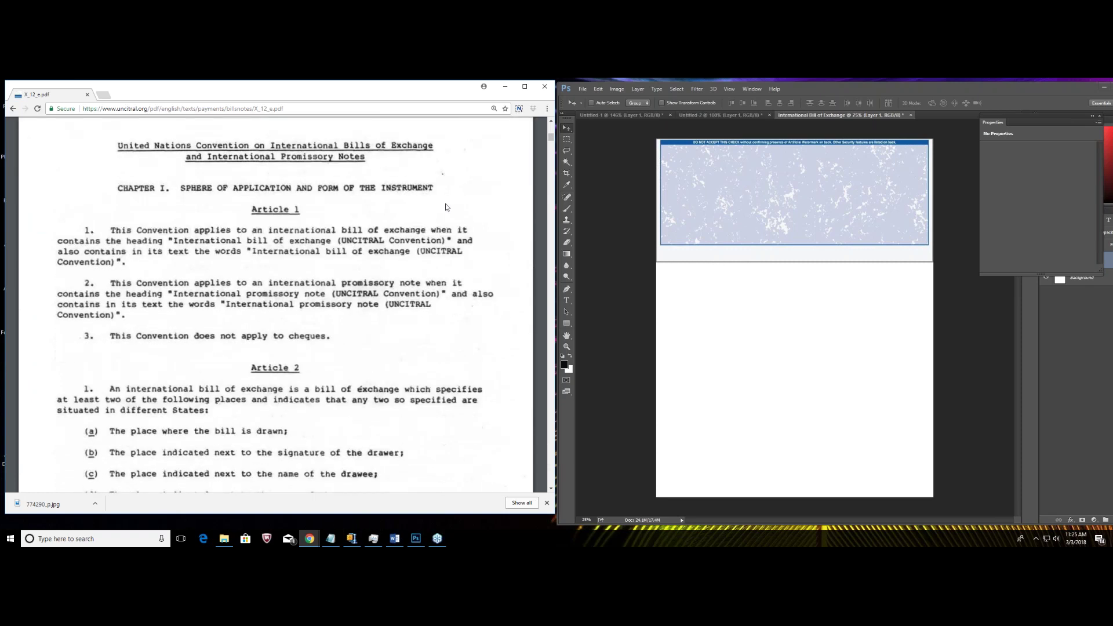
Enlarge the view of the check background in Photoshop and place the window beside the convention PDF with the full check width showing.
scroll(909, 237, "up", 1)
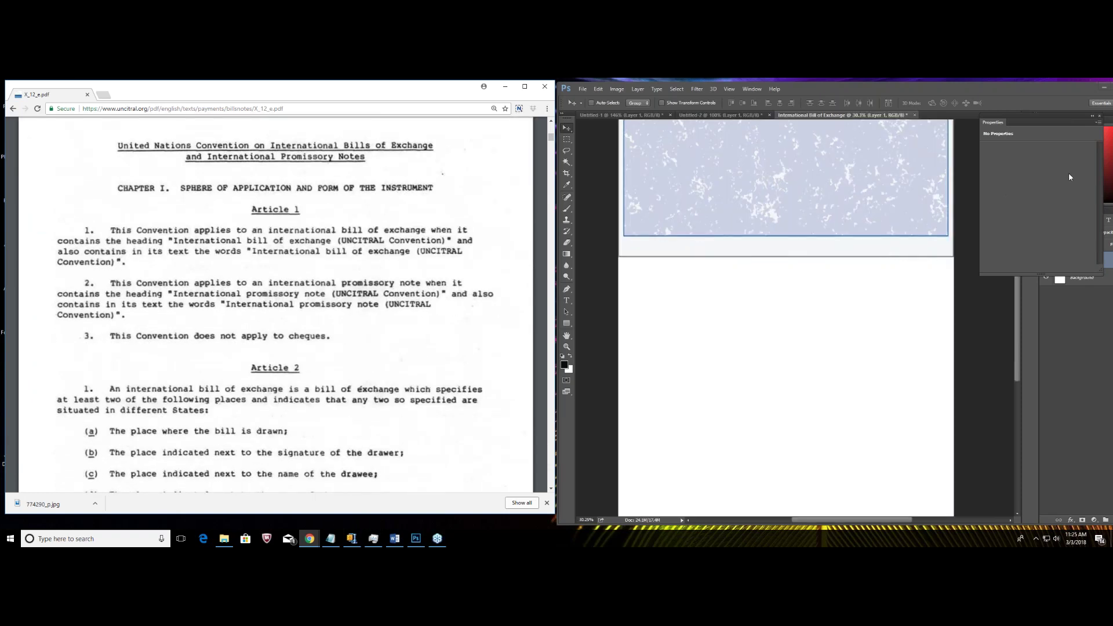
left_click(1049, 228)
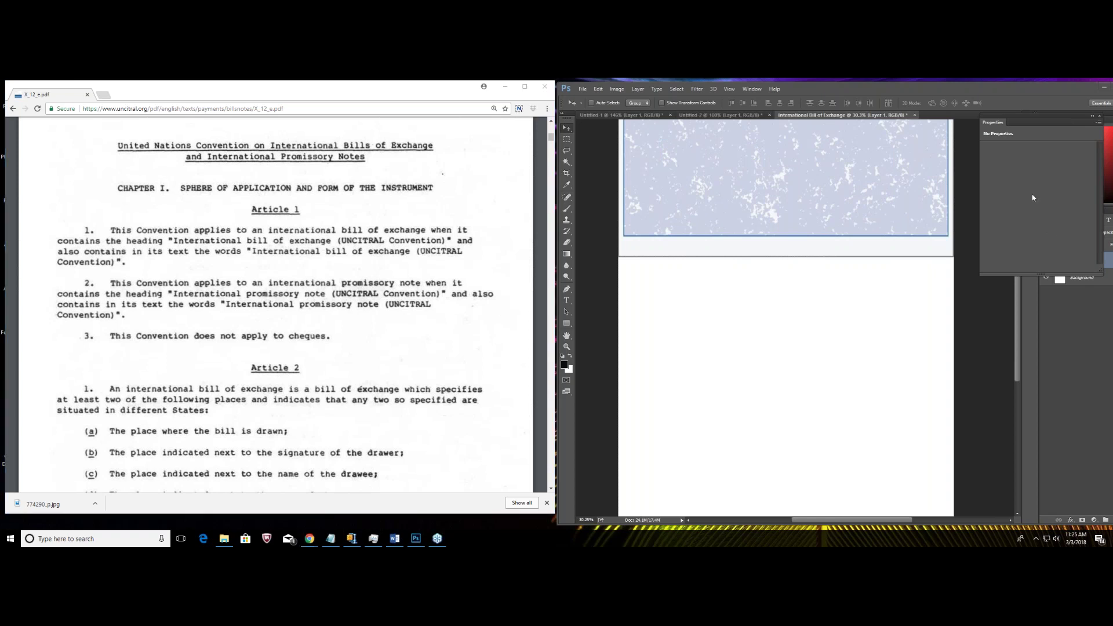
left_click_drag(1033, 88, 815, 103)
scroll(711, 302, "up", 2)
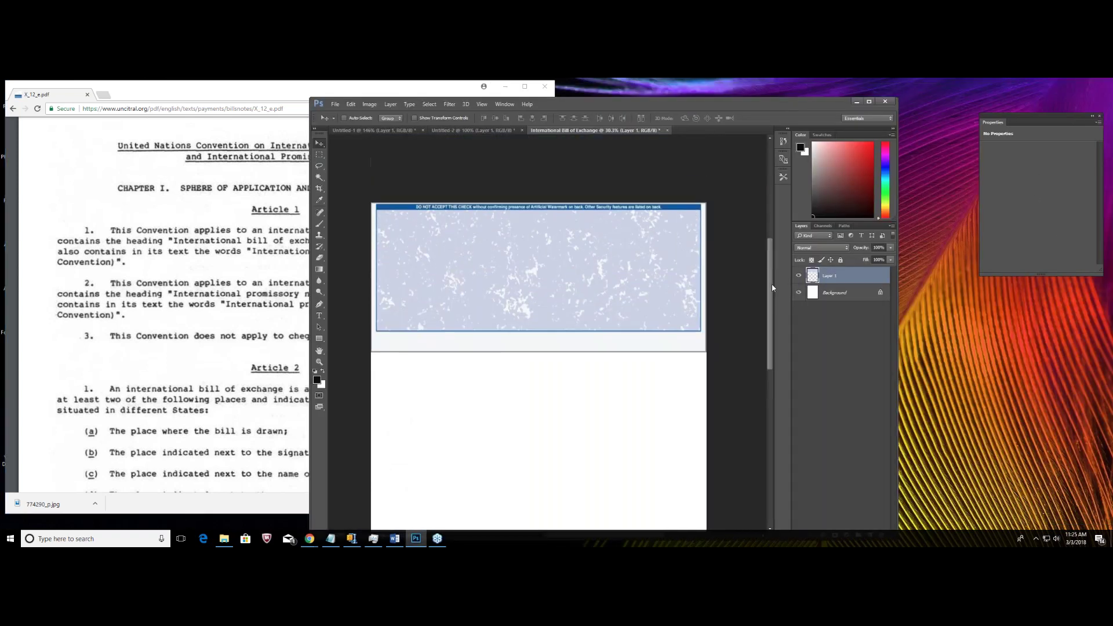
scroll(709, 303, "up", 1)
scroll(711, 303, "up", 1)
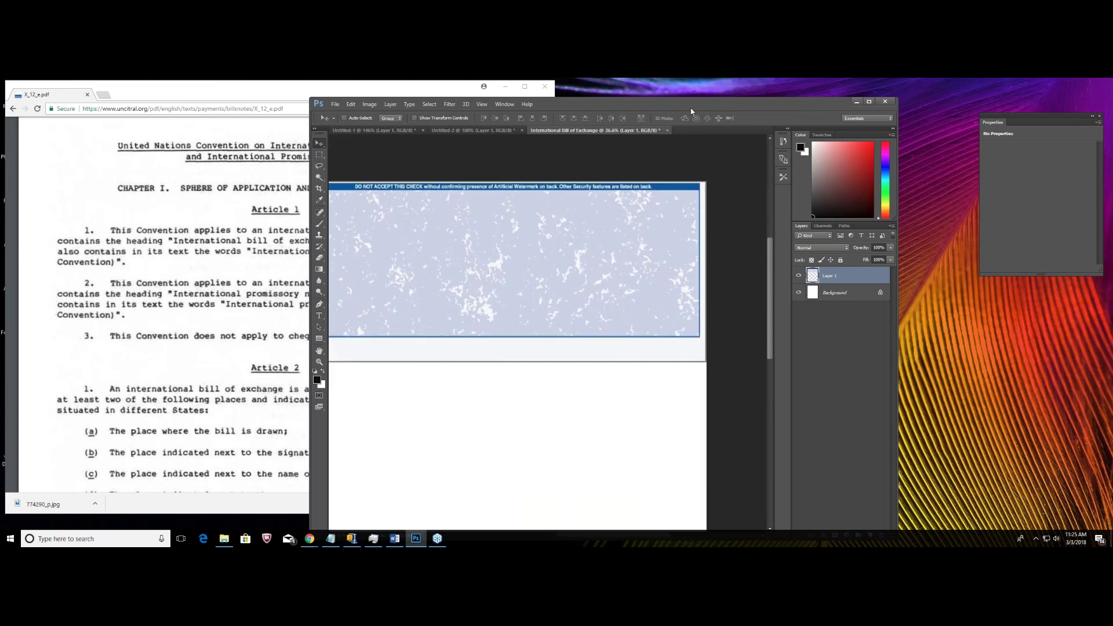
left_click_drag(696, 105, 716, 85)
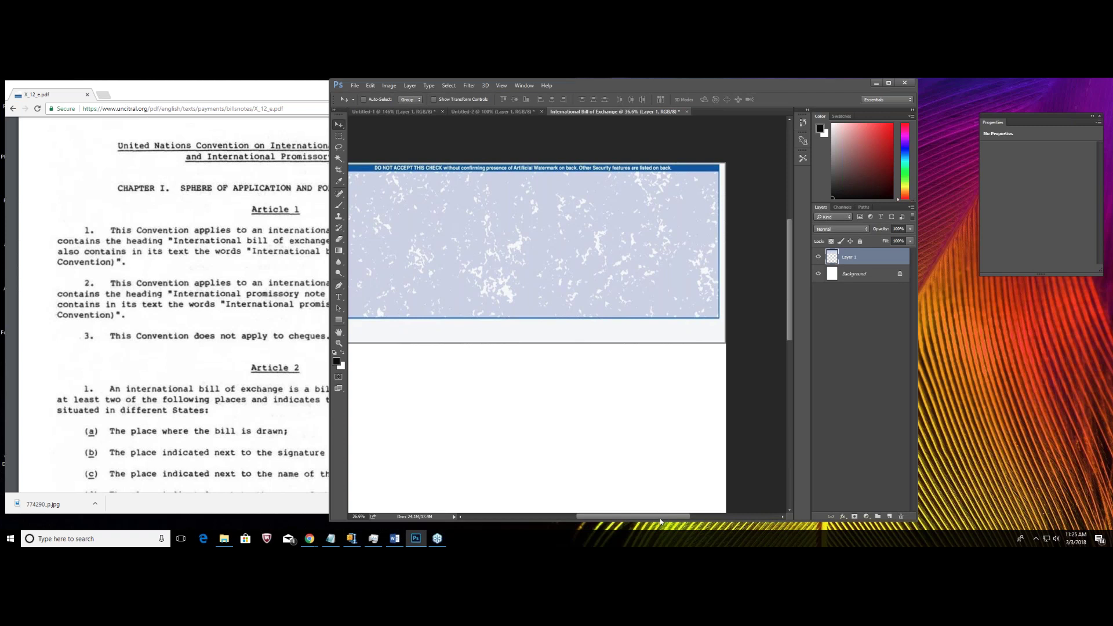
left_click_drag(657, 523, 652, 523)
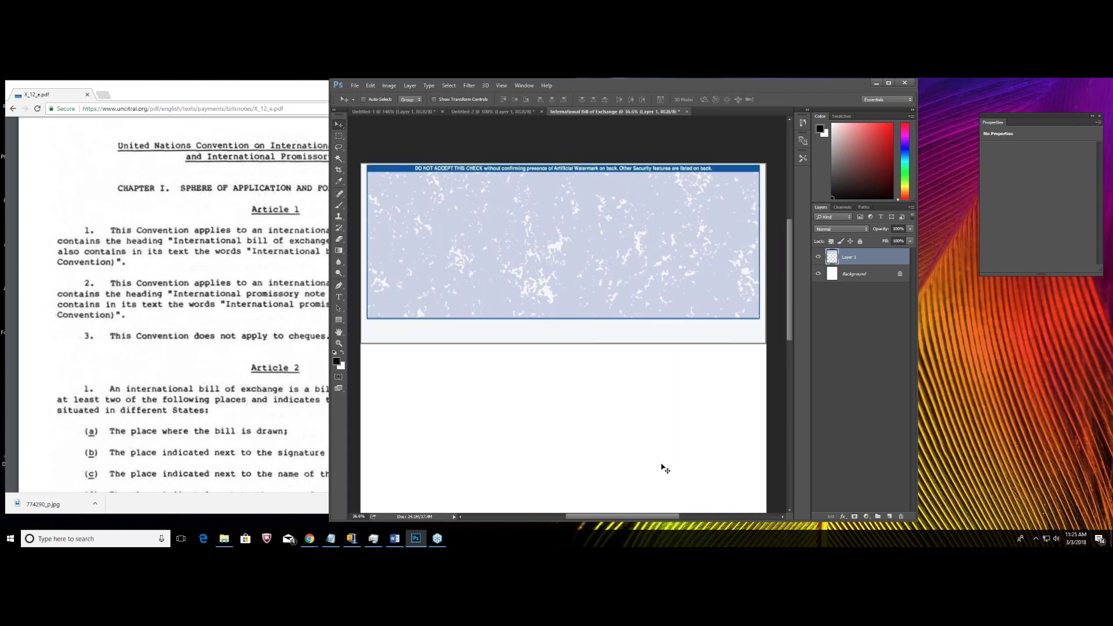
left_click_drag(690, 88, 864, 88)
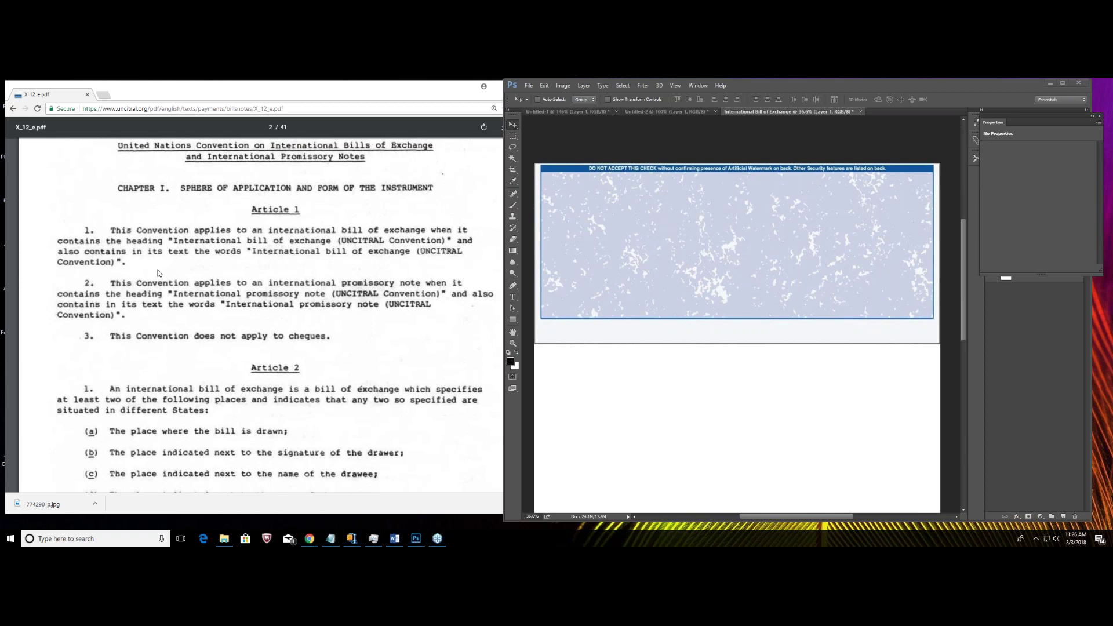
Copy the heading wording "International bill of exchange (UNCITRAL Convention)" from Article 1, paragraph 1 of the convention PDF.
left_click_drag(113, 226, 445, 241)
key("ctrl+c")
left_click(190, 261)
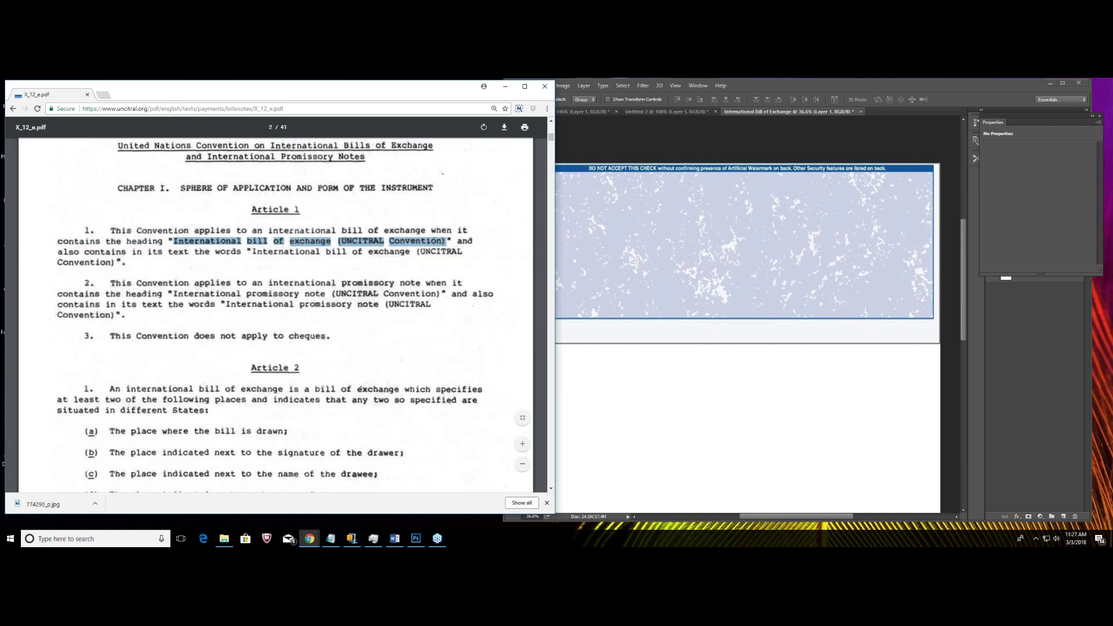
right_click(435, 240)
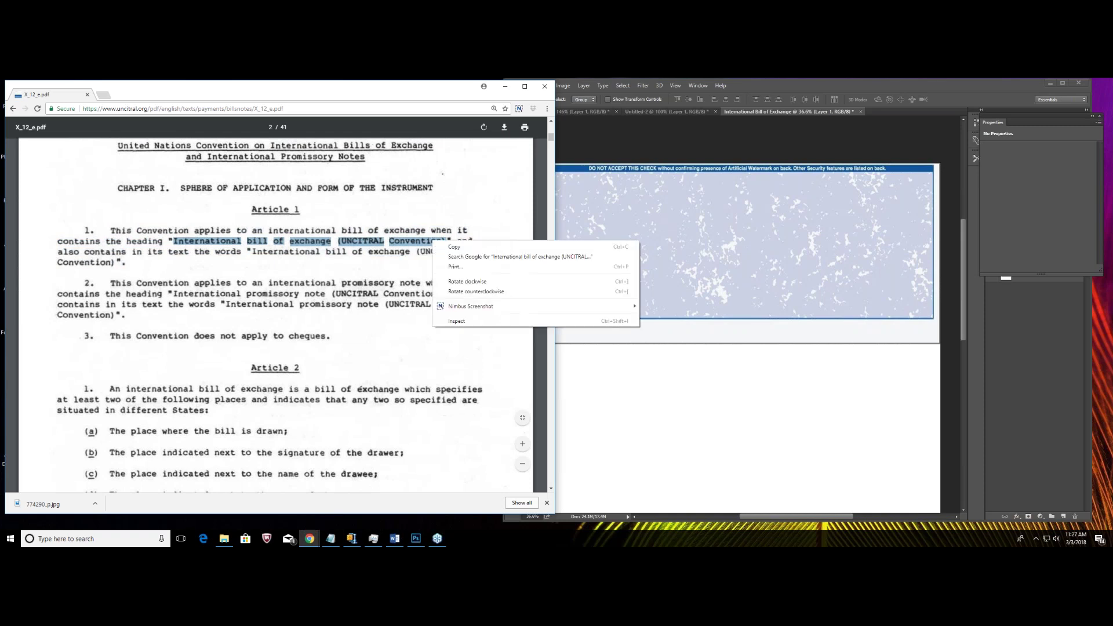
left_click(478, 242)
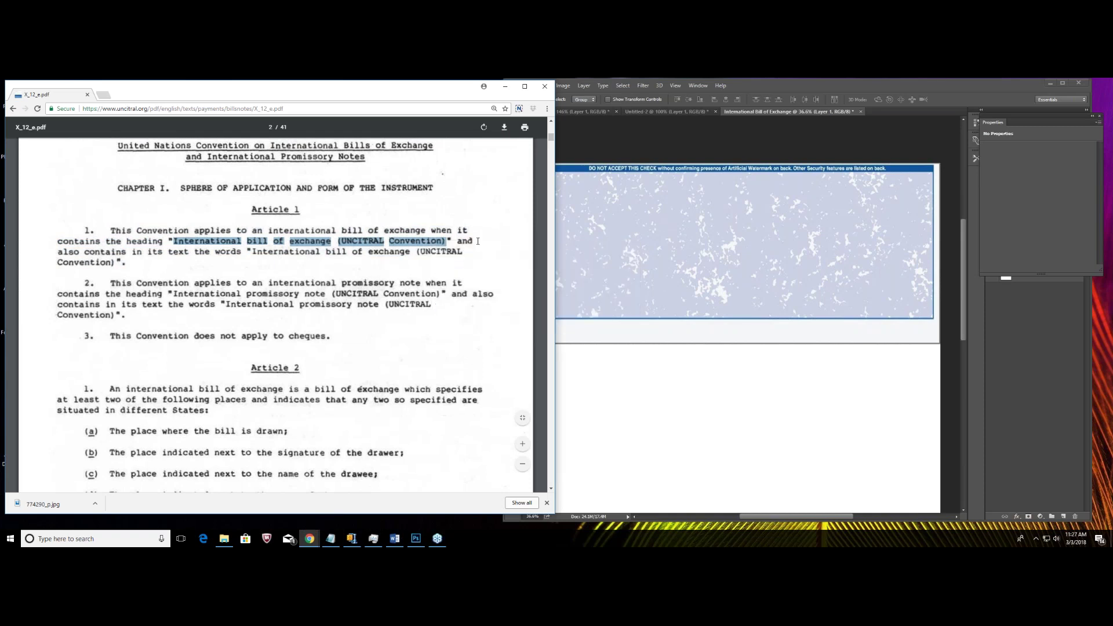
Paste the copied wording "International bill of exchange (UNCITRAL Convention)" as a new text layer near the top of the check background in Photoshop.
left_click(615, 223)
left_click(512, 297)
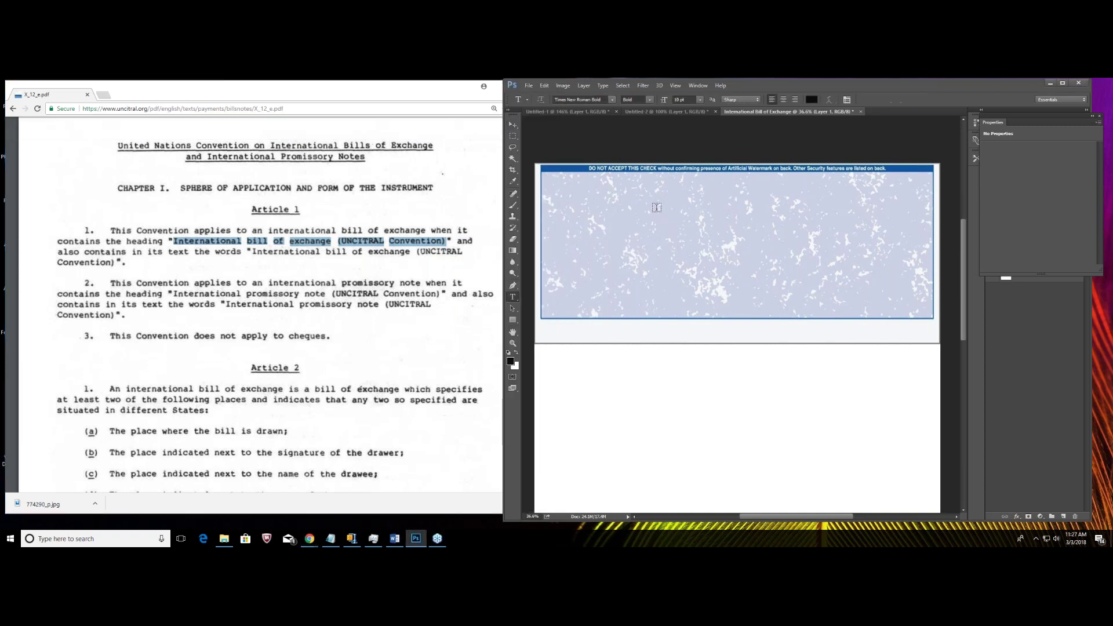
left_click(655, 196)
right_click(656, 197)
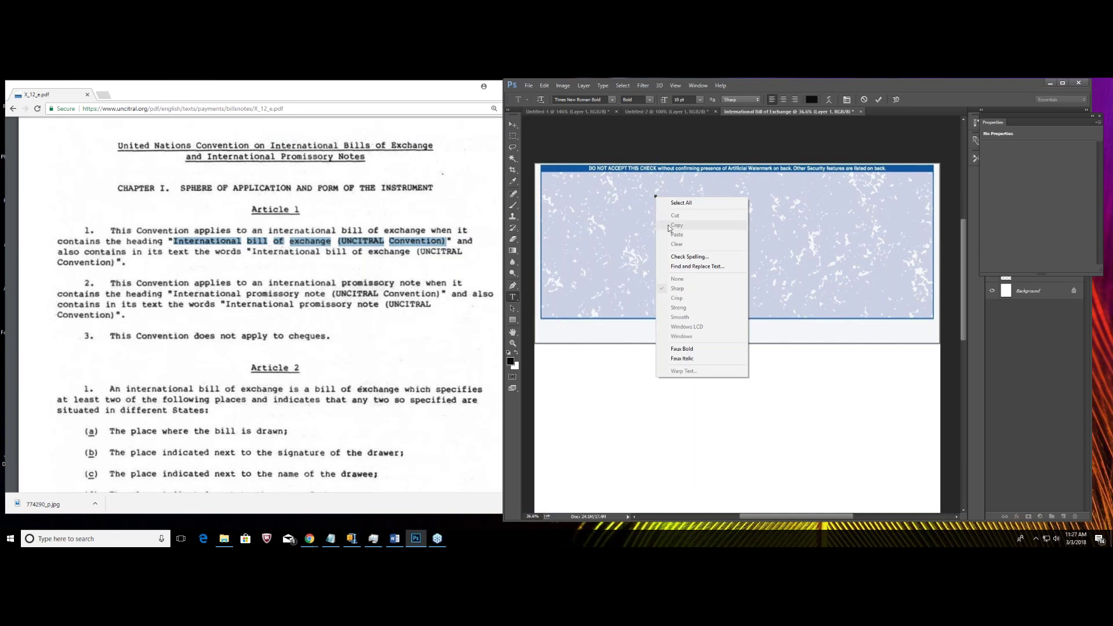
left_click(648, 200)
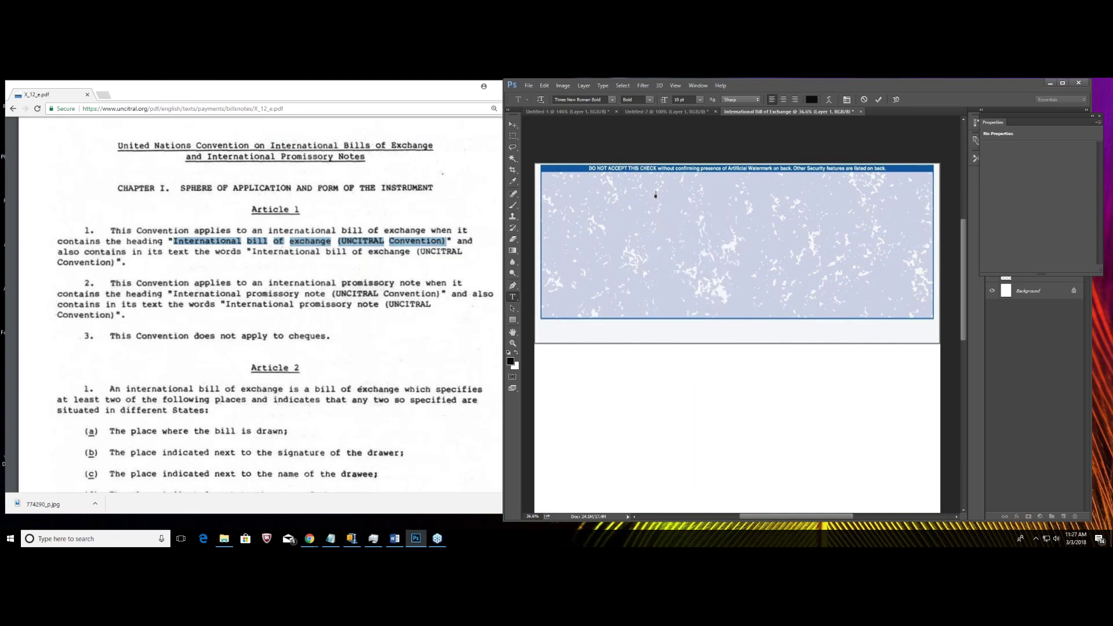
right_click(655, 196)
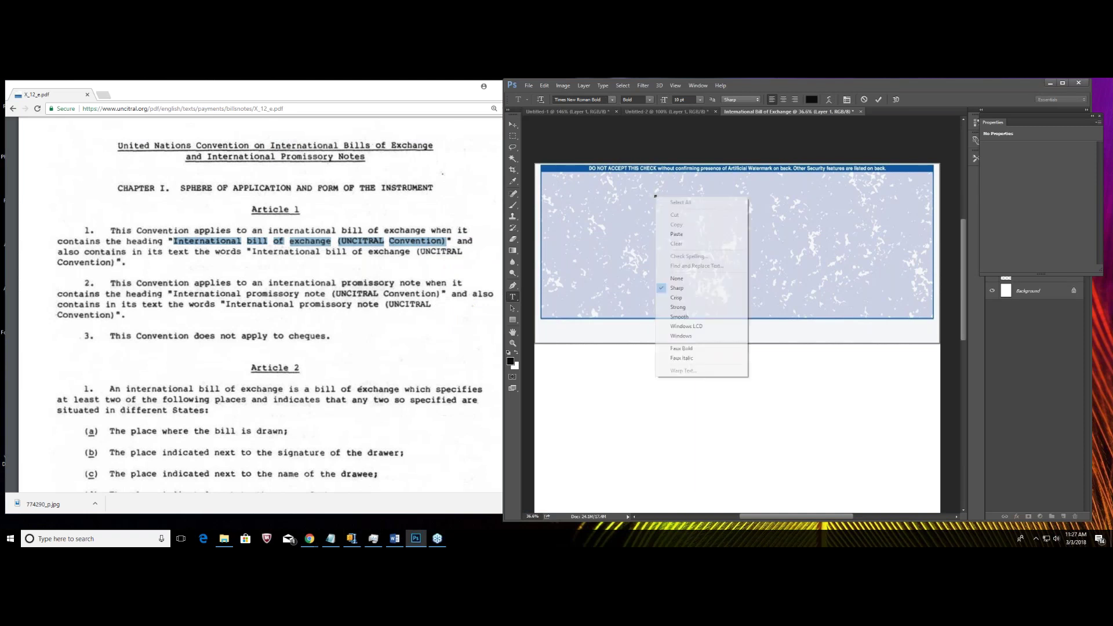
left_click(673, 235)
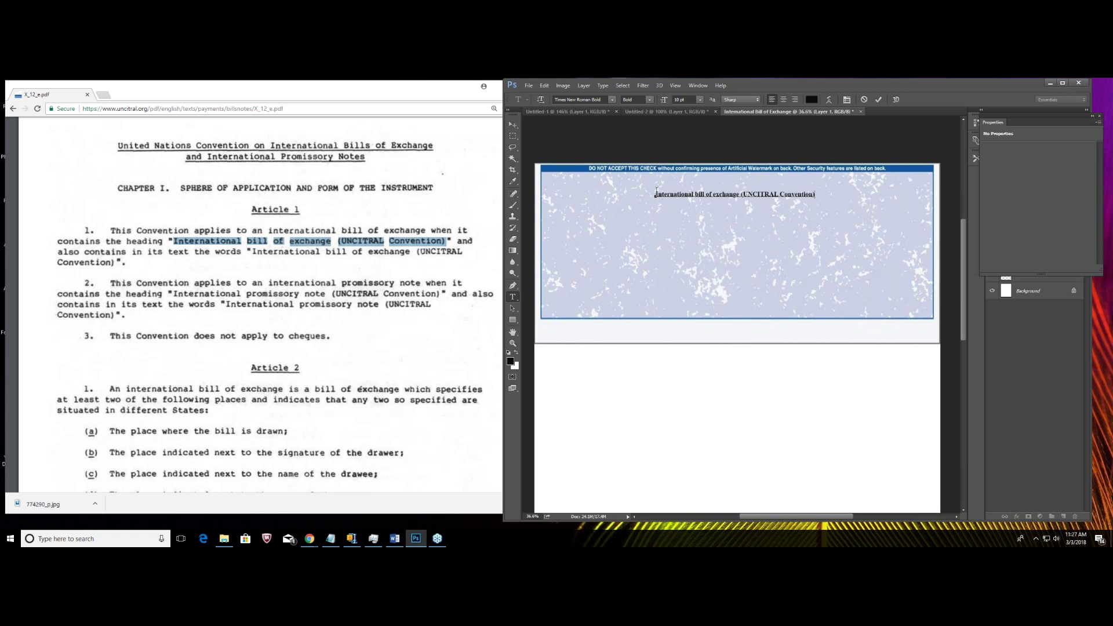
Set the heading text to 14 pt and move it to the centre of the check, just below the blue warning band.
left_click_drag(656, 193, 850, 192)
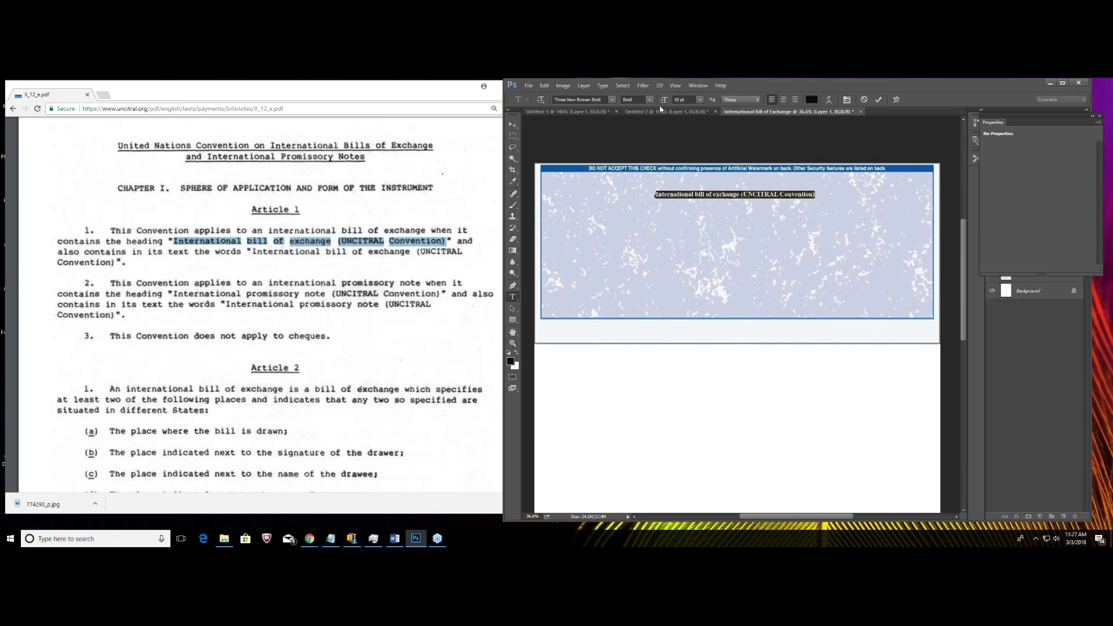
left_click(701, 100)
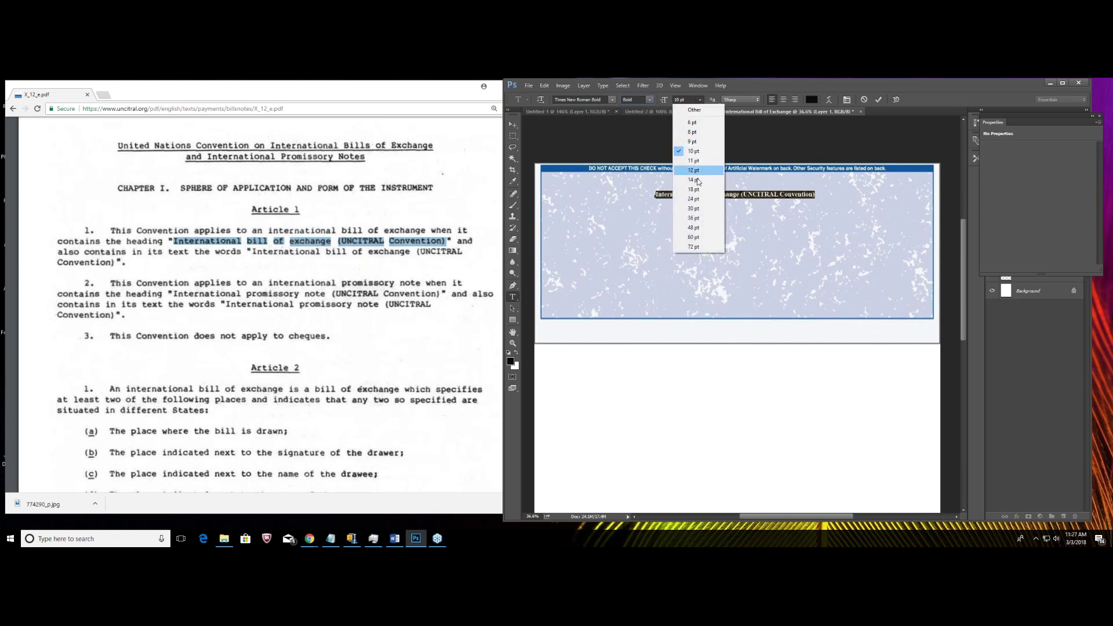
left_click(698, 190)
left_click(701, 100)
left_click(693, 180)
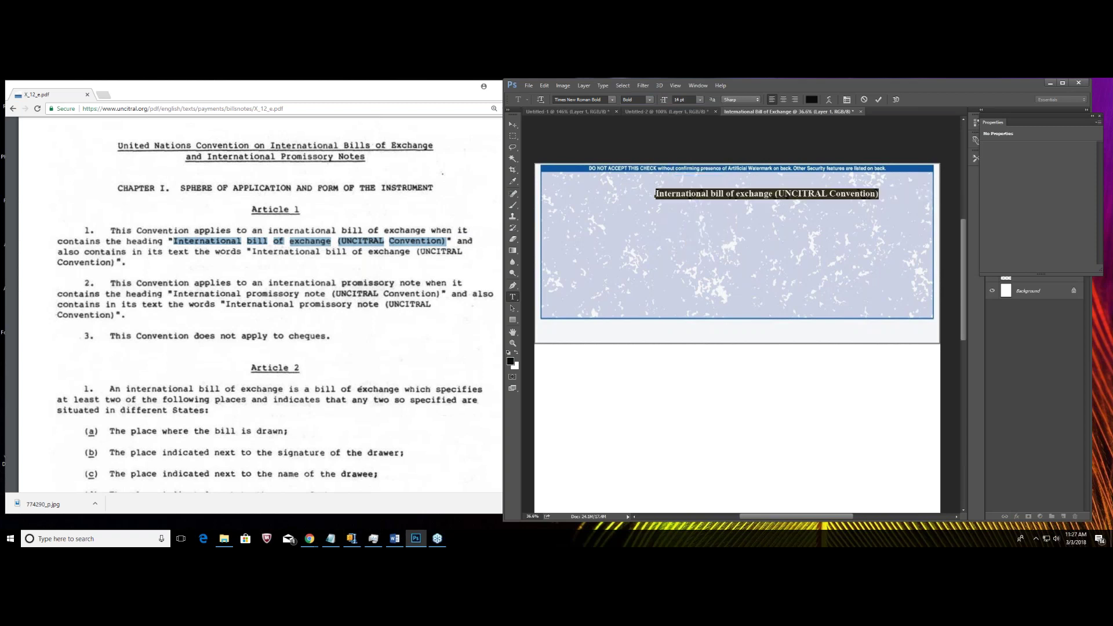
left_click(513, 124)
left_click_drag(719, 197, 683, 175)
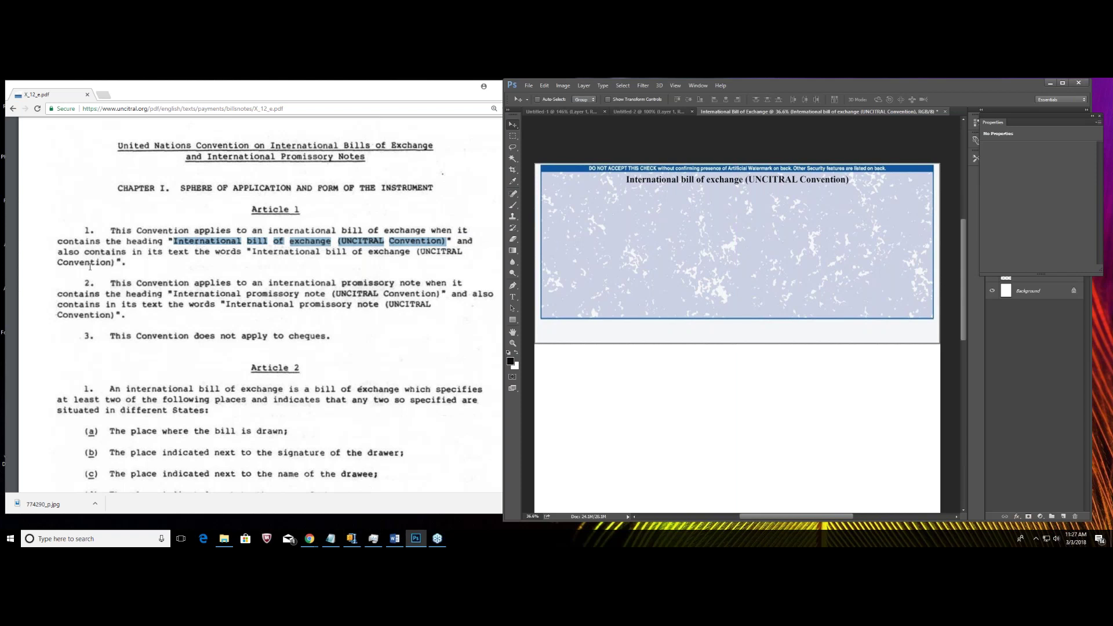
Examine the three paragraphs of Article 1 in the convention PDF, highlighting the promissory note and cheques provisions.
left_click_drag(83, 229, 323, 321)
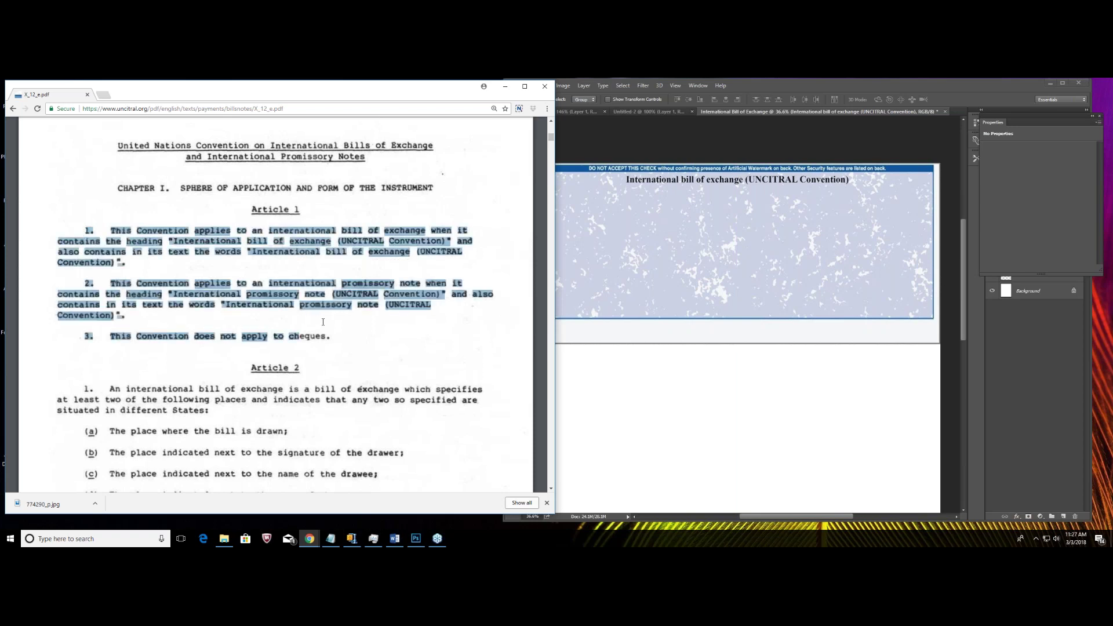
left_click(307, 271)
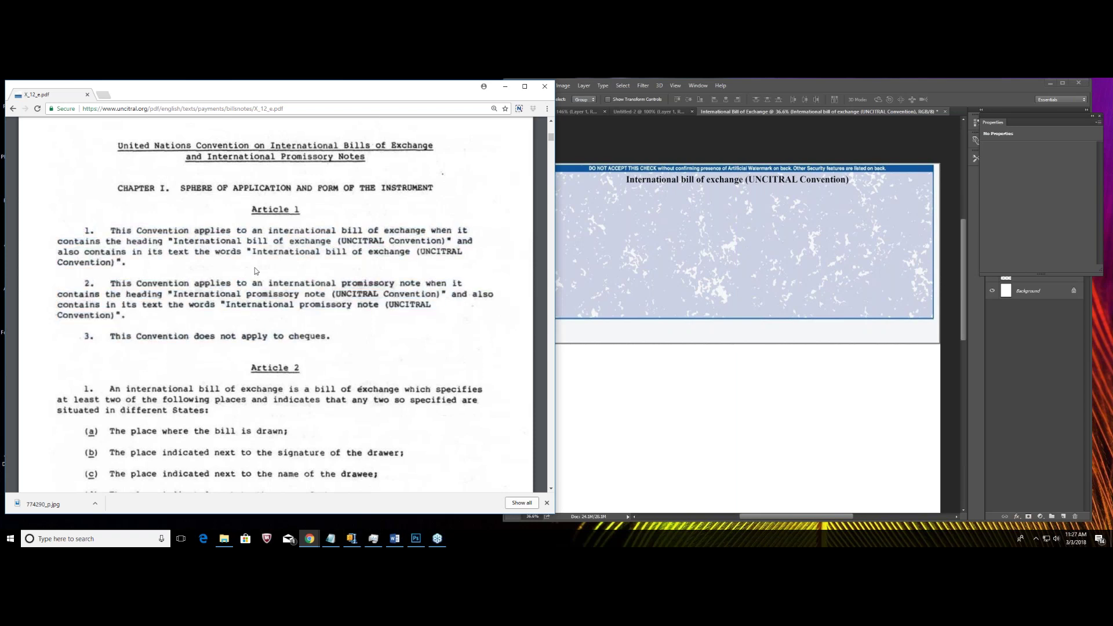
left_click_drag(89, 230, 133, 319)
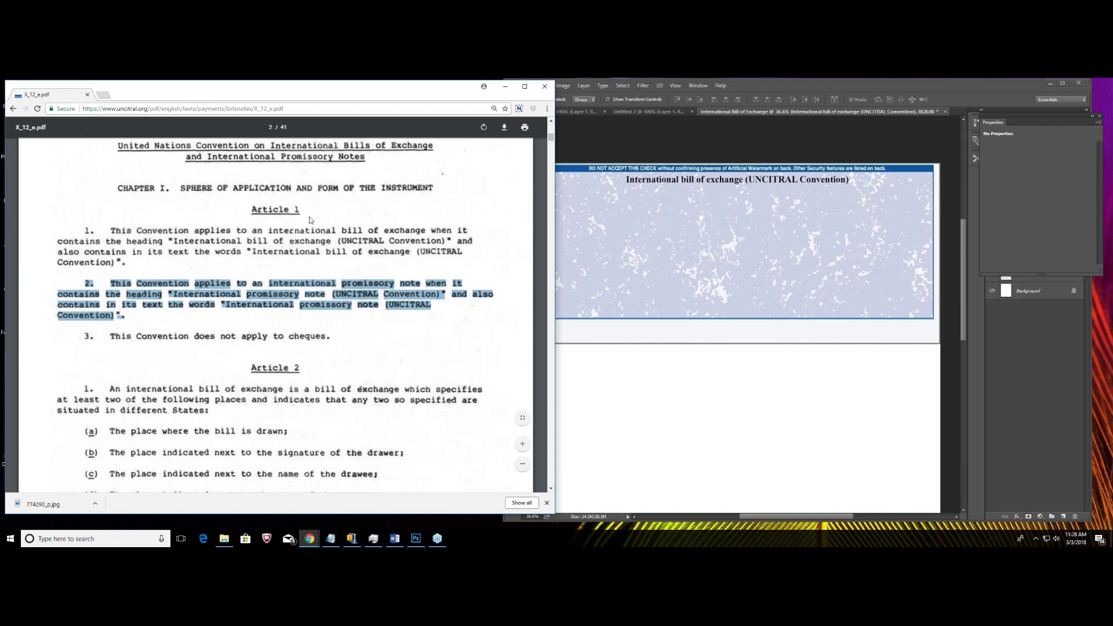
scroll(232, 266, "down", 1)
left_click_drag(192, 294, 87, 301)
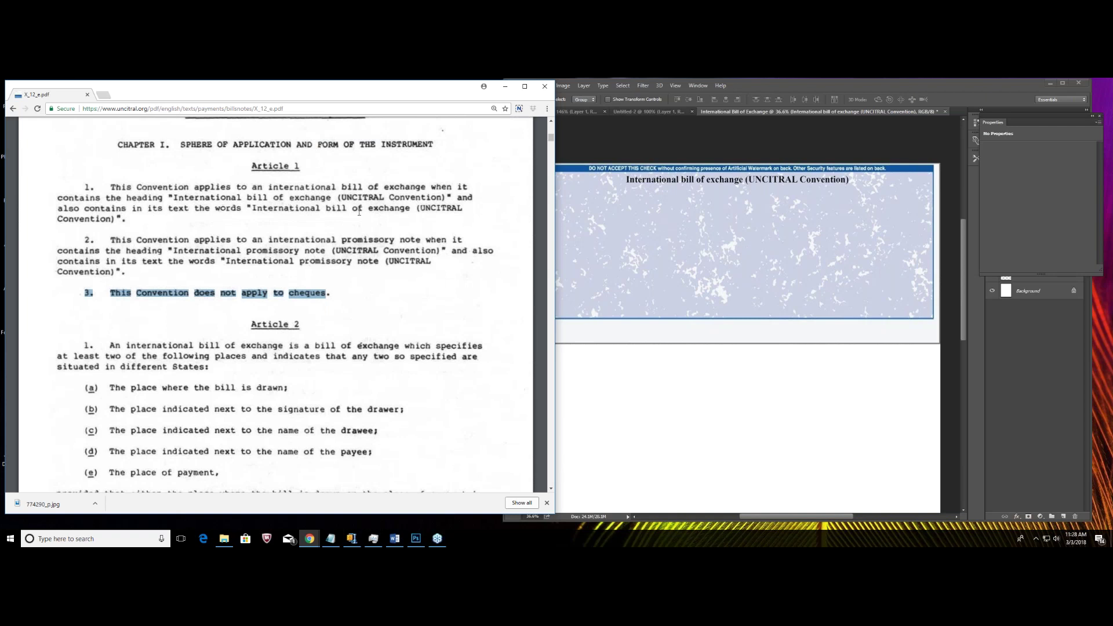
left_click(679, 253)
right_click(675, 252)
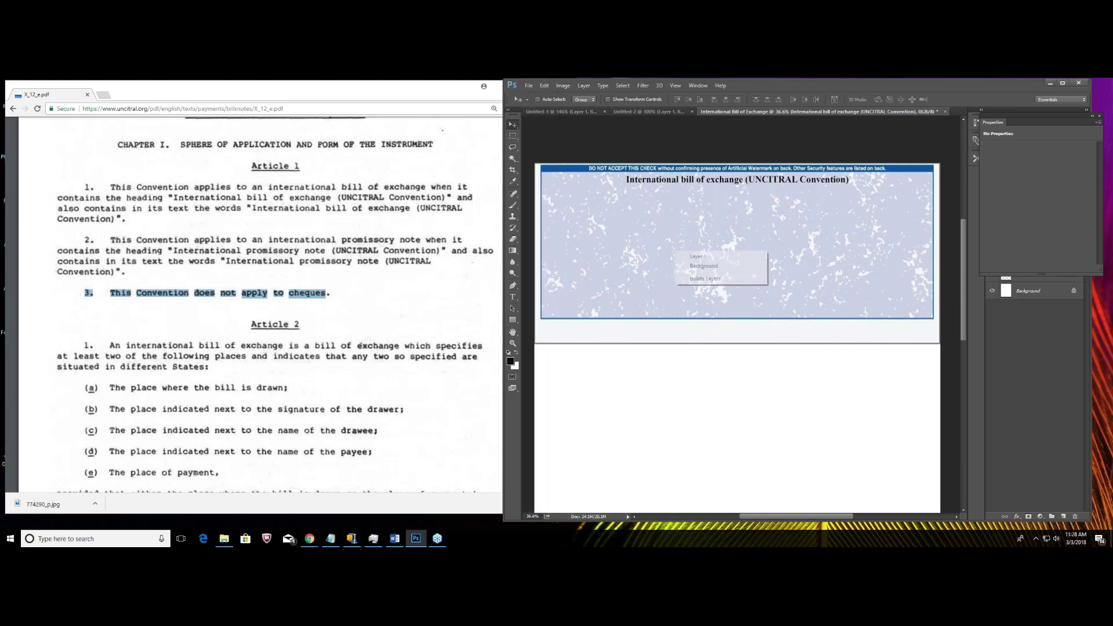
left_click(545, 86)
left_click(545, 86)
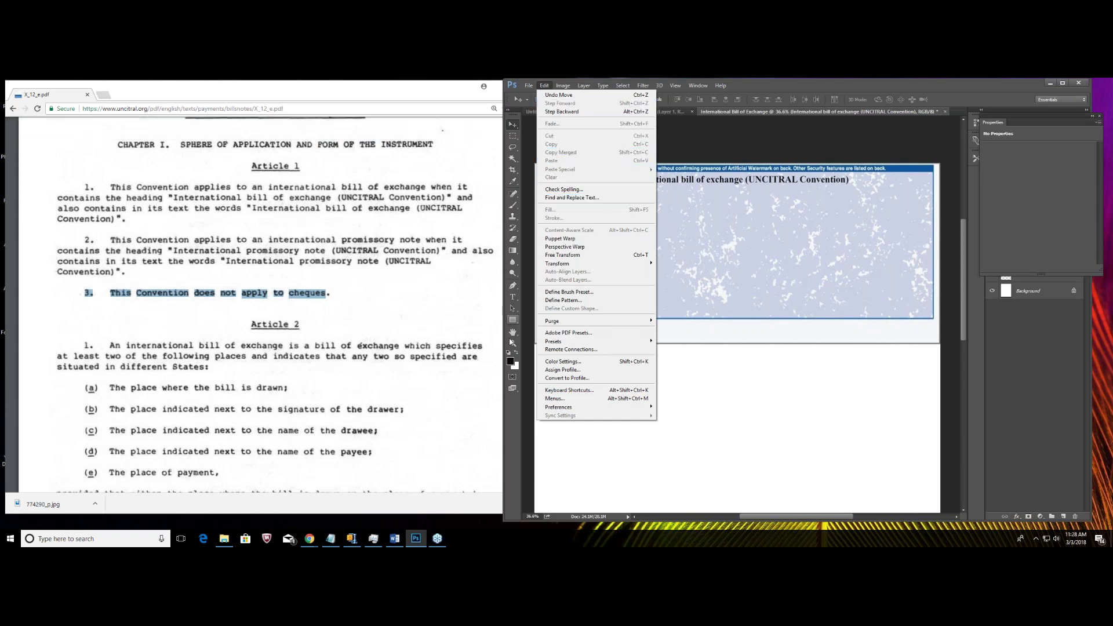
left_click(516, 298)
left_click(516, 298)
right_click(739, 218)
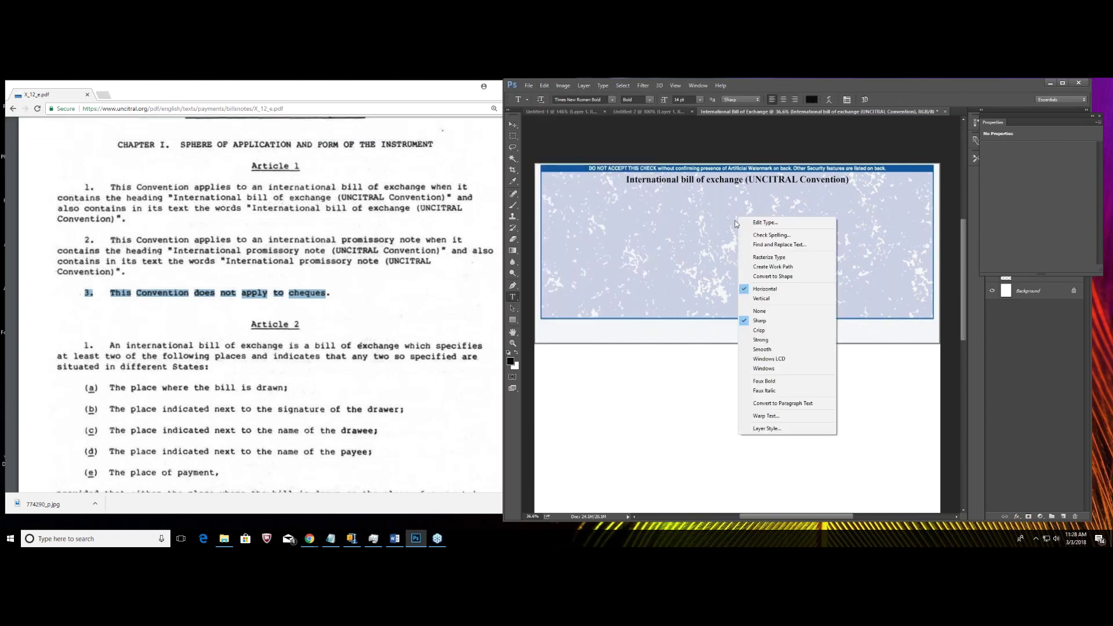
left_click(673, 231)
right_click(673, 231)
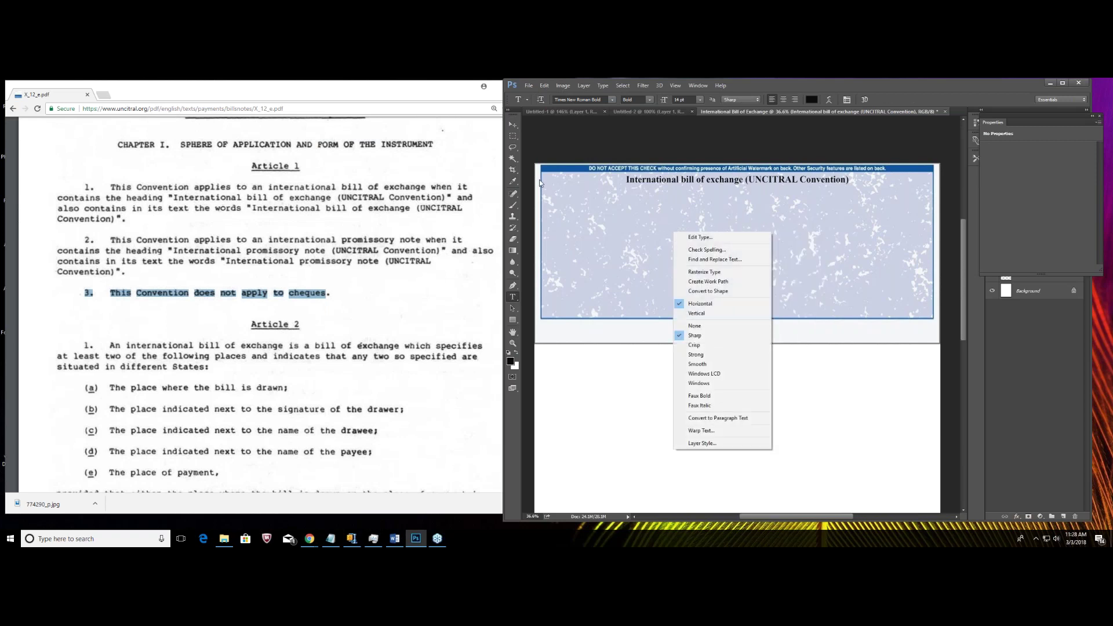
left_click(545, 87)
left_click(545, 87)
left_click(545, 87)
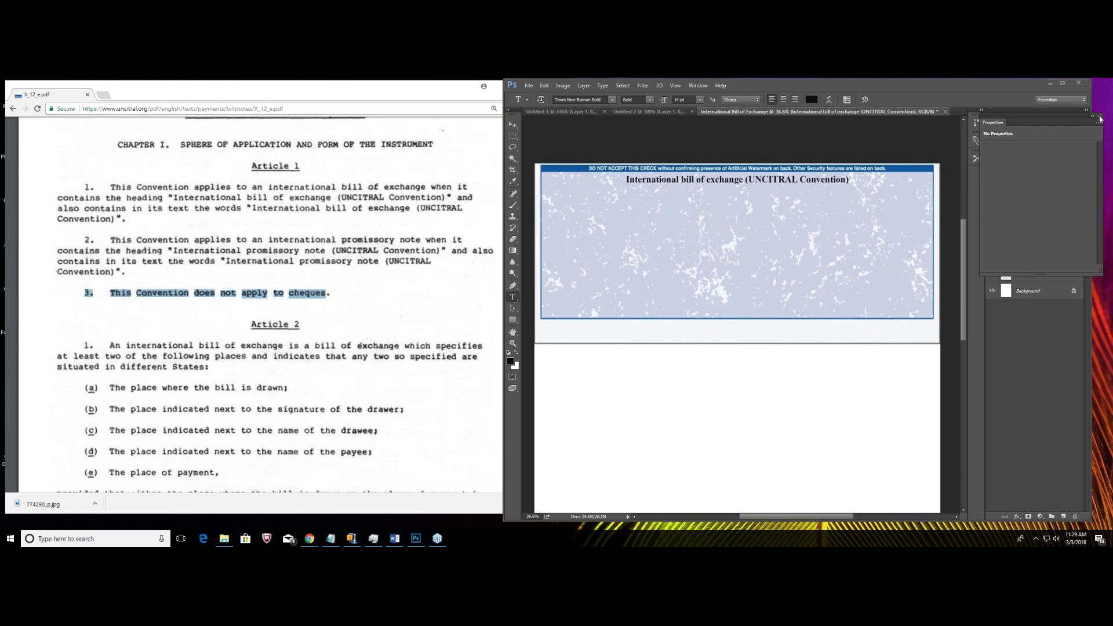
Close the floating Properties panel, then duplicate the heading text layer and place the copy in the pale strip below the marble background.
left_click_drag(1101, 118, 821, 202)
left_click(862, 193)
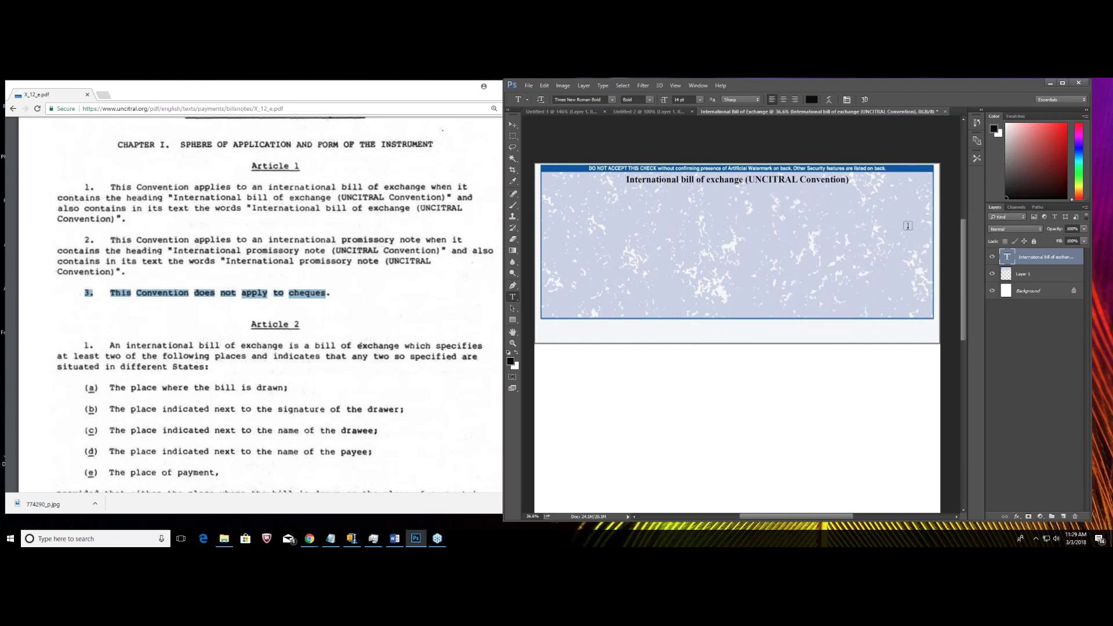
right_click(1030, 259)
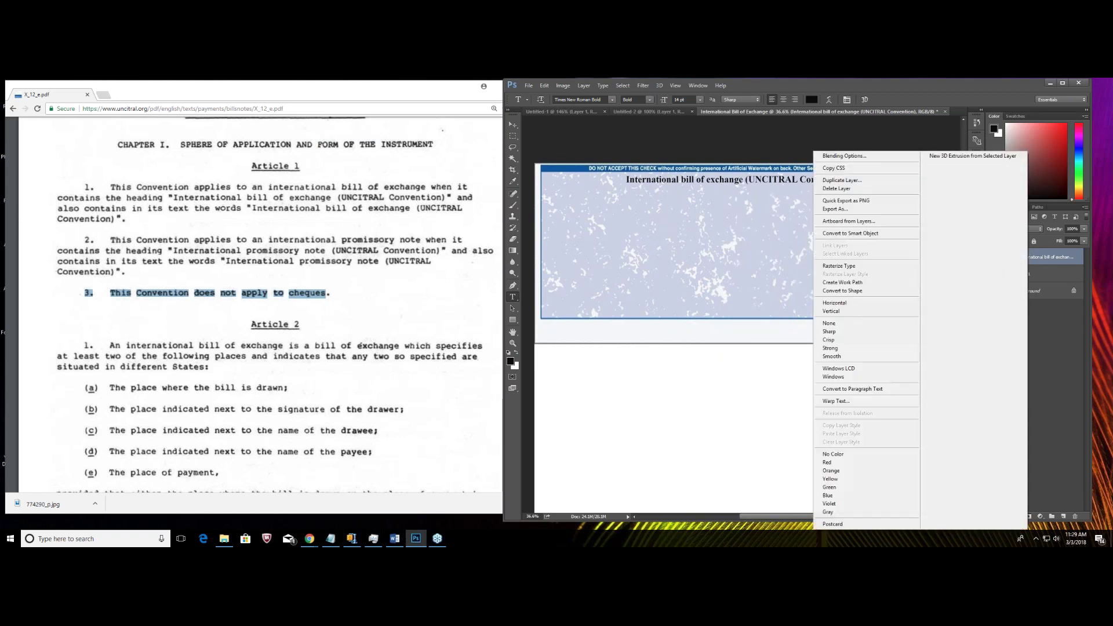
left_click(850, 183)
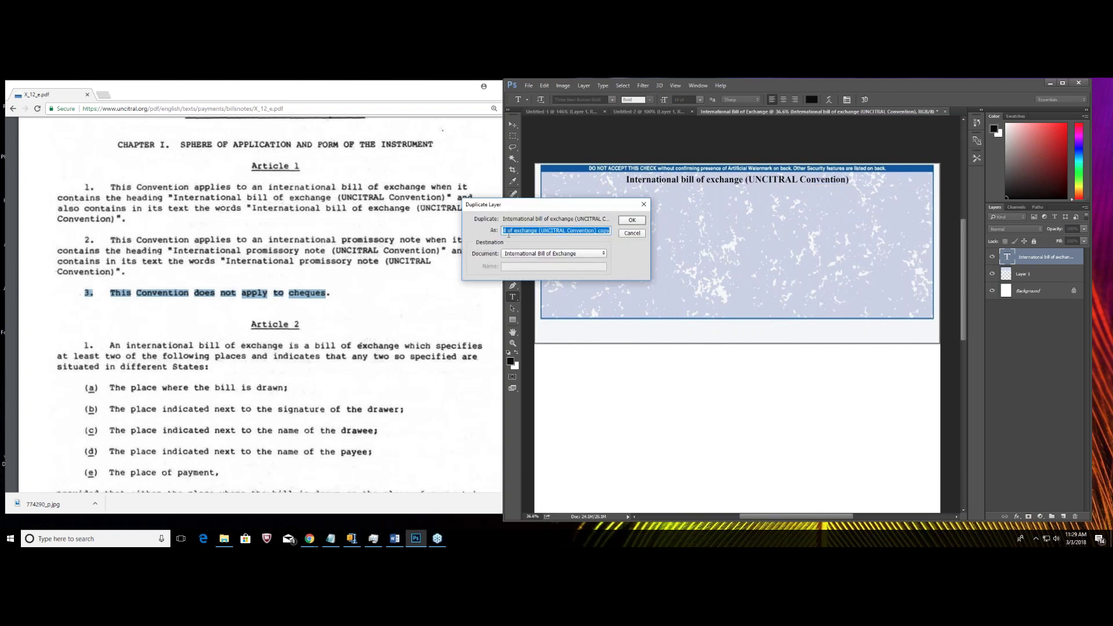
left_click(641, 220)
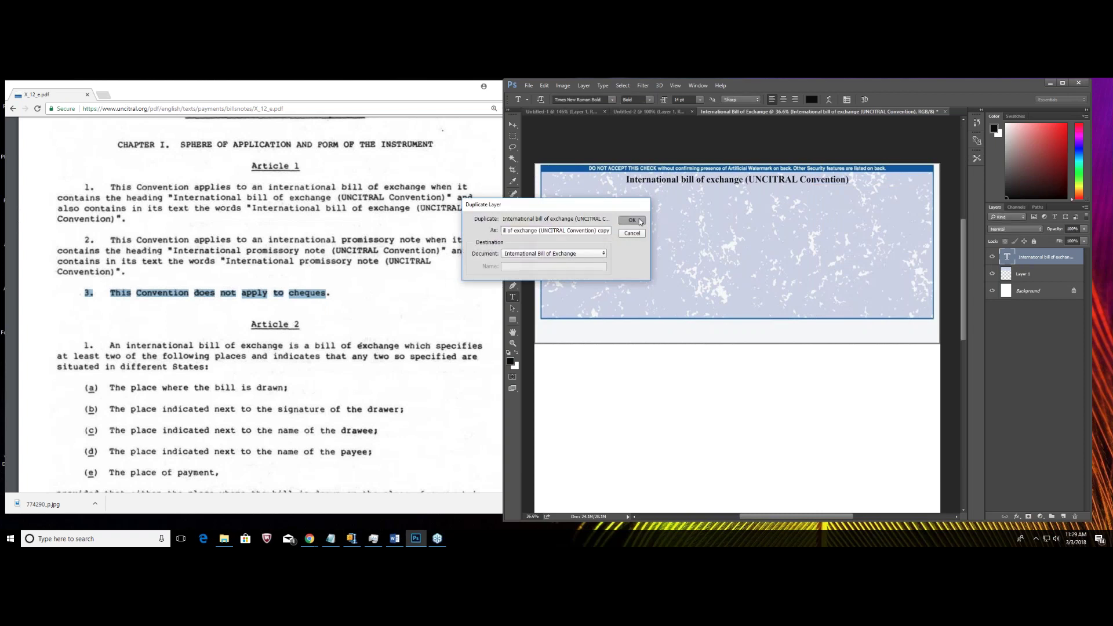
left_click(511, 125)
left_click_drag(661, 187, 666, 337)
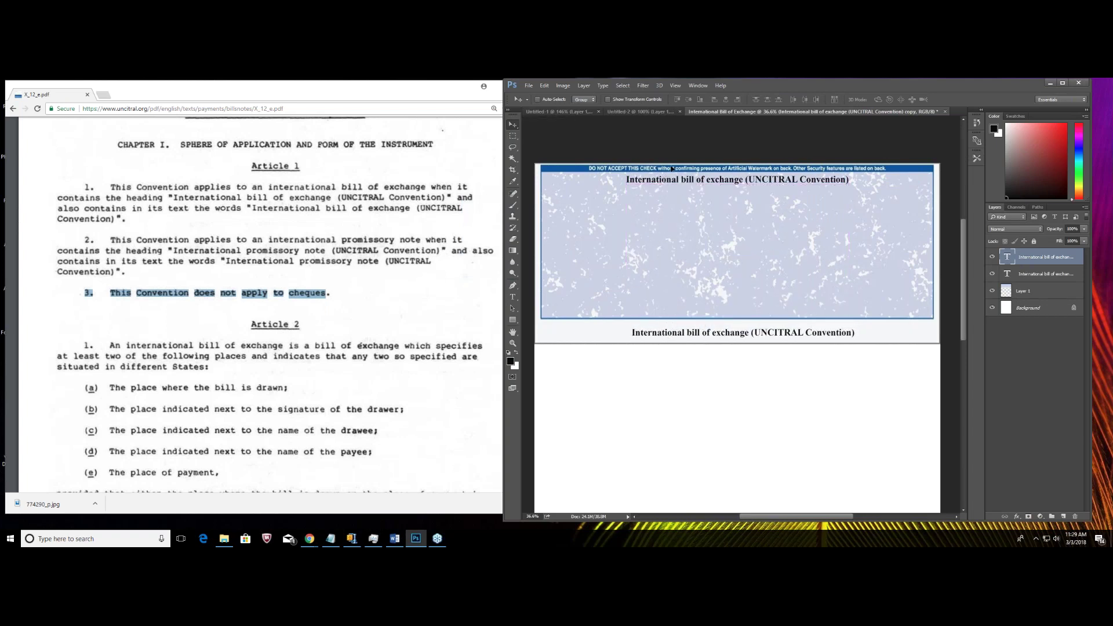
Show the rulers, place guides along the page's top and side edges and vertical centre, and centre the lower heading on the middle guide.
left_click(675, 86)
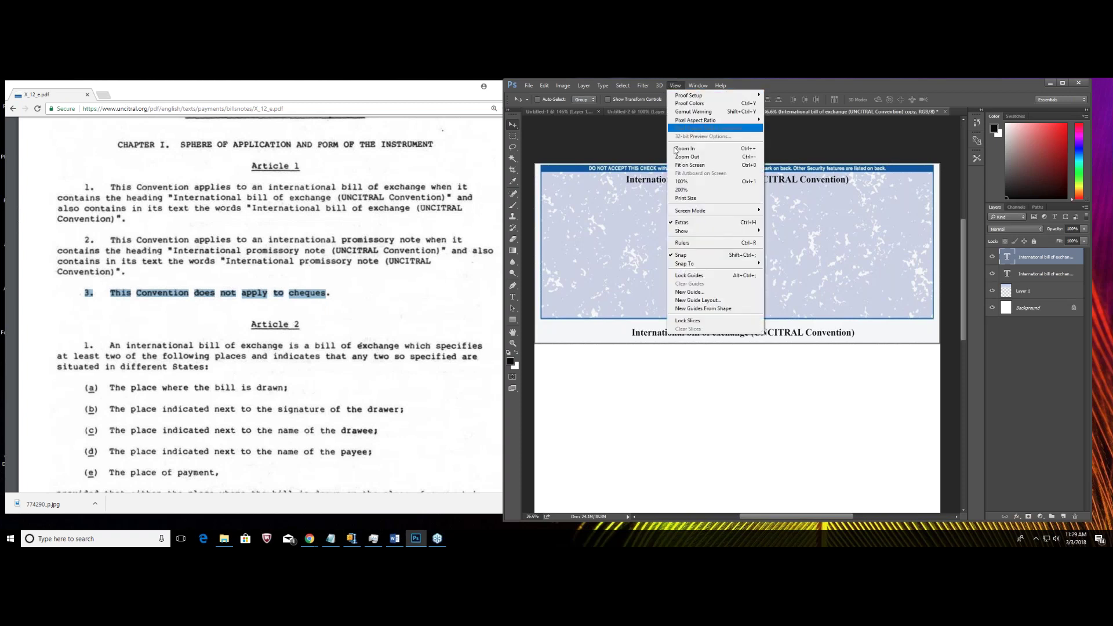
left_click(683, 243)
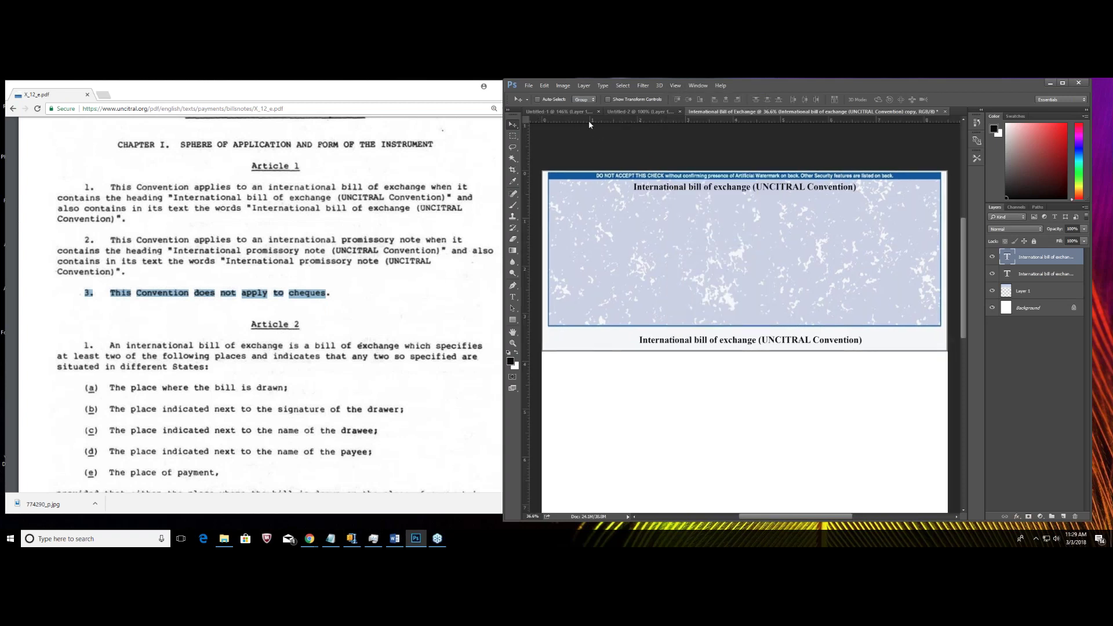
left_click_drag(618, 119, 617, 170)
left_click_drag(529, 321, 541, 320)
left_click_drag(526, 372, 947, 351)
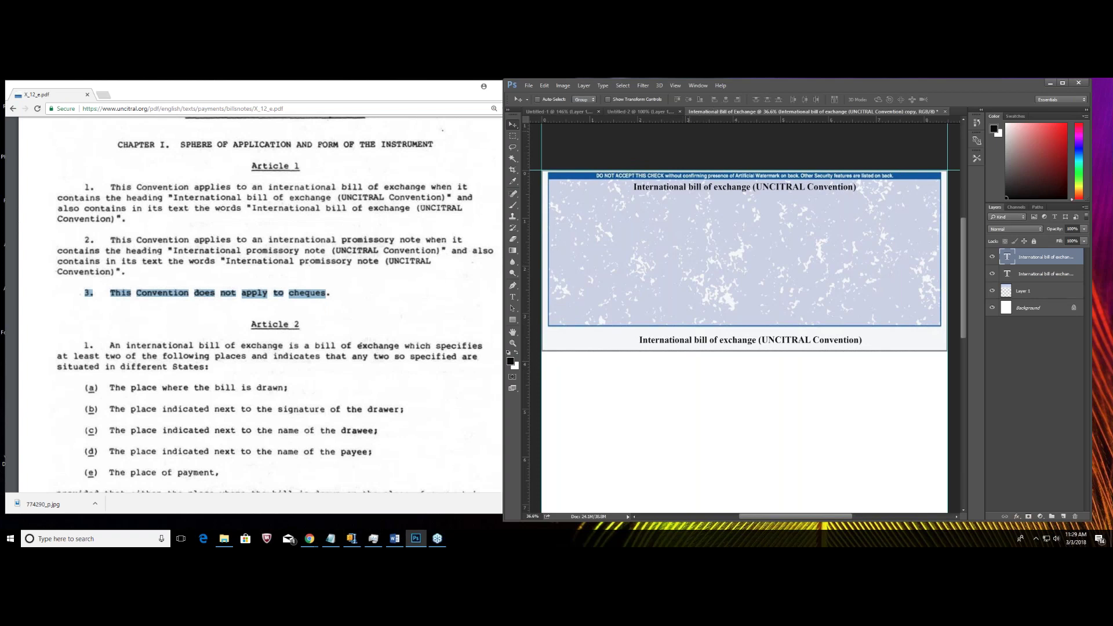
left_click_drag(527, 366, 680, 340)
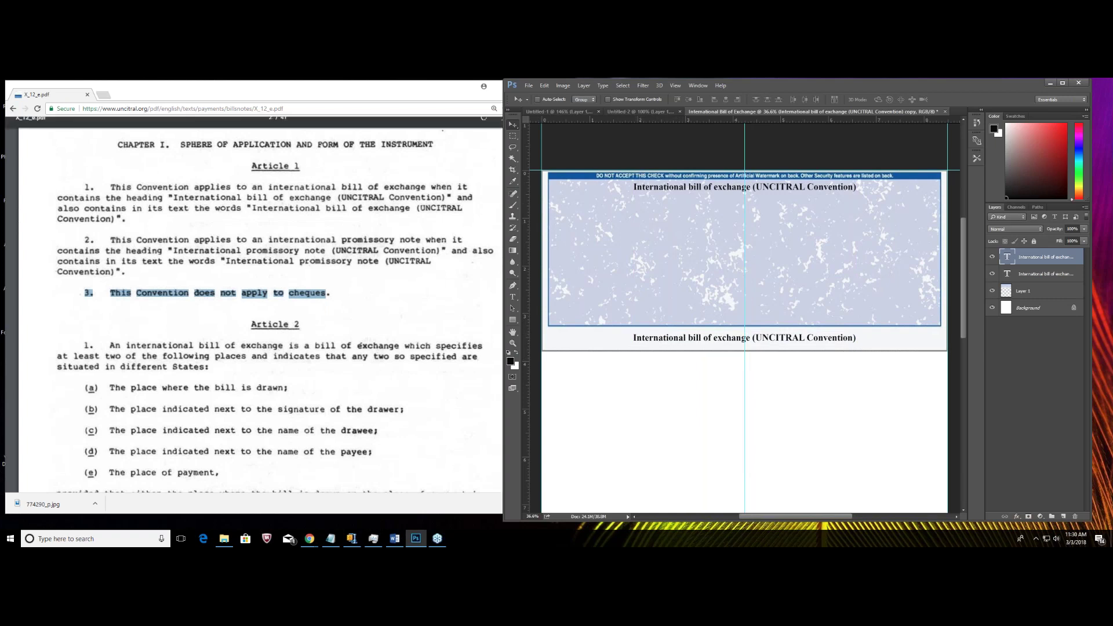
Examine Article 2, paragraph 1 of the convention PDF, highlighting the list of places (a) to (e) and the introductory sentence.
scroll(243, 203, "down", 3)
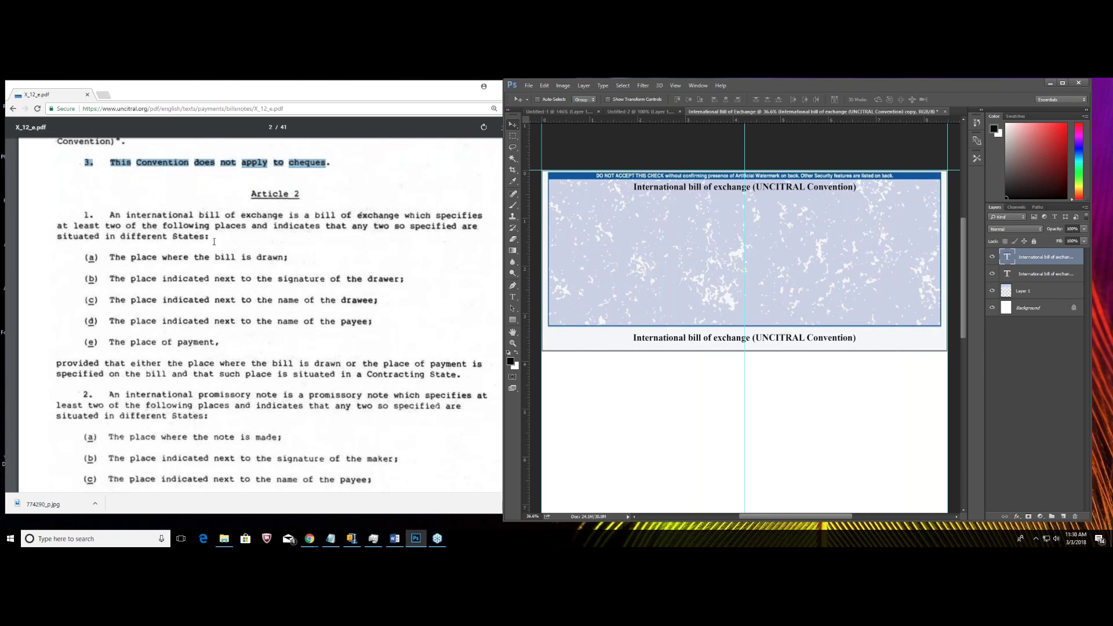
left_click_drag(79, 257, 263, 347)
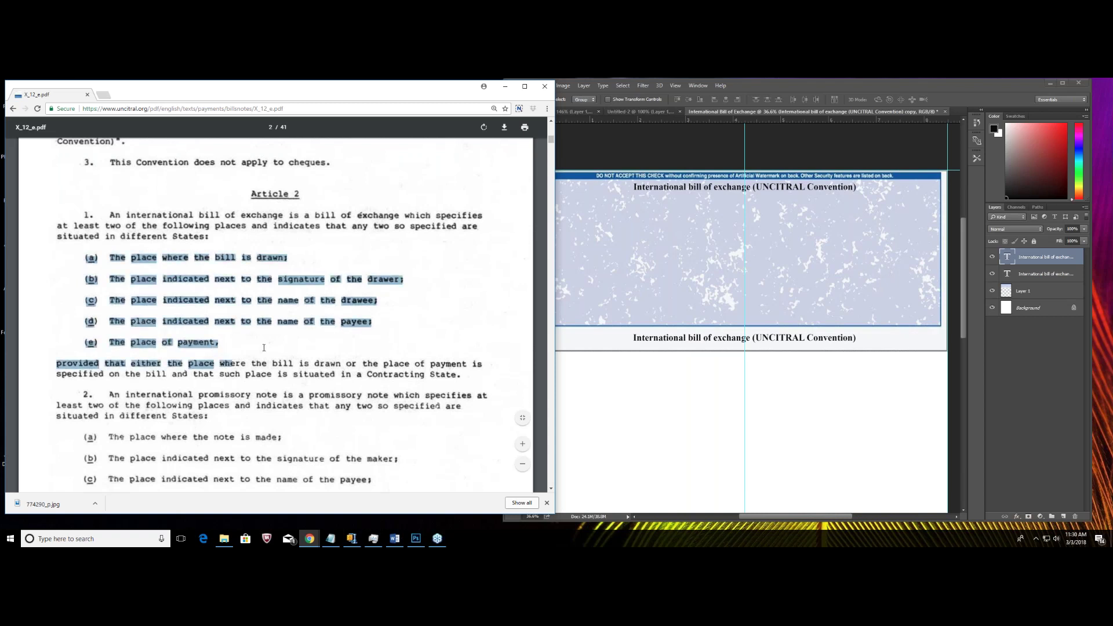
left_click(229, 337)
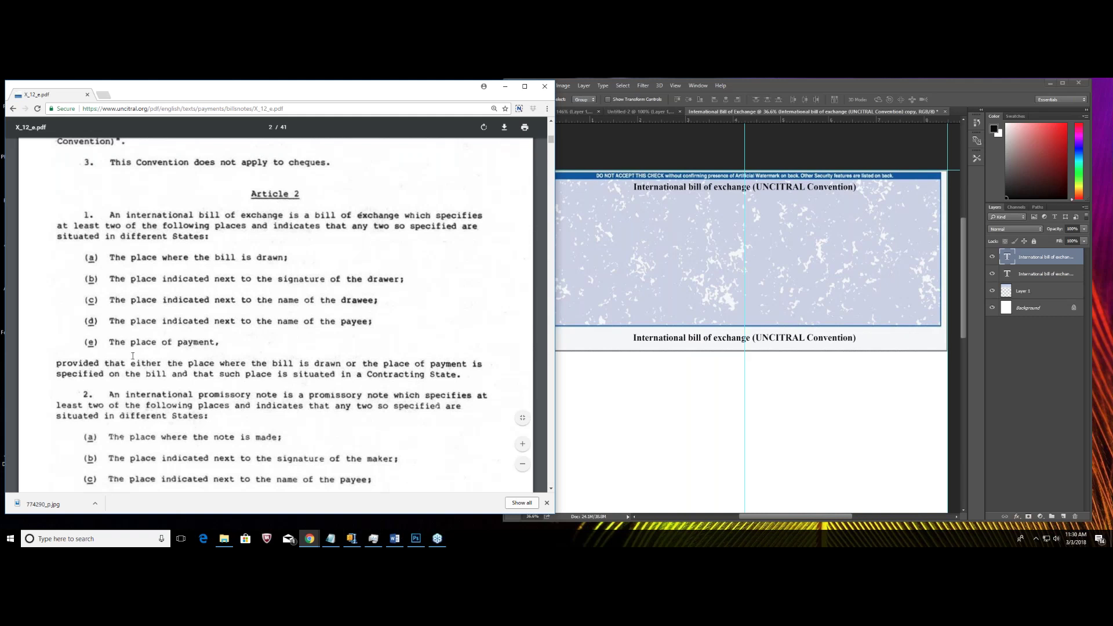
left_click(632, 193)
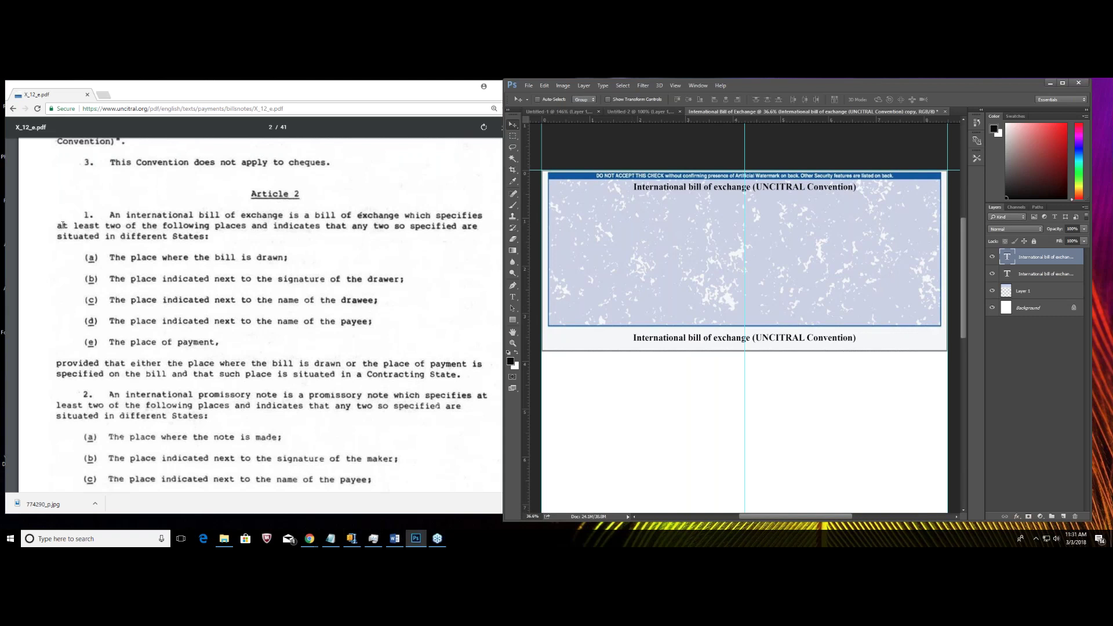
left_click(68, 224)
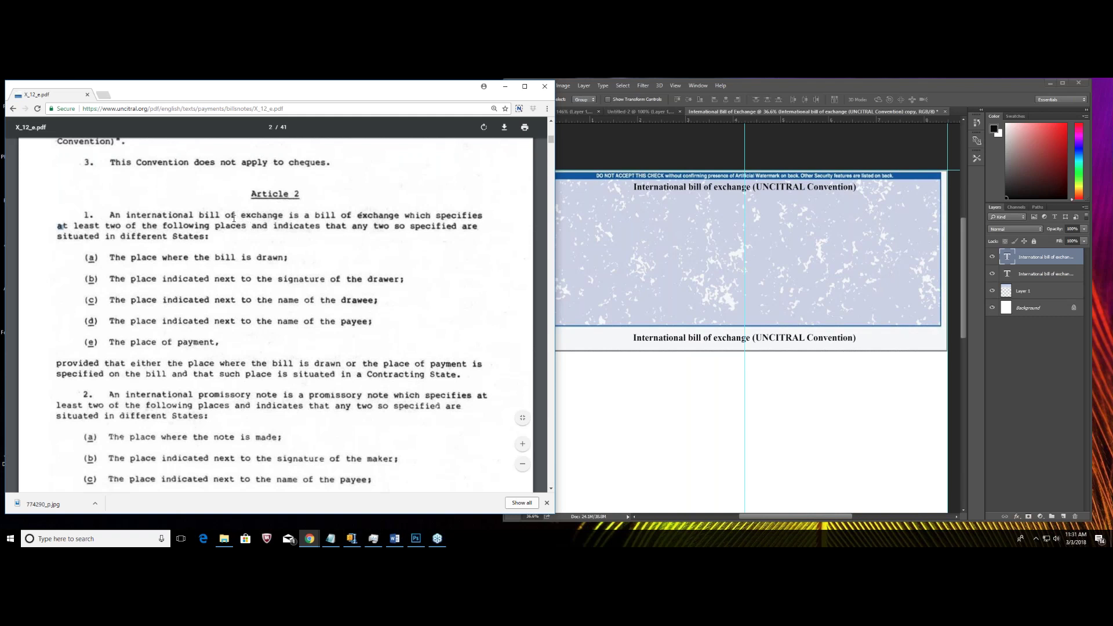
left_click_drag(207, 237, 110, 216)
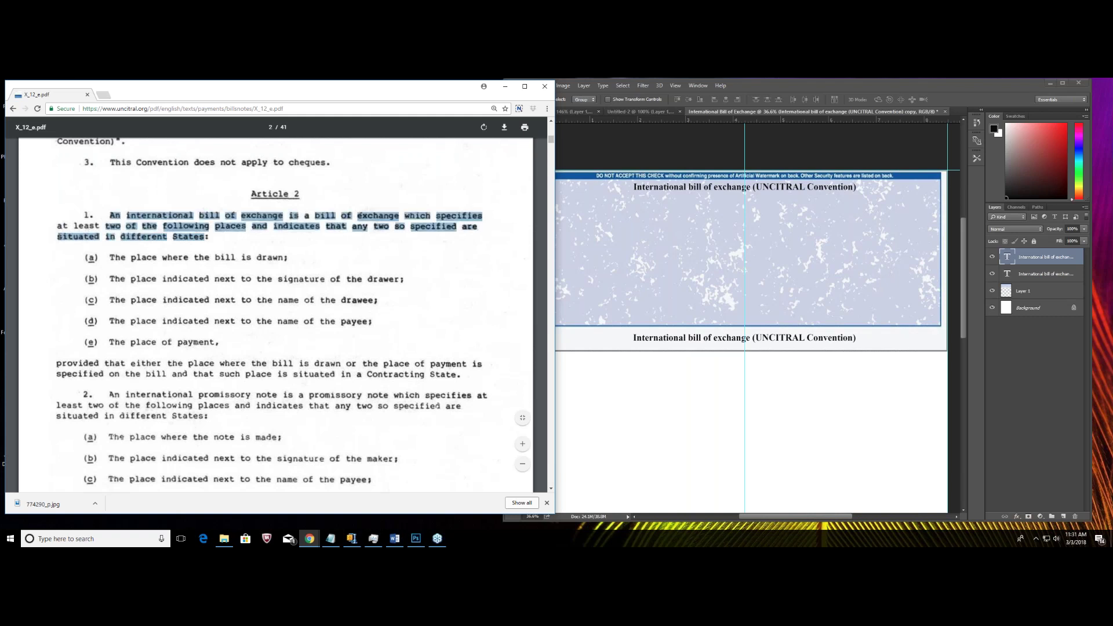
left_click(58, 236)
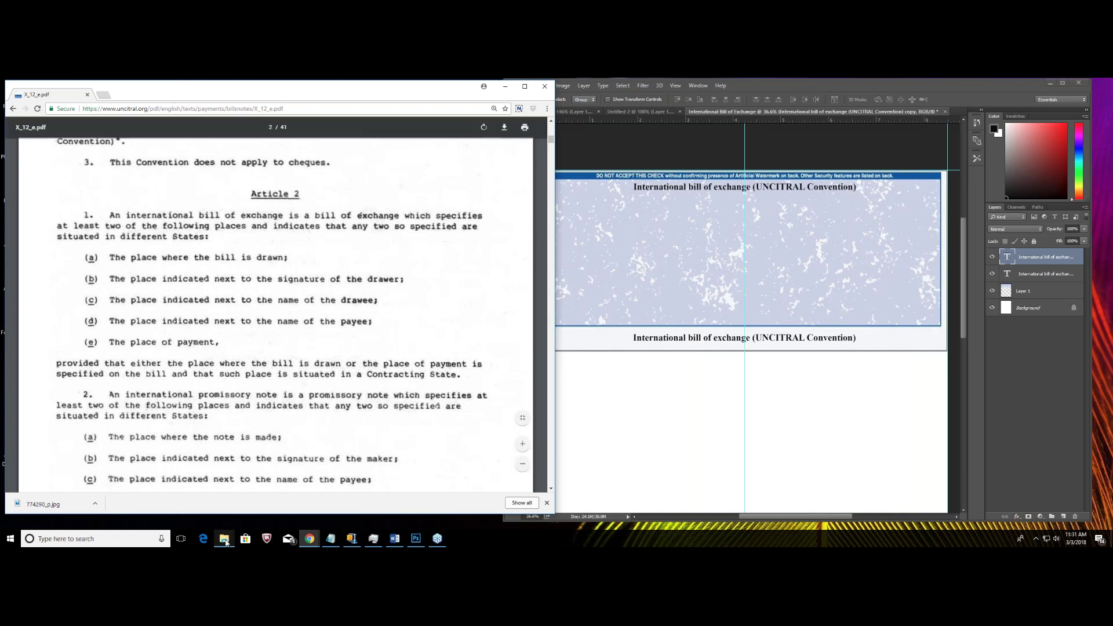
Switch to File Explorer and open the Webinars folder in Dropbox to look for reference material.
mouse_move(226, 543)
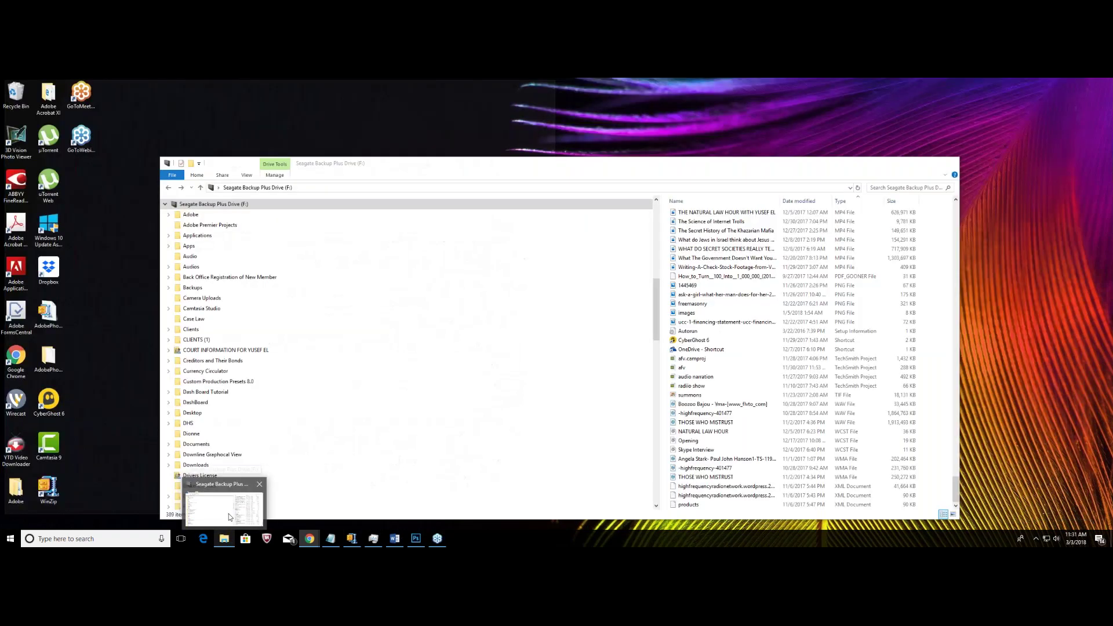
left_click(228, 514)
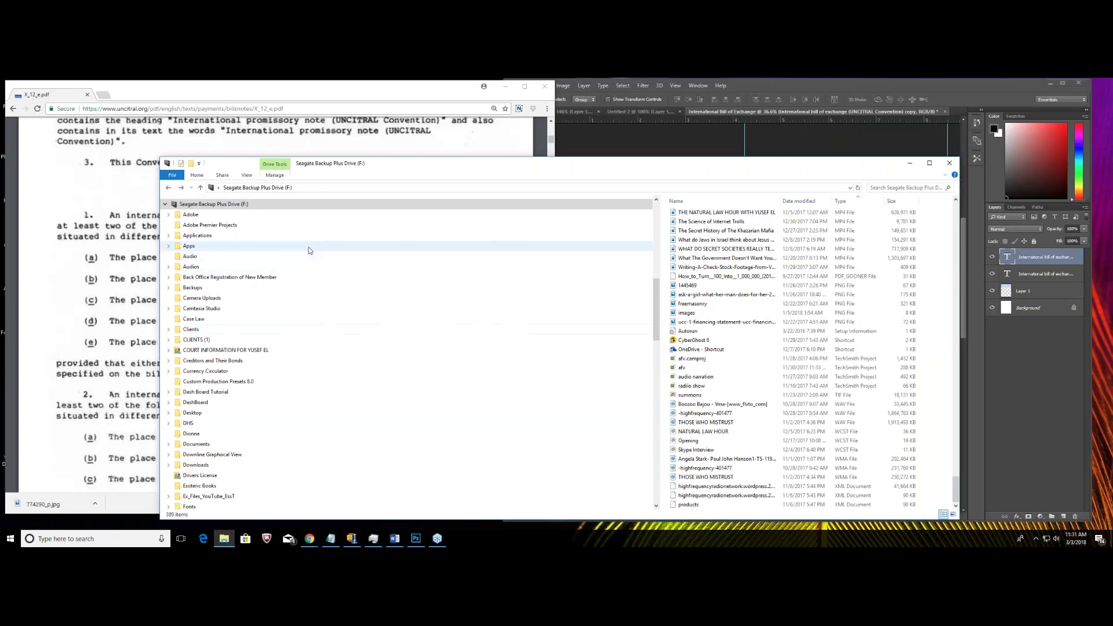
scroll(351, 256, "up", 8)
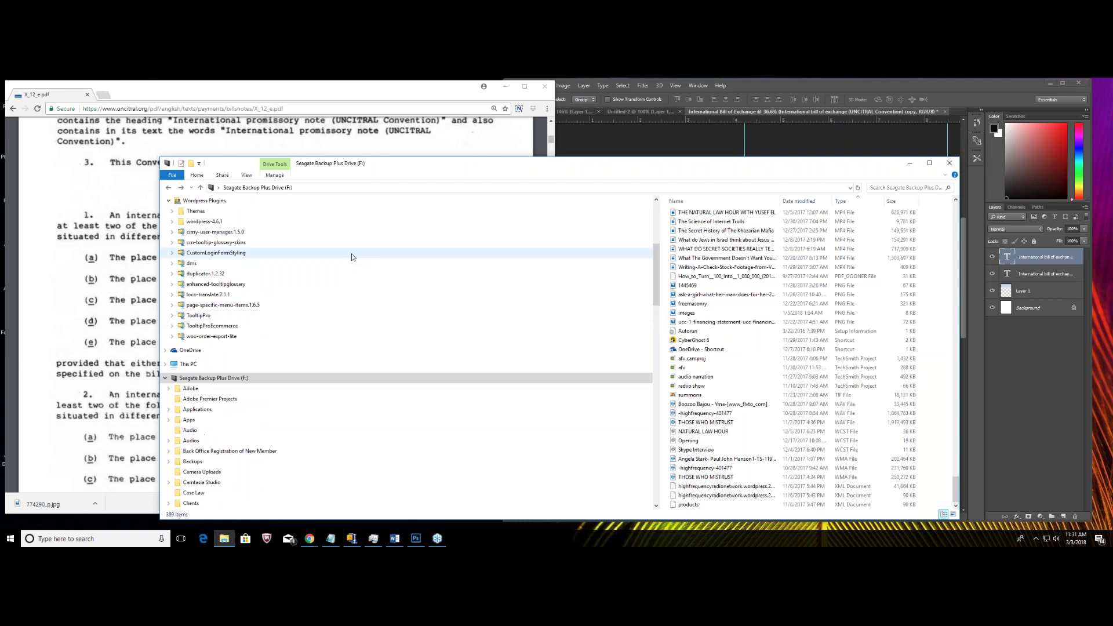
scroll(353, 253, "up", 4)
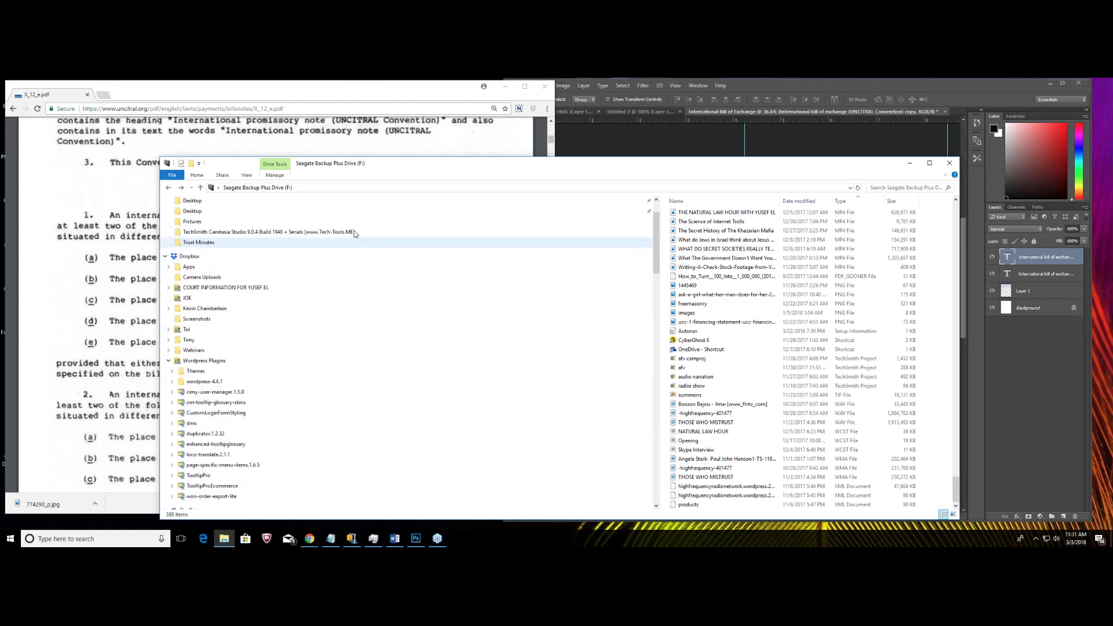
left_click(290, 266)
left_click(718, 287)
double_click(718, 287)
scroll(704, 293, "down", 4)
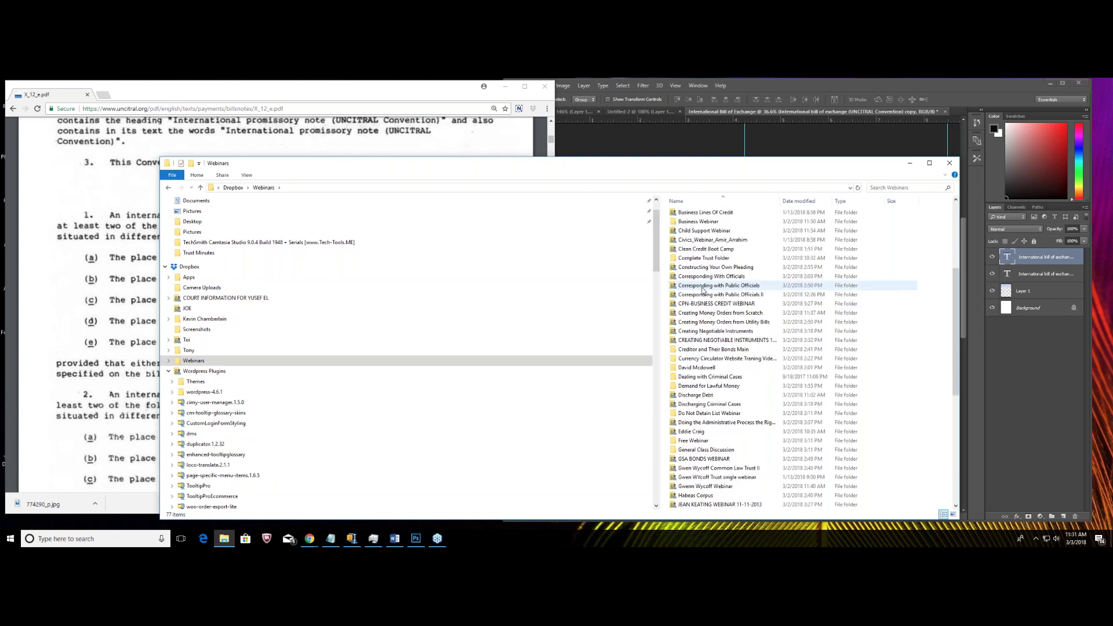
Open the Dictionaries folder under Secured Party, Secured Party Webinar 01-06-2018, Reference Material.
double_click(704, 358)
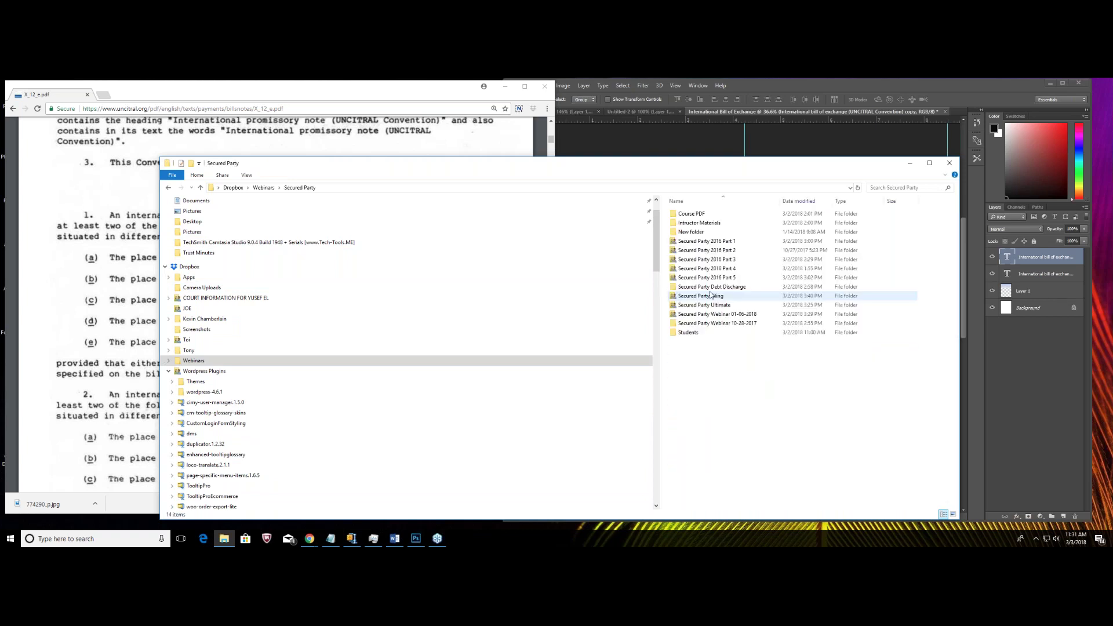
double_click(708, 315)
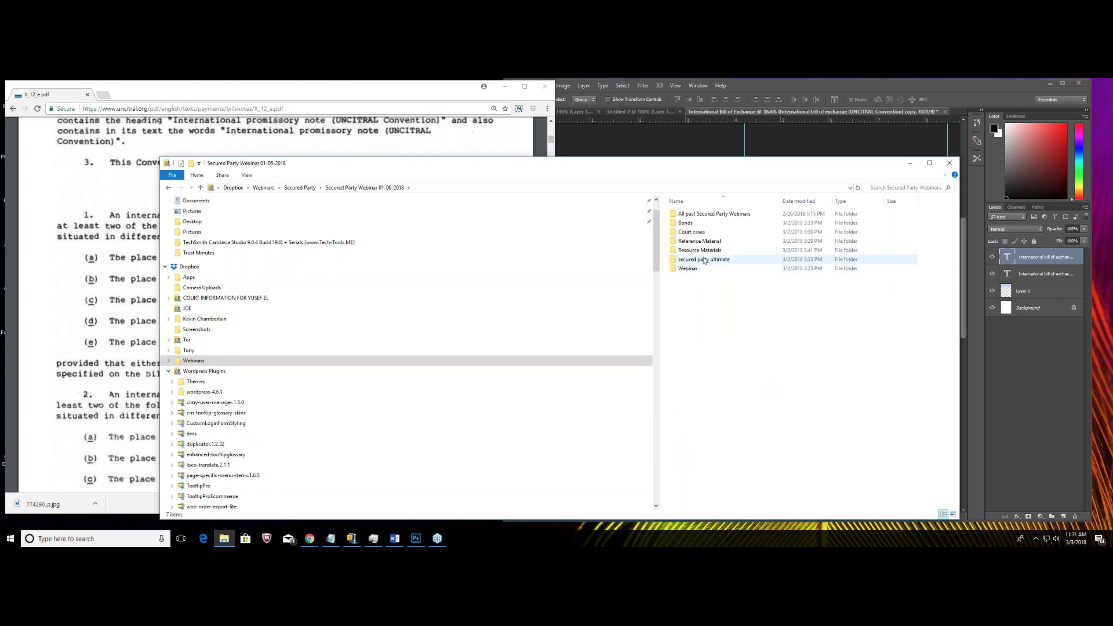
double_click(704, 242)
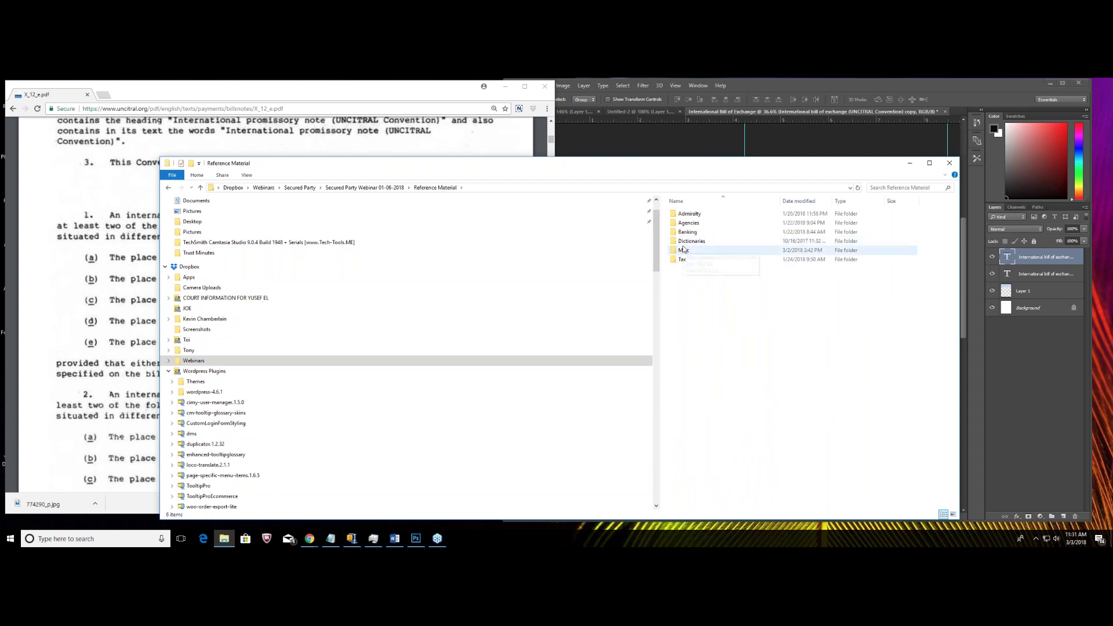
left_click(695, 241)
double_click(694, 242)
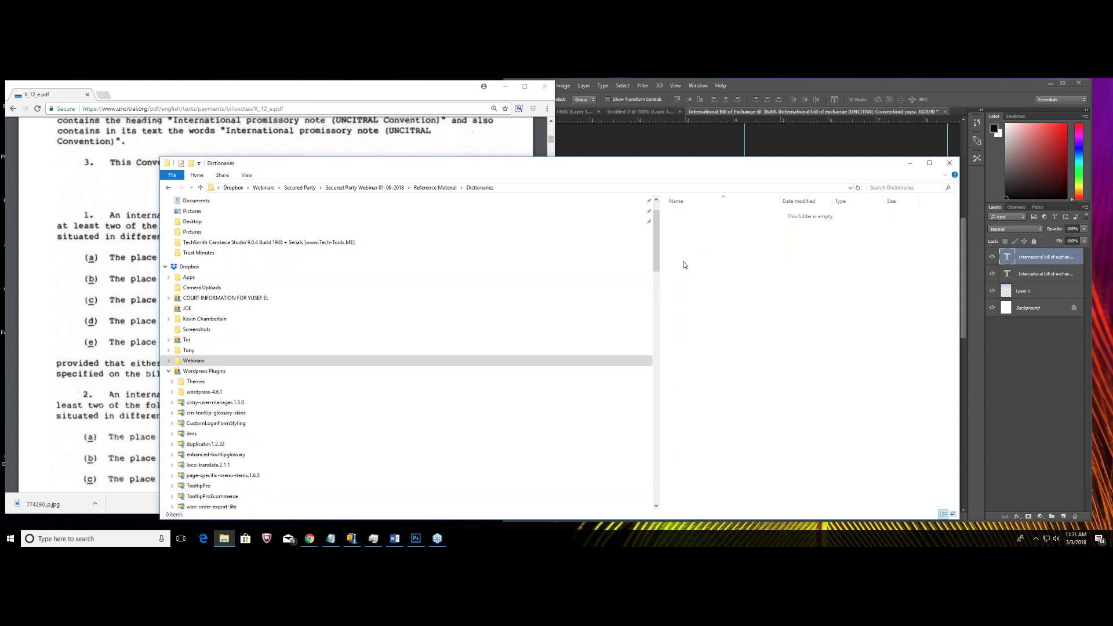
Check the webinar's Resource Materials folder for the dictionaries and reopen the Dictionaries folder under Reference Material.
left_click(167, 189)
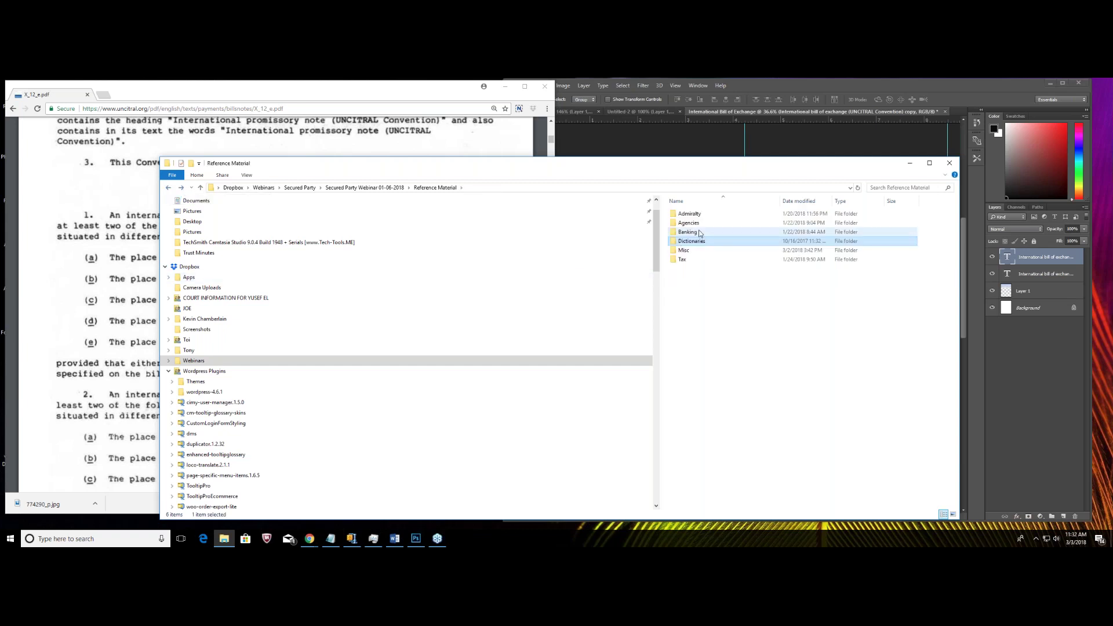
left_click(168, 188)
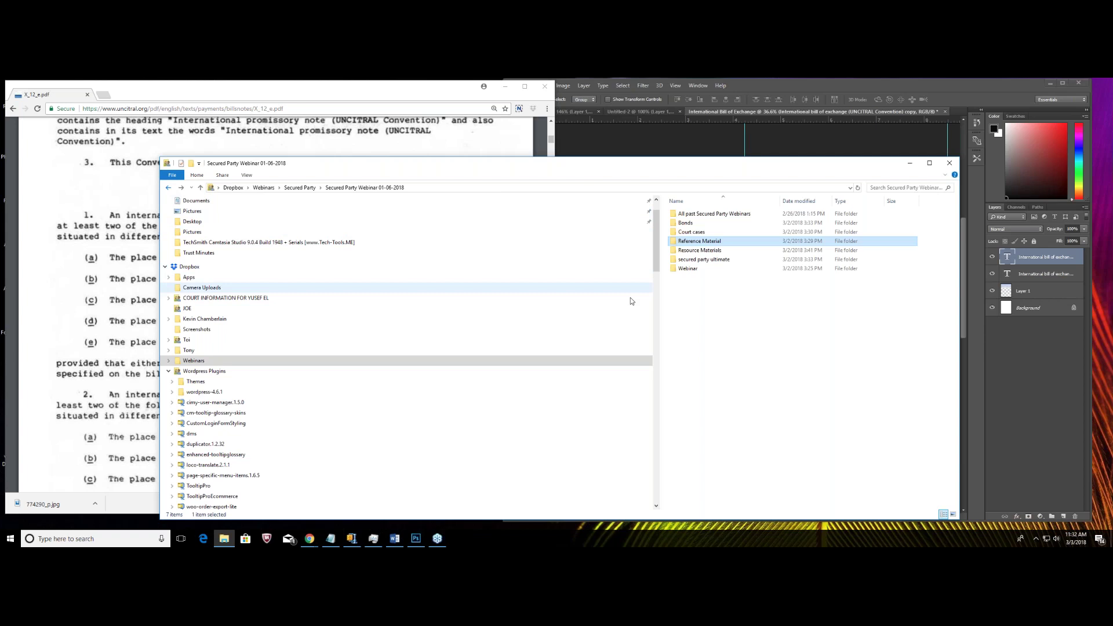
double_click(706, 251)
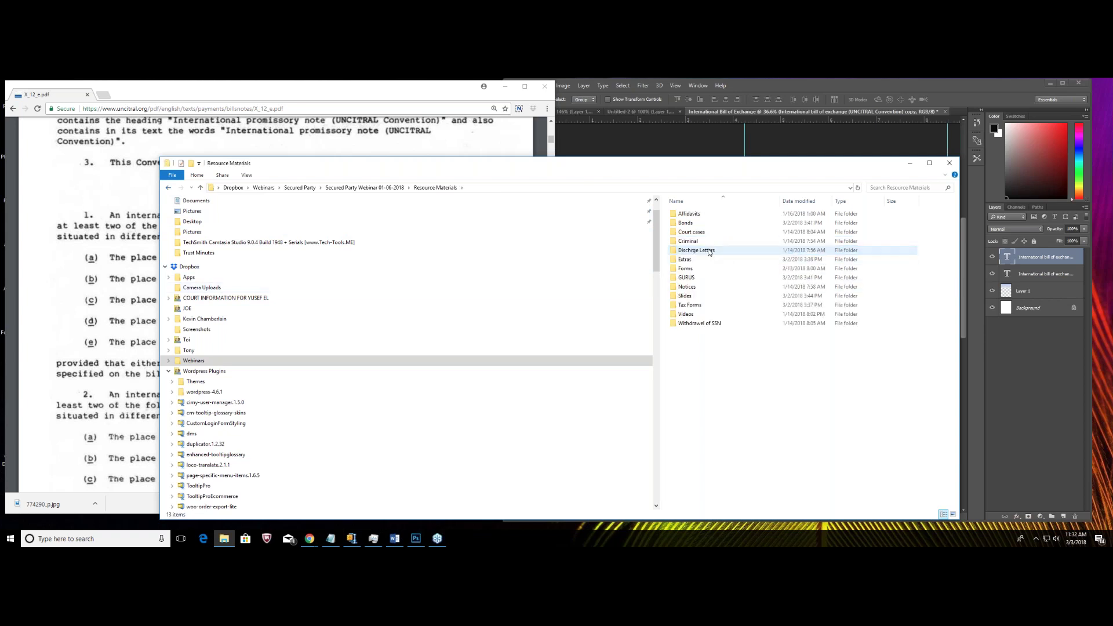
left_click(168, 188)
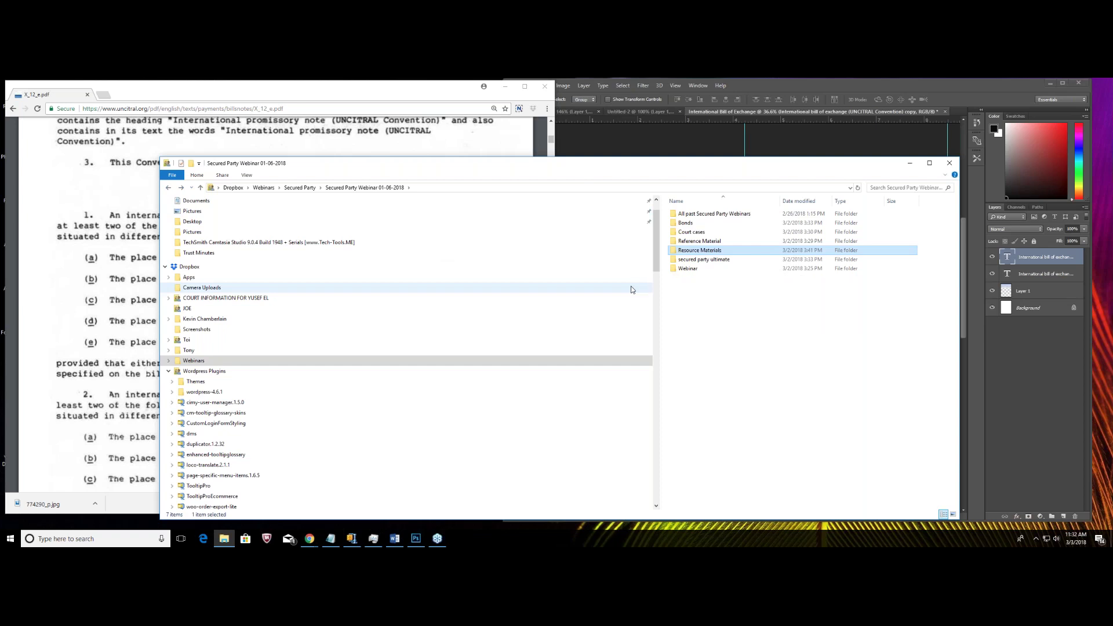
left_click(690, 243)
double_click(689, 243)
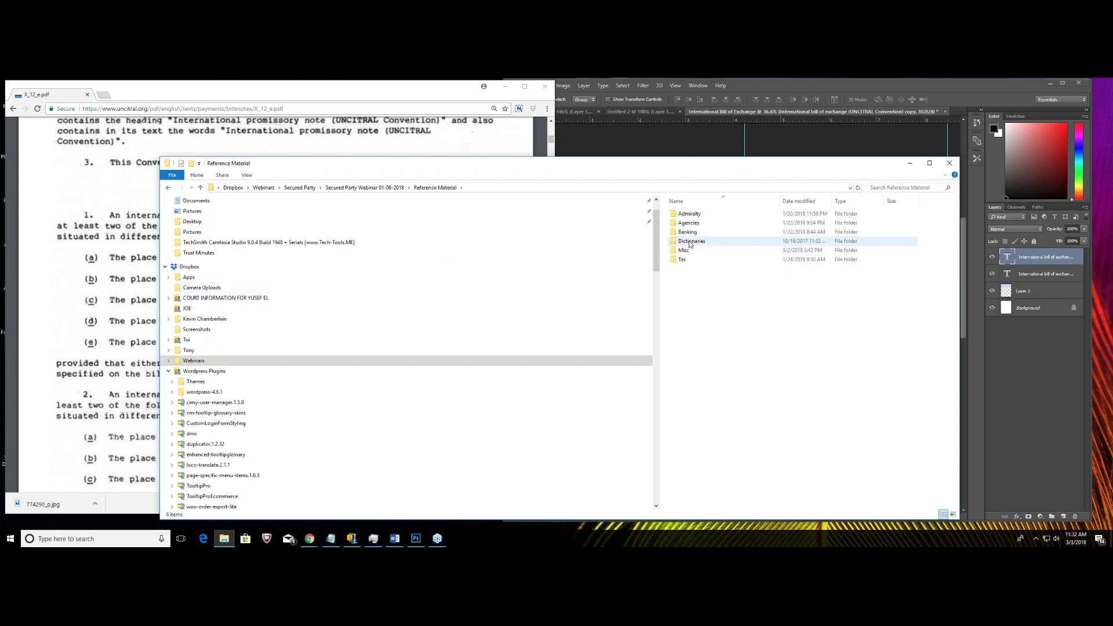
double_click(690, 242)
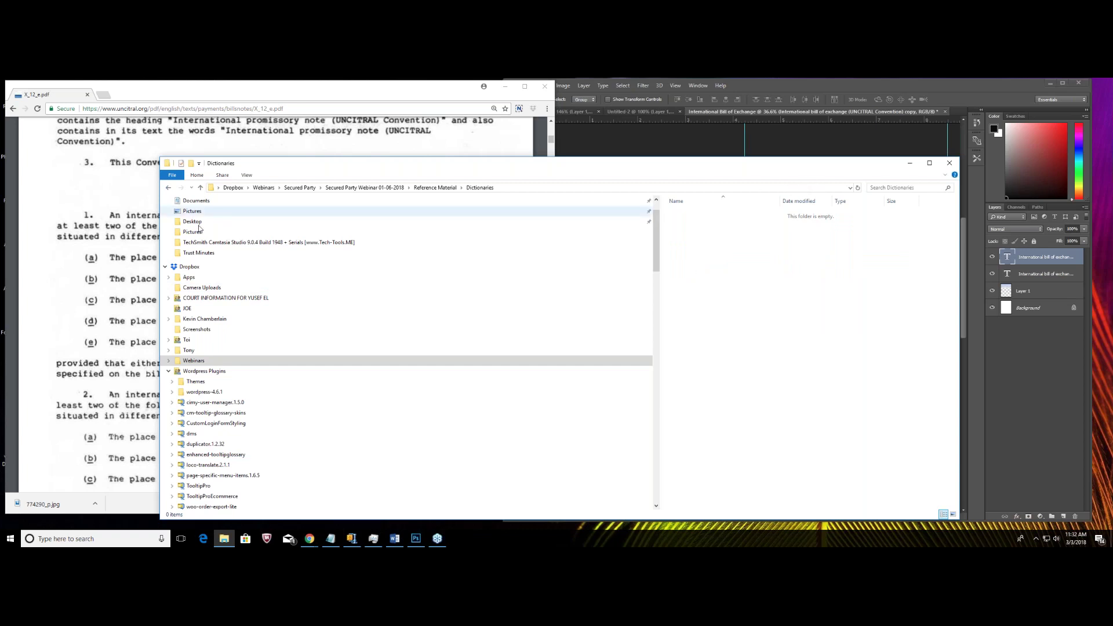
left_click(1072, 345)
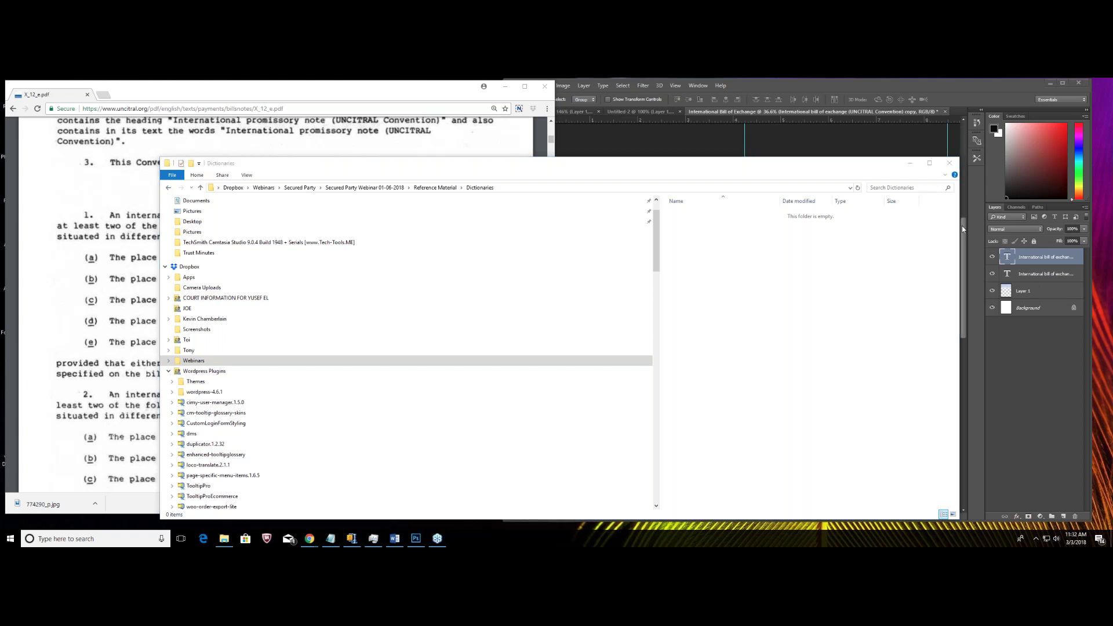
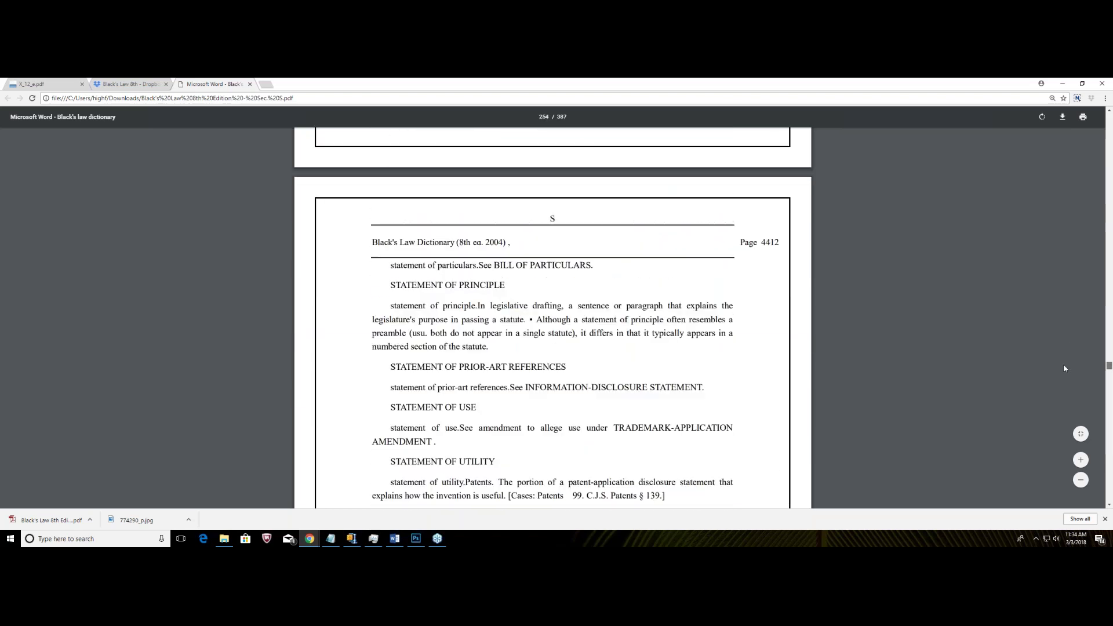
Find the main STATE entry in the Black's Law Dictionary 8th Edition Section S PDF.
scroll(641, 350, "up", 6)
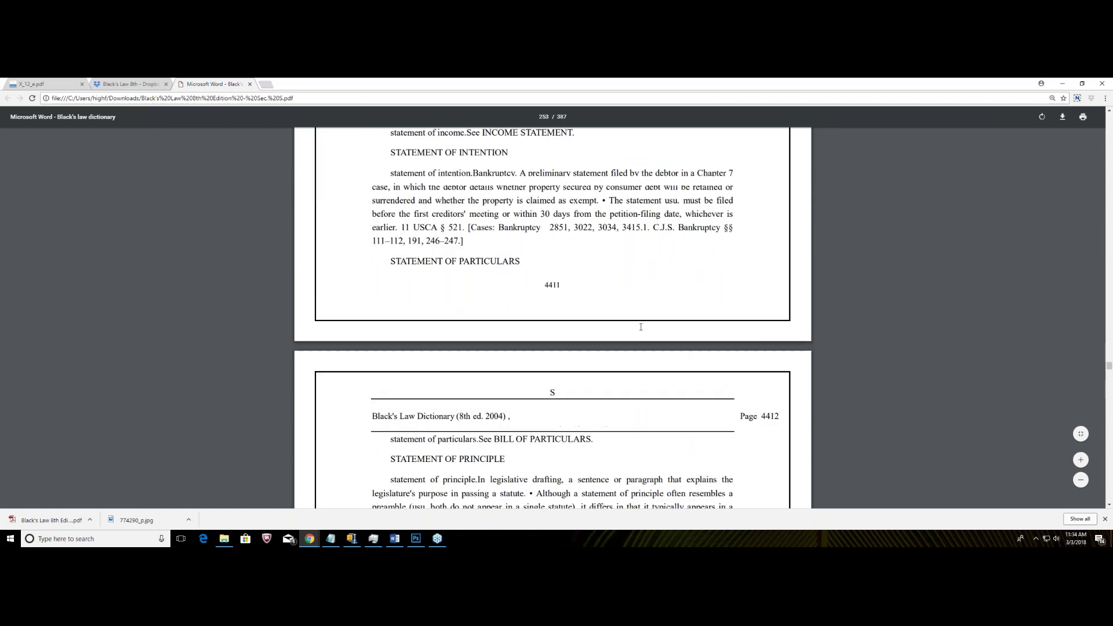
scroll(644, 319, "up", 18)
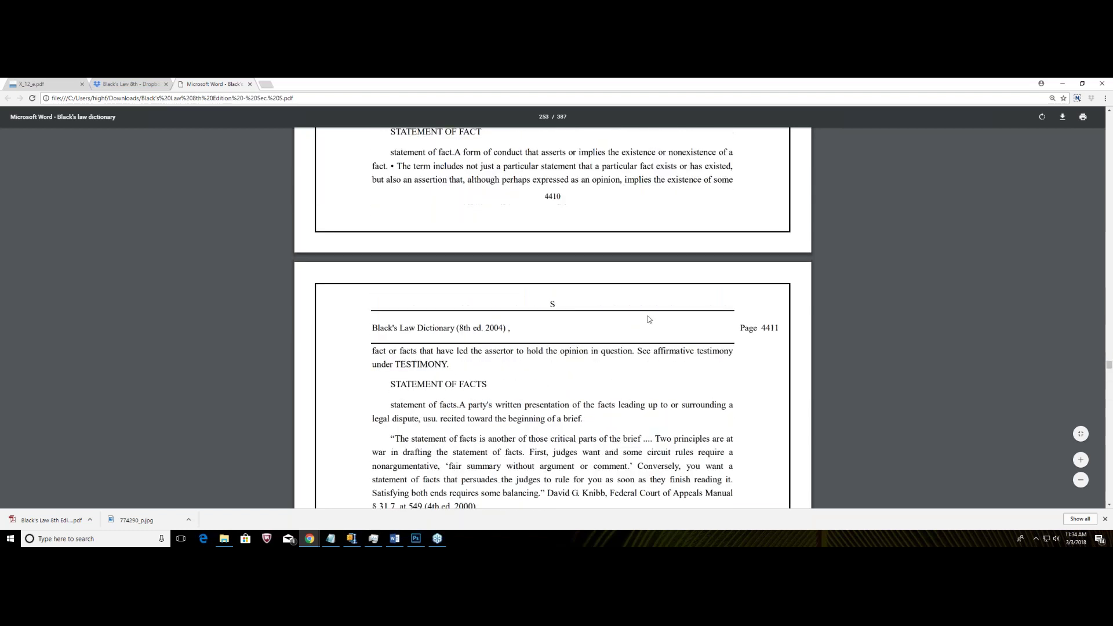
scroll(656, 276, "up", 20)
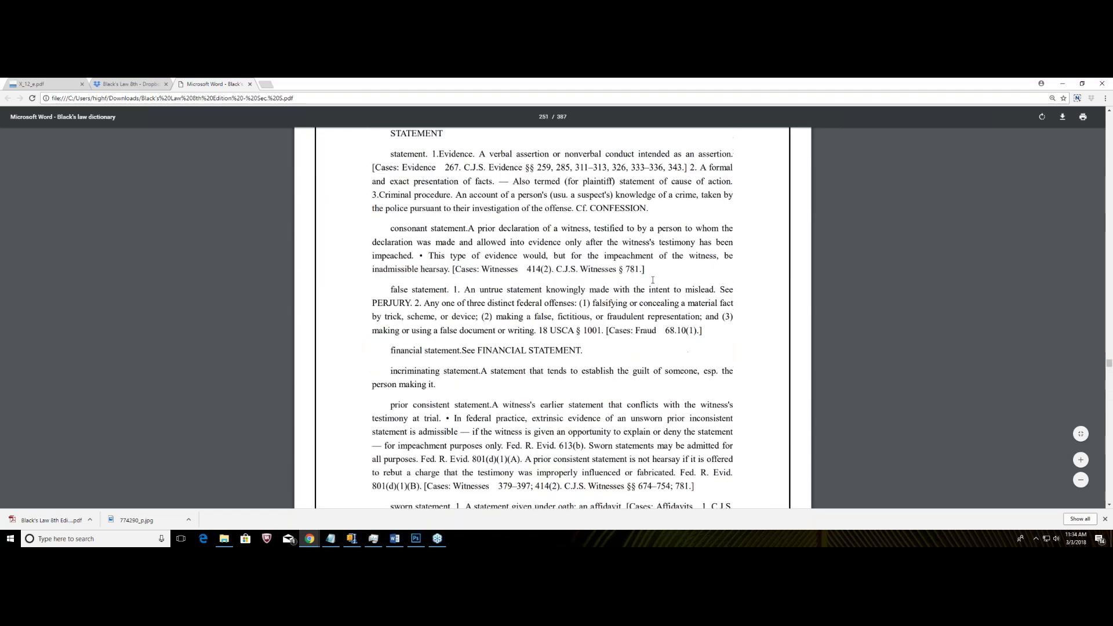
scroll(655, 276, "up", 20)
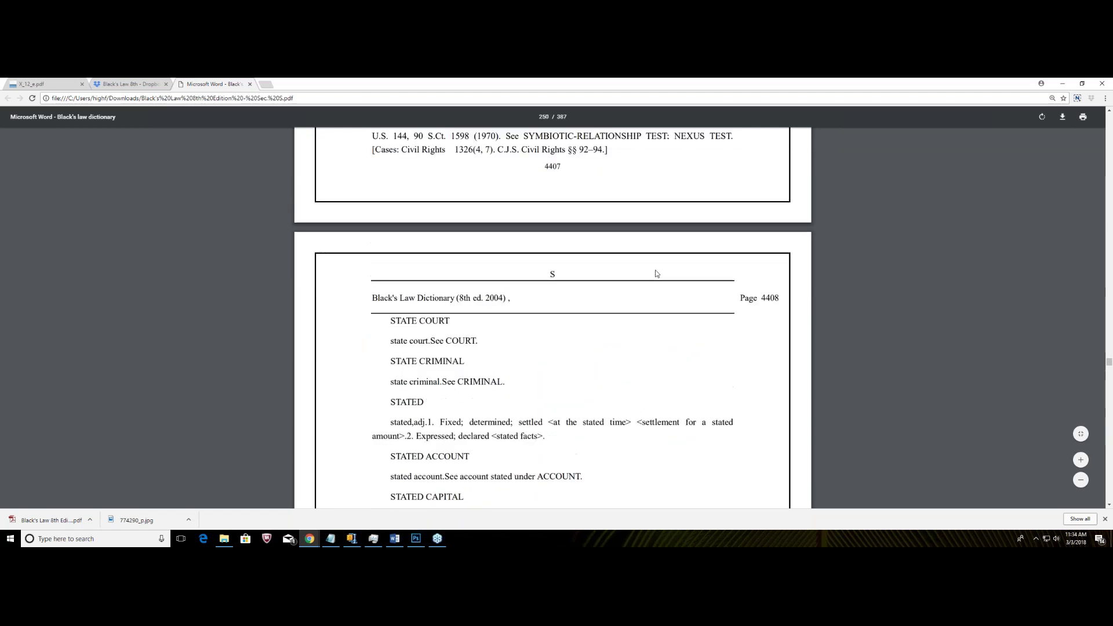
scroll(656, 257, "up", 6)
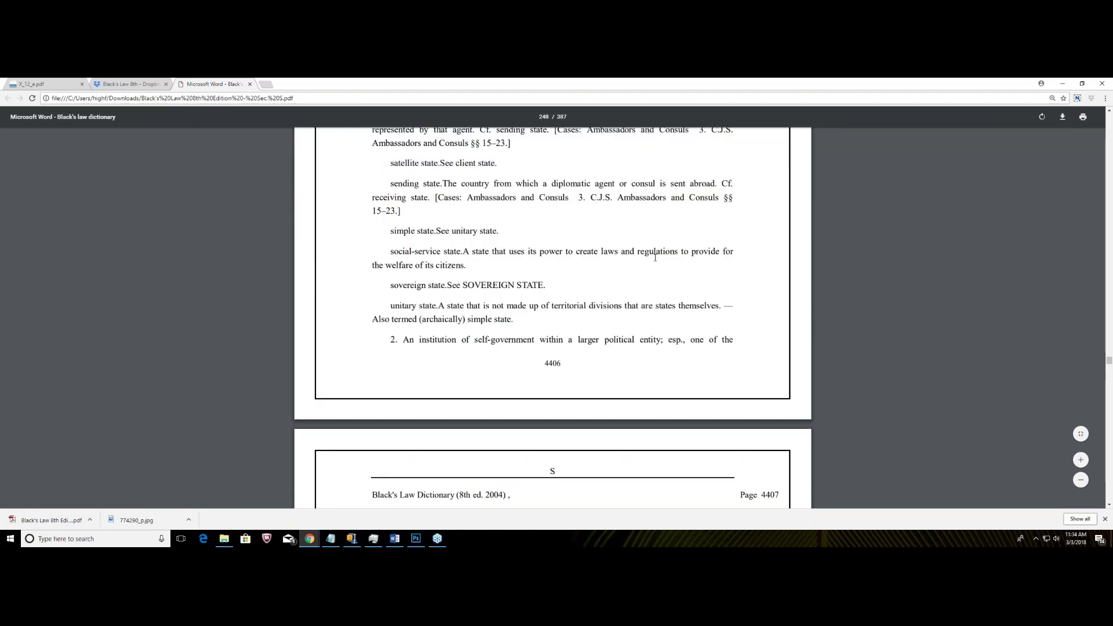
scroll(655, 257, "up", 4)
scroll(655, 256, "up", 5)
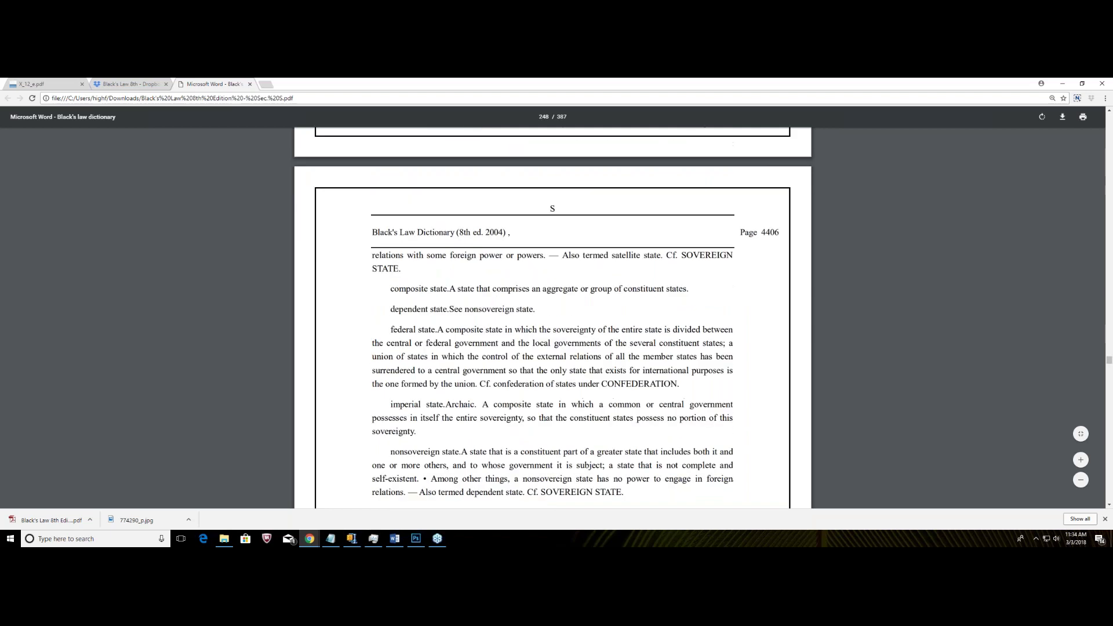
scroll(655, 257, "up", 1)
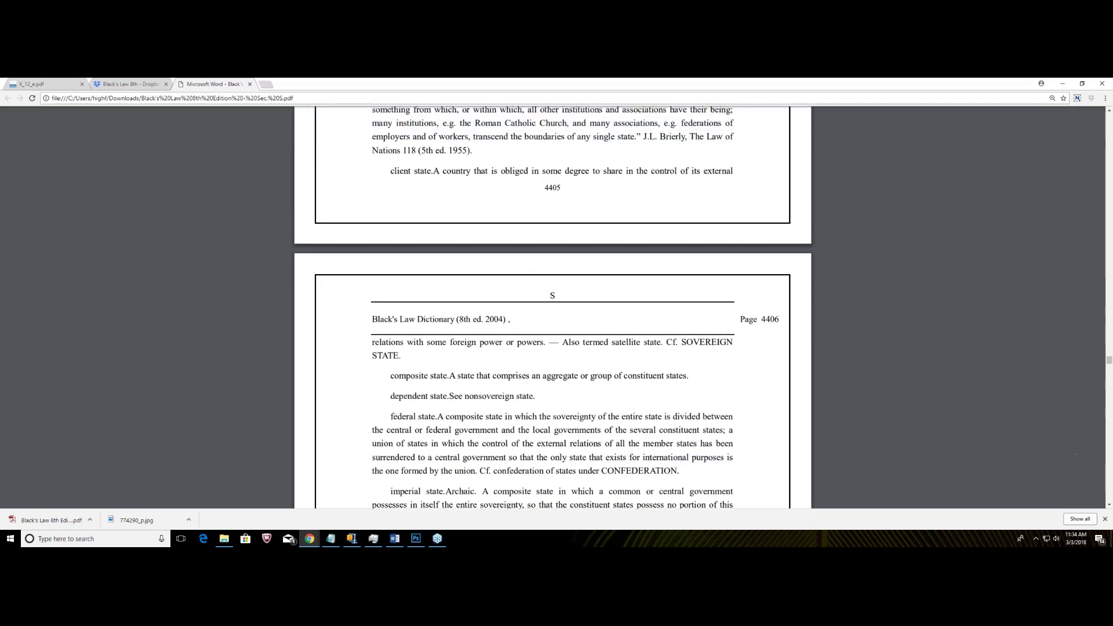
scroll(655, 261, "up", 9)
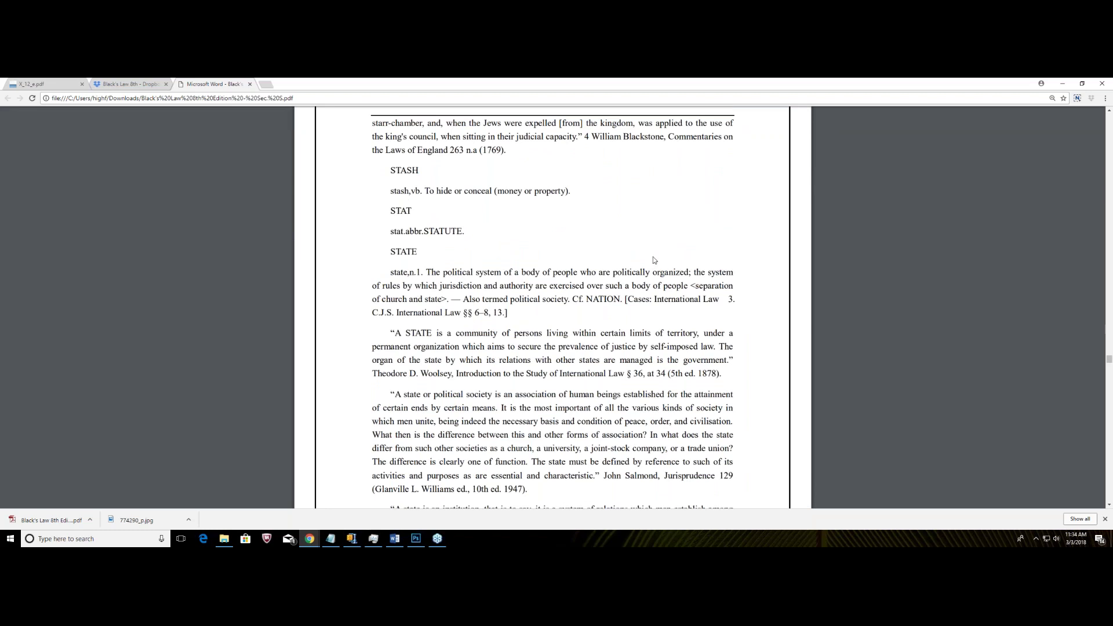
scroll(654, 260, "up", 2)
scroll(654, 260, "up", 4)
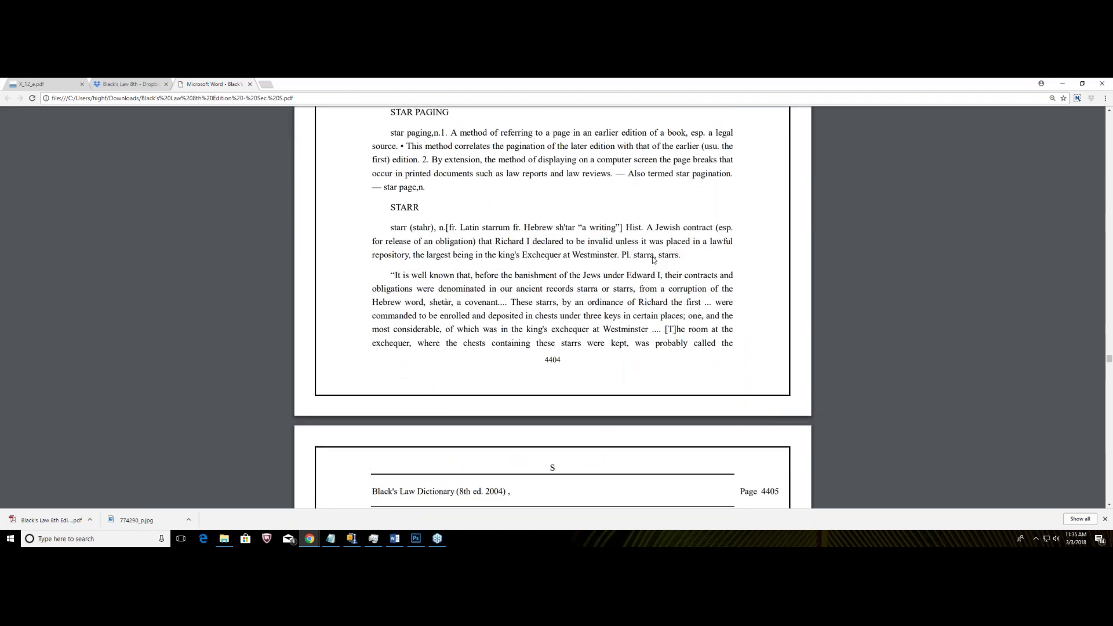
scroll(654, 260, "down", 4)
scroll(653, 260, "down", 5)
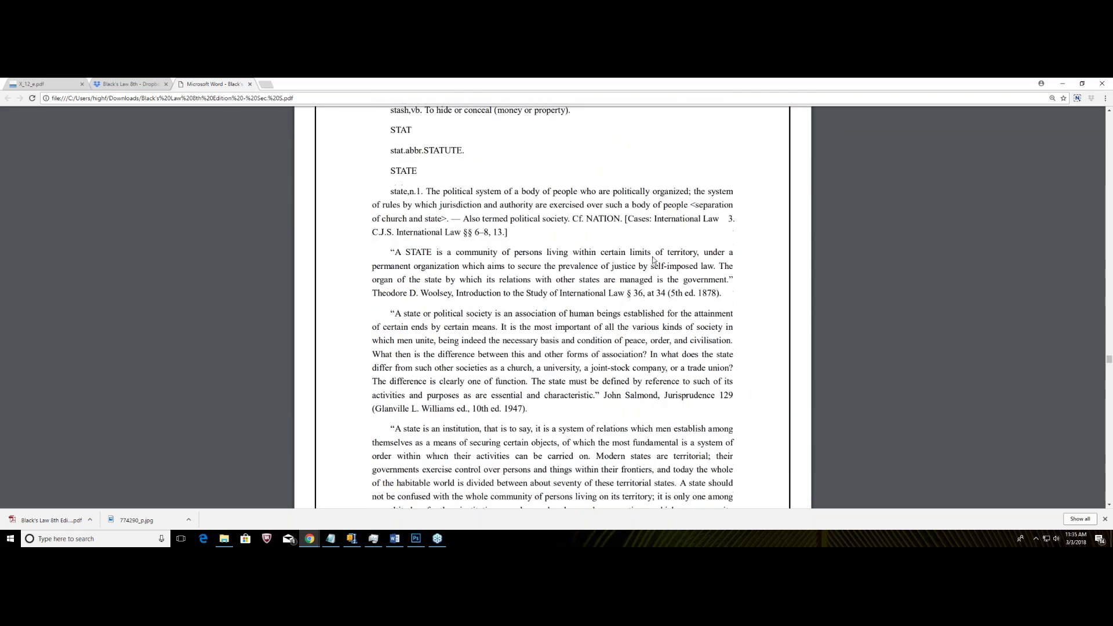
scroll(654, 261, "up", 1)
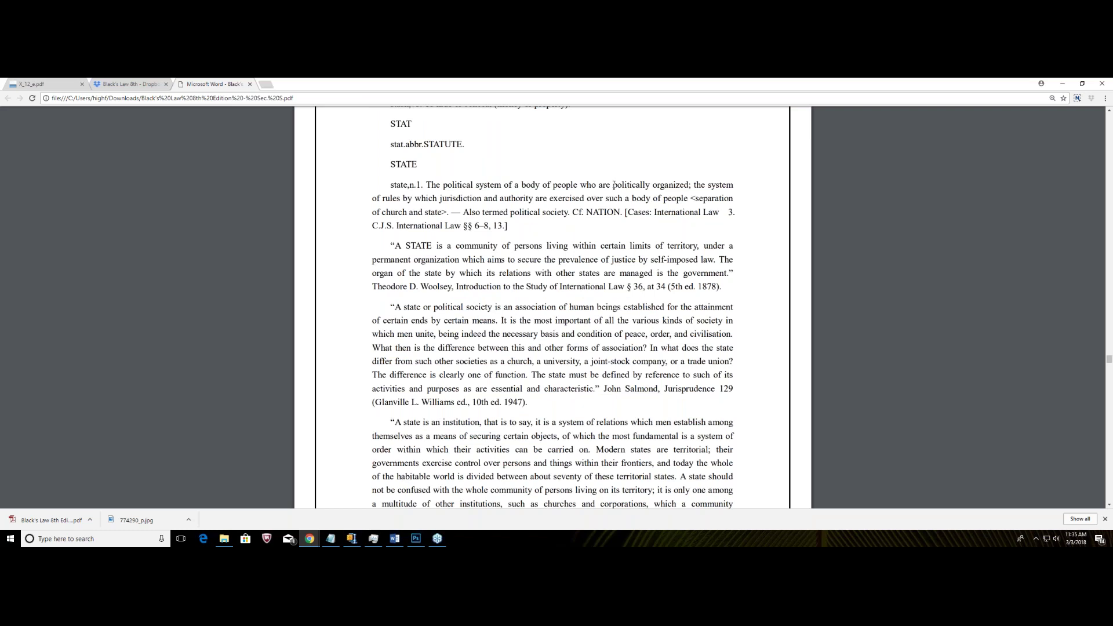
Examine the STATE definition and its quotations, highlighting "politically organized" in the first sense and "human beings" in the second quotation.
left_click_drag(613, 184, 689, 184)
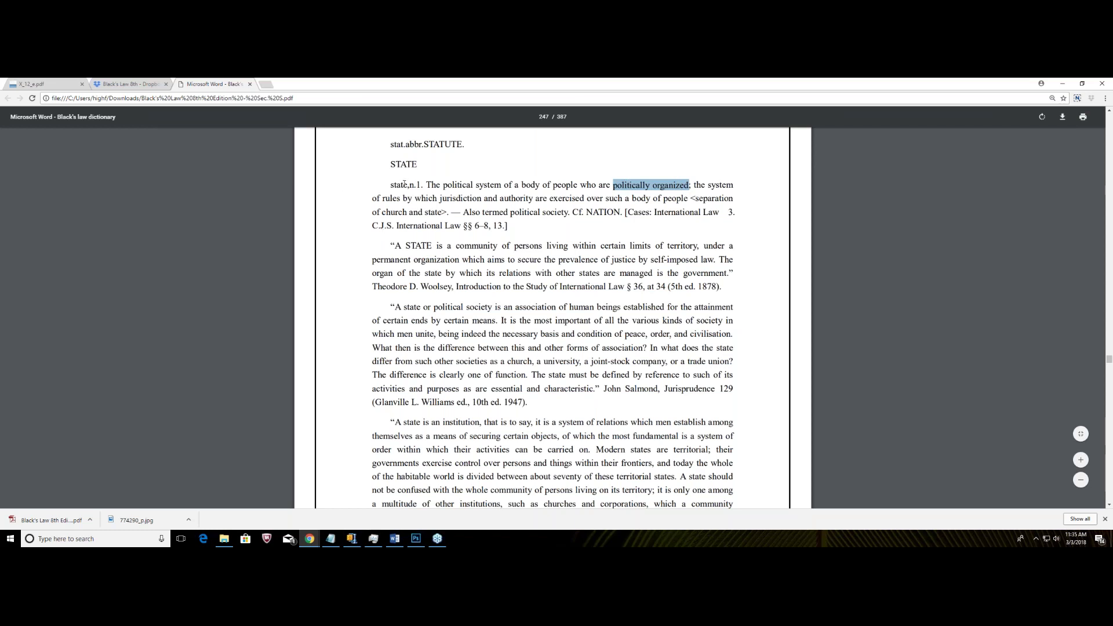
left_click(616, 190)
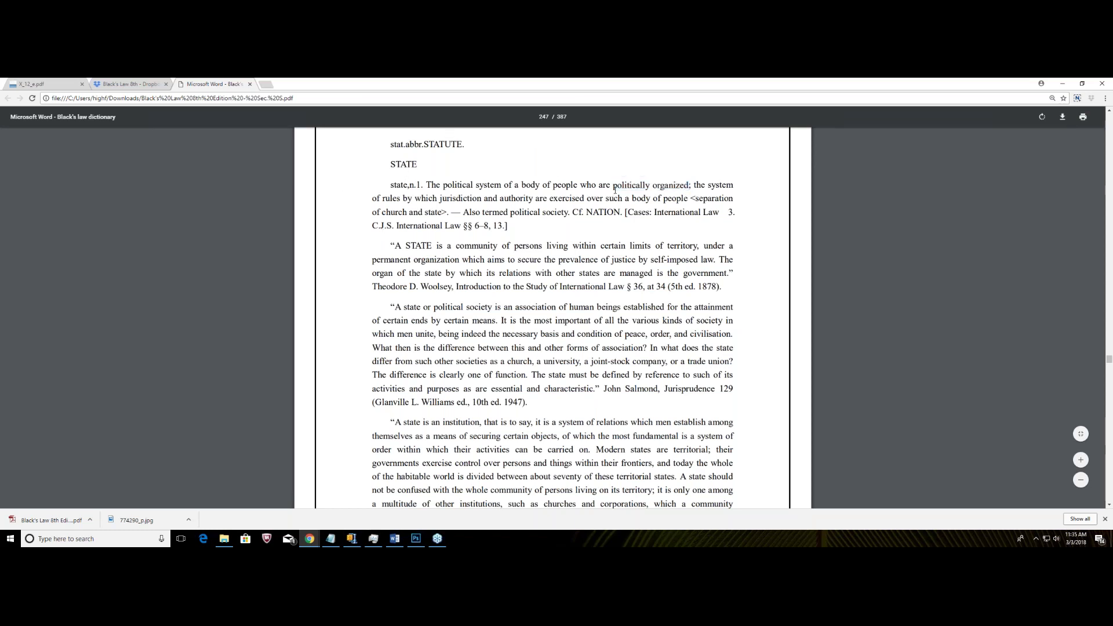
left_click_drag(614, 186, 690, 184)
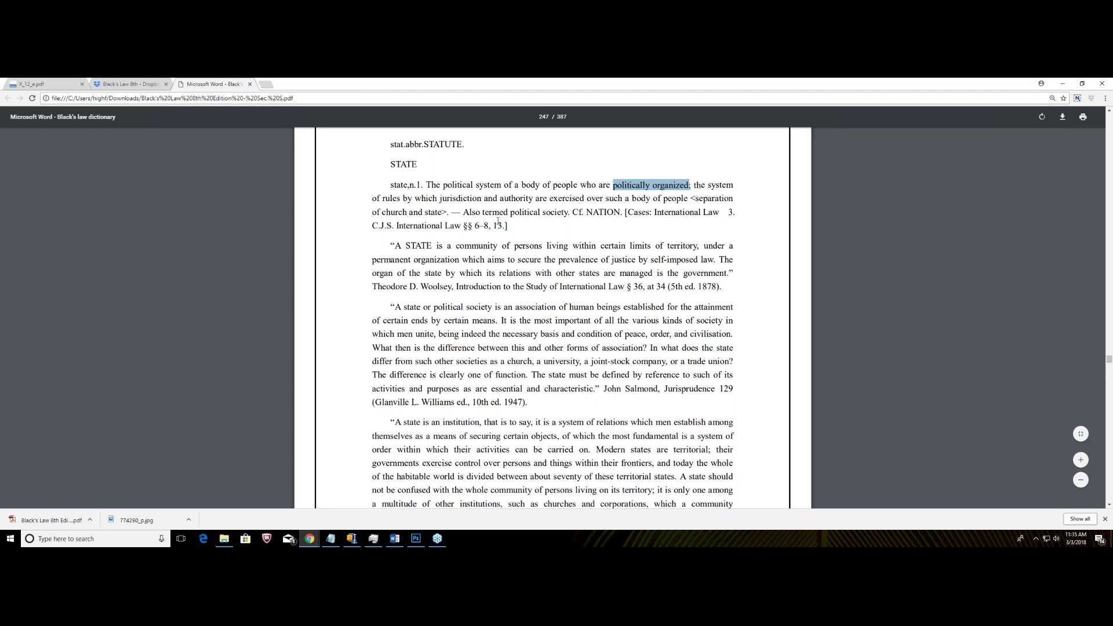
scroll(498, 221, "down", 2)
scroll(452, 217, "up", 1)
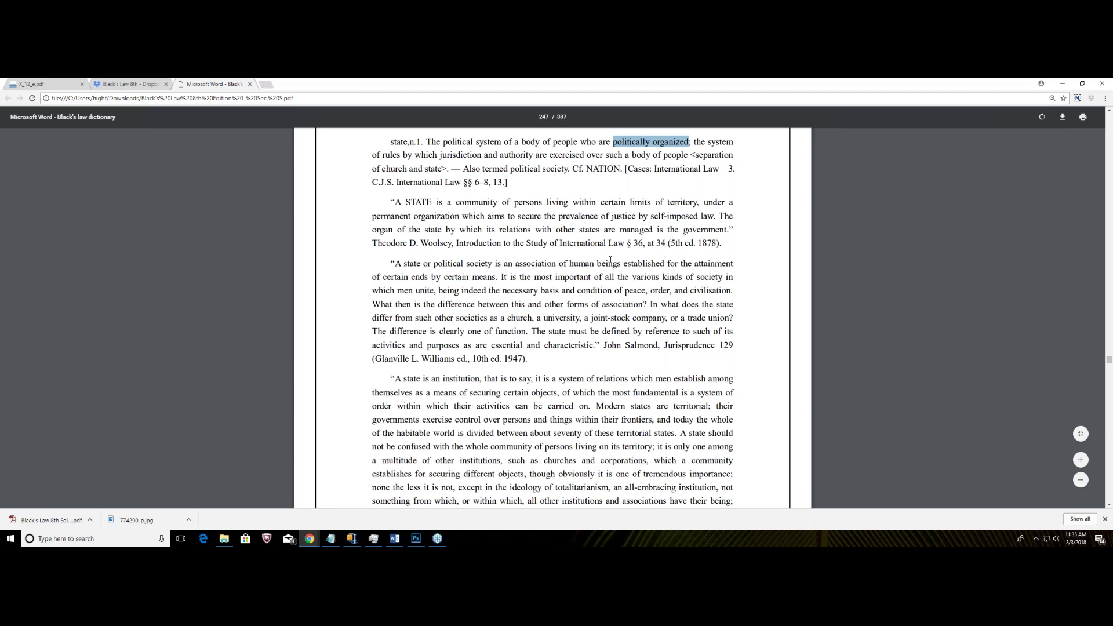
left_click_drag(623, 264, 569, 264)
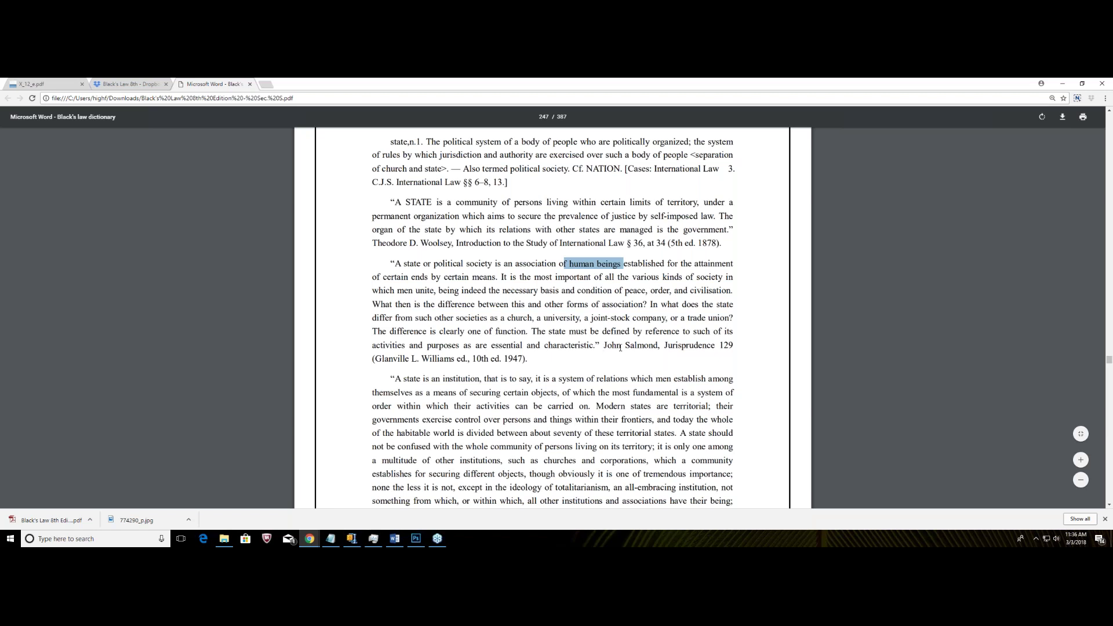
Examine the rest of the STATE entry, from the last quotation through the types of state to senses 2 and 3.
scroll(595, 318, "down", 2)
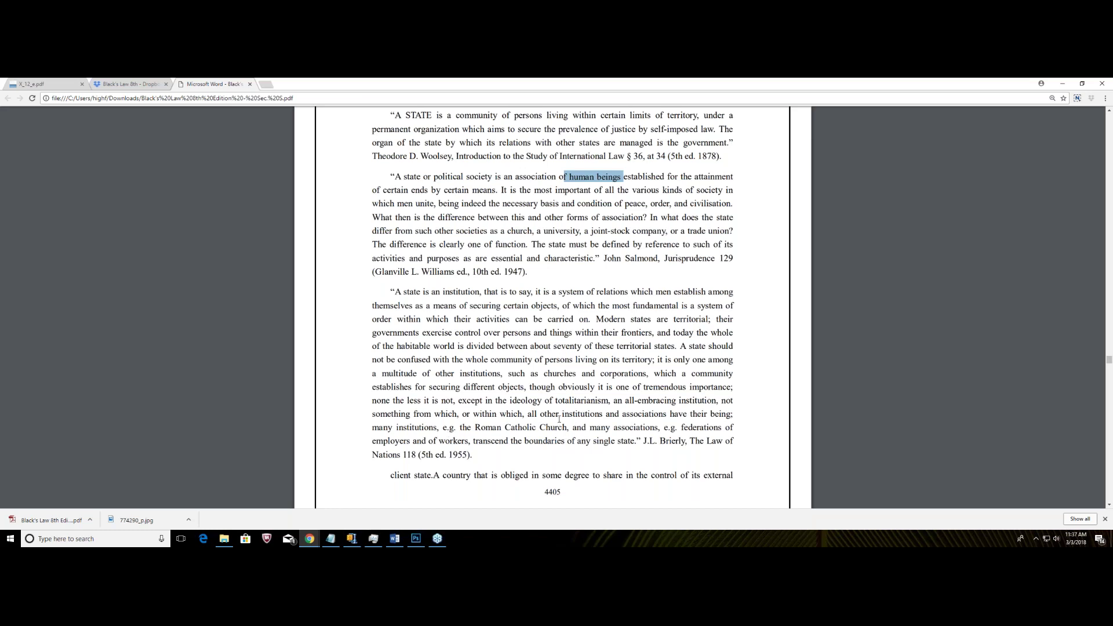
scroll(560, 416, "down", 5)
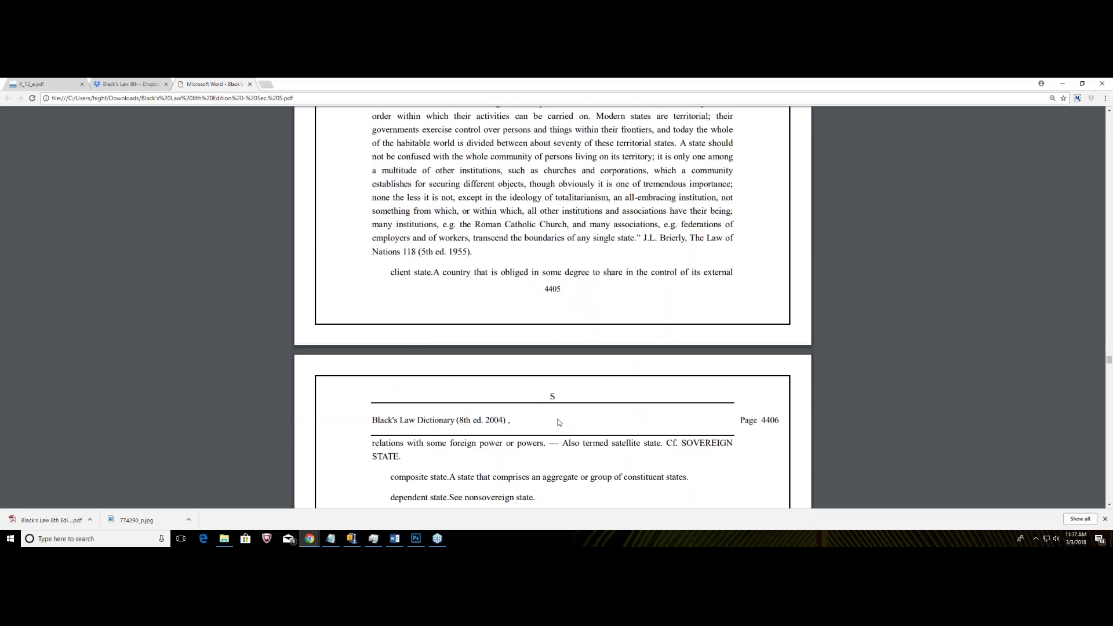
scroll(557, 414, "down", 2)
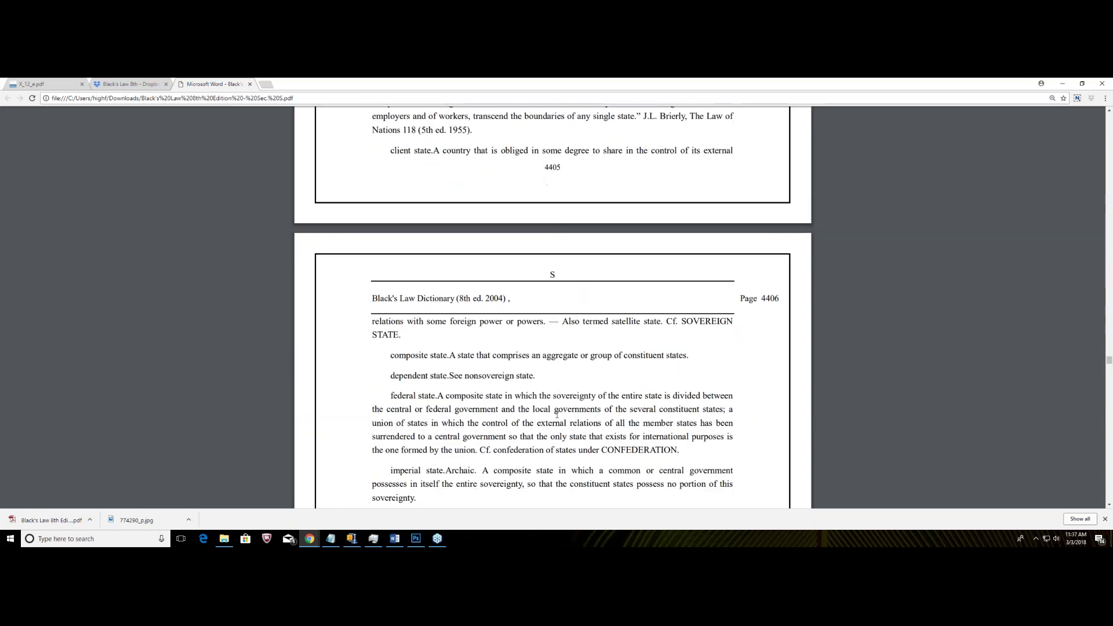
scroll(551, 417, "down", 2)
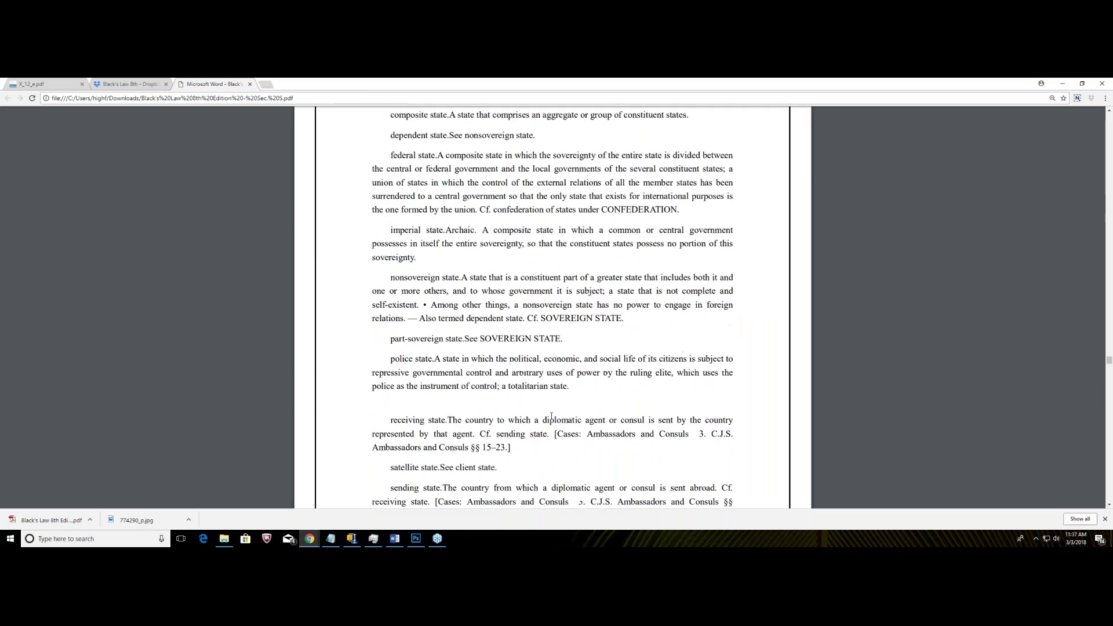
scroll(551, 417, "down", 3)
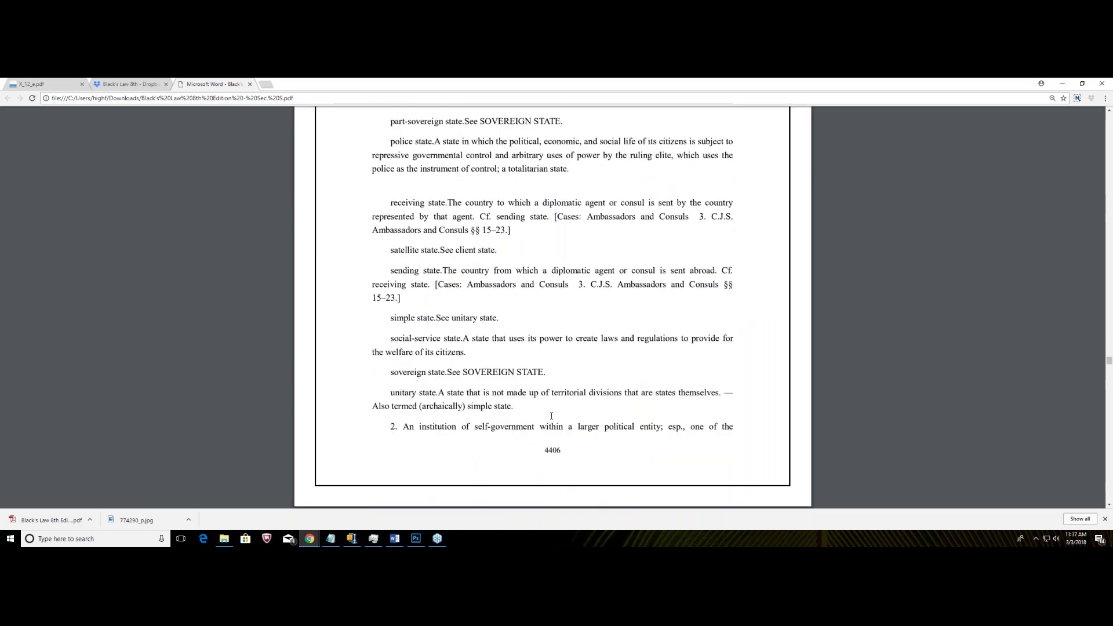
scroll(552, 415, "down", 3)
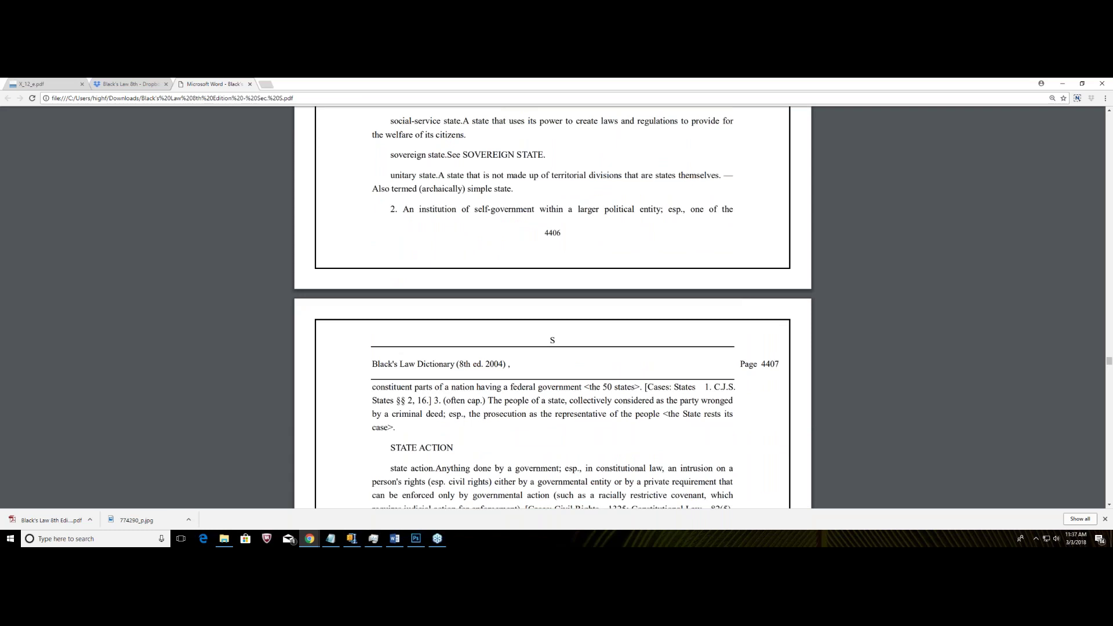
scroll(550, 417, "up", 3)
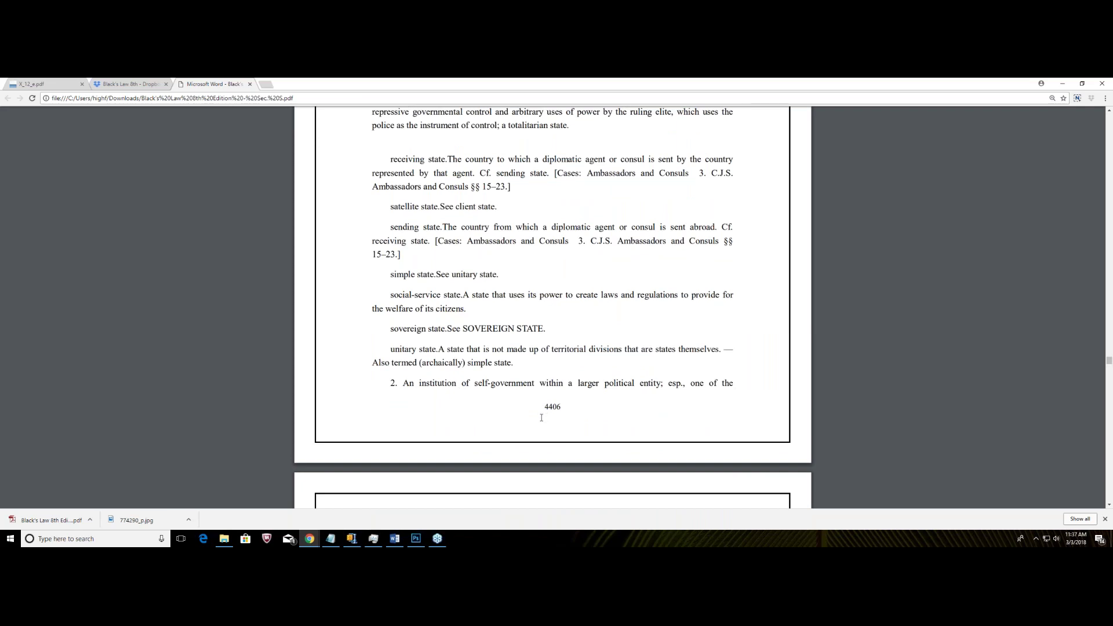
scroll(541, 417, "up", 4)
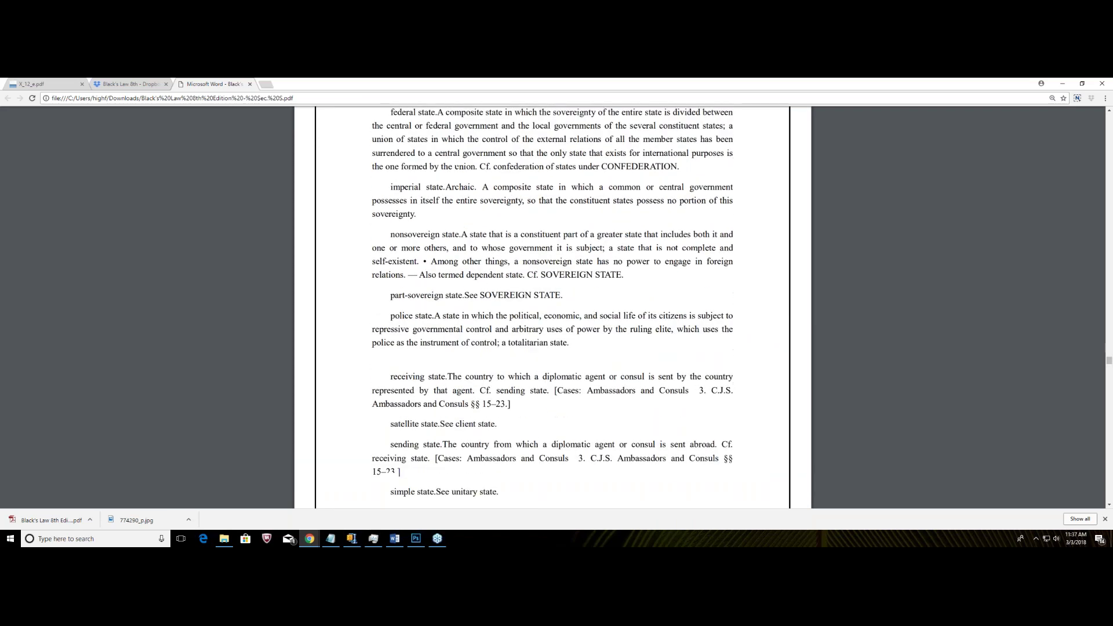
Download "Black's Law 8th Edition - Sec. L.pdf" from the Black's Law 8th folder on Dropbox.
left_click(116, 83)
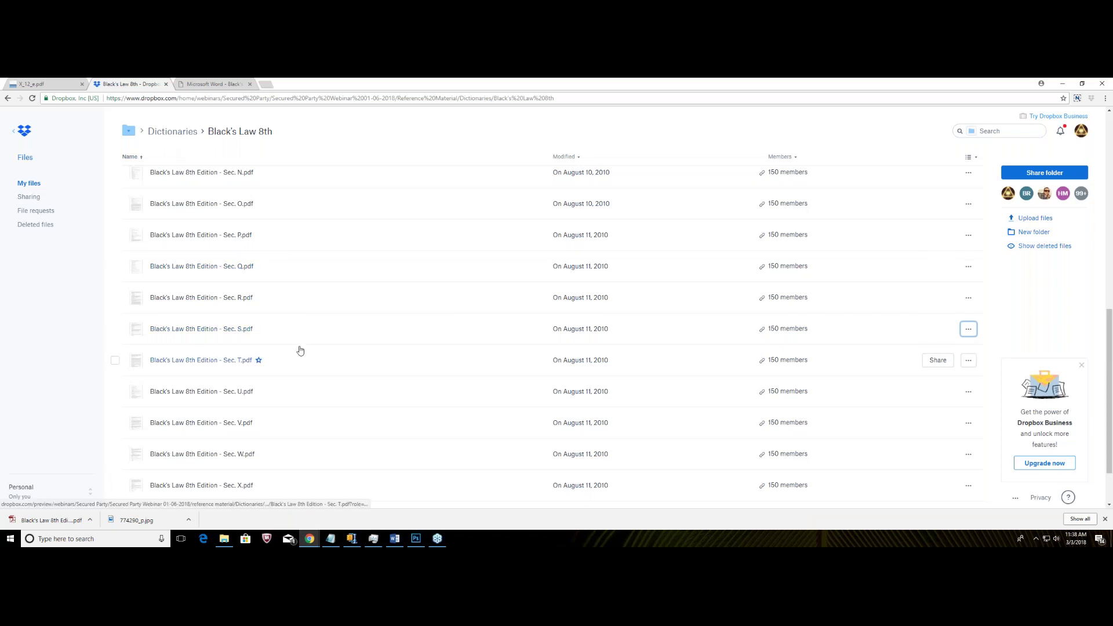
scroll(277, 332, "up", 3)
scroll(276, 332, "up", 2)
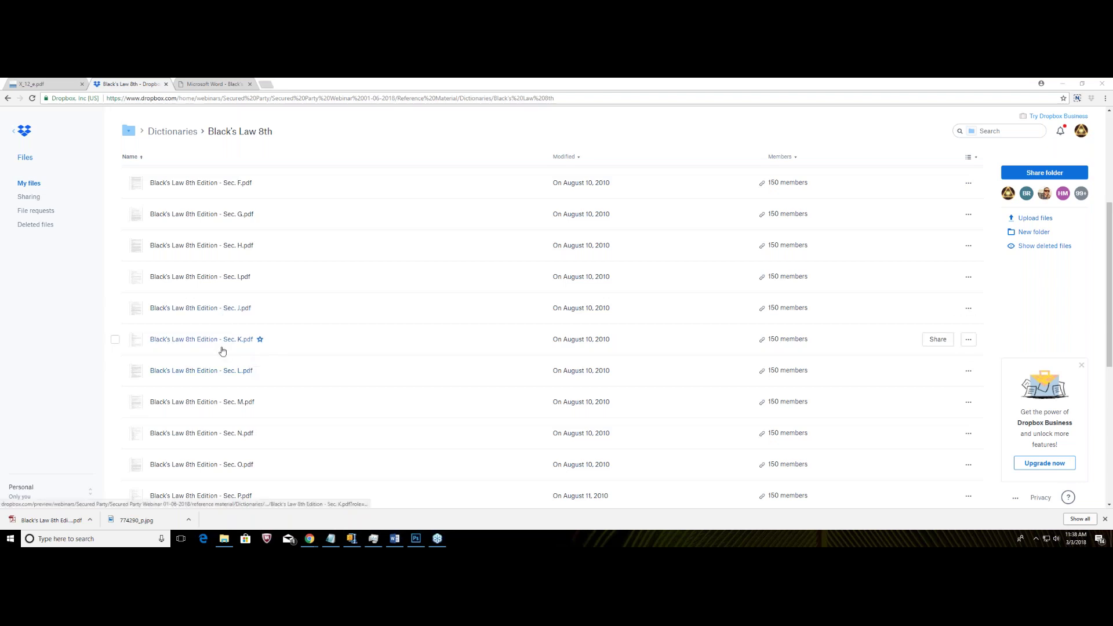
left_click(970, 374)
left_click(941, 393)
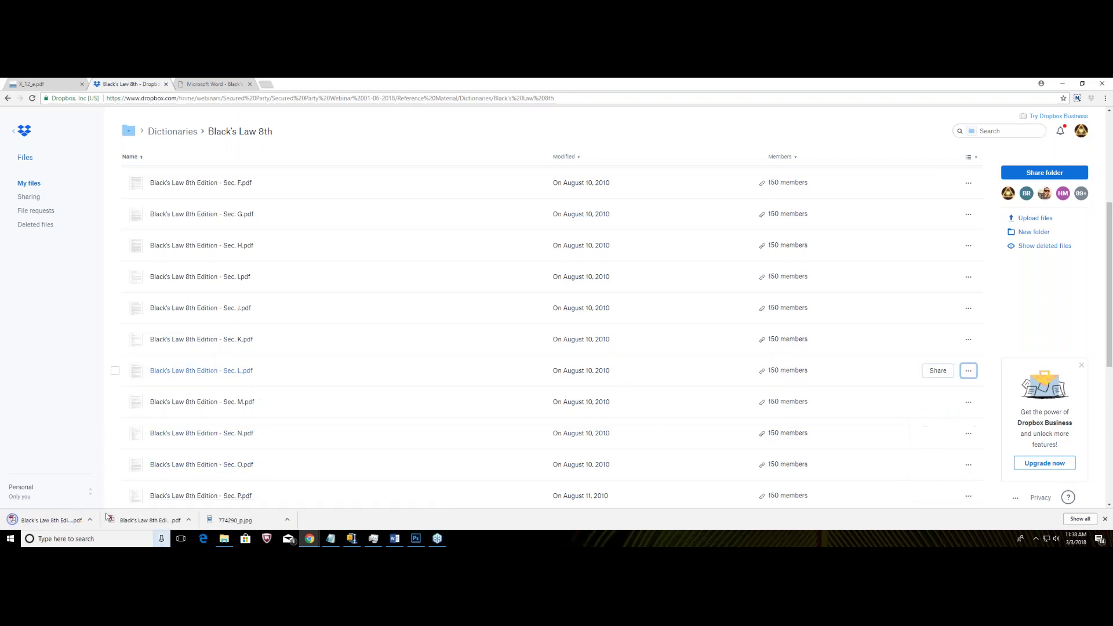
Open the downloaded Black's Law 8th Edition Section L PDF and find the LAW BETWEEN STATES entry.
left_click(66, 520)
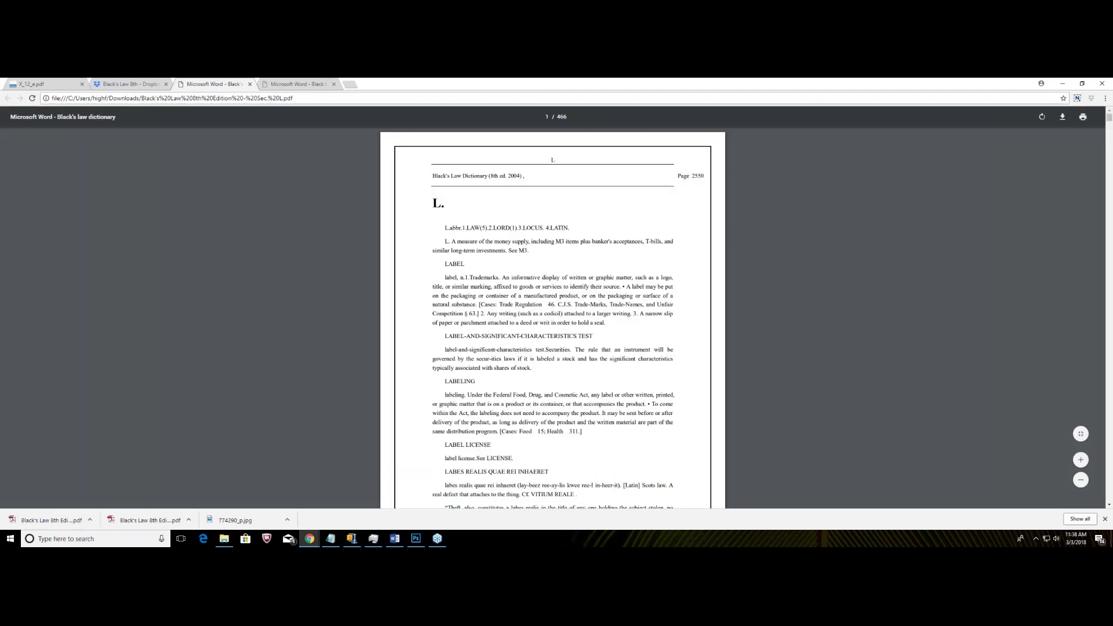
scroll(556, 253, "down", 1)
scroll(554, 256, "down", 5)
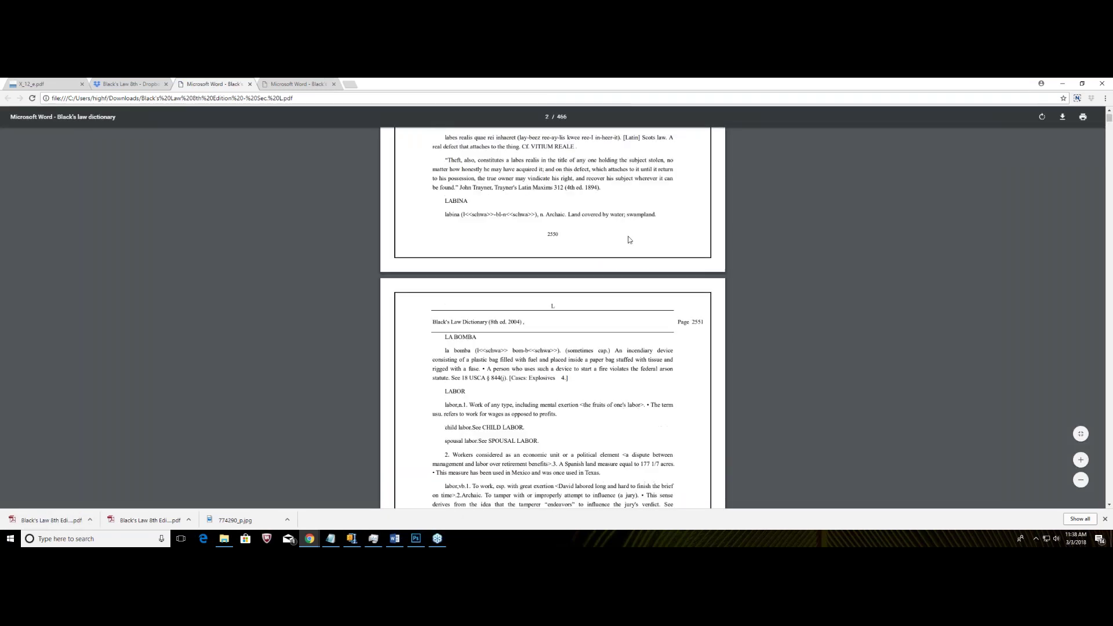
left_click_drag(1109, 131, 1101, 145)
scroll(517, 374, "down", 5)
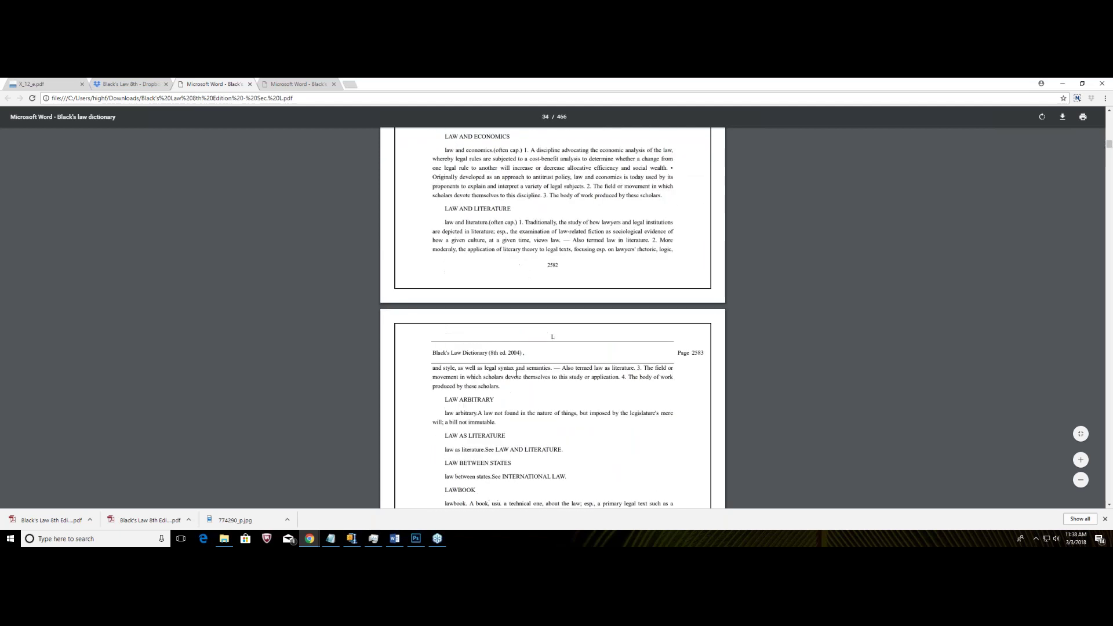
scroll(517, 374, "down", 6)
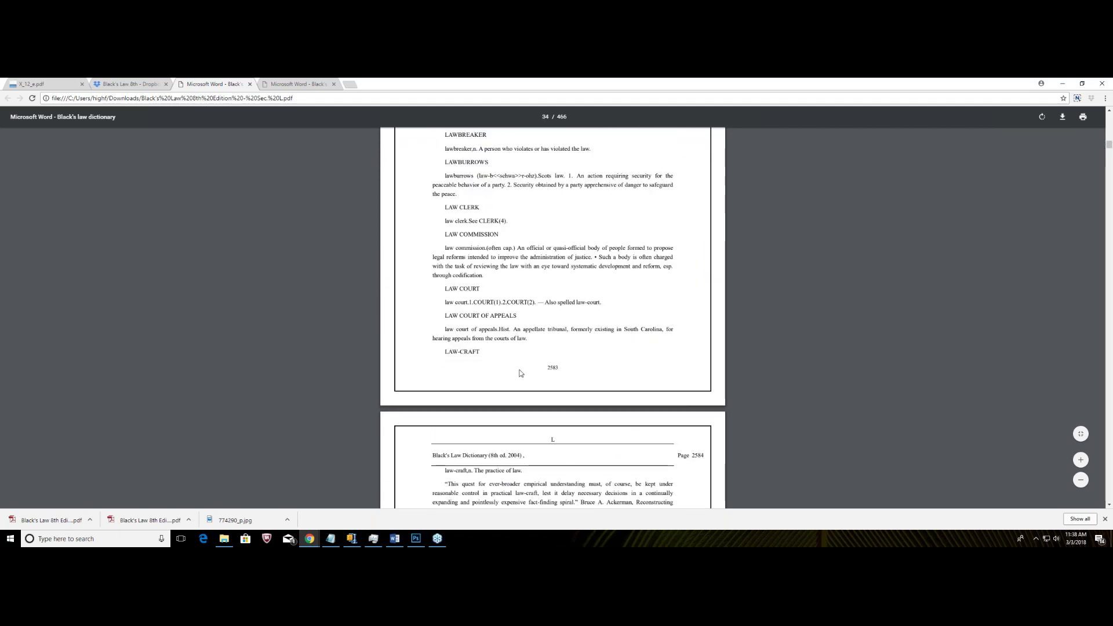
scroll(519, 374, "up", 5)
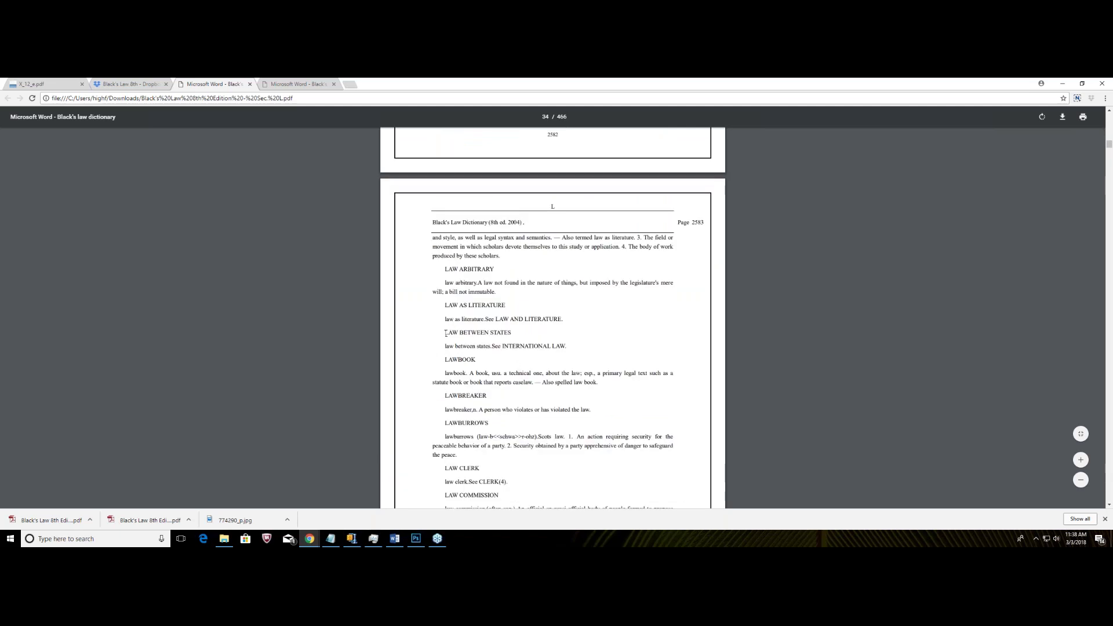
Enlarge the page and examine the LAW BETWEEN STATES entry, highlighting its heading and the cross-reference to INTERNATIONAL LAW.
left_click(1106, 98)
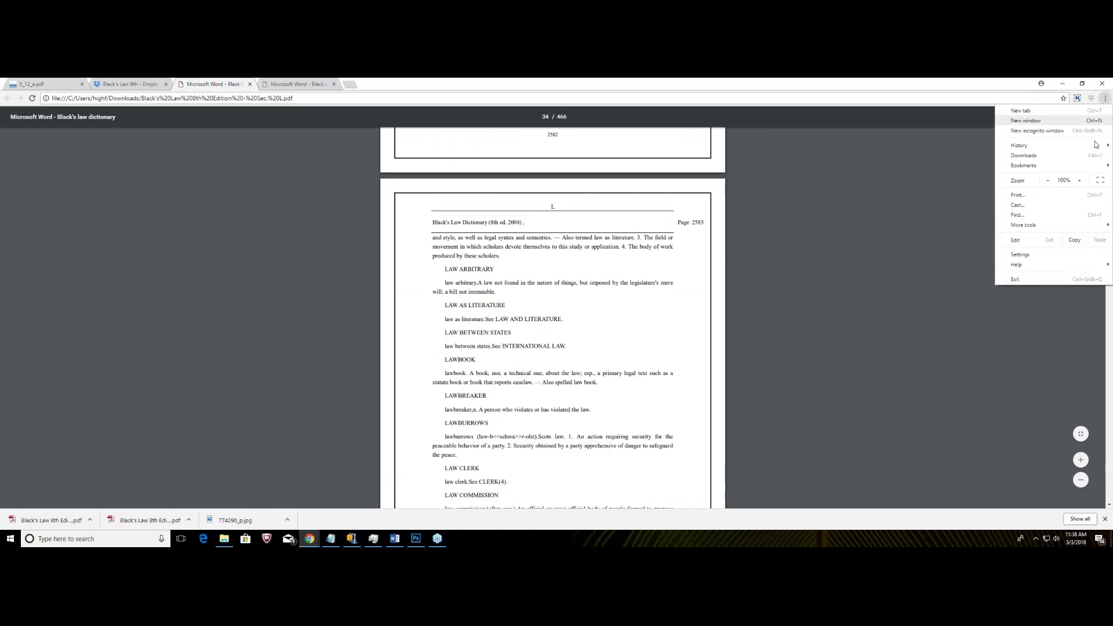
left_click(1080, 181)
left_click(1079, 180)
left_click(1079, 180)
left_click(1079, 181)
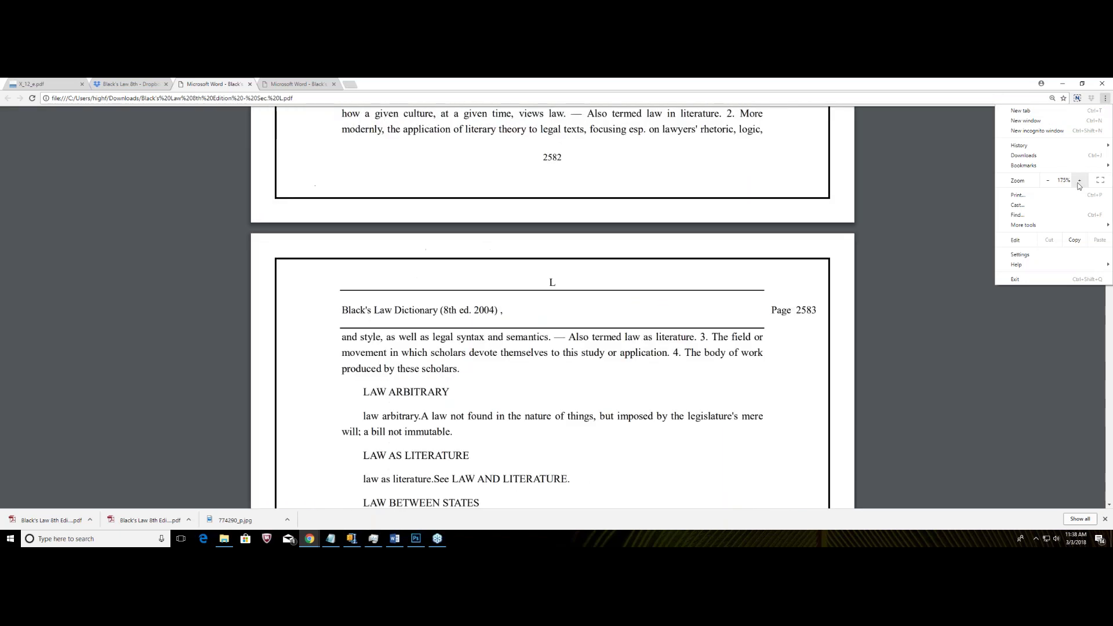
left_click(1079, 180)
key("Escape")
scroll(654, 319, "down", 3)
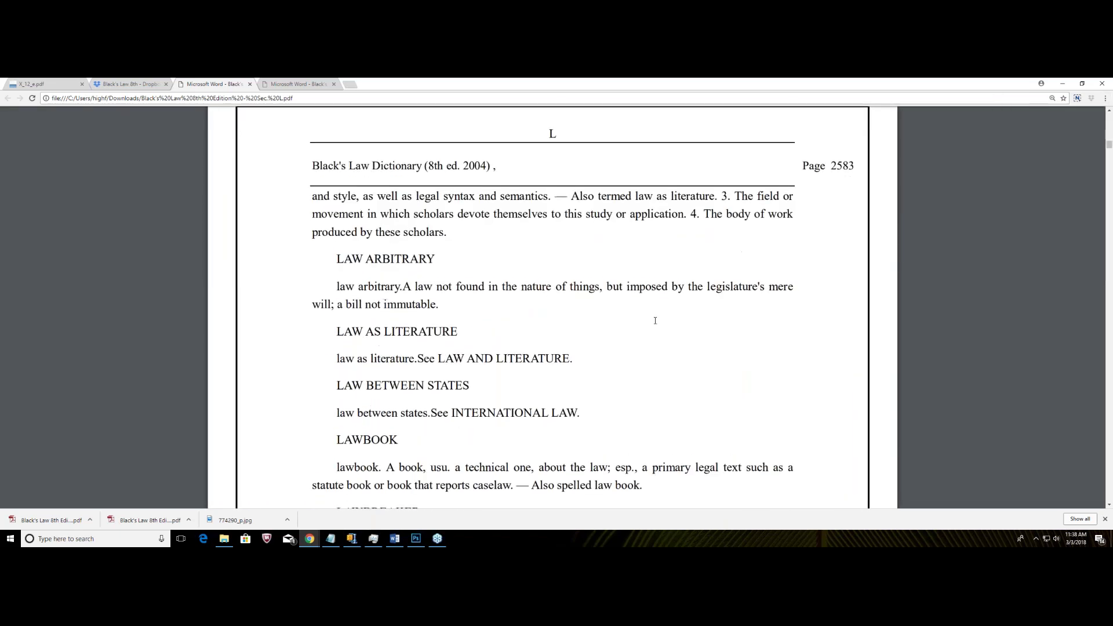
scroll(445, 484, "down", 2)
scroll(444, 485, "down", 1)
left_click_drag(327, 256, 388, 256)
left_click_drag(483, 256, 496, 257)
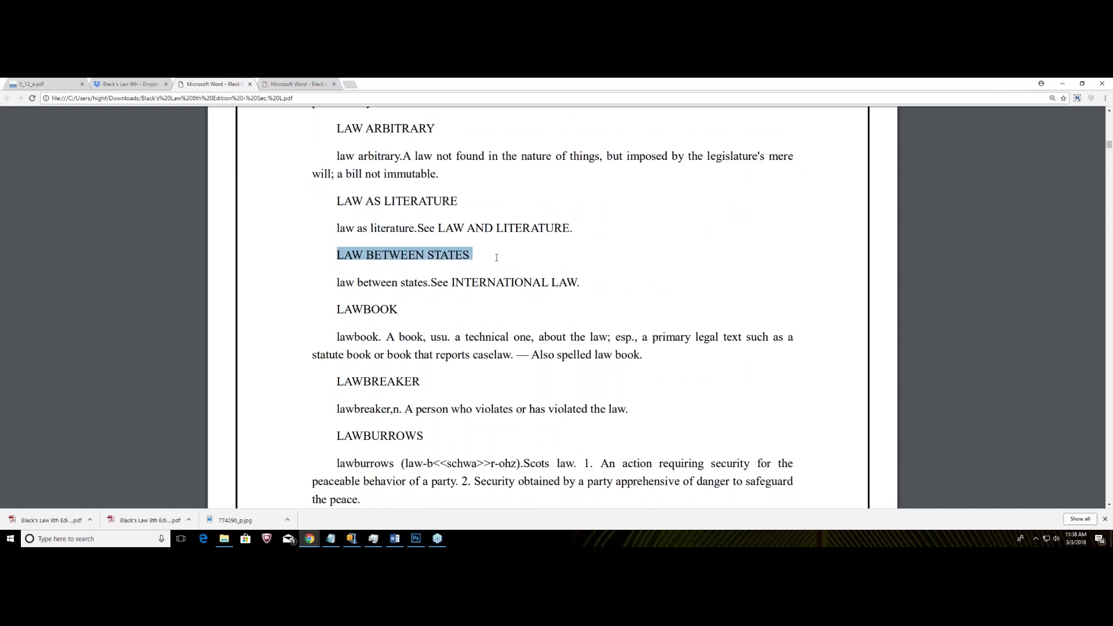
left_click_drag(330, 284, 589, 285)
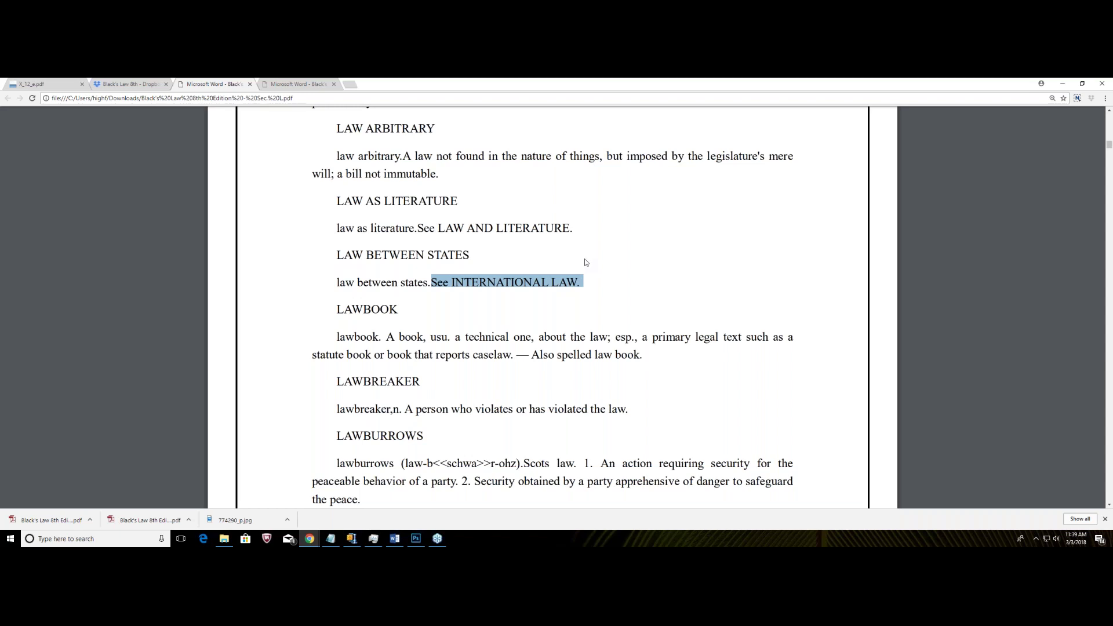
left_click_drag(329, 283, 592, 281)
Close both Black's Law Dictionary PDFs and return to Article 2 of the UNCITRAL convention PDF.
left_click(334, 84)
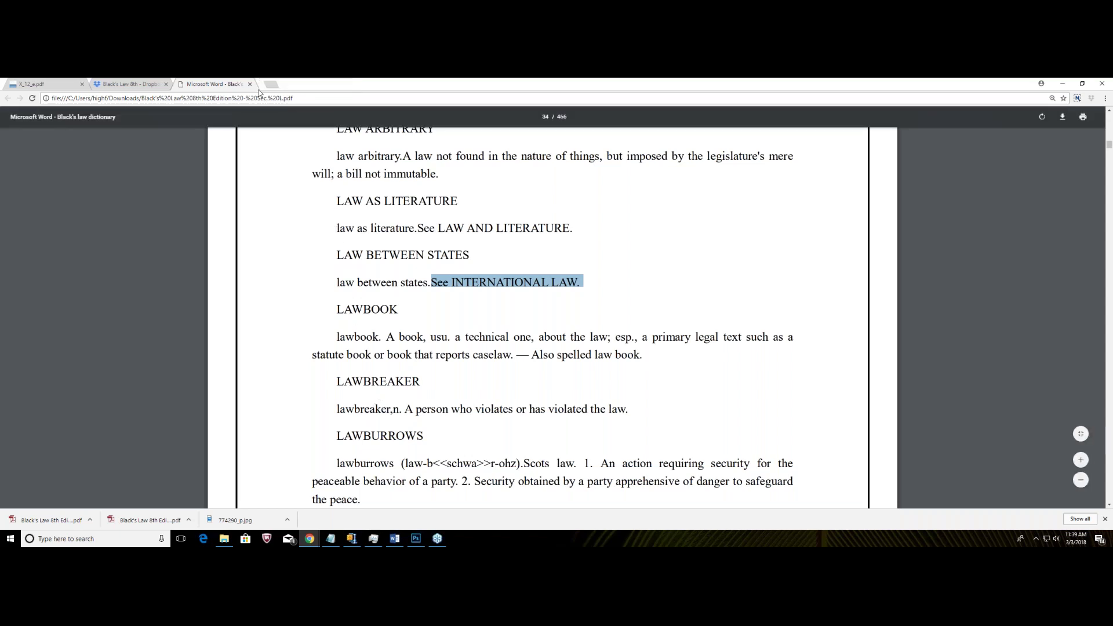
left_click(249, 84)
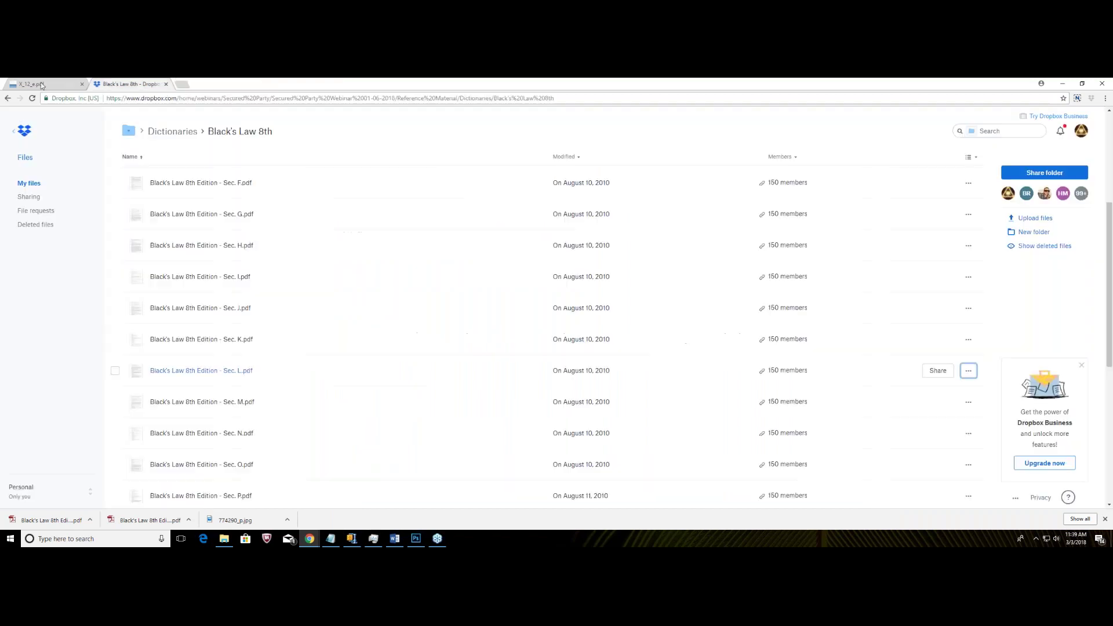
left_click(43, 84)
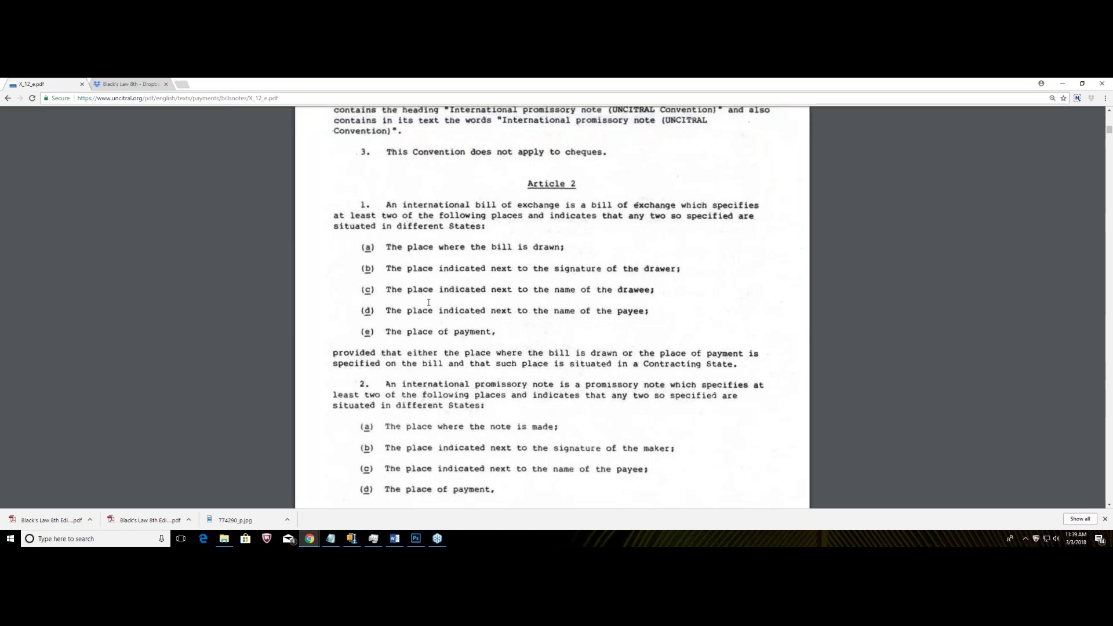
scroll(428, 302, "down", 1)
scroll(429, 302, "up", 1)
Arrange the convention PDF beside the Photoshop document, minimize the empty Dictionaries folder, and highlight places (a) to (e) in Article 2.
left_click(1082, 84)
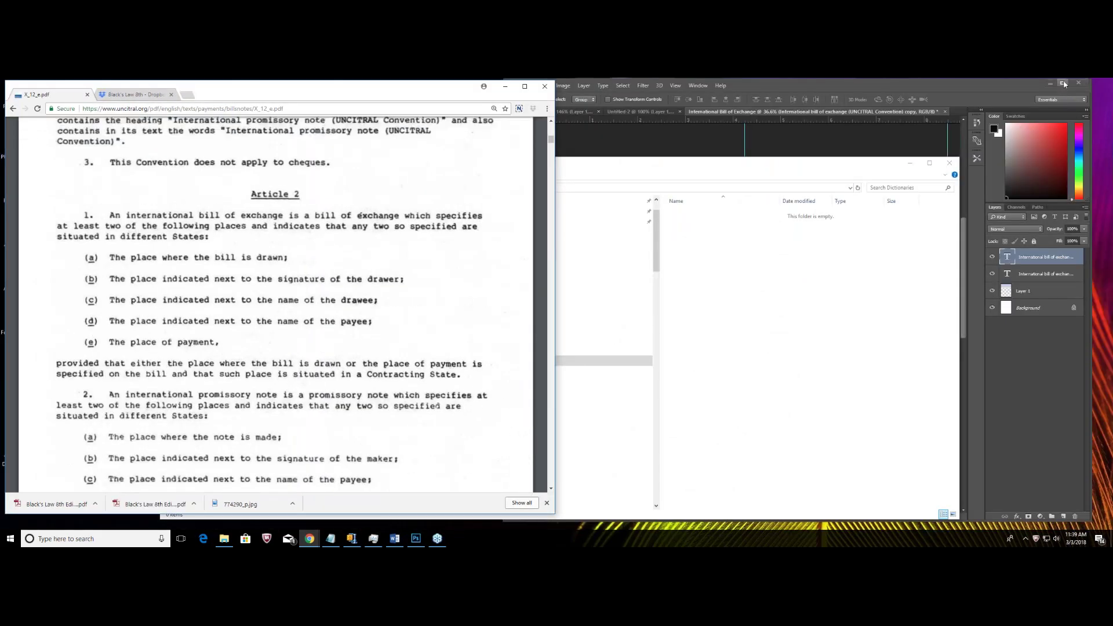
left_click(909, 167)
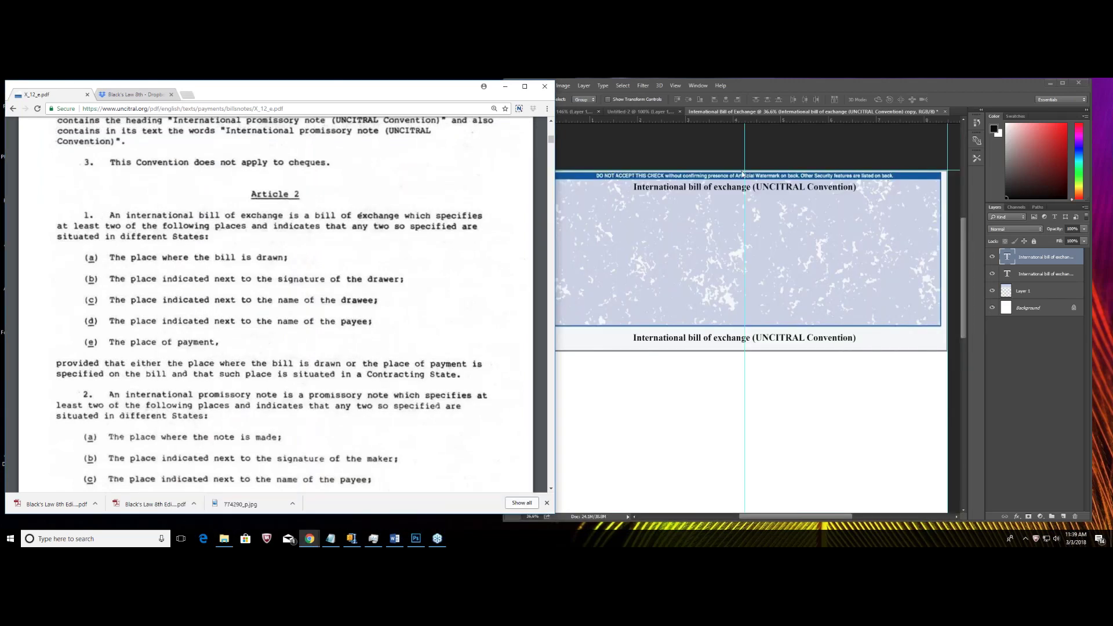
left_click_drag(411, 92, 387, 88)
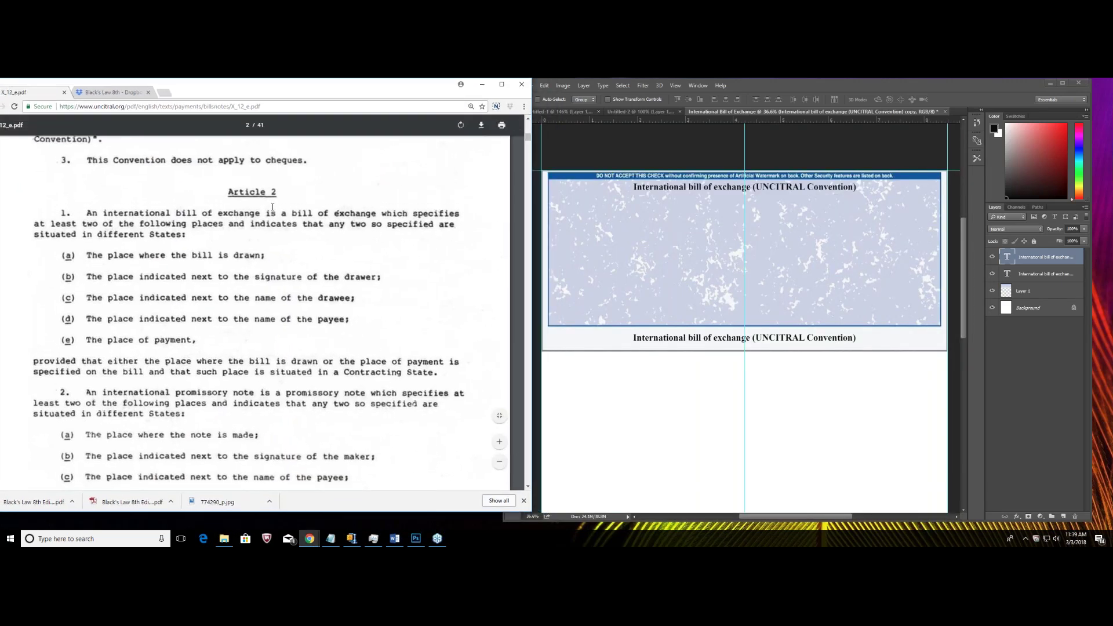
left_click_drag(58, 256, 183, 343)
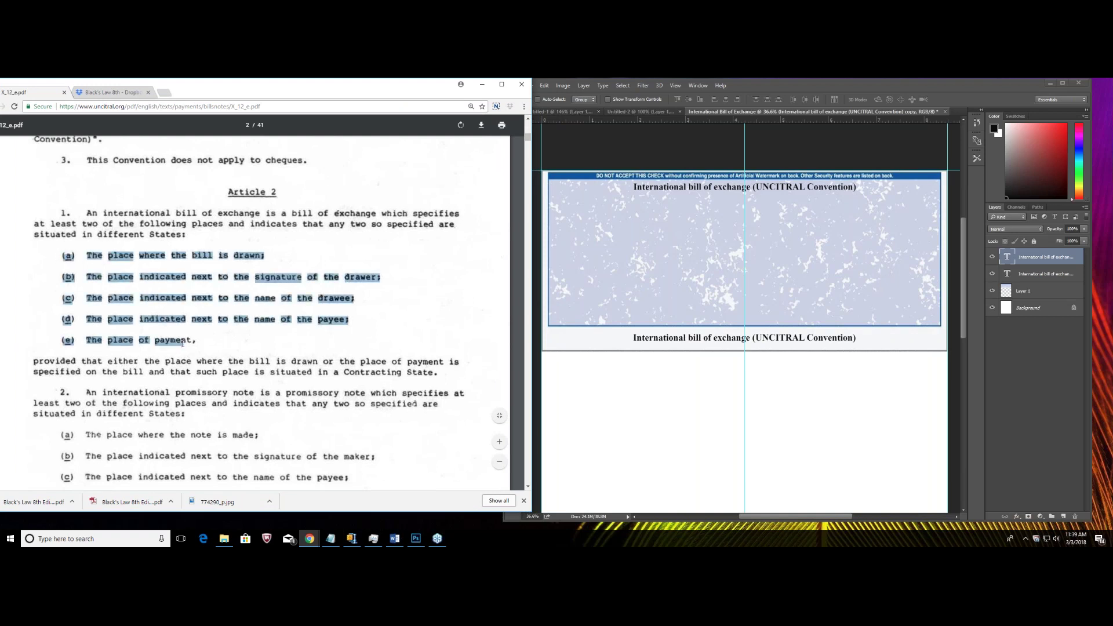
left_click(173, 269)
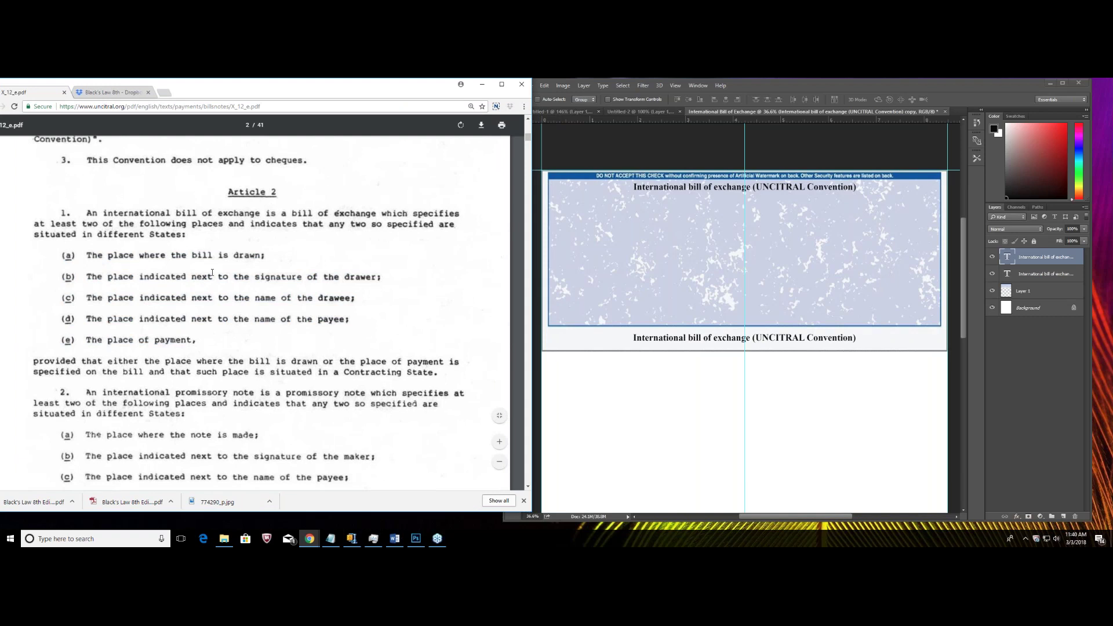
Switch to Photoshop full screen and add the horizontal text "Drawer and Location:" in the check's upper-left area below the title.
left_click(584, 230)
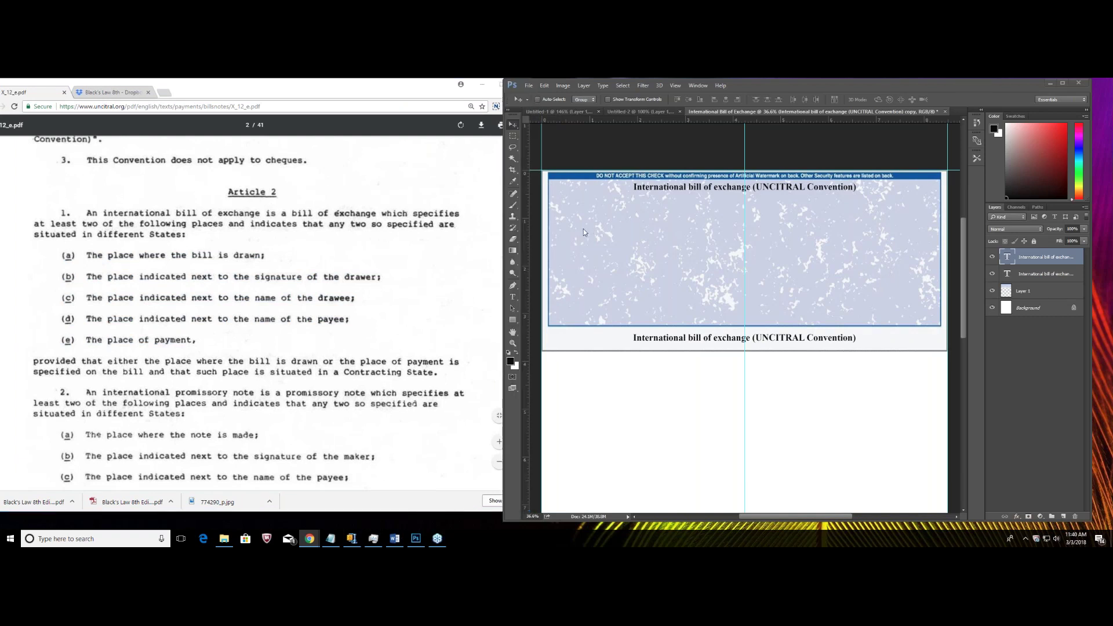
left_click(514, 297)
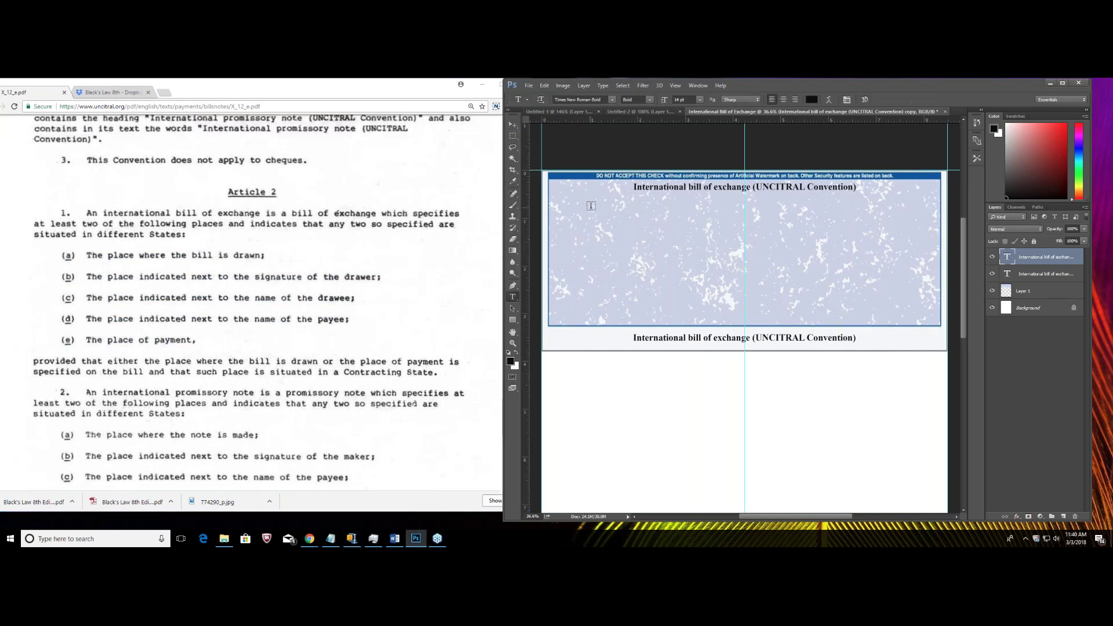
left_click(1062, 85)
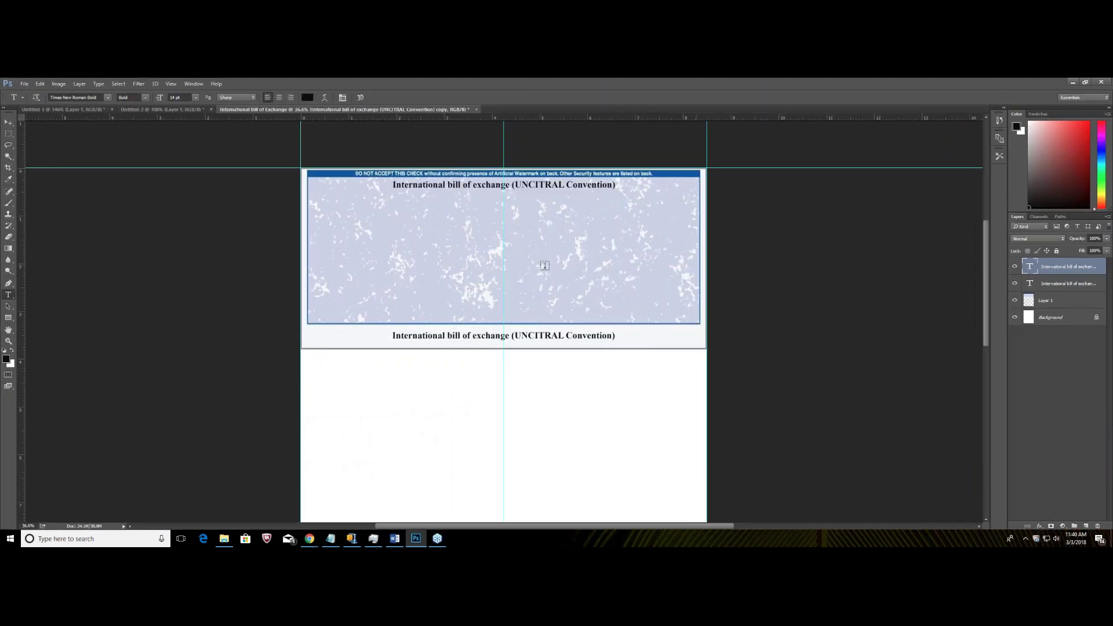
scroll(542, 267, "up", 3)
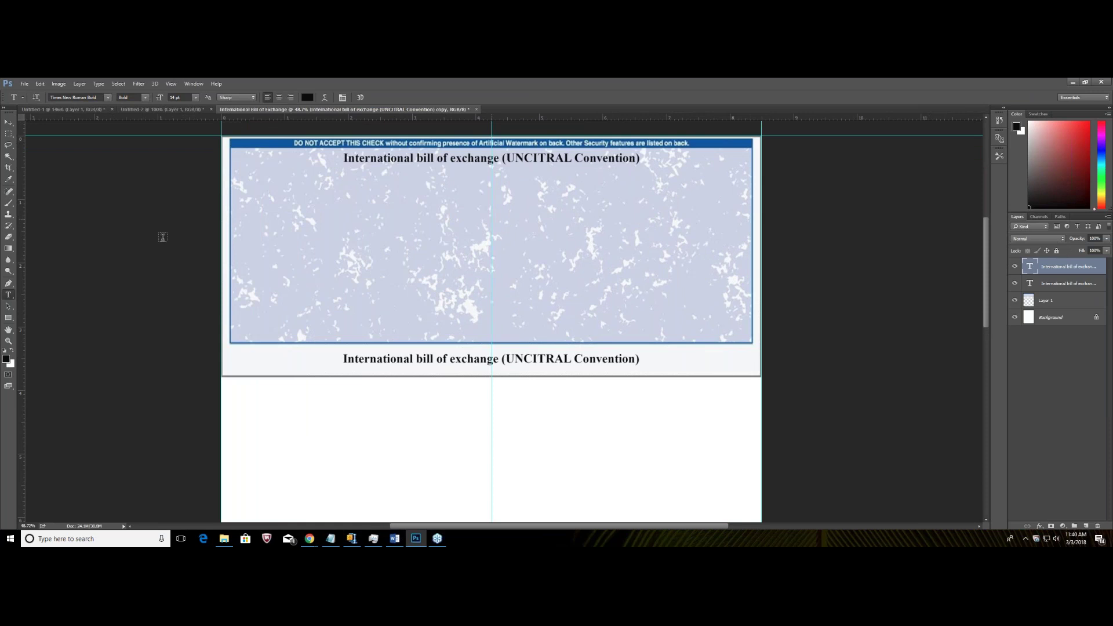
right_click(8, 295)
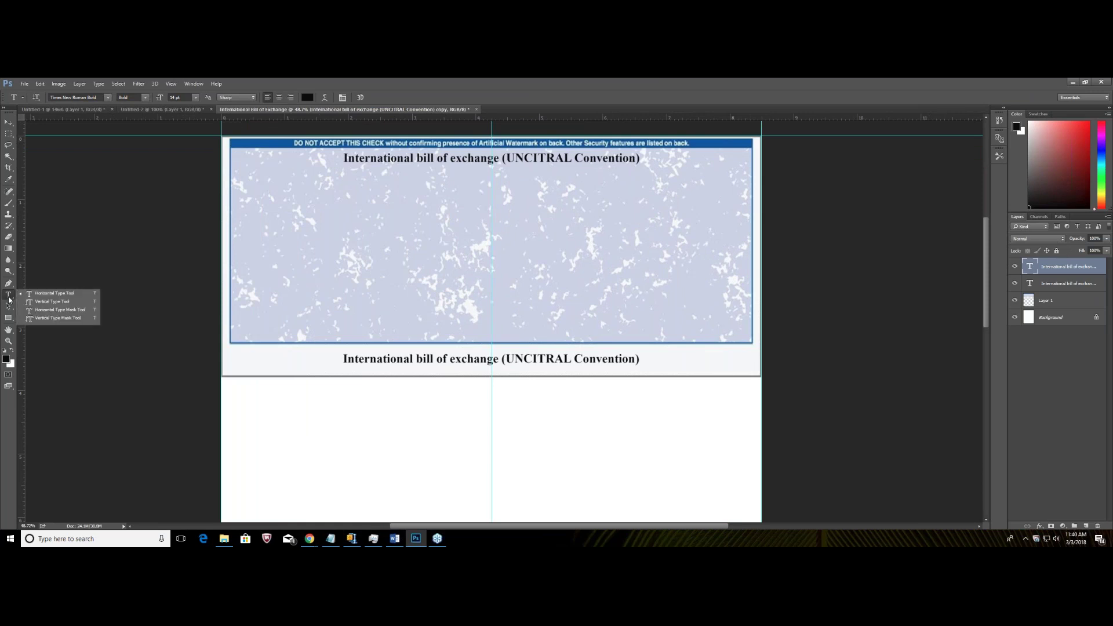
left_click(264, 187)
left_click(264, 187)
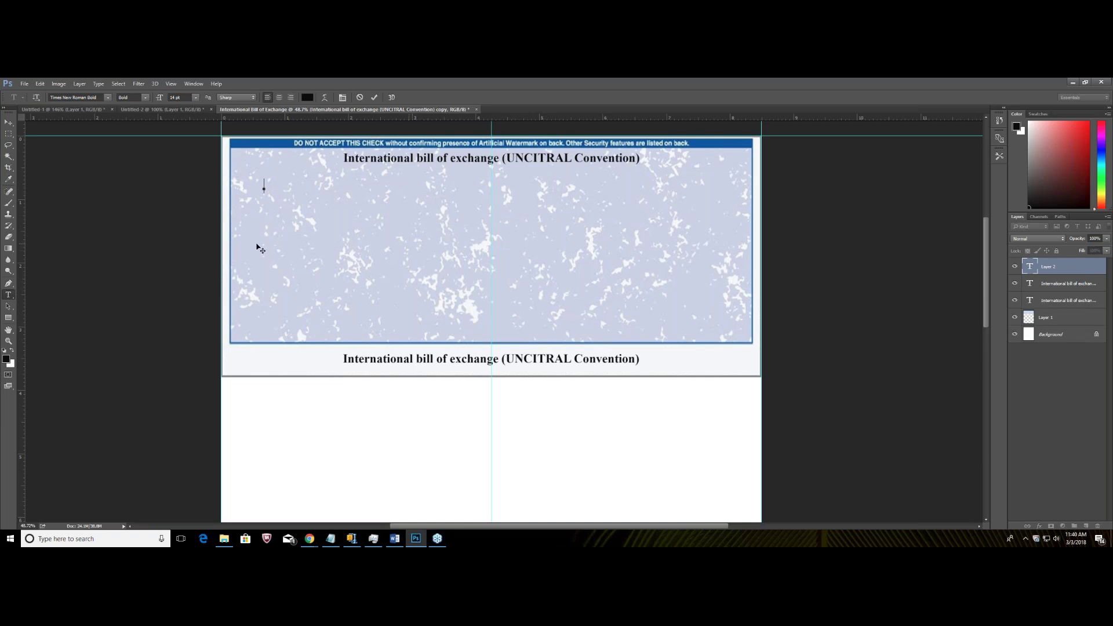
type("Drawer and Location")
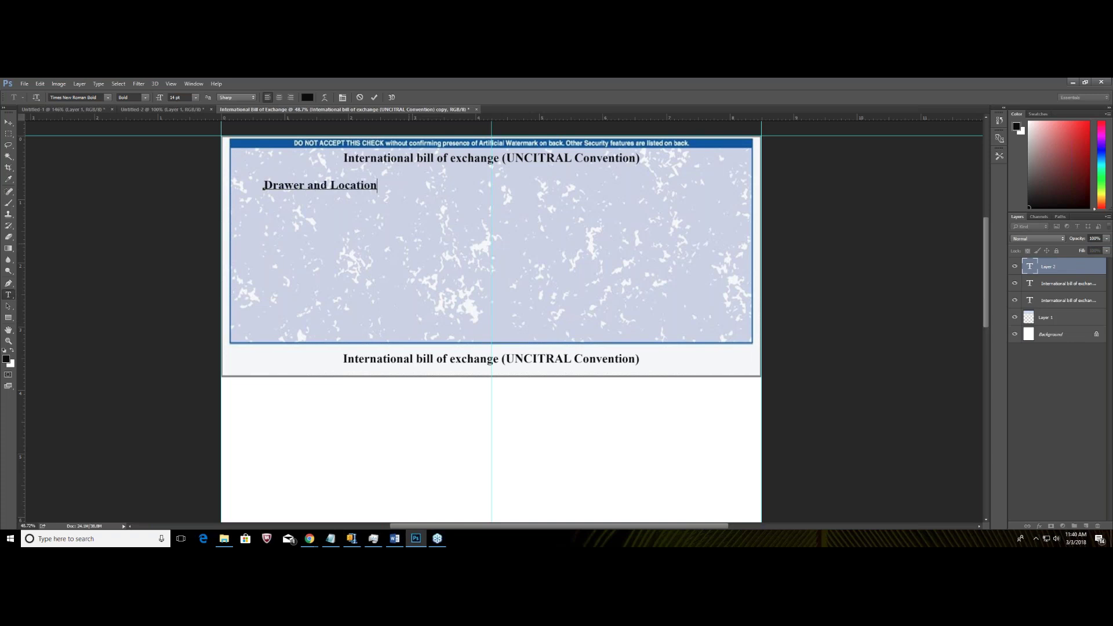
type(":")
key("Return")
Move the "Drawer and Location:" label up and left, close to the check's left border just below the title.
left_click_drag(382, 186, 280, 187)
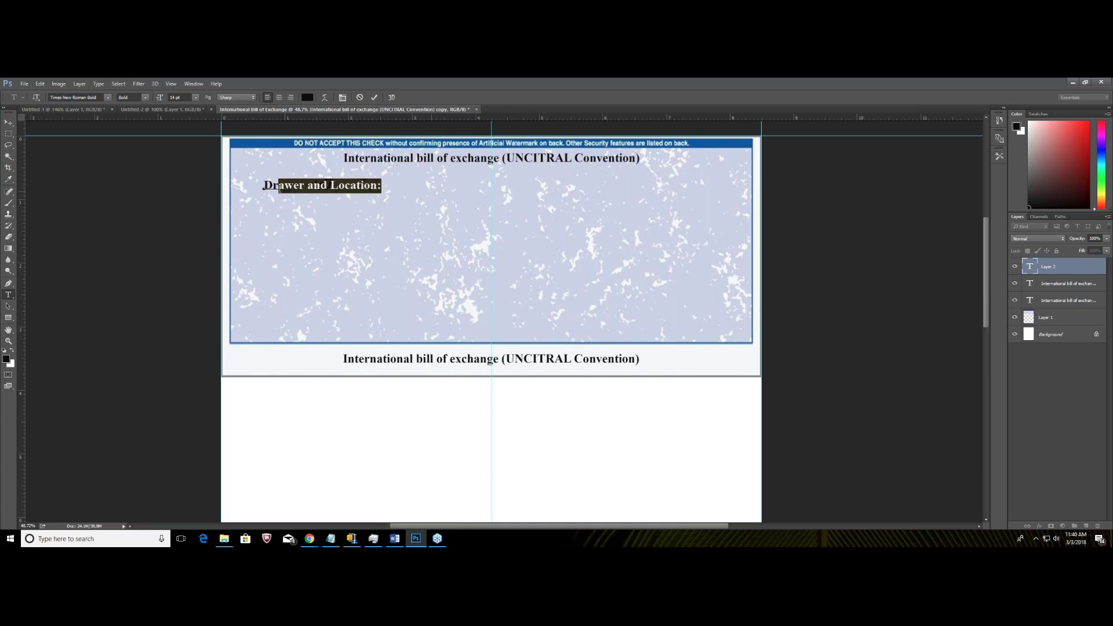
left_click(8, 122)
left_click_drag(293, 192, 265, 184)
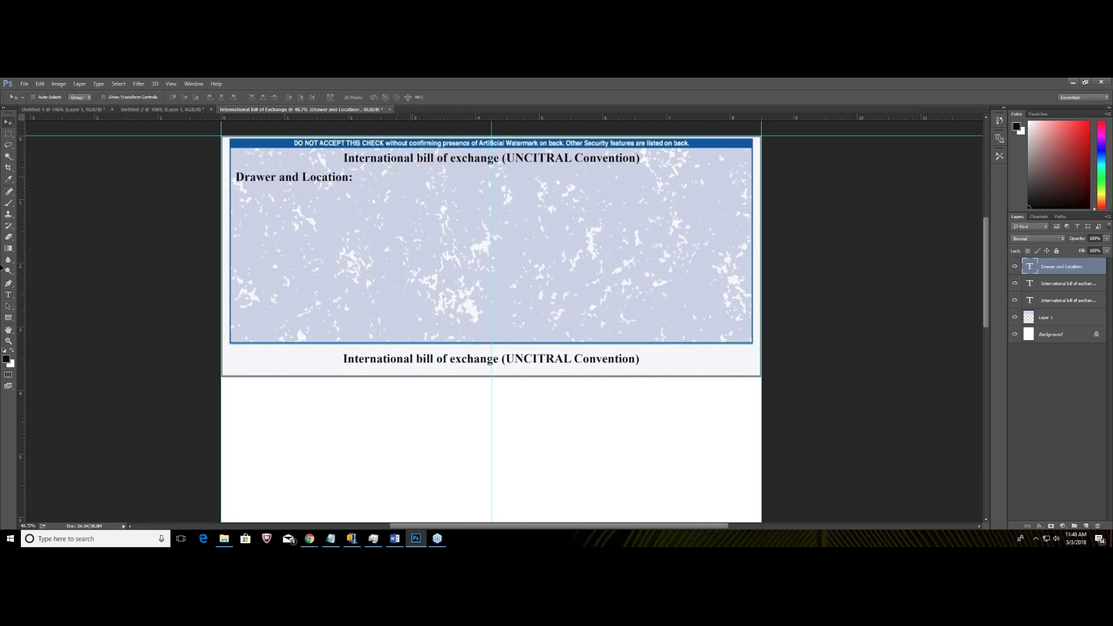
Set the "Drawer and Location:" label to 8 pt and move it slightly upward along the check's left border.
left_click(8, 295)
left_click(351, 177)
left_click_drag(350, 177, 222, 173)
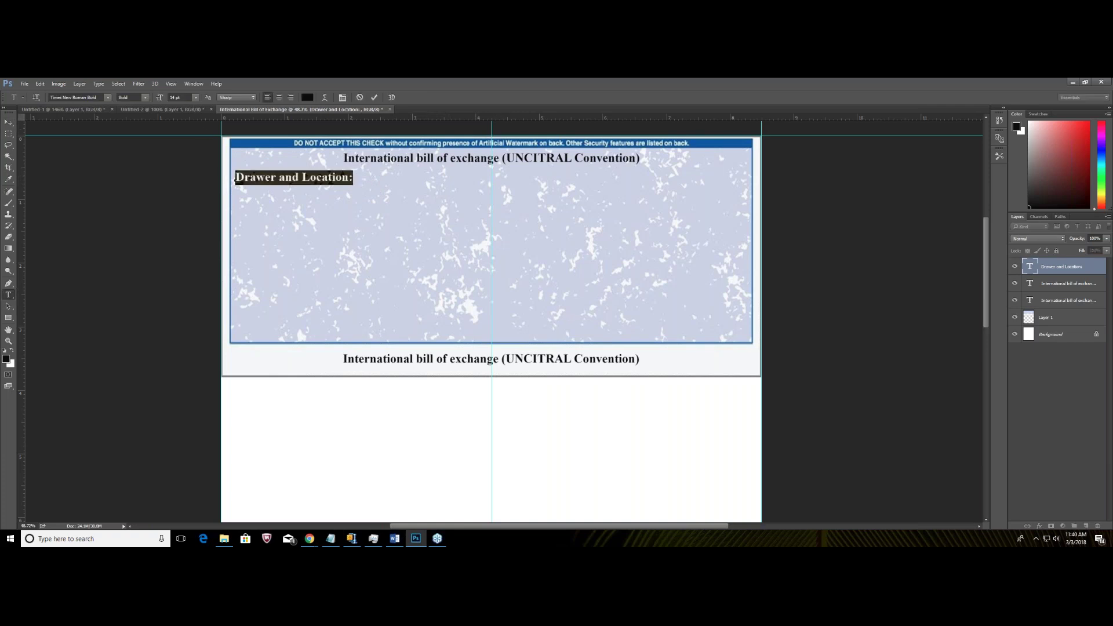
left_click(197, 100)
left_click(187, 132)
left_click(8, 123)
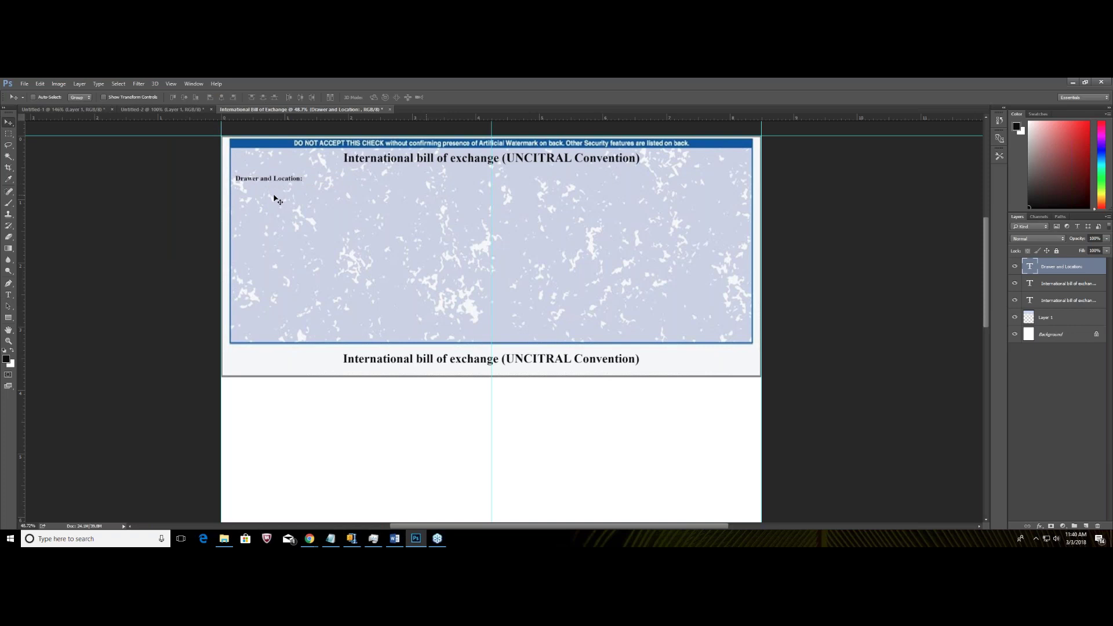
left_click_drag(274, 181, 259, 182)
Add a new text block below the "Drawer and Location:" label with the drawer's full name and care-of street address.
left_click(8, 298)
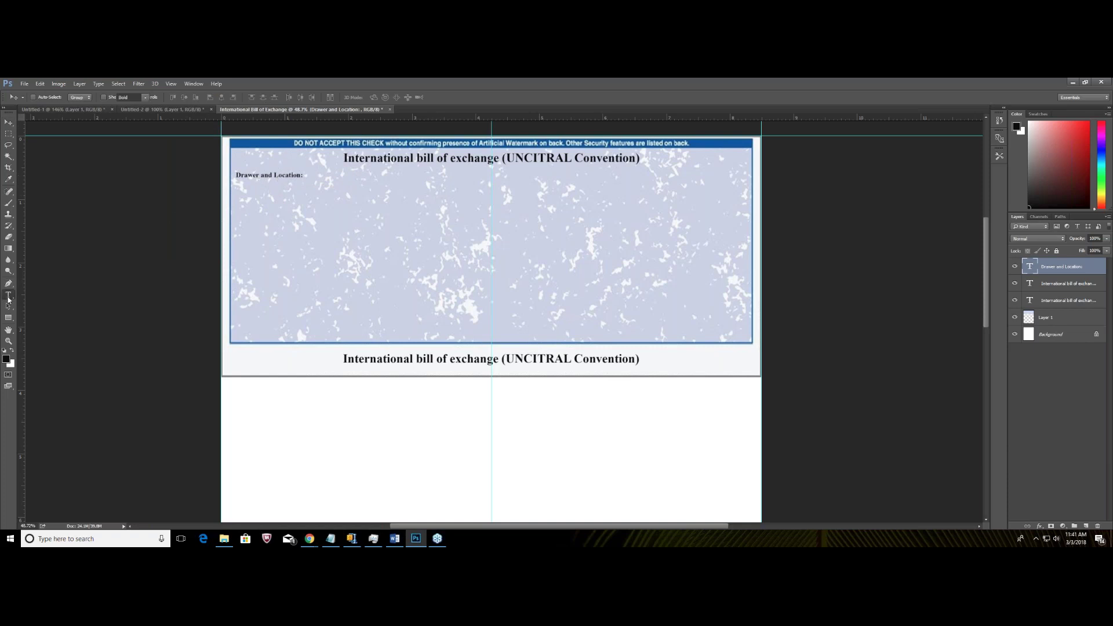
left_click(245, 191)
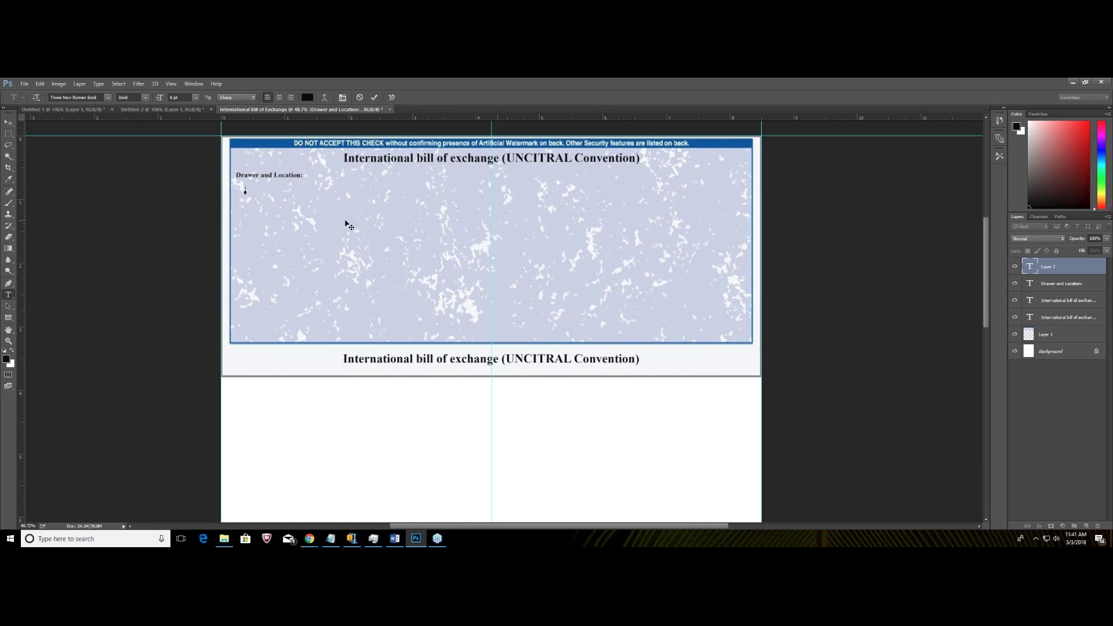
type("John Henry Doe")
key("Return")
type("C/o 1234 Main Street")
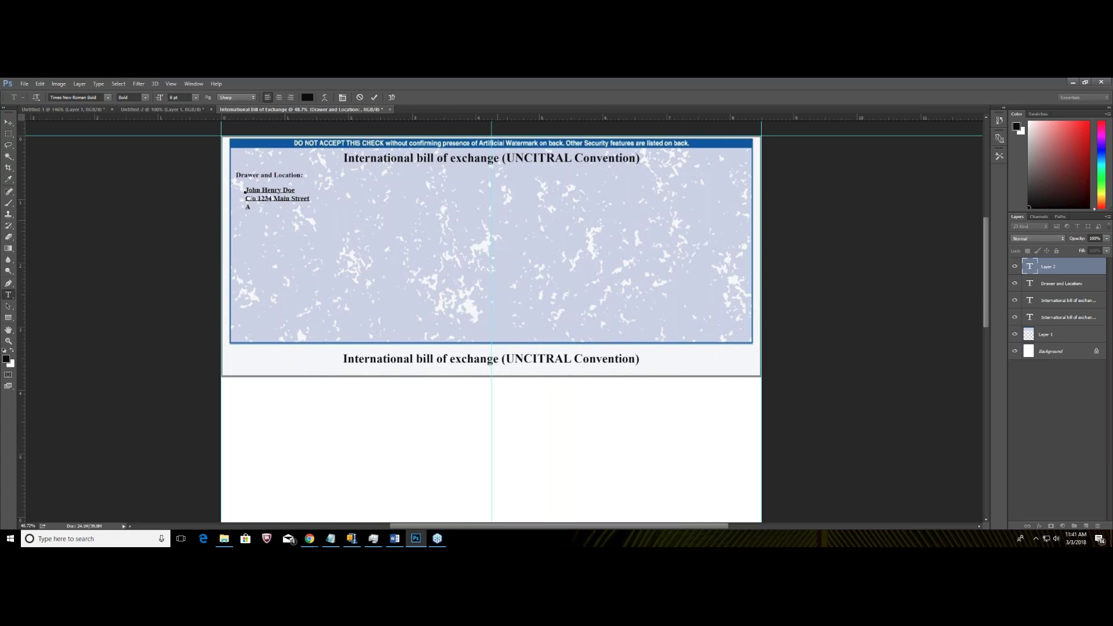
Complete the drawer's address with "Your State, Your City," and a bracketed ZIP code, plus the line "Non DOmestic Without the United States".
type("our State")
type(", Your City, [")
type("1234")
type("Non")
type(" DOmestic")
type(" Wi")
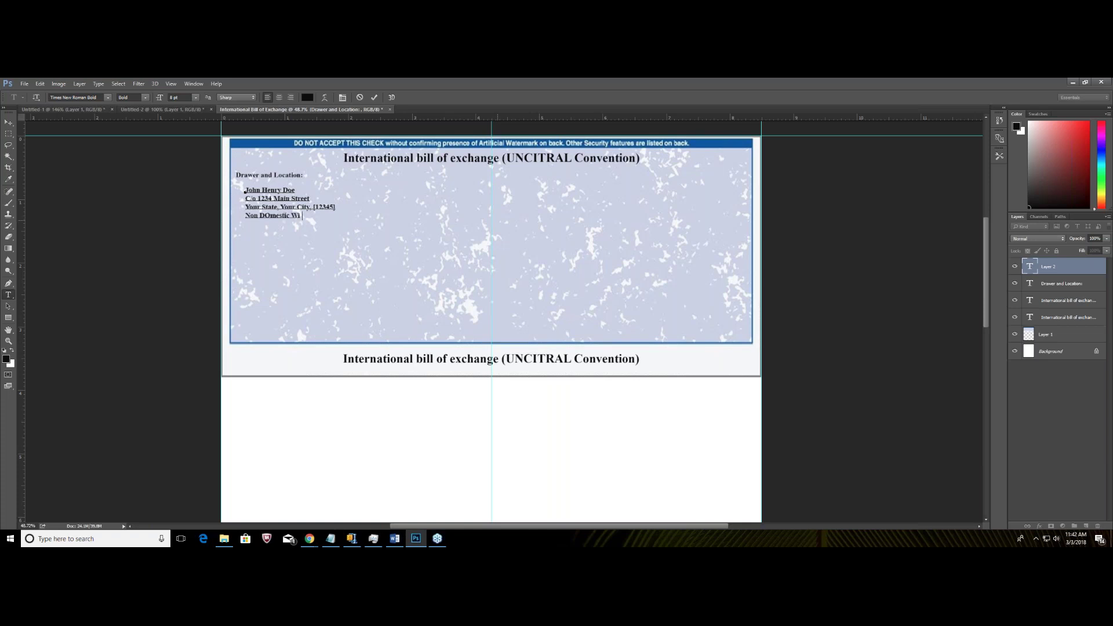
type("thout the United States")
Set all four lines of the drawer's name and address block to the Regular font style.
left_click_drag(370, 216, 204, 190)
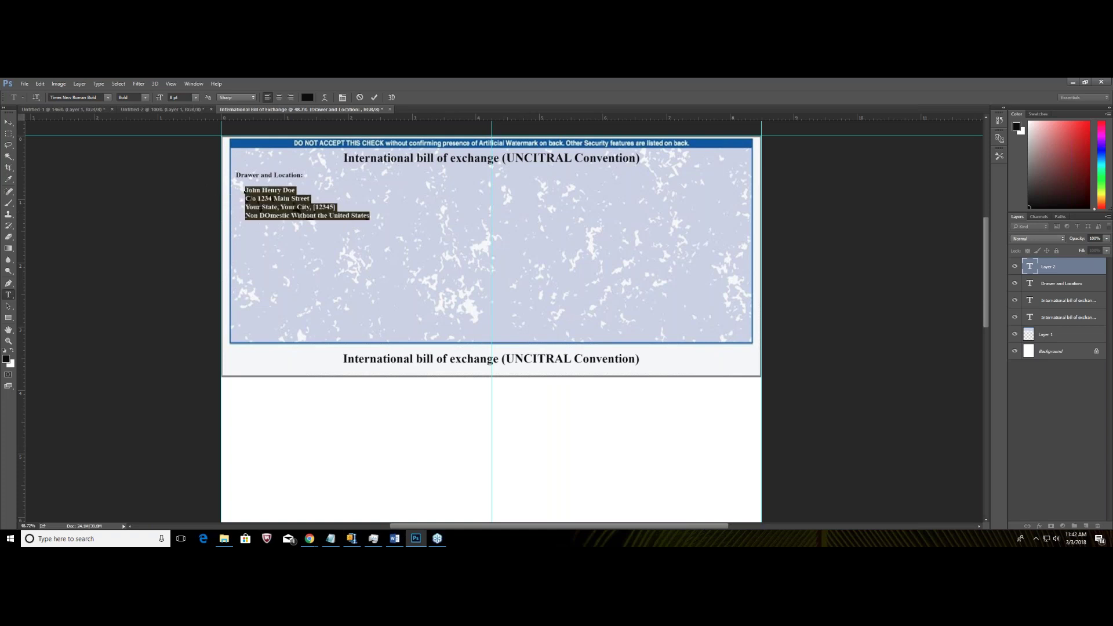
left_click(144, 102)
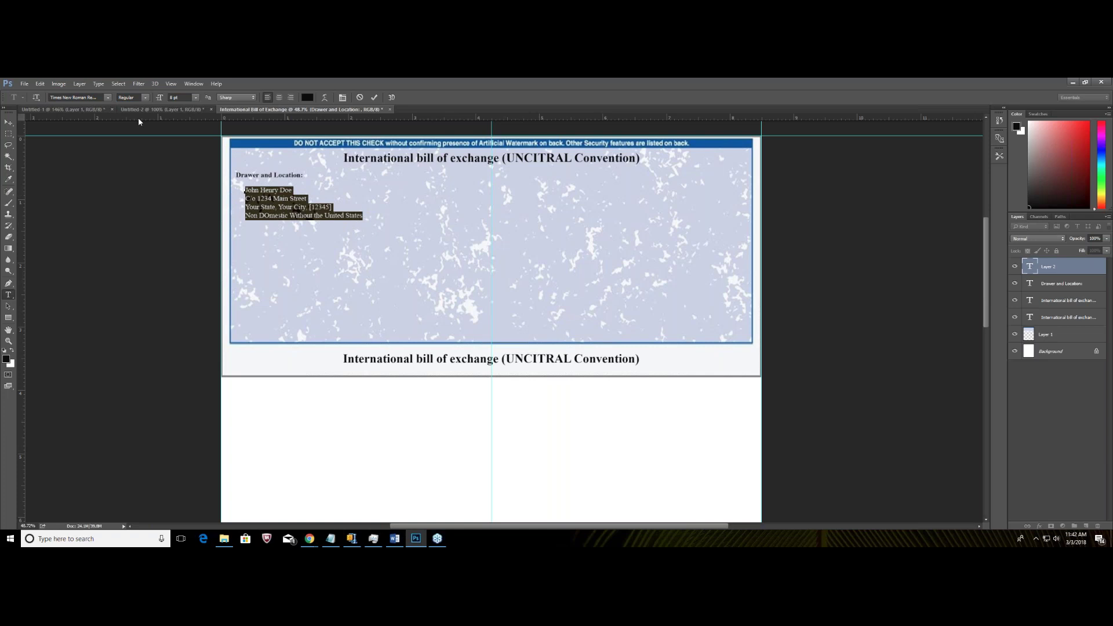
Move the drawer's name and address block up directly beneath the "Drawer and Location:" label, aligned with the label's left edge.
key("ctrl+Return")
key("v")
left_click_drag(288, 218, 284, 209)
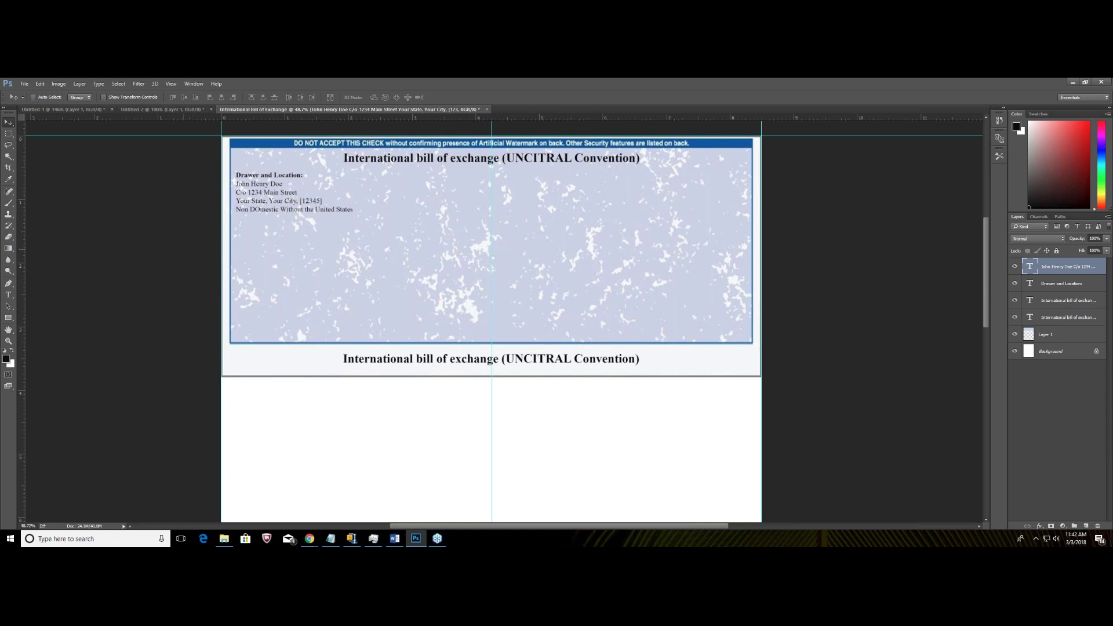
Correct "DOmestic" to "Domestic" in the last line of the drawer's address block.
left_click(8, 296)
left_click(238, 184)
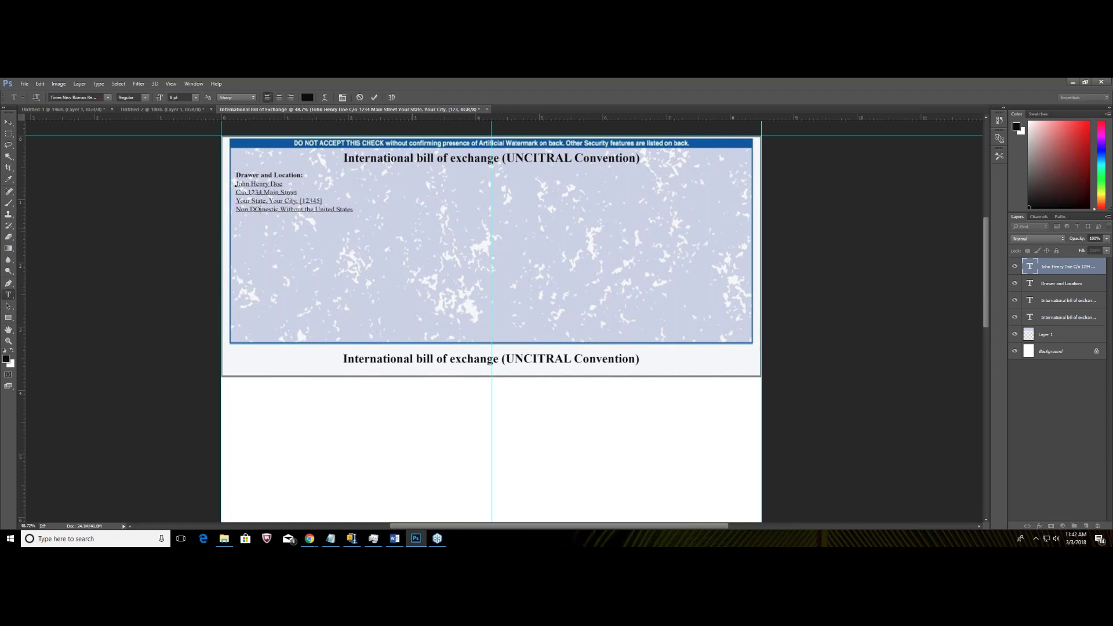
key("BackSpace")
type("o")
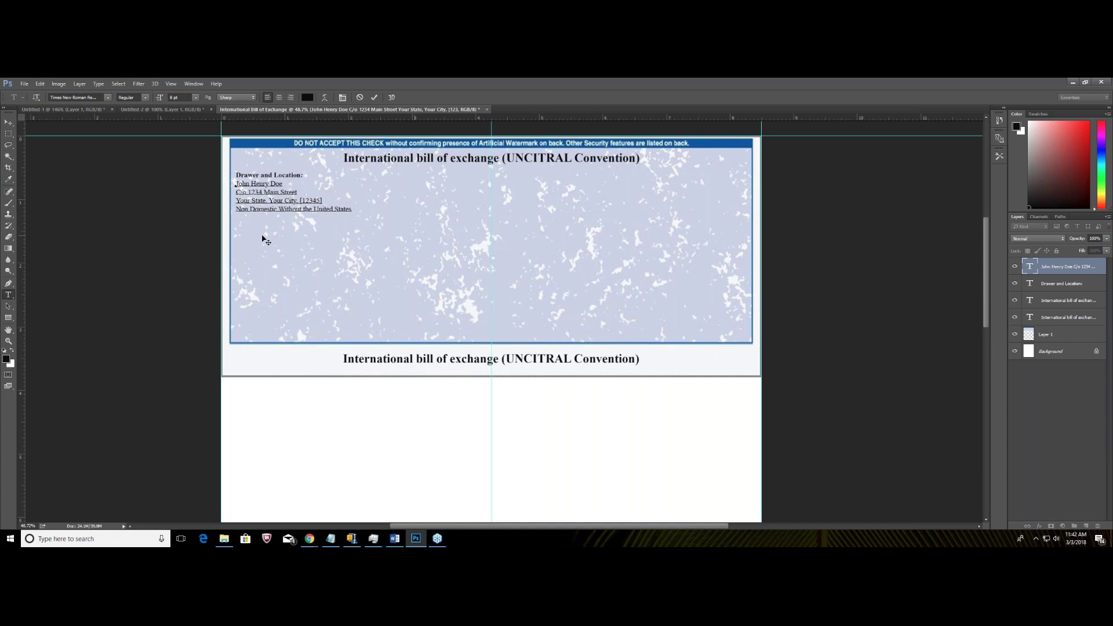
left_click(8, 123)
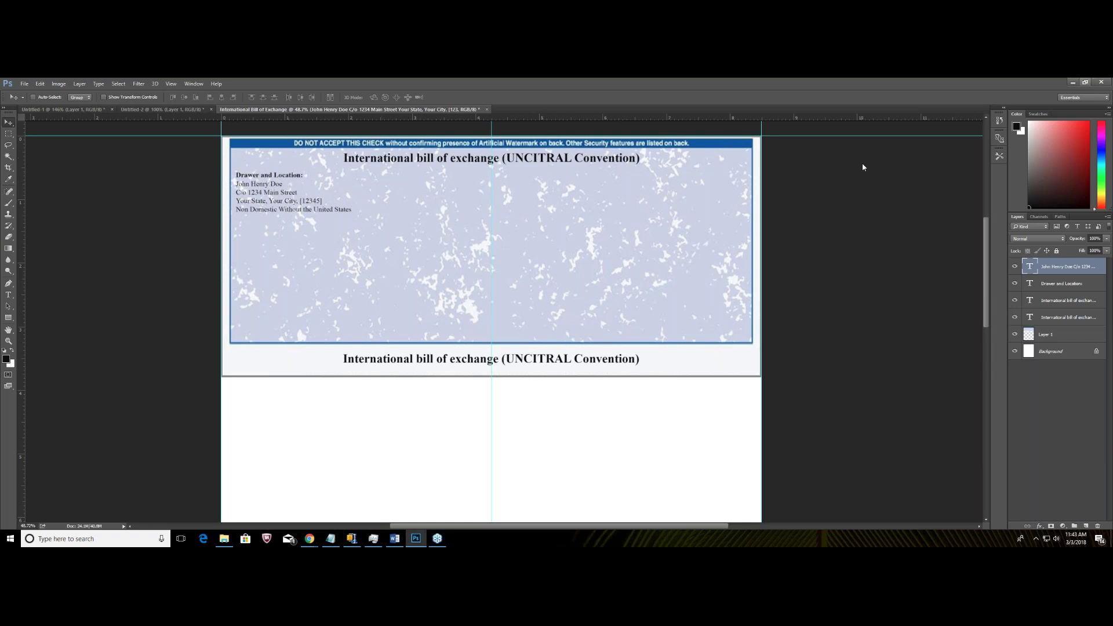
Check the Article 2 place requirements in the convention PDF behind the Photoshop window, then return to the full-size check layout.
left_click(1086, 83)
left_click(1079, 83)
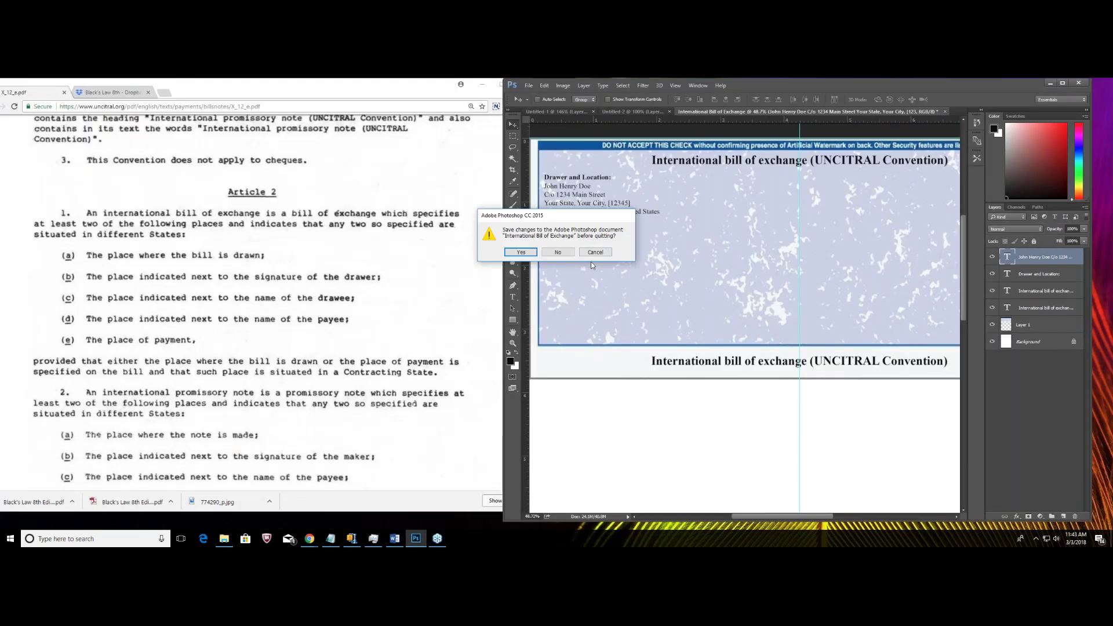
left_click(595, 252)
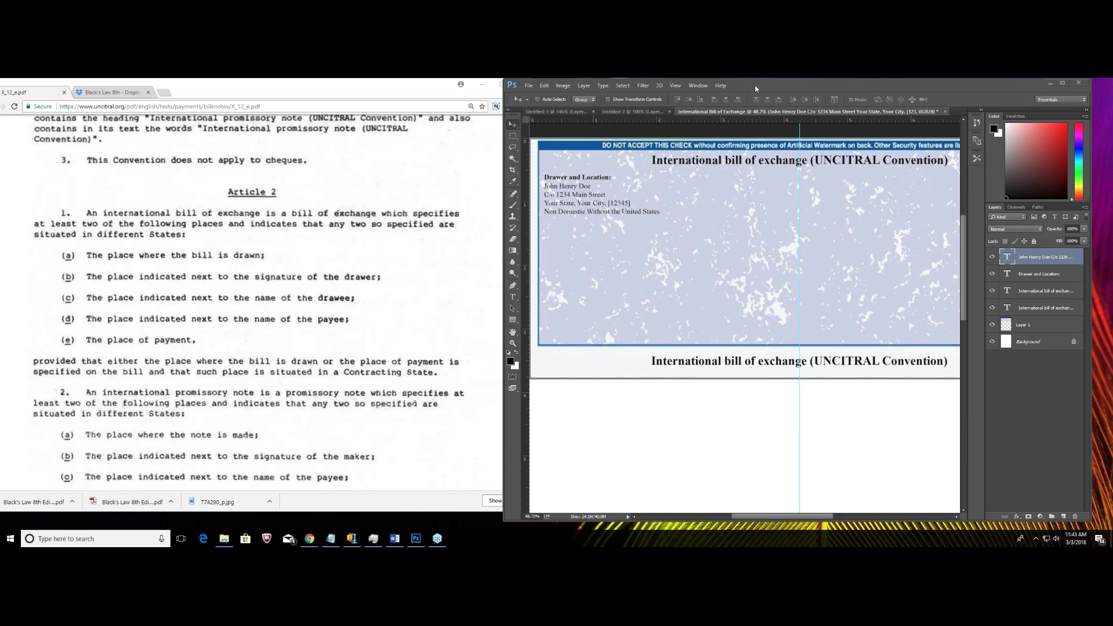
left_click_drag(756, 88, 638, 87)
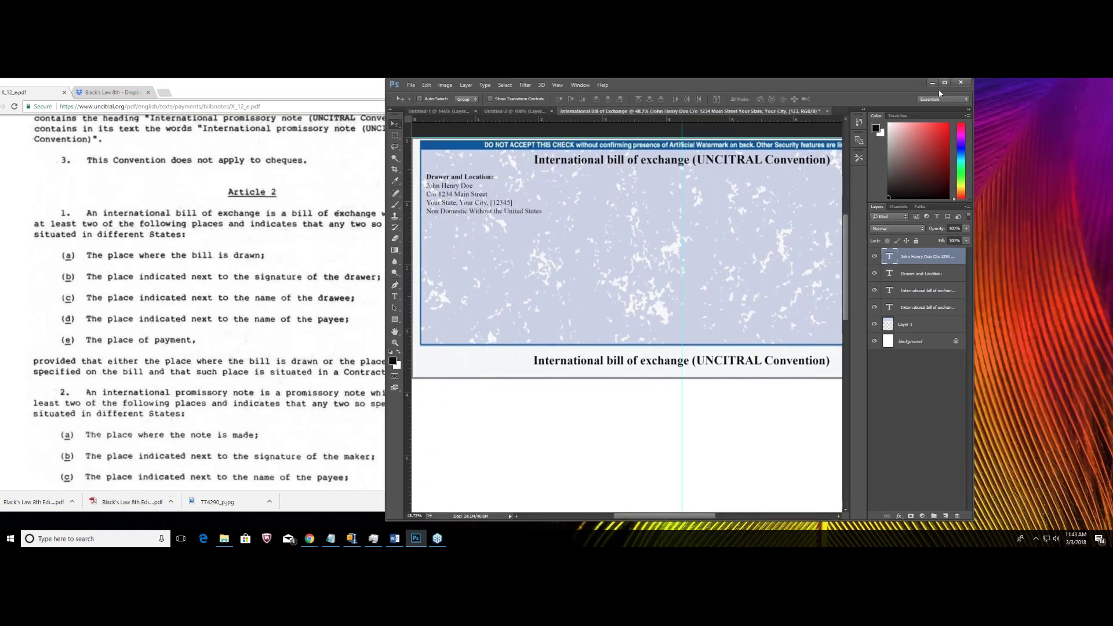
left_click(944, 84)
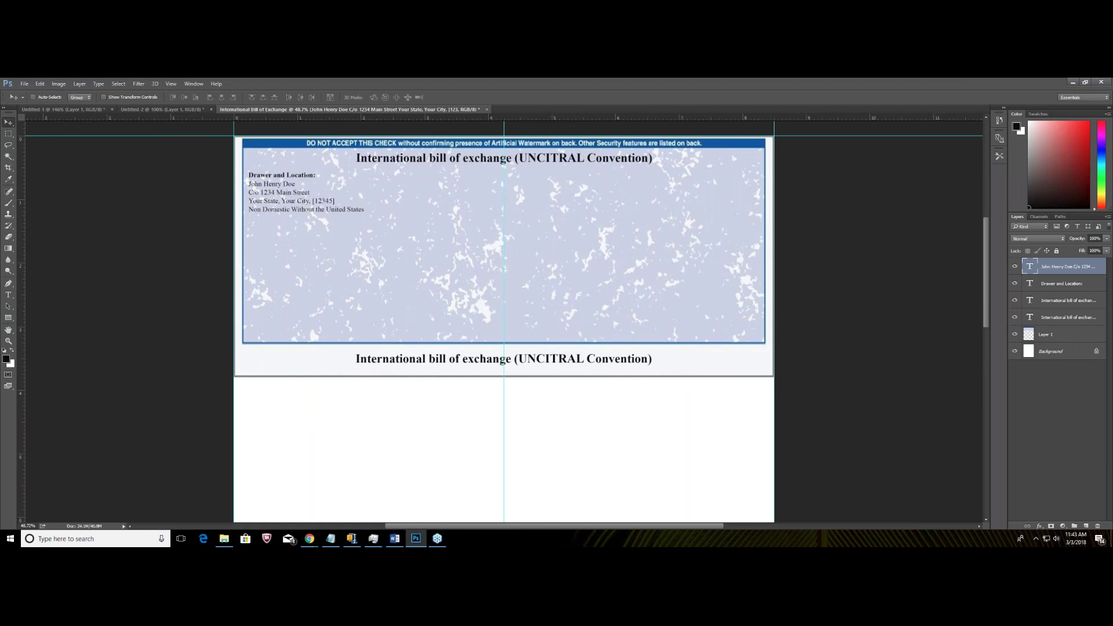
Add an underscore signature line as a new text layer in the lower right part of the check.
left_click(8, 295)
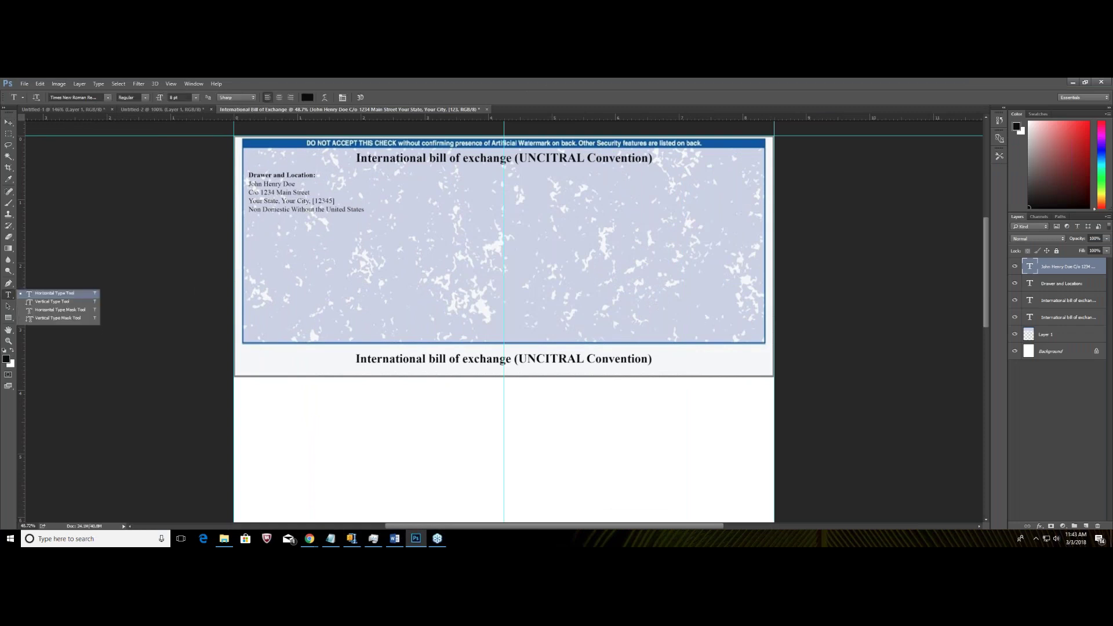
left_click(592, 303)
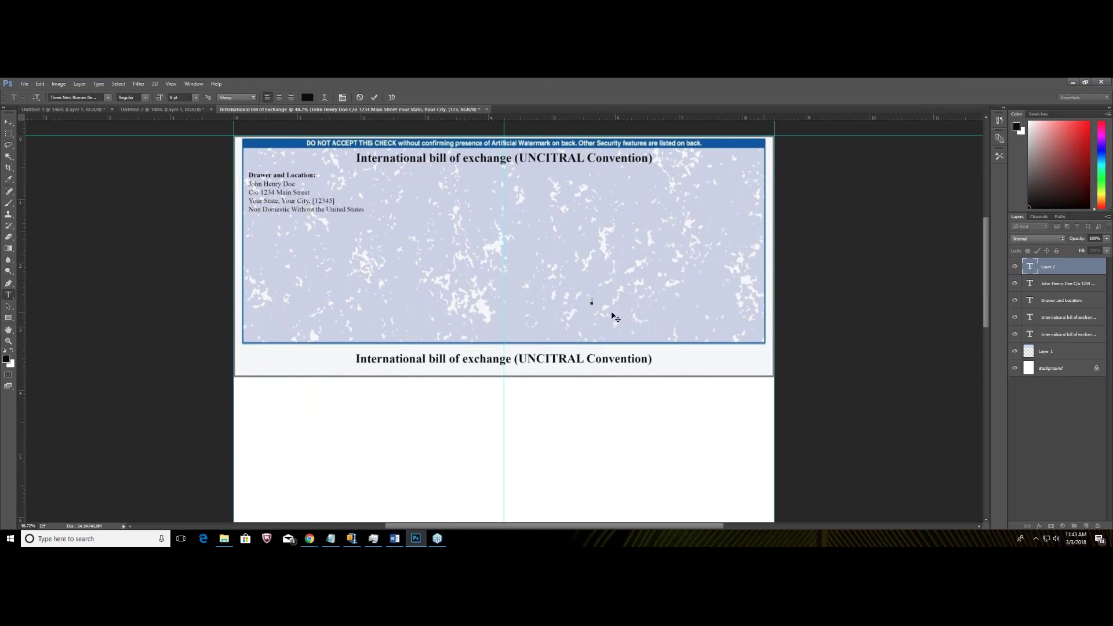
type("______________________________________")
left_click(8, 123)
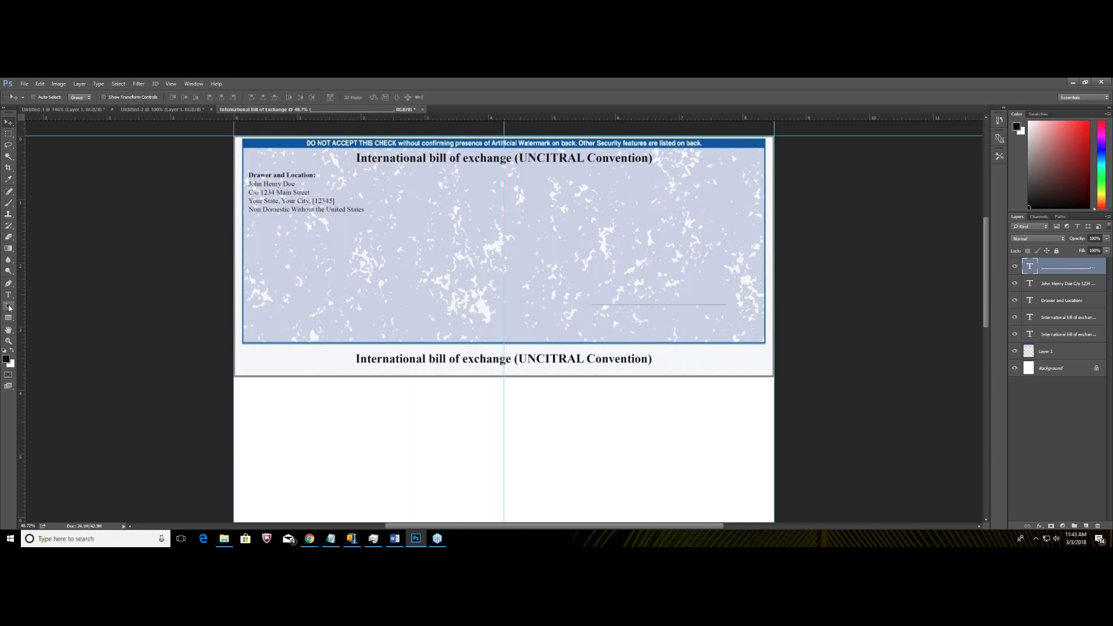
Insert "Autograph:" in front of the signature line and shift the whole line to the left.
left_click(8, 295)
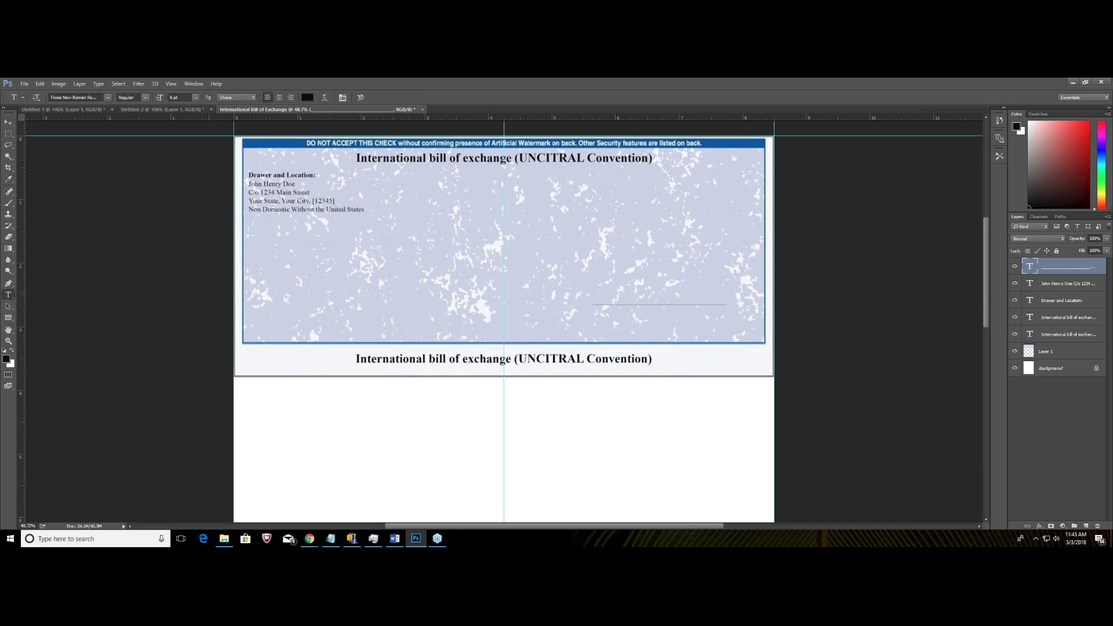
left_click(594, 302)
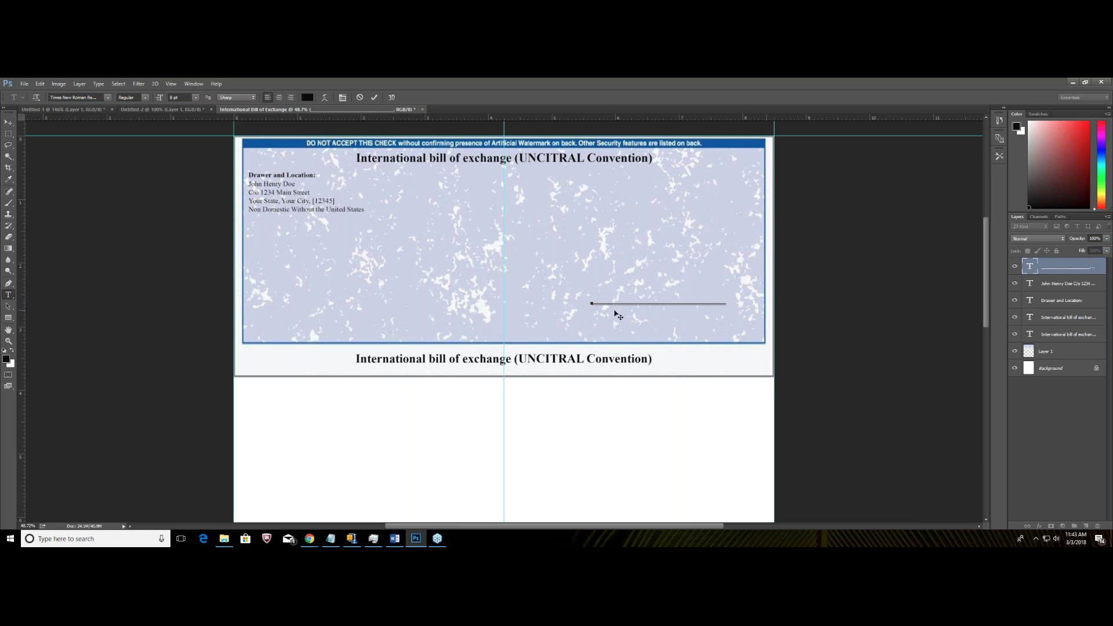
type("Autographh")
key("BackSpace")
type(":")
left_click(9, 123)
left_click_drag(612, 301, 565, 303)
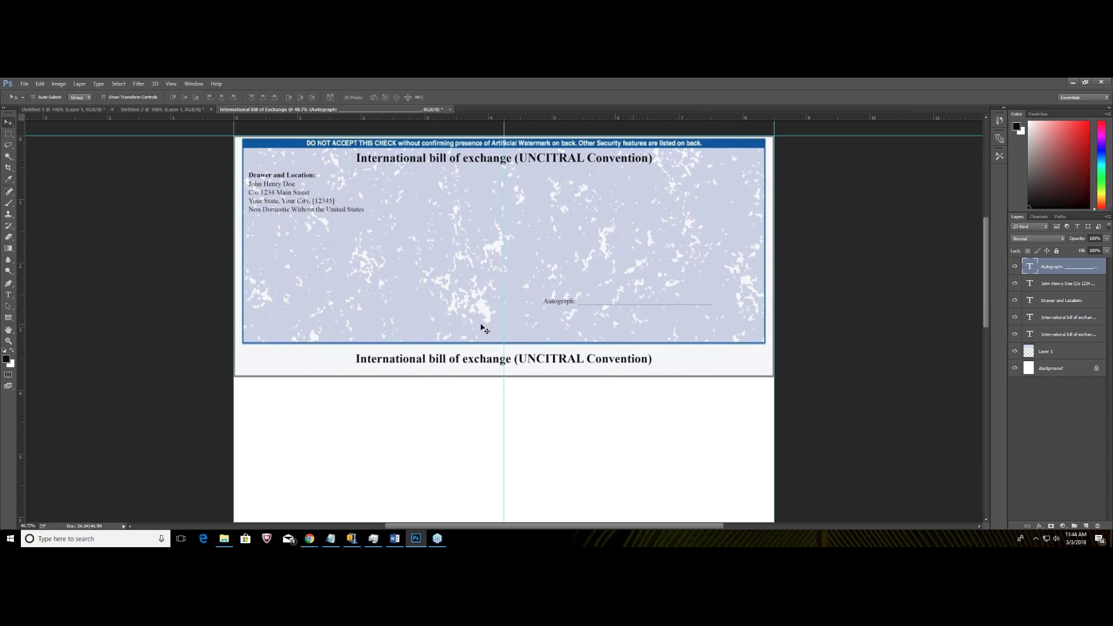
Add a separate text layer reading "Authorized Representative" below the signature line.
left_click(8, 295)
left_click(600, 317)
type("Au")
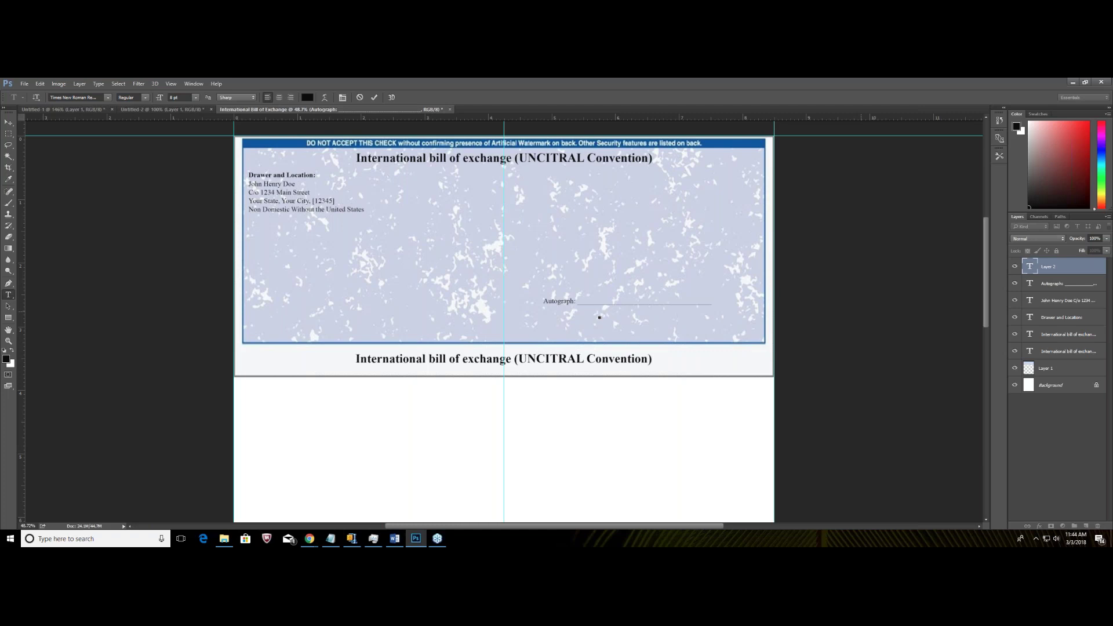
type("u")
key("BackSpace")
key("BackSpace")
type("Authorized REp")
type("sentativ")
key("BackSpace")
type("e")
Set the "Authorized Representative" caption to 6 pt and place it close beneath the middle of the signature line.
key("ctrl+a")
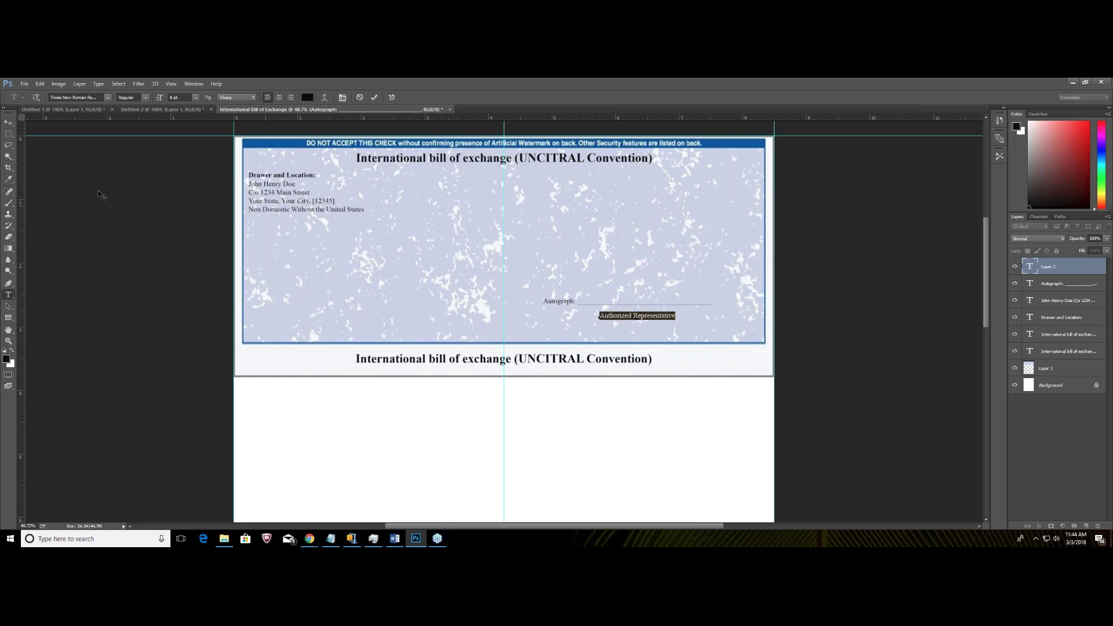
left_click(196, 97)
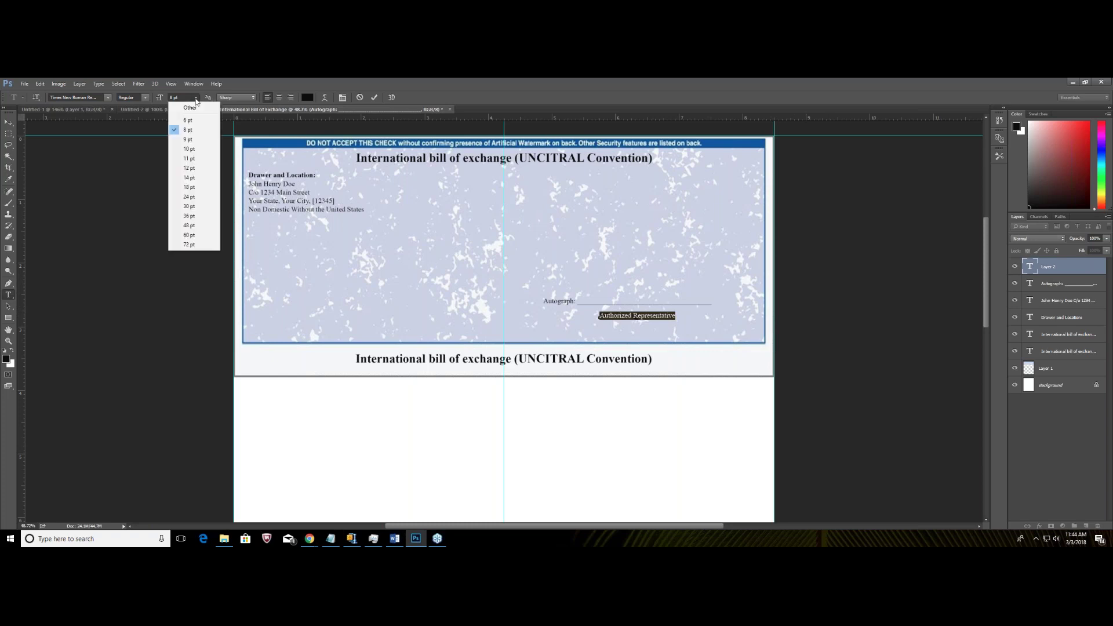
left_click(190, 121)
left_click(440, 308)
key("v")
left_click_drag(628, 318, 641, 309)
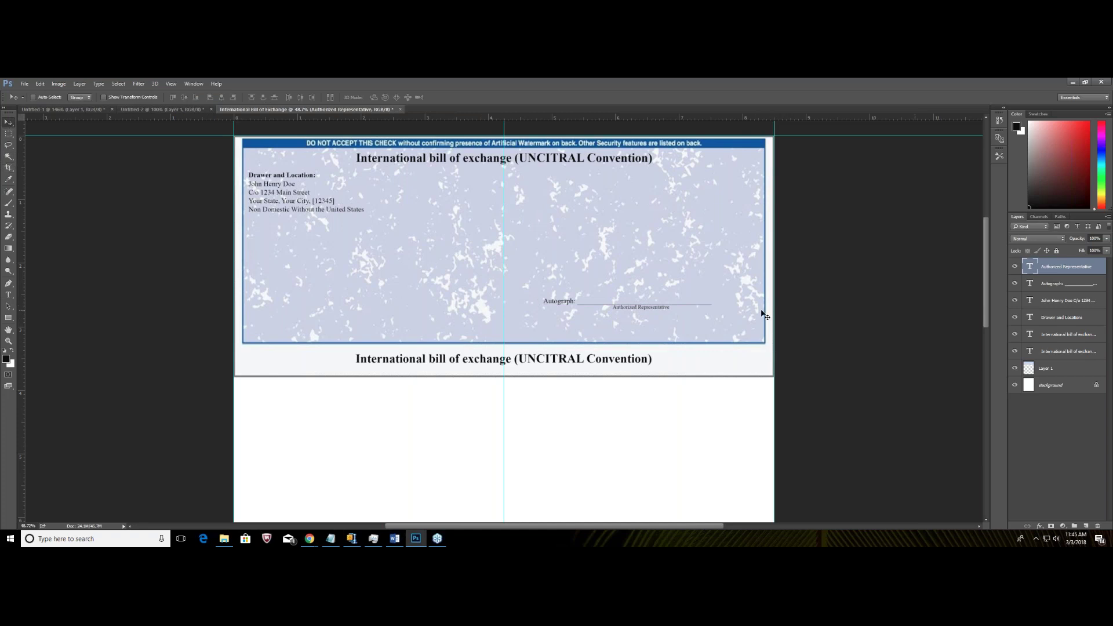
Duplicate the drawer's name and address layer and move the copy above the right part of the signature line.
left_click(9, 295)
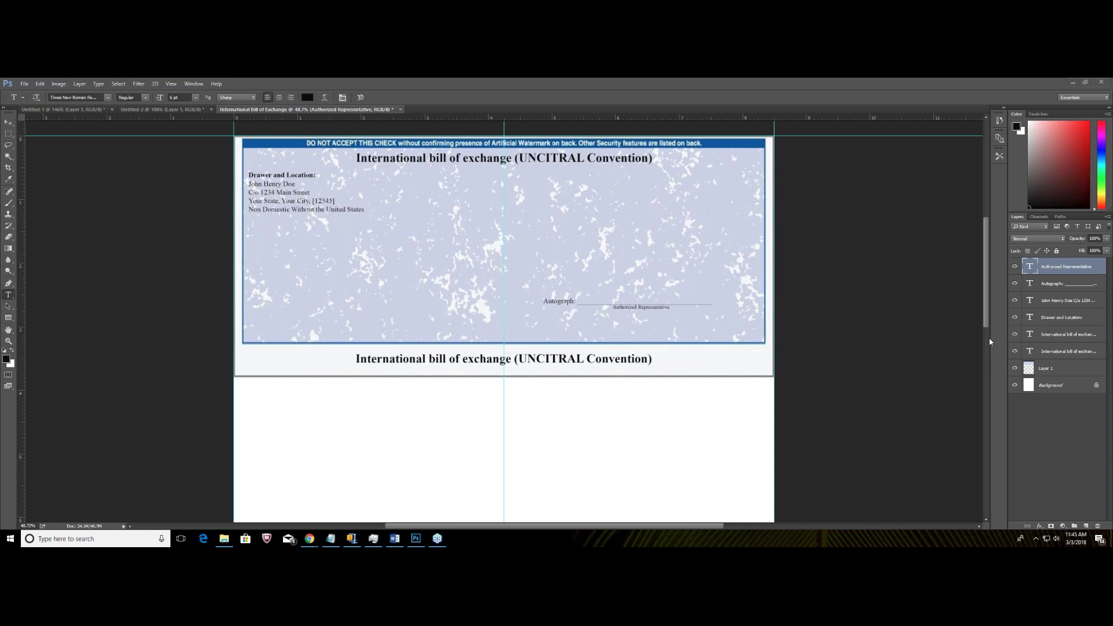
left_click(1051, 301)
left_click(1042, 302)
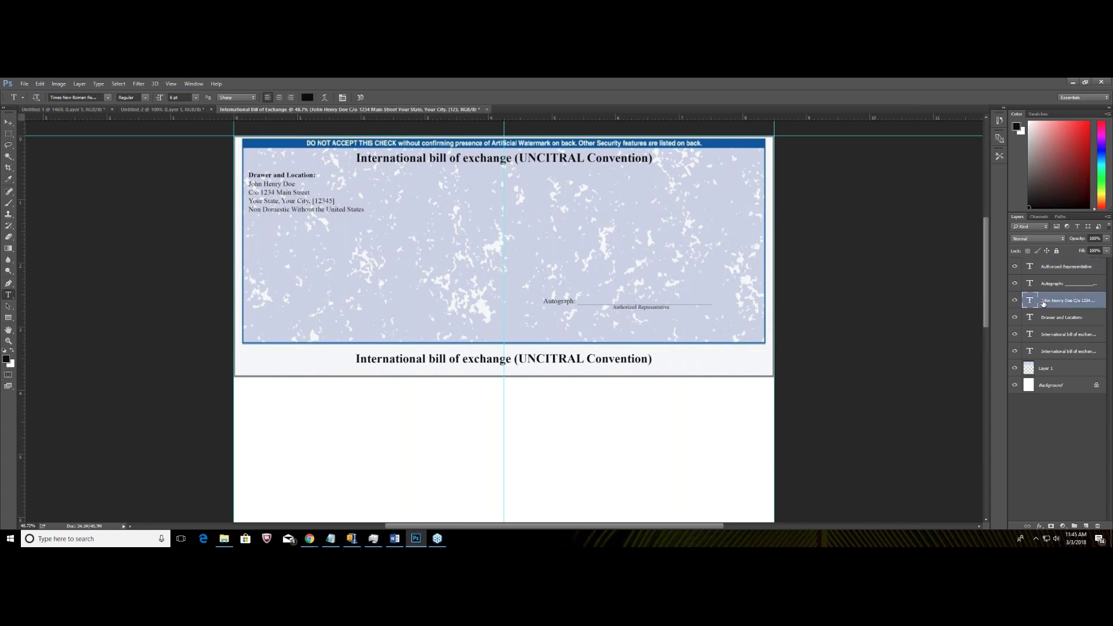
right_click(1043, 302)
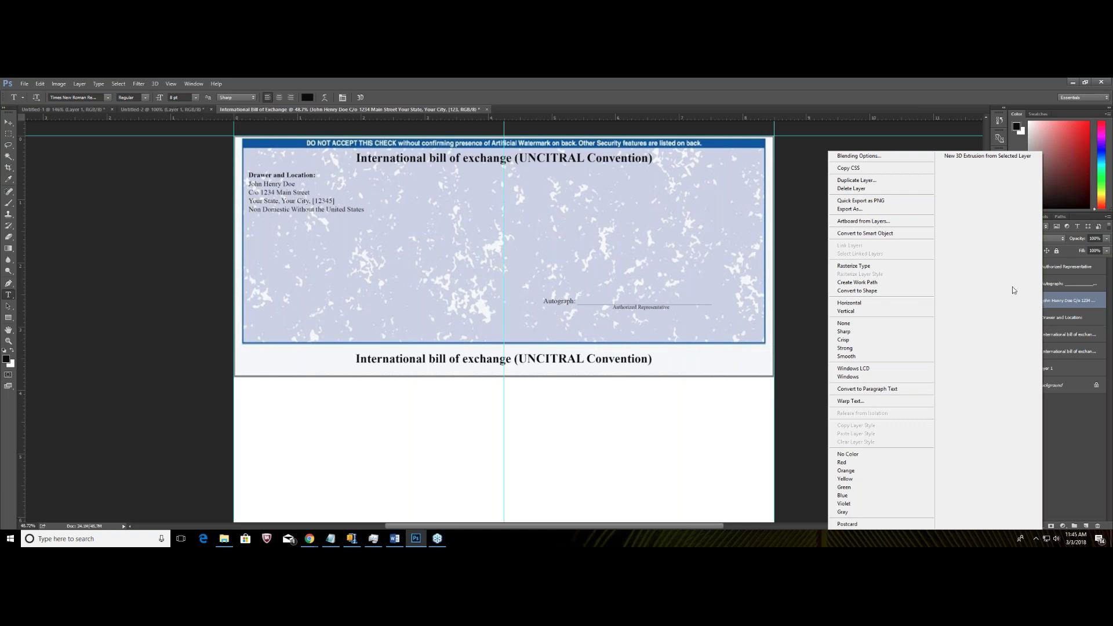
left_click(857, 180)
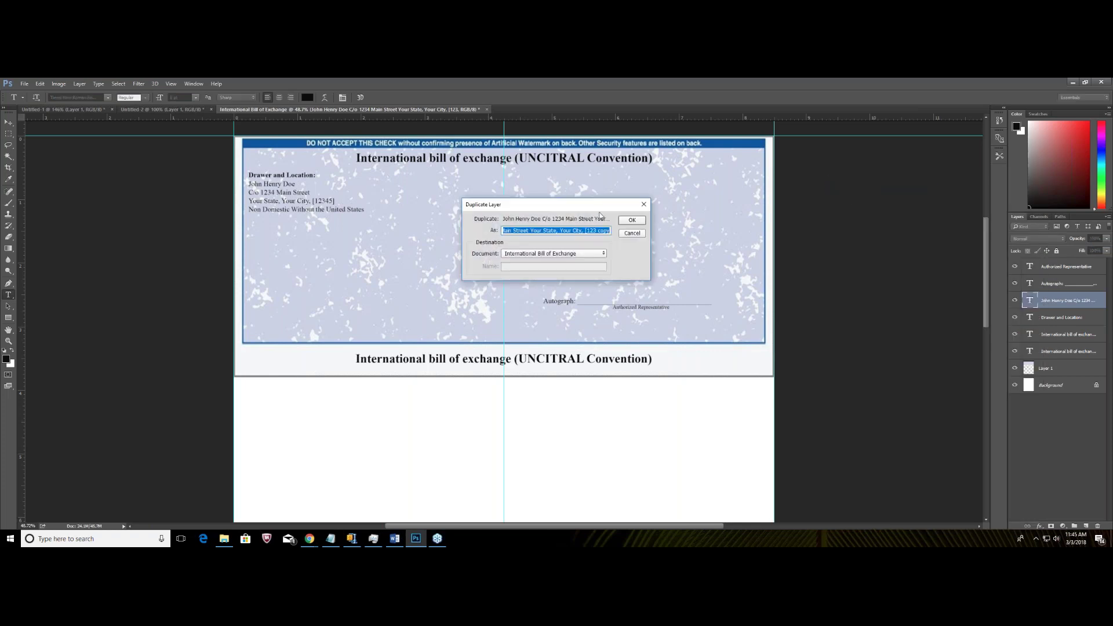
left_click(632, 220)
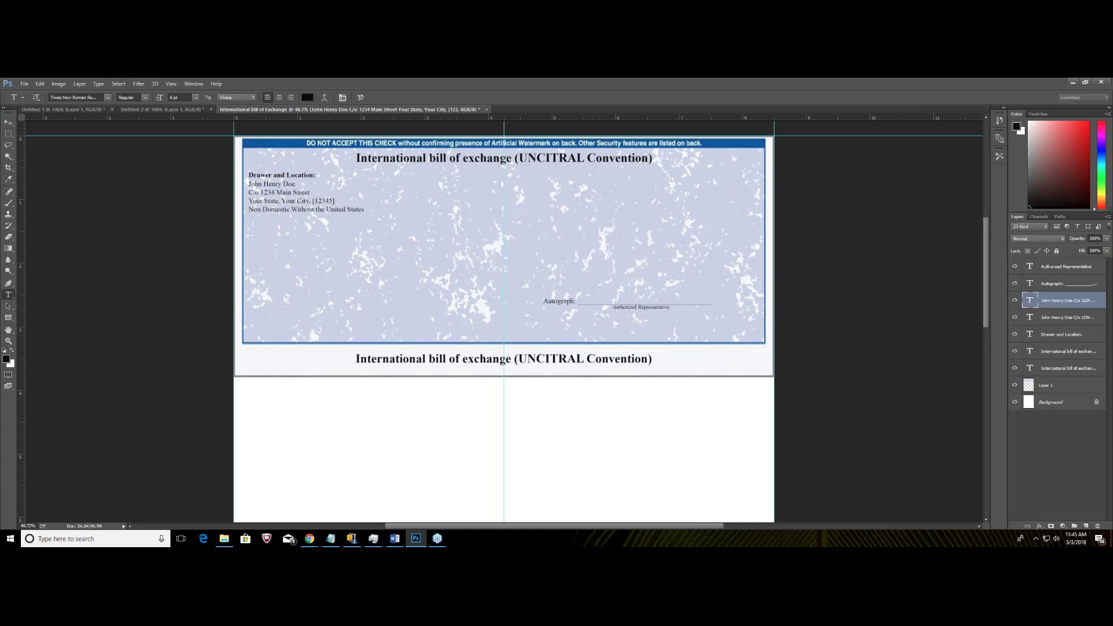
left_click(8, 121)
left_click_drag(293, 196, 674, 264)
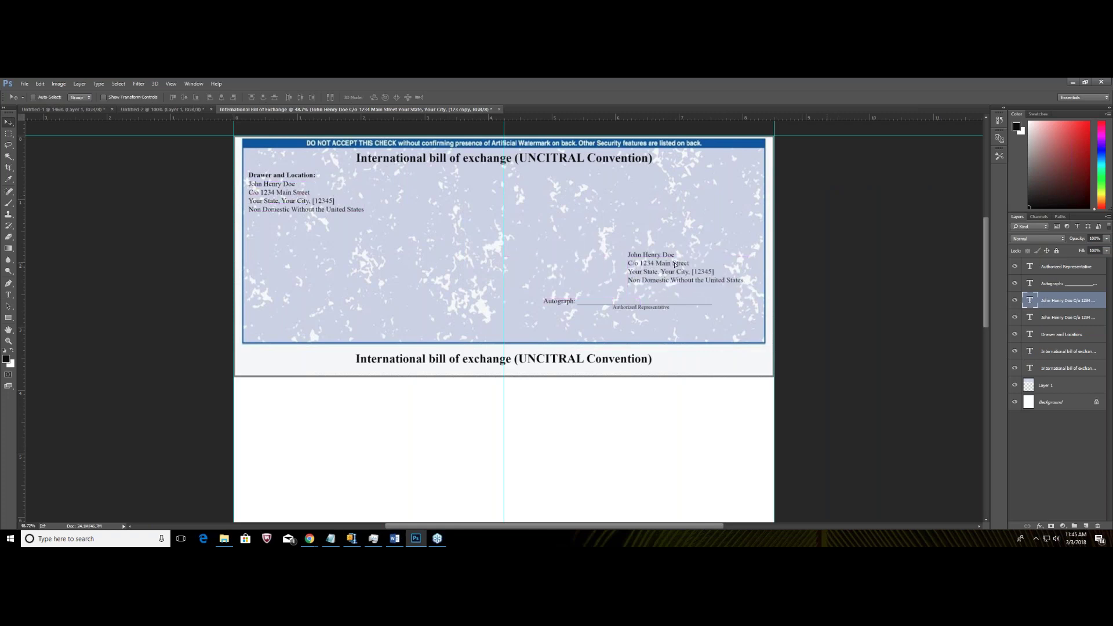
Reduce the copied name and address block's font size to 5 pt.
left_click(9, 296)
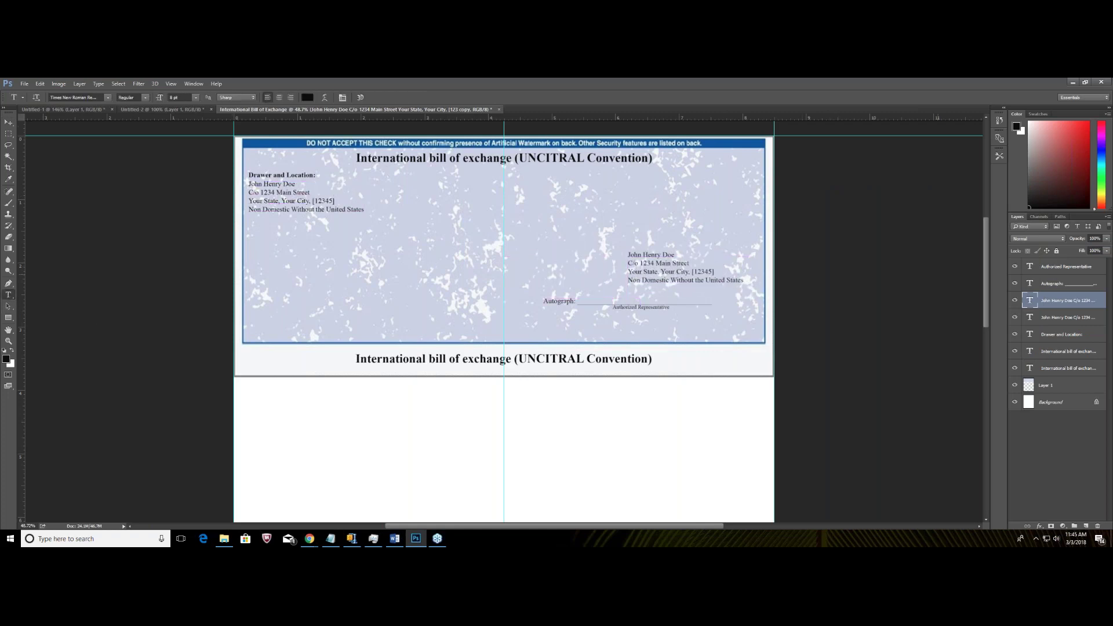
left_click_drag(741, 282, 627, 254)
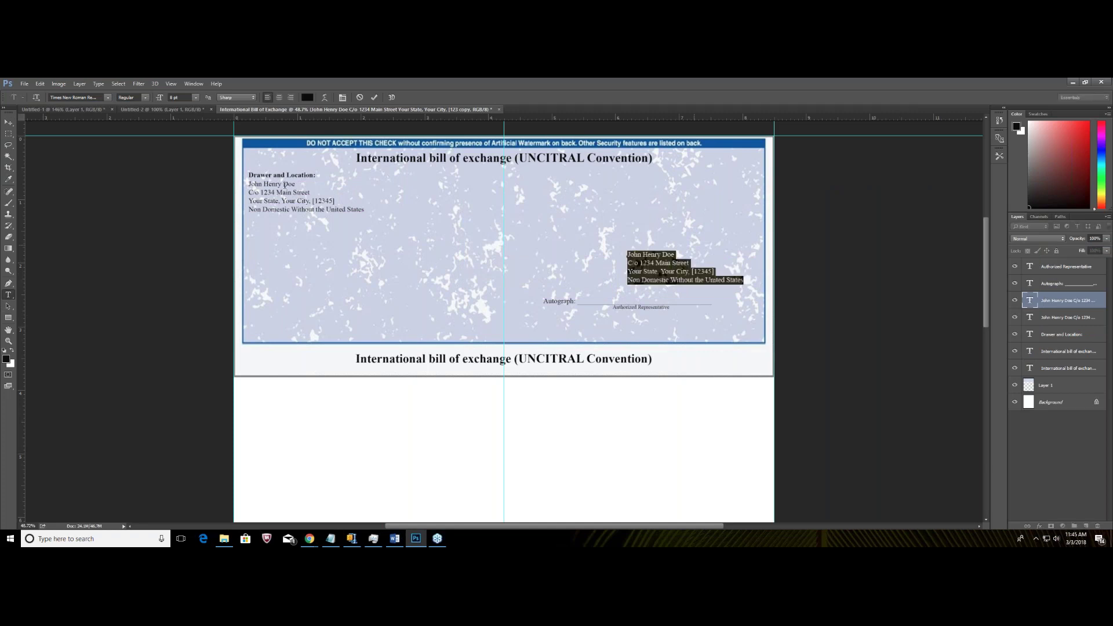
left_click(196, 97)
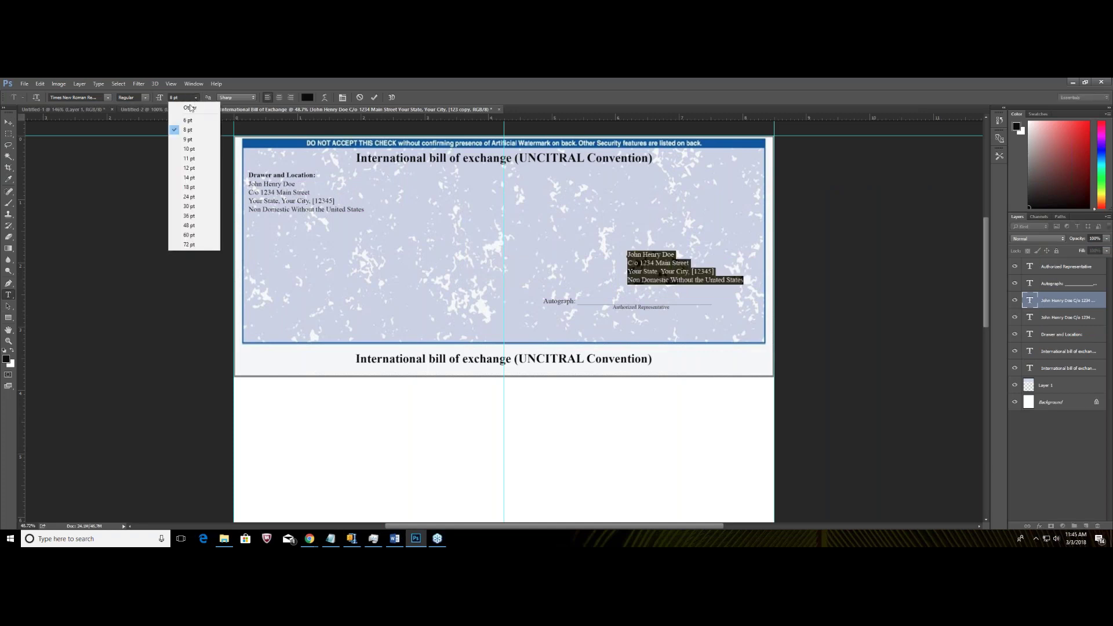
left_click(186, 121)
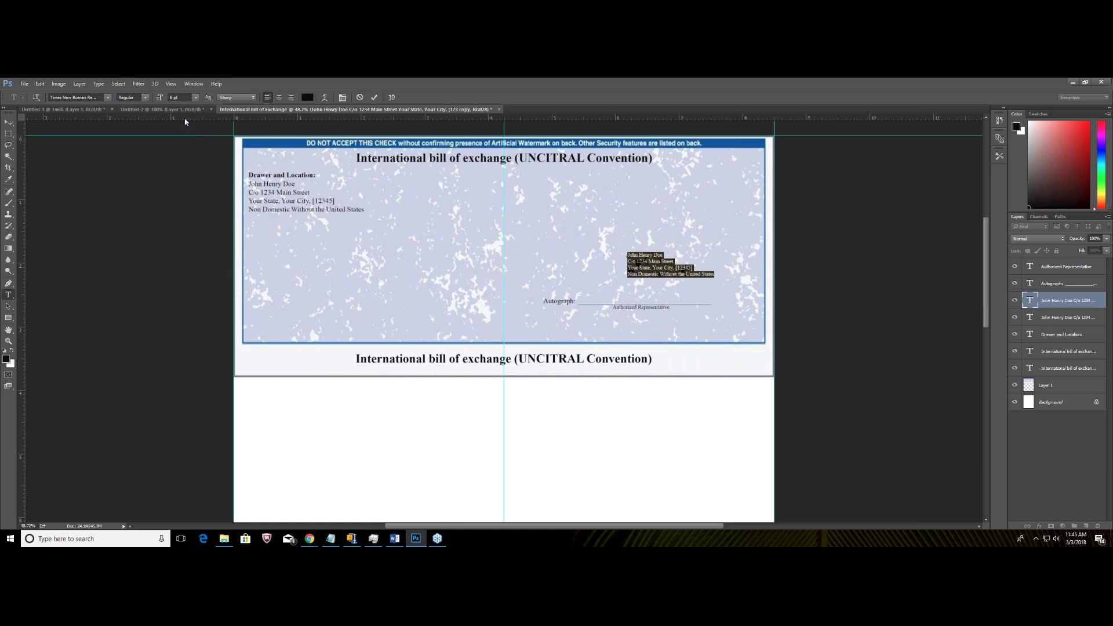
left_click(174, 97)
key("Down")
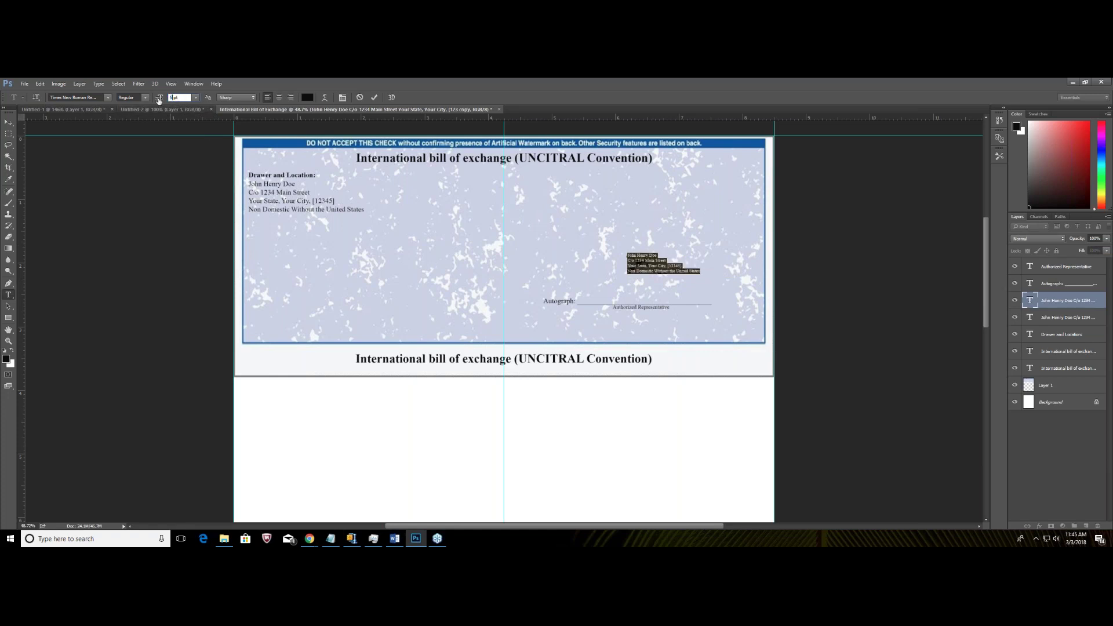
Move the small name and address block down to the right end of the signature line, inside the check's border.
left_click(8, 122)
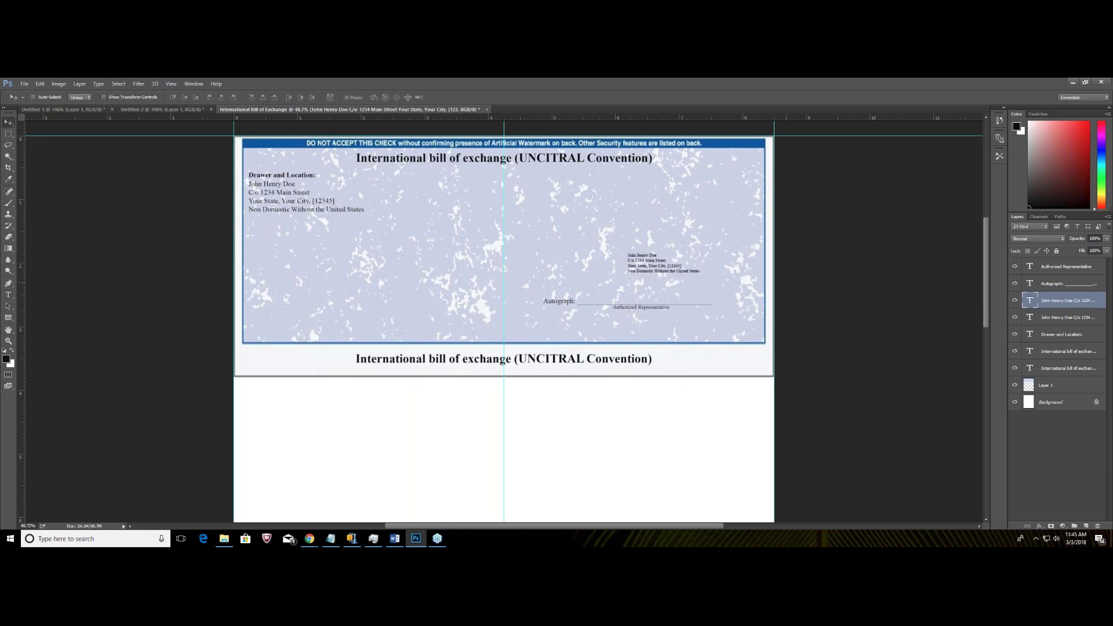
left_click_drag(671, 272, 722, 307)
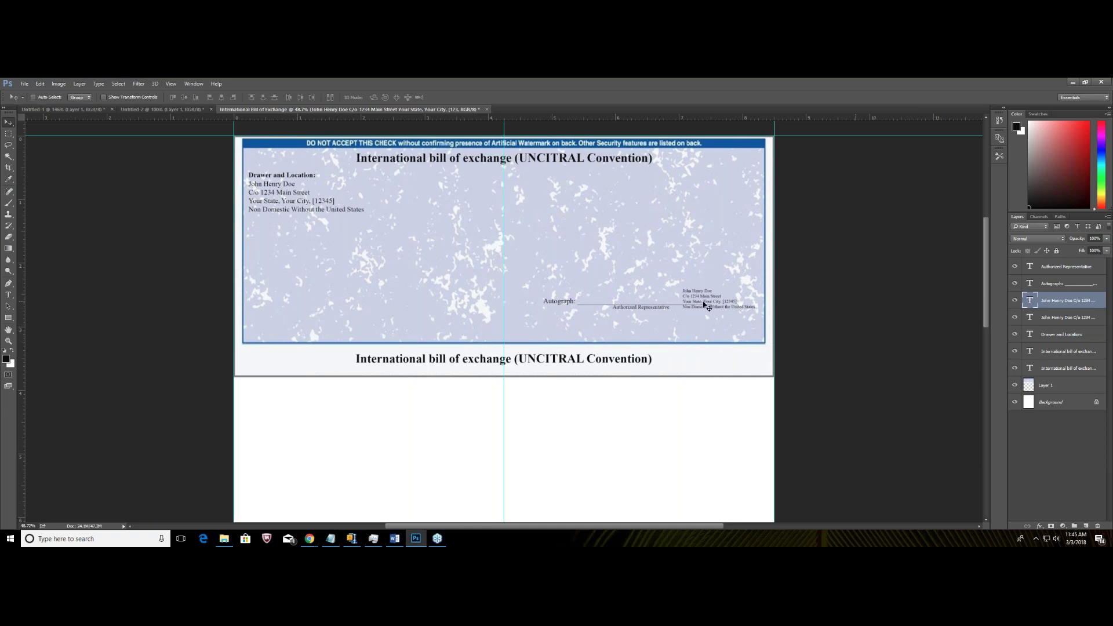
left_click_drag(705, 305, 706, 313)
Shift the "Autograph:" signature line left so it ends just before the small name and address block.
left_click(8, 294)
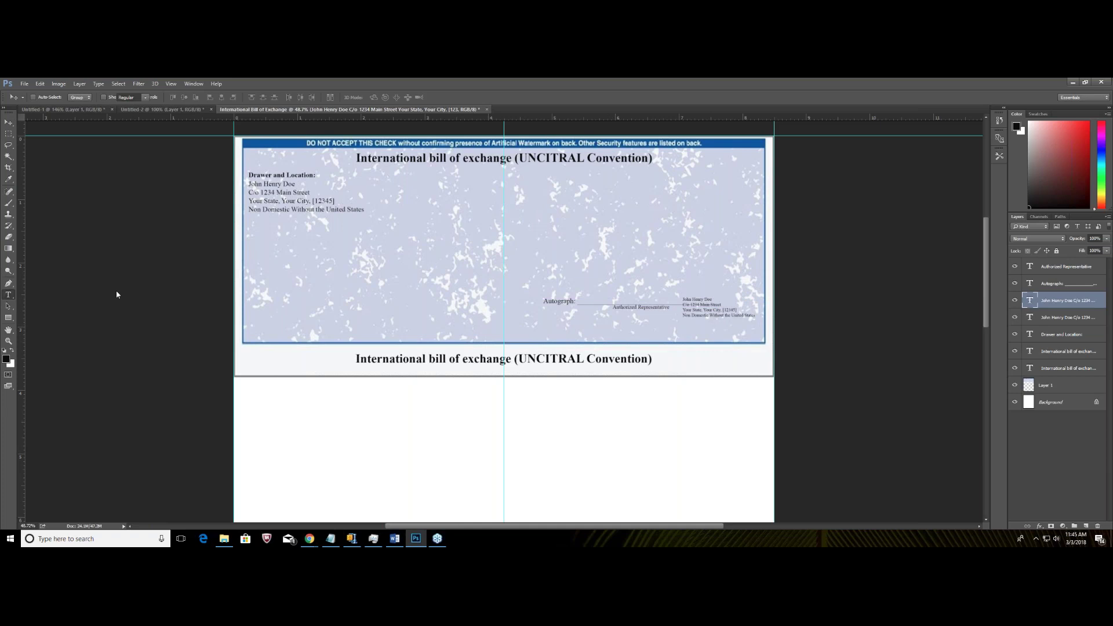
left_click(543, 301)
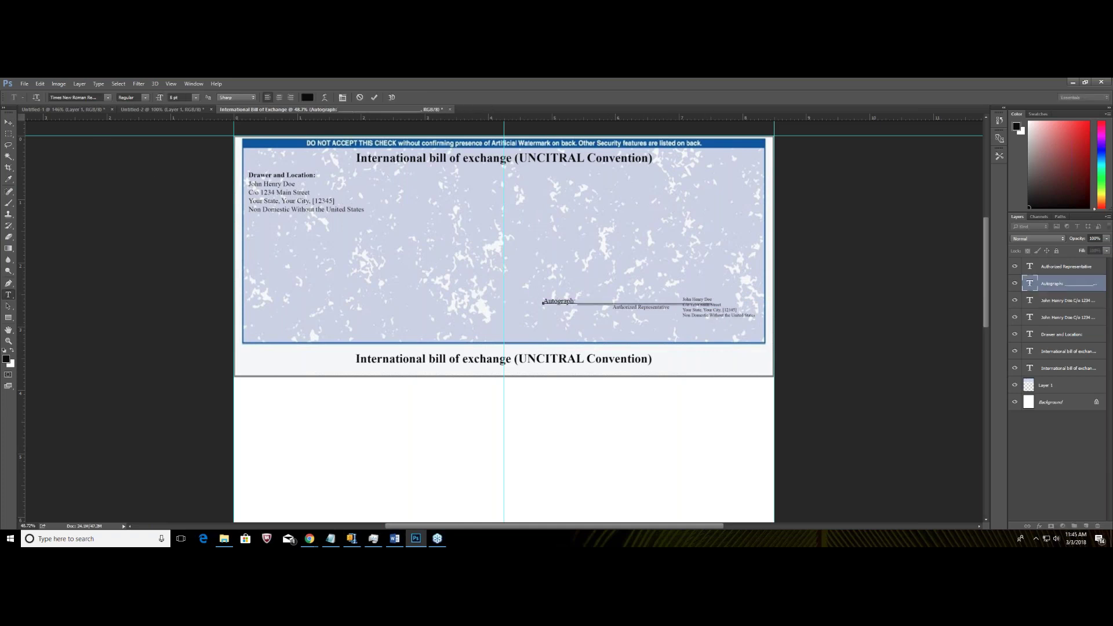
left_click(10, 120)
left_click_drag(561, 303, 537, 300)
Move the "Authorized Representative" caption slightly left so it sits centred under the signature line.
left_click(8, 295)
left_click(634, 305)
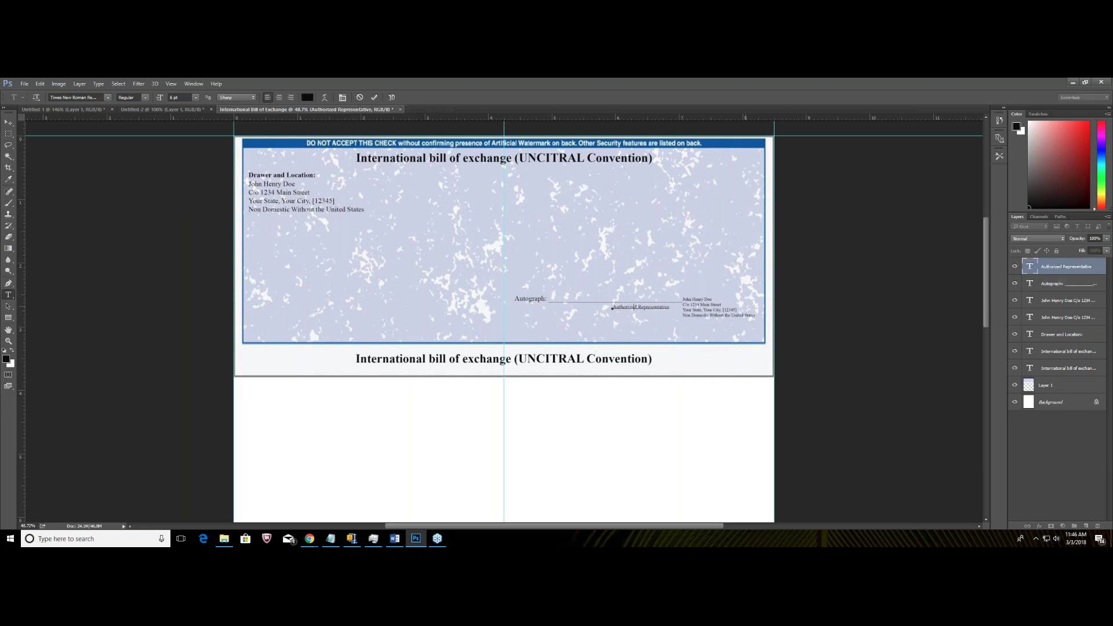
key("Escape")
key("v")
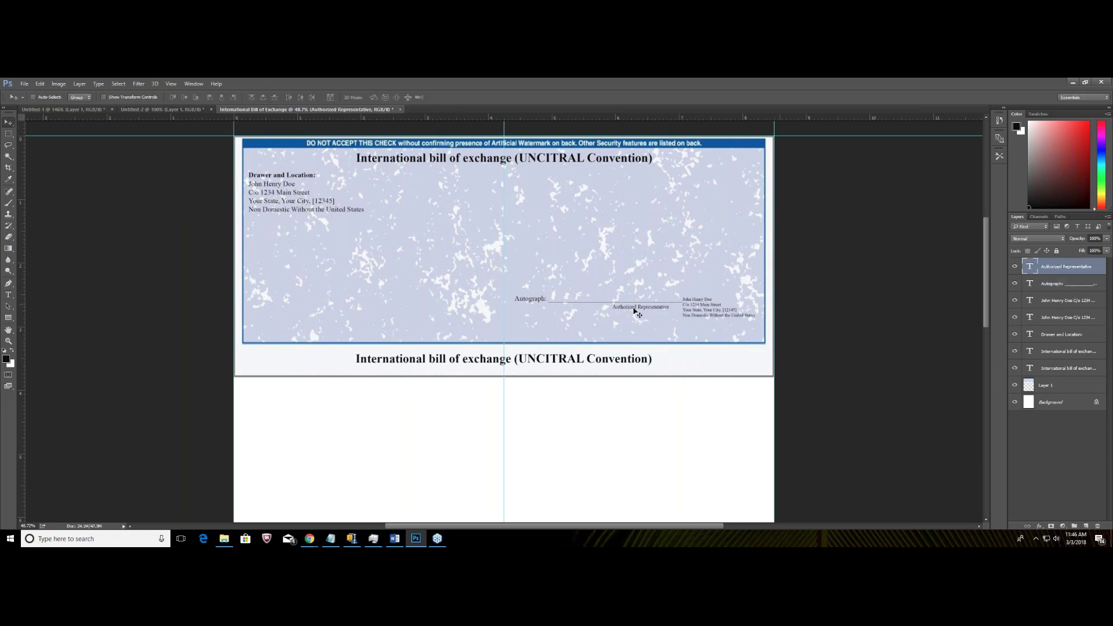
left_click_drag(636, 307, 613, 309)
Check the places required by Article 2 of the UNCITRAL convention PDF against the bill's layout, then return to the full-size Photoshop canvas.
left_click(1085, 81)
left_click(334, 184)
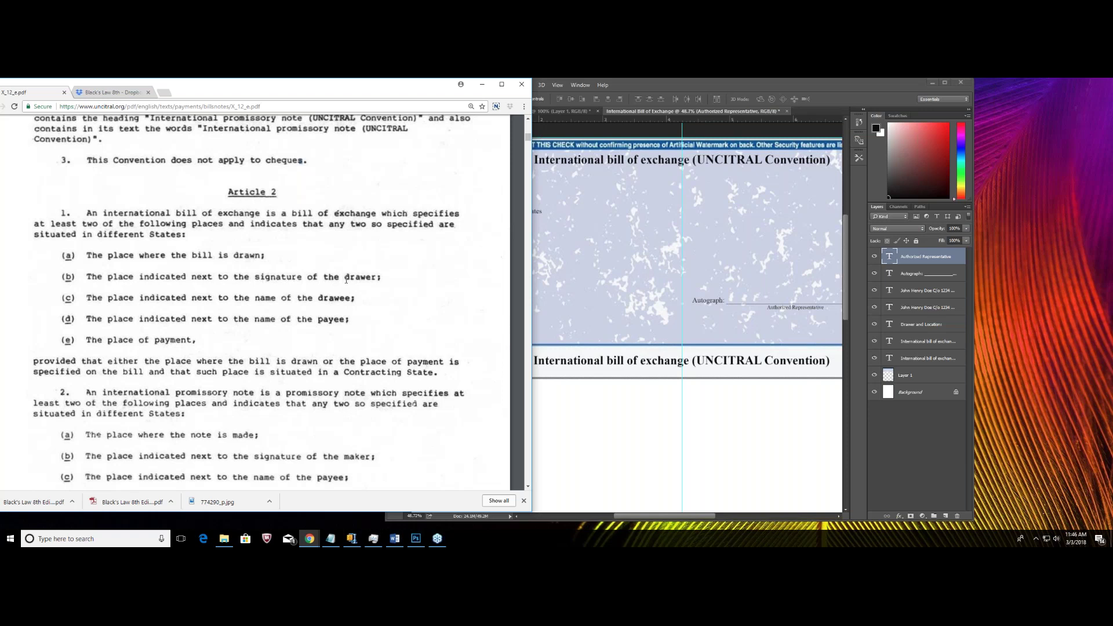
left_click(569, 223)
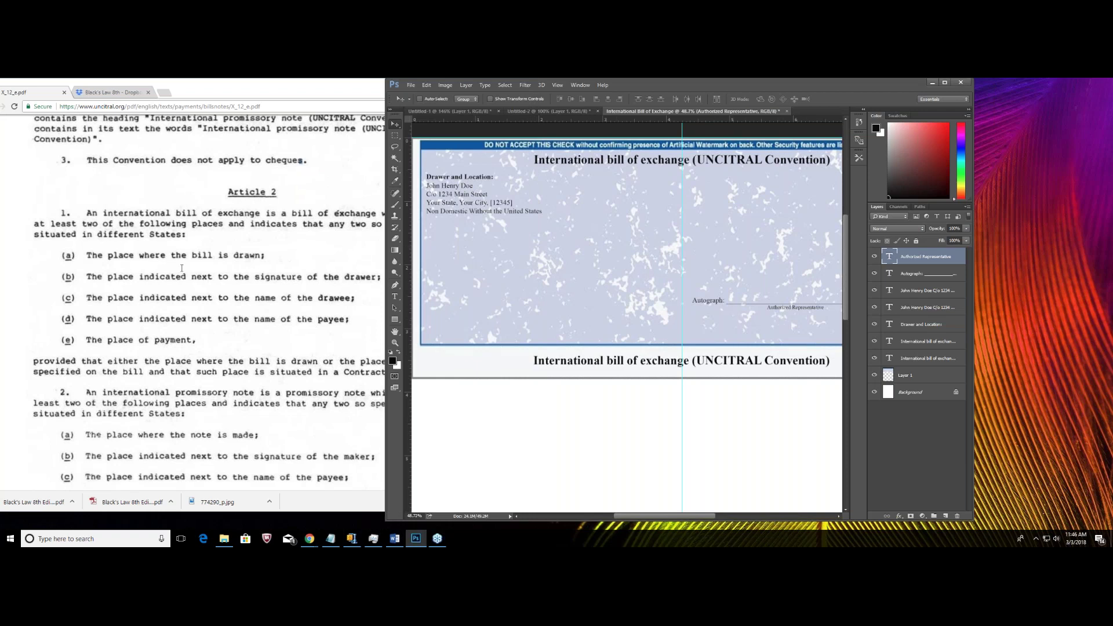
left_click(264, 266)
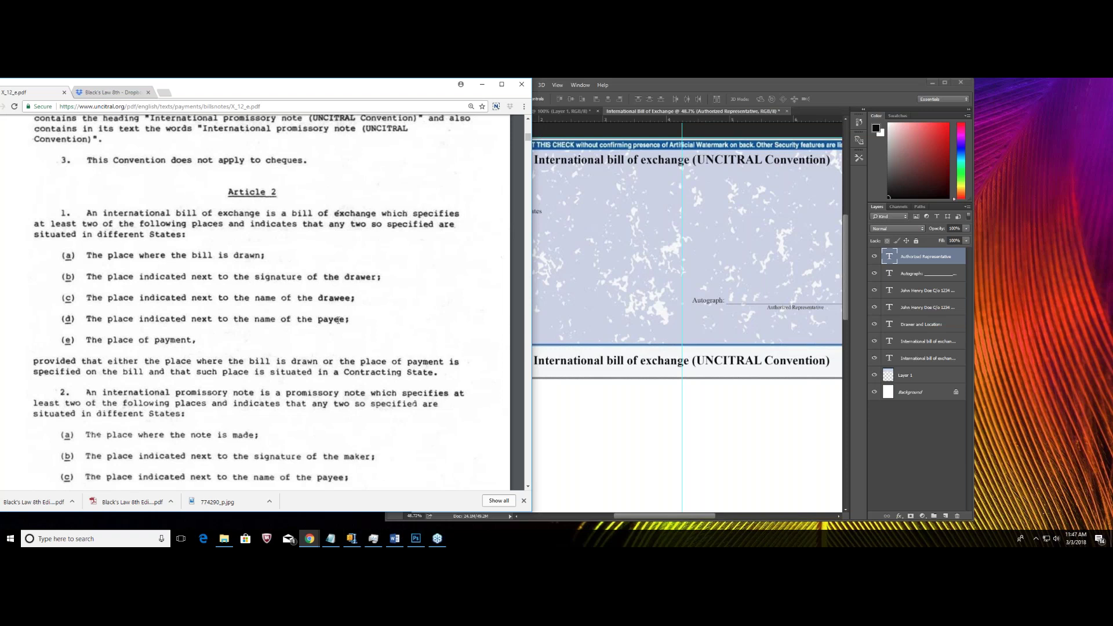
left_click(633, 147)
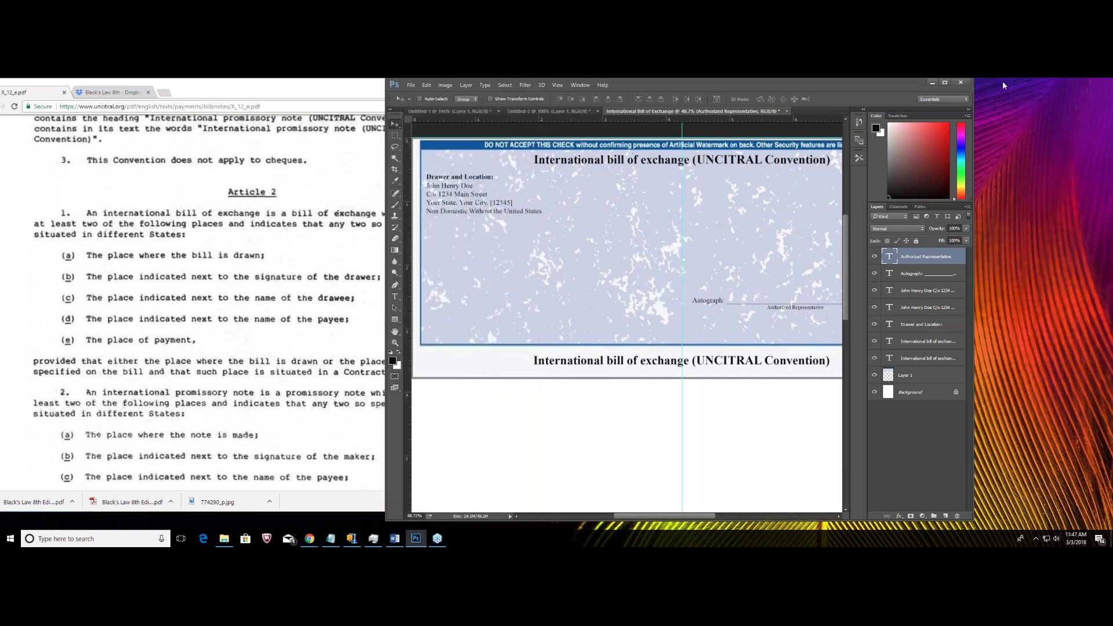
left_click(946, 83)
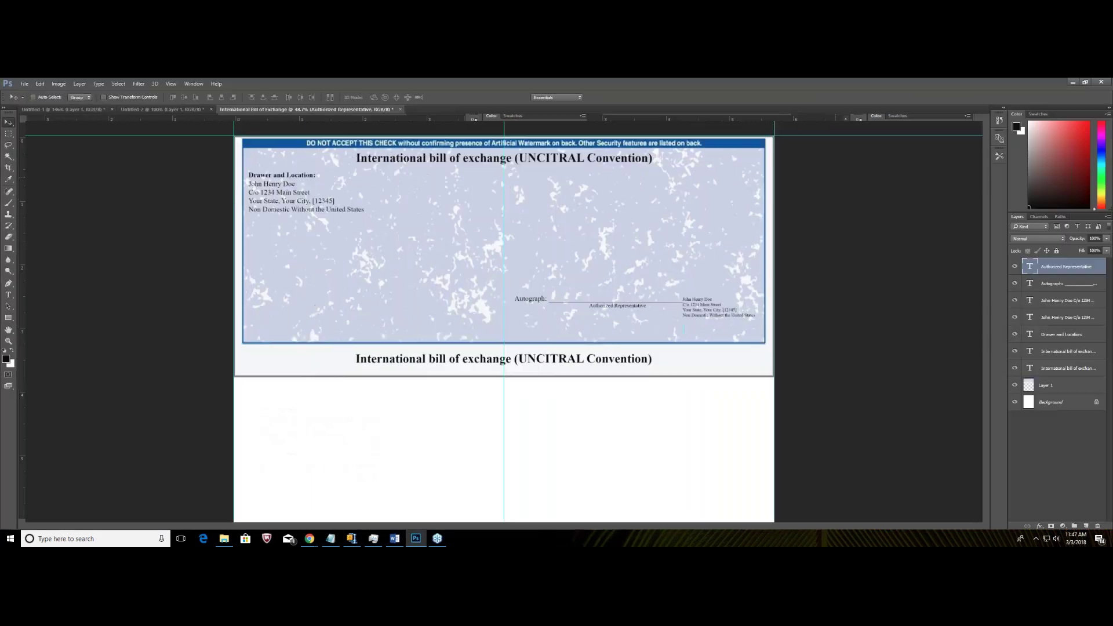
Add the text "Pay to the Order Of:" at 11 pt below the drawer's address and align it with that block's left edge.
left_click(8, 294)
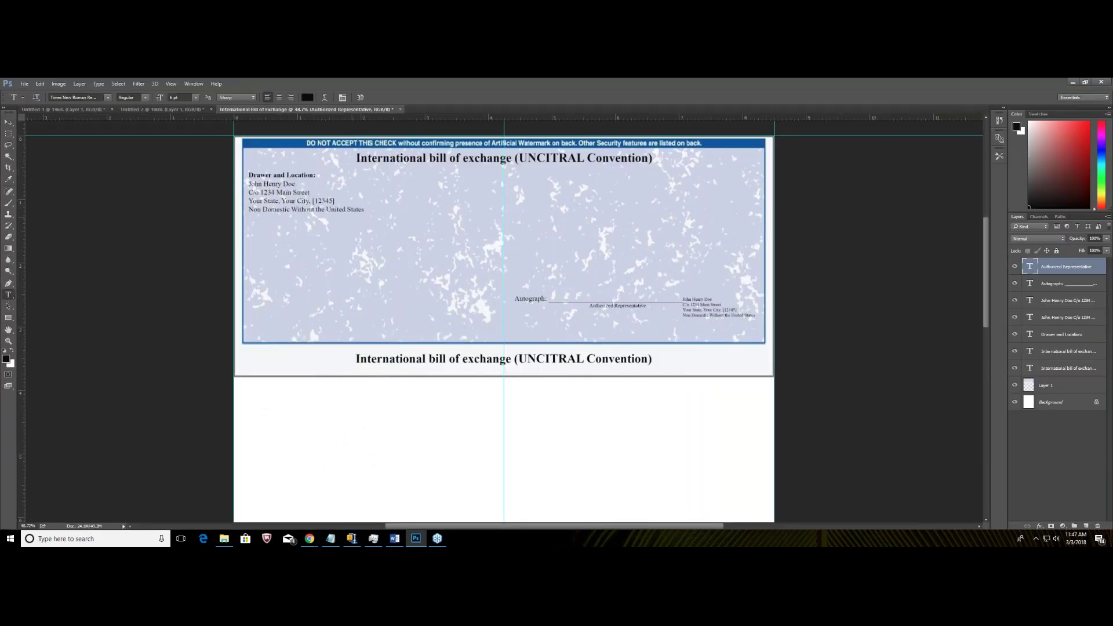
left_click(263, 228)
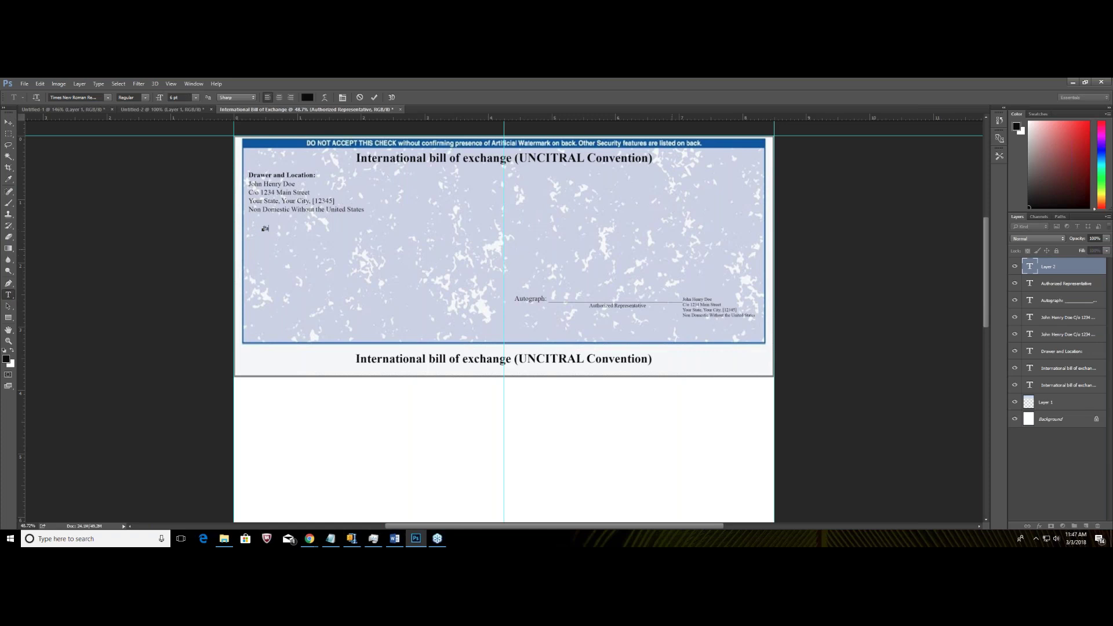
type("Pay to the Order Of")
key("ctrl+a")
left_click(196, 98)
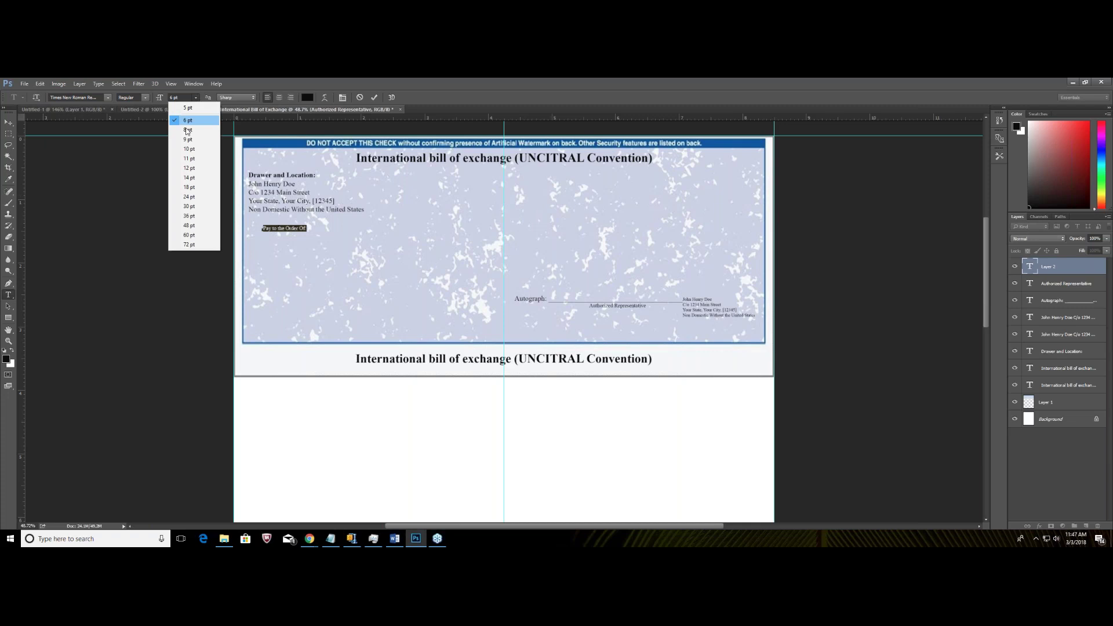
left_click(189, 186)
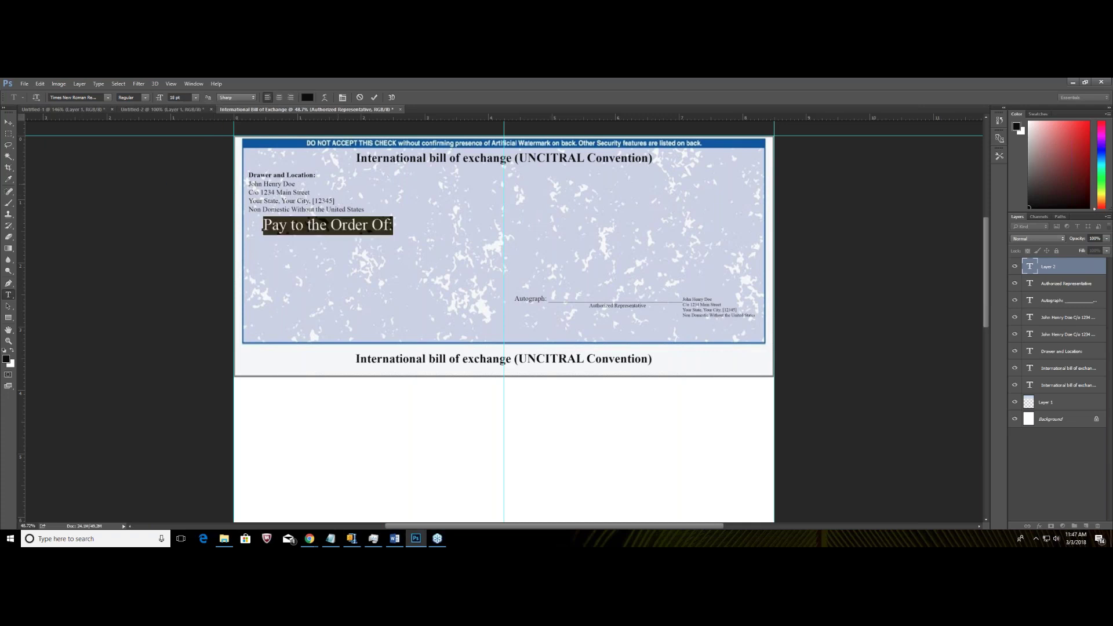
left_click(196, 97)
left_click(186, 159)
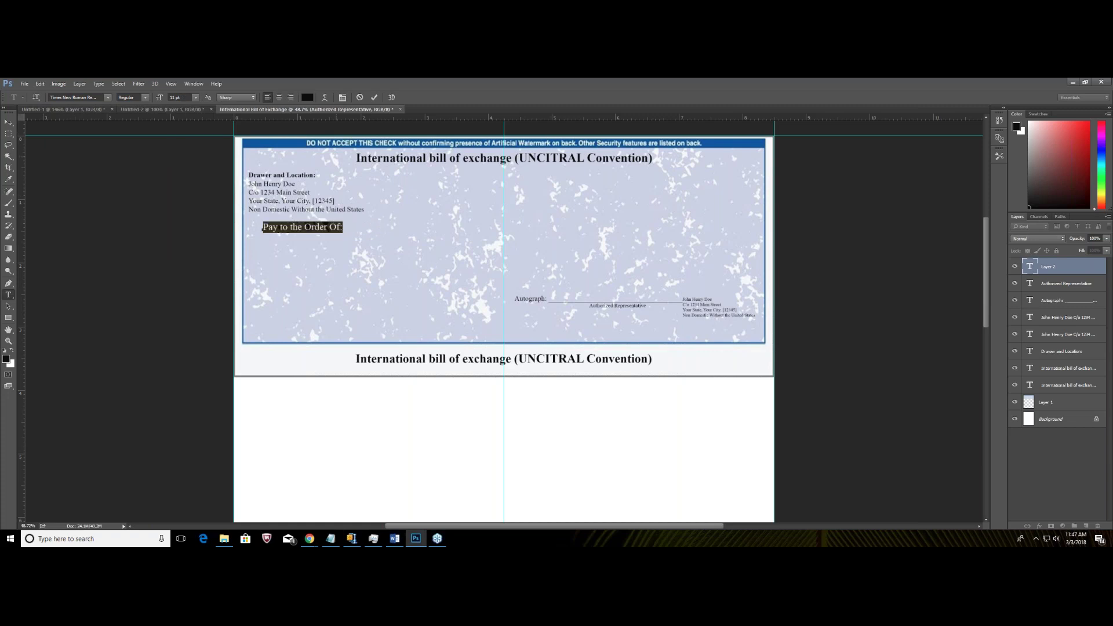
left_click(12, 123)
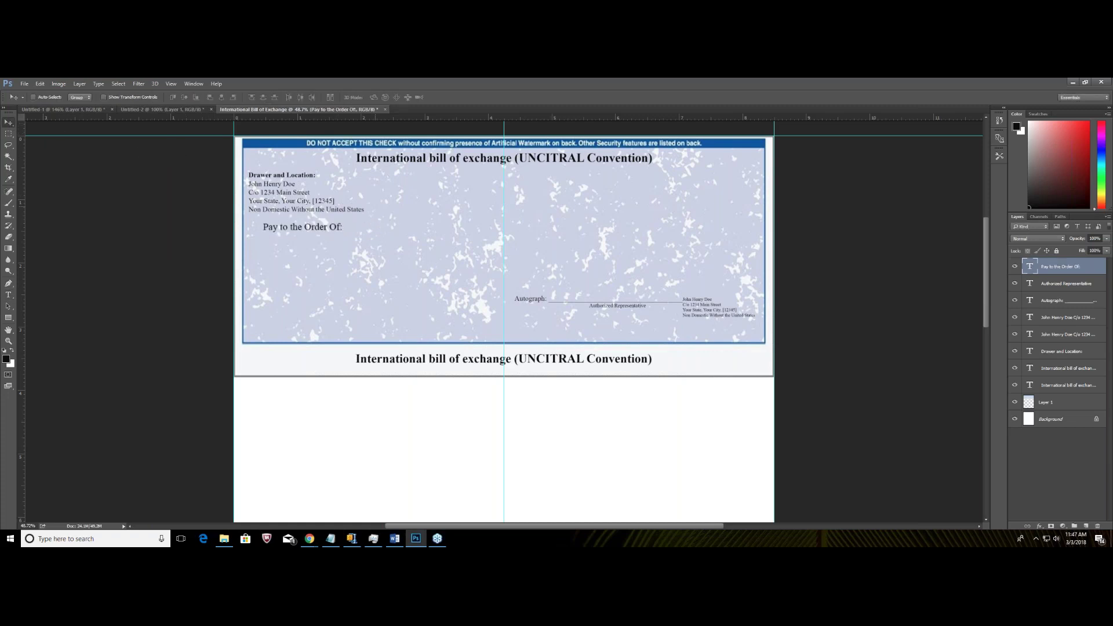
mouse_move(293, 226)
left_mouse_down()
mouse_move(277, 242)
mouse_move(280, 230)
left_mouse_up()
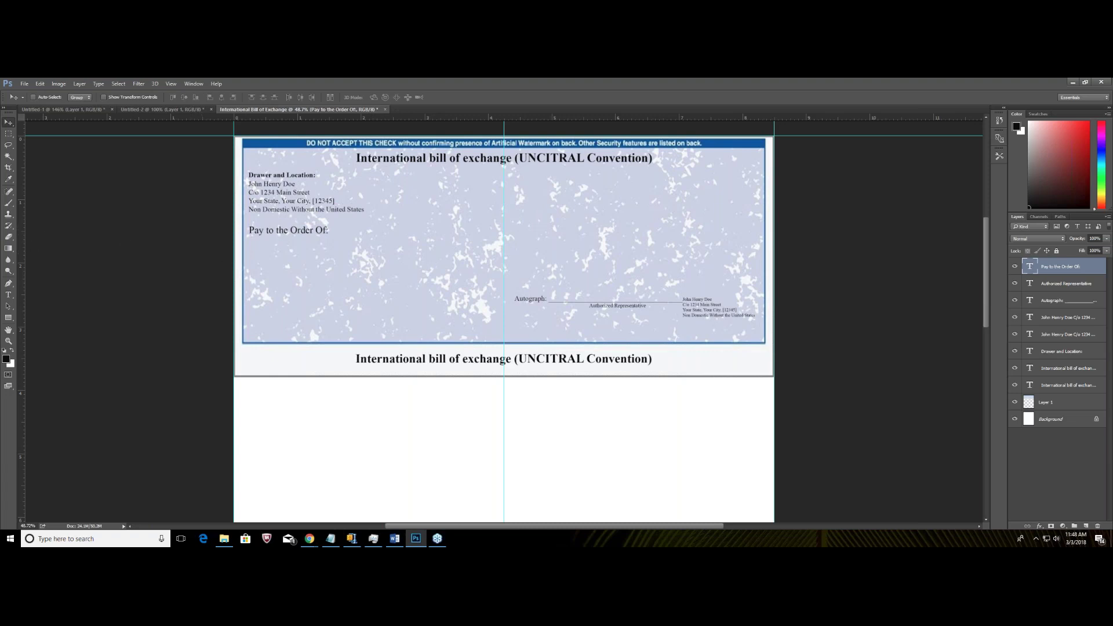
Capitalize "To" and "The" in the payee label and break it into two lines, "Pay To The" and "Order Of:".
left_click(9, 296)
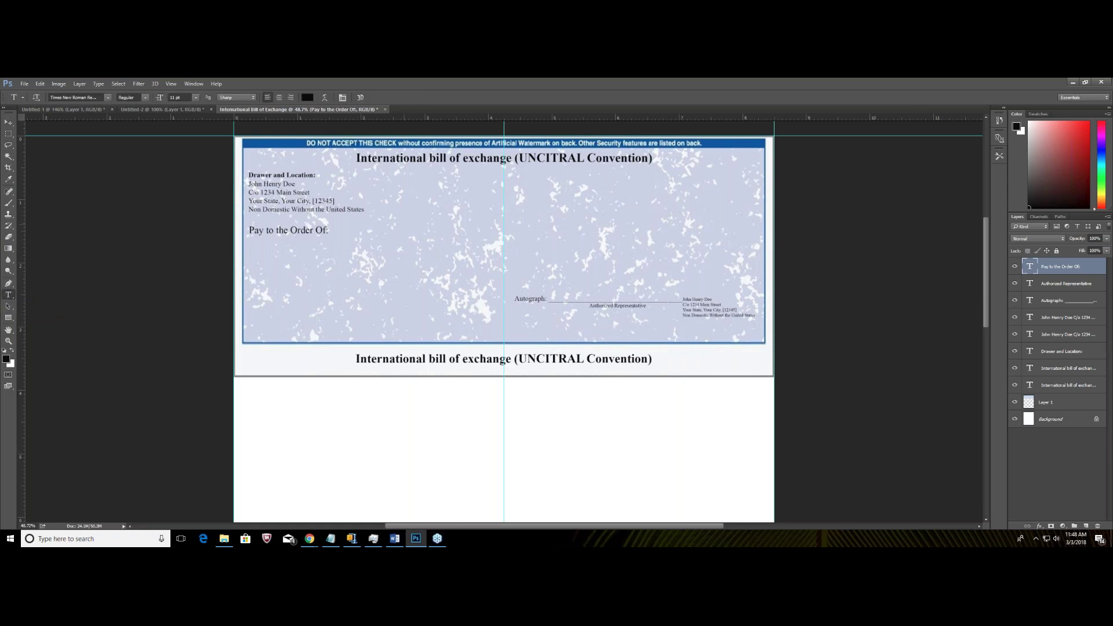
left_click(269, 230)
scroll(493, 255, "down", 1)
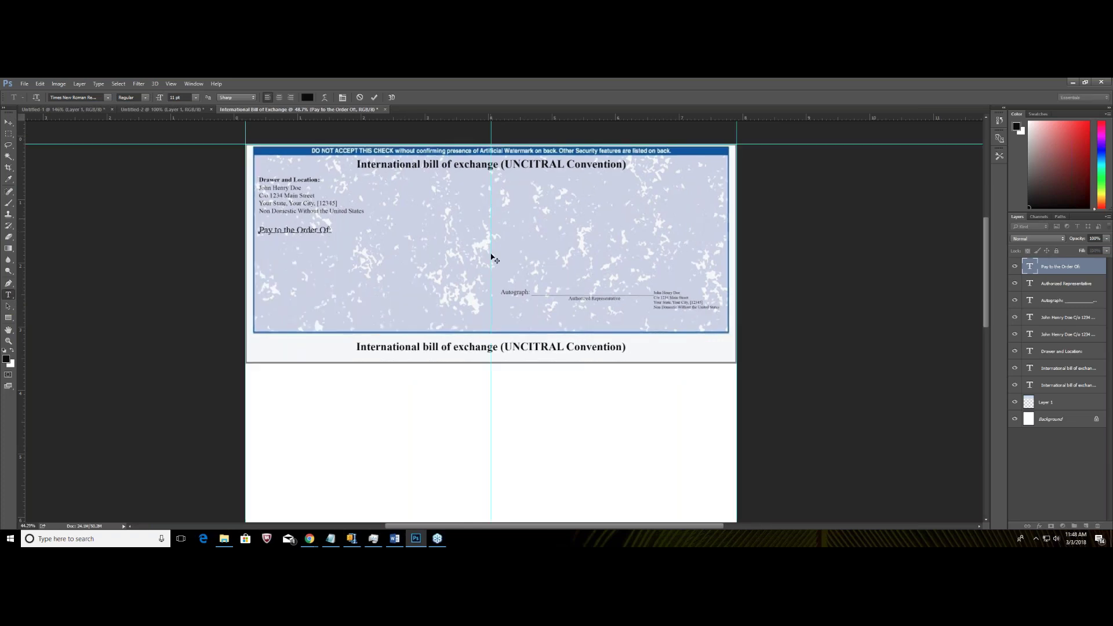
type("T")
key("BackSpace")
type("T")
left_click(305, 229)
key("Return")
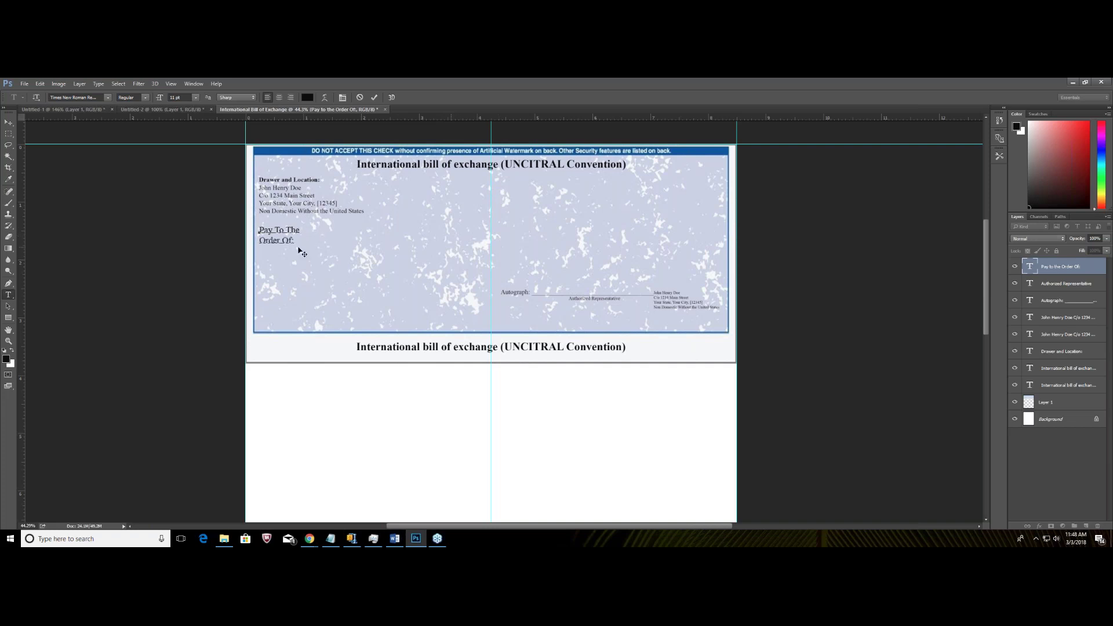
Set the font size of the two-line "Pay To The Order Of:" label to 9 pt.
key("ctrl+a")
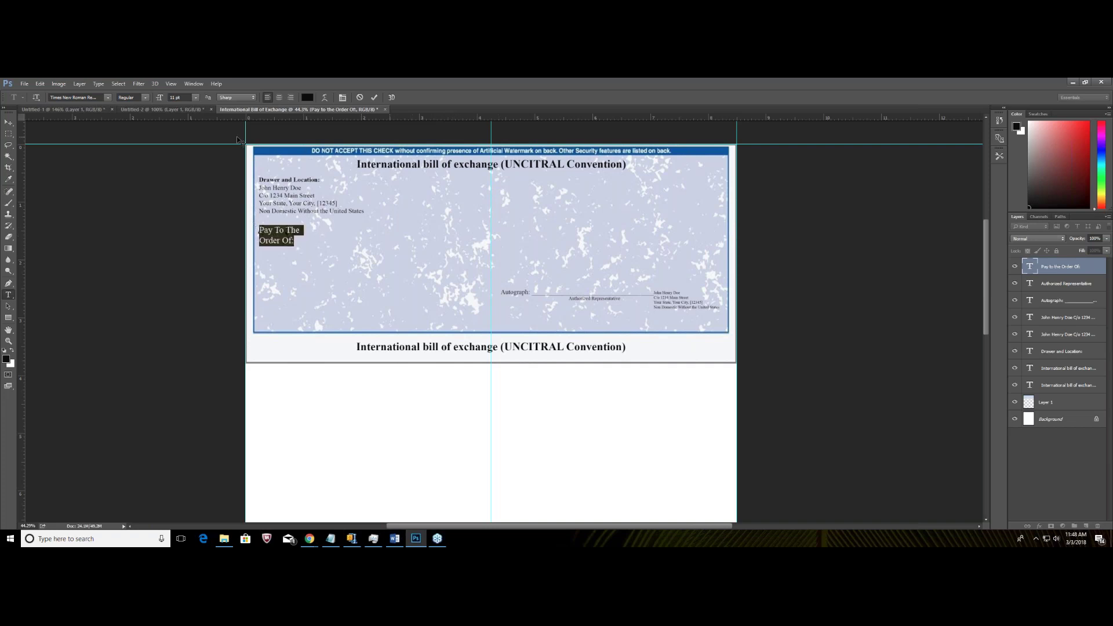
left_click(196, 100)
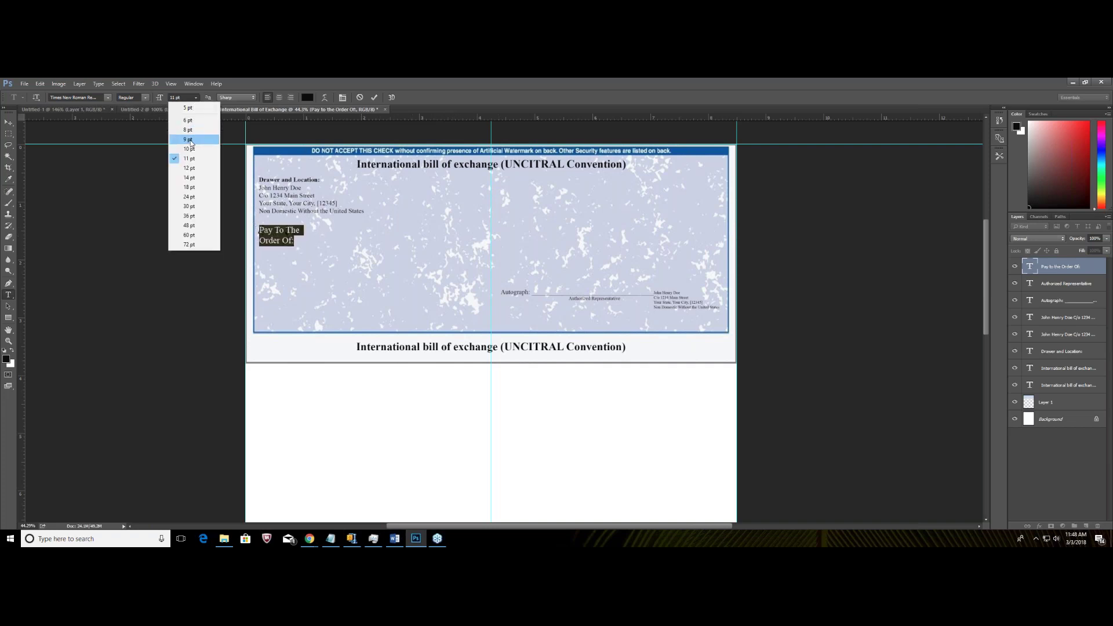
left_click(193, 131)
left_click(9, 122)
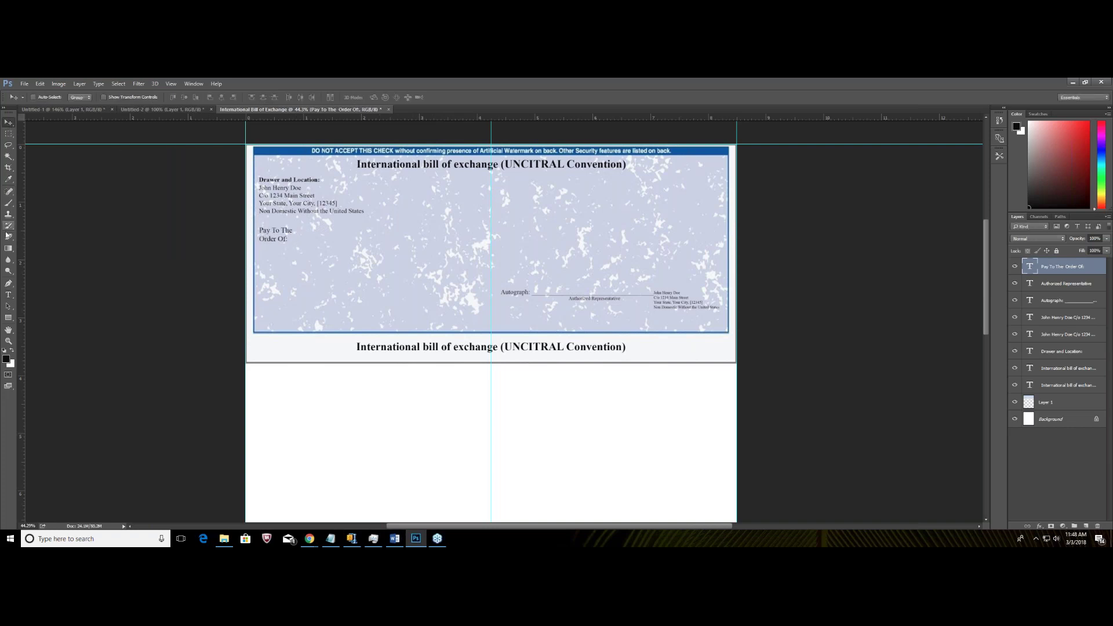
Make the whole "Pay To The Order Of:" label bold.
left_click(8, 295)
left_click(276, 234)
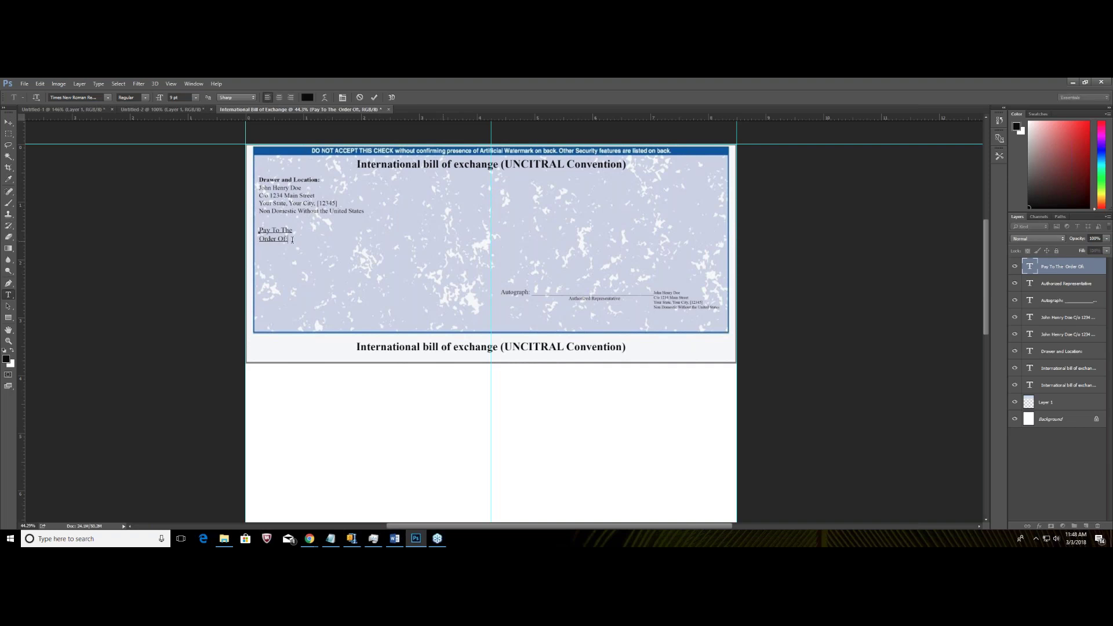
key("ctrl+a")
left_click(145, 97)
left_click(139, 121)
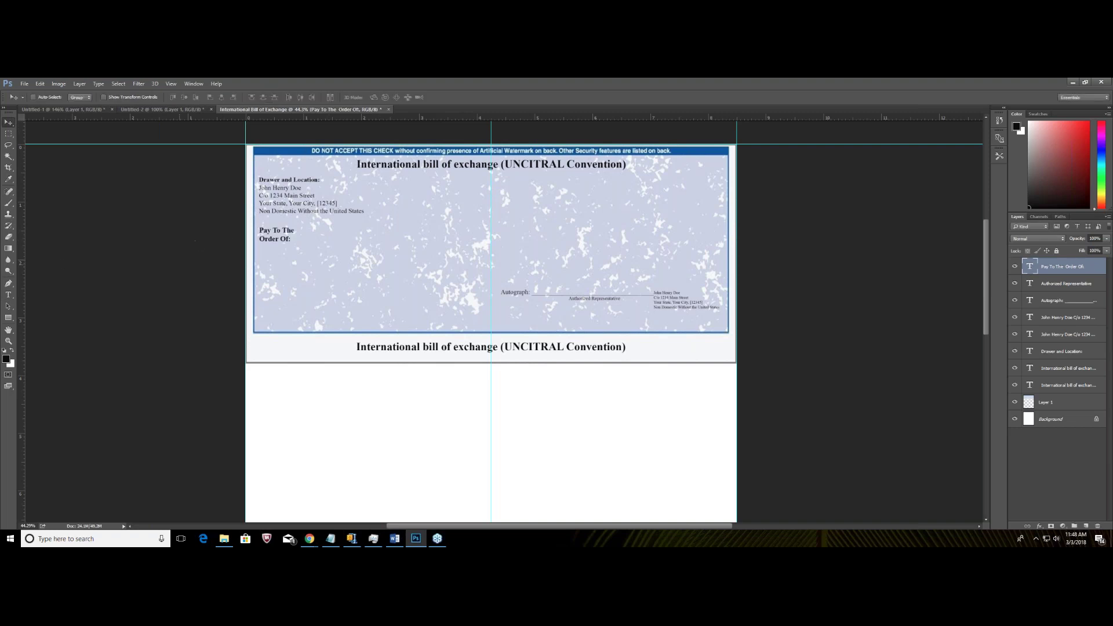
key("ctrl+Return")
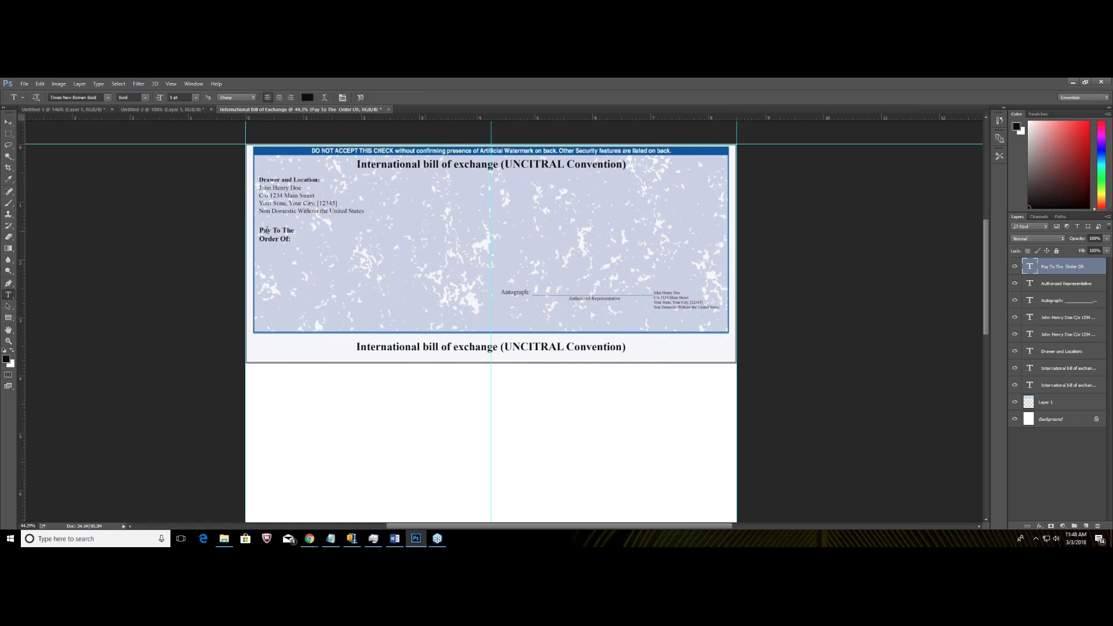
Enlarge the initial "P" of the "Pay To The Order Of:" label to 14 pt and nudge the label slightly up.
left_click(263, 230)
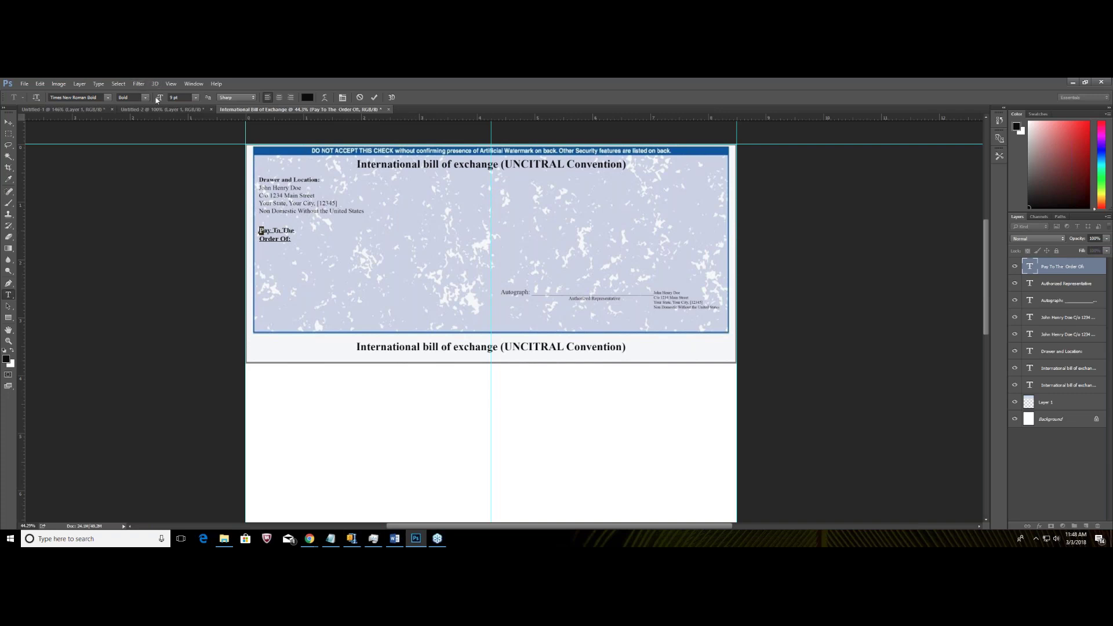
left_click(196, 97)
left_click(188, 174)
left_click(9, 122)
left_click_drag(286, 241, 284, 239)
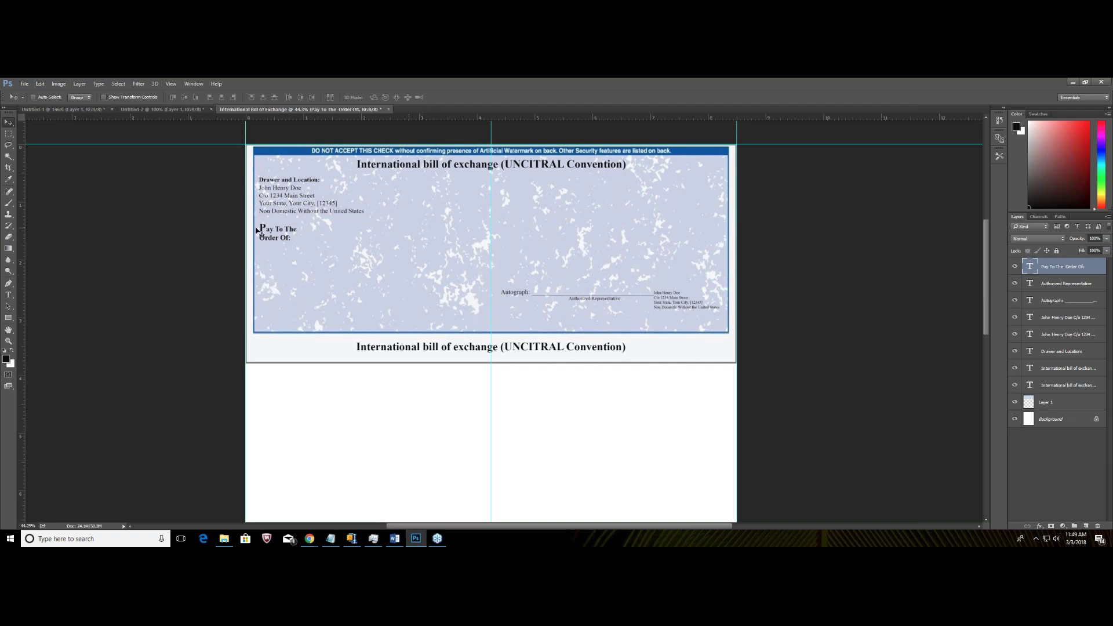
Extend "Order Of:" with a long underscore line for the payee, ending just before the vertical centre guide.
left_click(9, 295)
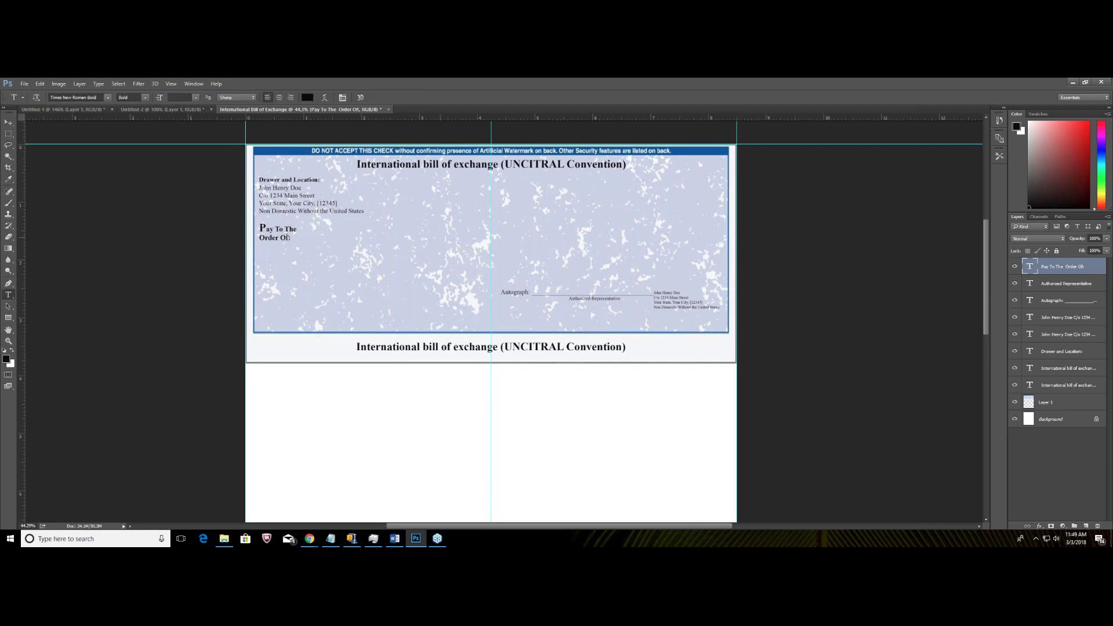
left_click(292, 237)
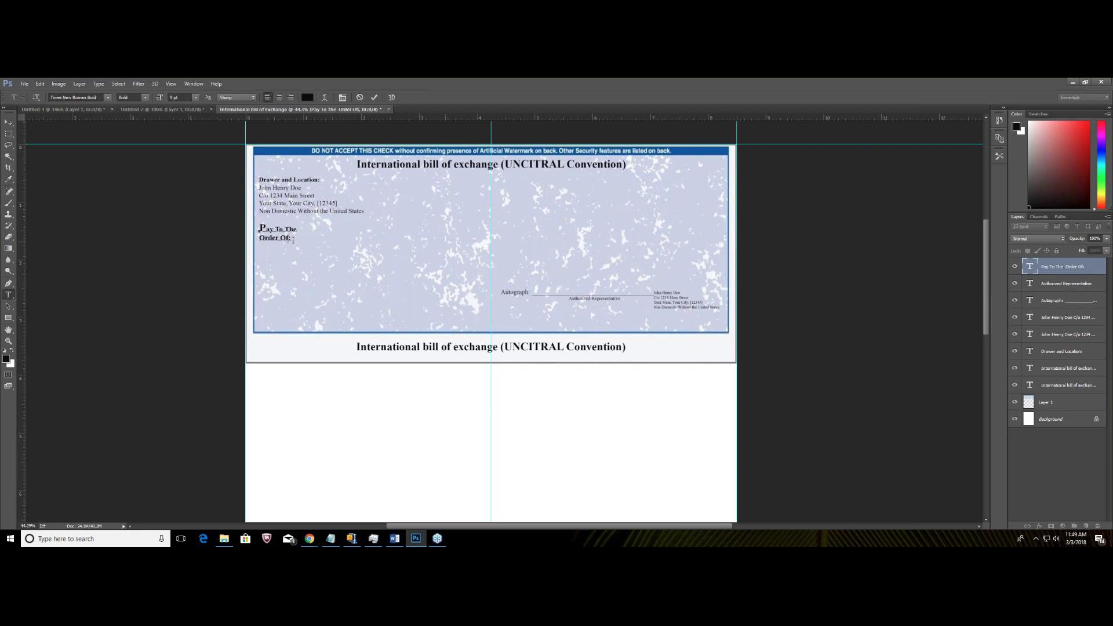
type("_____________________________________________________")
left_click(8, 122)
left_click(16, 203)
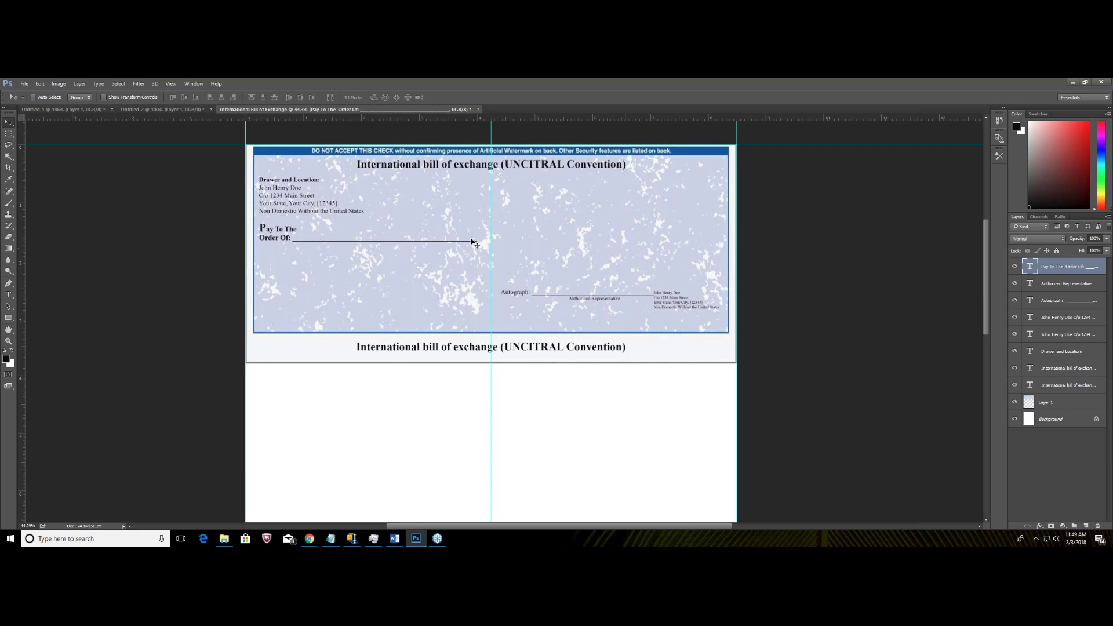
left_click(9, 296)
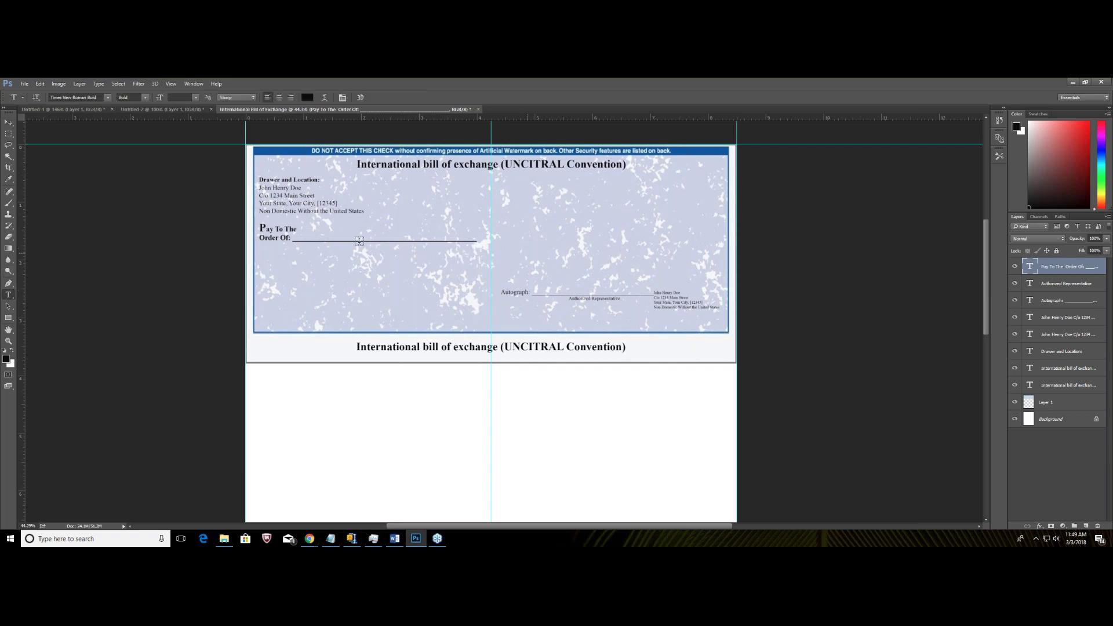
left_click(321, 231)
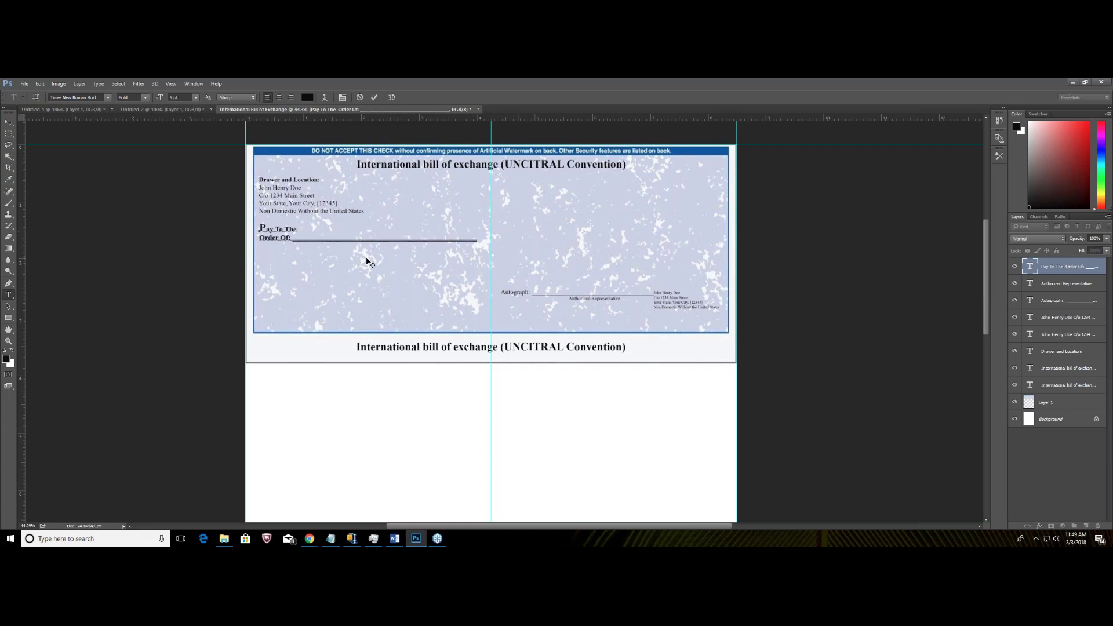
left_click(8, 122)
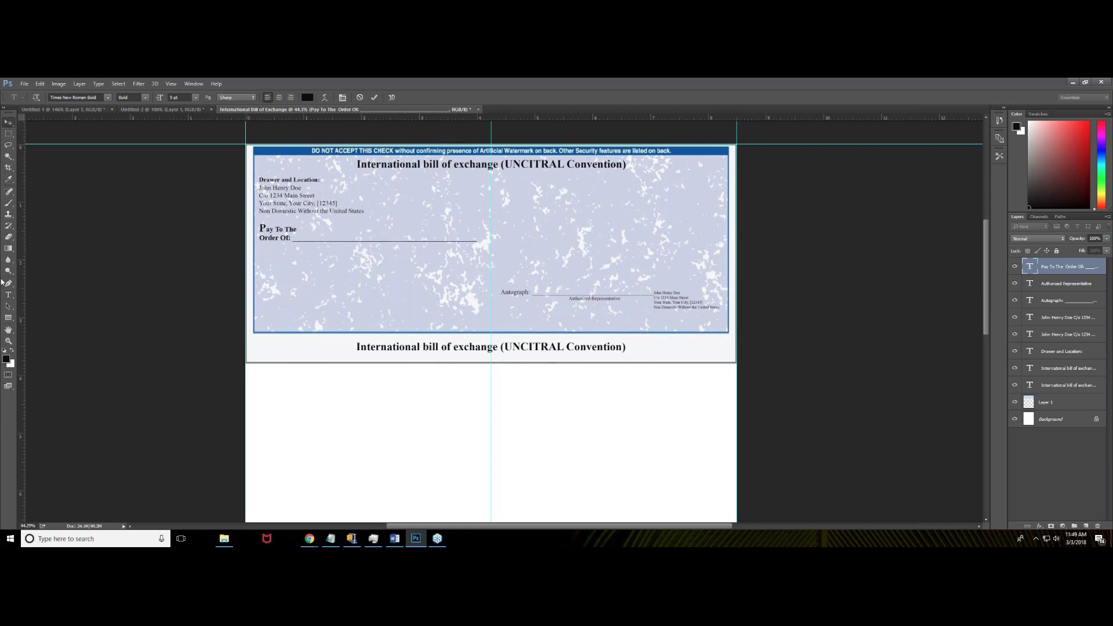
Add the payee text "UNITED STATES TREASURY- WASHINGTON, D.C." and place it just above the "Order Of:" line.
left_click(8, 295)
left_click(318, 276)
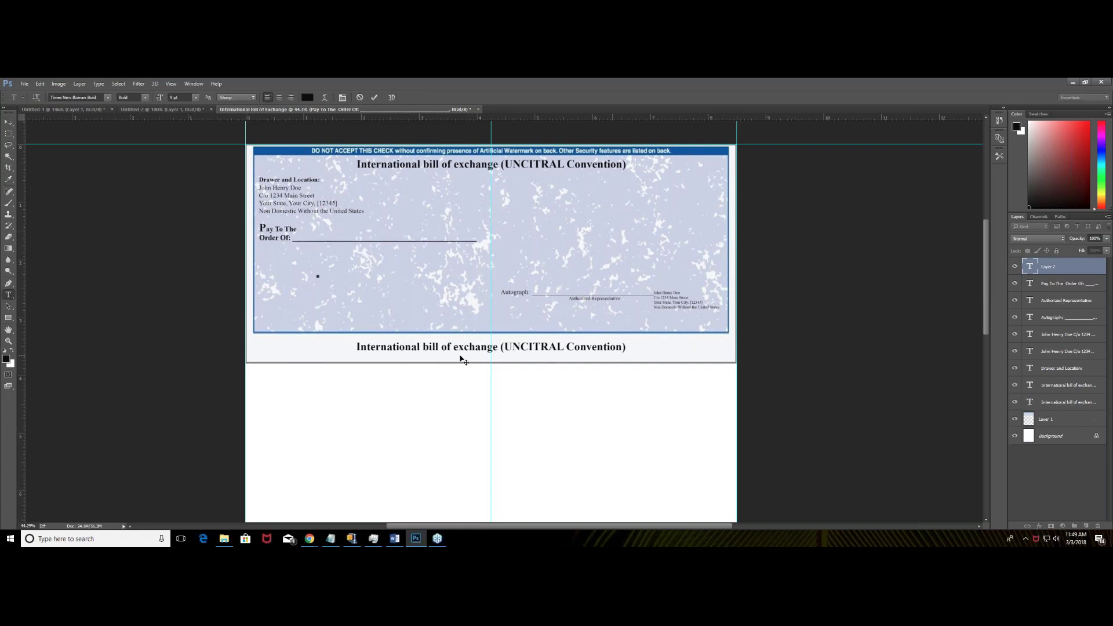
type("UNITED STATES TREASURY - WAS")
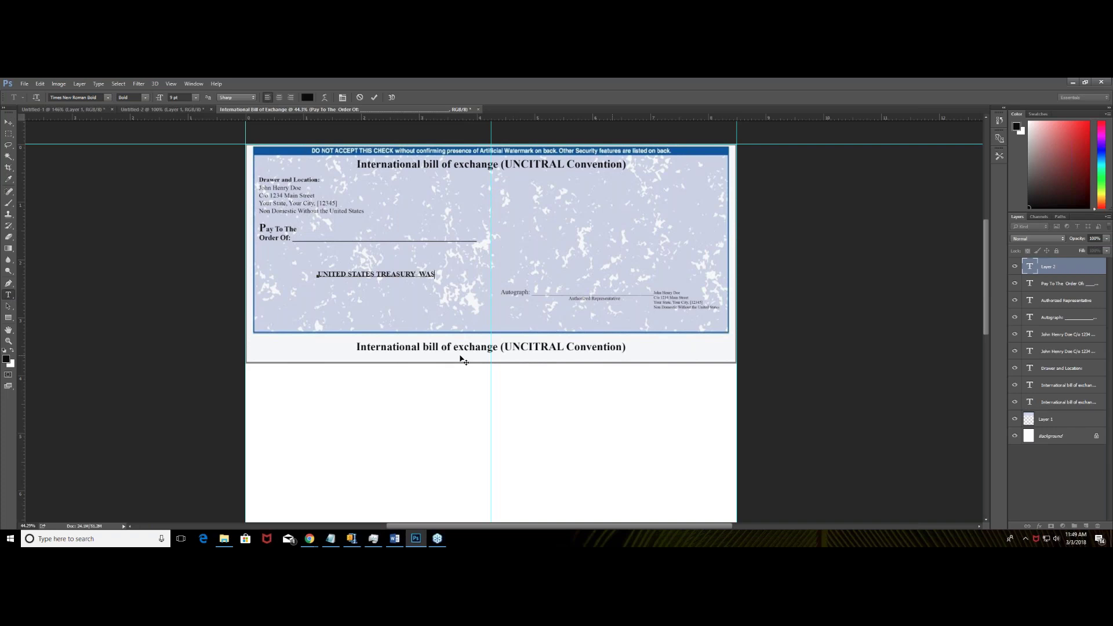
type("HINGTON, D.C.")
scroll(462, 359, "up", 1)
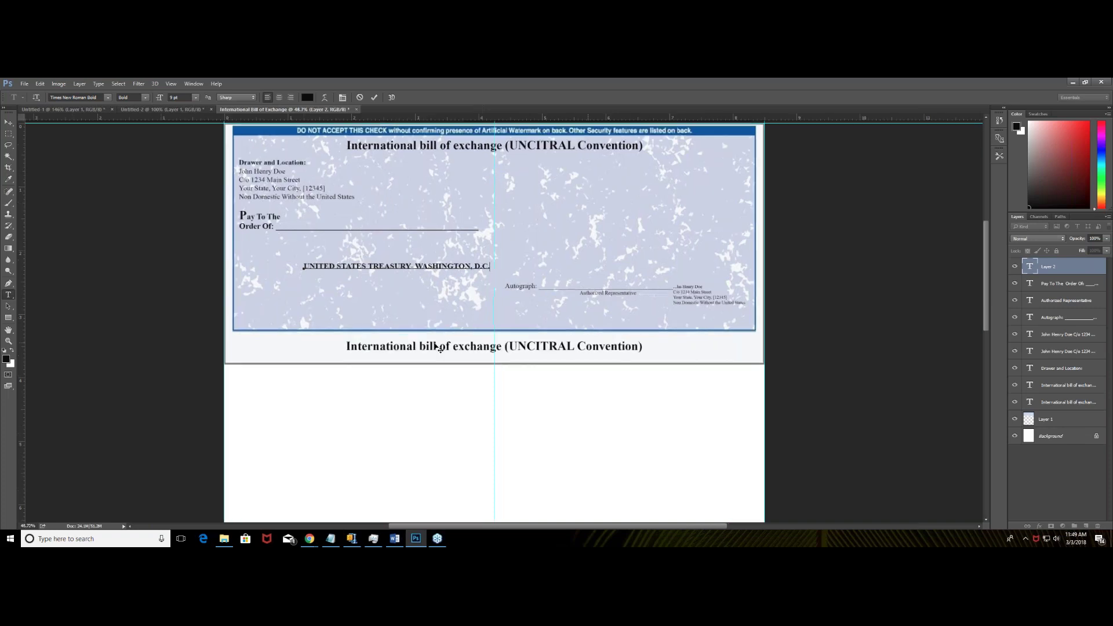
left_click(8, 122)
left_click_drag(350, 266, 334, 223)
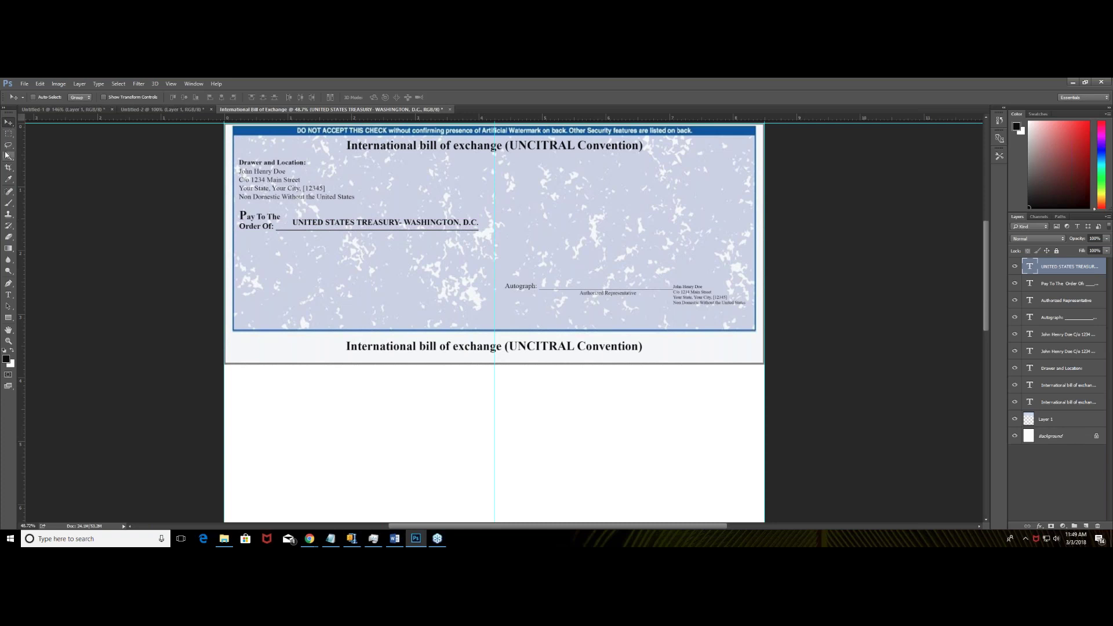
Restore the check document's window to a smaller size and place it beside the browser showing the UNCITRAL convention PDF.
scroll(293, 255, "down", 3)
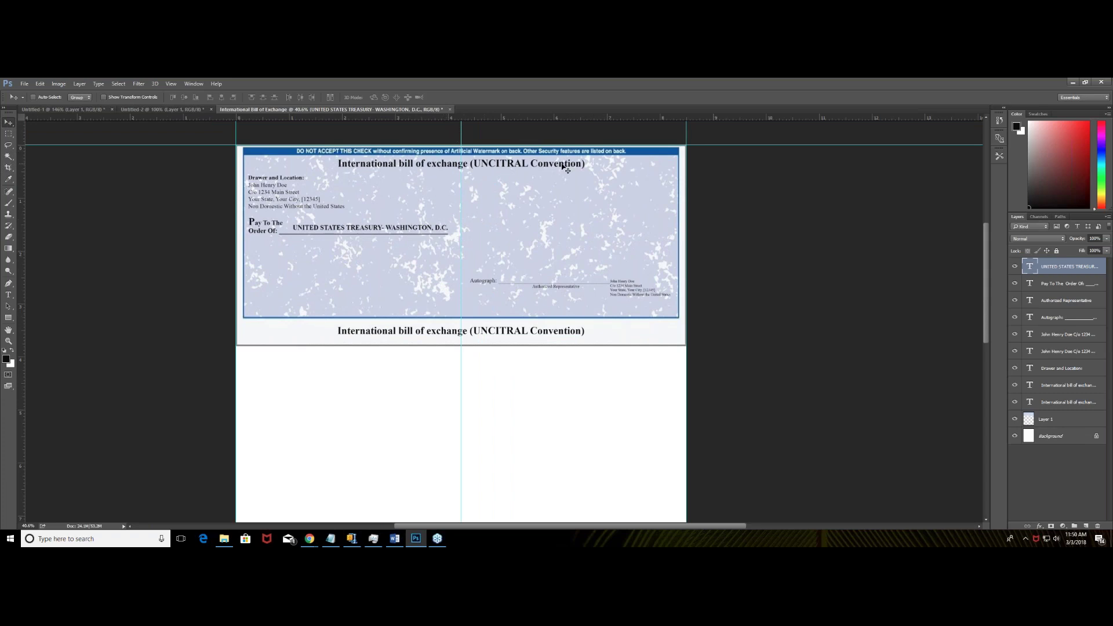
left_click(1086, 82)
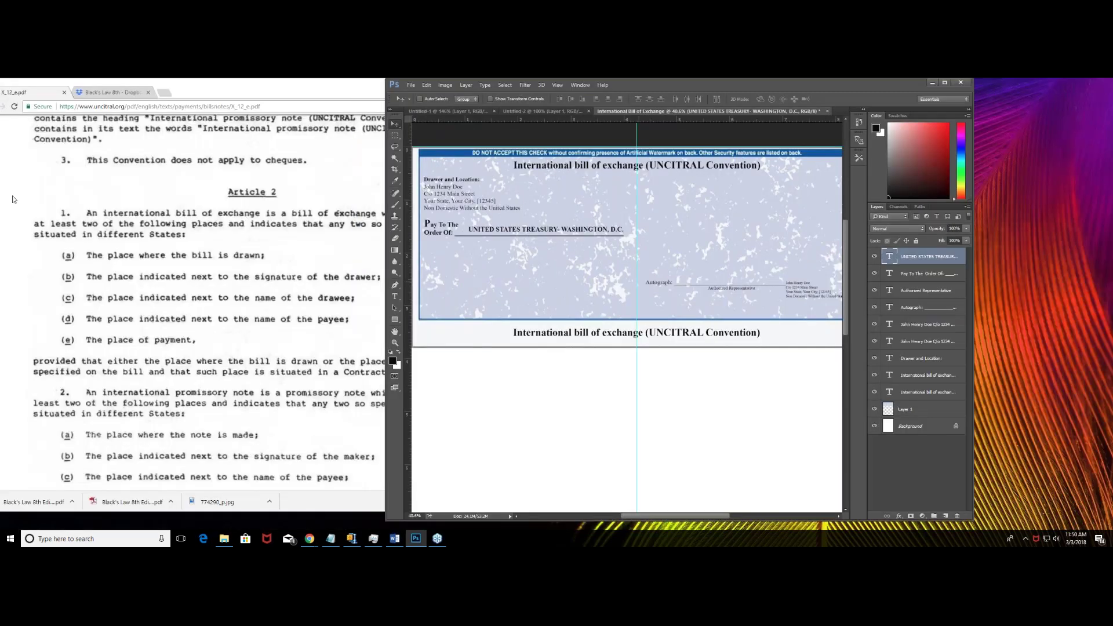
scroll(565, 302, "down", 2)
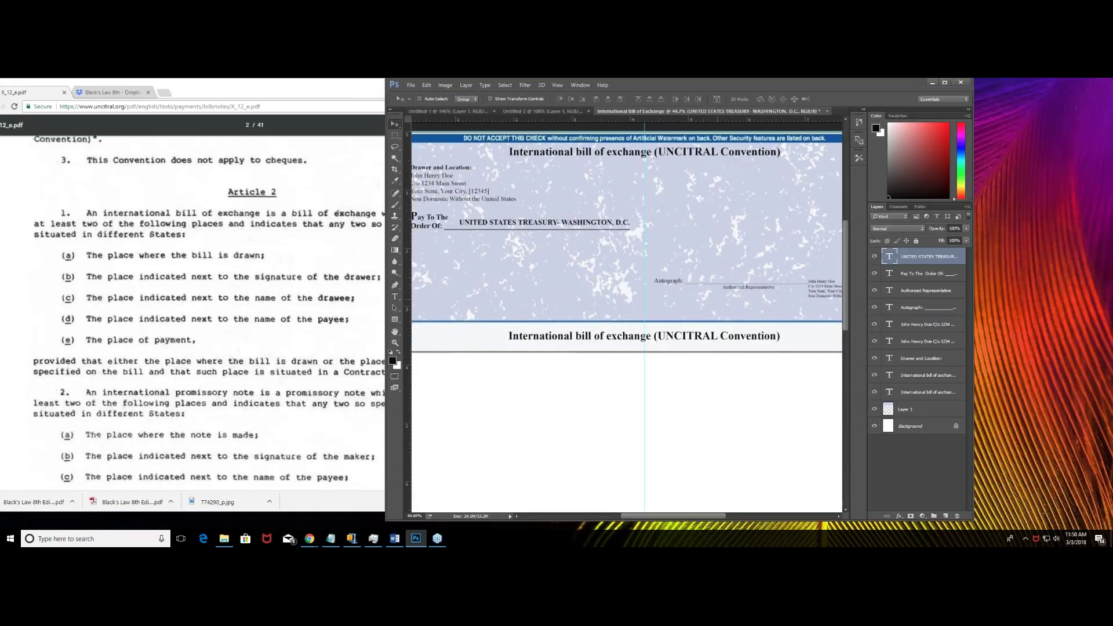
left_click(337, 155)
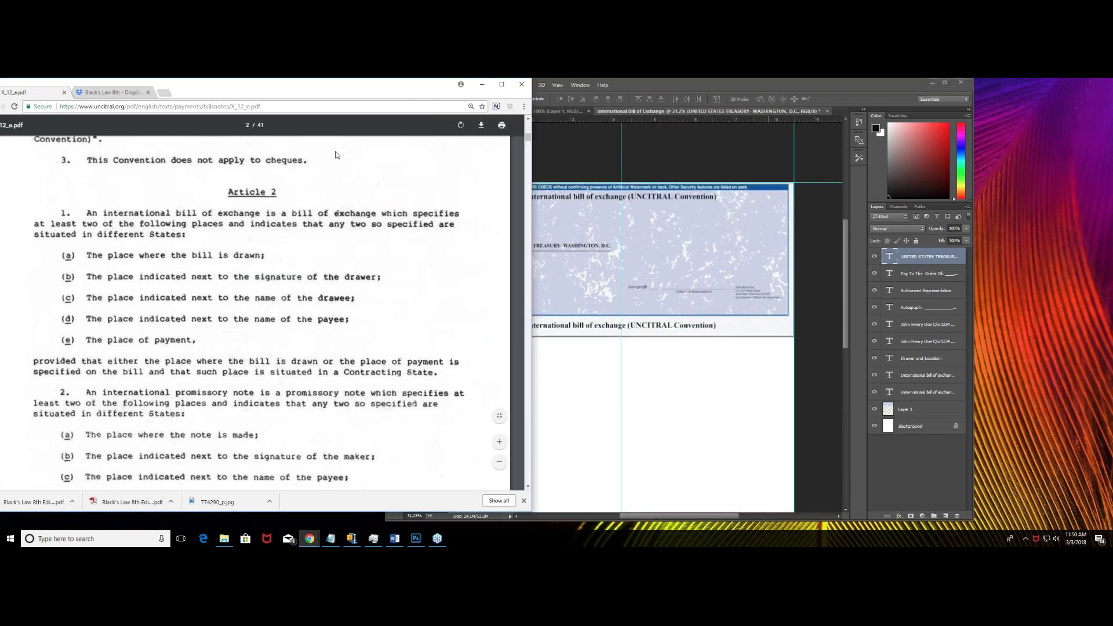
left_click(670, 82)
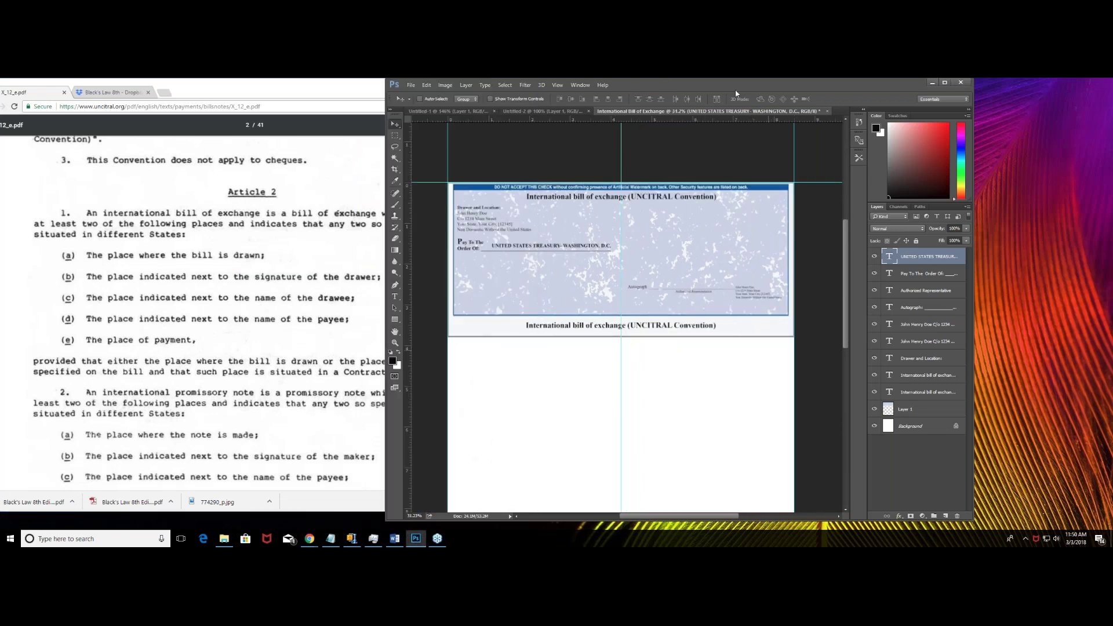
left_click_drag(736, 93, 884, 93)
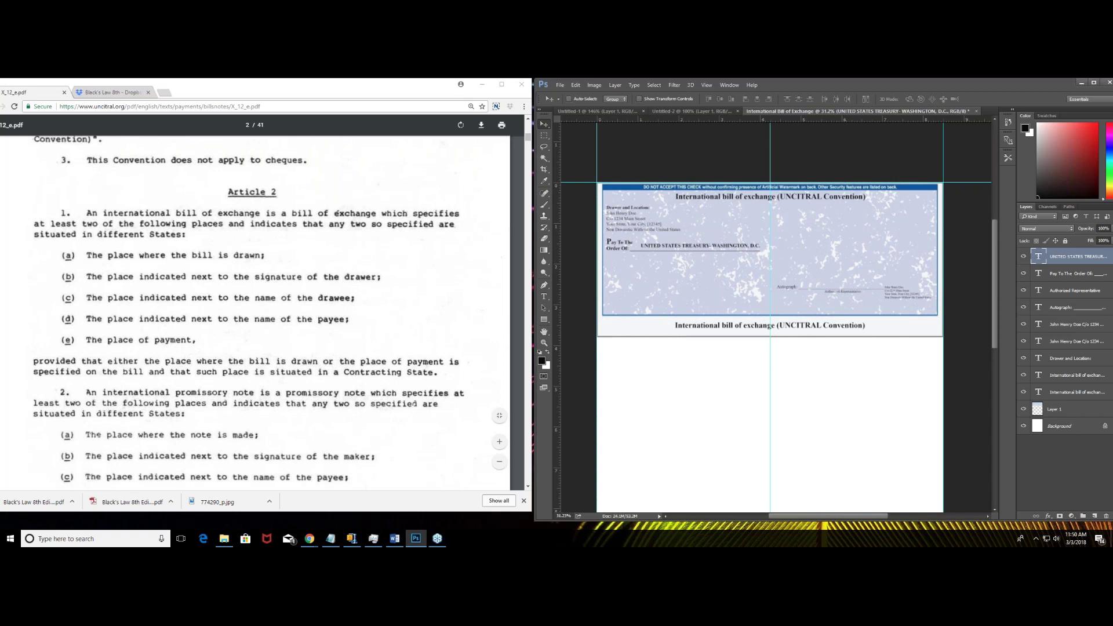
Read Articles 1 and 2 of the convention on required headings and places for international bills of exchange and promissory notes.
mouse_move(197, 342)
left_mouse_down()
mouse_move(84, 297)
mouse_move(83, 253)
left_mouse_up()
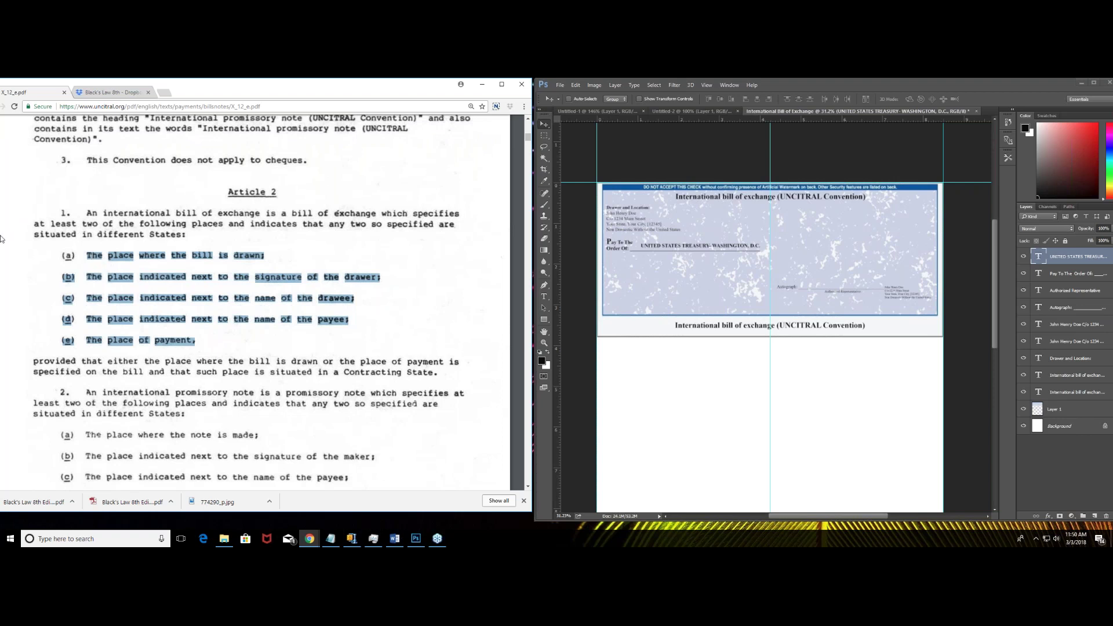
scroll(16, 256, "down", 5)
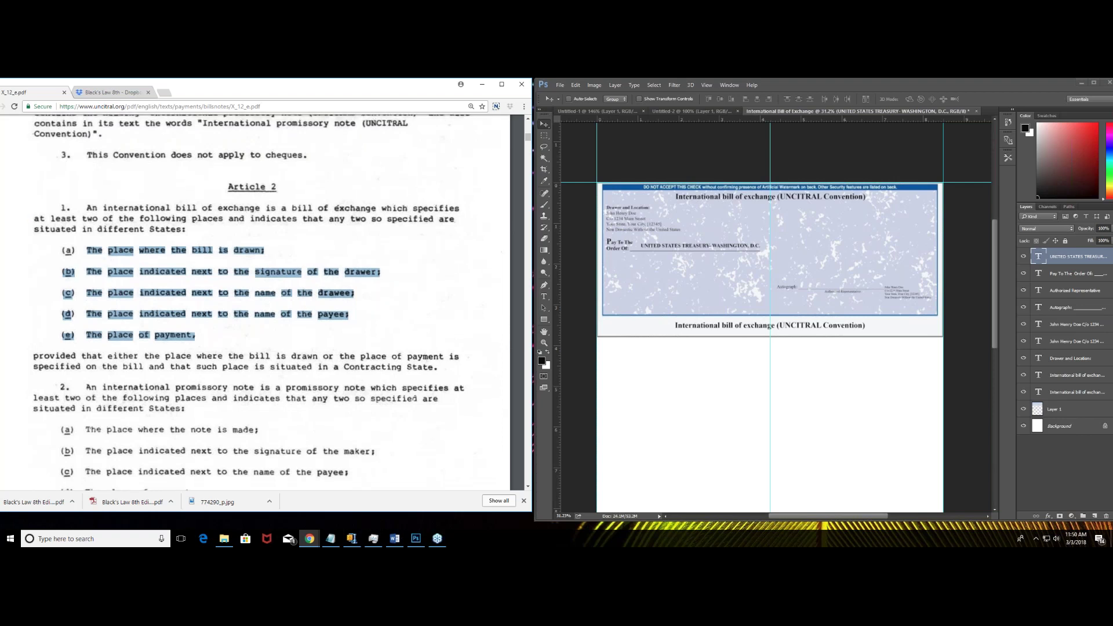
left_click_drag(62, 261, 194, 370)
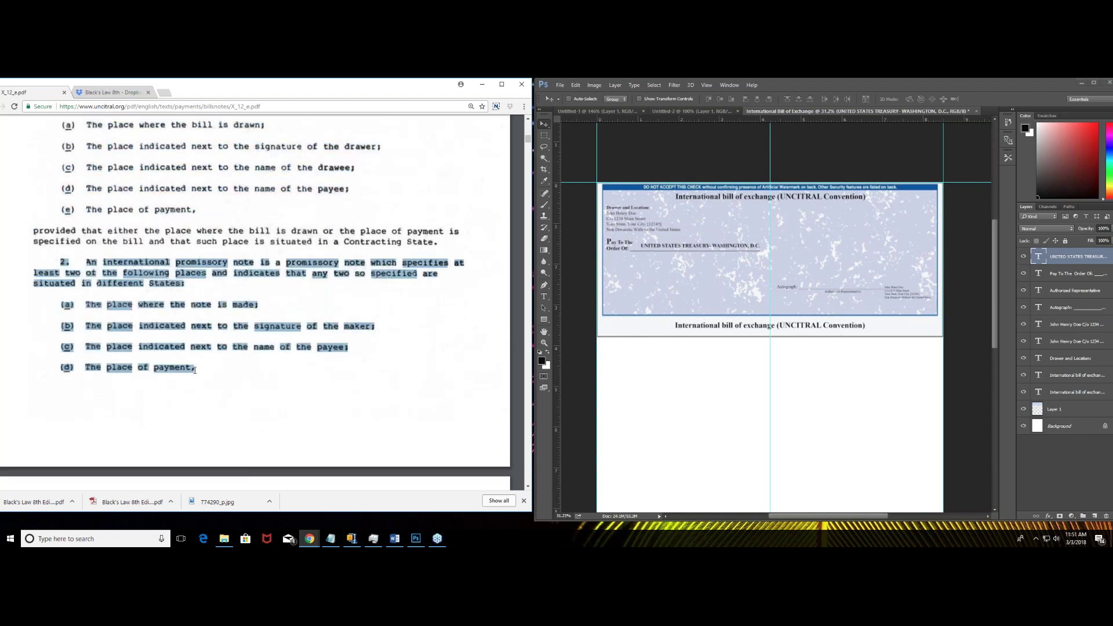
scroll(197, 339, "up", 8)
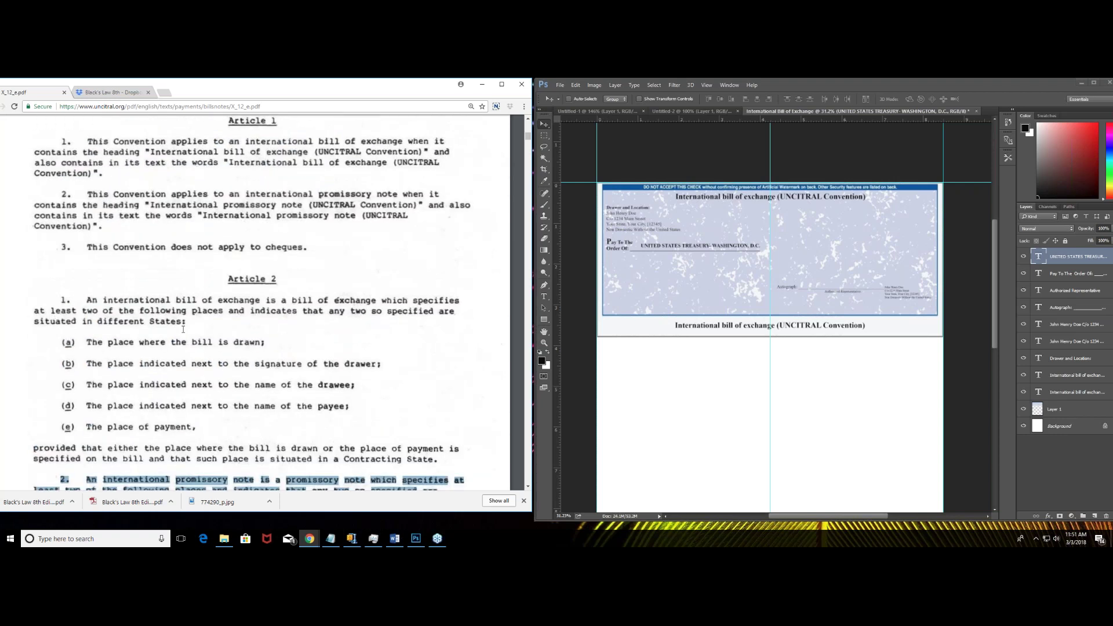
left_click_drag(62, 141, 105, 227)
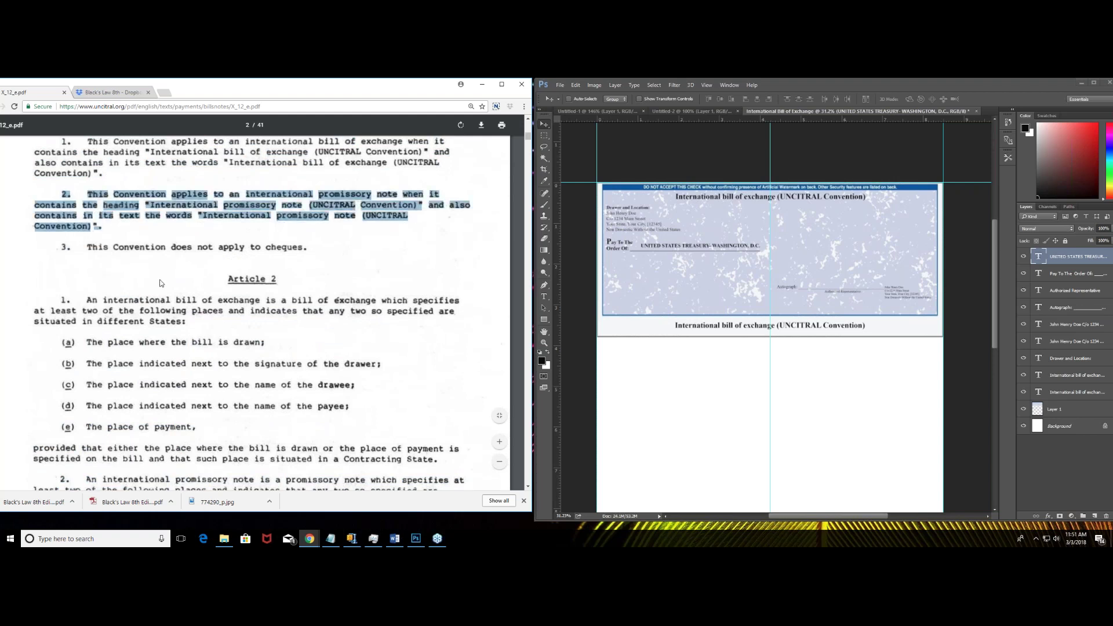
scroll(164, 278, "down", 5)
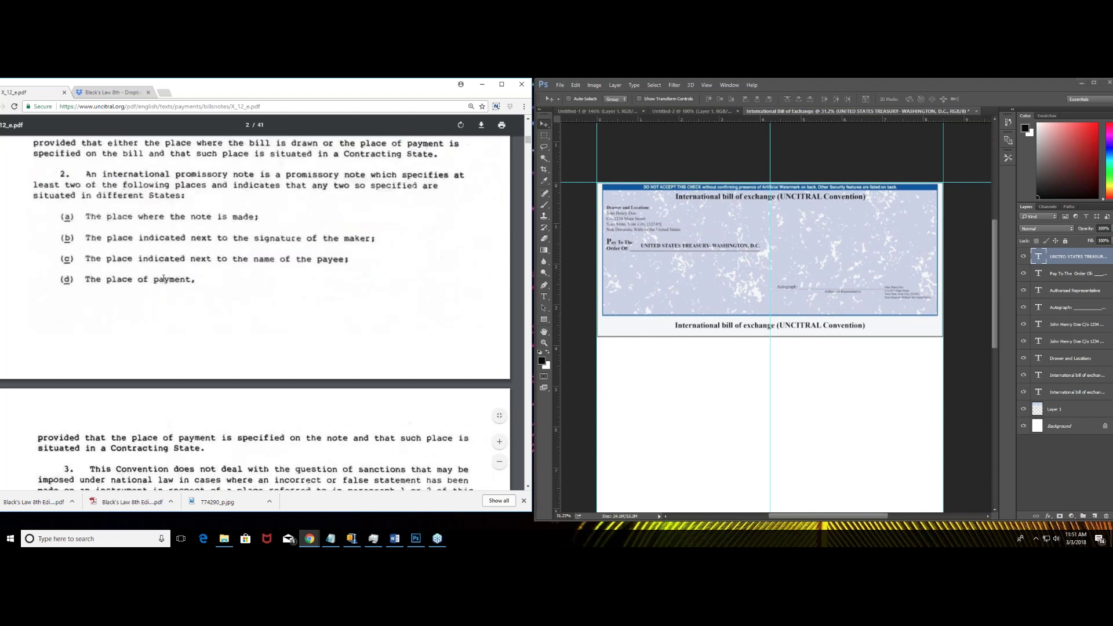
scroll(164, 278, "down", 2)
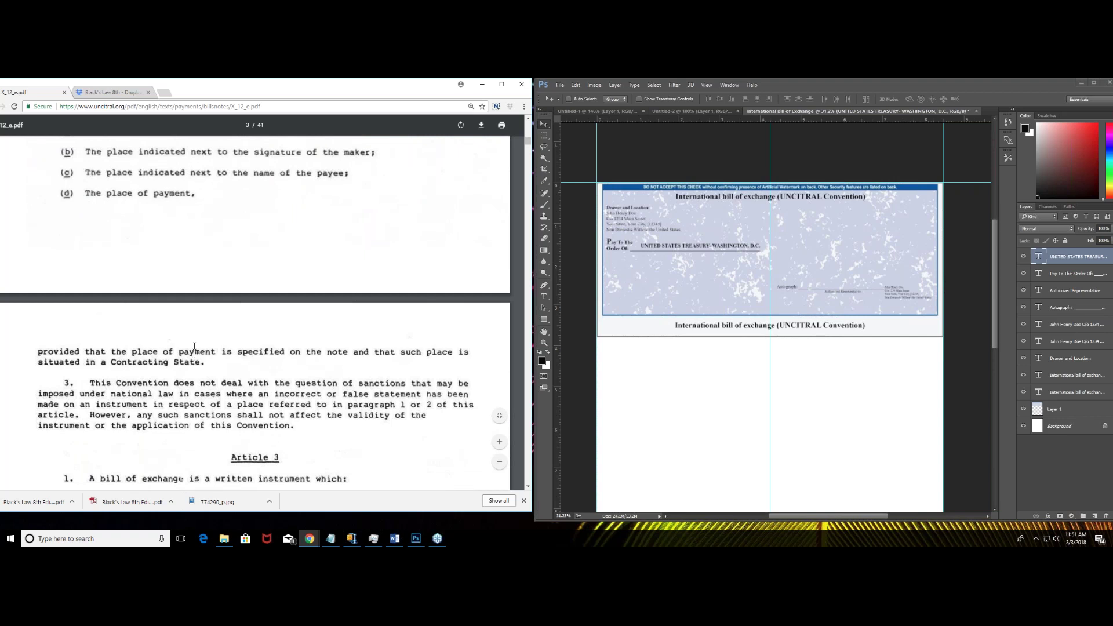
Read Article 2 paragraph 3 on sanctions and the Article 3 definitions of a bill of exchange and a promissory note.
scroll(193, 334, "down", 1)
scroll(192, 334, "down", 3)
scroll(193, 334, "up", 5)
scroll(192, 334, "down", 3)
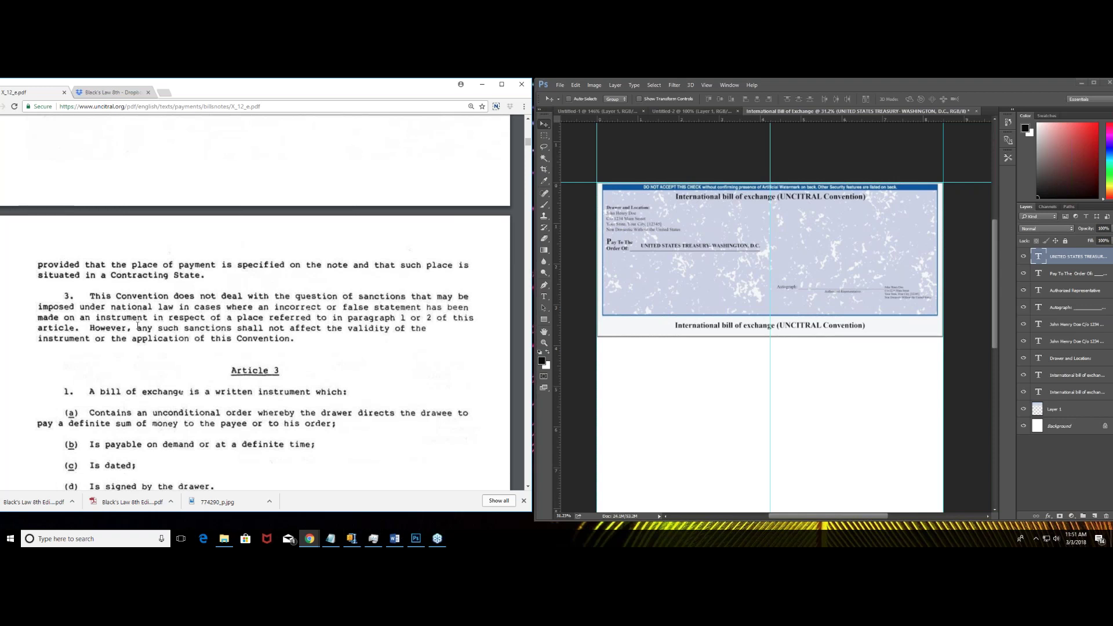
left_click_drag(154, 318, 223, 334)
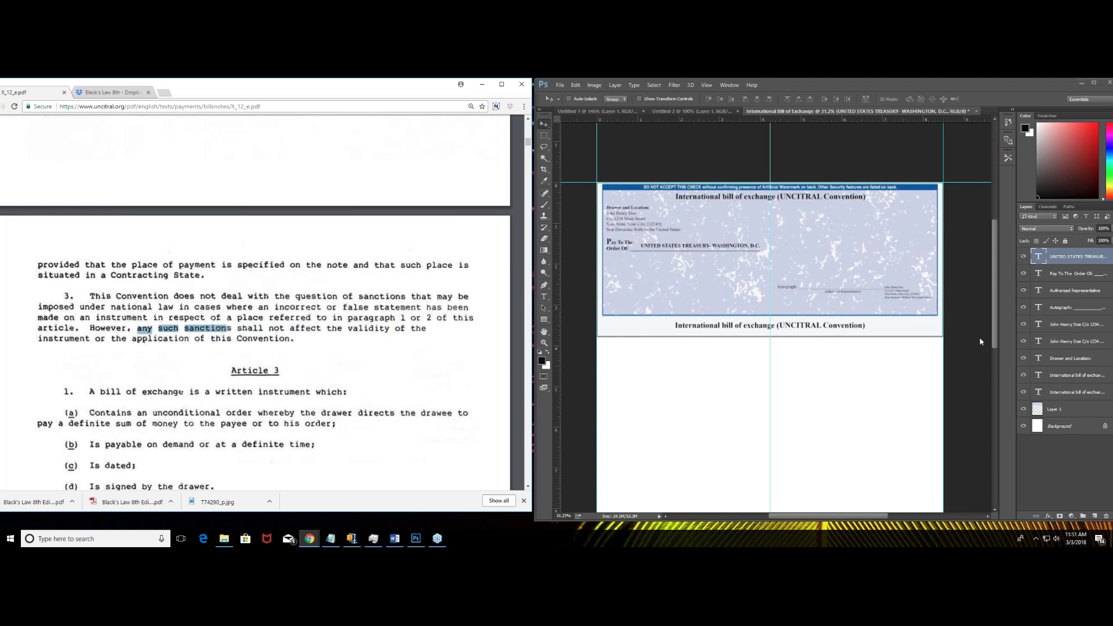
left_click(995, 319)
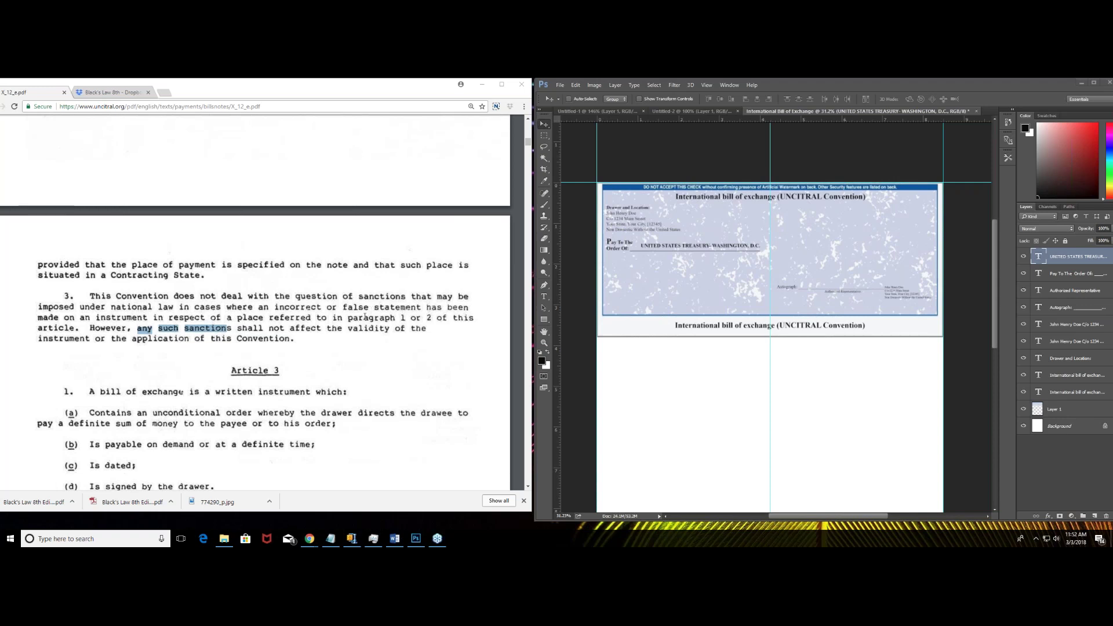
left_click_drag(390, 328, 274, 331)
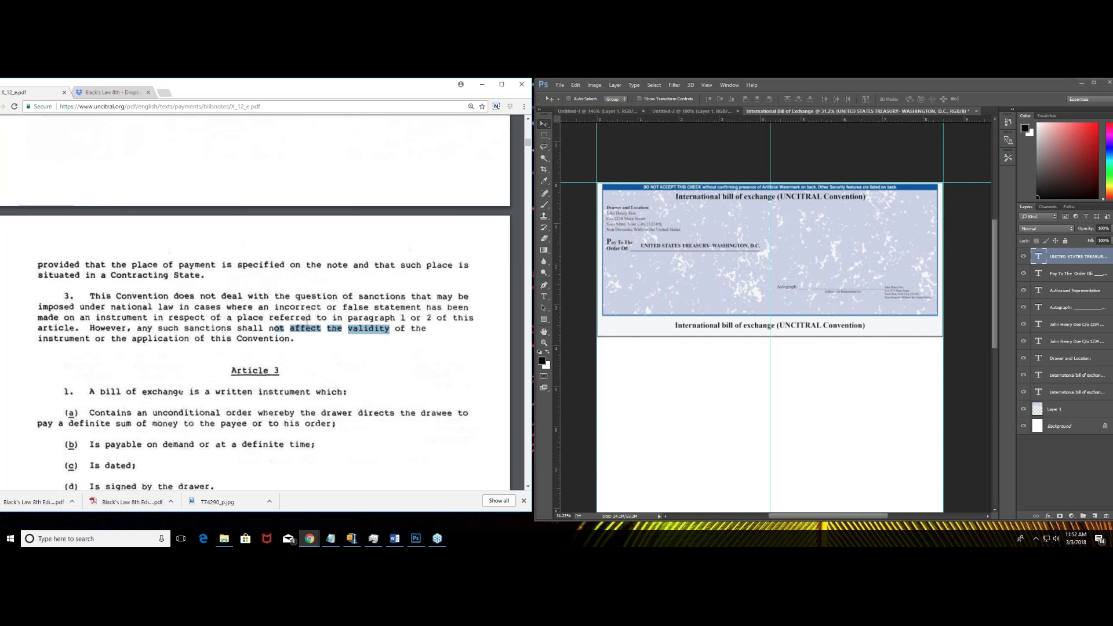
scroll(307, 318, "down", 2)
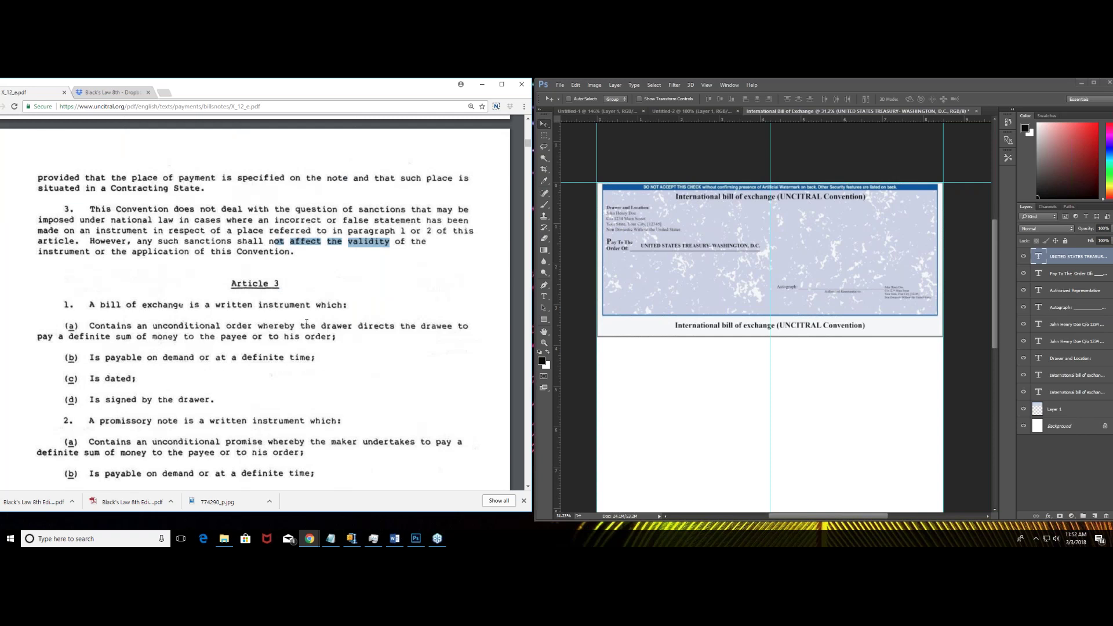
scroll(307, 323, "down", 2)
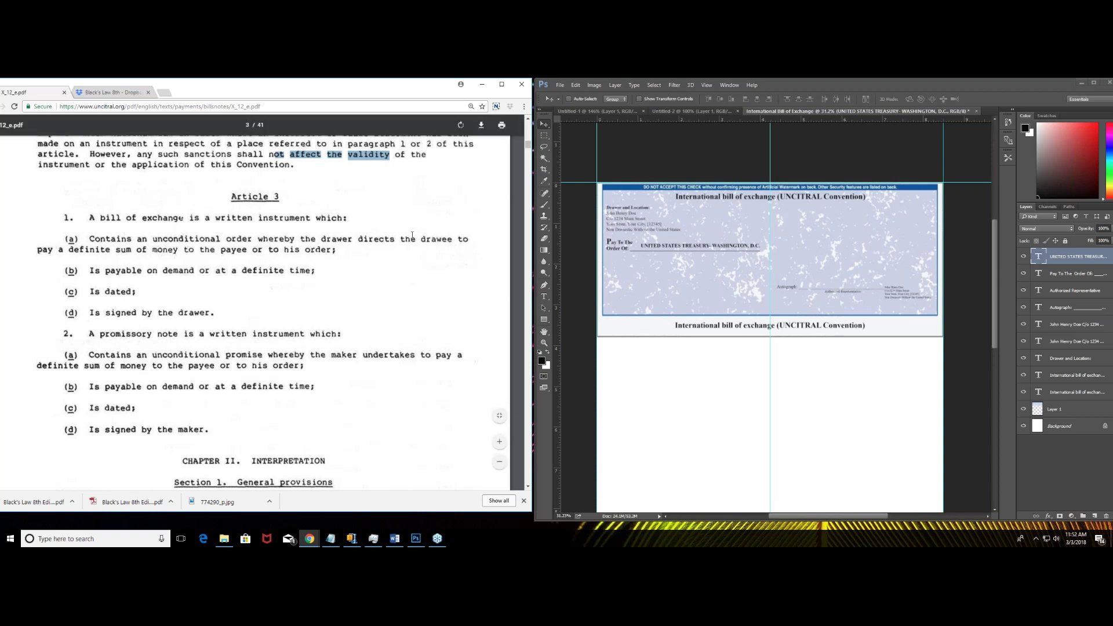
Maximize the check document's window and start a new text line on the check below the payee line.
left_click(1093, 85)
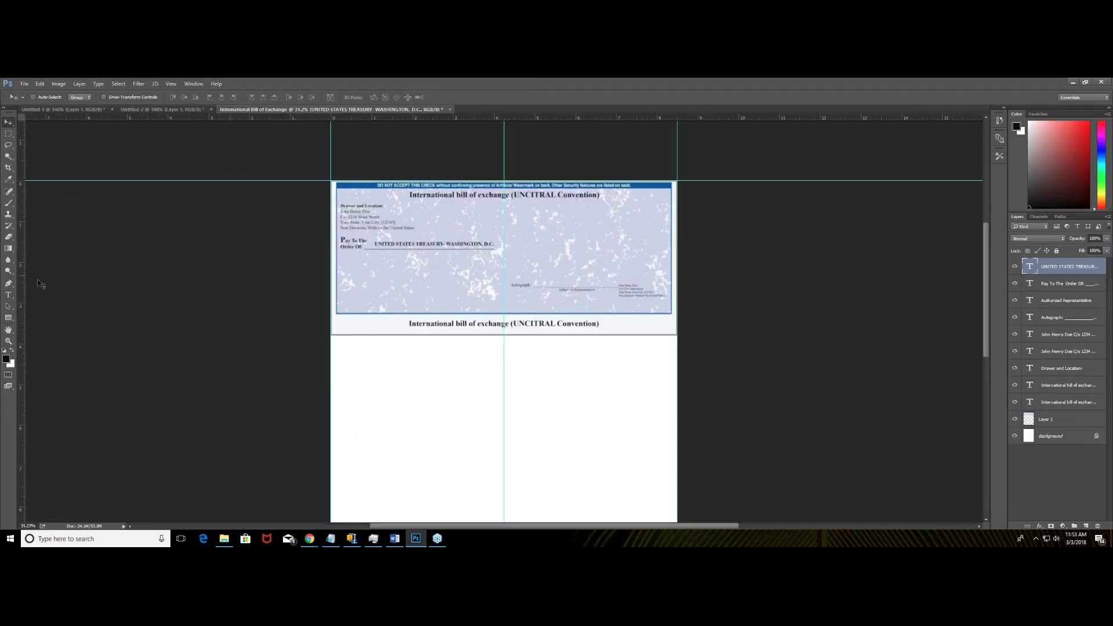
left_click(8, 295)
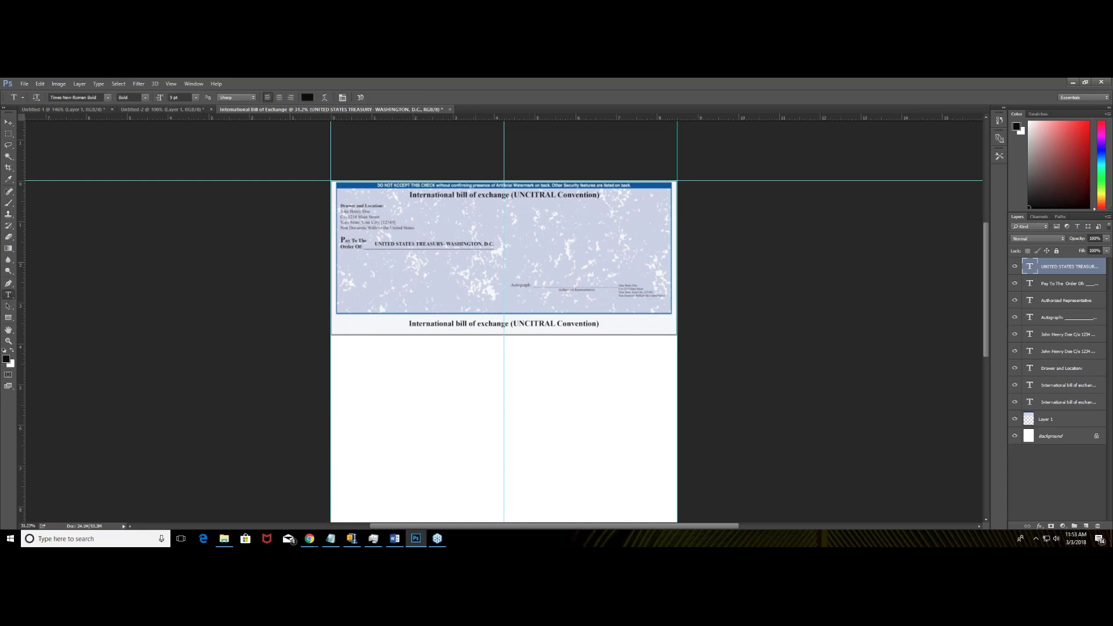
left_click(350, 264)
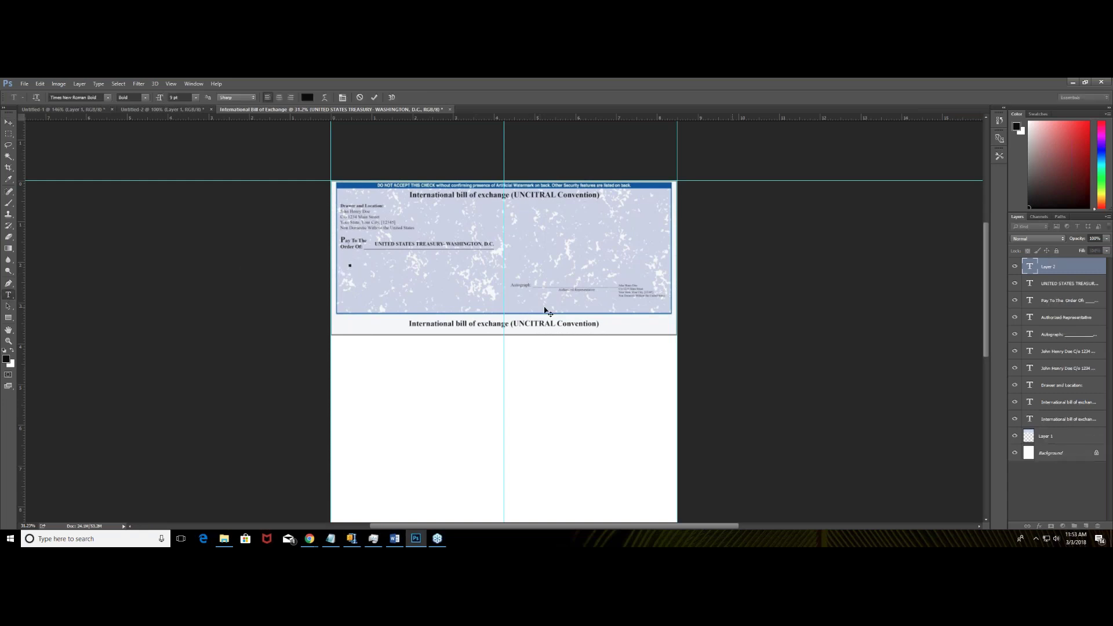
type("CHEQUE CERTA")
key("BackSpace")
key("BackSpace")
key("BackSpace")
key("BackSpace")
key("BackSpace")
key("BackSpace")
key("BackSpace")
key("BackSpace")
key("BackSpace")
key("BackSpace")
key("BackSpace")
key("BackSpace")
key("BackSpace")
key("BackSpace")
Enter "The Sum Certain:" followed by a long underscore blank in the new text line and commit the text.
type("The")
type(" SUm")
type("um")
type(" Certai")
type("n: _____________________")
type("___________________________")
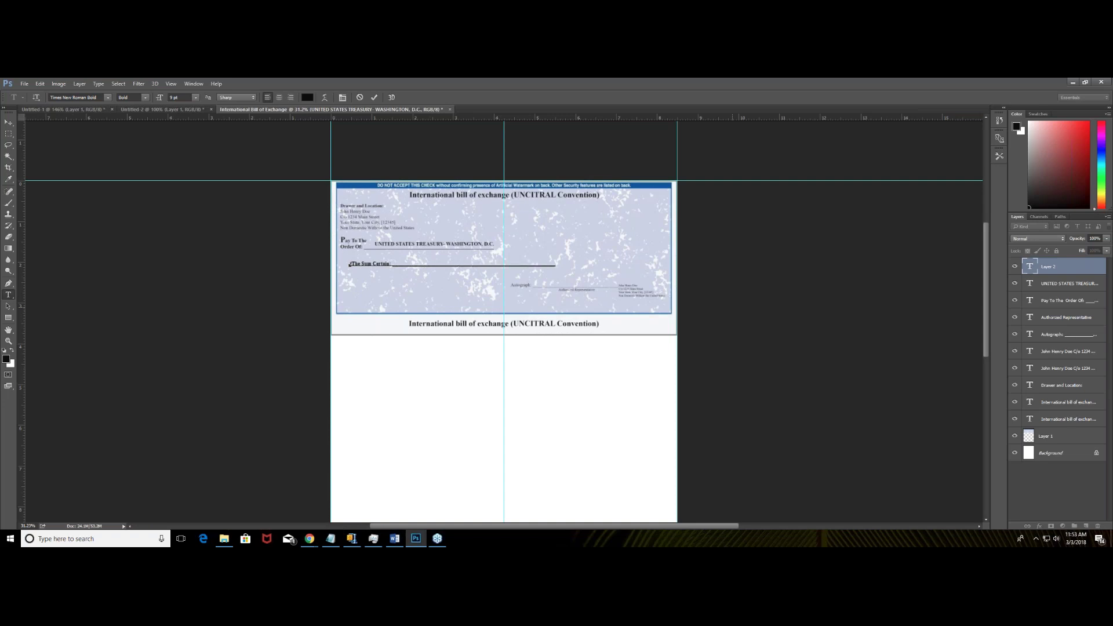
scroll(305, 301, "up", 1)
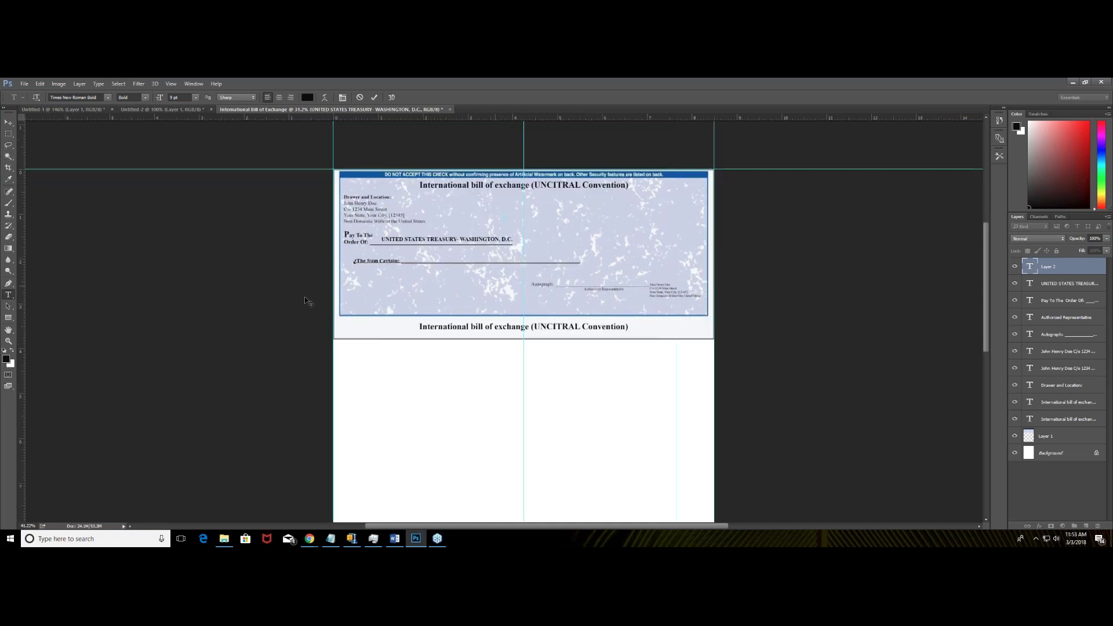
scroll(307, 298, "up", 1)
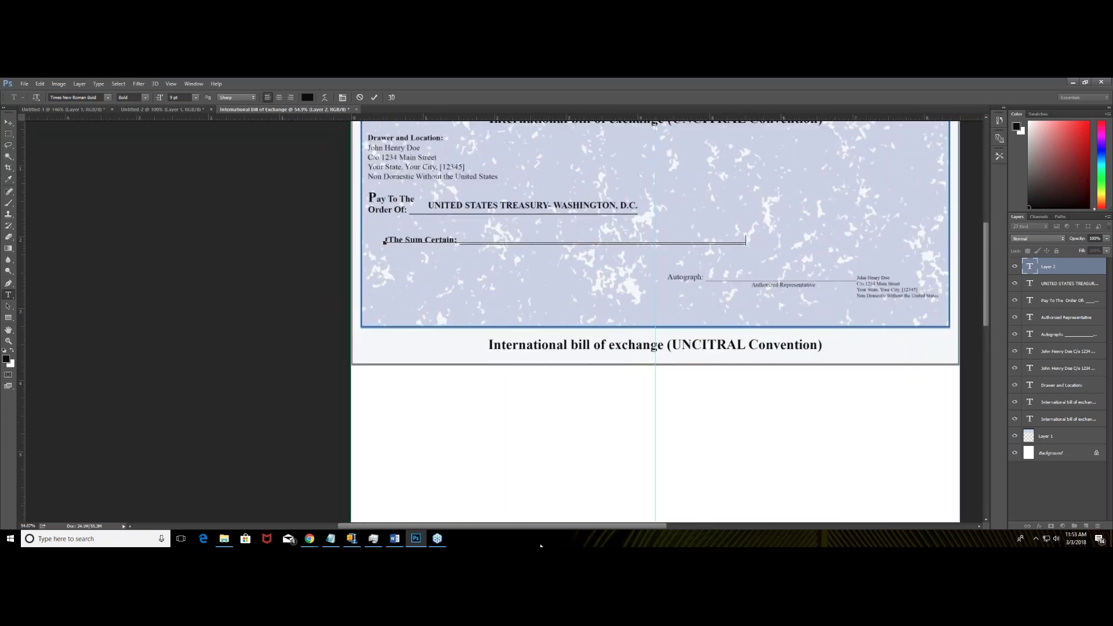
left_click_drag(569, 528, 612, 529)
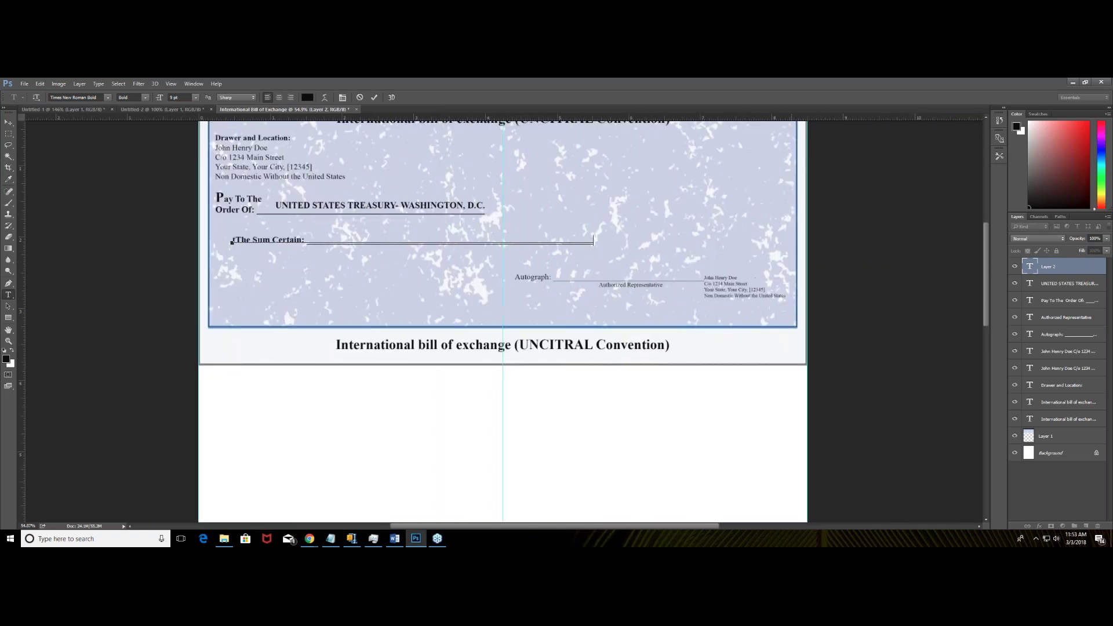
scroll(603, 484, "up", 1)
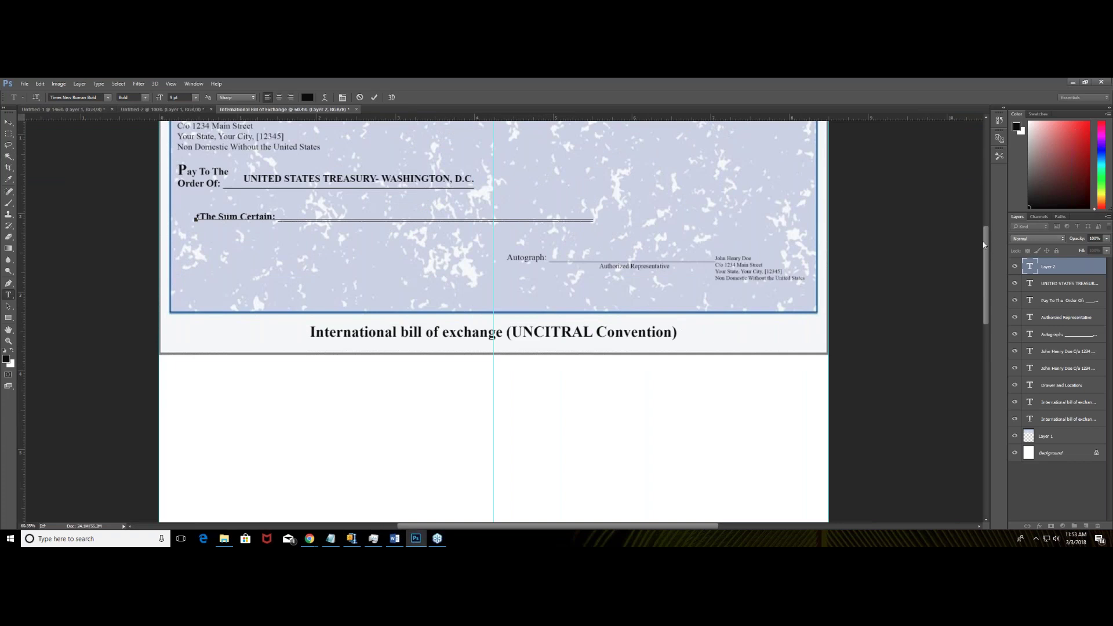
scroll(984, 244, "up", 4)
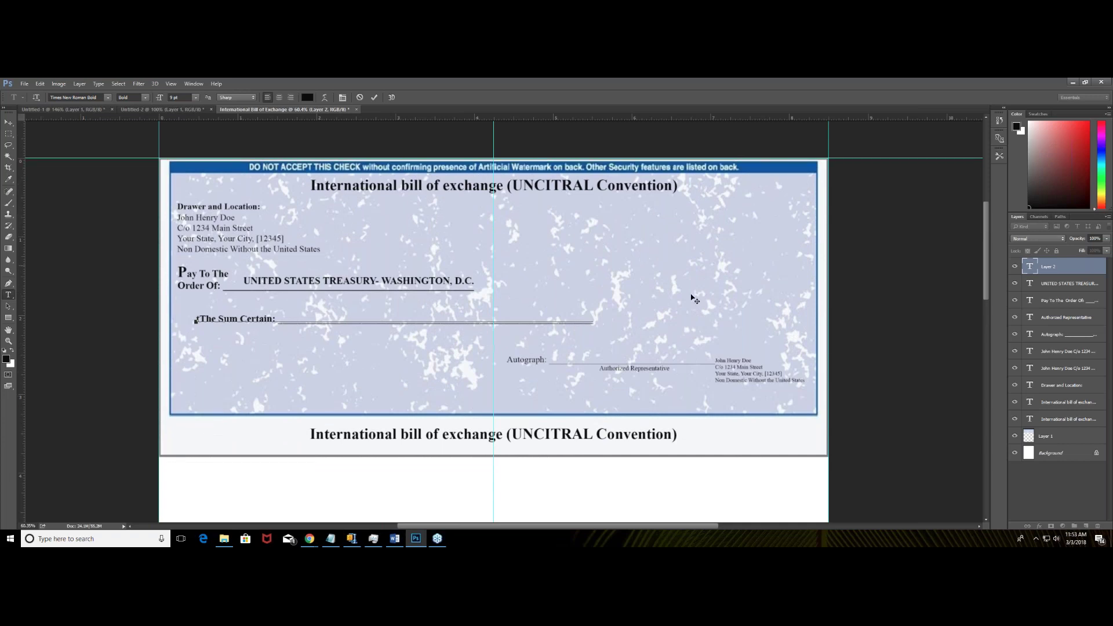
left_click(40, 179)
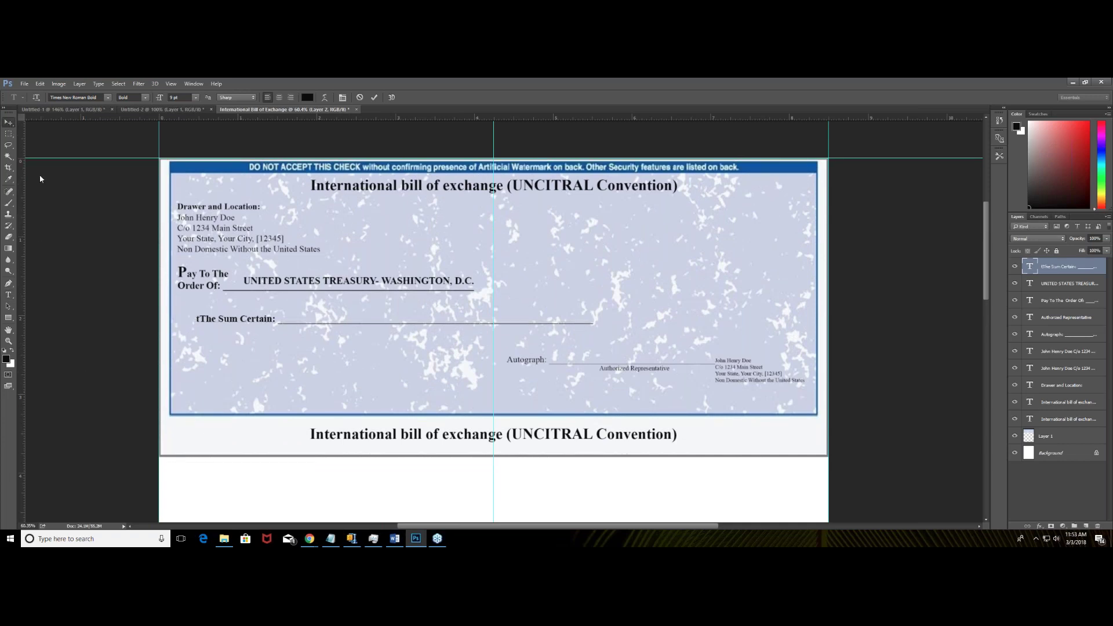
Delete the stray "t" before "The Sum Certain:" and align the line with the start of the payee label above it.
key("v")
left_click(7, 296)
left_click(202, 318)
key("BackSpace")
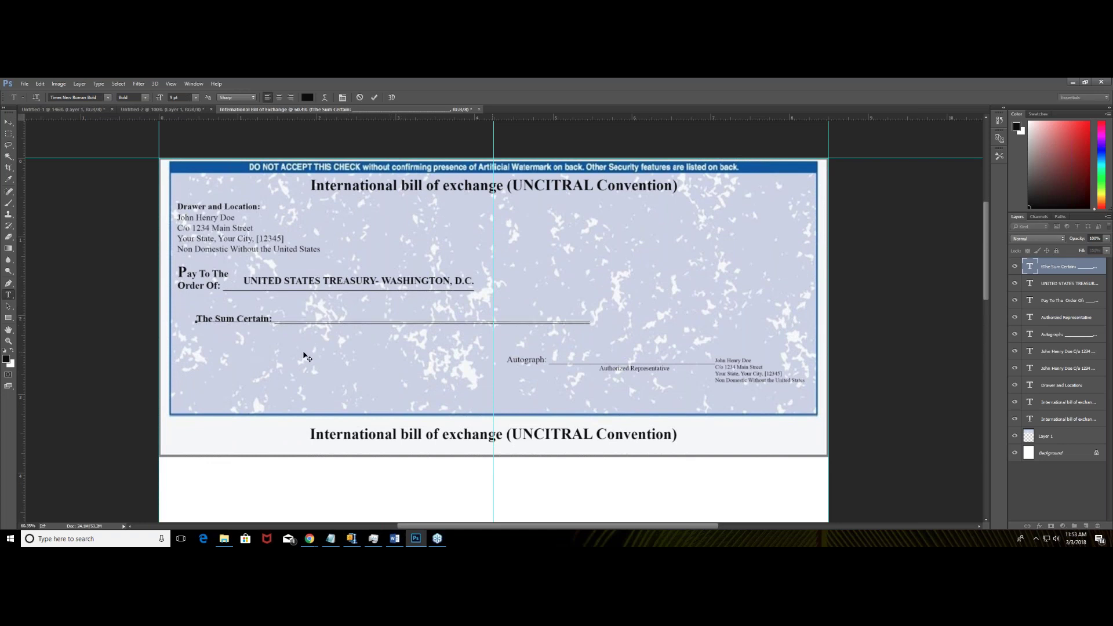
left_click(8, 122)
left_click_drag(250, 322, 236, 316)
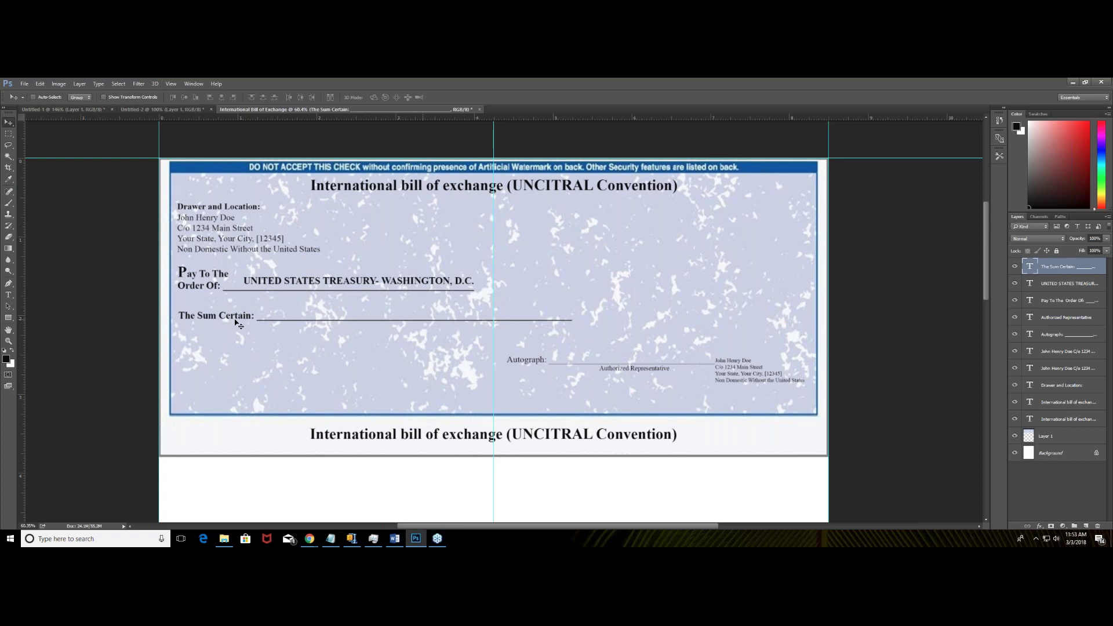
Add a new text line with a "$" sign and a short underscore blank past the end of the sum line.
left_click(8, 294)
left_click(578, 318)
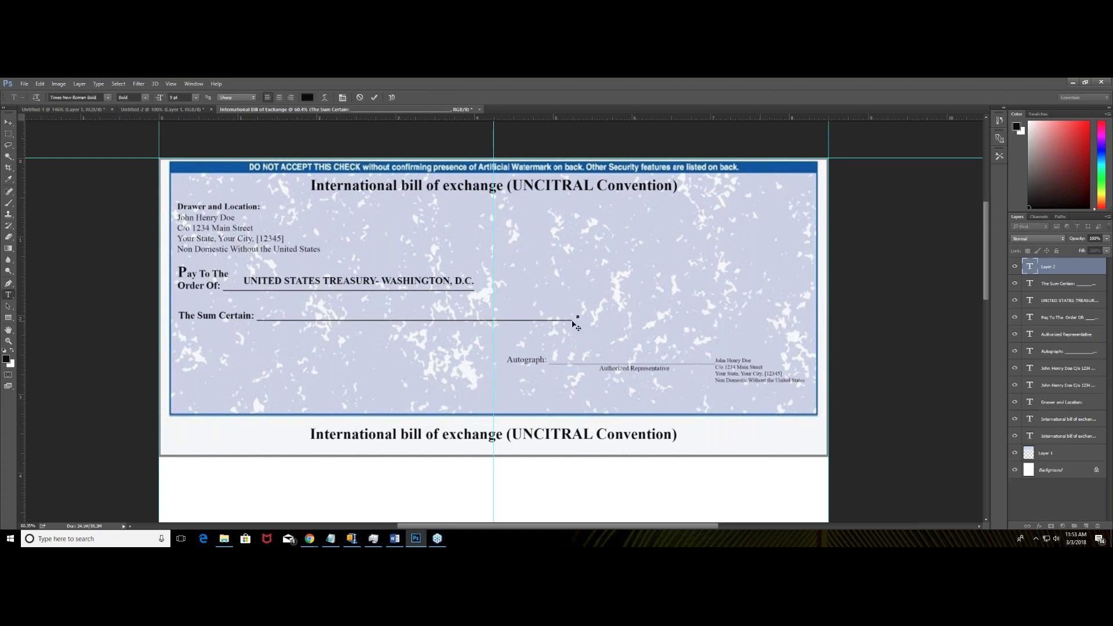
left_click(8, 191)
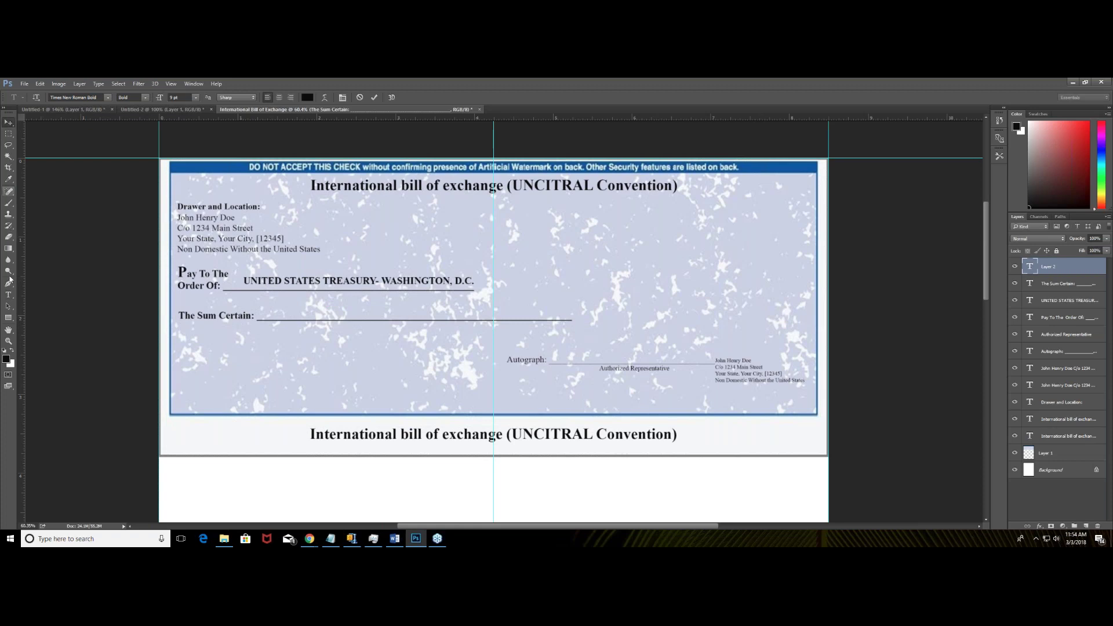
left_click(8, 295)
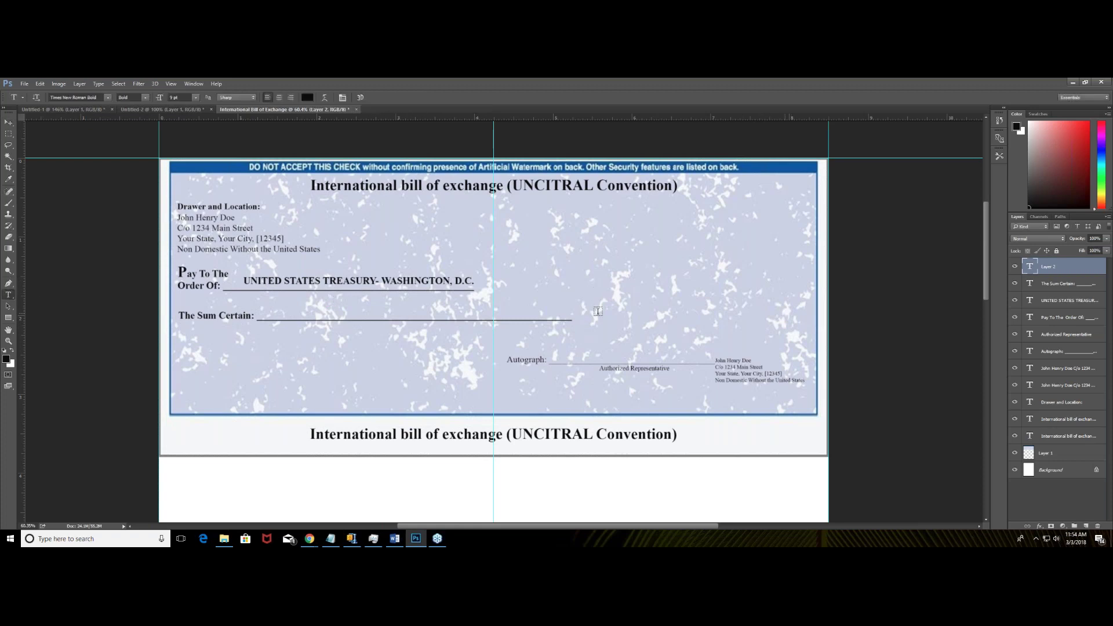
left_click(598, 311)
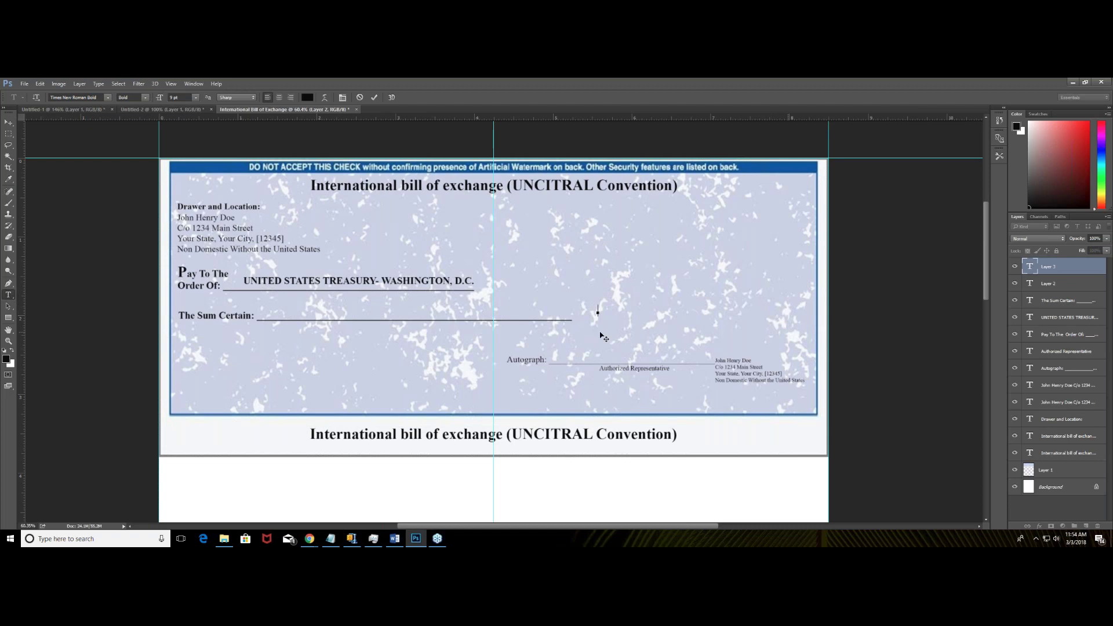
type("S")
key("BackSpace")
type("S")
type("_____________")
type("____")
Move the dollar amount blank near the check's right edge, level with the "The Sum Certain:" line.
left_click(9, 122)
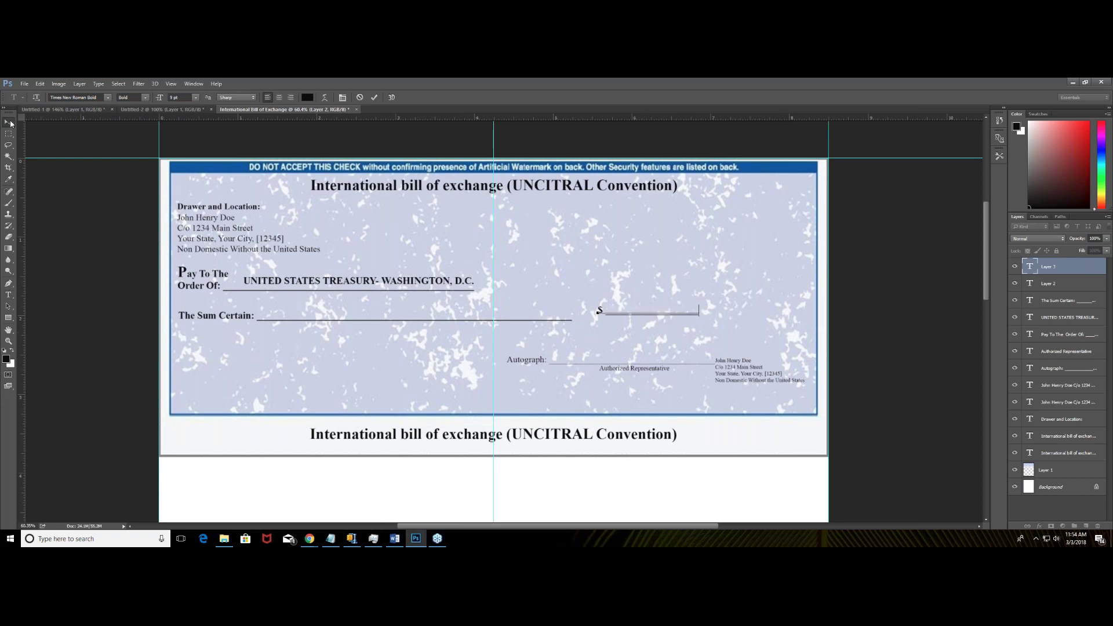
left_click_drag(612, 316, 683, 319)
left_click_drag(712, 319, 714, 323)
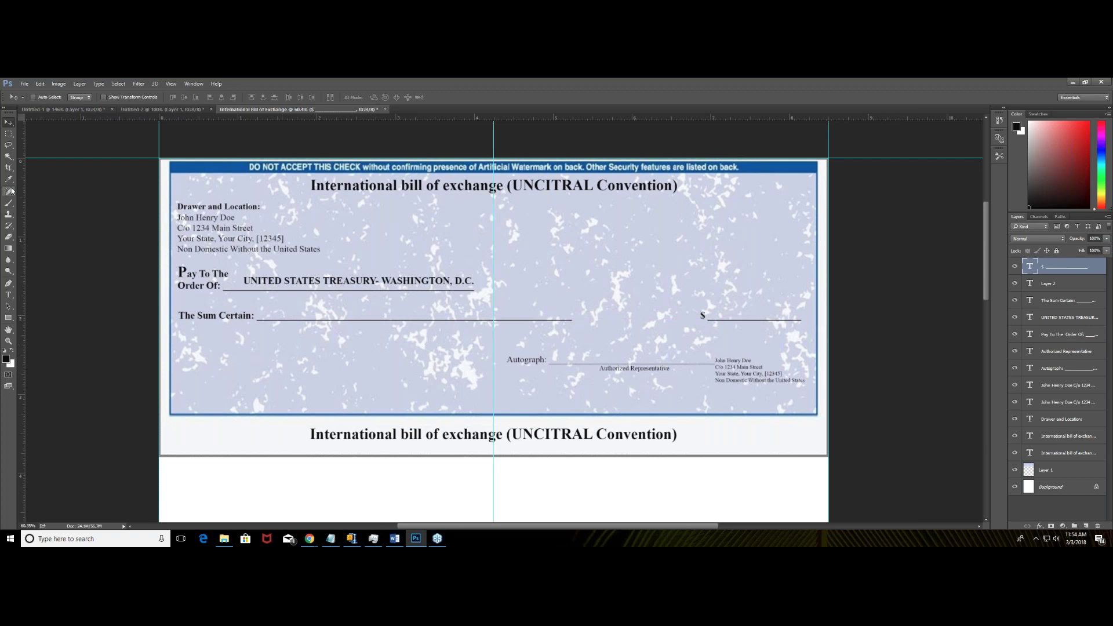
Extend the underscore blank after "The Sum Certain:" until it nearly reaches the dollar sign.
left_click(9, 295)
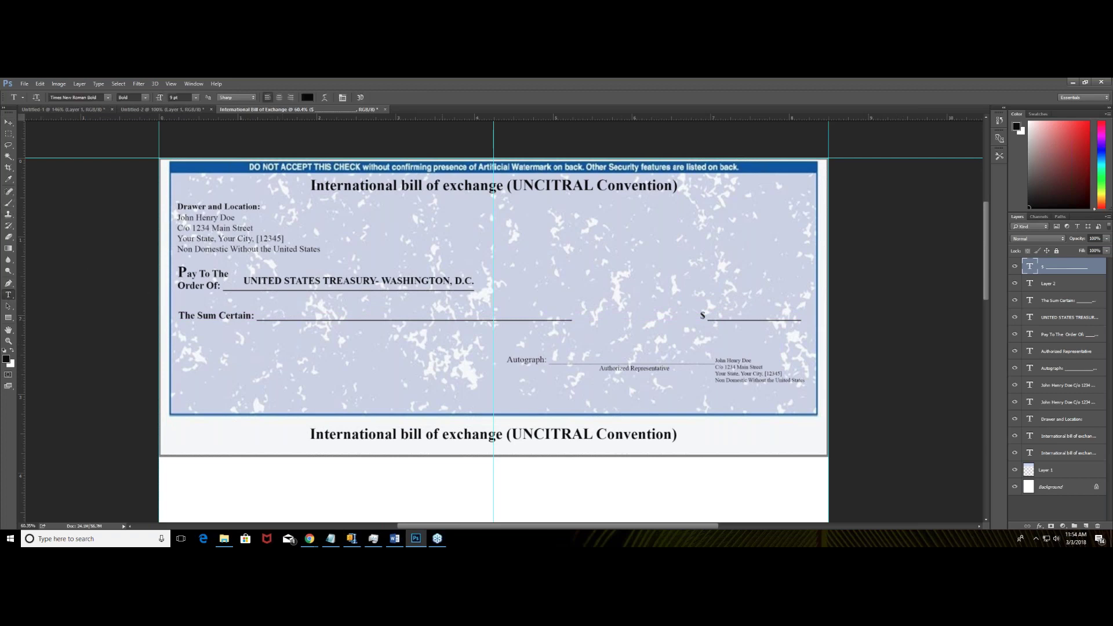
left_click(260, 316)
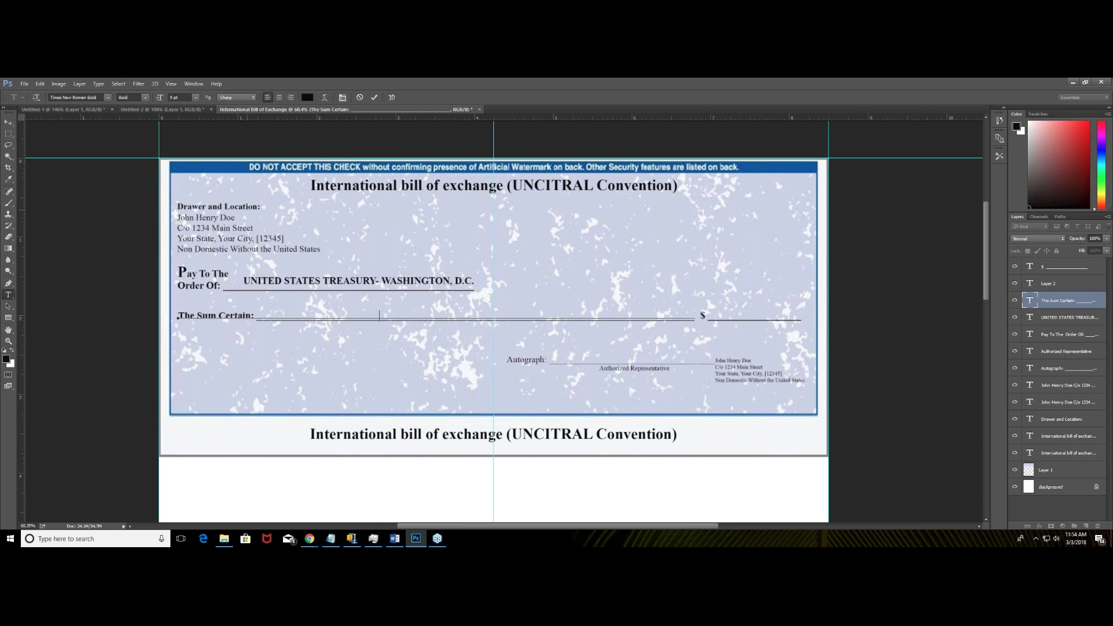
left_click(8, 122)
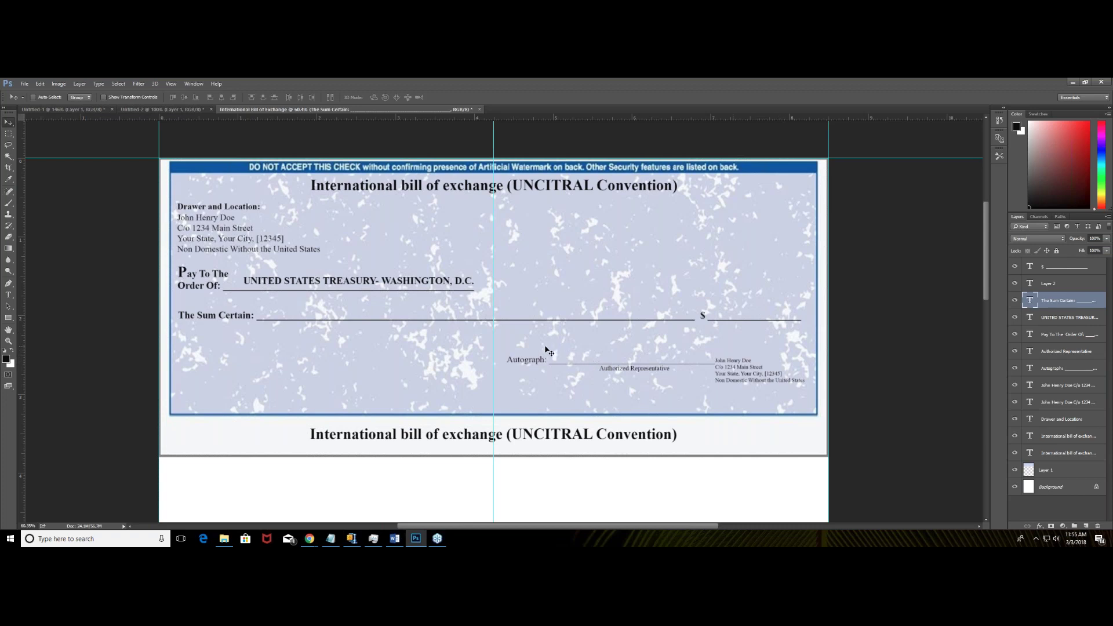
Check the word "unconditional" in Article 3 paragraph 1(a) of the convention, then return to the full-size check document.
left_click(1085, 83)
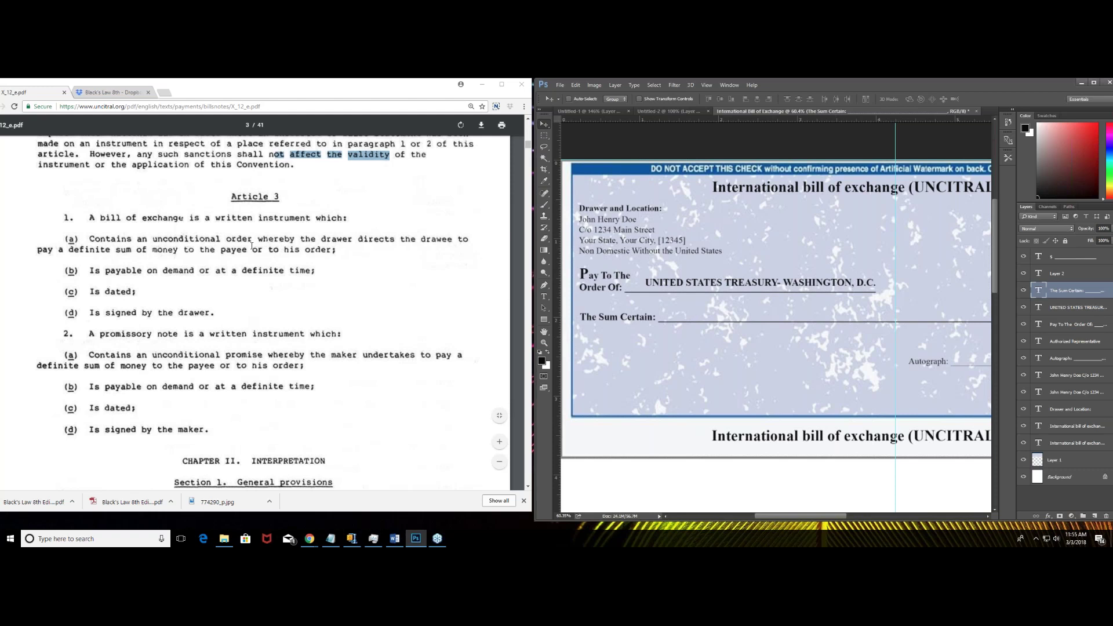
left_click_drag(154, 239, 204, 245)
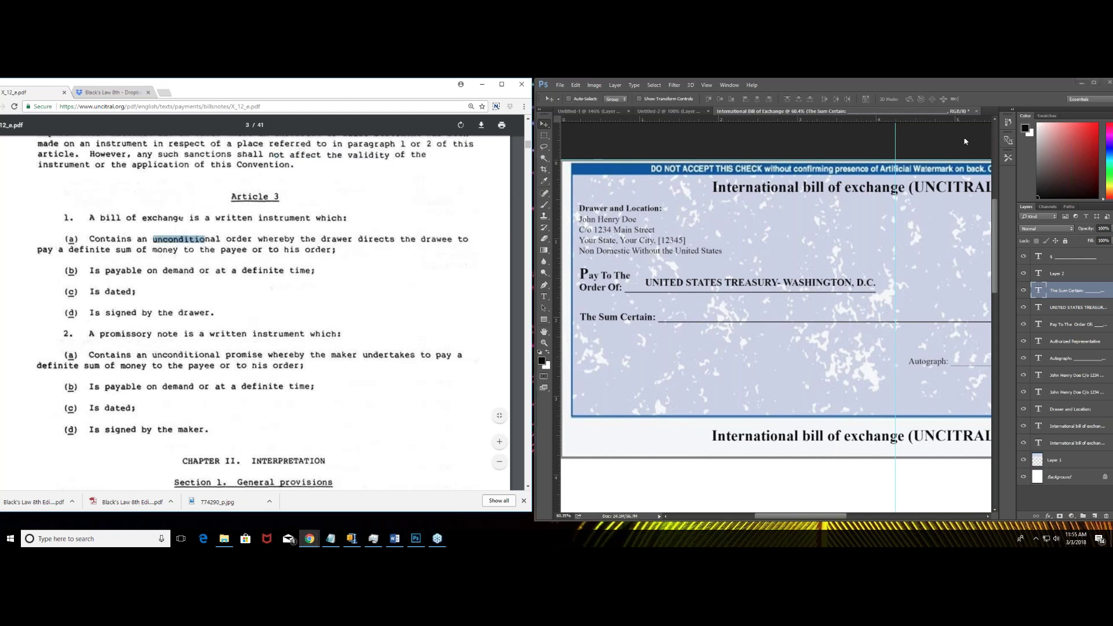
left_click(1096, 86)
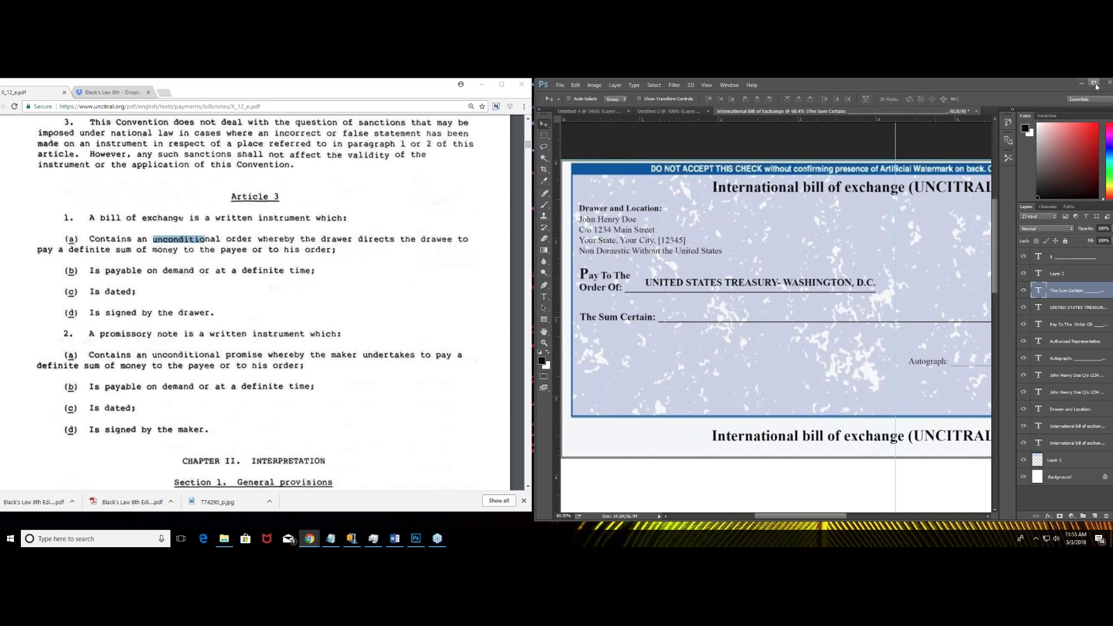
left_click(1096, 86)
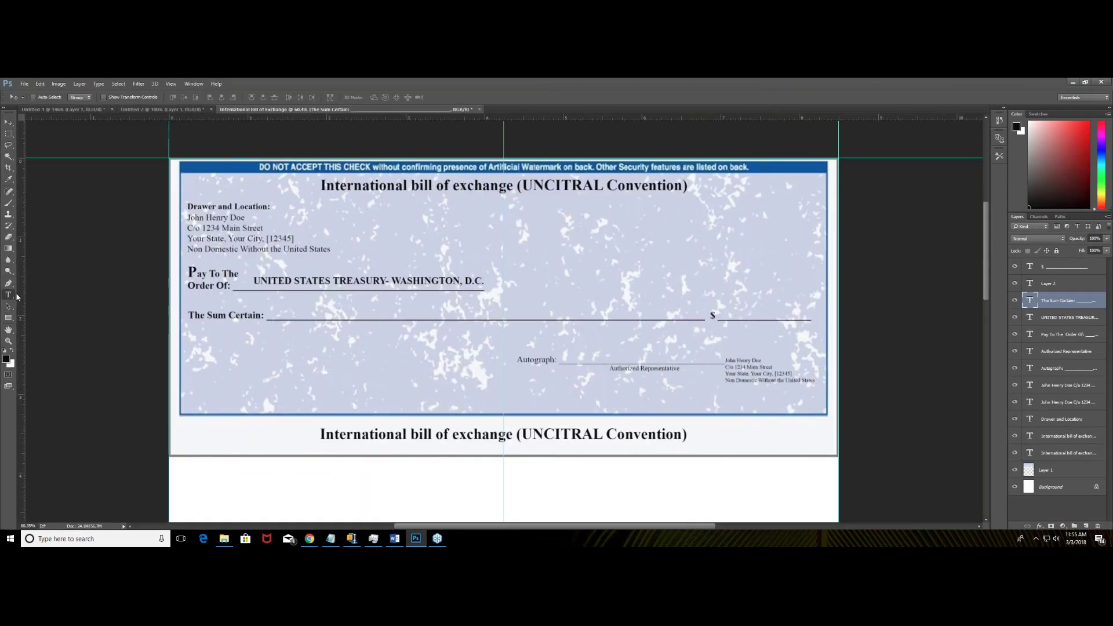
Insert "Unconditionally" on its own line above "The Sum Certain:" and move the text block up so its blank lines up with the dollar blank.
left_click(9, 296)
left_click(189, 315)
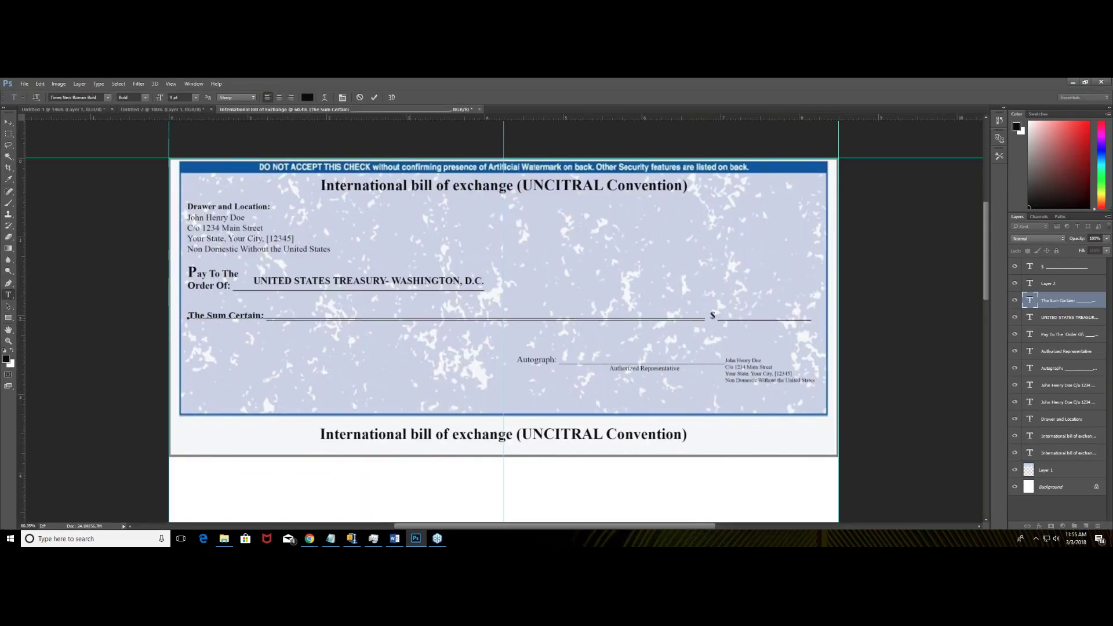
type("Unco")
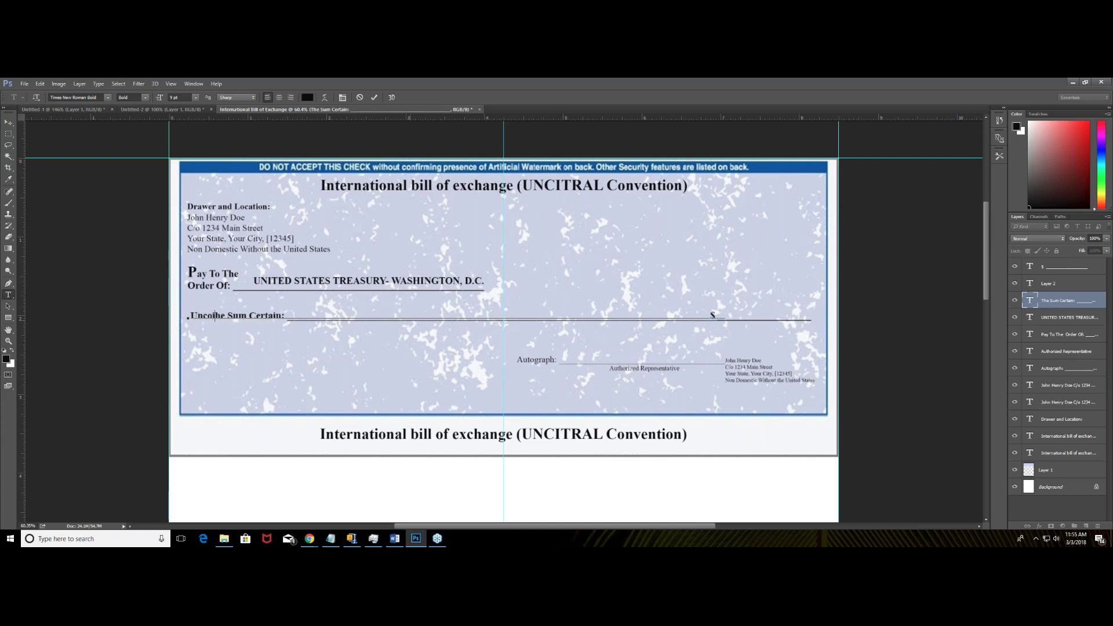
type("nditionally")
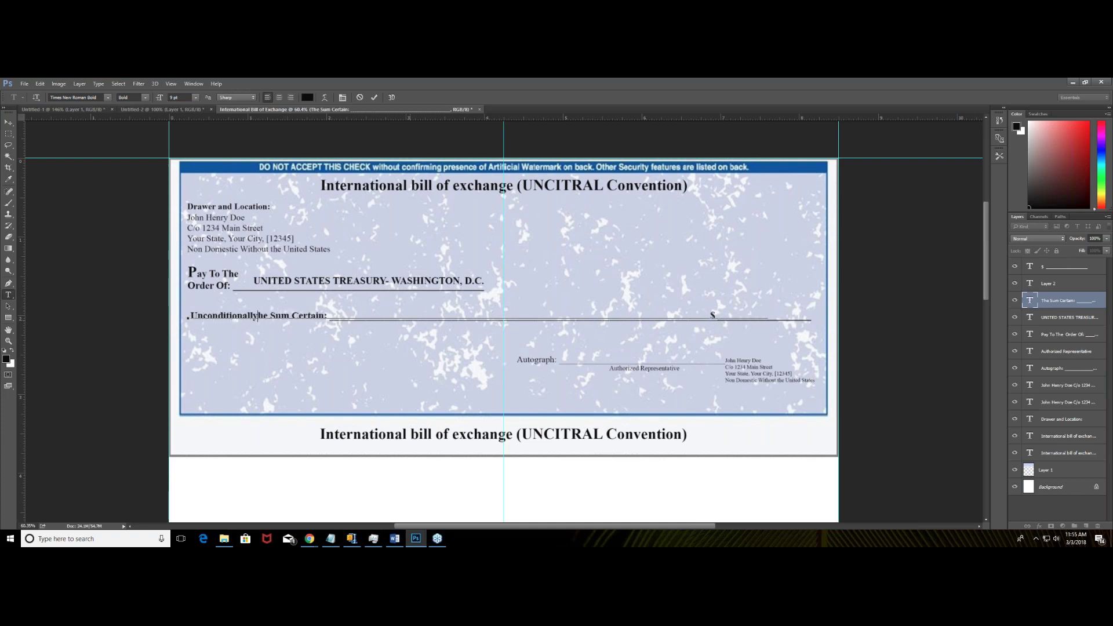
key("Return")
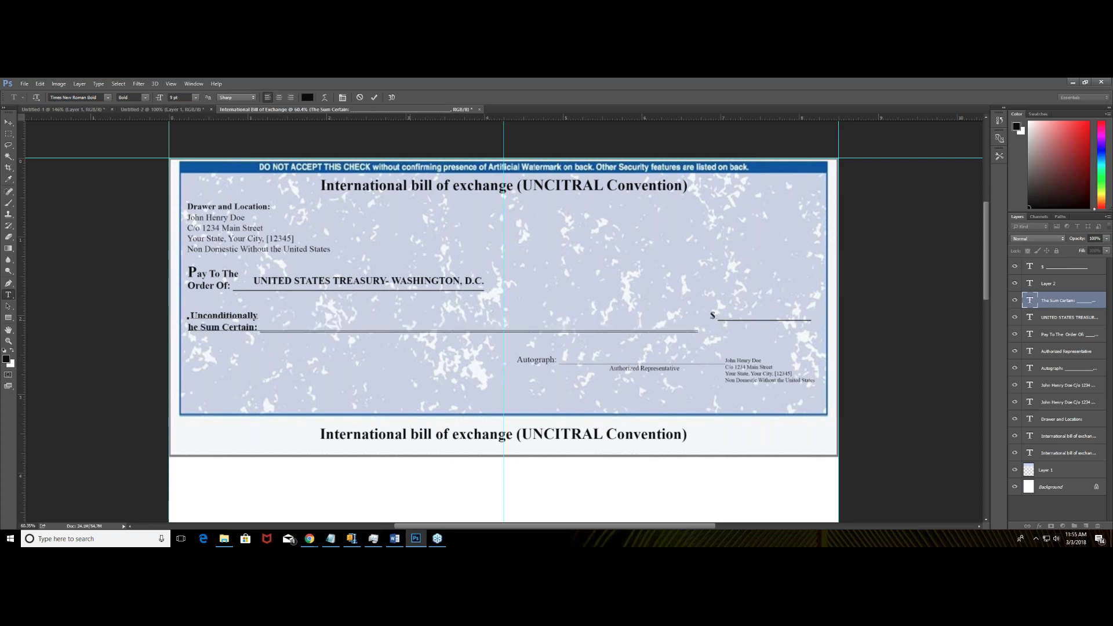
type("T")
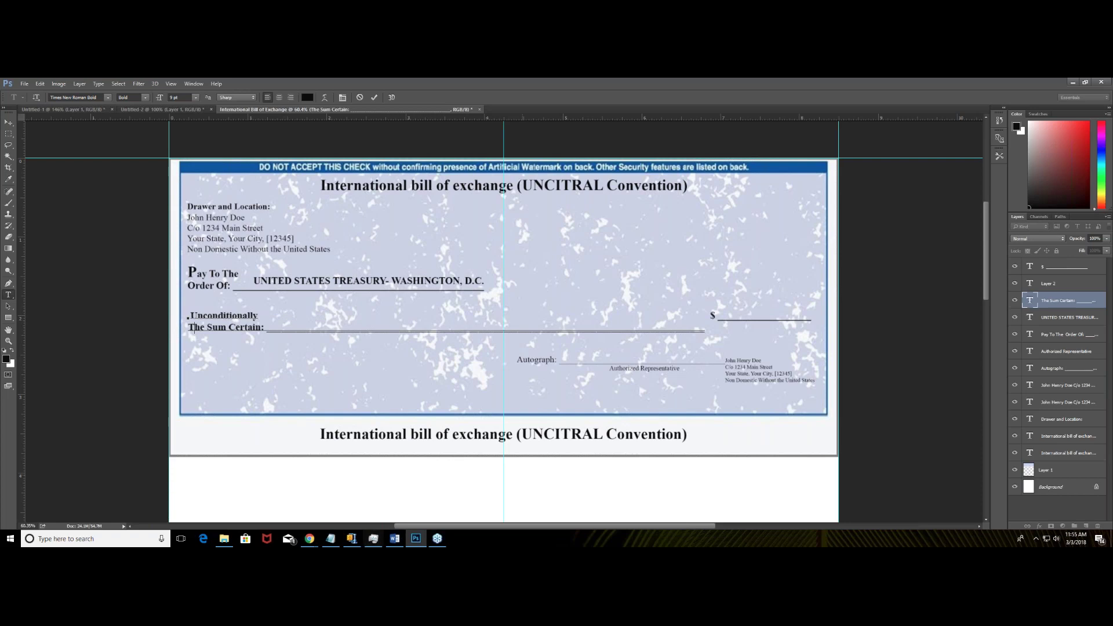
key("ctrl+Return")
key("v")
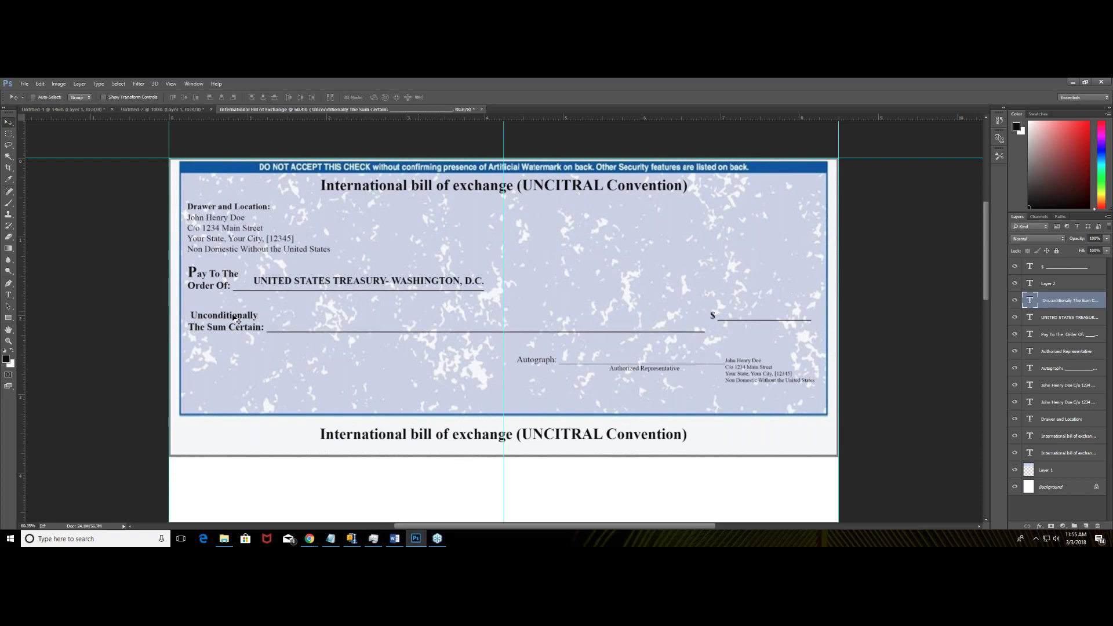
left_click_drag(234, 317, 233, 305)
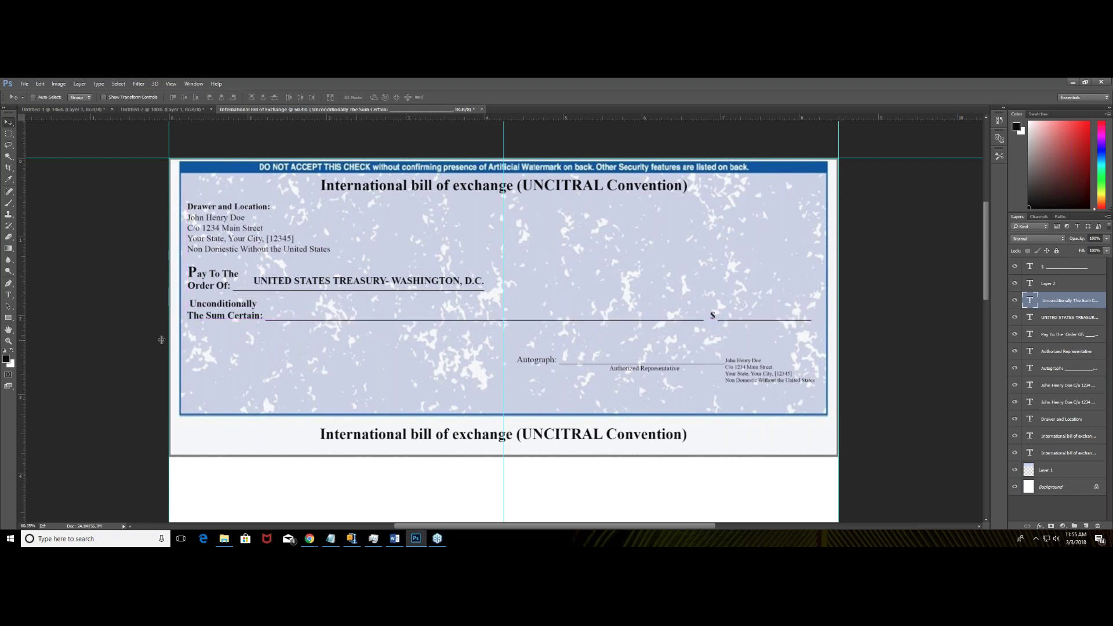
Review the order, drawer and definite sum wording in Article 3 paragraph 1(a), then return to the full-size check document.
left_click(1085, 83)
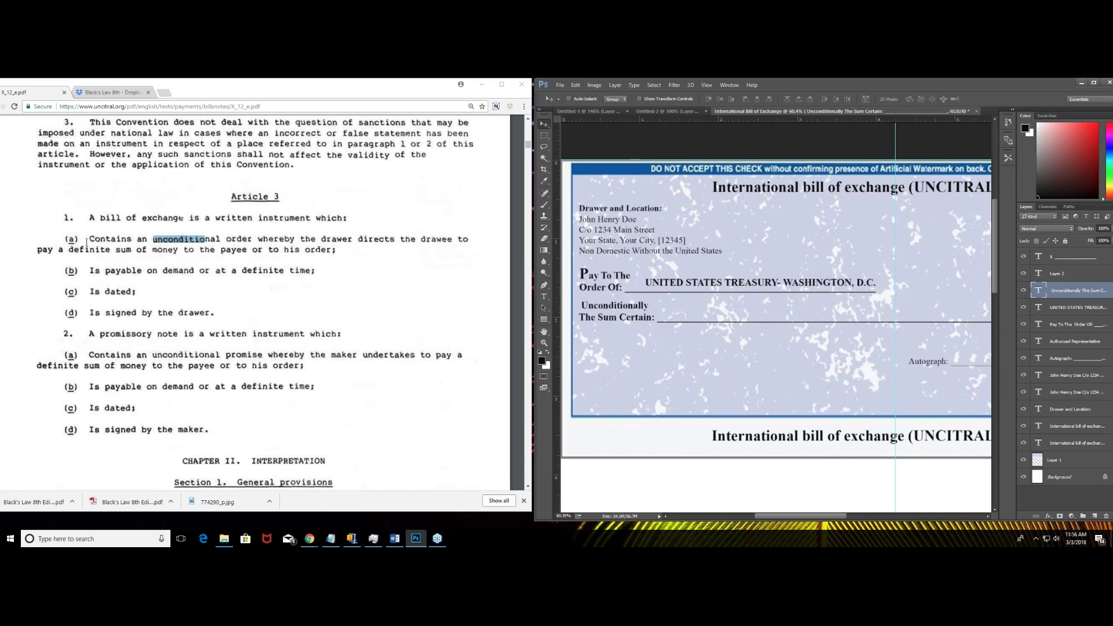
double_click(238, 239)
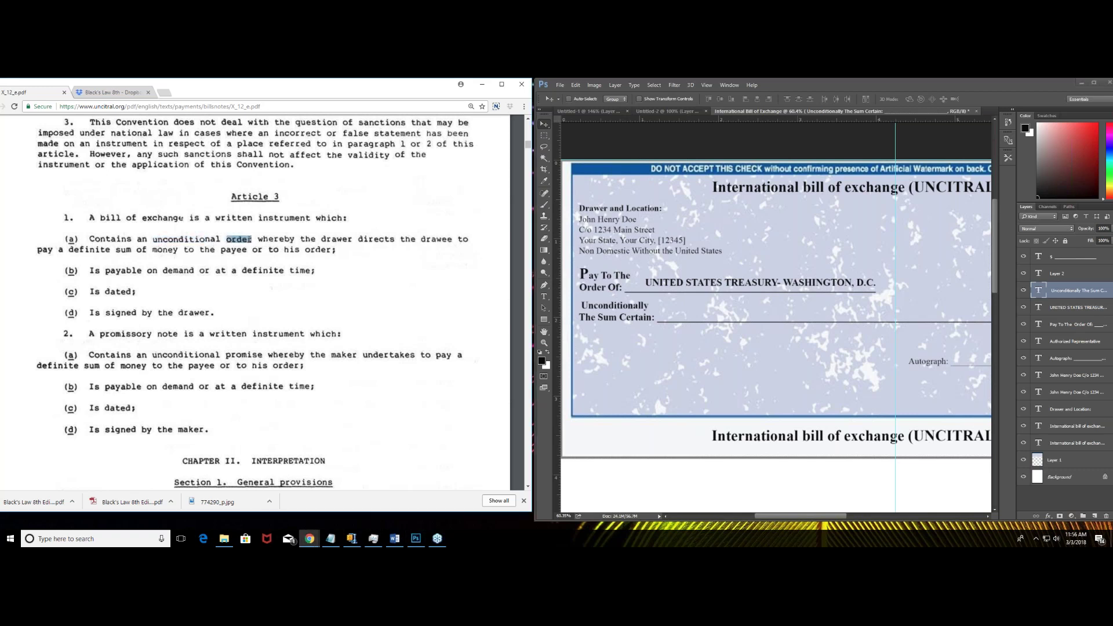
double_click(336, 238)
left_click_drag(69, 251, 130, 251)
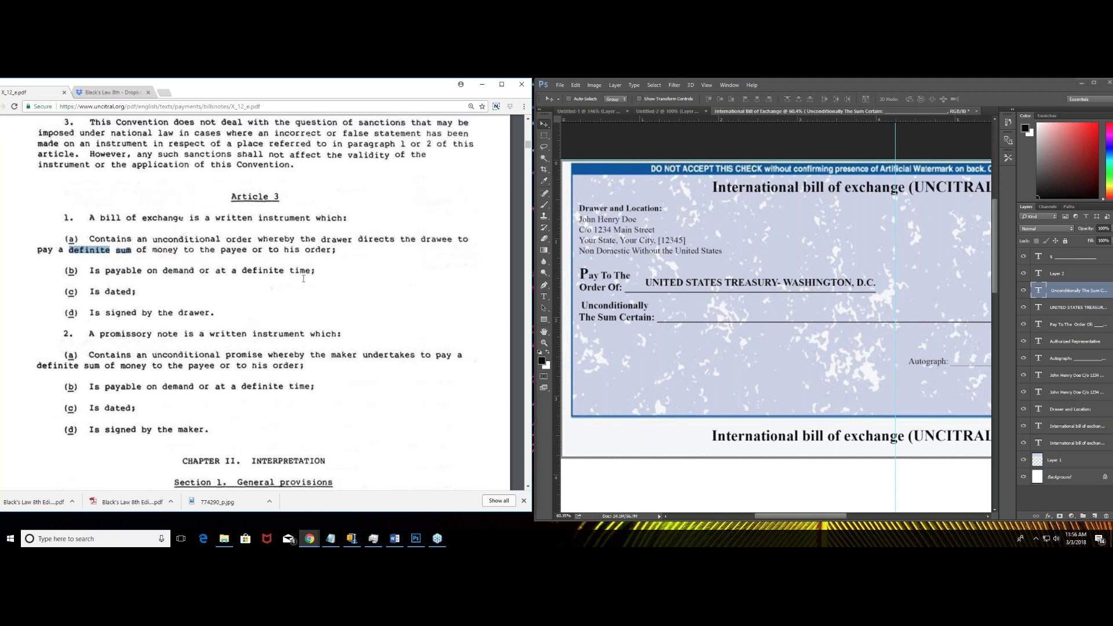
left_click_drag(977, 87, 902, 91)
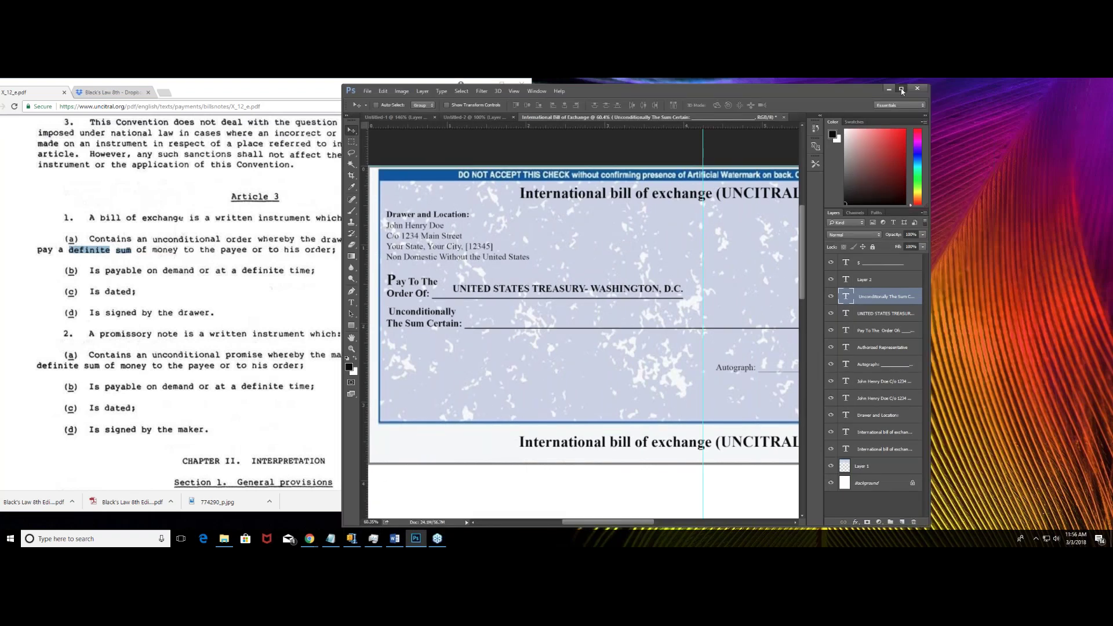
left_click(902, 89)
Add the text "At:" with a short underscore blank to the right of the payee line and nudge it into place.
left_click(8, 295)
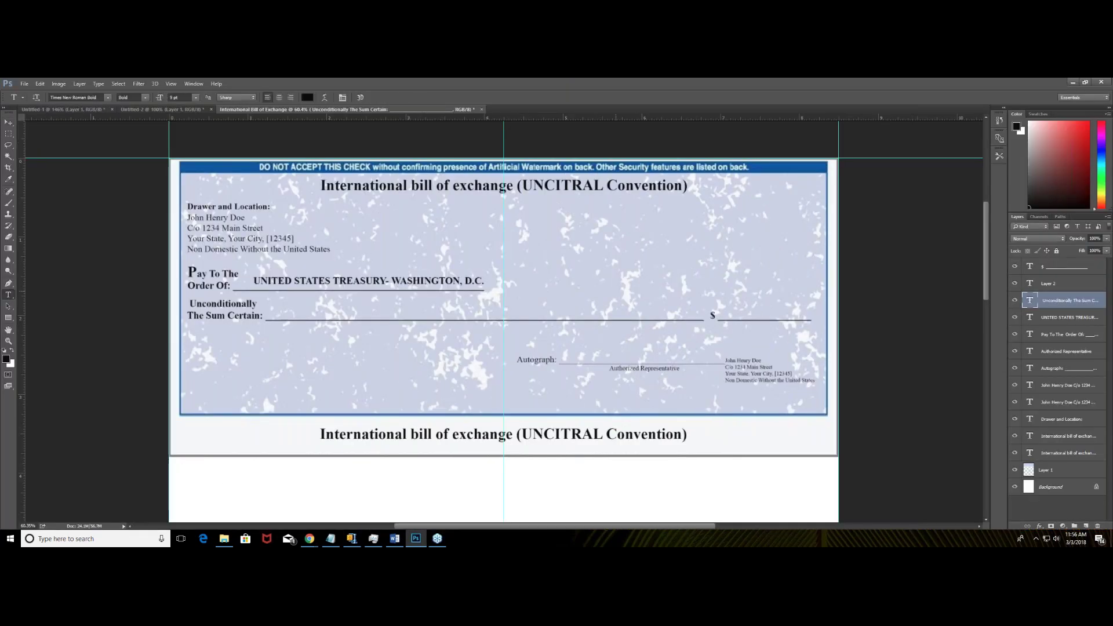
left_click(573, 283)
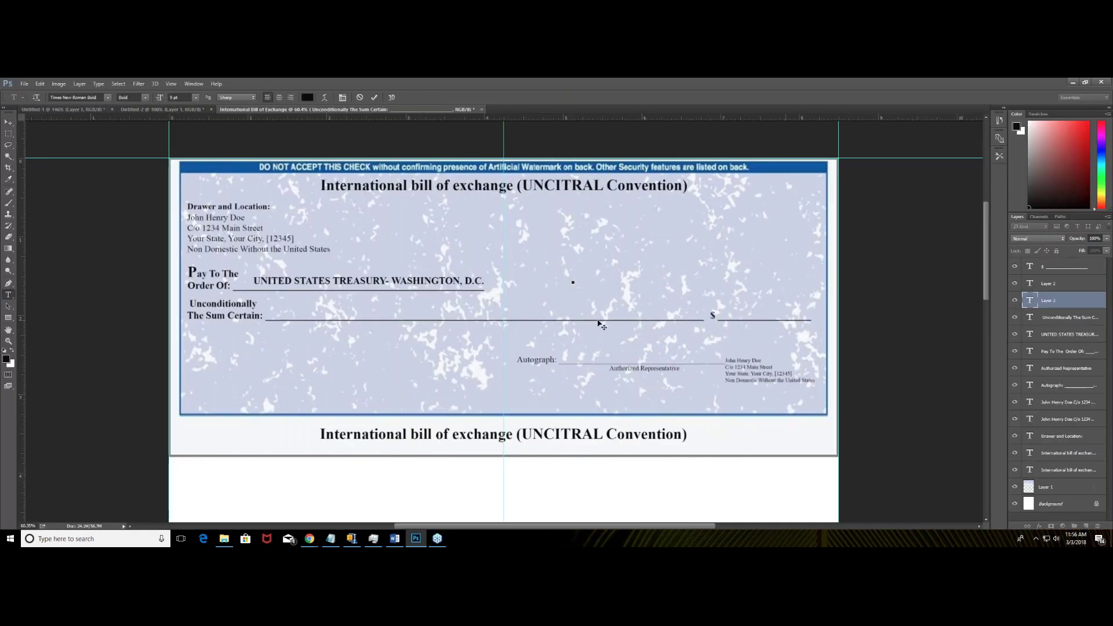
type("At: _____________")
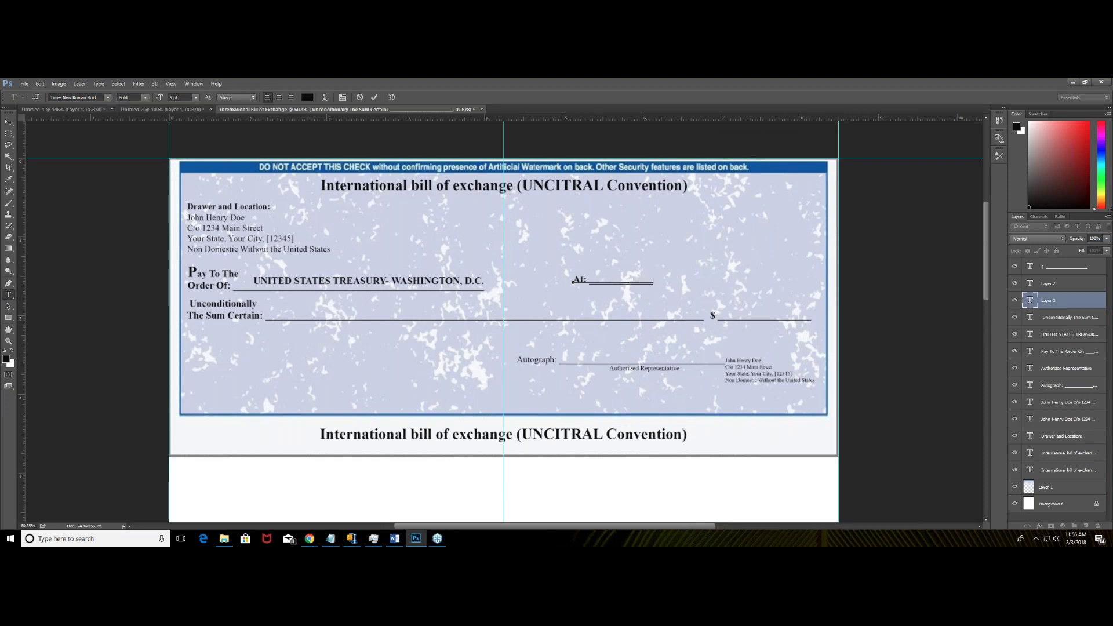
key("ctrl+Return")
key("v")
left_click_drag(581, 281, 583, 283)
left_click(8, 295)
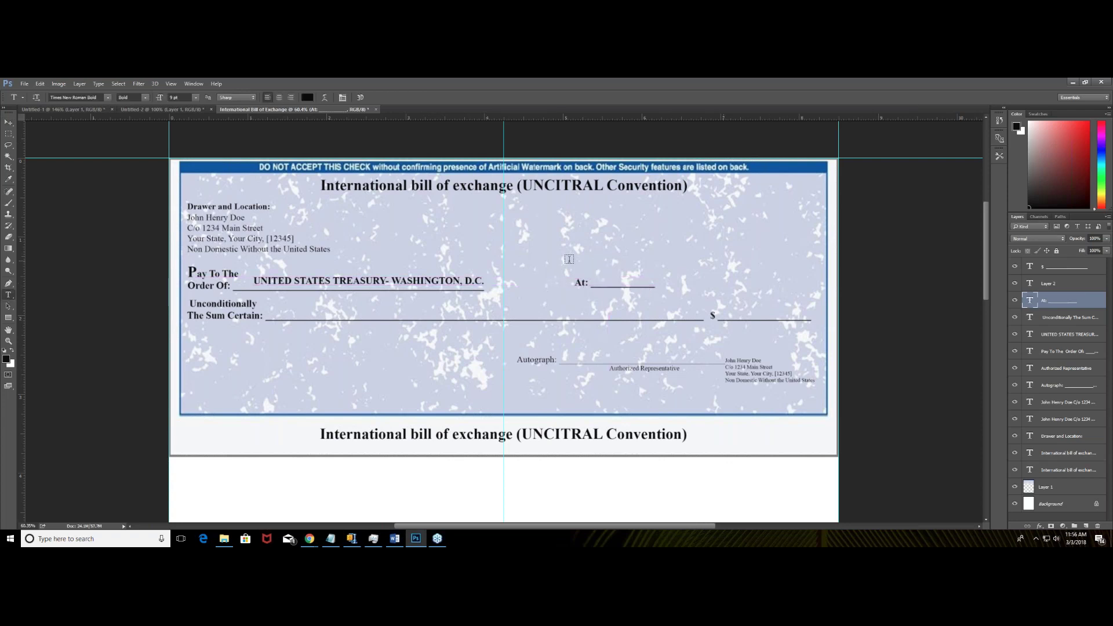
left_click(613, 278)
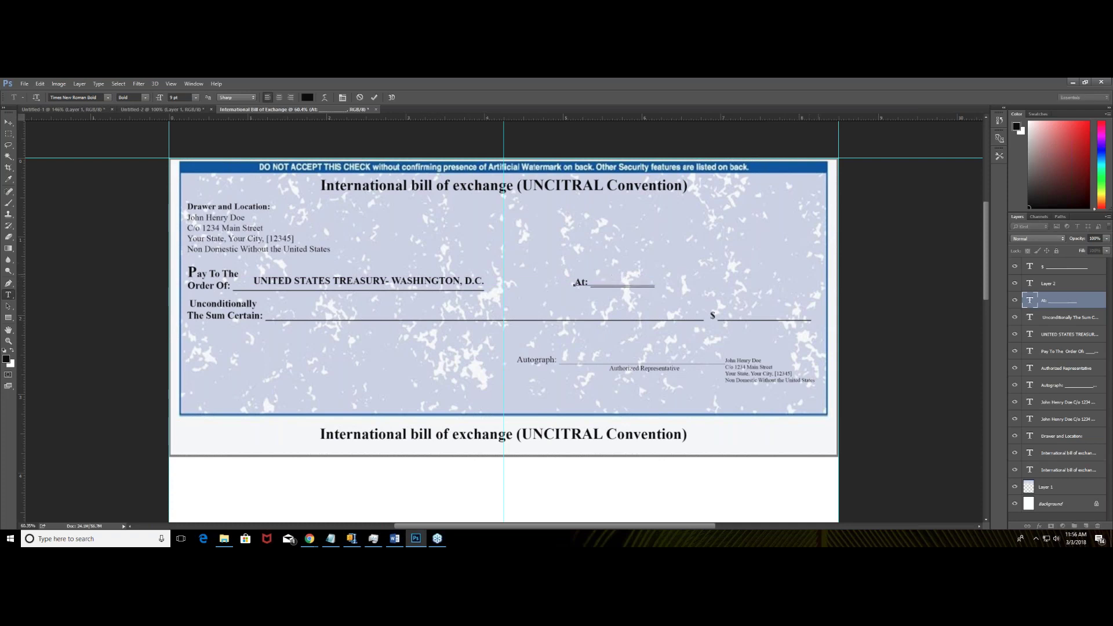
type("Sight")
key("BackSpace")
key("BackSpace")
key("BackSpace")
key("BackSpace")
key("BackSpace")
left_click(9, 122)
Add "Sight" as a separate text layer and move it onto the blank after "At:".
left_click(8, 295)
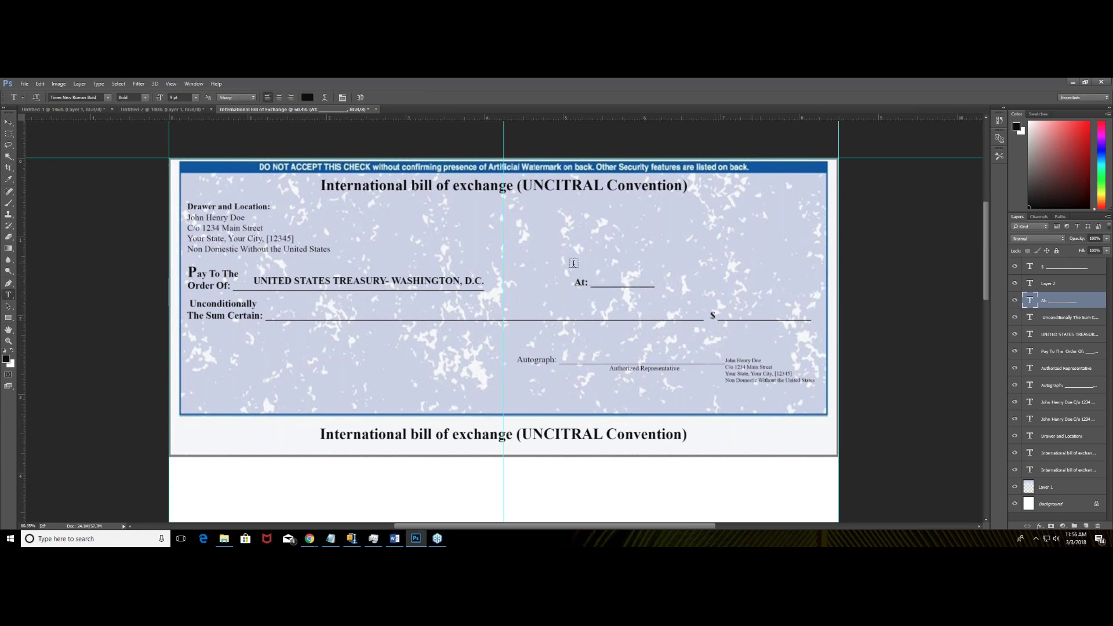
left_click(604, 265)
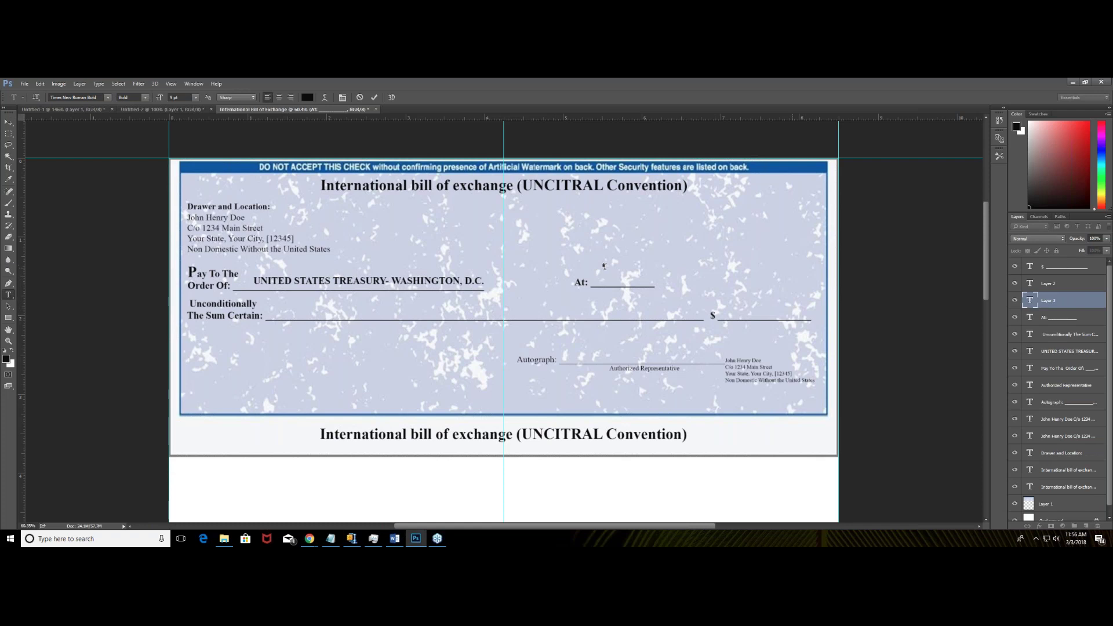
type("Sight")
key("BackSpace")
key("BackSpace")
key("BackSpace")
type("ight")
key("ctrl+Return")
key("v")
left_click_drag(619, 265, 618, 283)
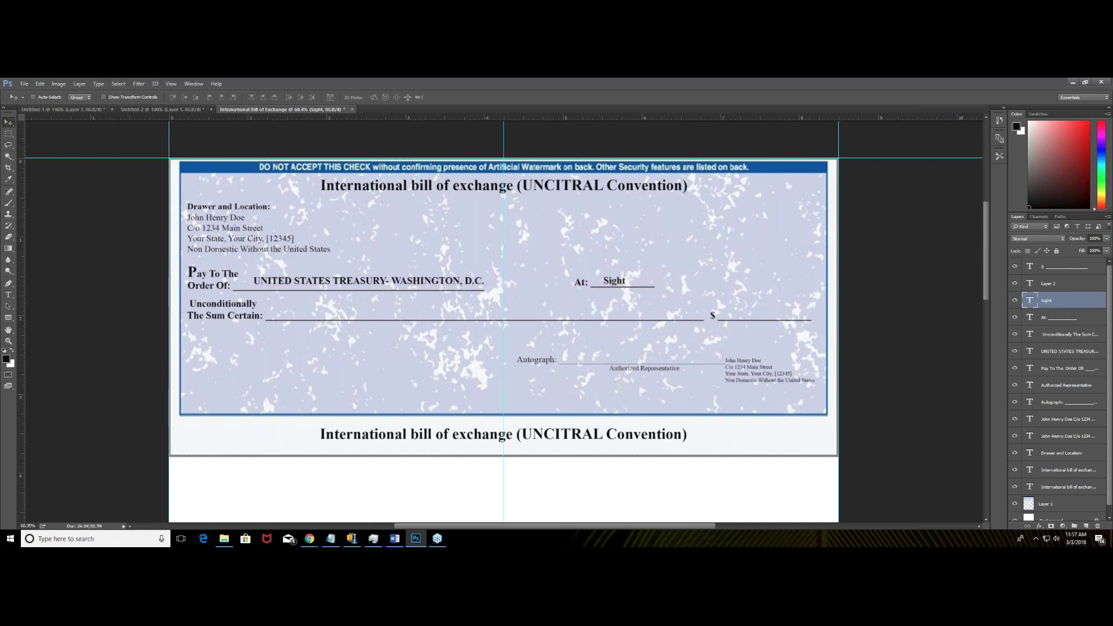
Add the text "Days After:" with an underscore blank to the right of "Sight" and align its right end with the dollar blank.
left_click(8, 294)
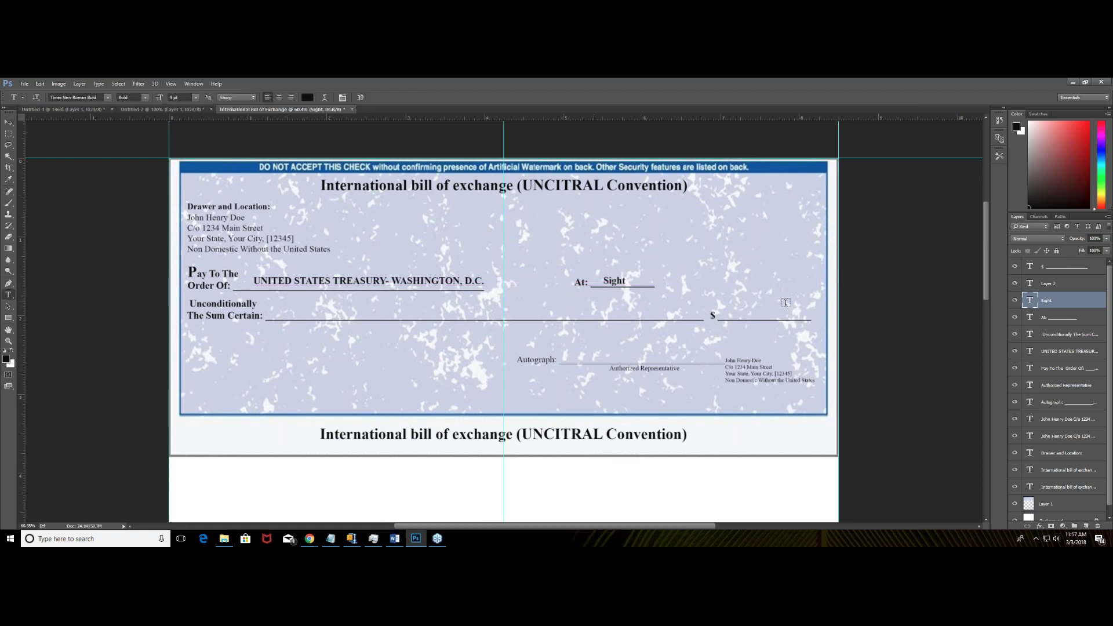
left_click(674, 280)
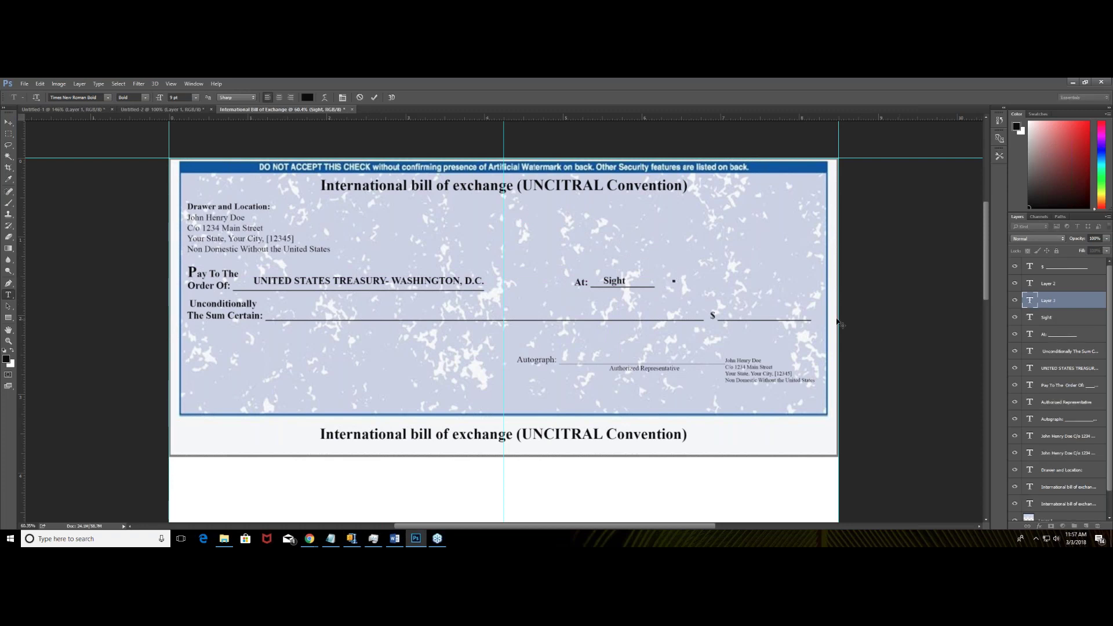
type("Days After: ________________")
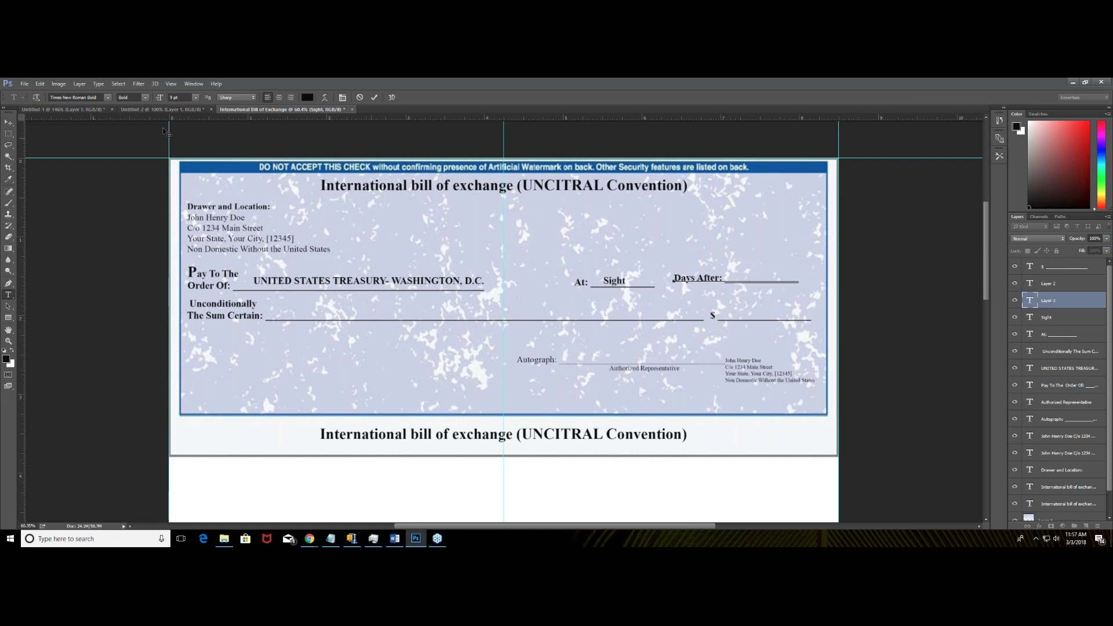
left_click(8, 122)
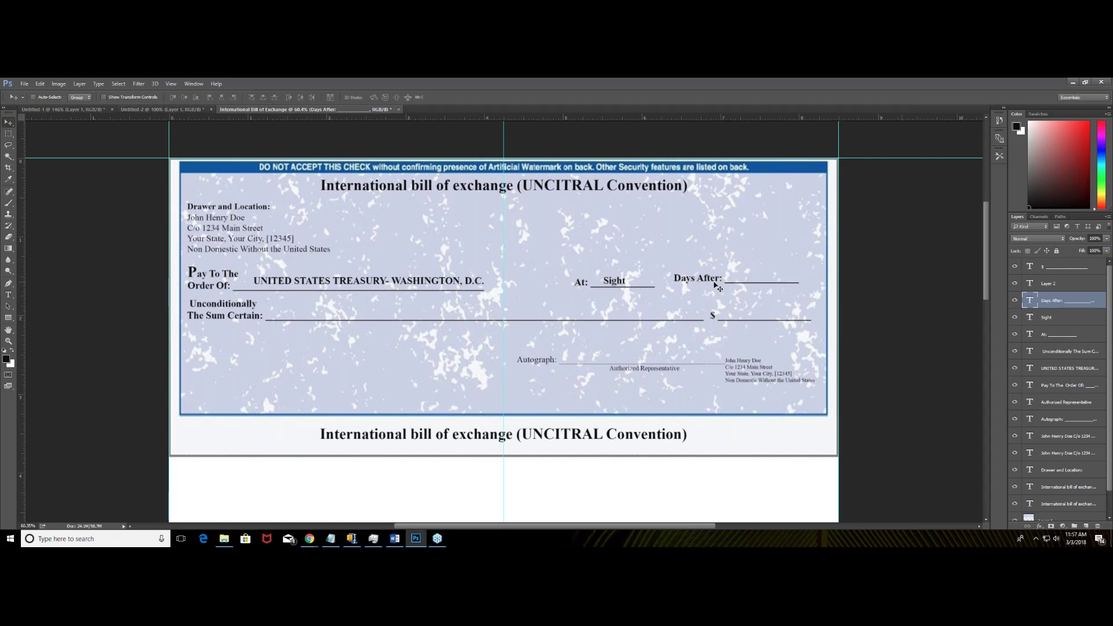
left_click_drag(713, 278, 724, 281)
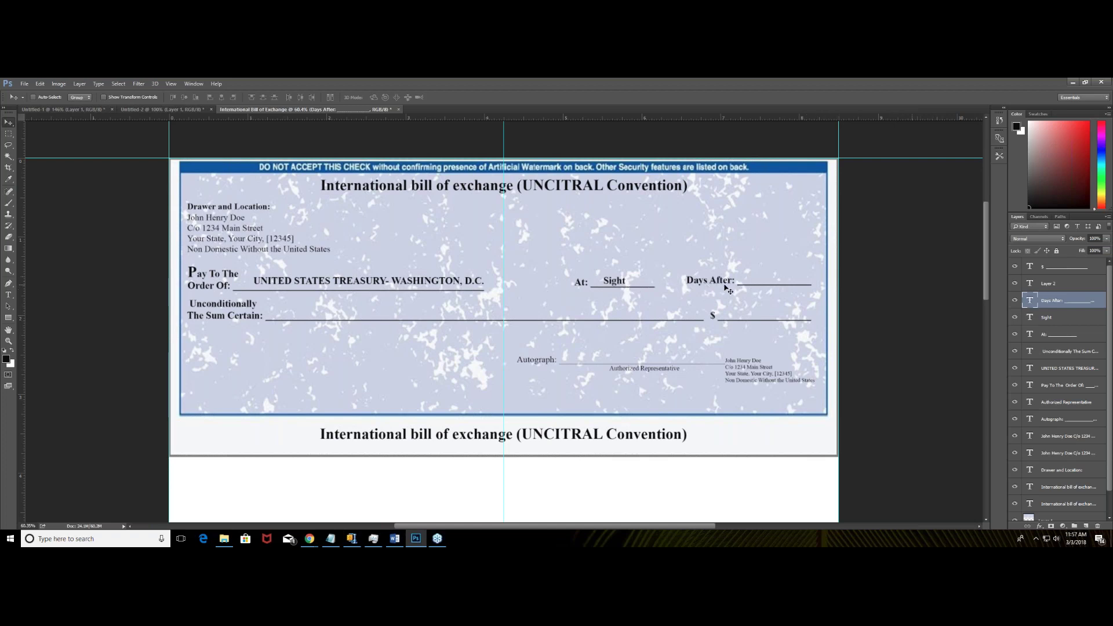
left_click_drag(730, 284, 725, 283)
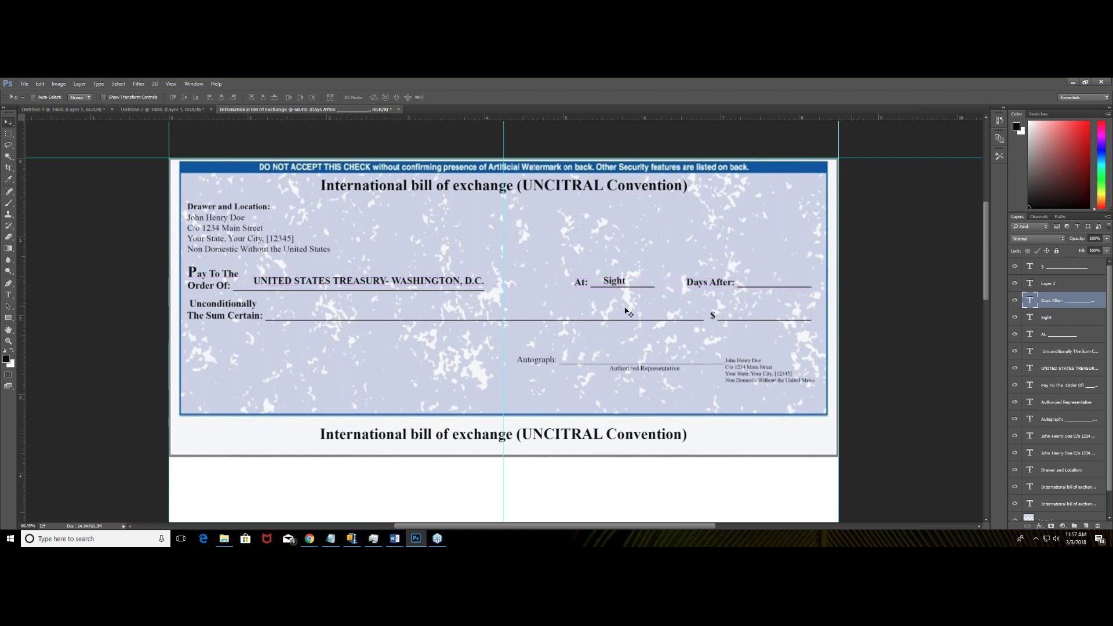
left_click(8, 296)
left_click(816, 286)
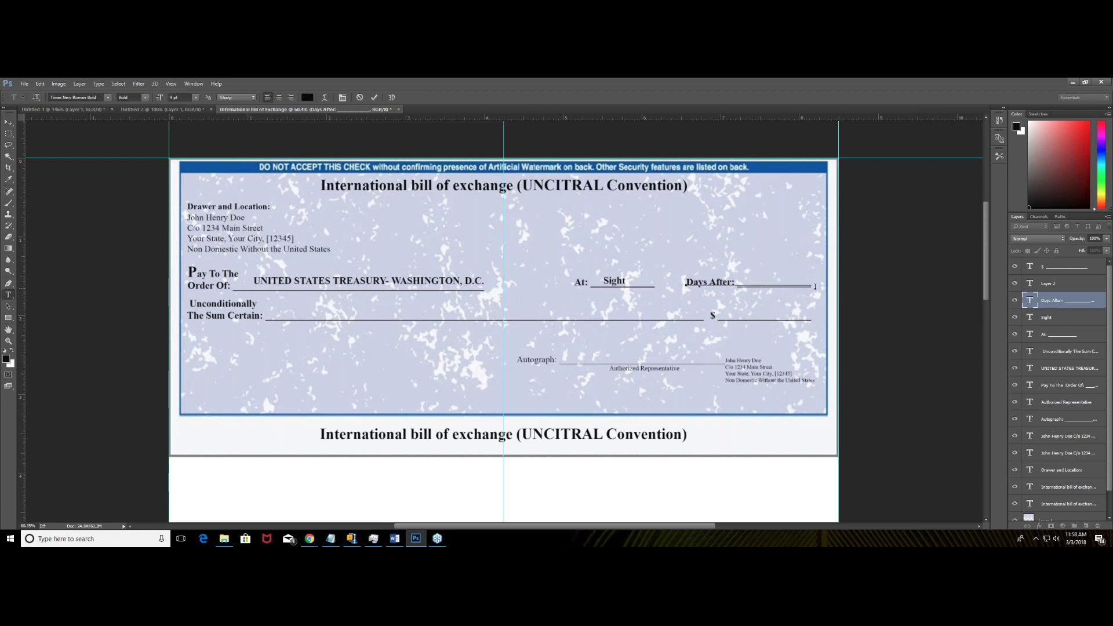
left_click(8, 123)
Add "Not Applicable" as a separate text layer above the "Days After:" line and format it as 8 pt Regular.
left_click(9, 298)
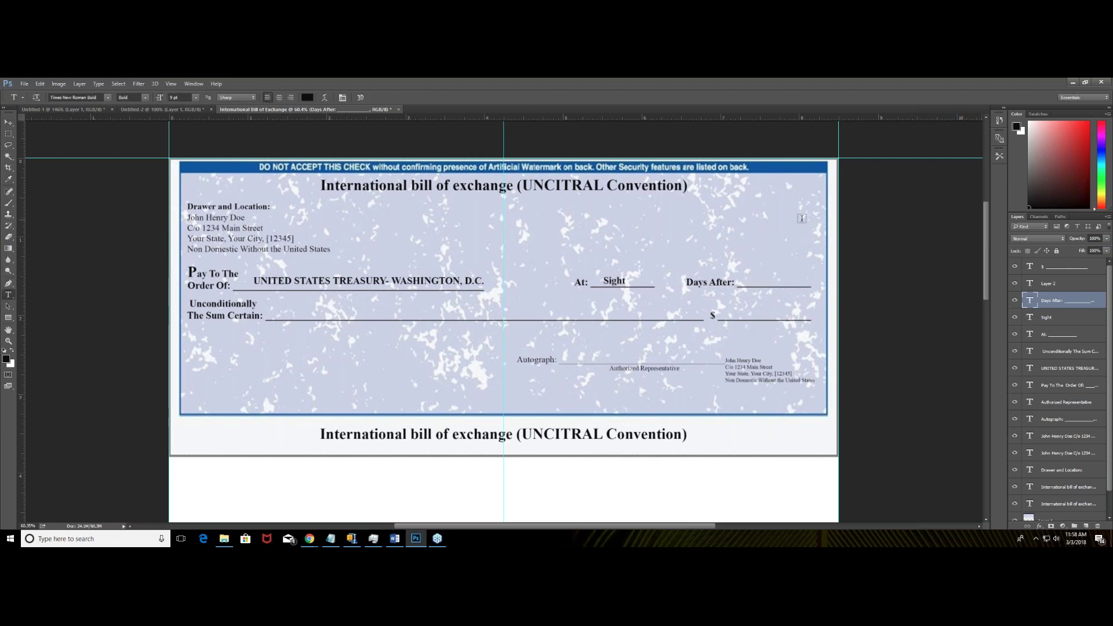
left_click(729, 243)
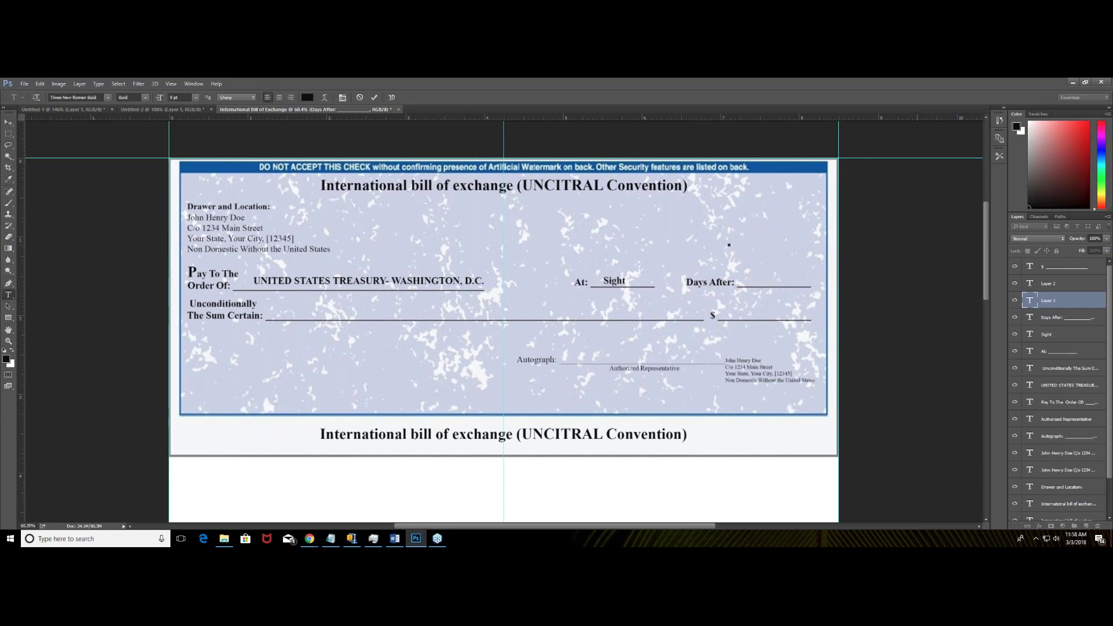
type("Not Applicable")
key("ctrl+a")
left_click(196, 98)
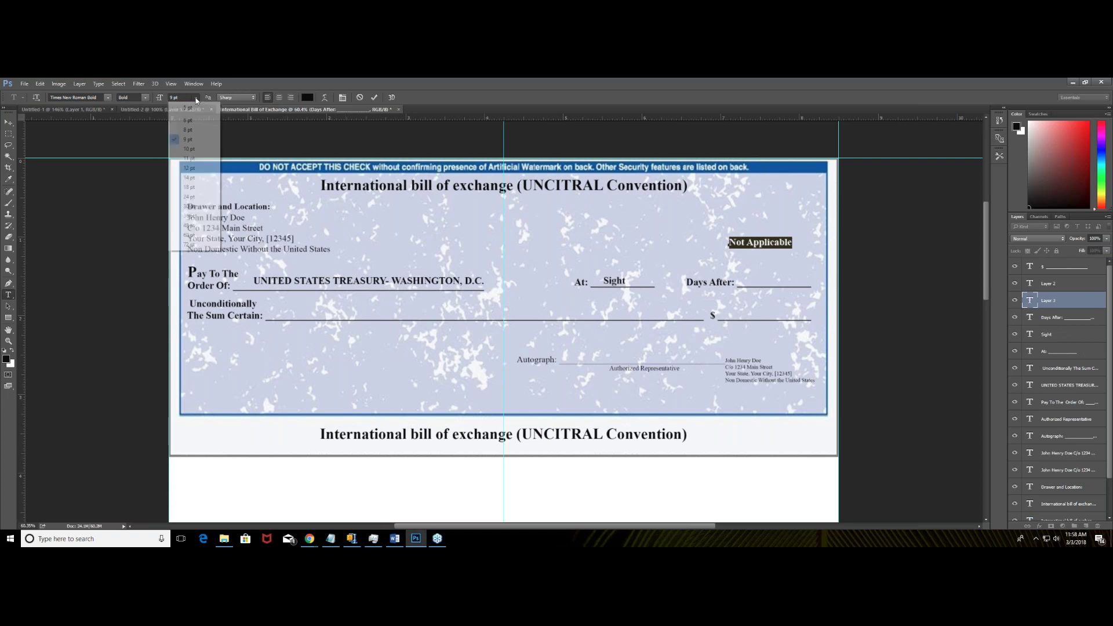
left_click(189, 130)
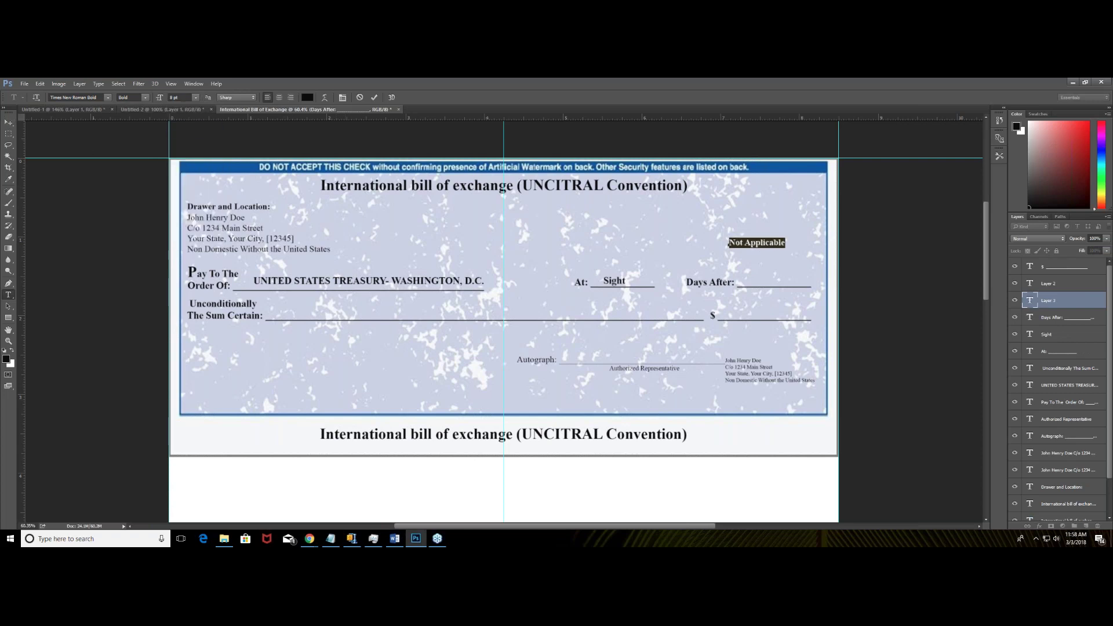
left_click(146, 98)
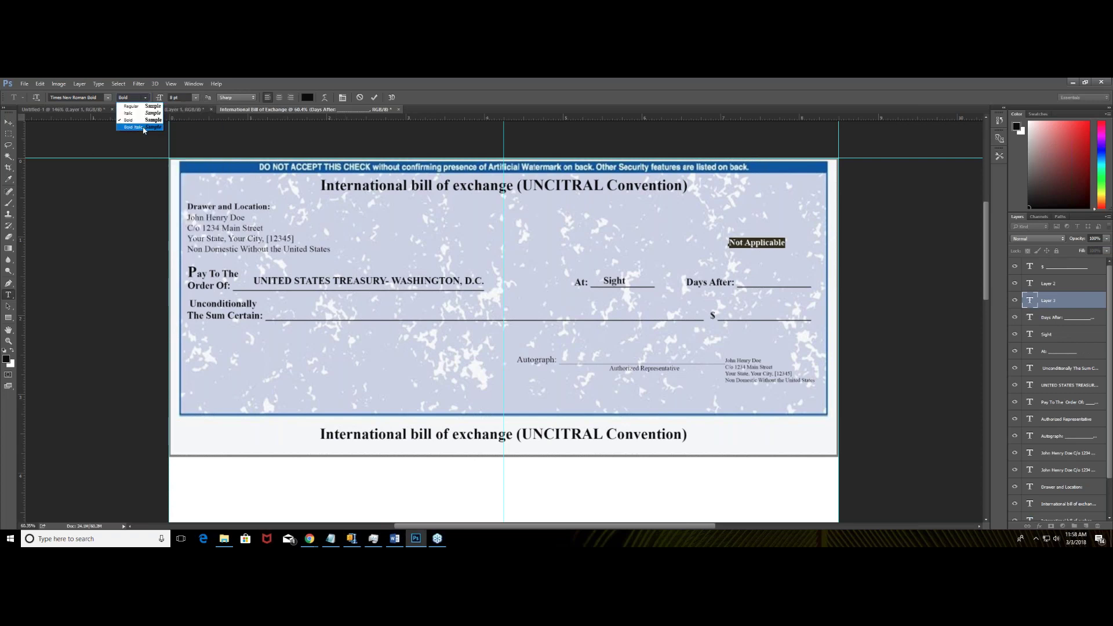
left_click(133, 105)
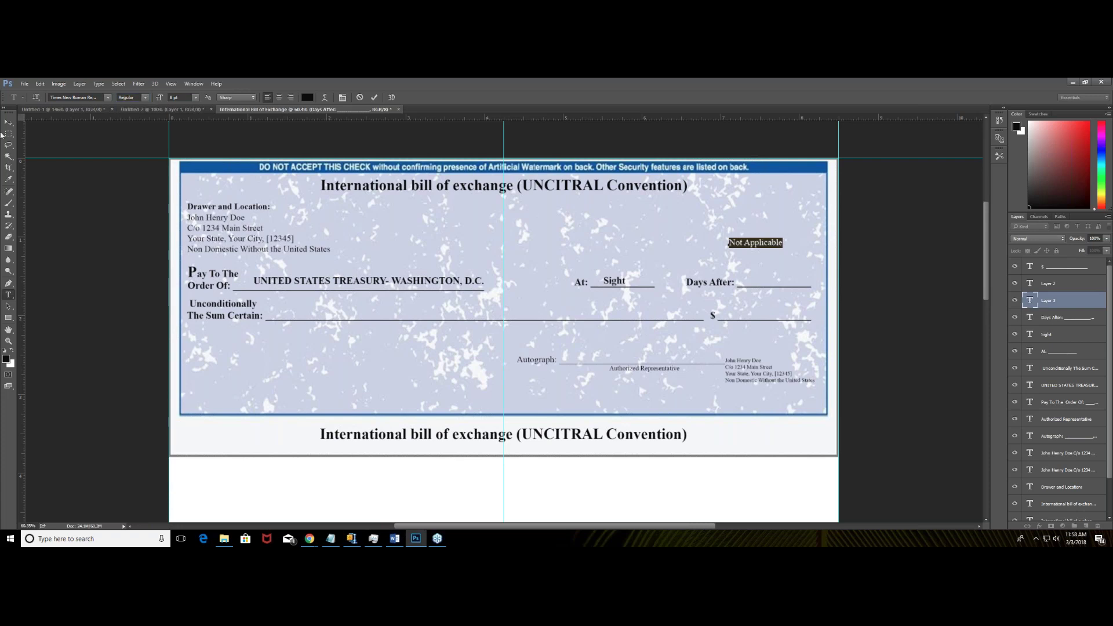
Color "Not Applicable" bright red (fa0606) and move it onto the blank after "Days After:".
left_click(7, 360)
left_click(555, 198)
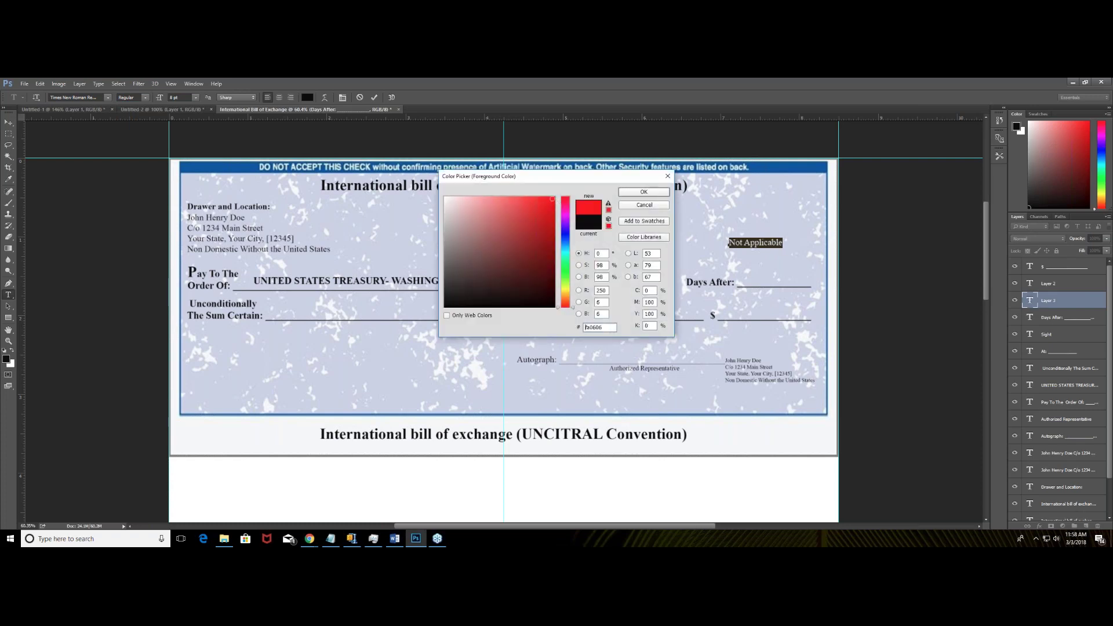
left_click(644, 192)
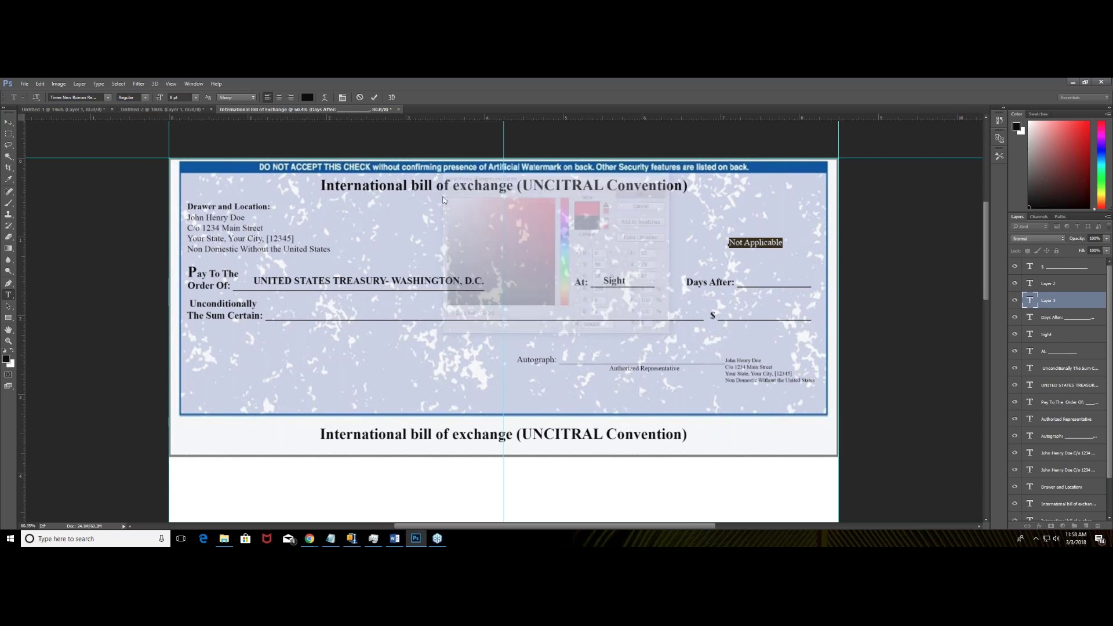
left_click(8, 123)
left_click_drag(776, 244, 789, 281)
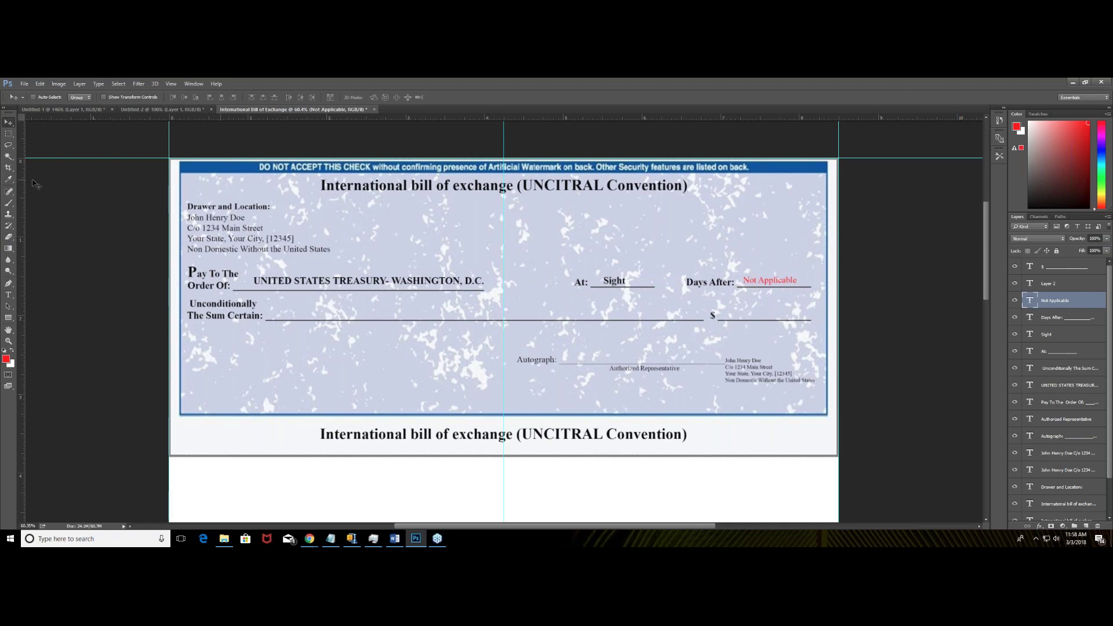
Add the text "******Private Issue******" as a new layer and move it above "Drawer and Location:", left of the title.
left_click(9, 294)
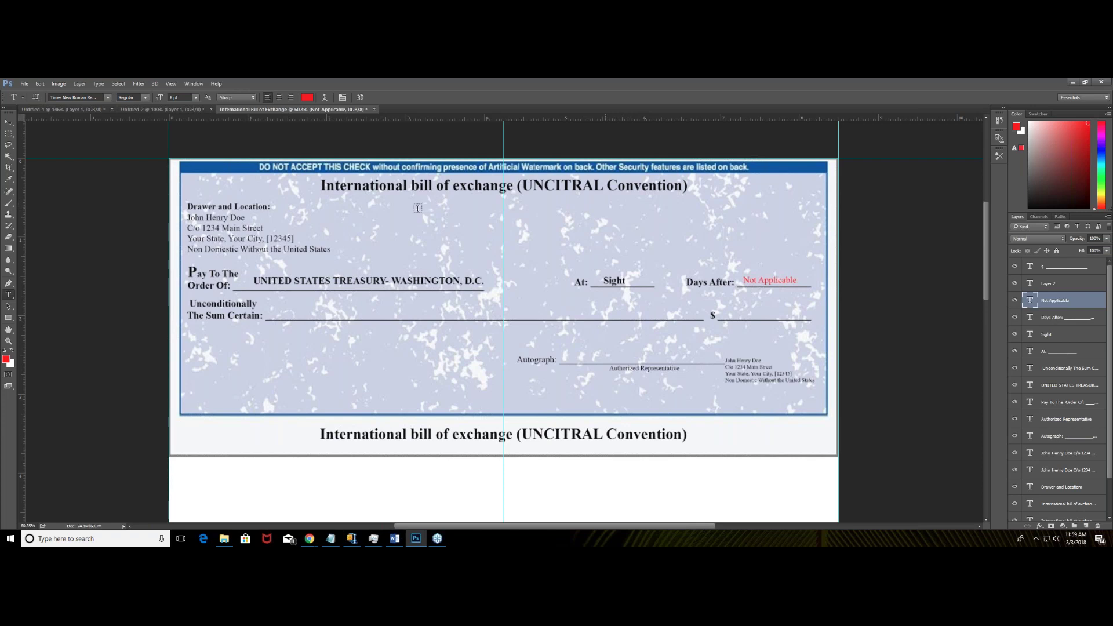
left_click(422, 227)
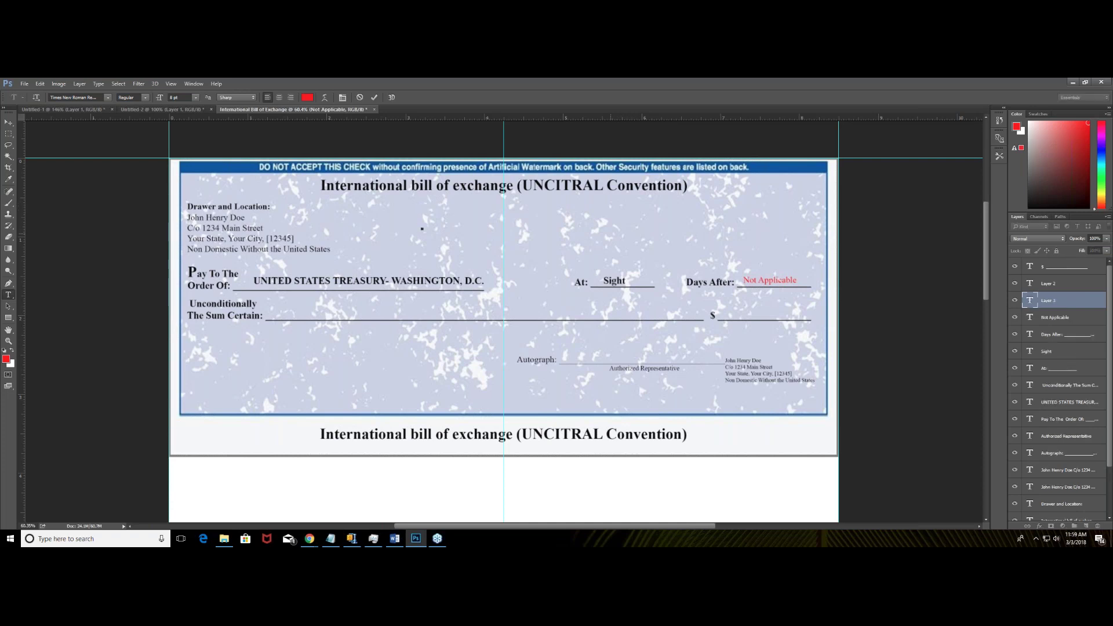
type("******Private Issue******")
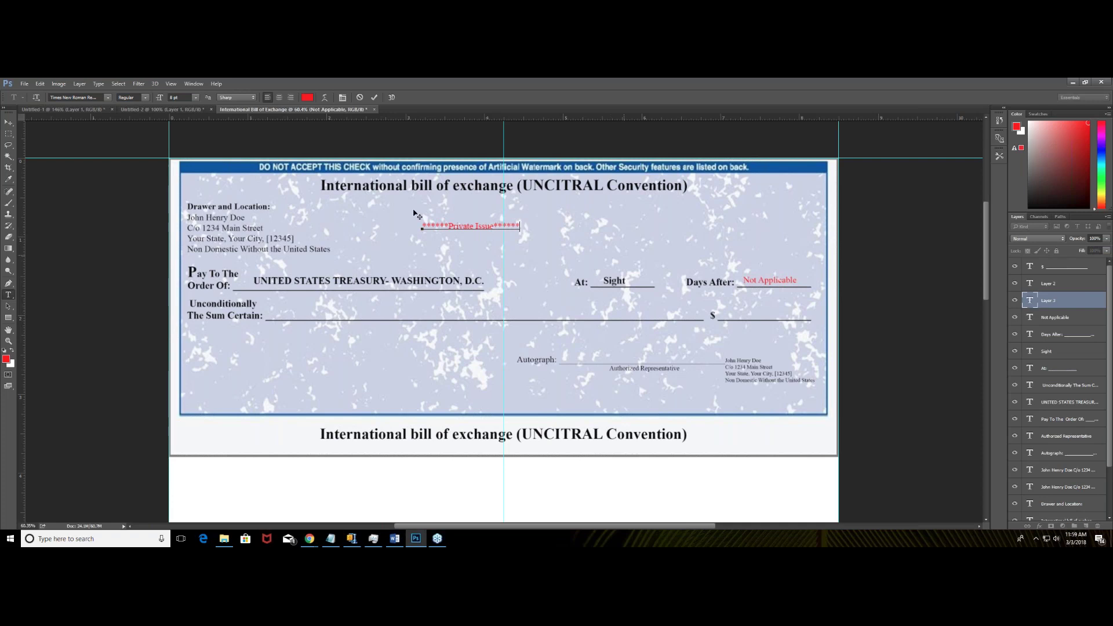
left_click(8, 123)
left_click_drag(467, 227, 241, 187)
Set the "Private Issue" text to Bold and nudge it slightly left toward the check's border.
left_click(8, 295)
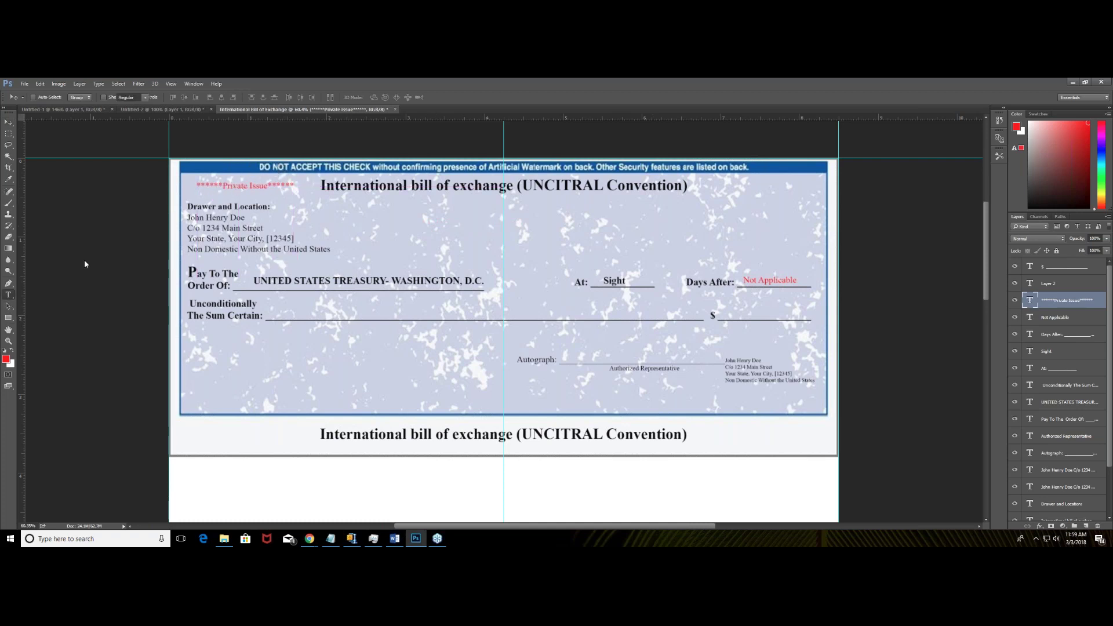
left_click(294, 185)
left_click_drag(295, 184, 159, 187)
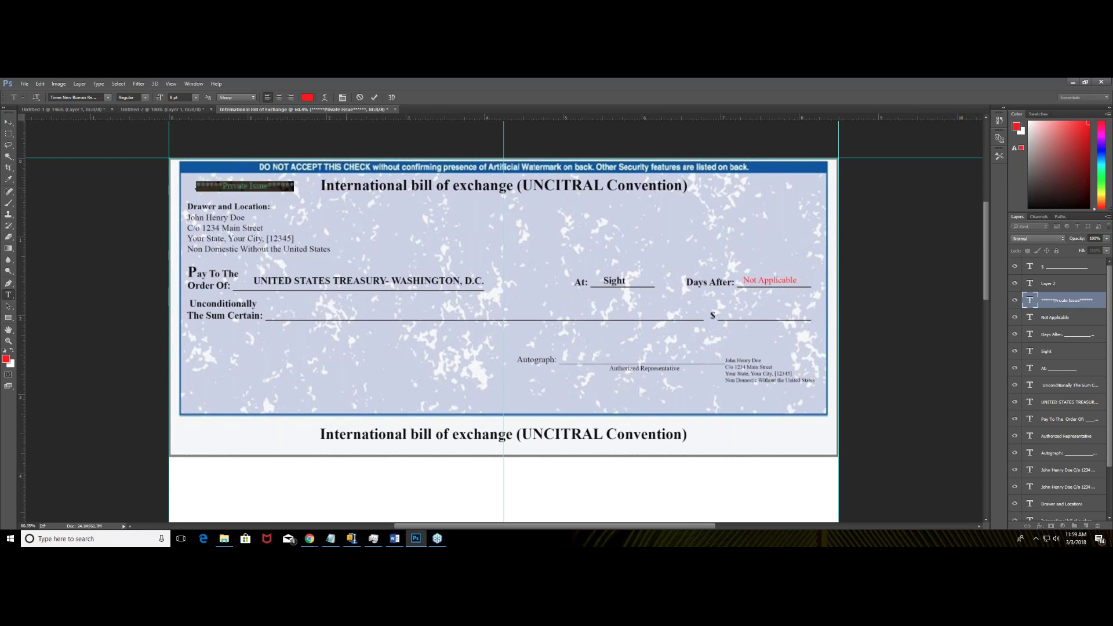
left_click(145, 98)
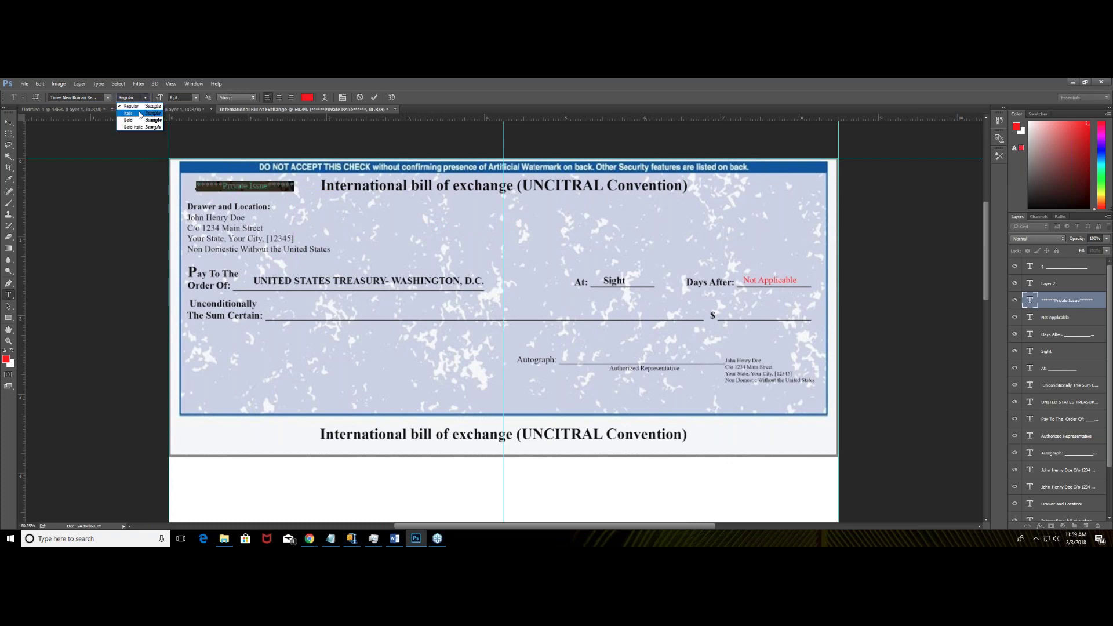
left_click(132, 118)
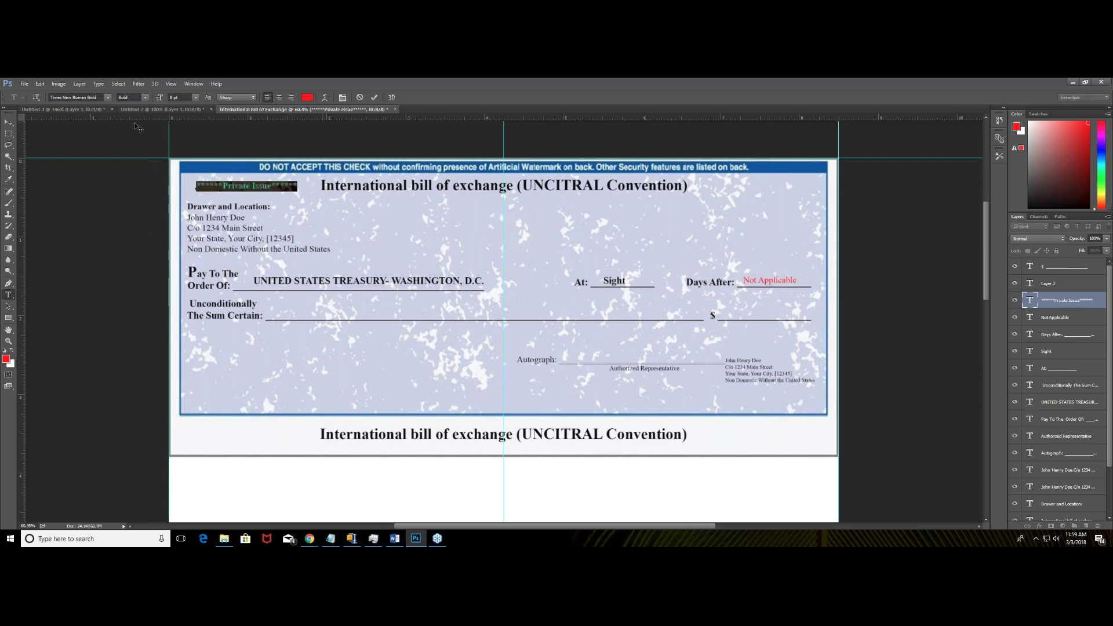
left_click(9, 123)
left_click_drag(245, 188, 236, 189)
Recolor the whole "******Private Issue******" text to near-black (060000).
left_click(8, 294)
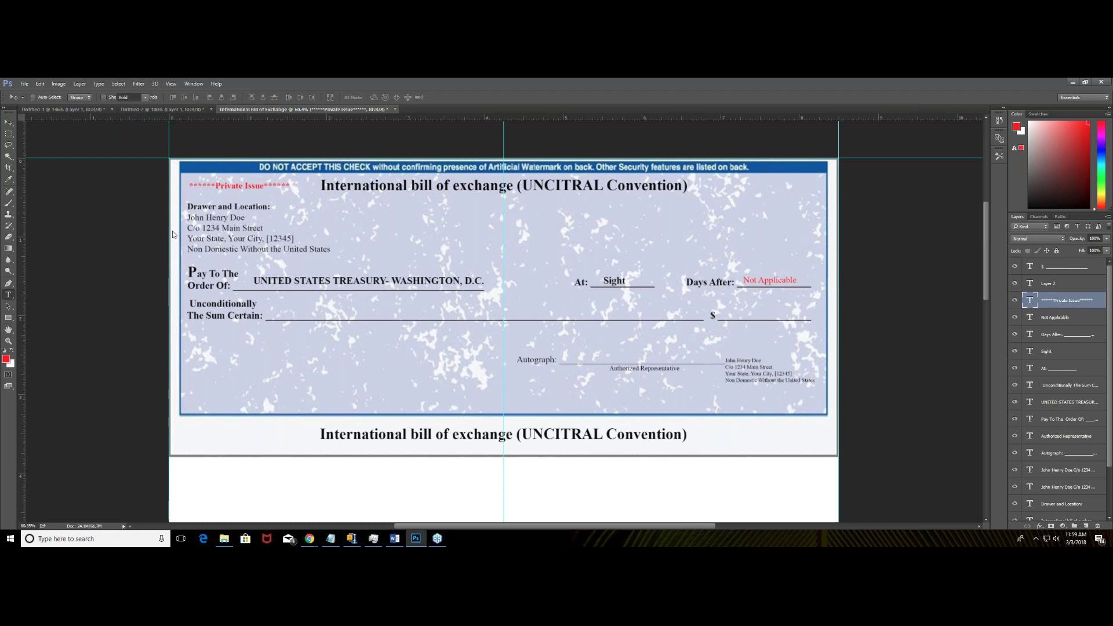
left_click_drag(287, 185, 166, 184)
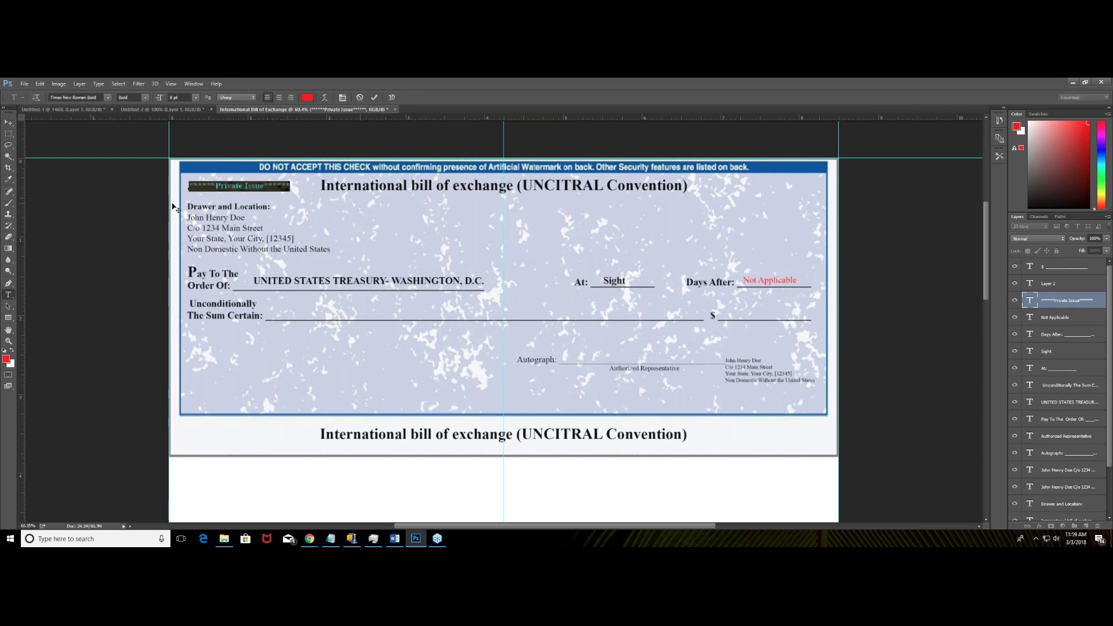
left_click(6, 359)
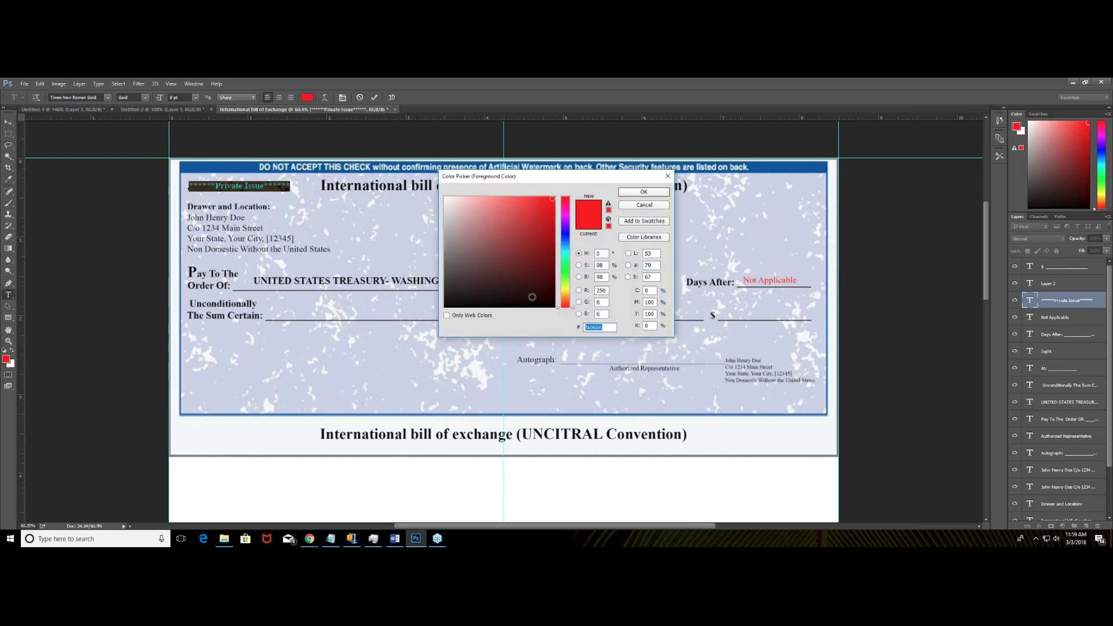
left_click(551, 305)
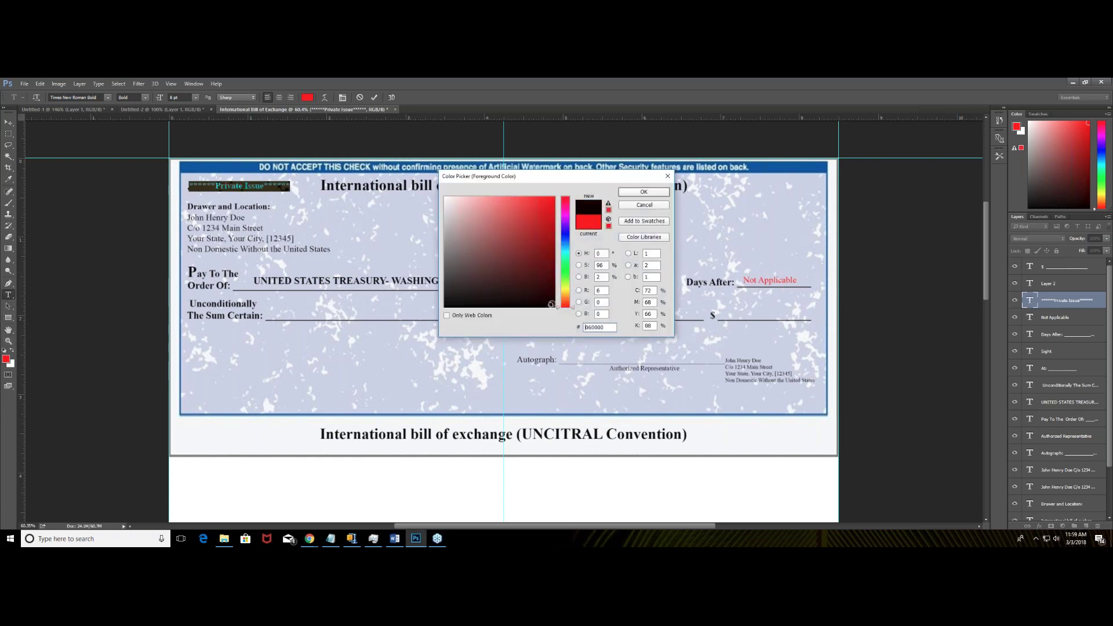
left_click(630, 196)
left_click(9, 123)
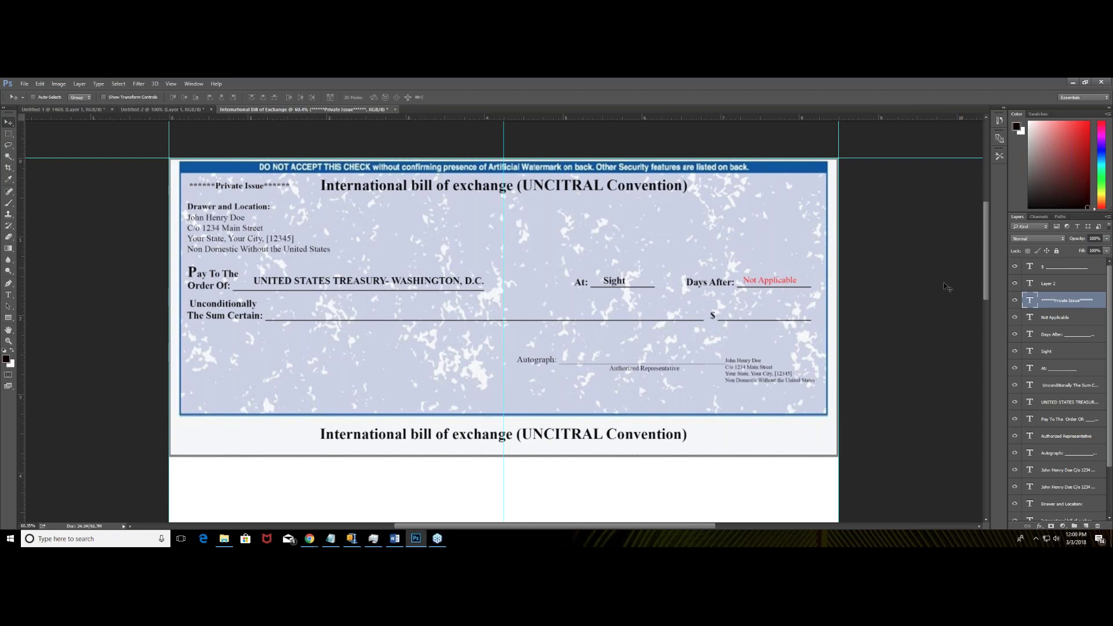
Duplicate the "Private Issue" layer, move the copy to the right of the upper title, and place a horizontal guide just below the title line.
left_click(1065, 301)
right_click(1065, 301)
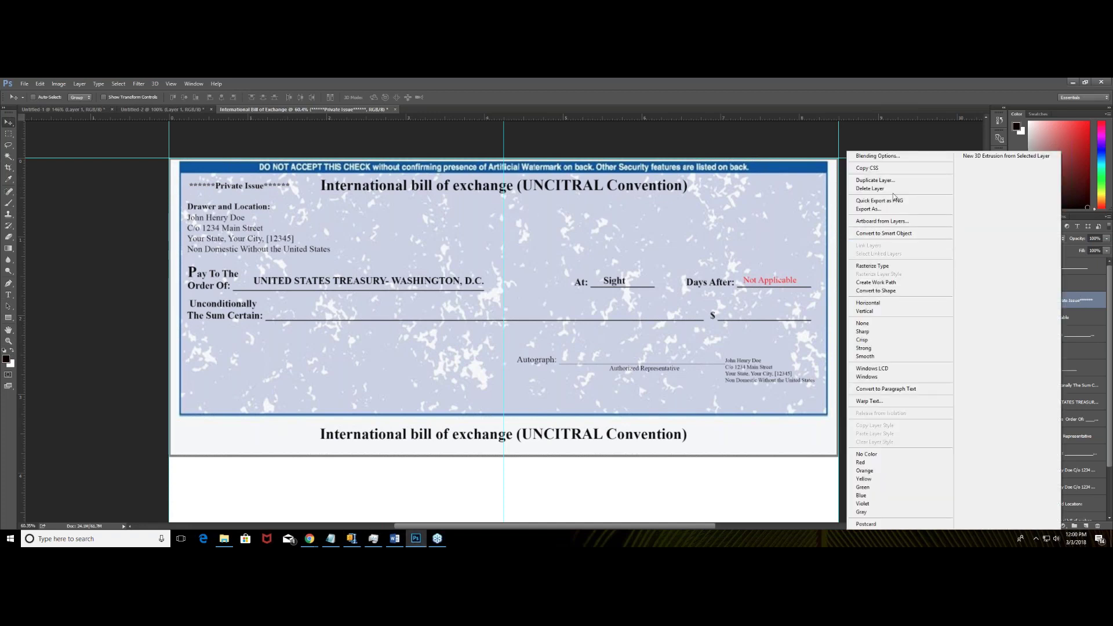
left_click(875, 180)
left_click(631, 221)
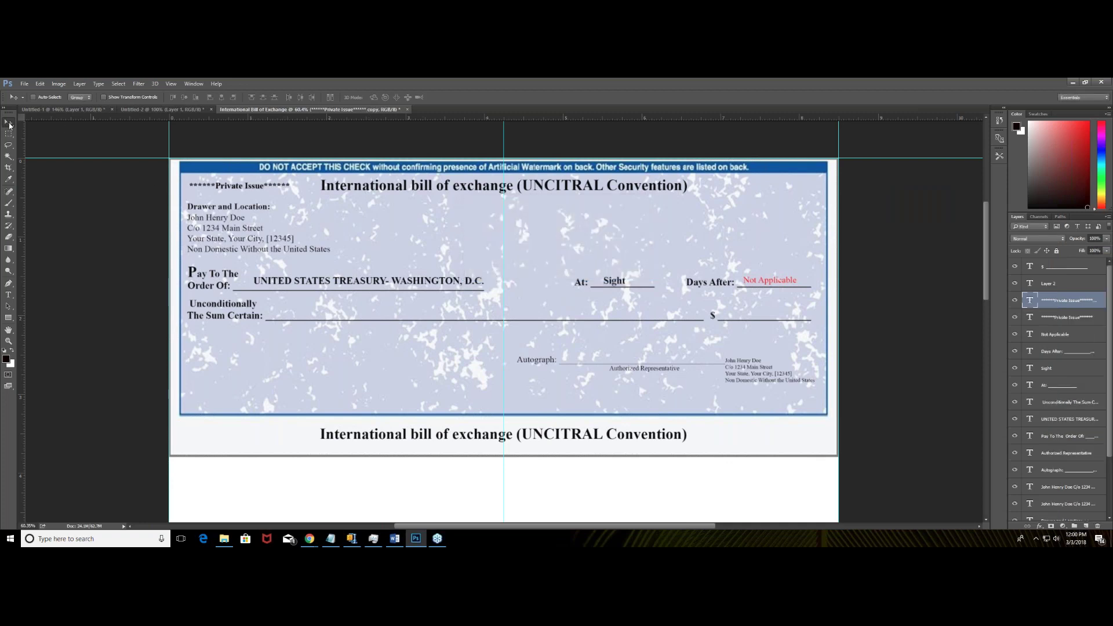
left_click_drag(247, 187, 782, 188)
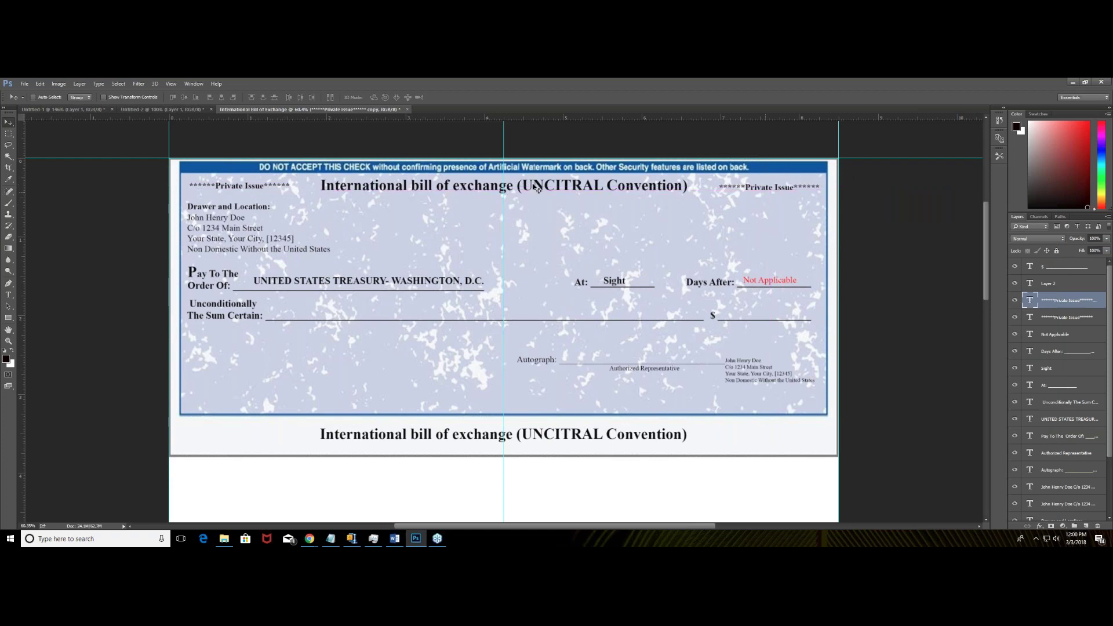
left_click_drag(480, 122, 474, 192)
Add one more asterisk to each end of the "Private Issue" text left of the upper title.
left_click(8, 295)
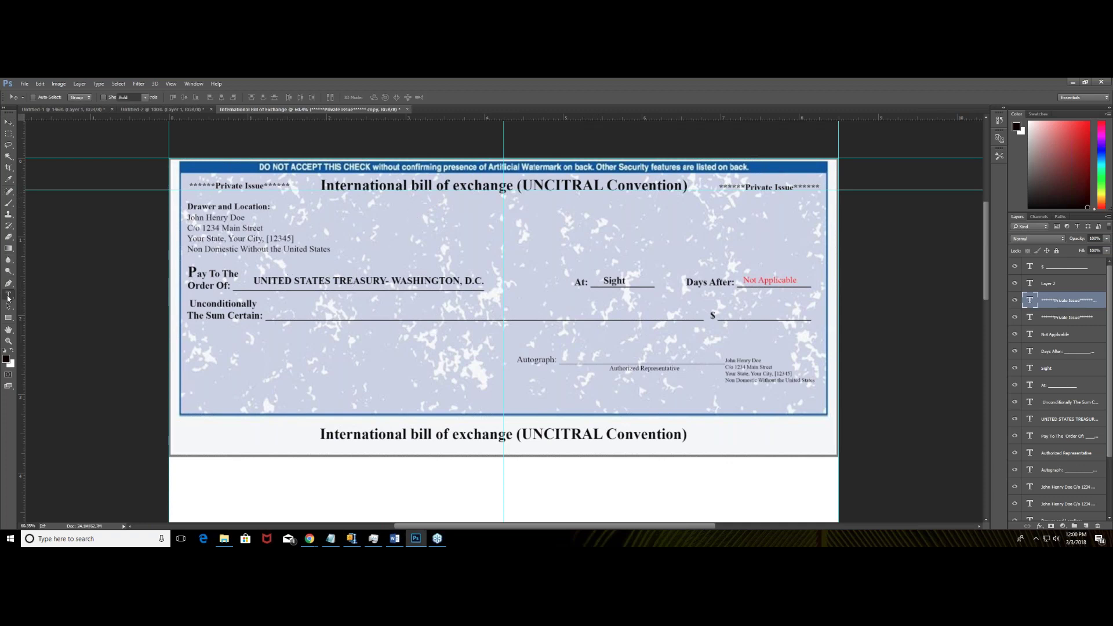
left_click(201, 185)
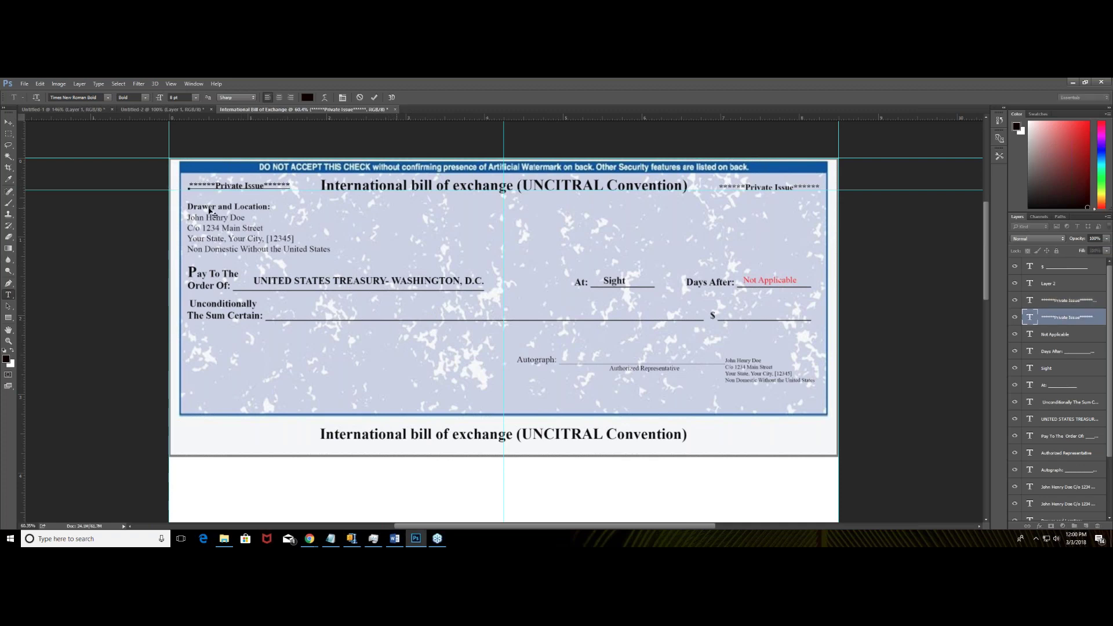
type("*")
left_click(8, 123)
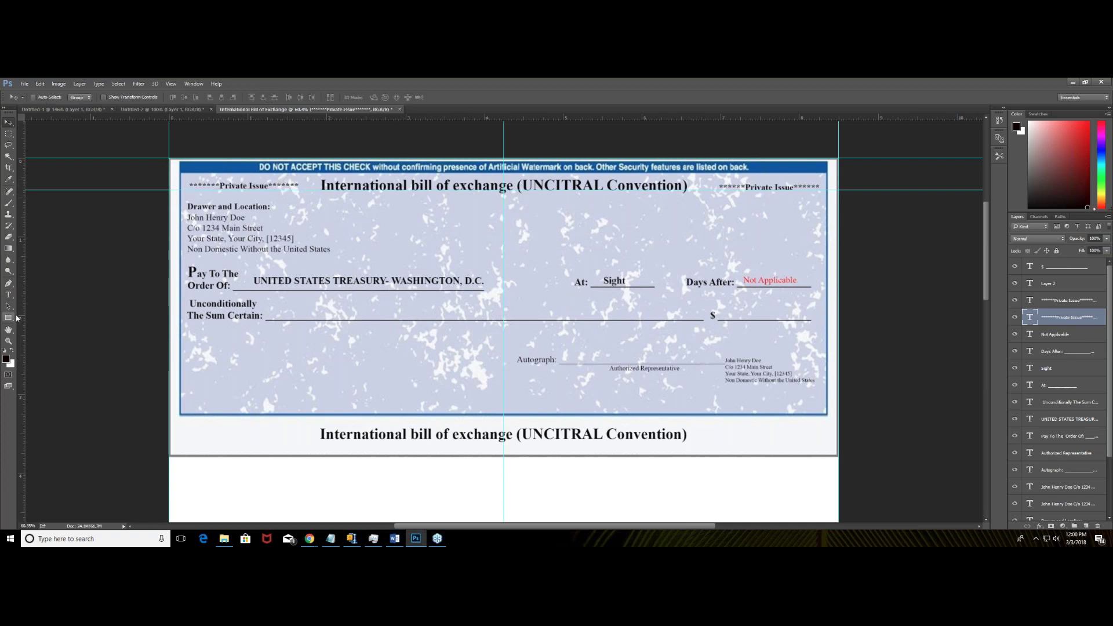
left_click(8, 295)
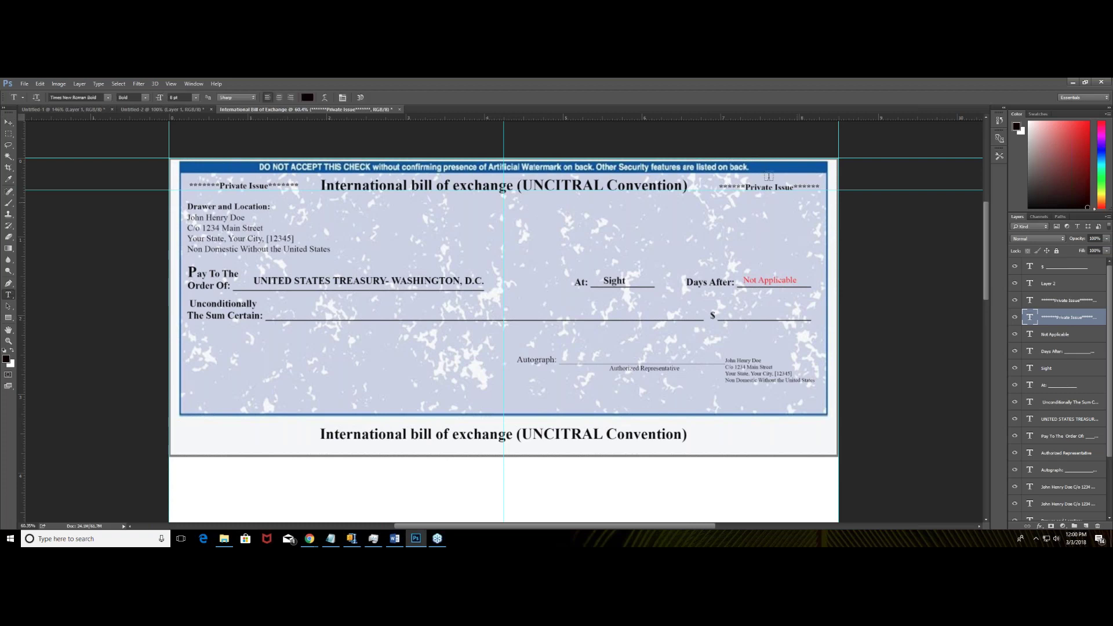
Add one more asterisk to each end of the "Private Issue" text right of the upper title, then shift it slightly left inside the border.
left_click(734, 186)
type("*")
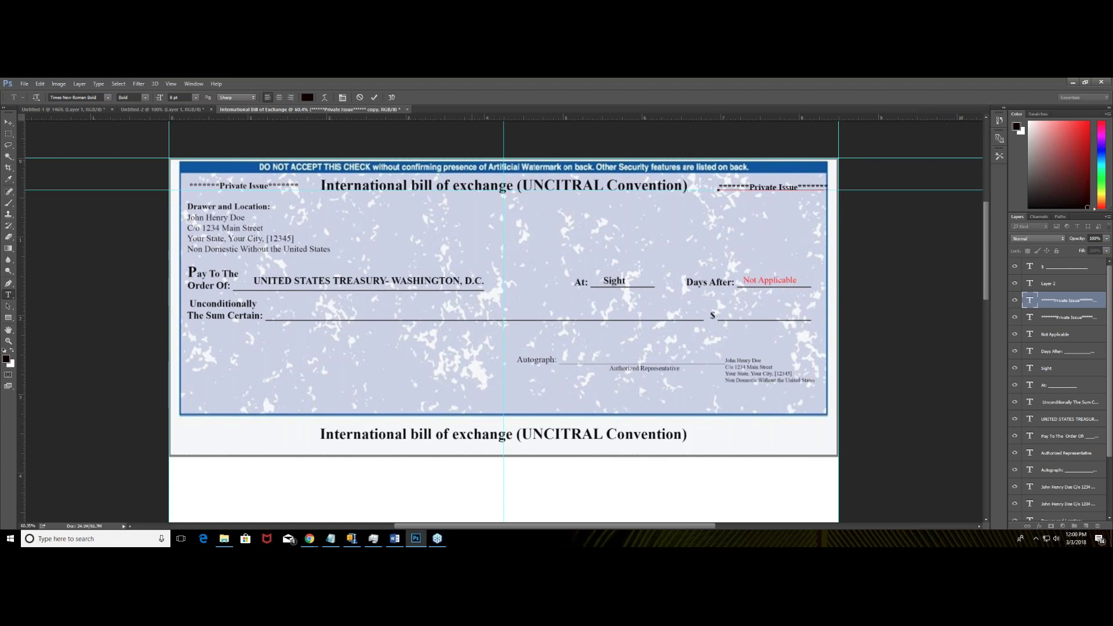
left_click(8, 123)
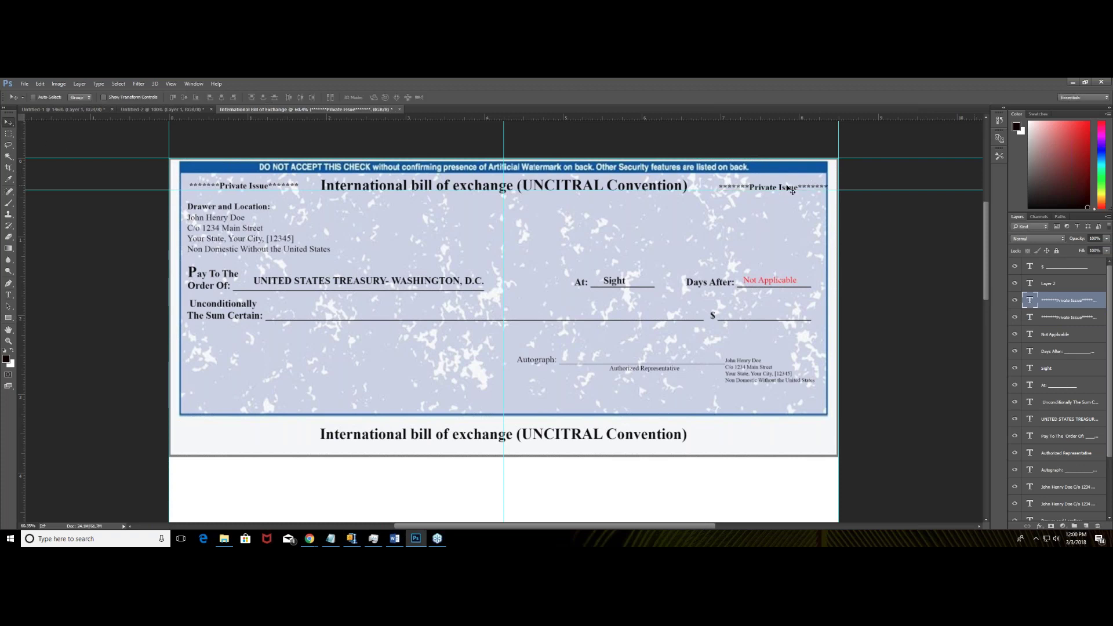
left_click_drag(792, 190, 783, 191)
Move the upper "International bill of exchange (UNCITRAL Convention)" title slightly down to free room for a line above it.
left_click(8, 294)
left_click(368, 195)
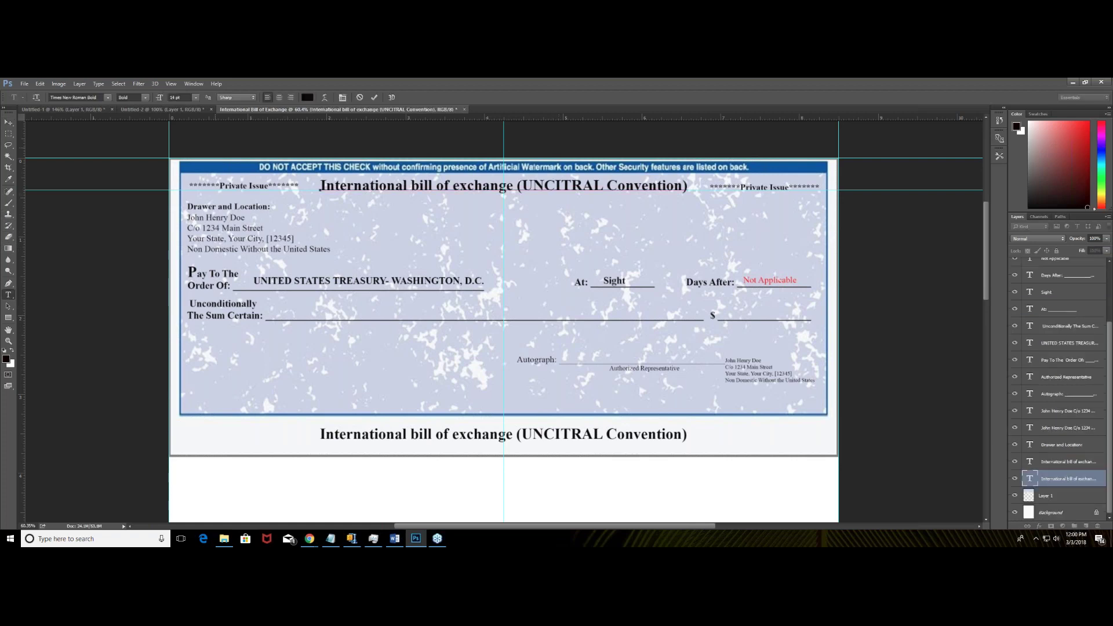
left_click(8, 123)
left_click_drag(380, 187, 377, 195)
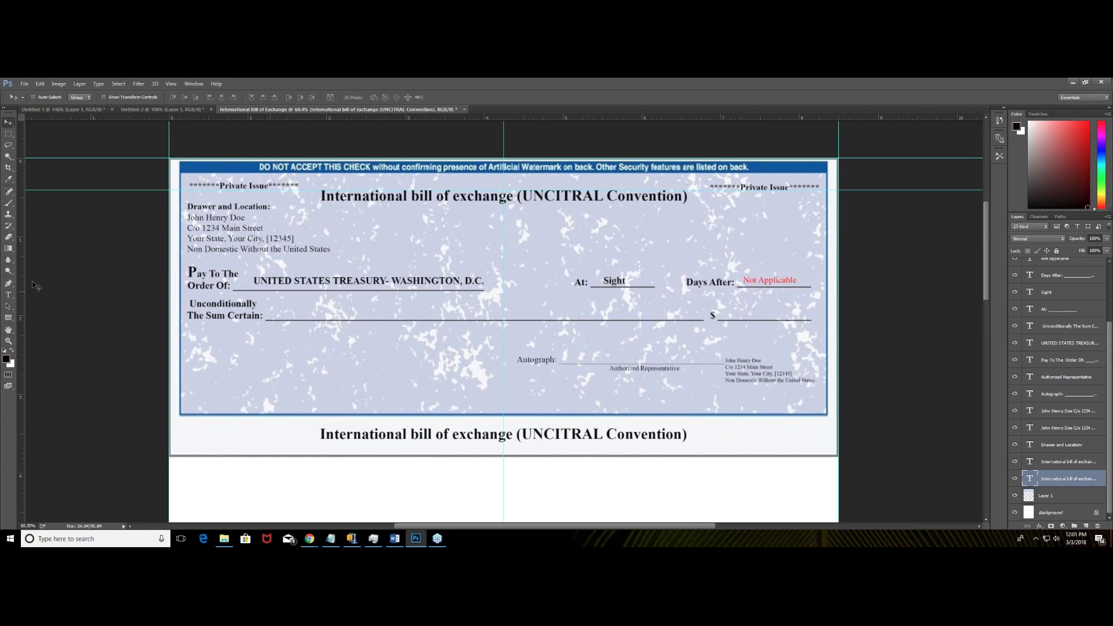
Add a text line reading "RECORDED/REGISTERED FUNDS RE 123" directly above the upper title.
left_click(8, 295)
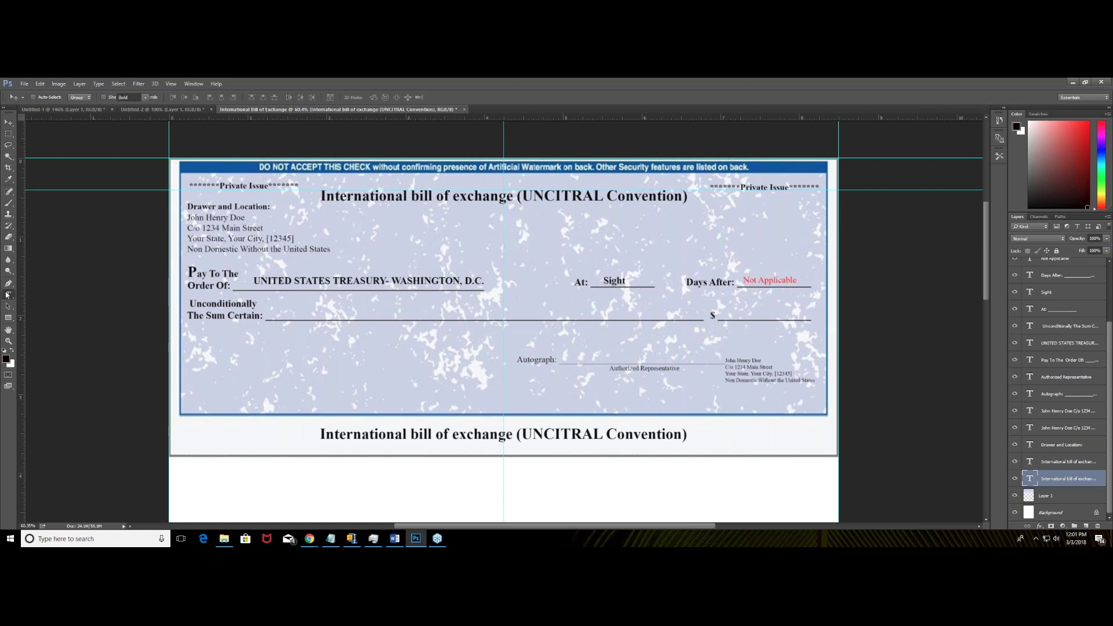
left_click(393, 184)
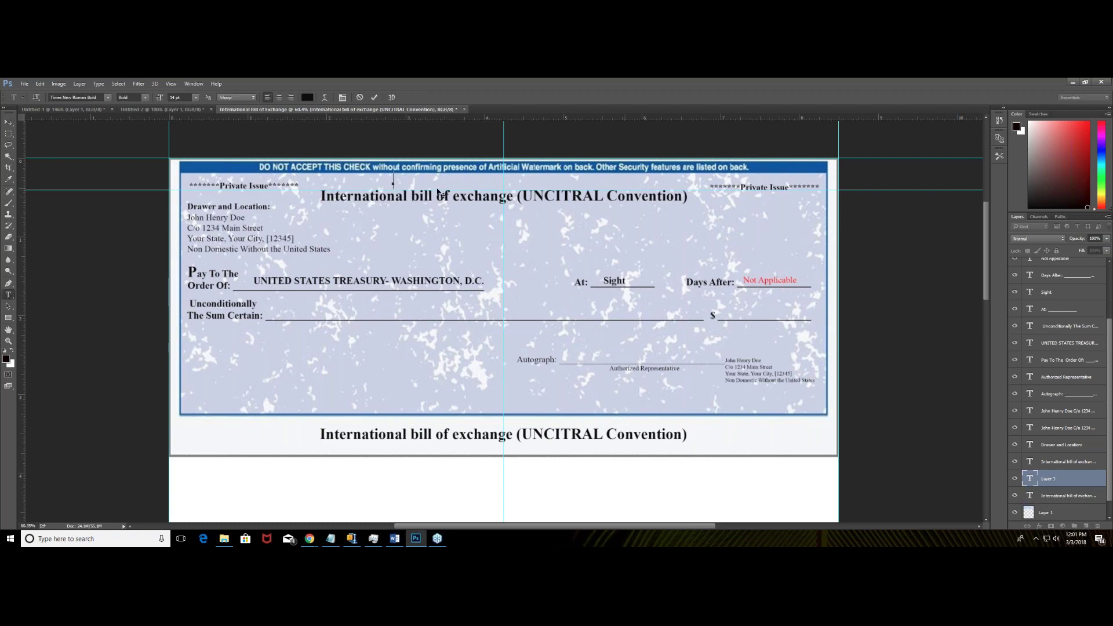
type("re")
type("REW")
key("BackSpace")
type("CORDED/REGIS")
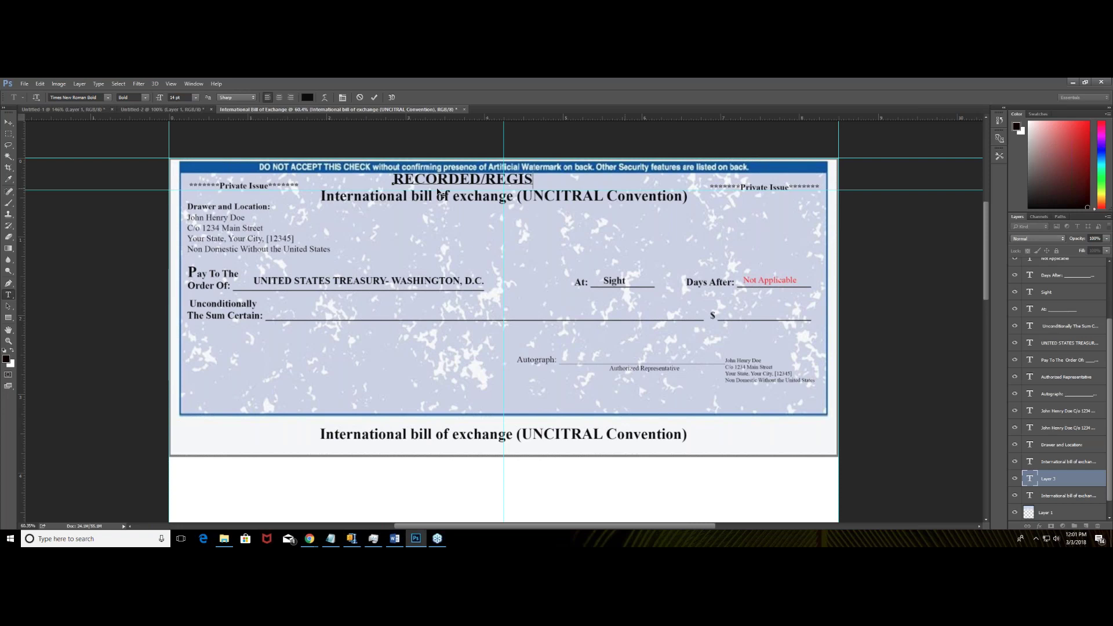
type("TERED FUNDS")
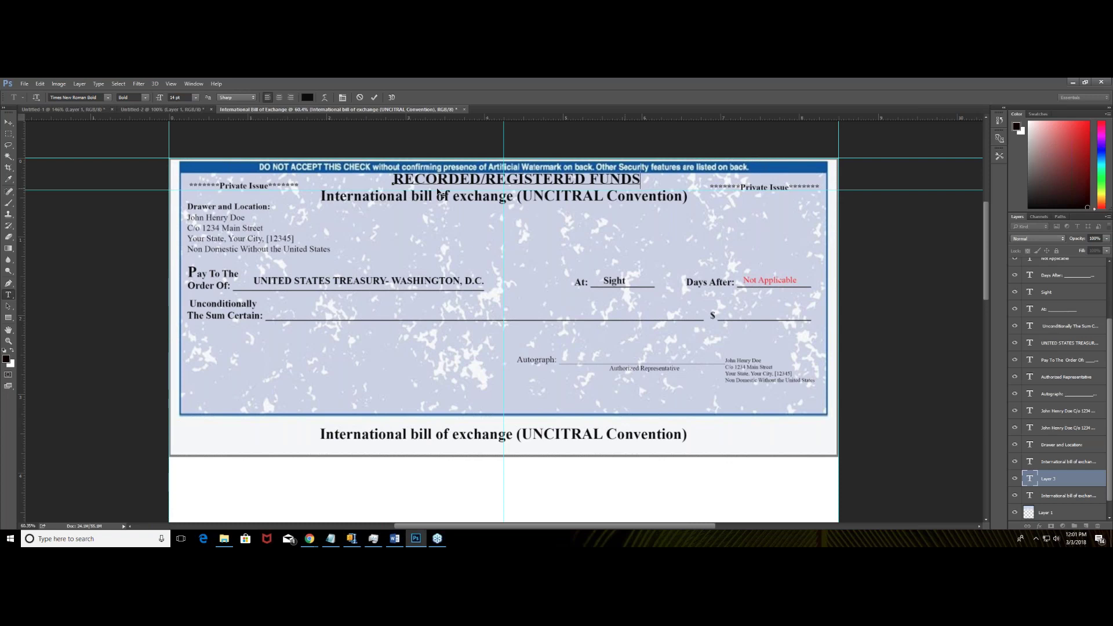
type("RE:")
key("BackSpace")
type("123")
key("ctrl+Return")
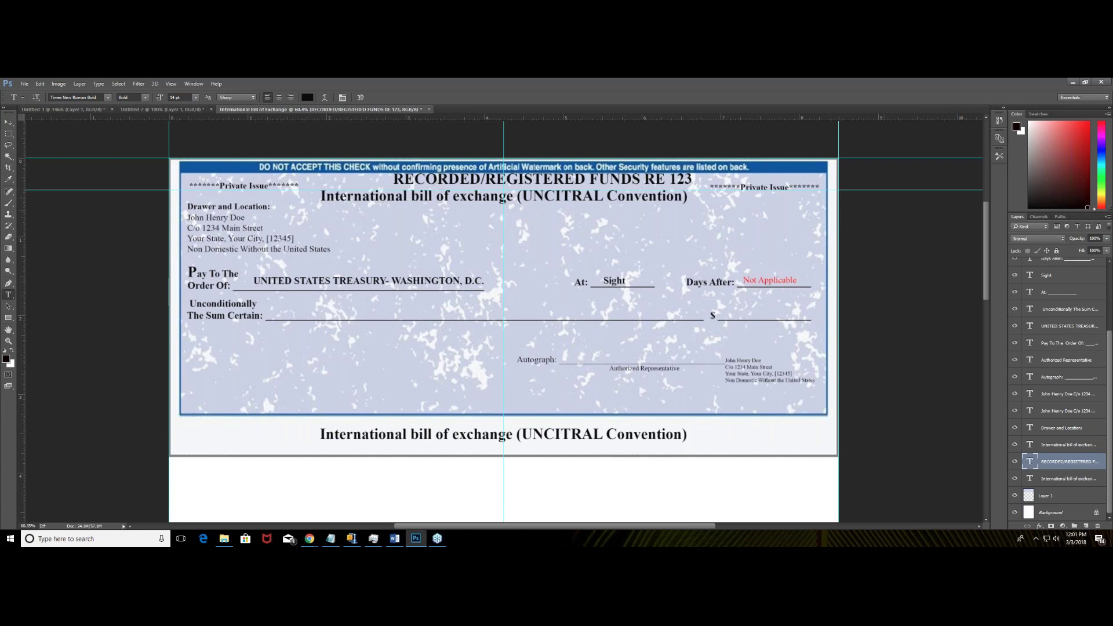
left_click(695, 180)
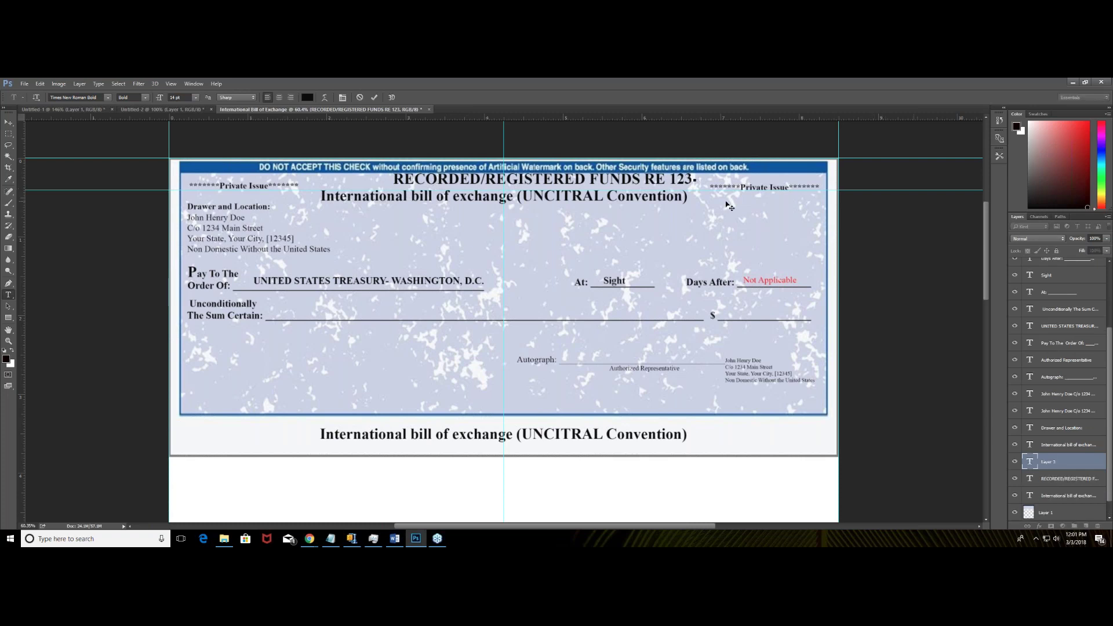
type(".456 789")
key("BackSpace")
key("BackSpace")
key("BackSpace")
key("BackSpace")
key("BackSpace")
key("BackSpace")
key("BackSpace")
key("BackSpace")
scroll(1046, 287, "up", 3)
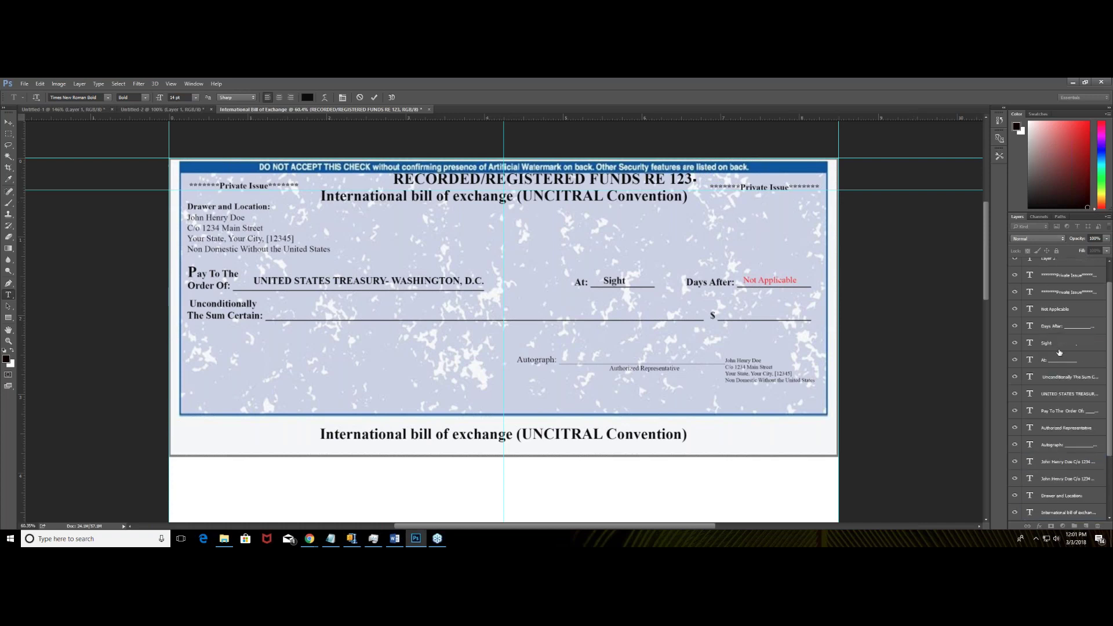
scroll(1061, 316, "down", 3)
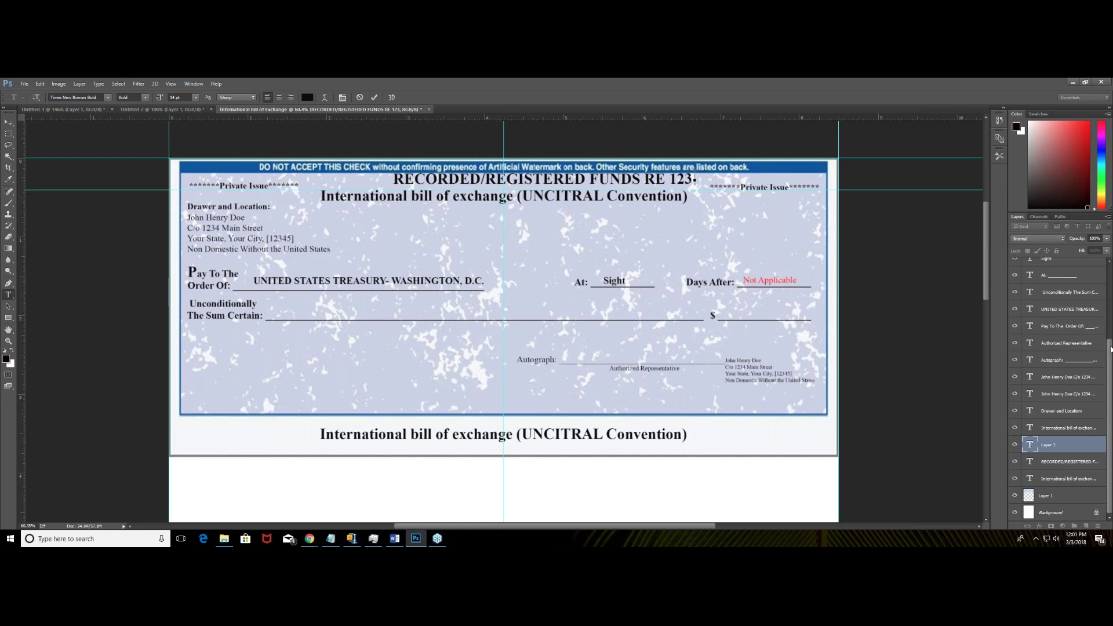
left_click_drag(1110, 346, 1108, 266)
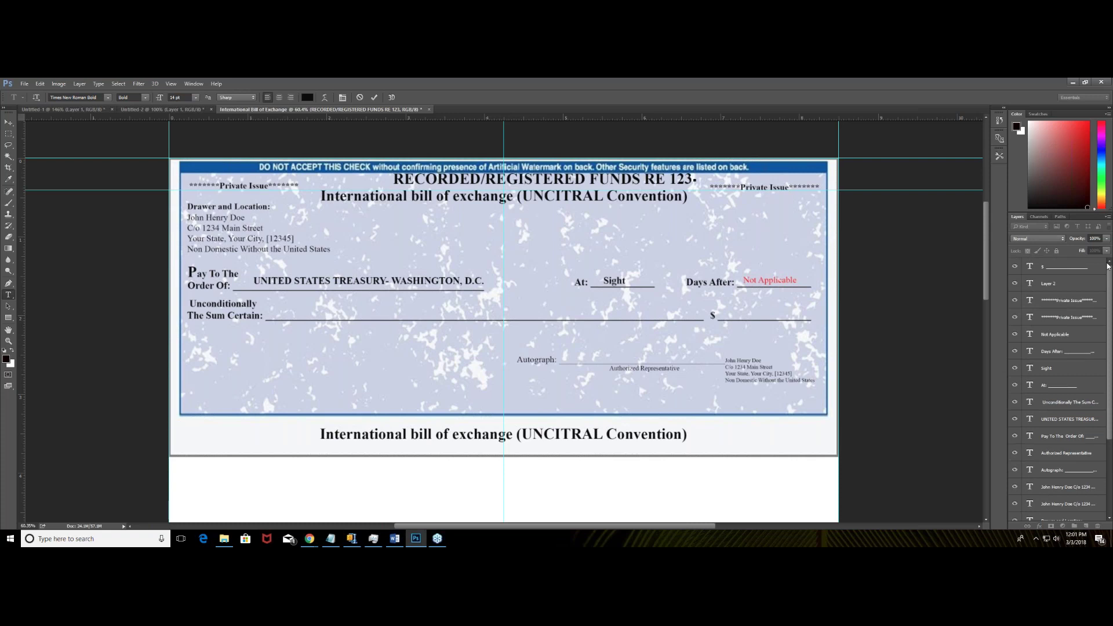
left_click(1016, 285)
left_click(1016, 285)
left_click(1015, 285)
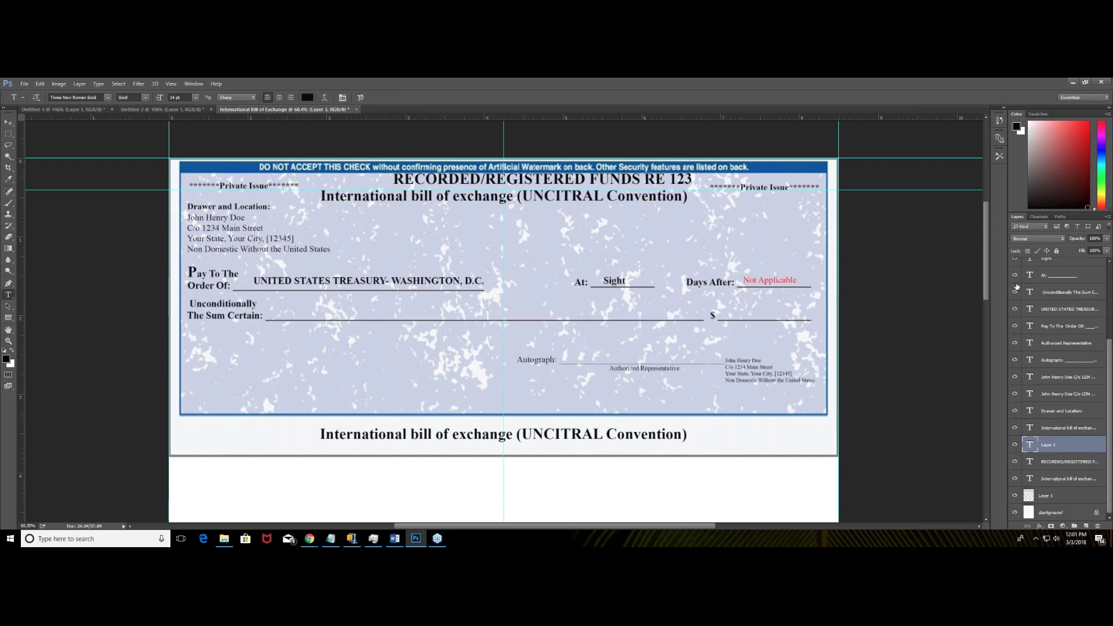
Extend the line above the upper title so it reads "RECORDED/REGISTERED FUNDS RE 123 456 789 US".
left_click(682, 181)
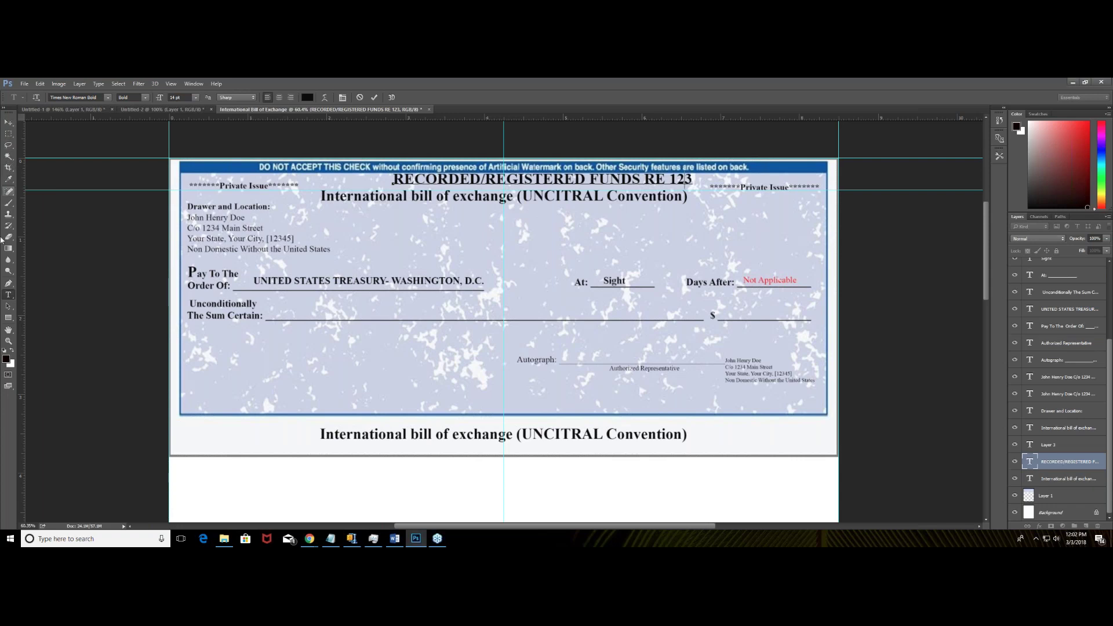
left_click(8, 297)
left_click(694, 179)
type("456 789 US")
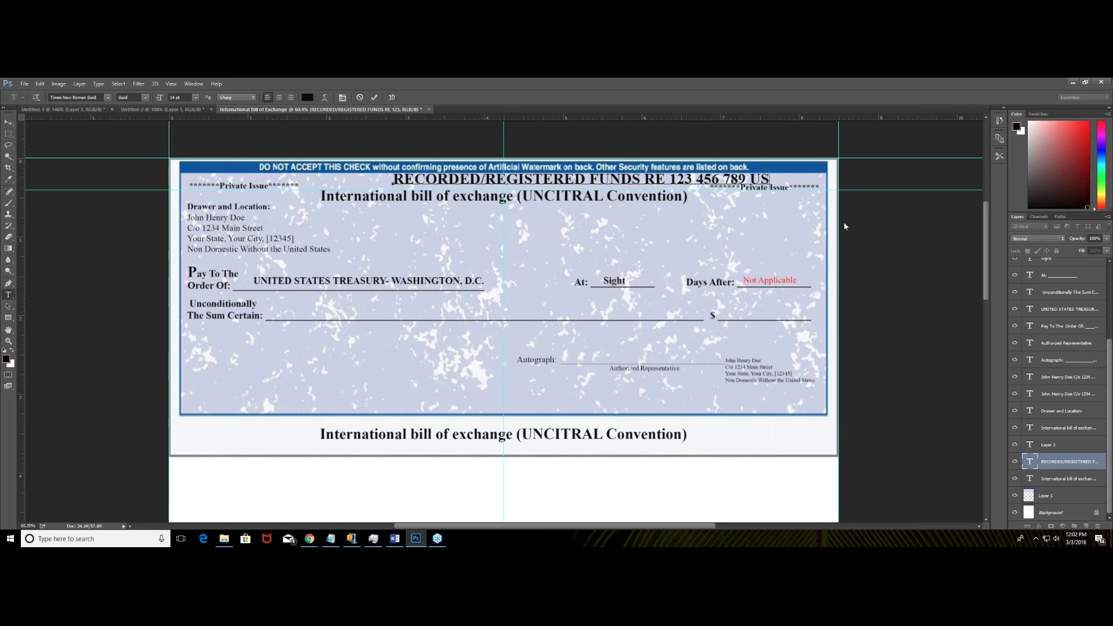
Recolor the whole "RECORDED/REGISTERED FUNDS" line, including its number, to bright red (fa0707).
key("ctrl+a")
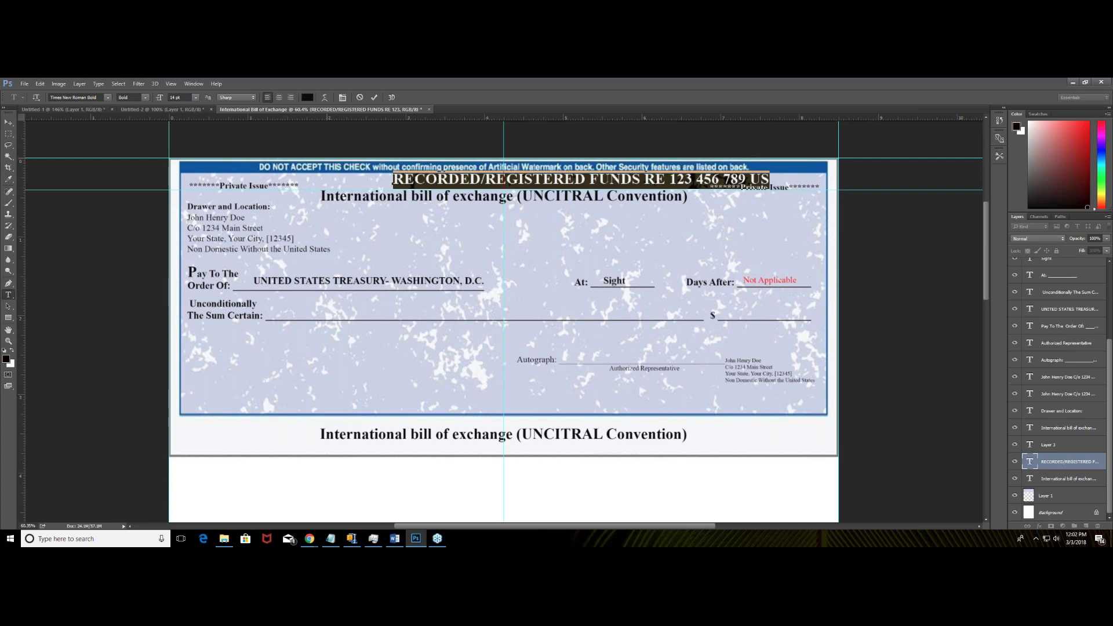
left_click(6, 360)
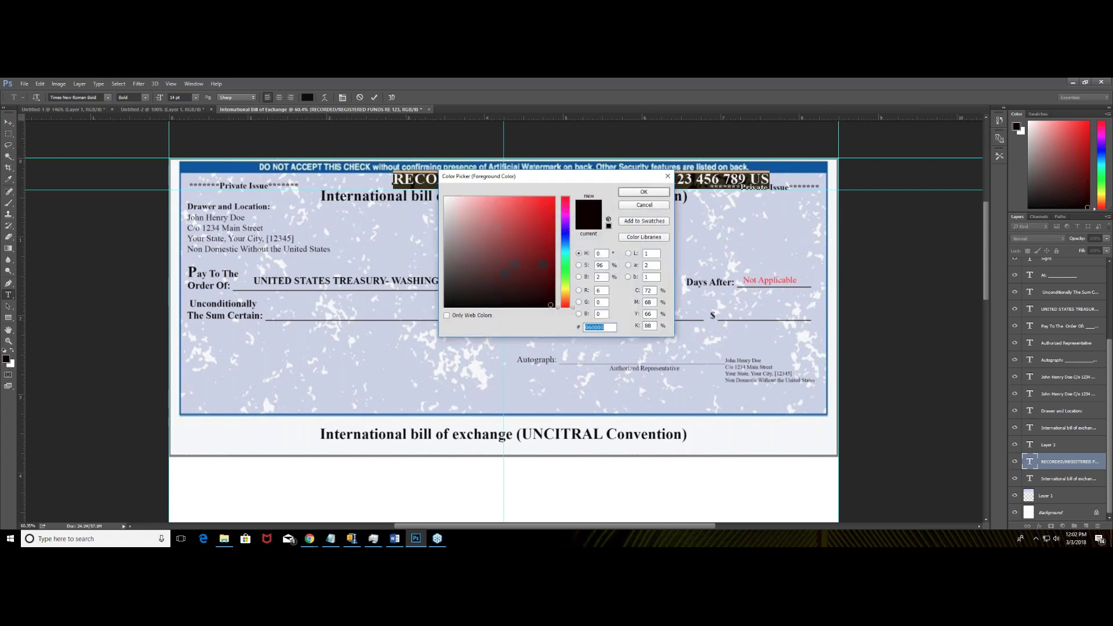
left_click(552, 199)
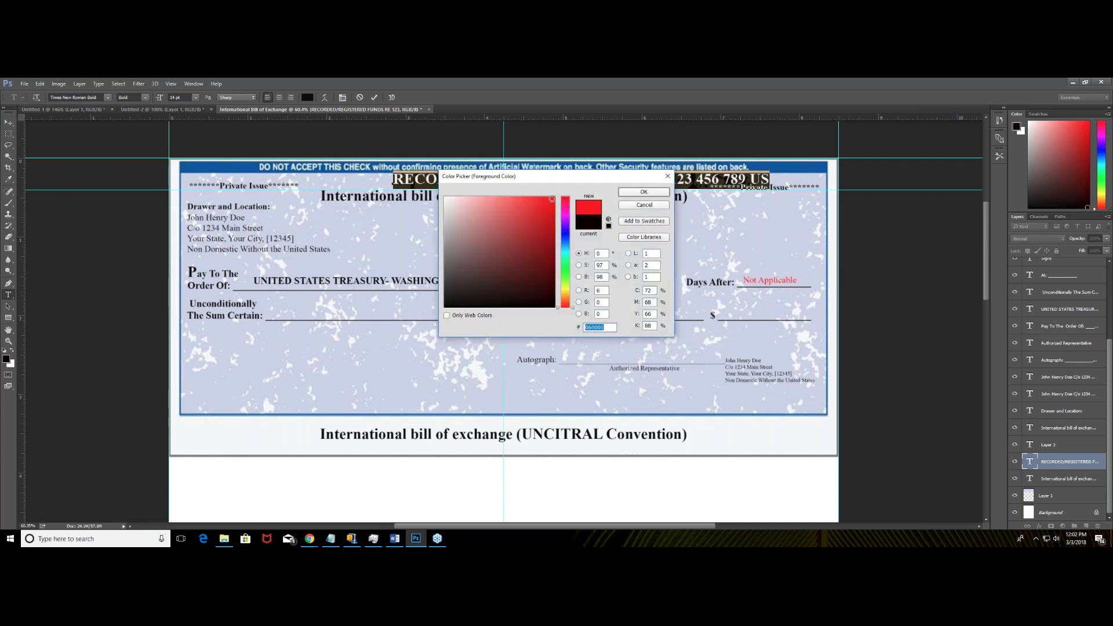
left_click(643, 192)
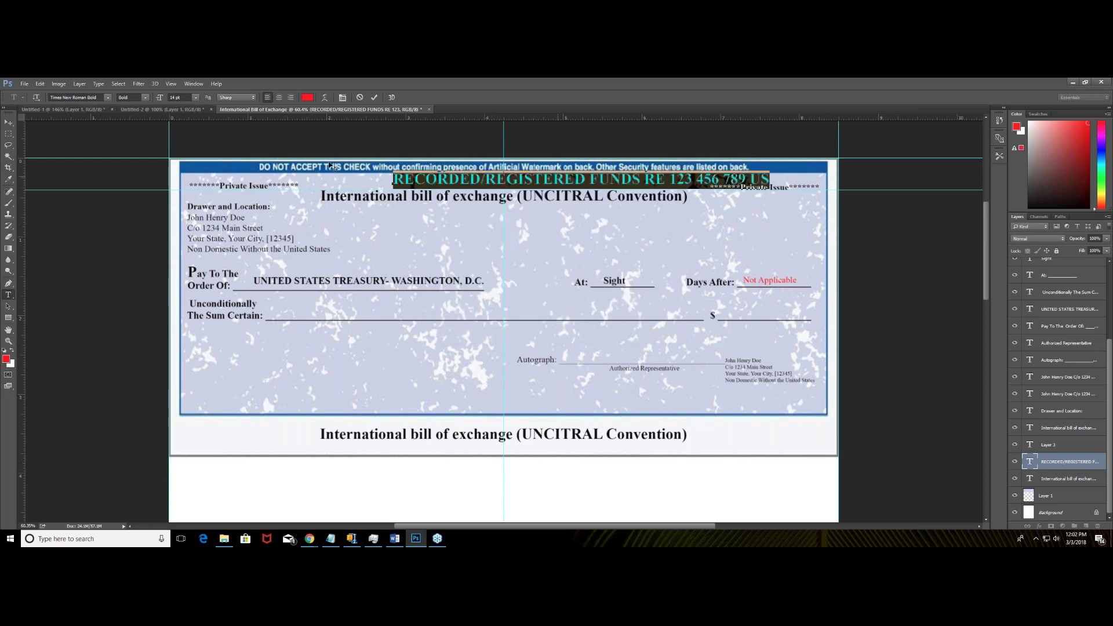
Set the "RECORDED/REGISTERED FUNDS" line to 9 pt and center it on the vertical guide above the upper title.
left_click(197, 102)
left_click(200, 144)
left_click(196, 98)
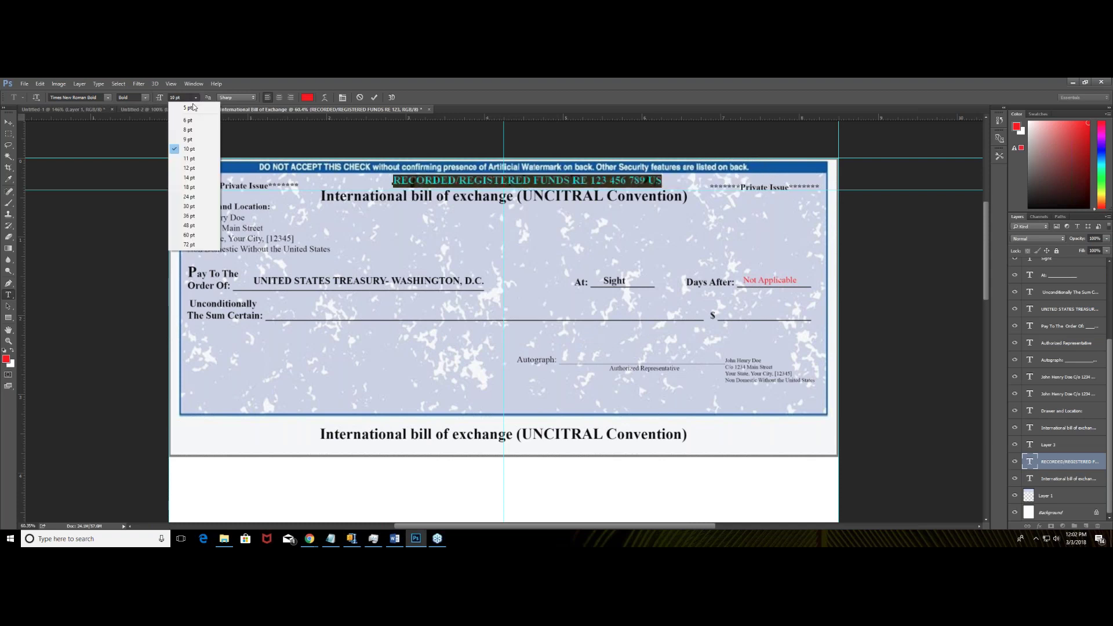
left_click(188, 120)
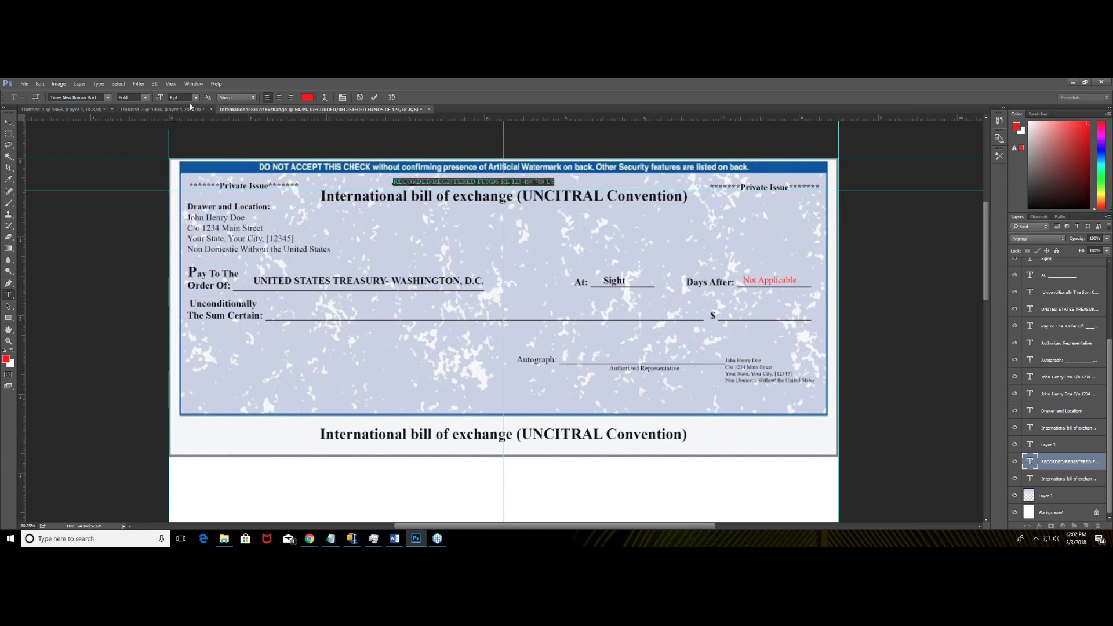
left_click(193, 98)
left_click(192, 138)
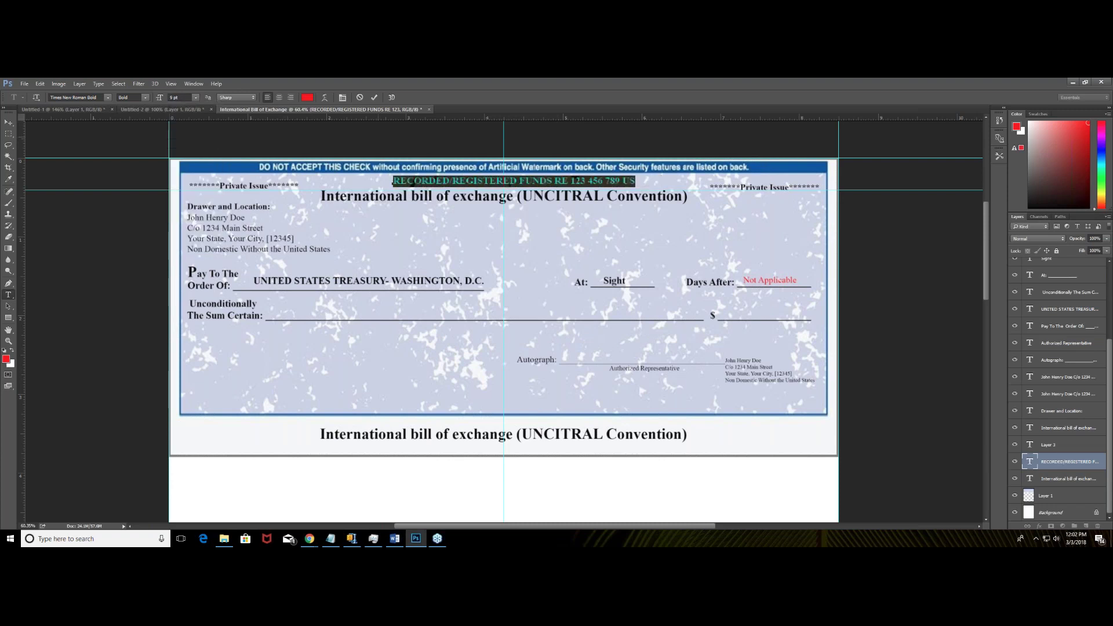
left_click(8, 123)
left_click_drag(493, 180, 482, 183)
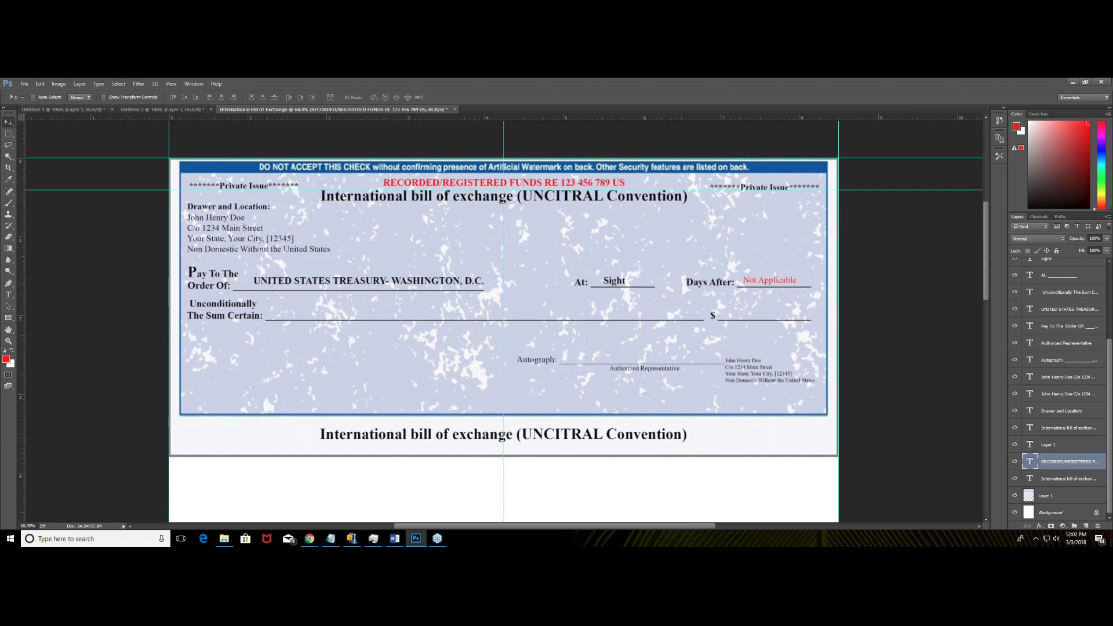
left_click(8, 296)
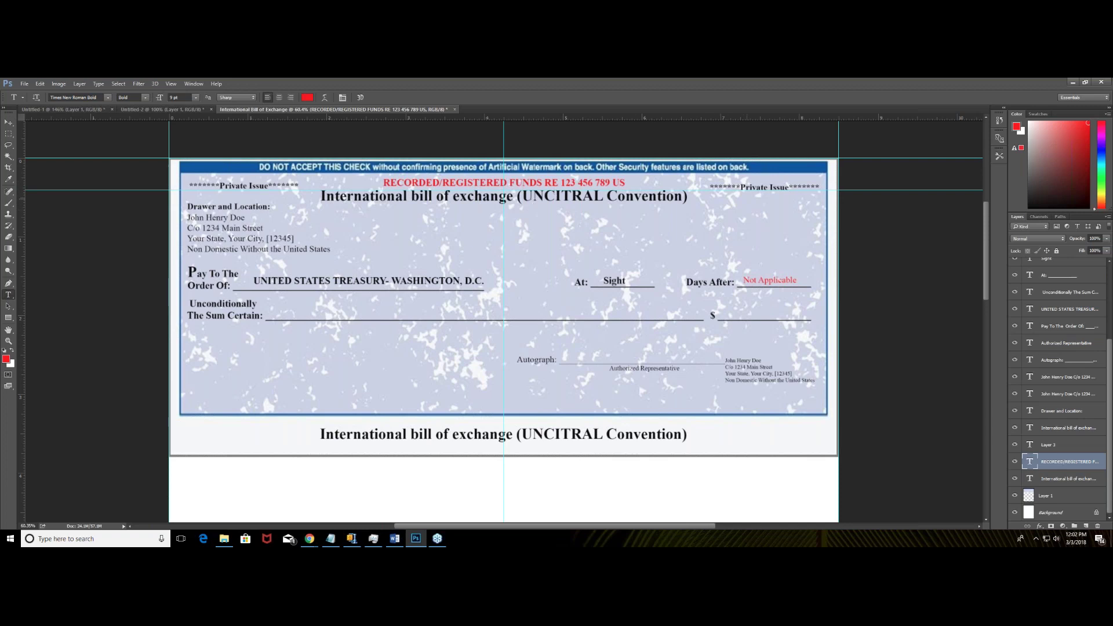
left_click(551, 183)
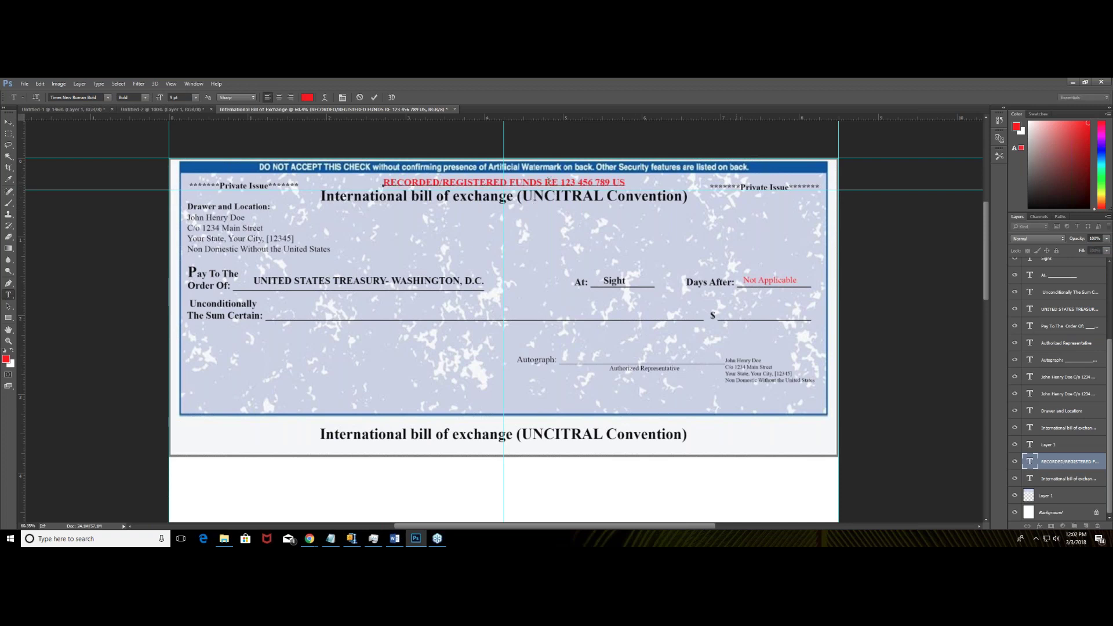
left_click_drag(549, 182, 617, 179)
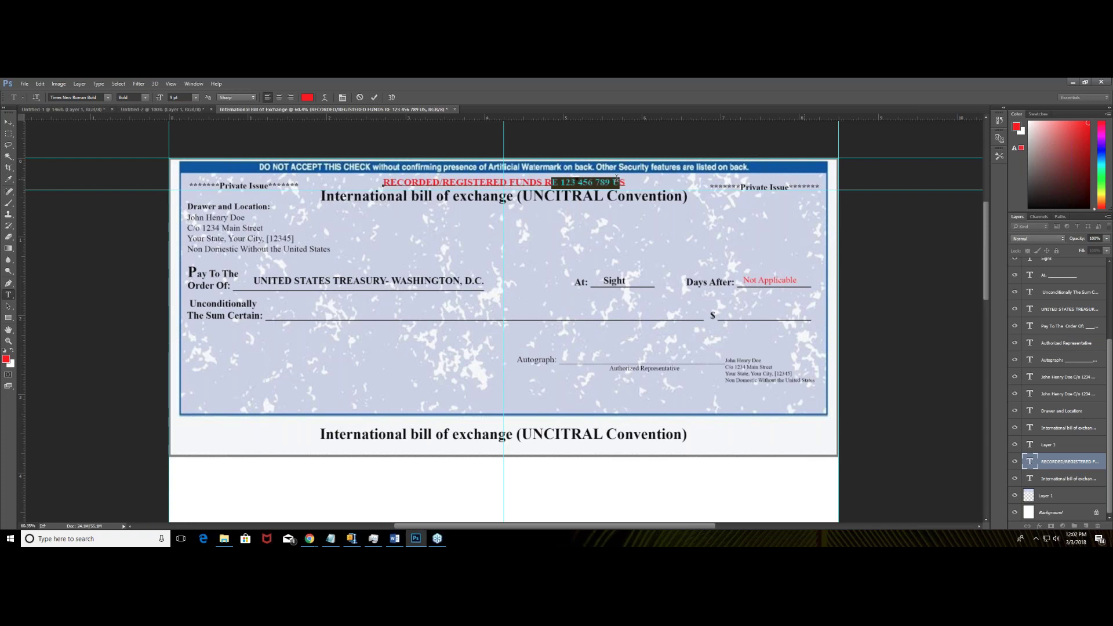
left_click(545, 182)
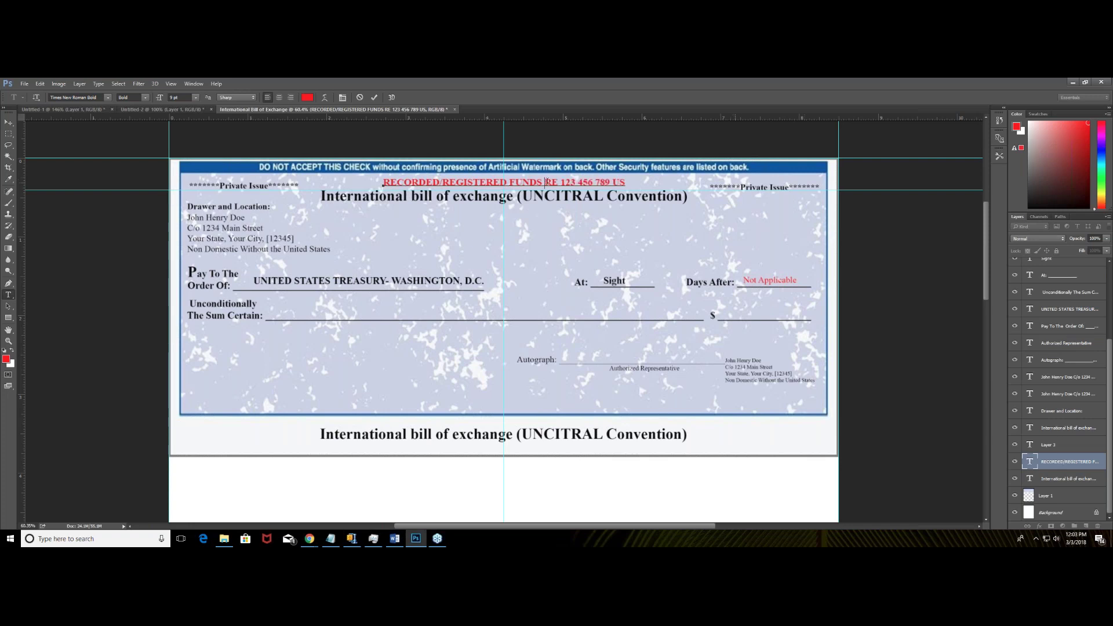
left_click_drag(546, 182, 624, 181)
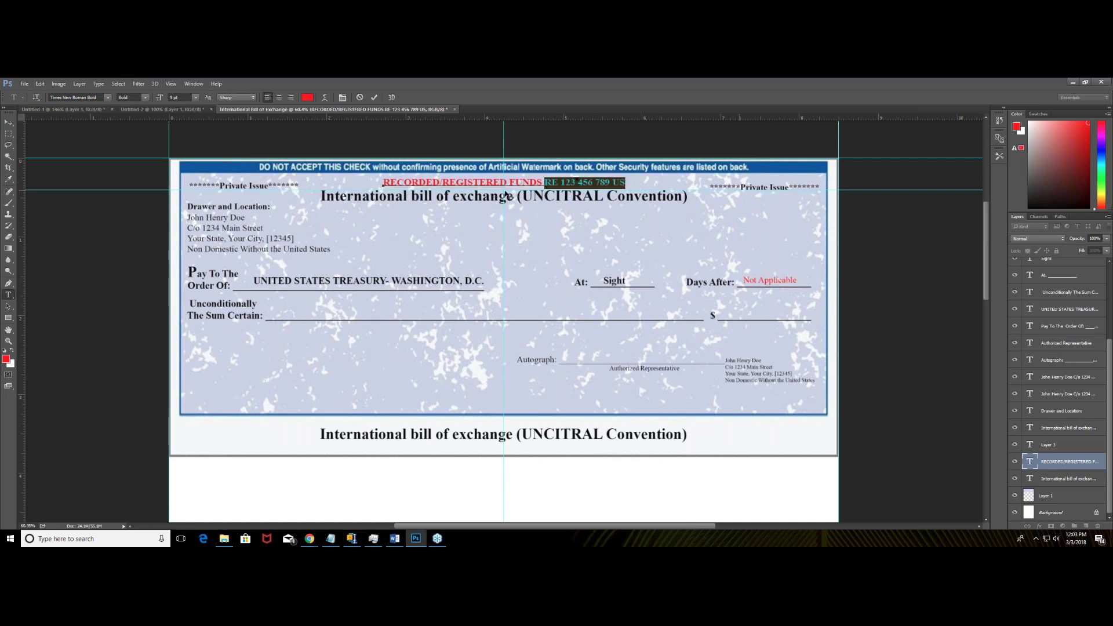
left_click(8, 122)
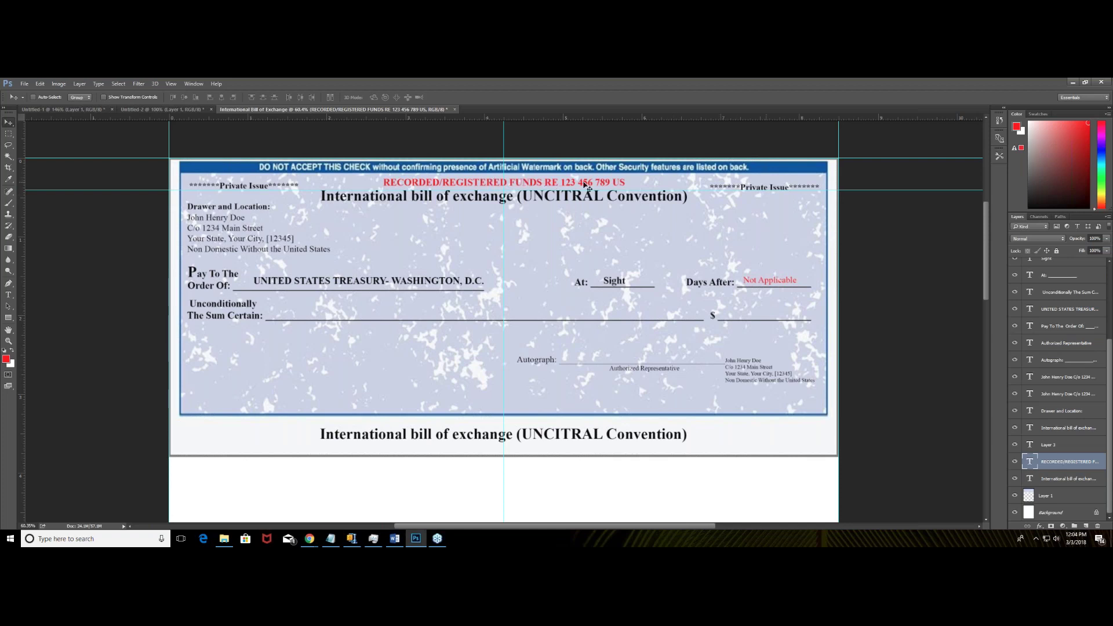
Recolor only the words "RECORDED/REGISTERED FUNDS" to near-black (020202), excluding the number that follows them.
left_click(8, 295)
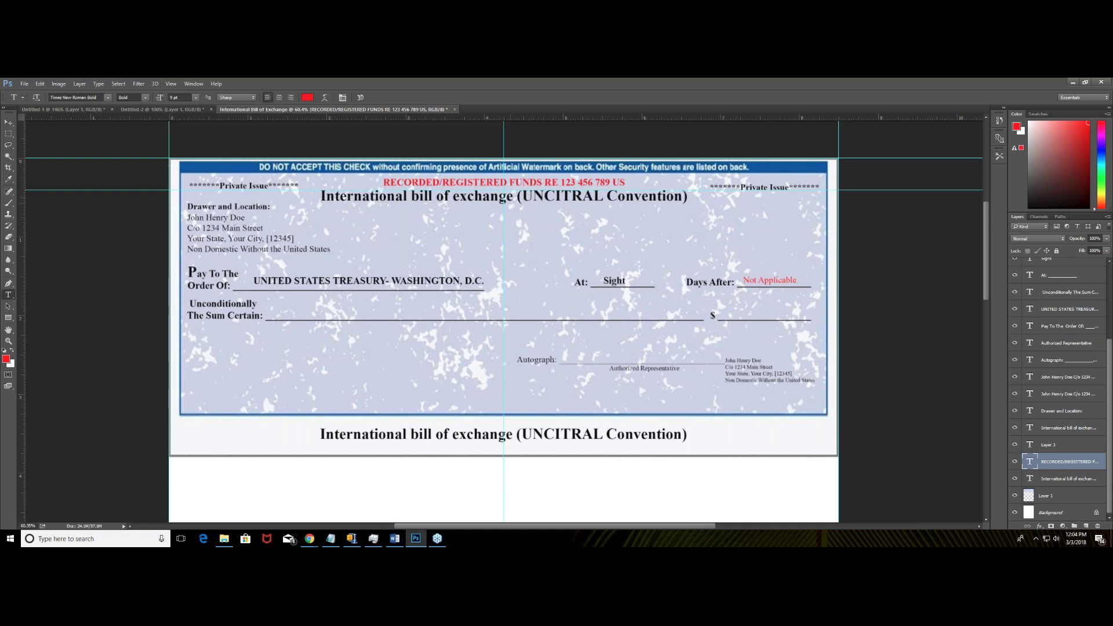
left_click(393, 182)
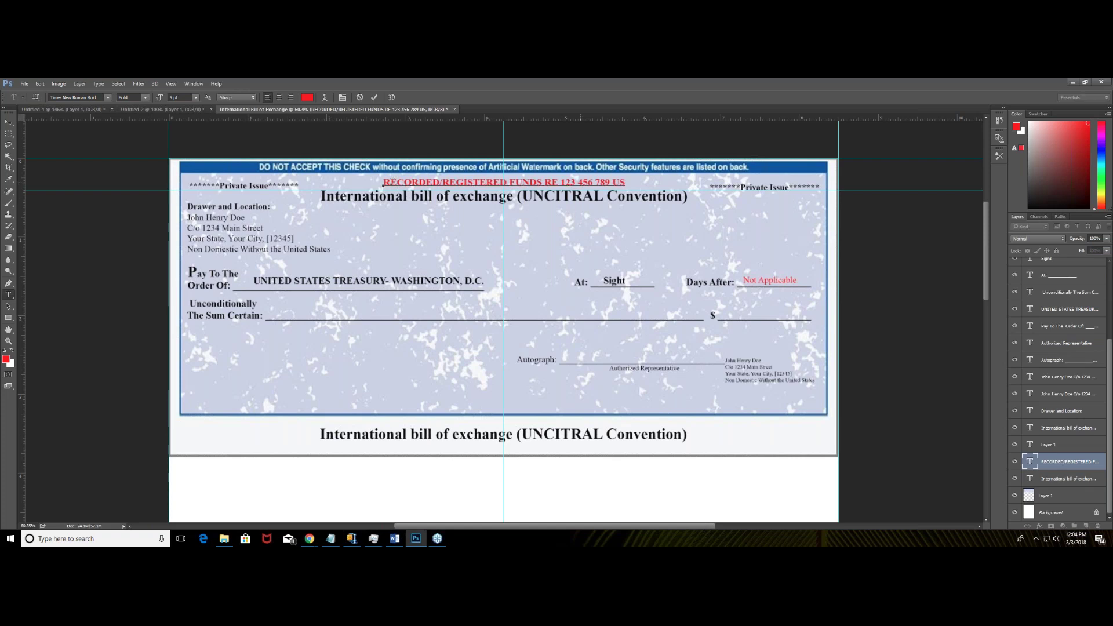
mouse_move(390, 182)
left_mouse_down()
mouse_move(552, 182)
mouse_move(372, 185)
left_mouse_up()
left_click(542, 183)
left_click(6, 360)
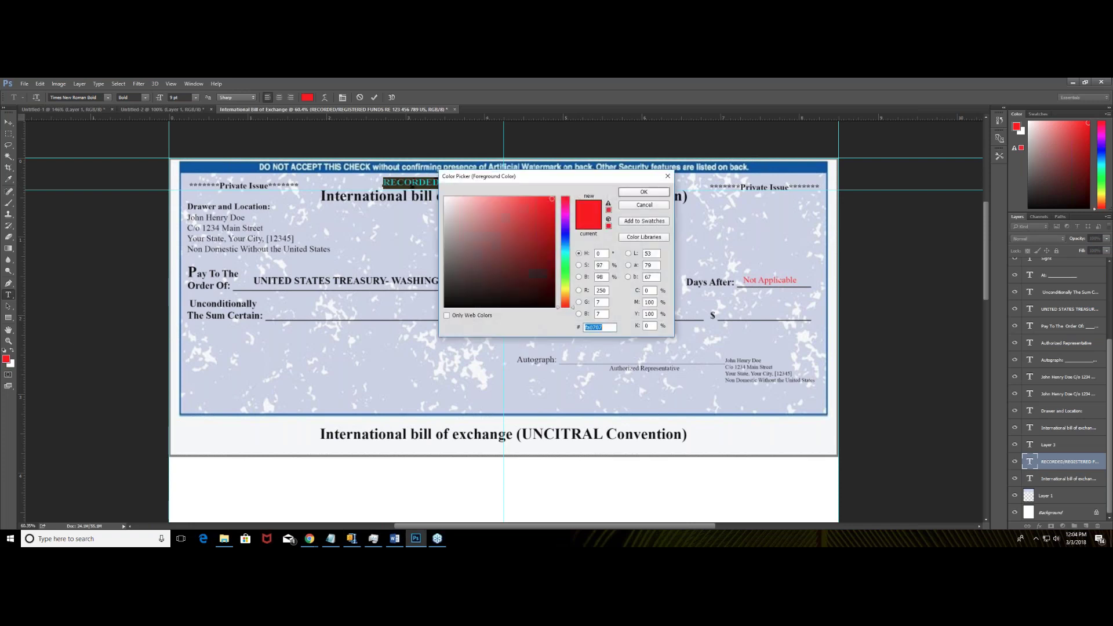
type("000000")
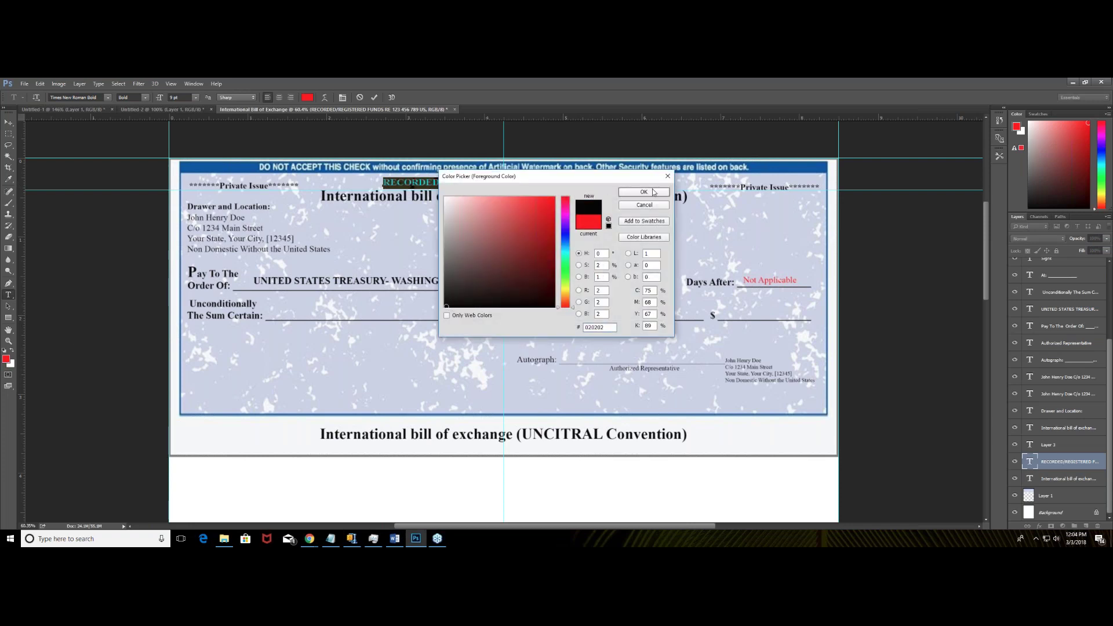
key("Return")
left_click(8, 122)
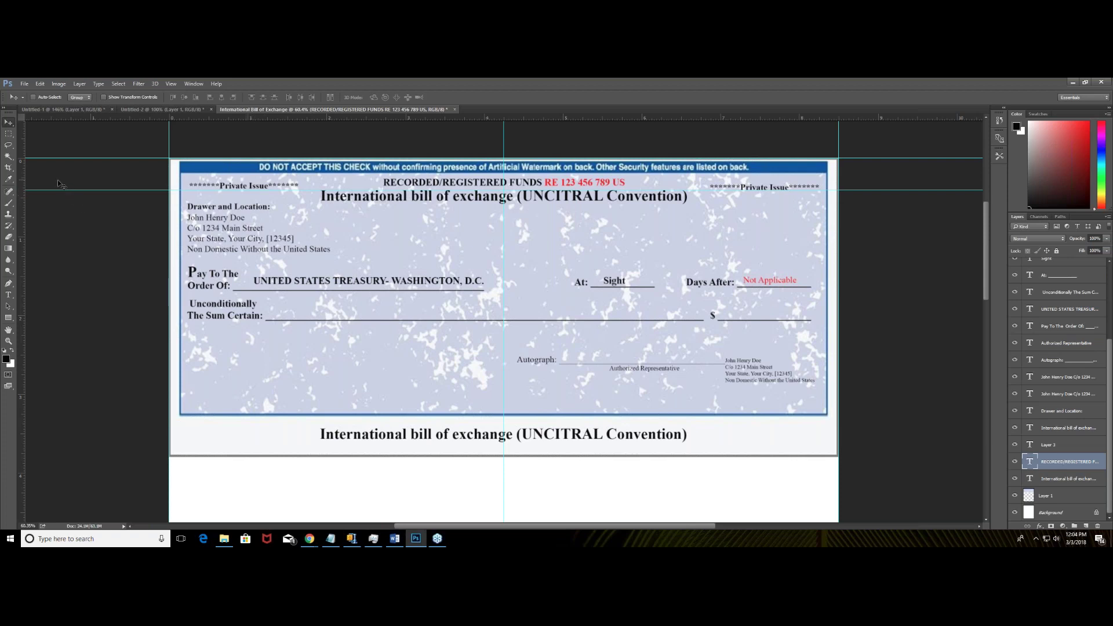
Shrink the Photoshop window and place it beside the UNCITRAL convention PDF in the browser.
left_click(1085, 83)
left_click_drag(719, 82, 920, 81)
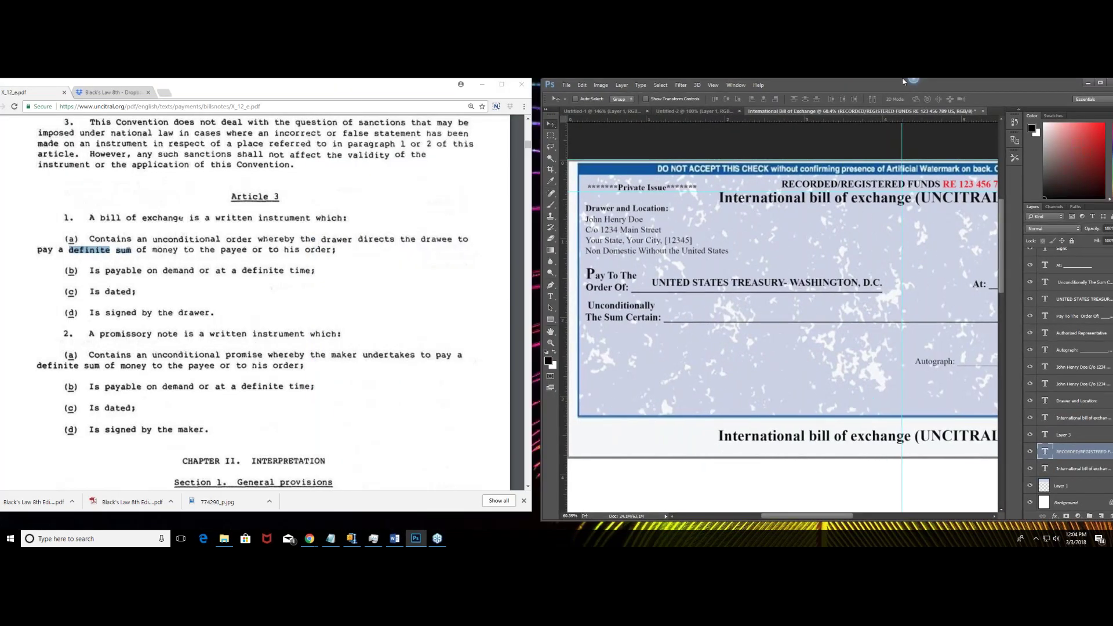
double_click(902, 78)
left_click(1086, 84)
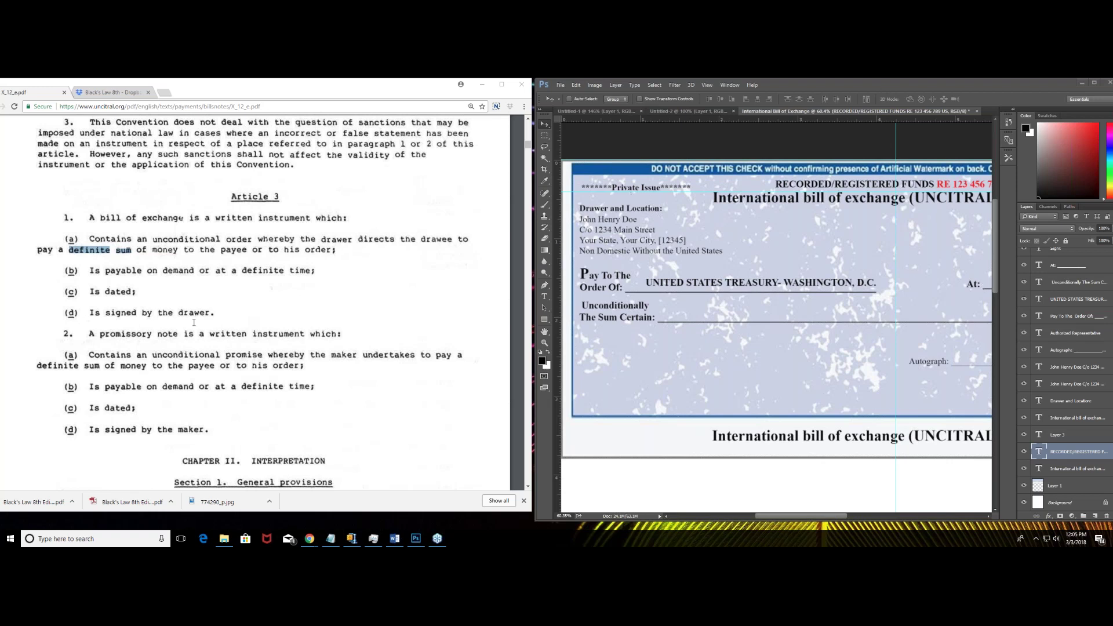
Review the bill of exchange and promissory note requirements in Article 3 and the interpretation rule in Article 4, and continue to Article 5.
left_click_drag(214, 317, 48, 205)
left_click(46, 225)
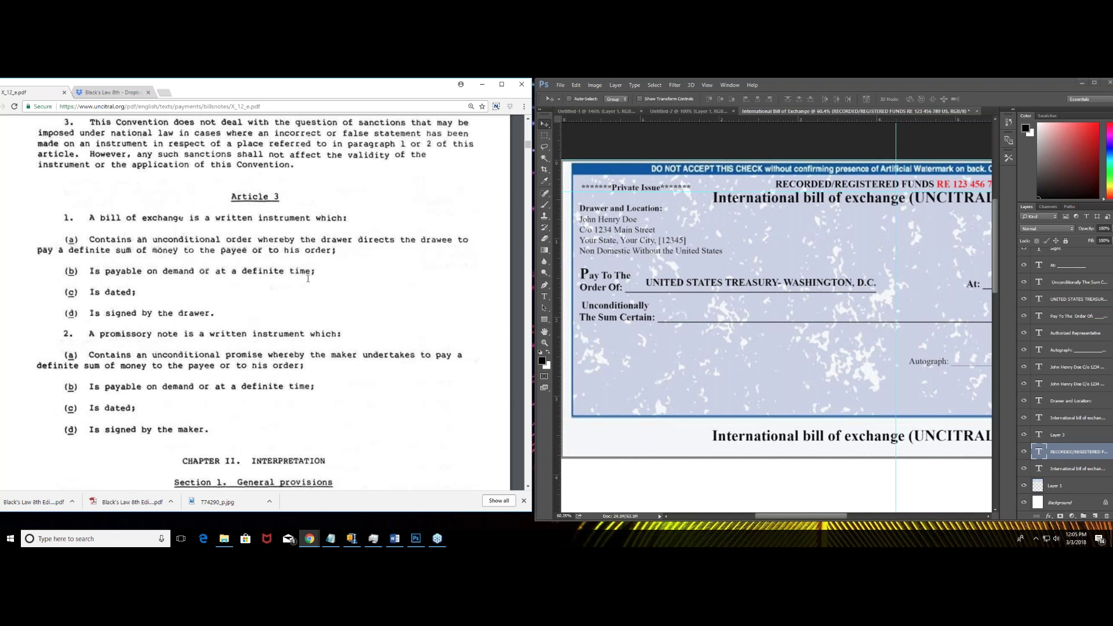
left_click_drag(65, 333, 204, 434)
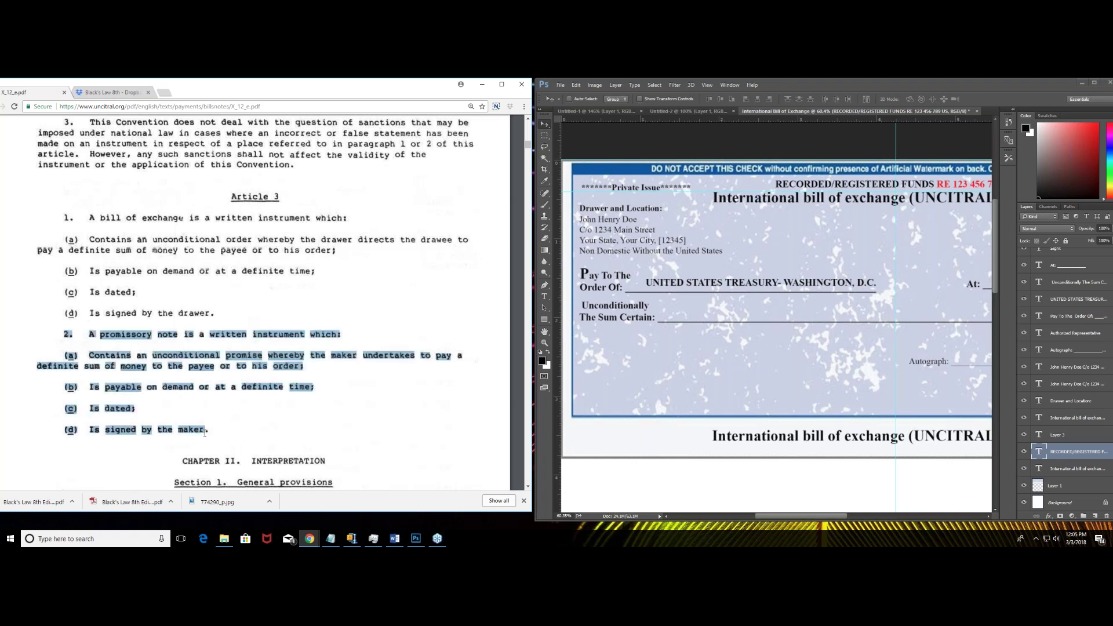
scroll(230, 397, "down", 5)
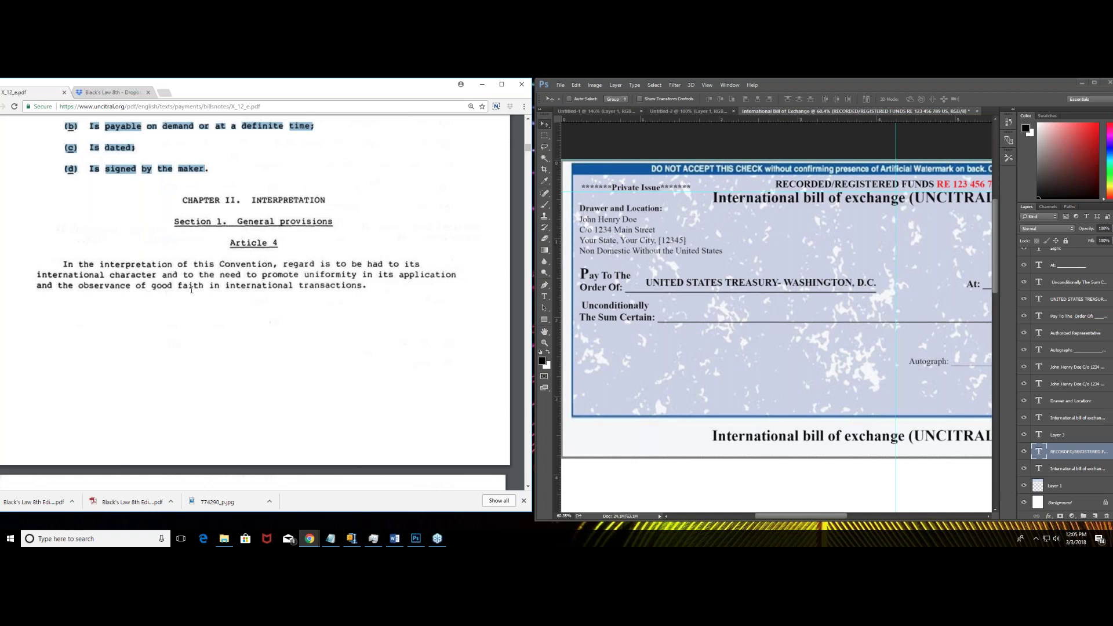
left_click_drag(369, 285, 64, 267)
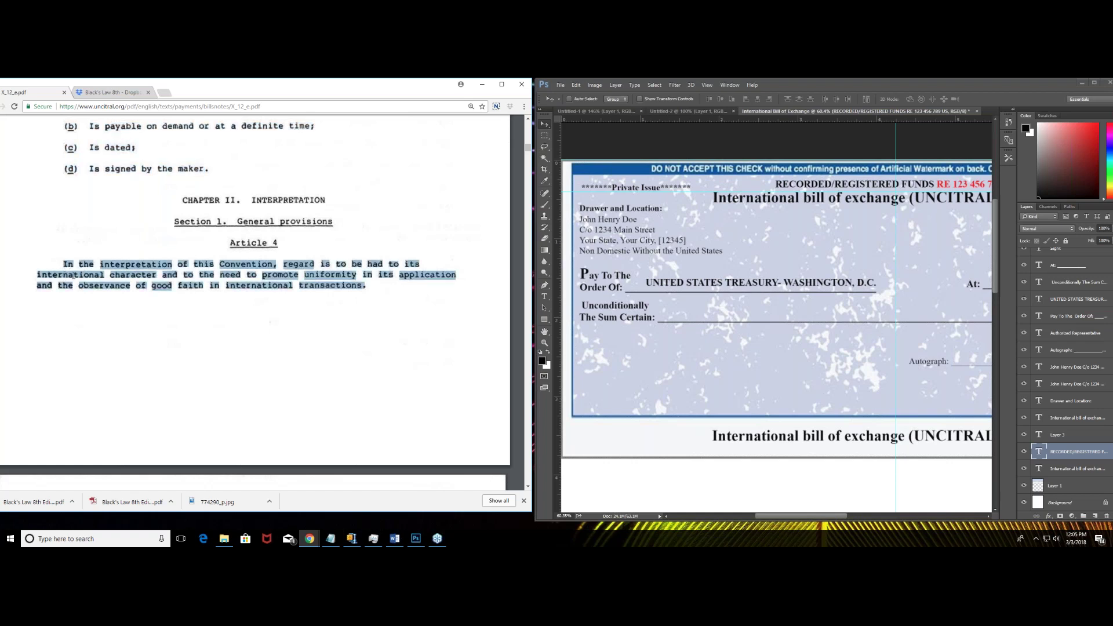
left_click(122, 312)
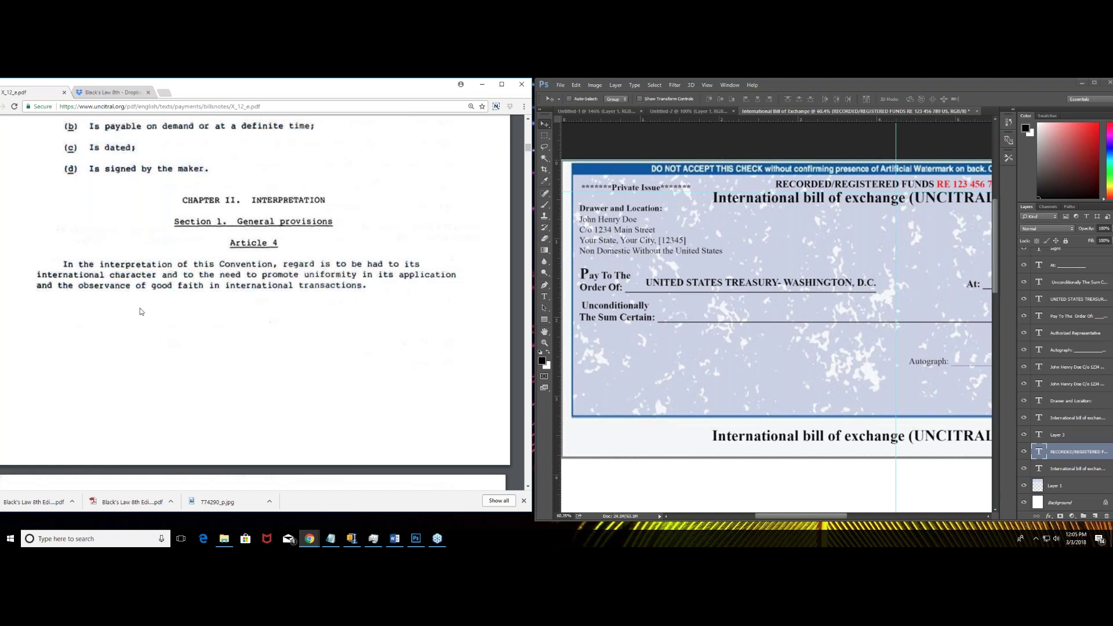
scroll(141, 312, "down", 3)
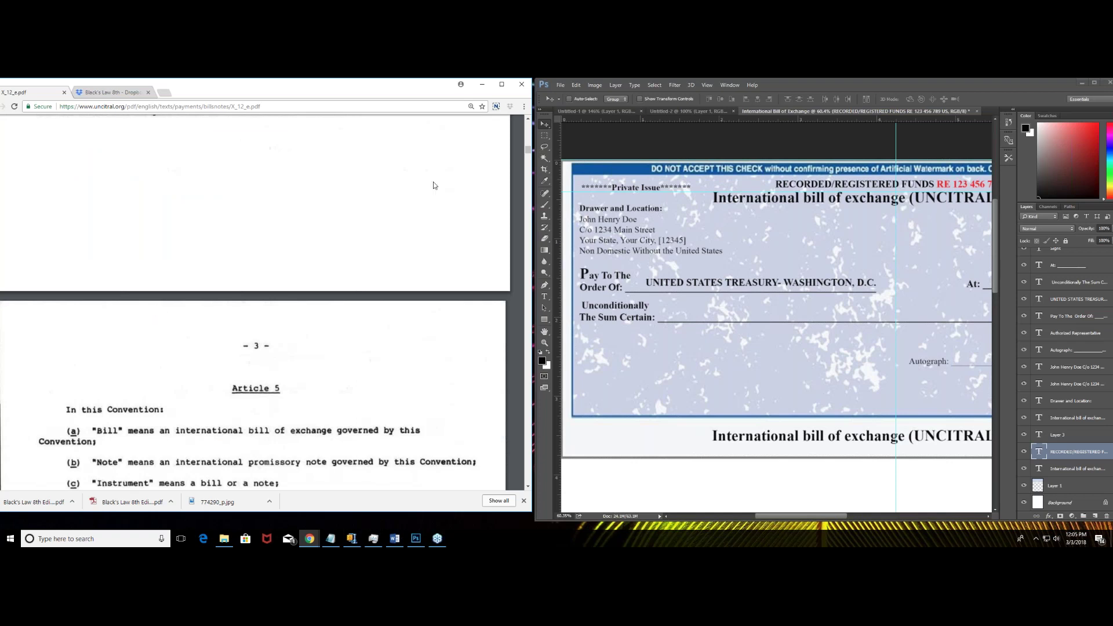
Widen the Photoshop window over the PDF and fit the whole check template into view.
left_click_drag(781, 88, 488, 91)
left_click_drag(886, 115, 1061, 108)
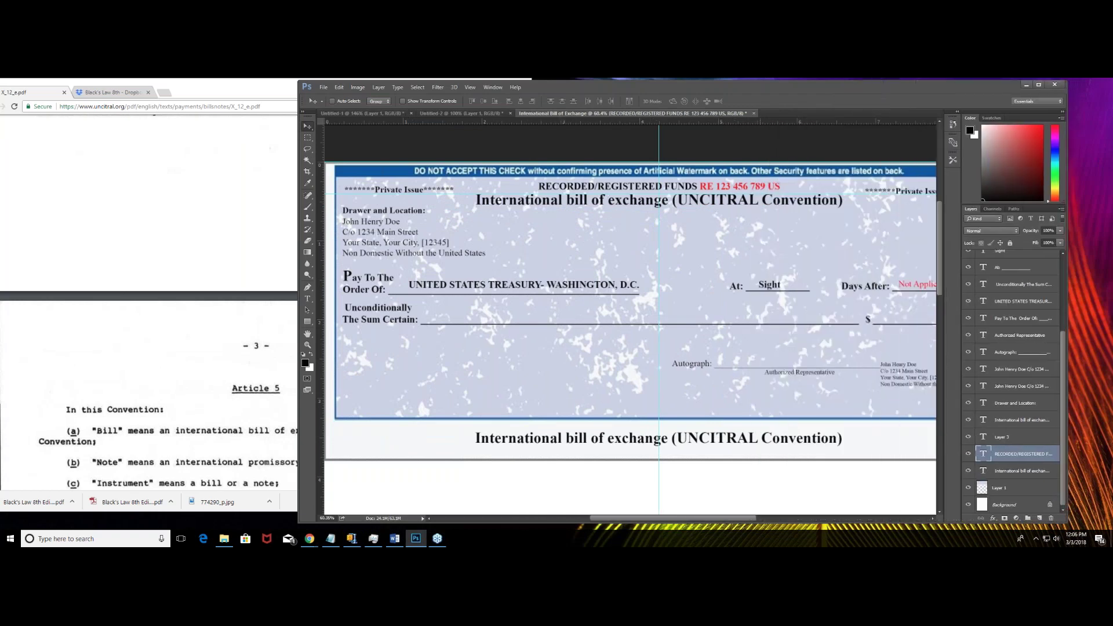
scroll(555, 159, "down", 2)
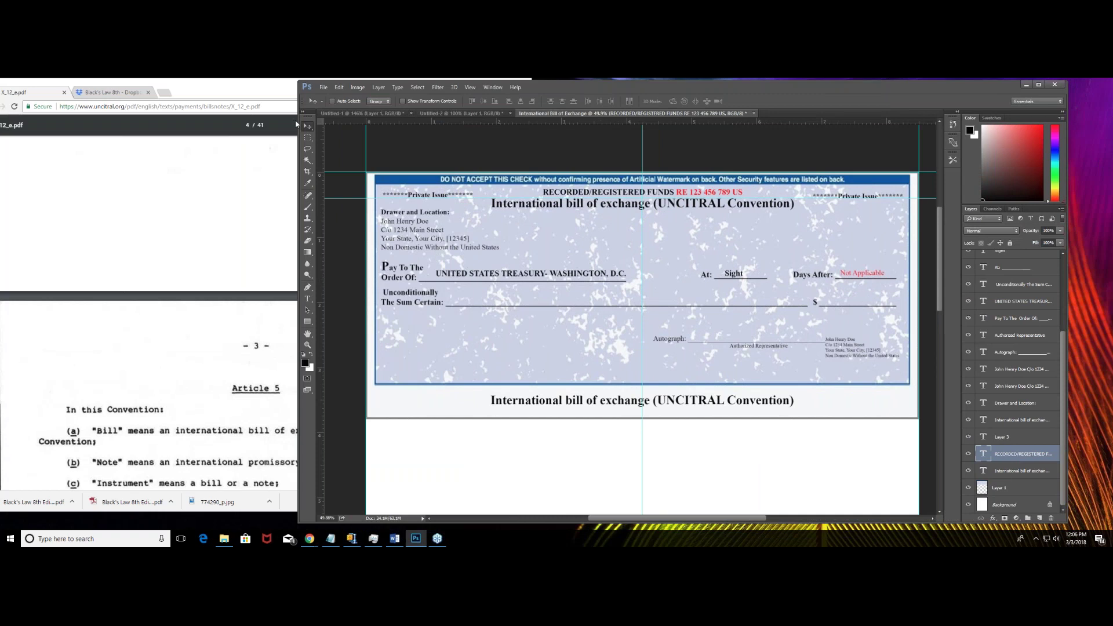
Switch to the convention PDF, examine the Article 5 definitions down to "Drawee", and dismiss the Facebook notification.
left_click(244, 166)
scroll(258, 204, "down", 3)
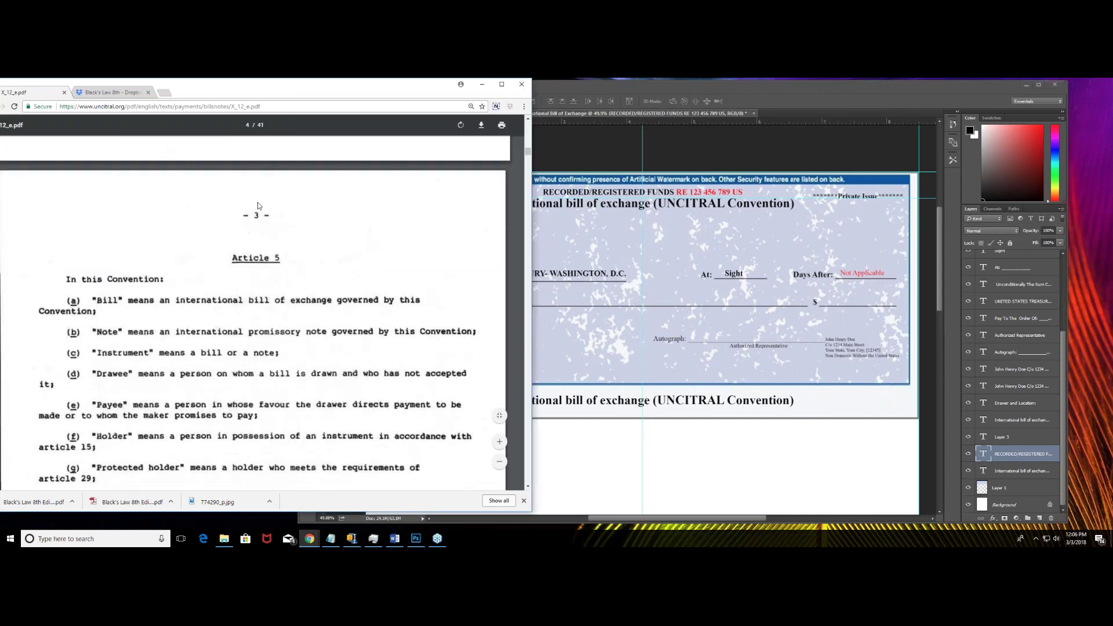
scroll(260, 206, "down", 2)
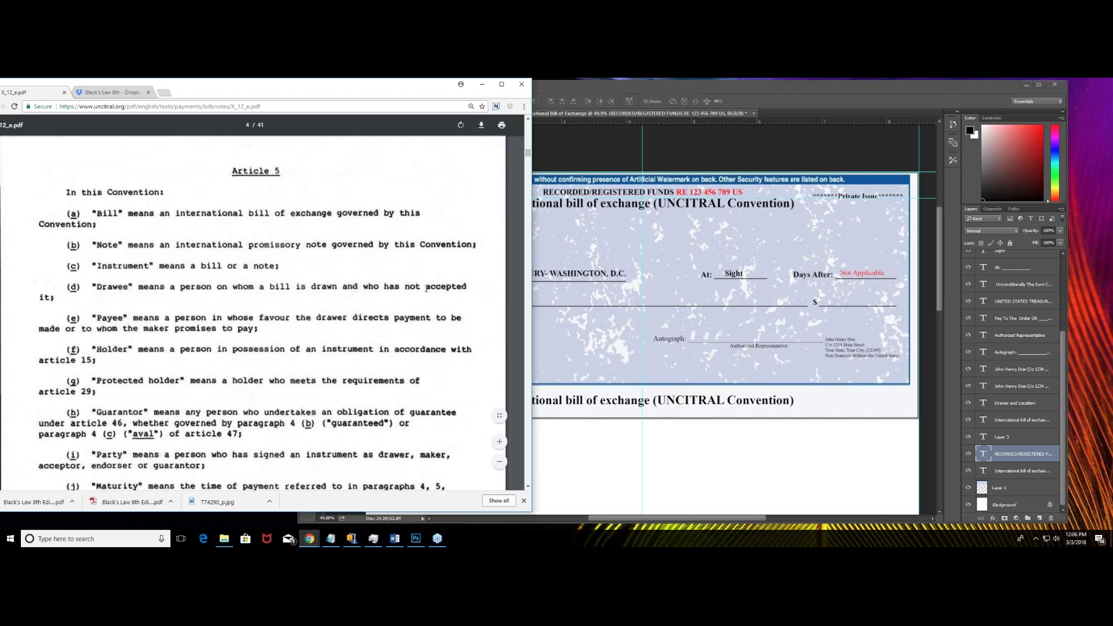
scroll(426, 288, "down", 3)
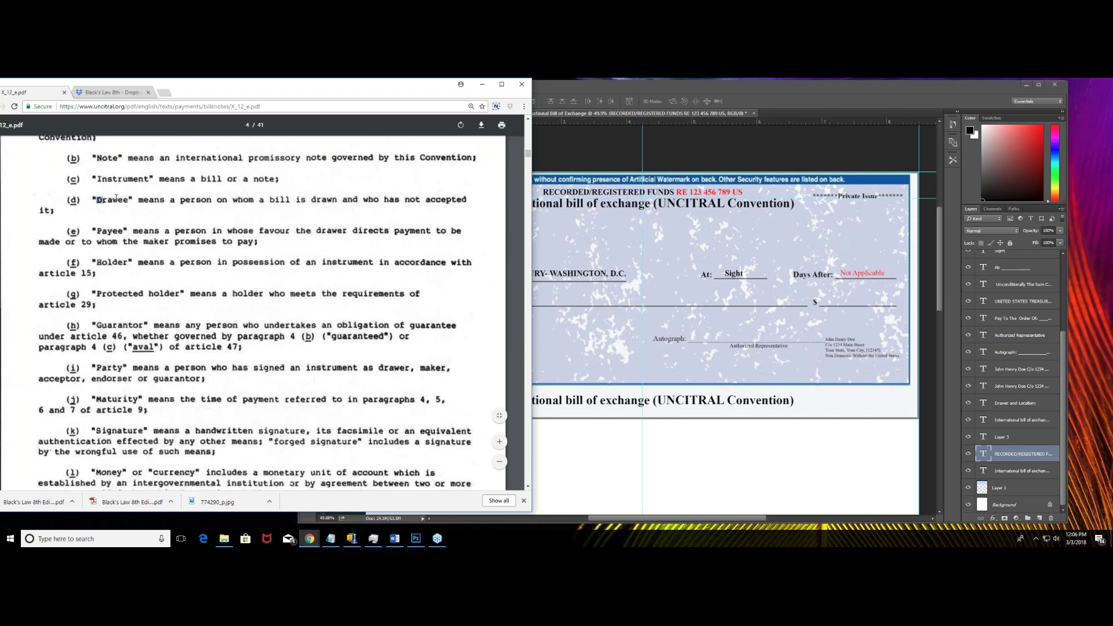
triple_click(96, 198)
left_click(99, 201)
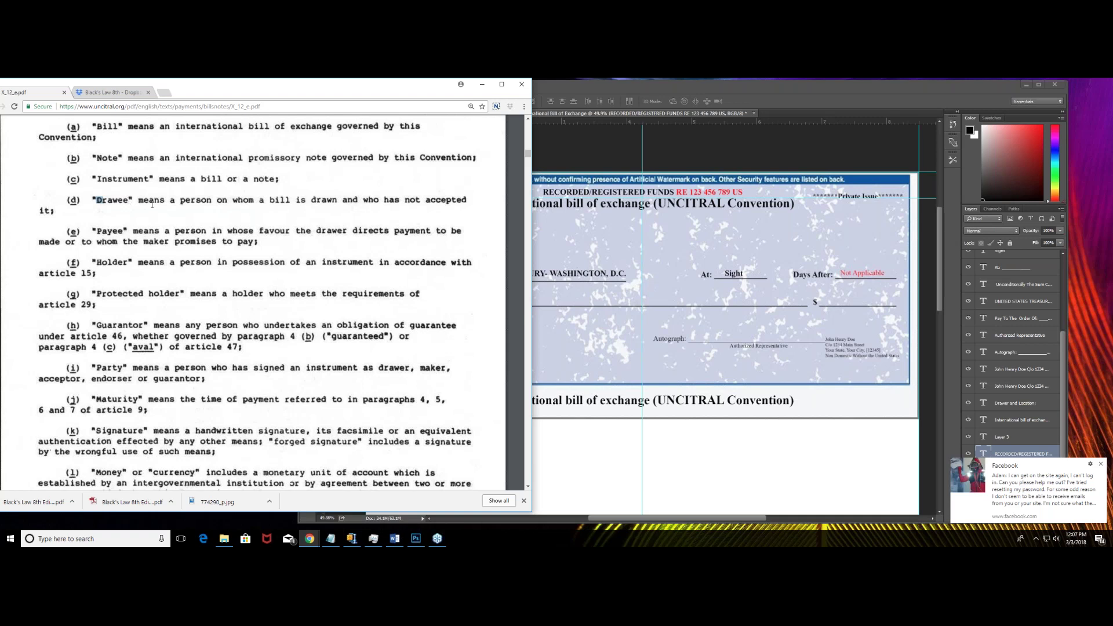
left_click(1102, 464)
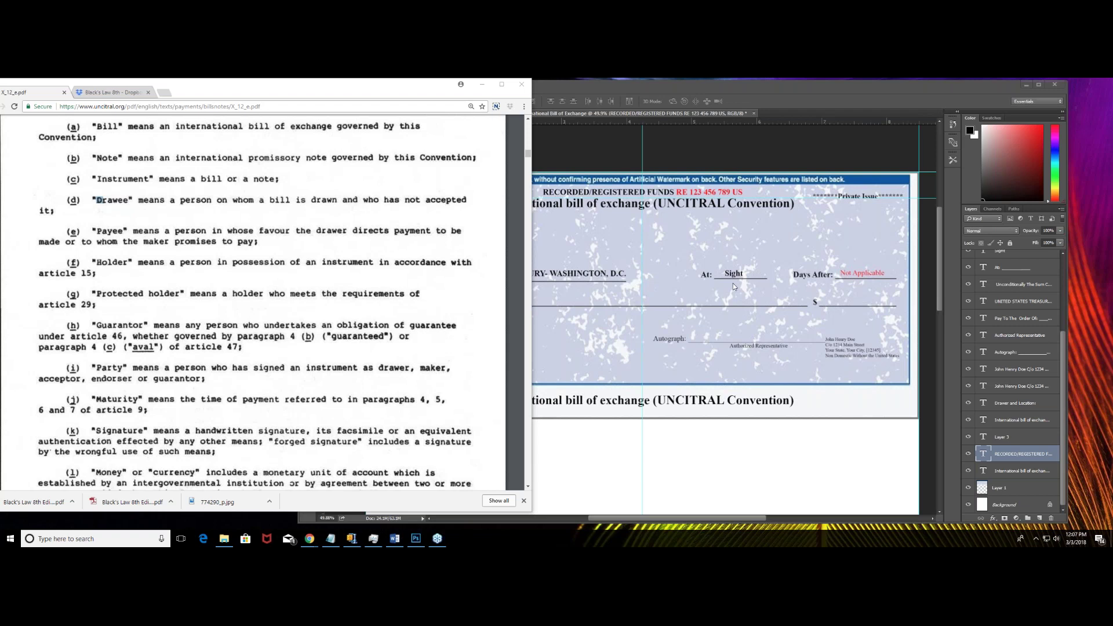
Switch to Photoshop to inspect the whole check template, and narrow its window to uncover the convention PDF.
left_click(701, 245)
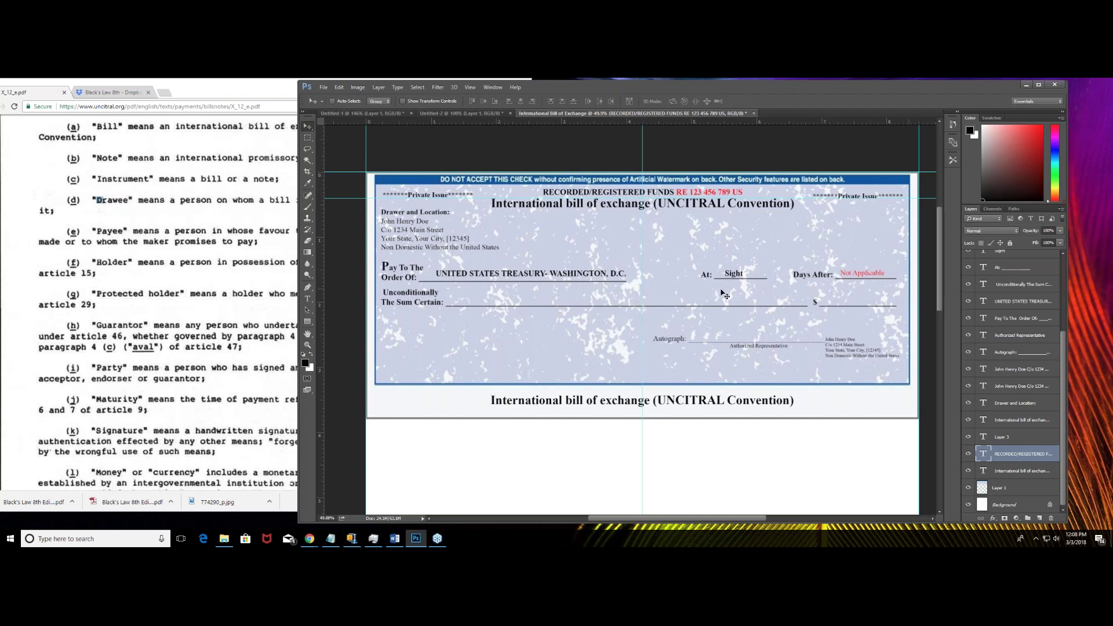
left_click(1038, 87)
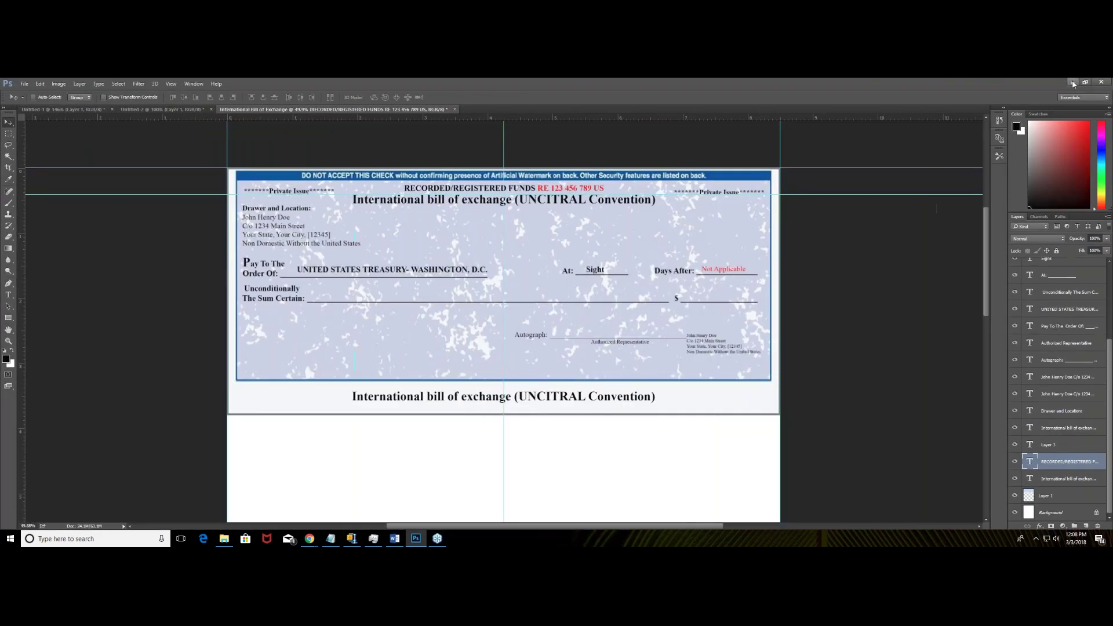
left_click(1082, 86)
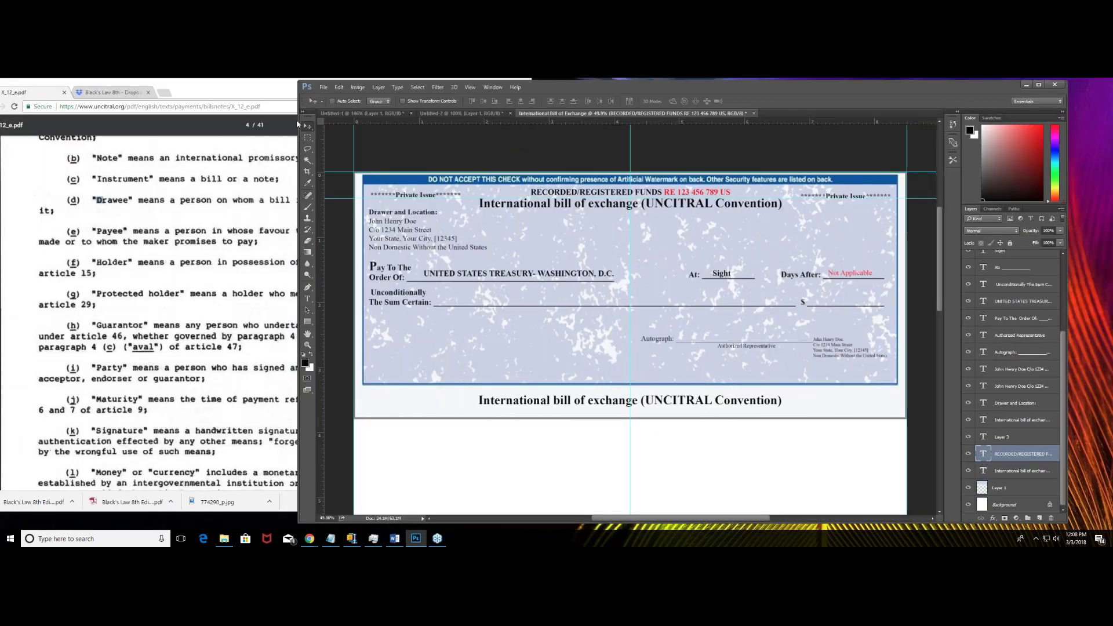
left_click_drag(297, 119, 577, 119)
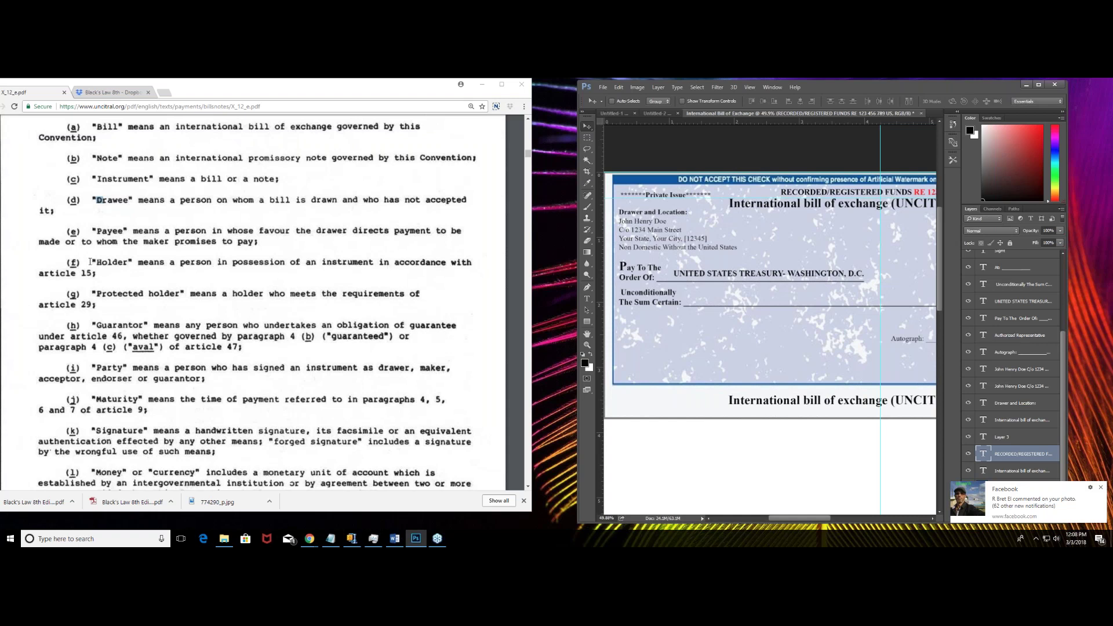
Highlight the "Holder" definition in Article 5 and examine the holder conditions it refers to in Article 15.
left_click_drag(91, 262, 96, 272)
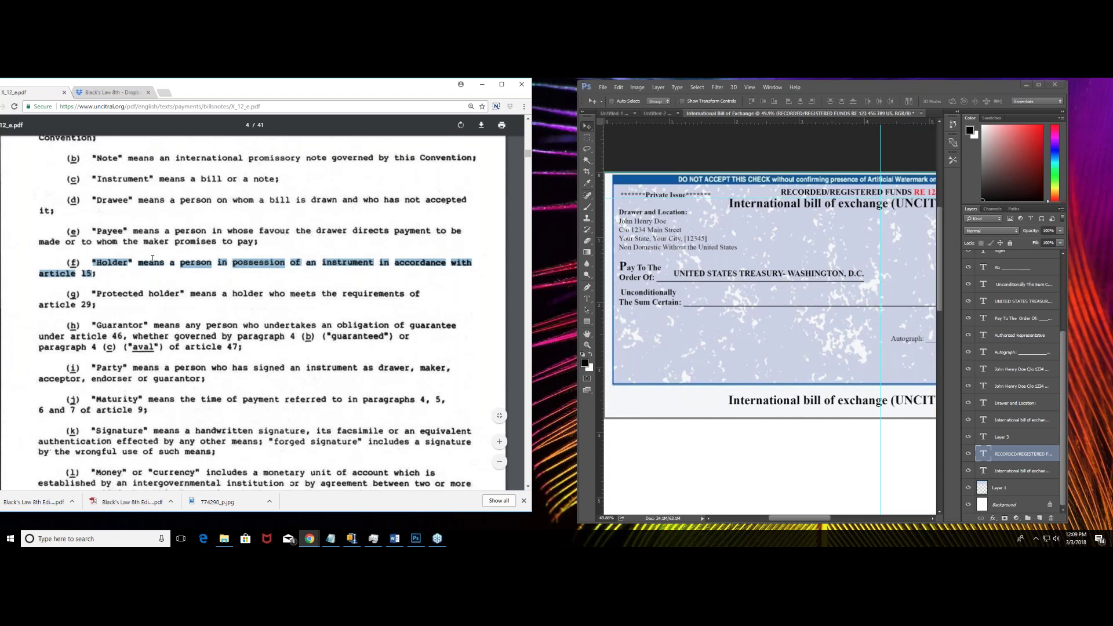
left_click(85, 274)
left_click_drag(93, 263, 227, 265)
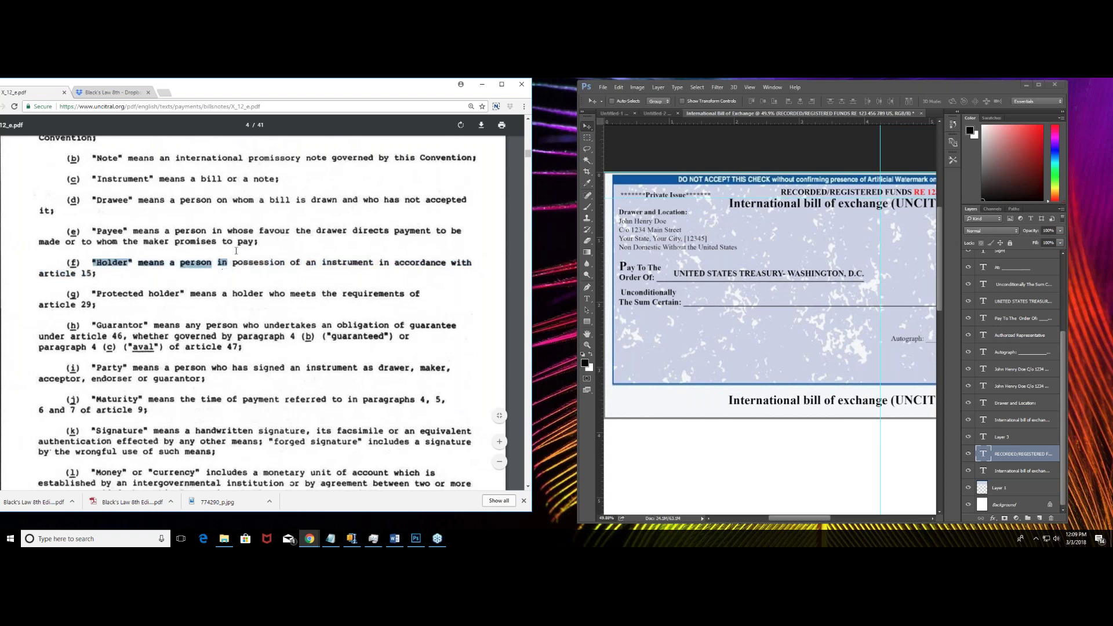
left_click_drag(528, 154, 529, 196)
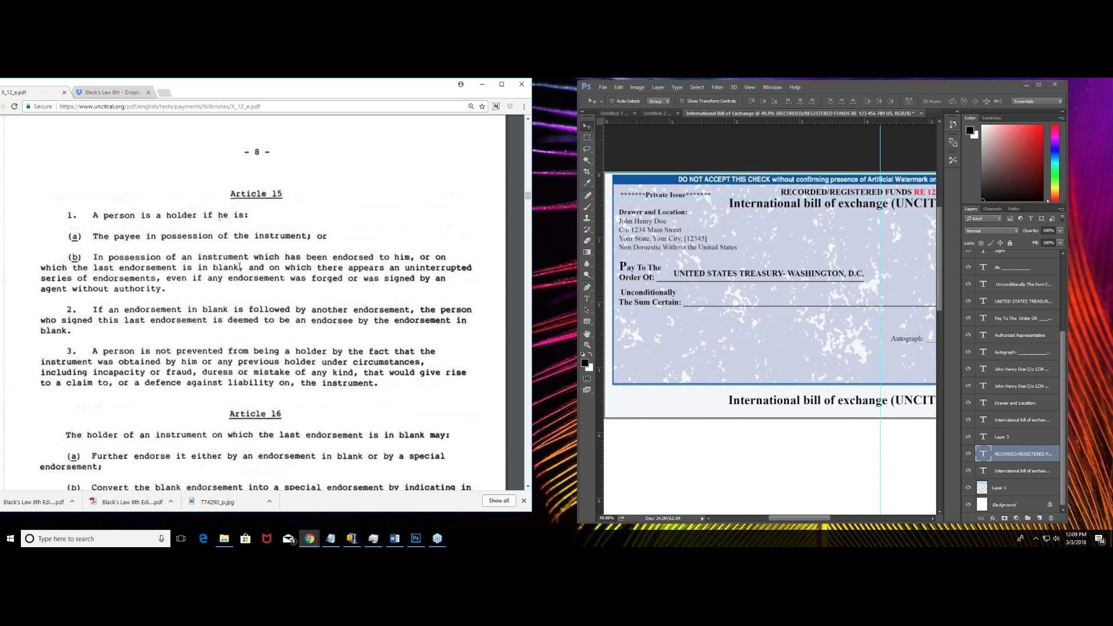
left_click_drag(240, 267, 193, 267)
left_click(334, 280)
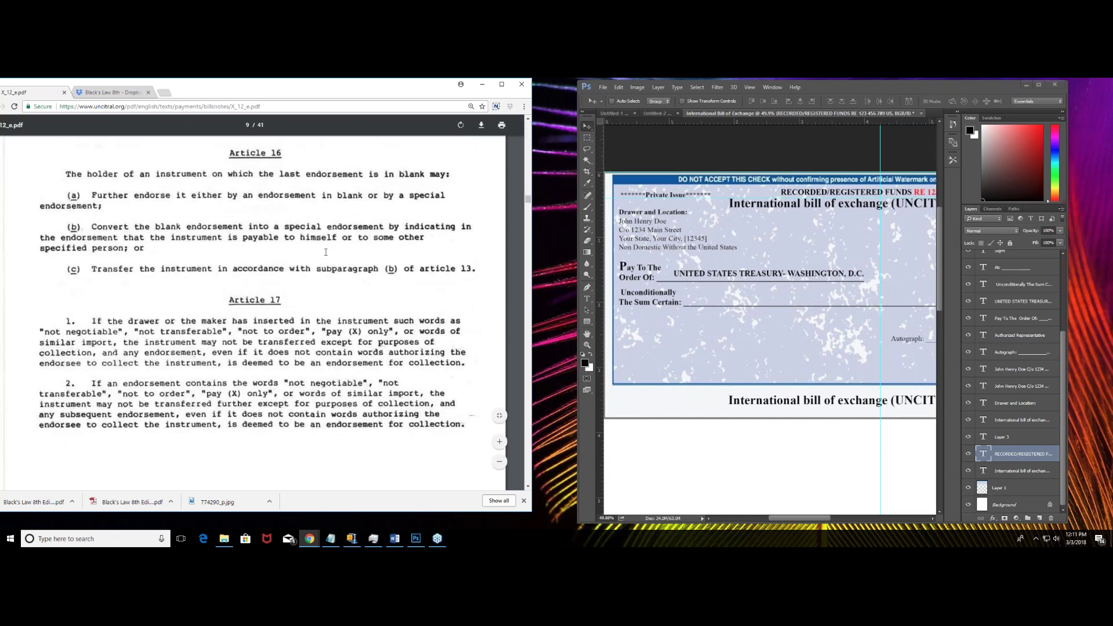
Look through Articles 16 and 17 on endorsements and return to the Article 5 definitions.
scroll(326, 252, "down", 1)
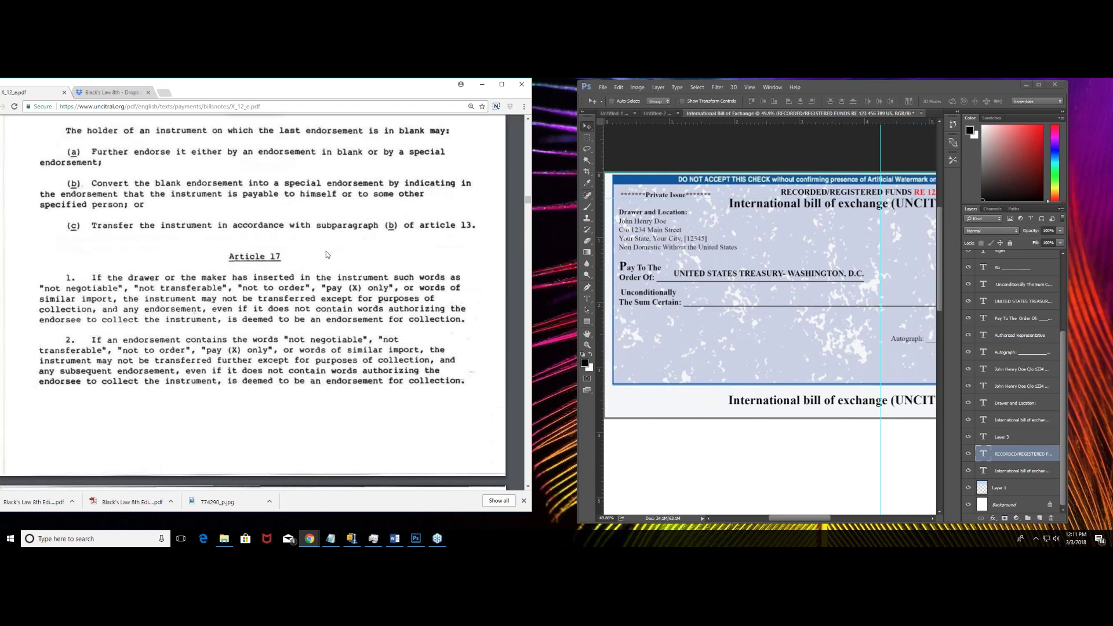
scroll(326, 254, "down", 5)
scroll(326, 254, "up", 20)
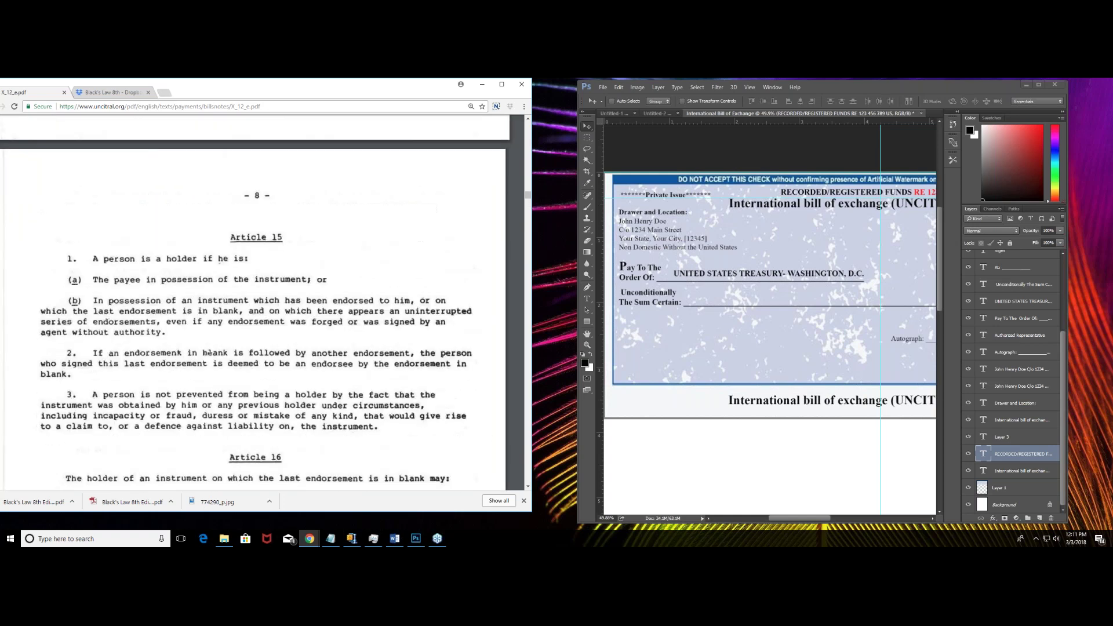
scroll(320, 246, "up", 15)
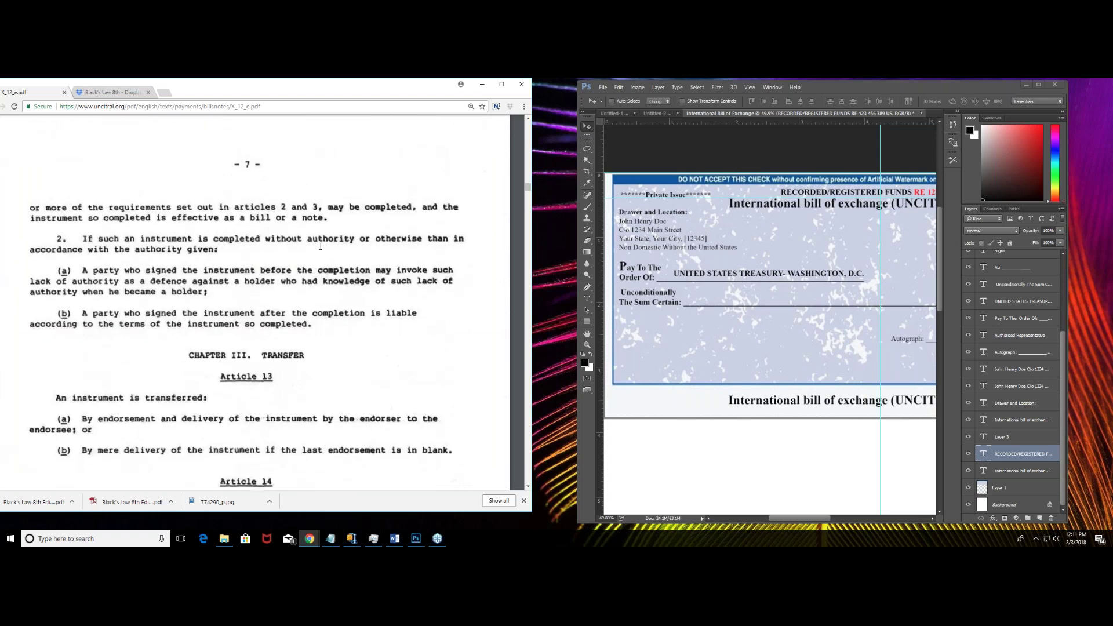
scroll(310, 243, "up", 15)
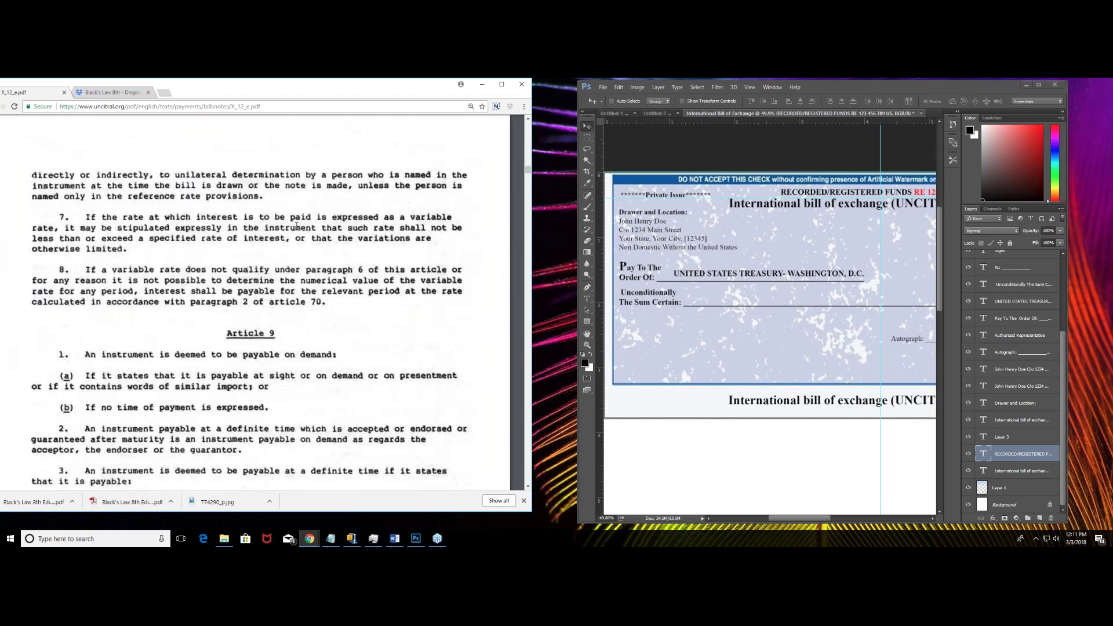
scroll(296, 222, "up", 8)
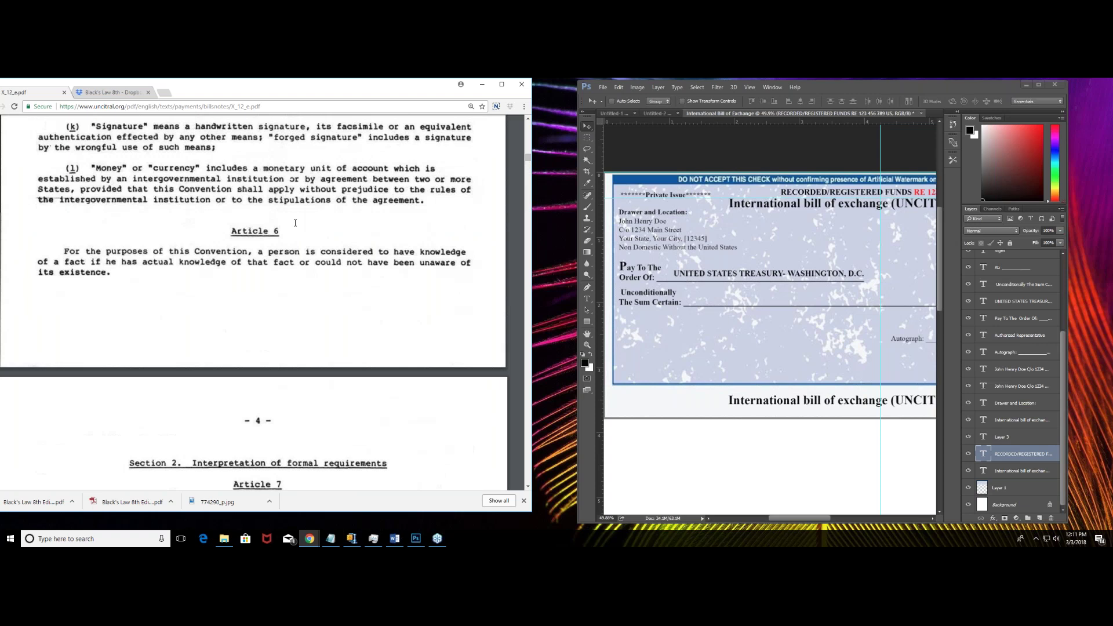
scroll(291, 225, "up", 3)
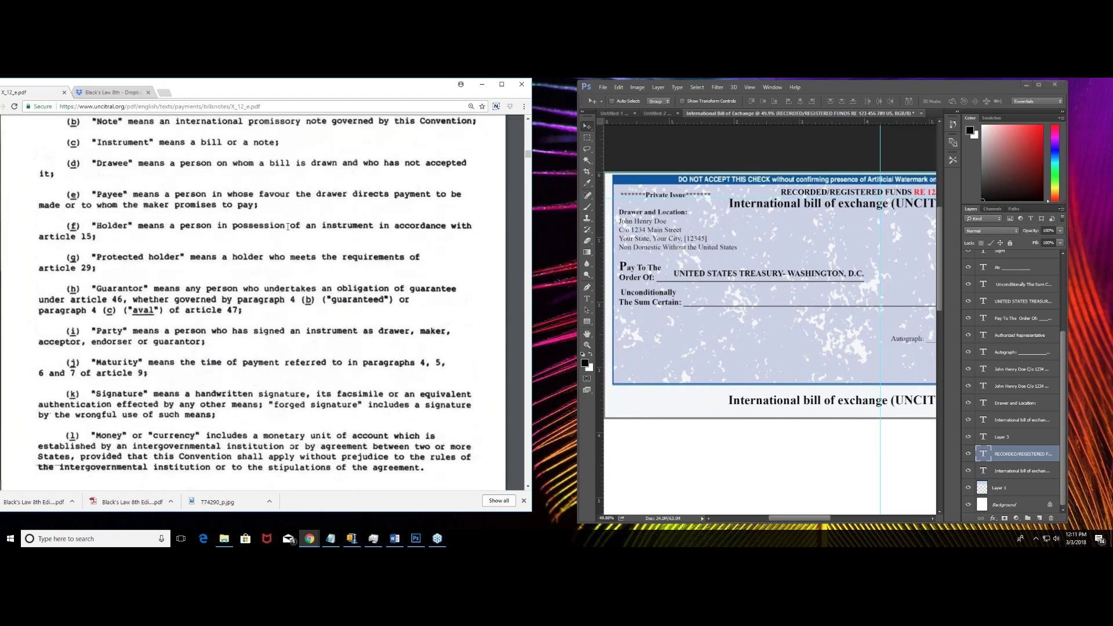
Highlight the "Protected holder" definition in Article 5 and examine its full requirements in Article 29.
left_click_drag(92, 255, 405, 259)
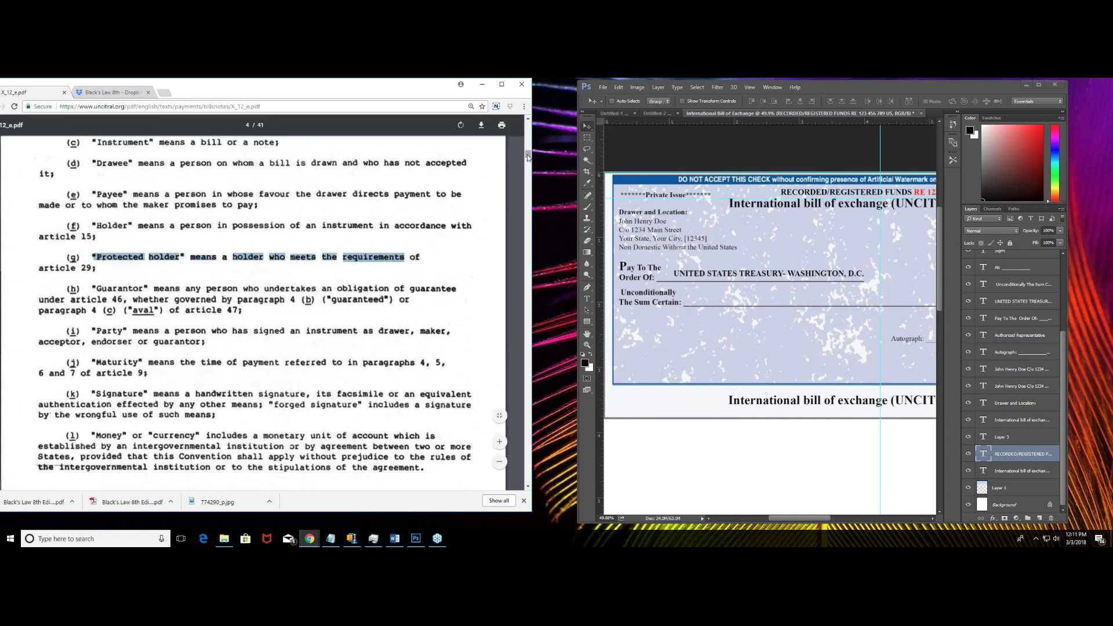
left_click_drag(528, 157, 527, 238)
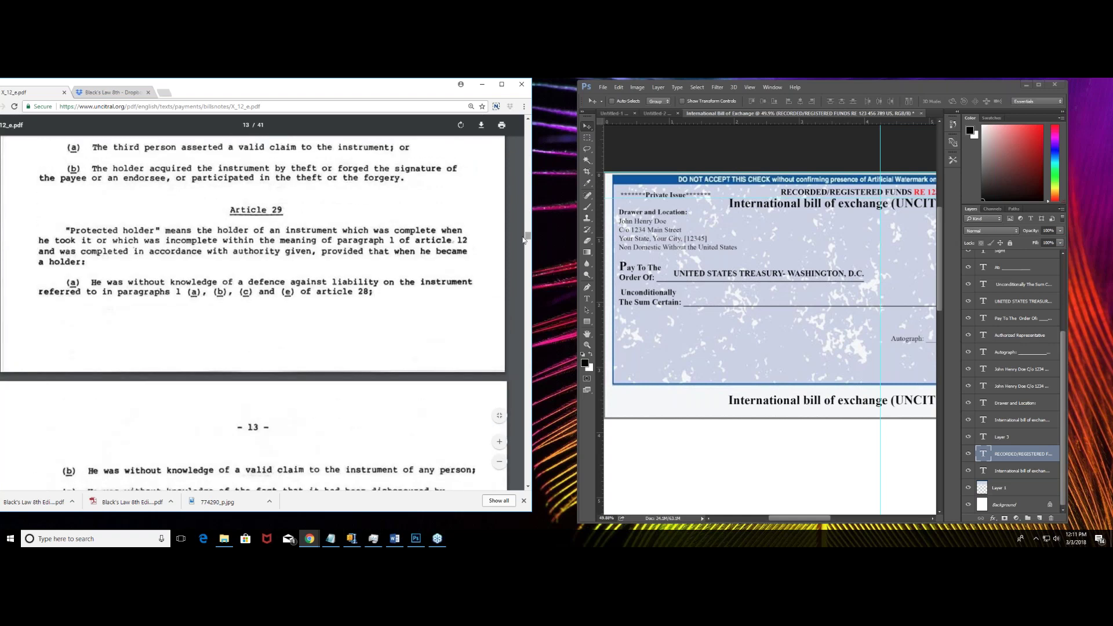
scroll(401, 253, "down", 1)
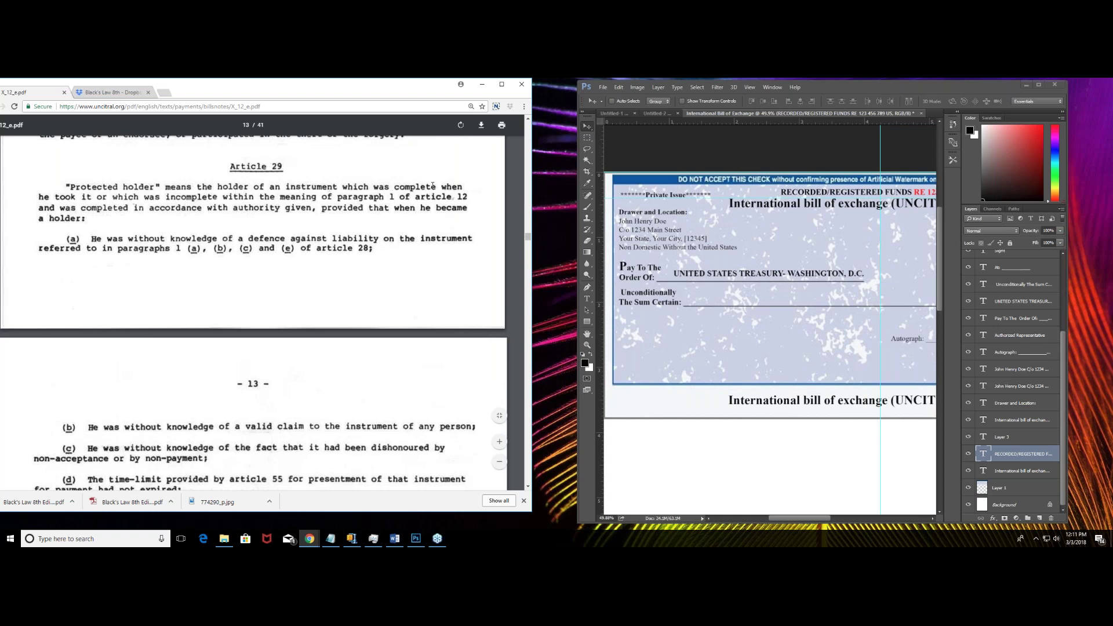
left_click_drag(91, 196, 55, 197)
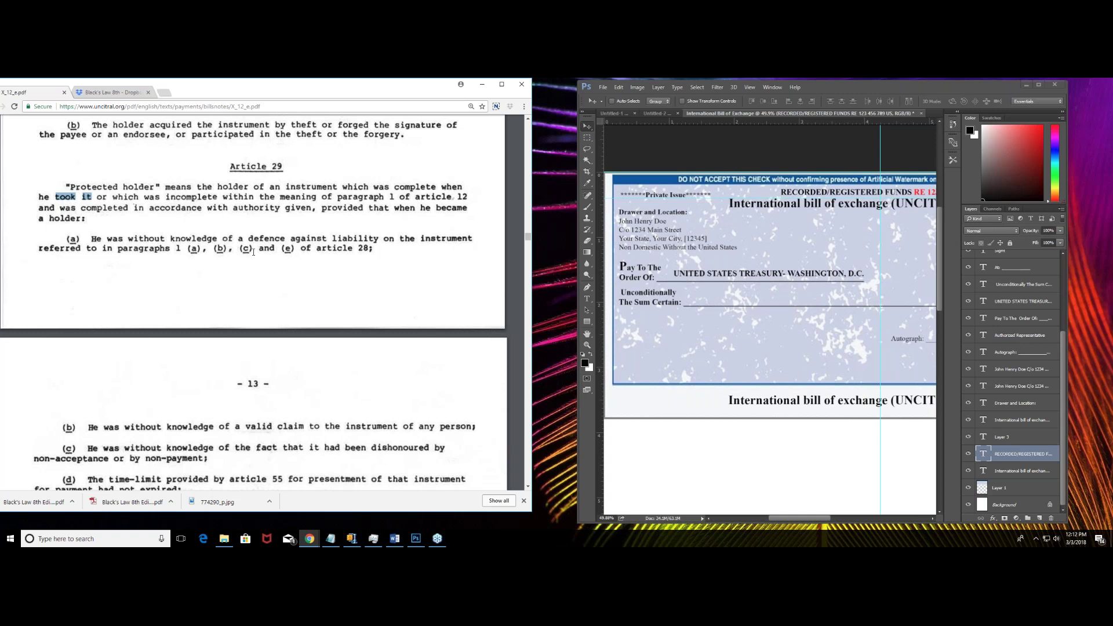
scroll(372, 256, "down", 3)
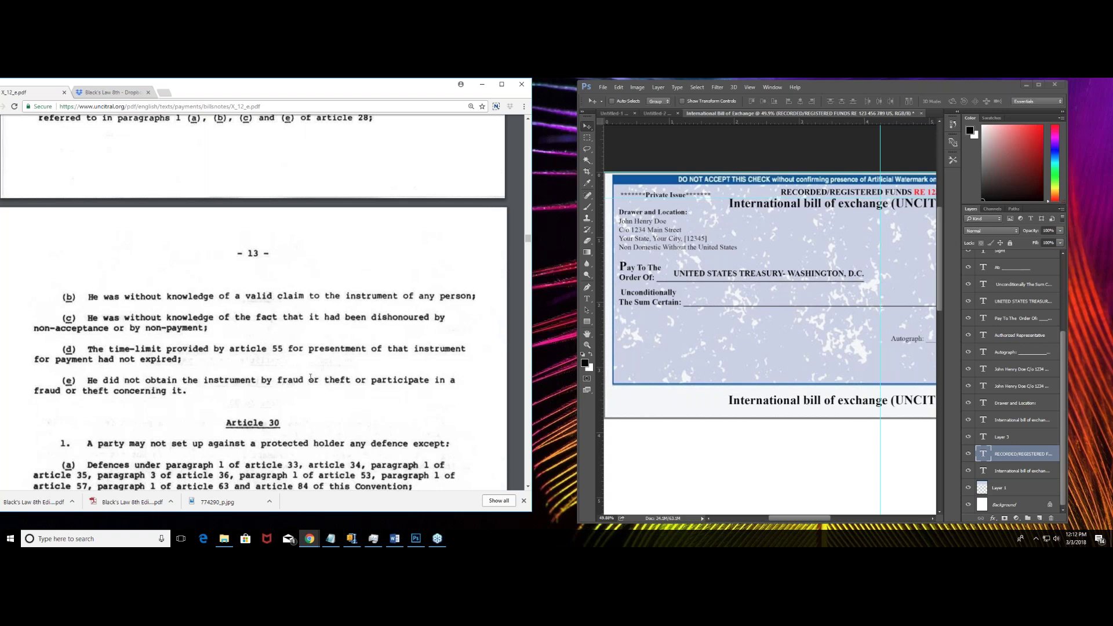
scroll(308, 379, "up", 3)
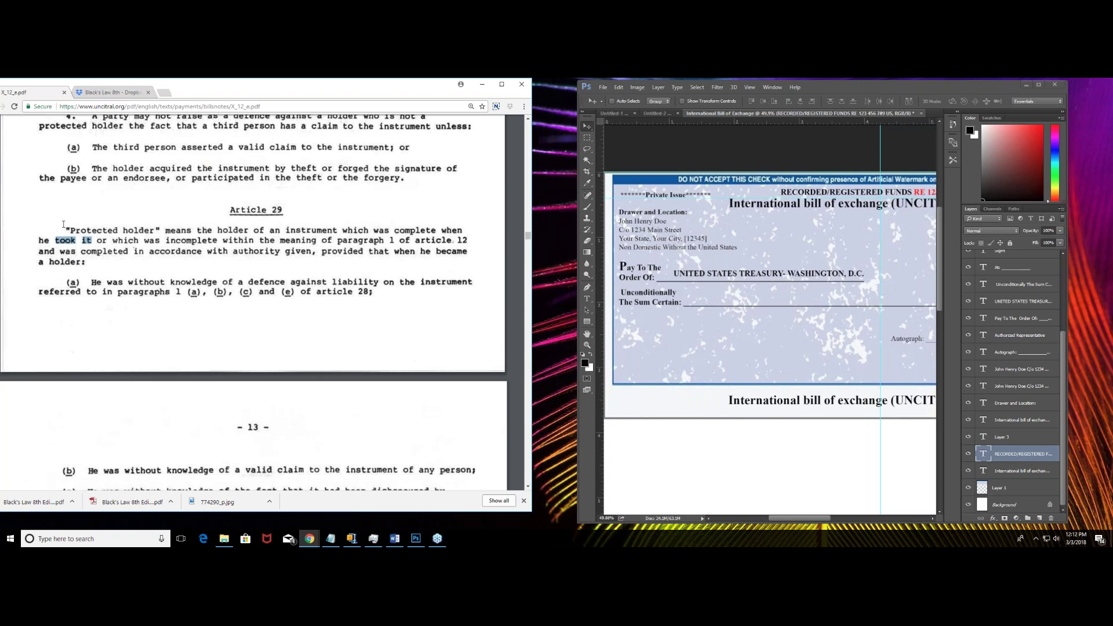
Highlight the term "Protected holder" in Article 29 and read its definition.
left_click_drag(65, 231, 167, 230)
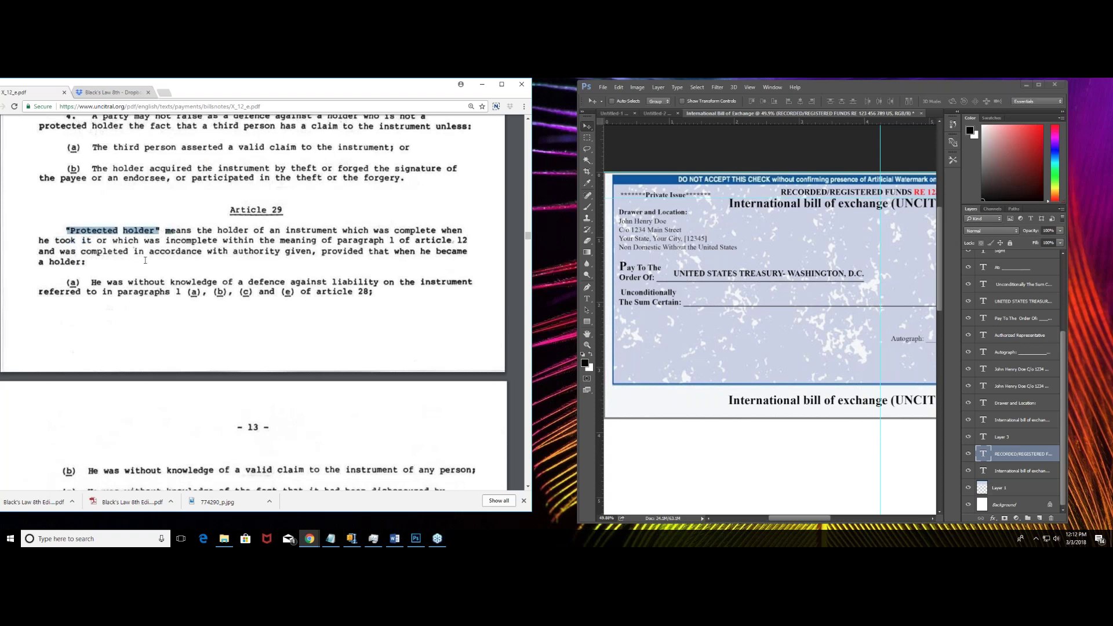
left_click(138, 257)
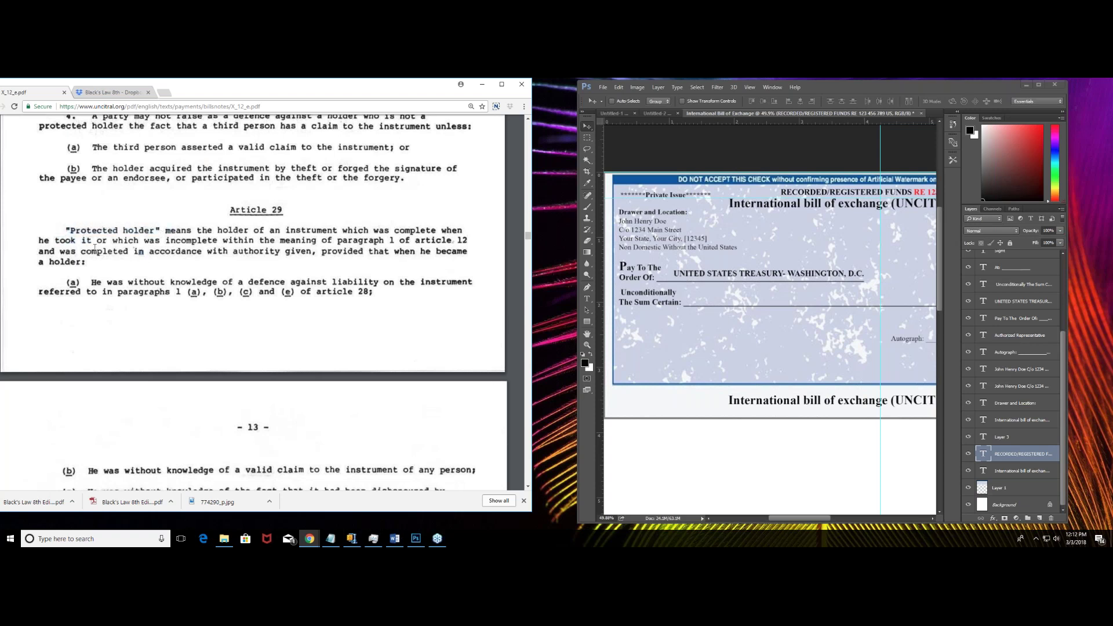
left_click_drag(1036, 118, 967, 97)
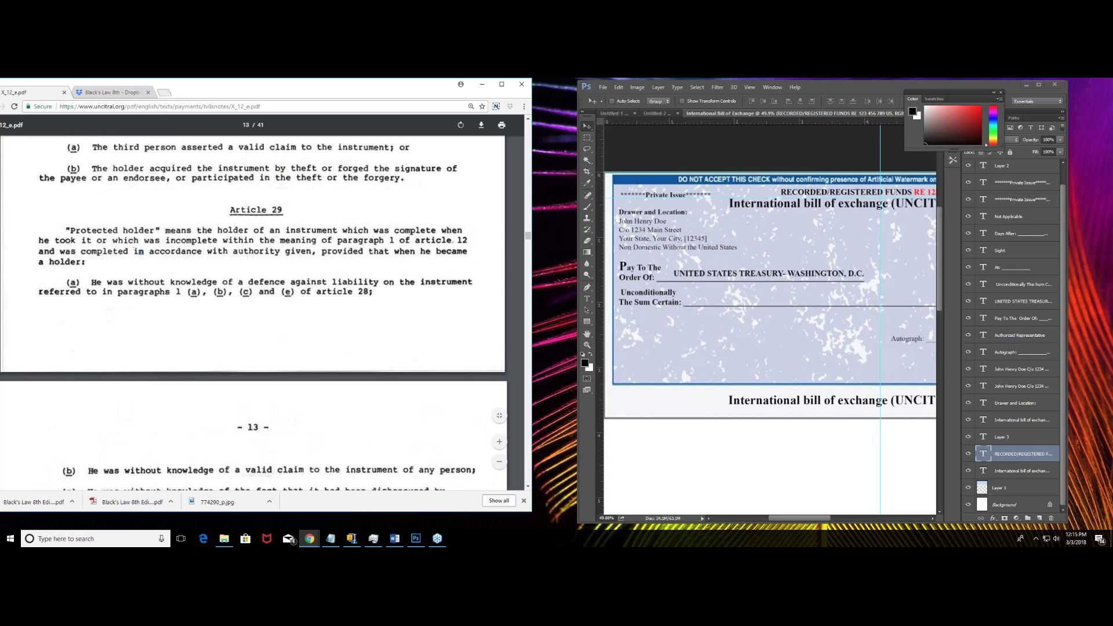
Search the web for "UCC 3-302" in a new browser tab and open the Cornell Law page on holder in due course.
left_click(164, 92)
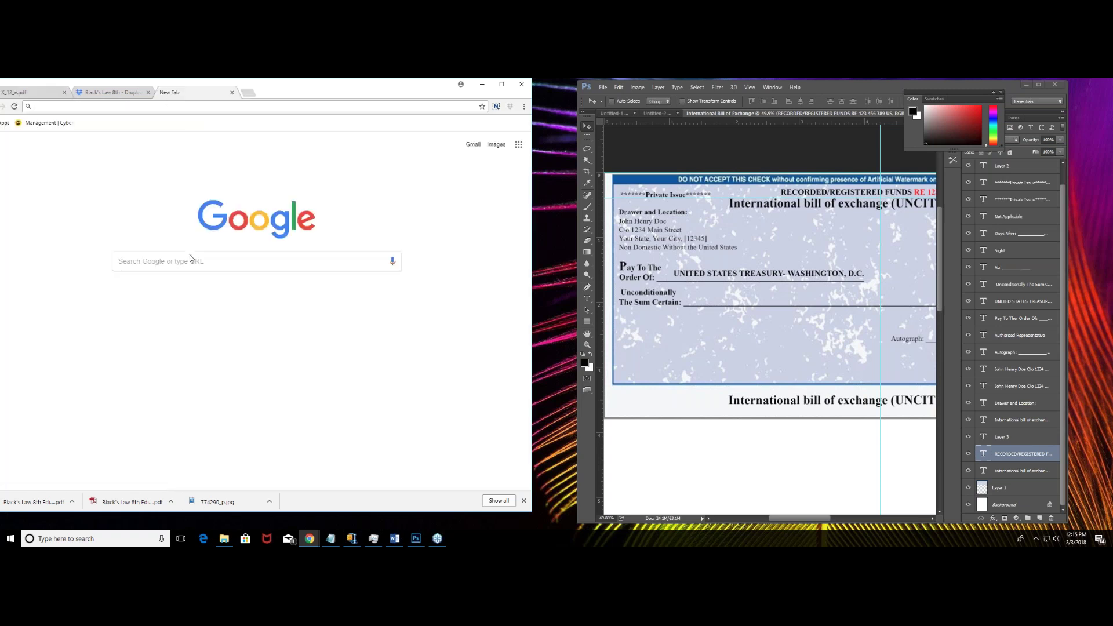
left_click(191, 262)
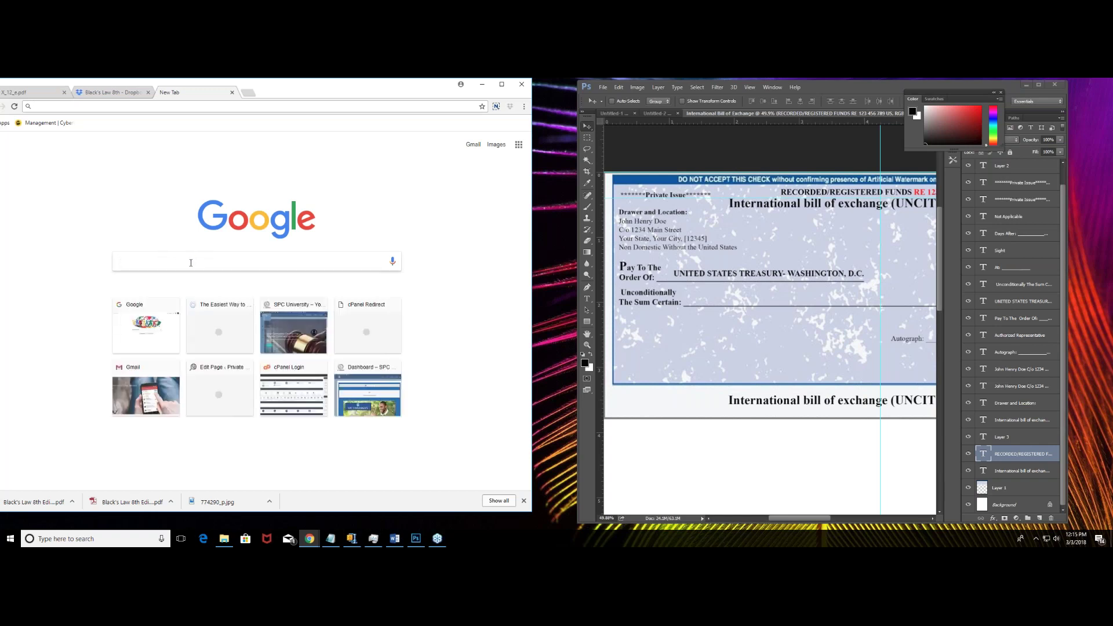
type("UCC 3-302\\")
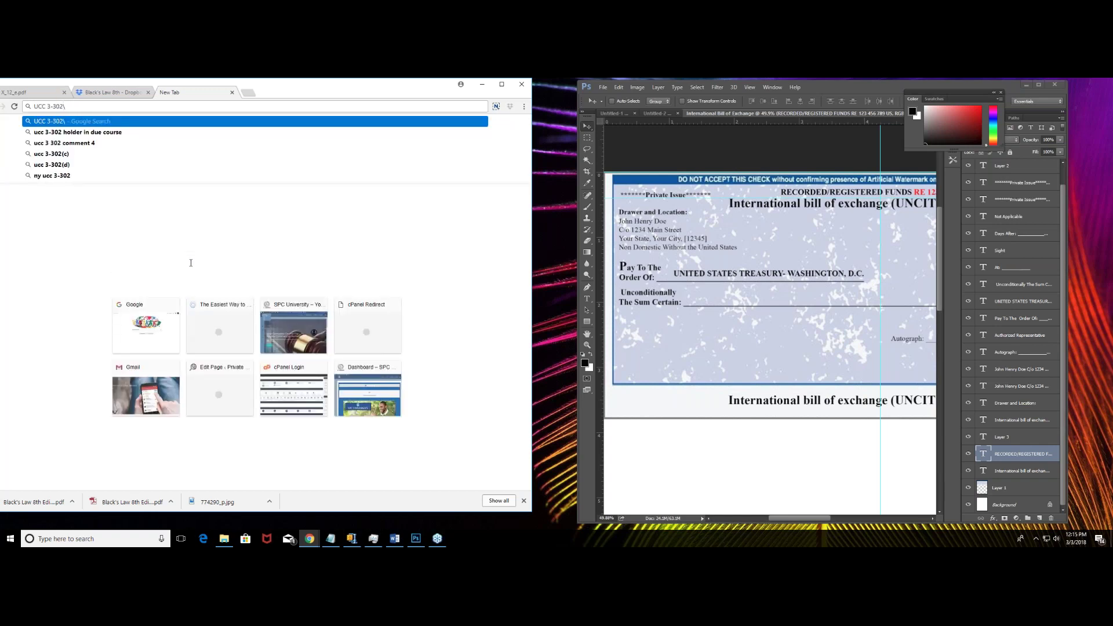
key("BackSpace")
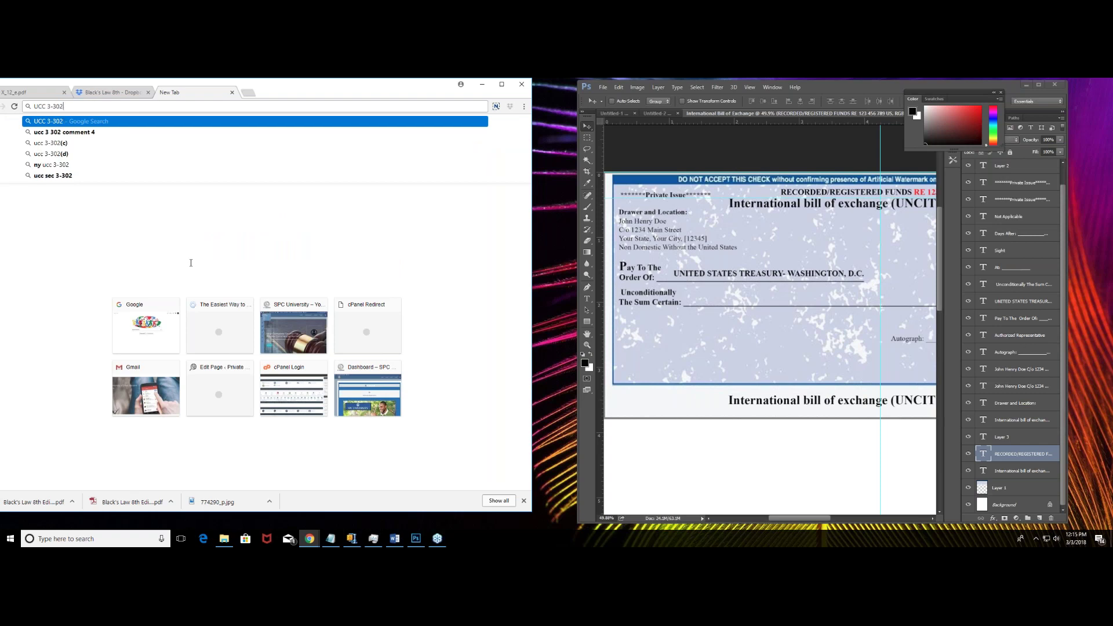
key("Return")
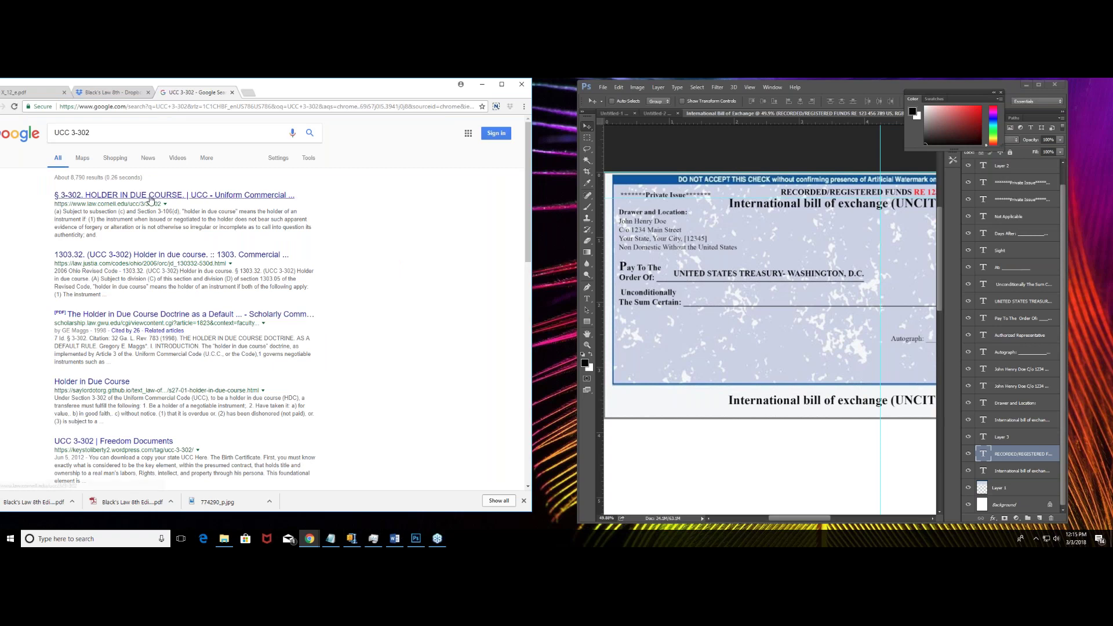
left_click(93, 196)
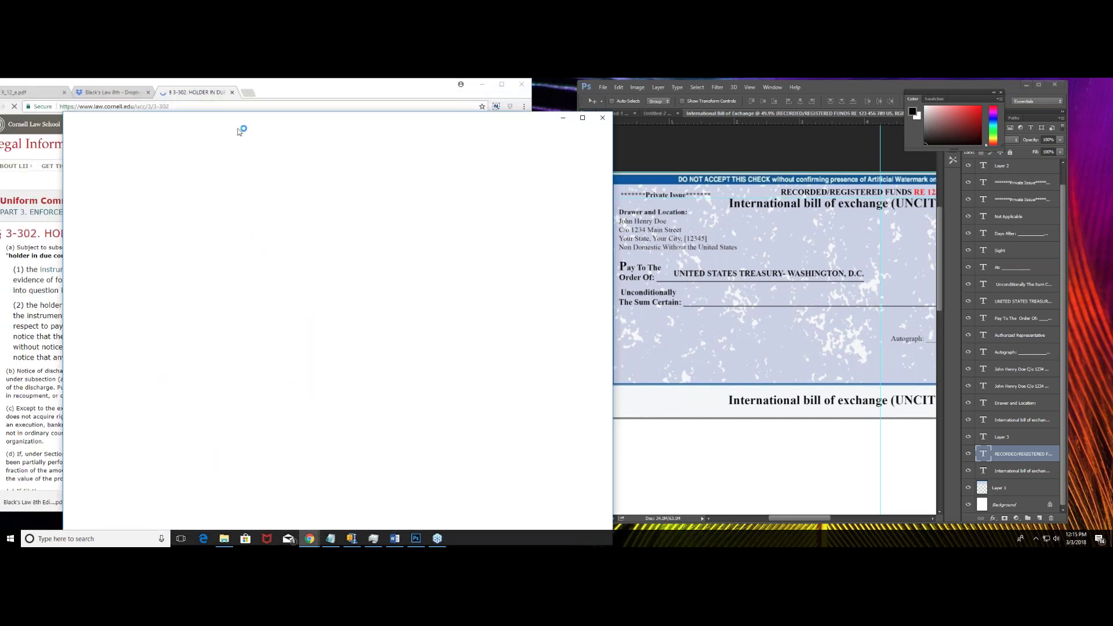
Separate the § 3-302 page into its own window and size it to sit beside the convention PDF showing Article 29.
left_click_drag(190, 123, 269, 134)
left_click(23, 93)
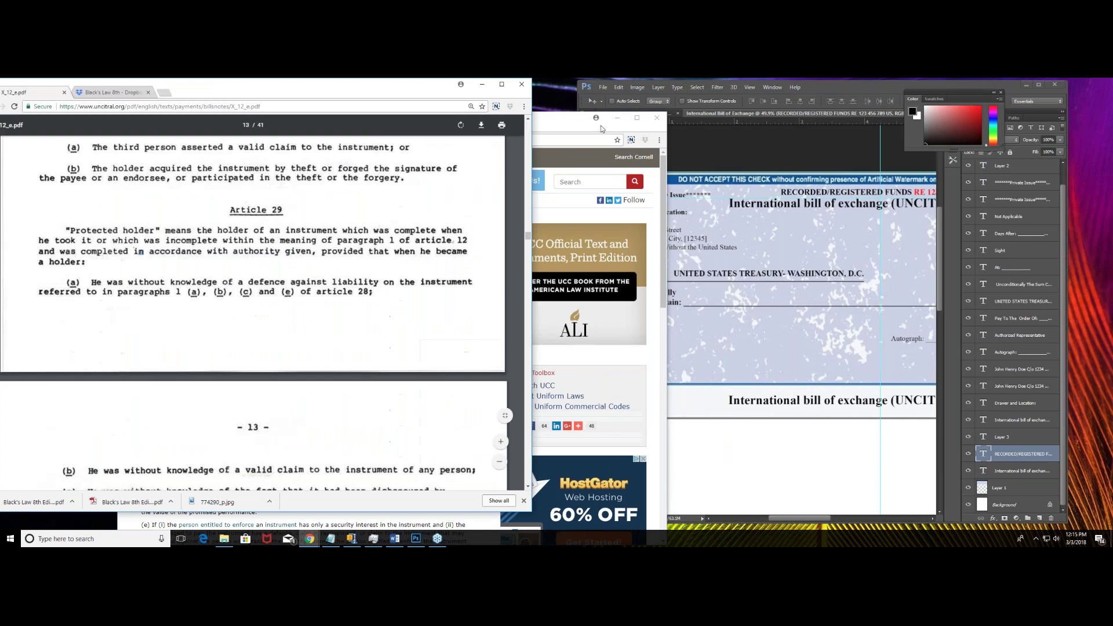
left_click_drag(575, 128, 861, 99)
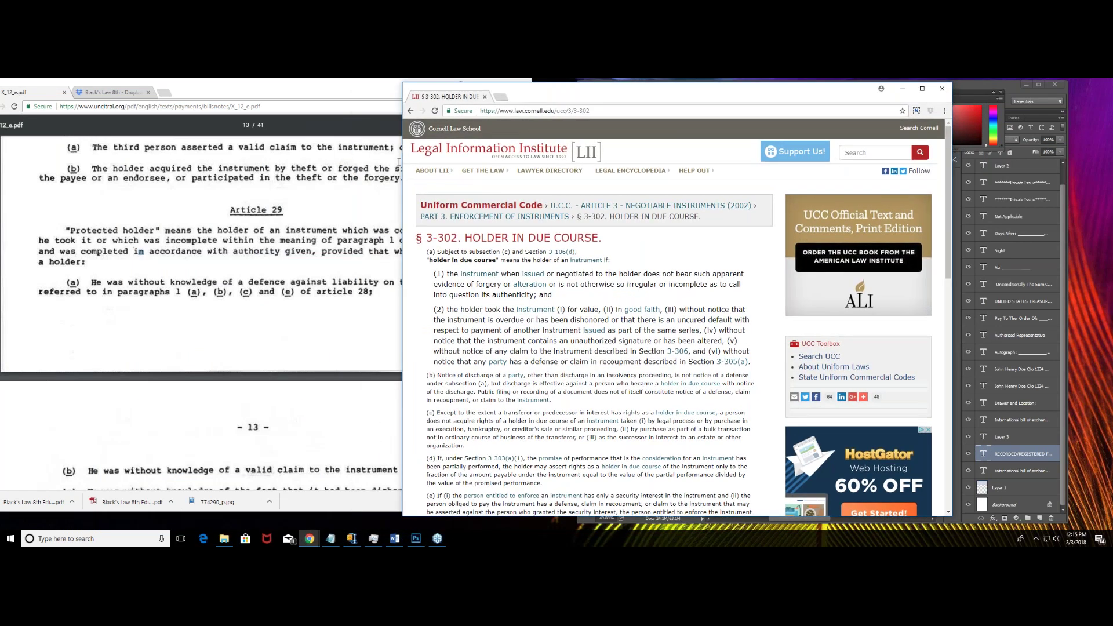
left_click_drag(403, 162, 536, 162)
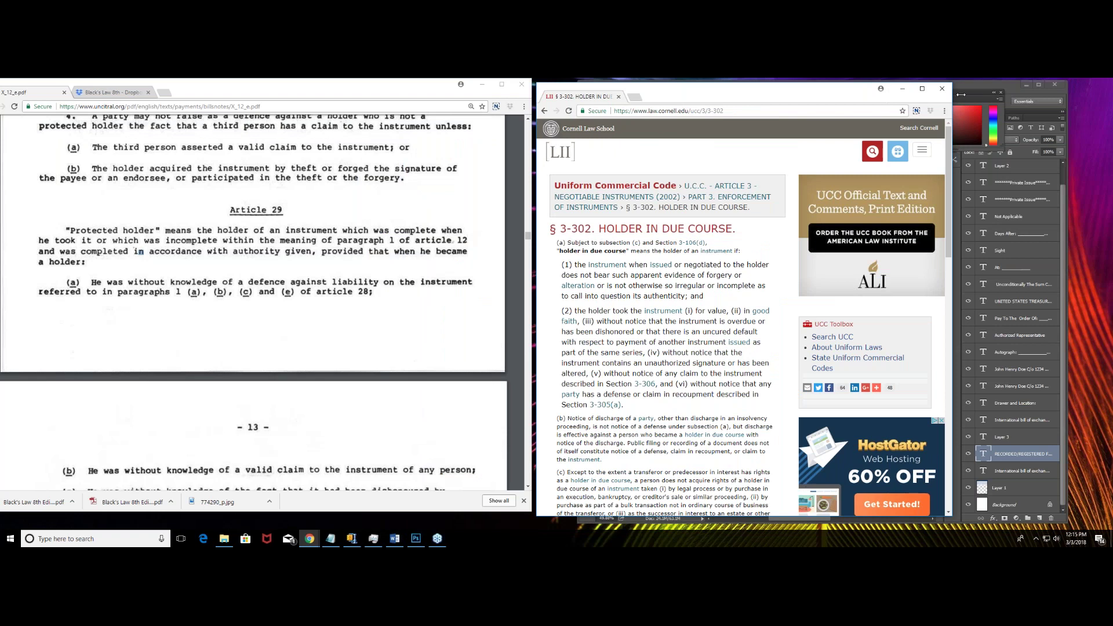
left_click_drag(961, 94, 981, 95)
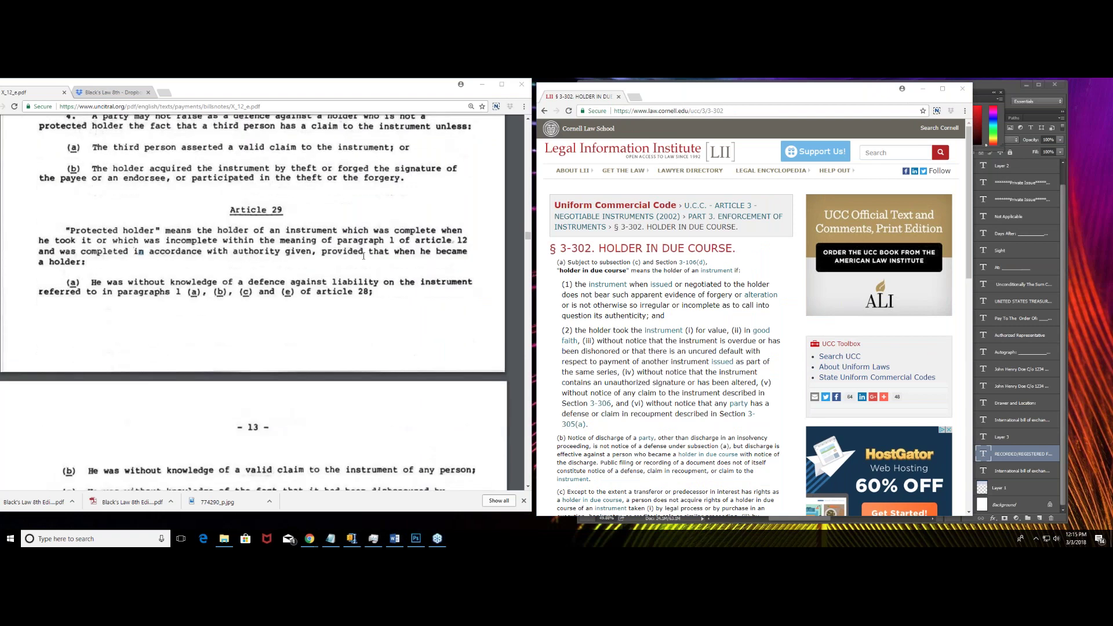
Read Article 29 alongside § 3-302 and highlight the word "liability" in condition (a).
scroll(364, 253, "down", 2)
scroll(576, 281, "down", 1)
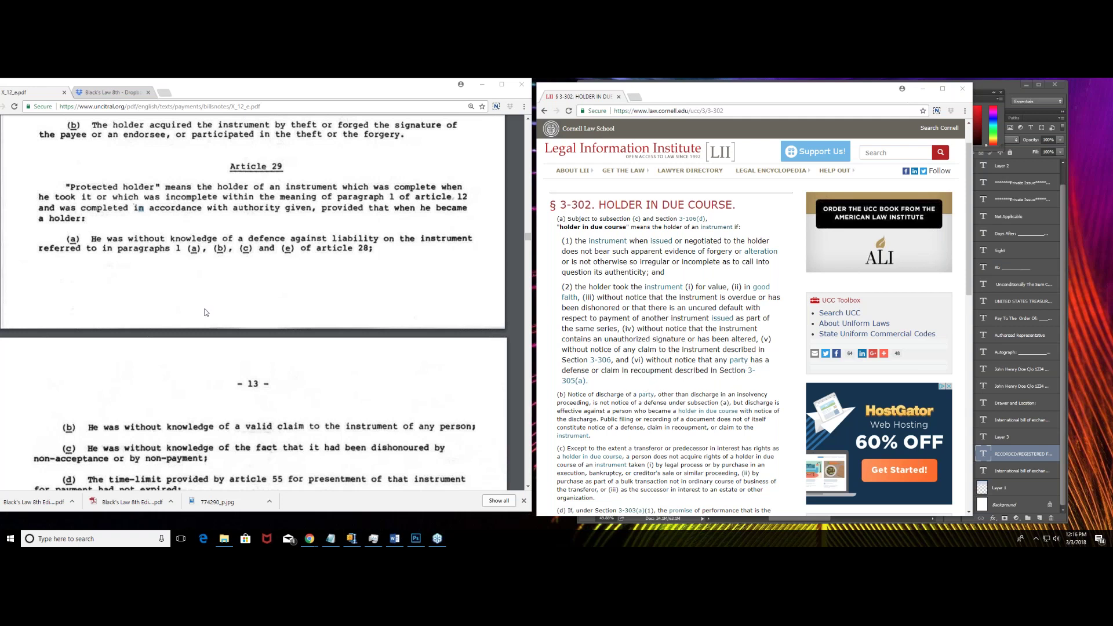
scroll(206, 313, "up", 1)
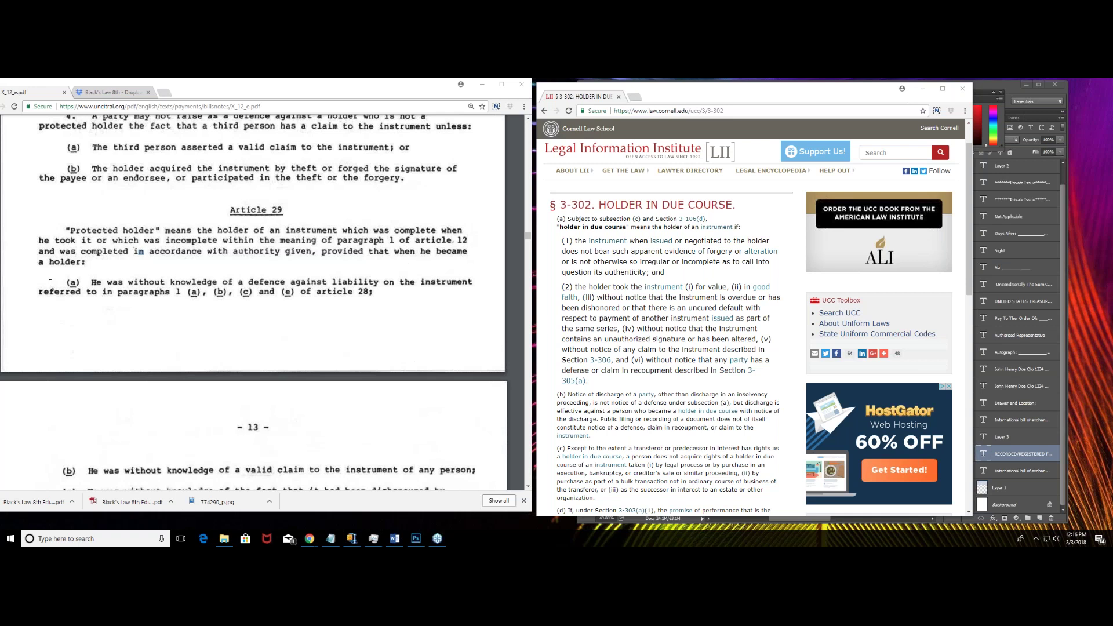
scroll(50, 283, "down", 1)
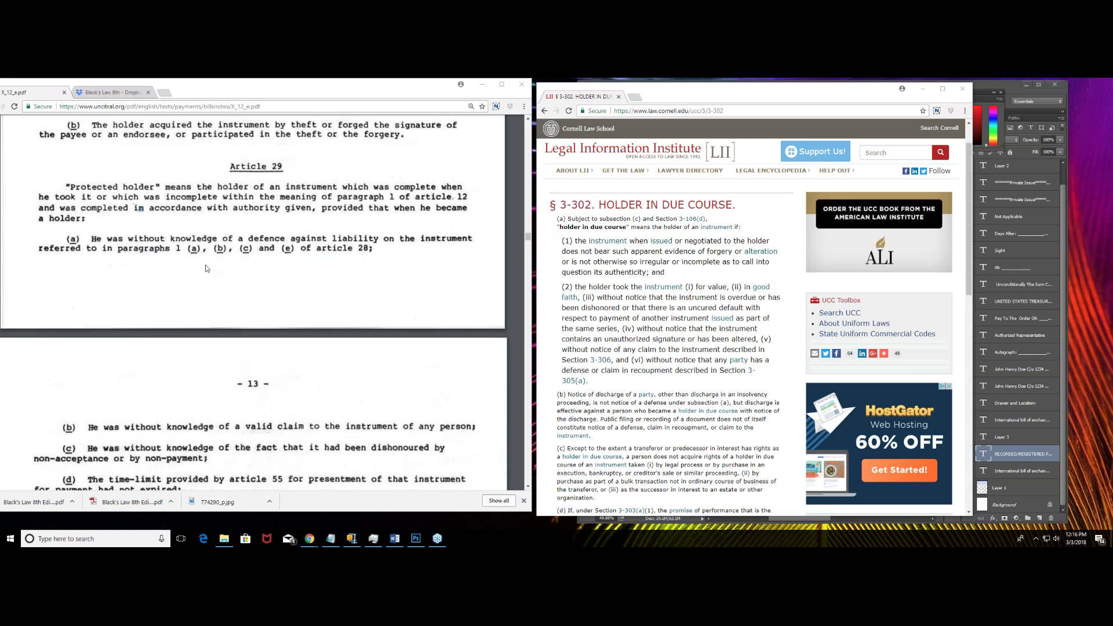
double_click(334, 238)
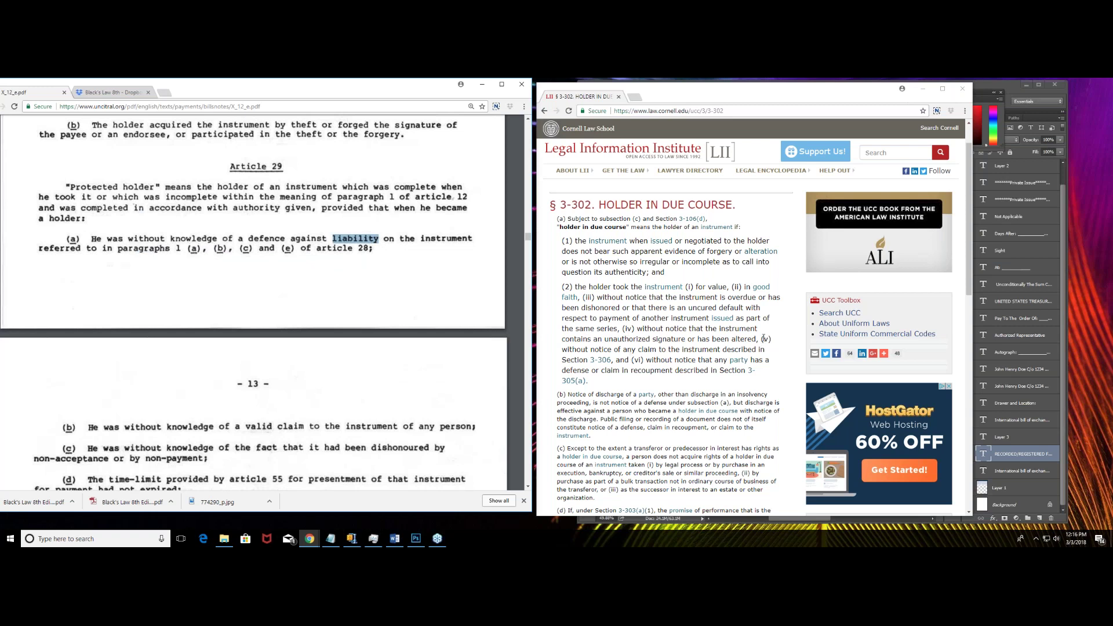
Highlight clause (v) and the overdue or dishonored wording in § 3-302, comparing them with Article 29 conditions (b) to (e).
left_click_drag(762, 339, 604, 362)
scroll(218, 301, "down", 3)
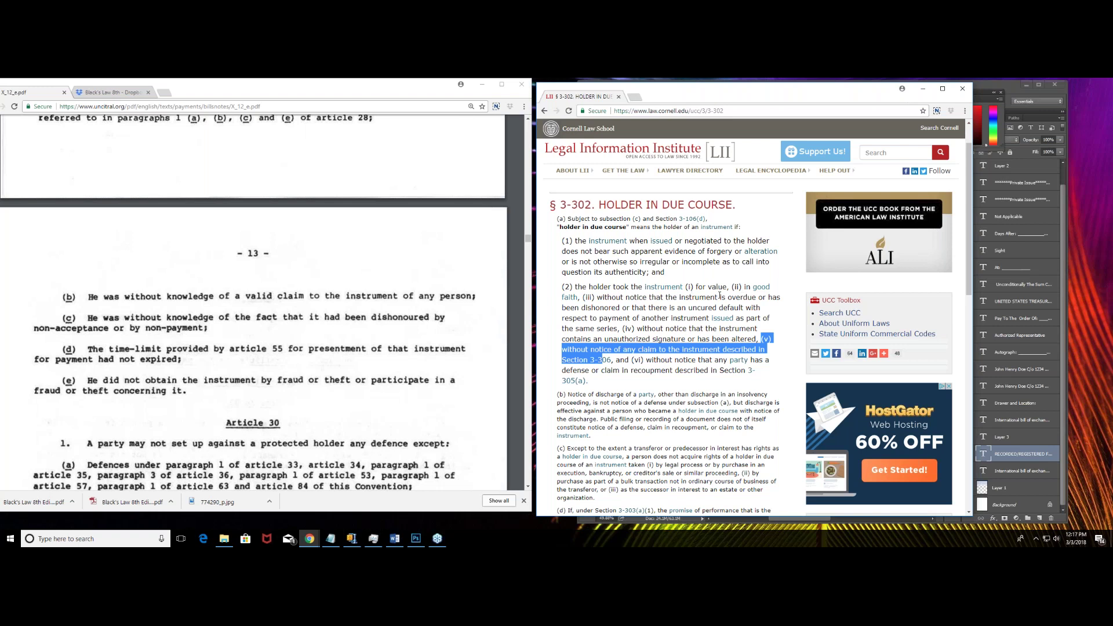
mouse_move(729, 297)
left_mouse_down()
mouse_move(763, 298)
mouse_move(723, 308)
left_mouse_up()
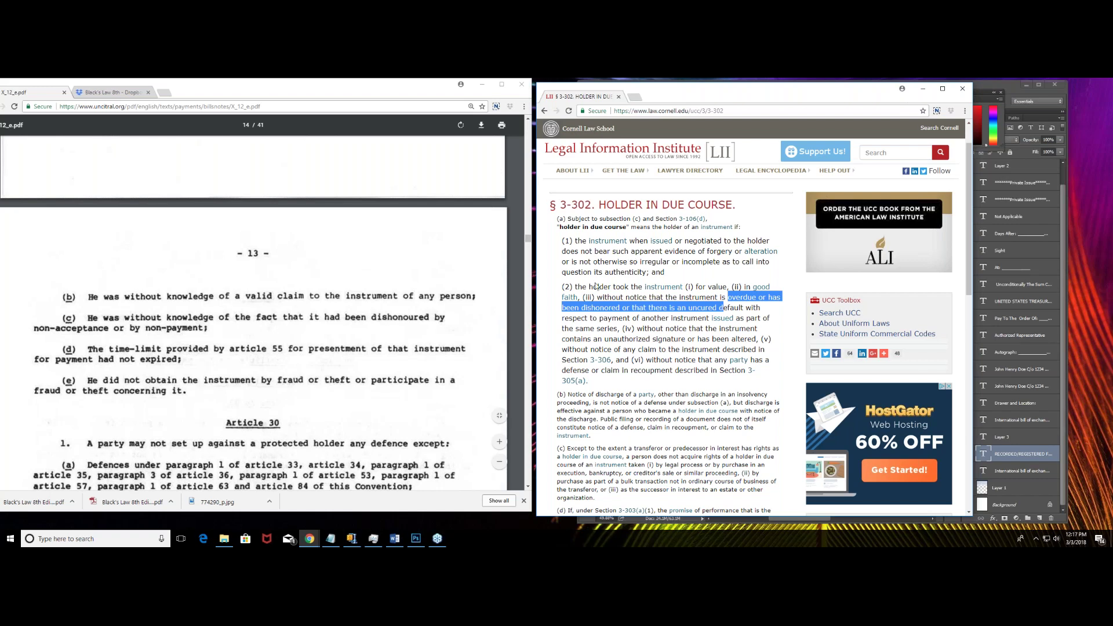
Look back over Article 28, then highlight "Protected holder" in Article 29 and "HOLDER IN DUE COURSE" in the § 3-302 heading.
scroll(217, 325, "up", 10)
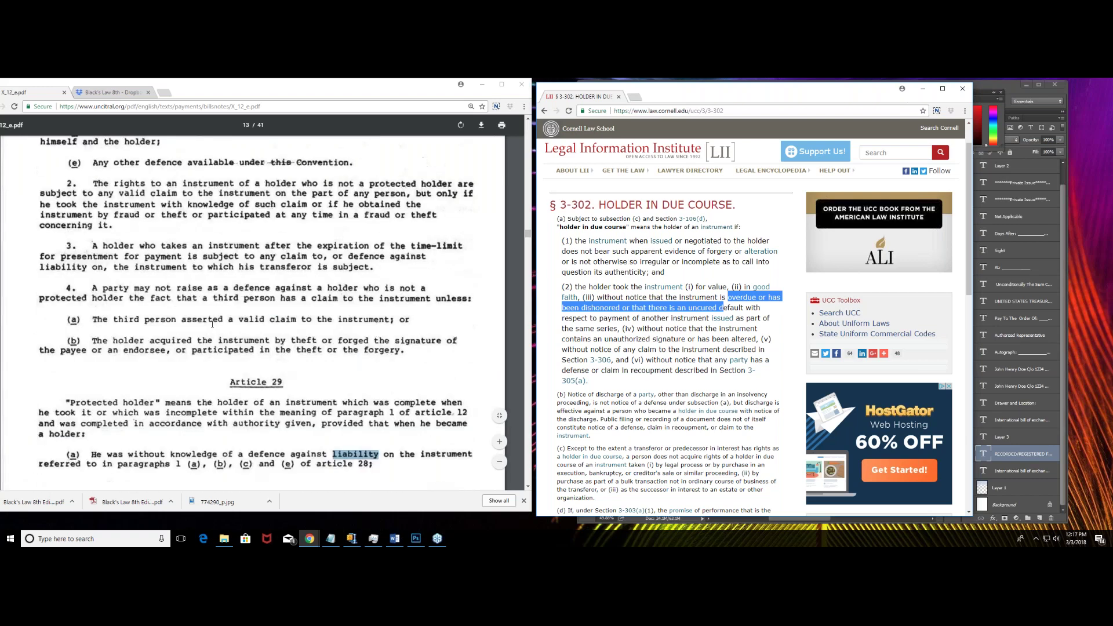
scroll(211, 324, "up", 4)
scroll(213, 323, "down", 7)
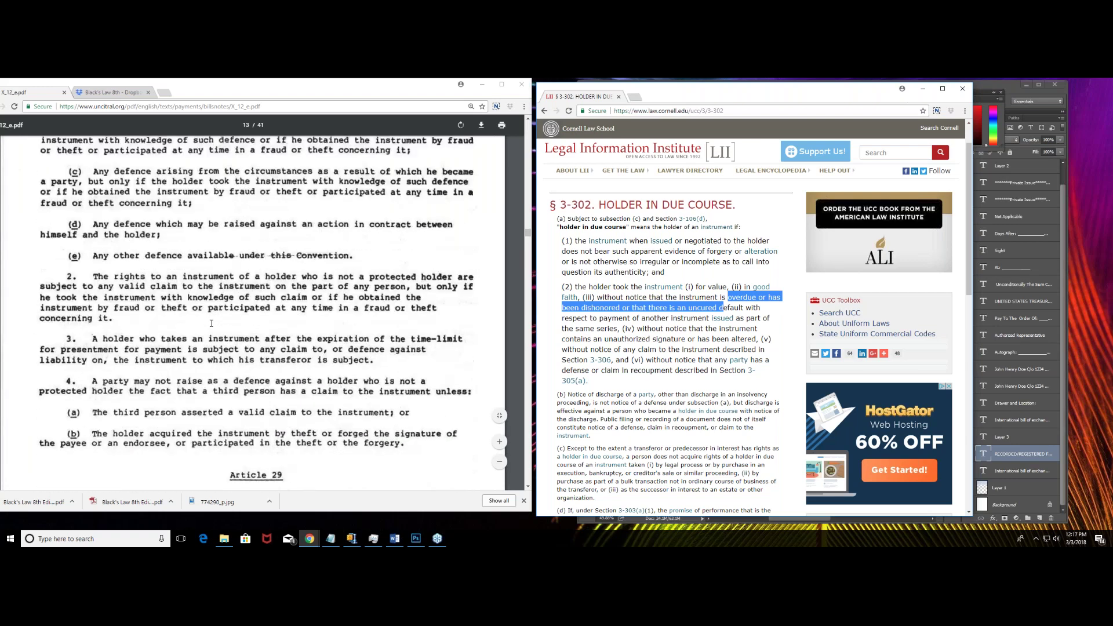
left_click_drag(66, 274, 160, 277)
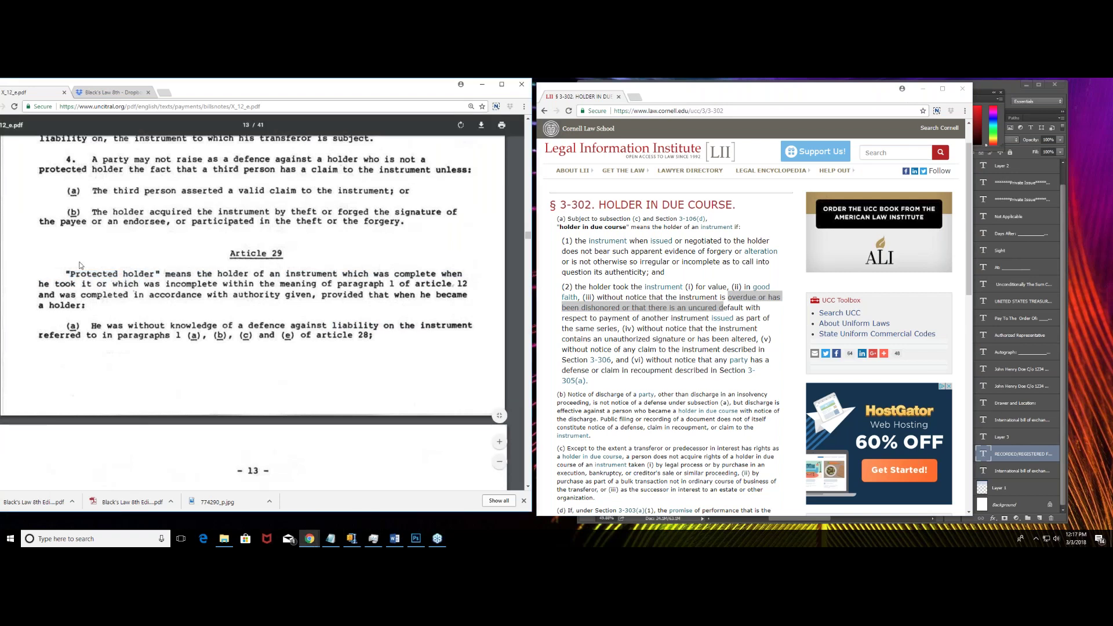
left_click_drag(64, 274, 160, 270)
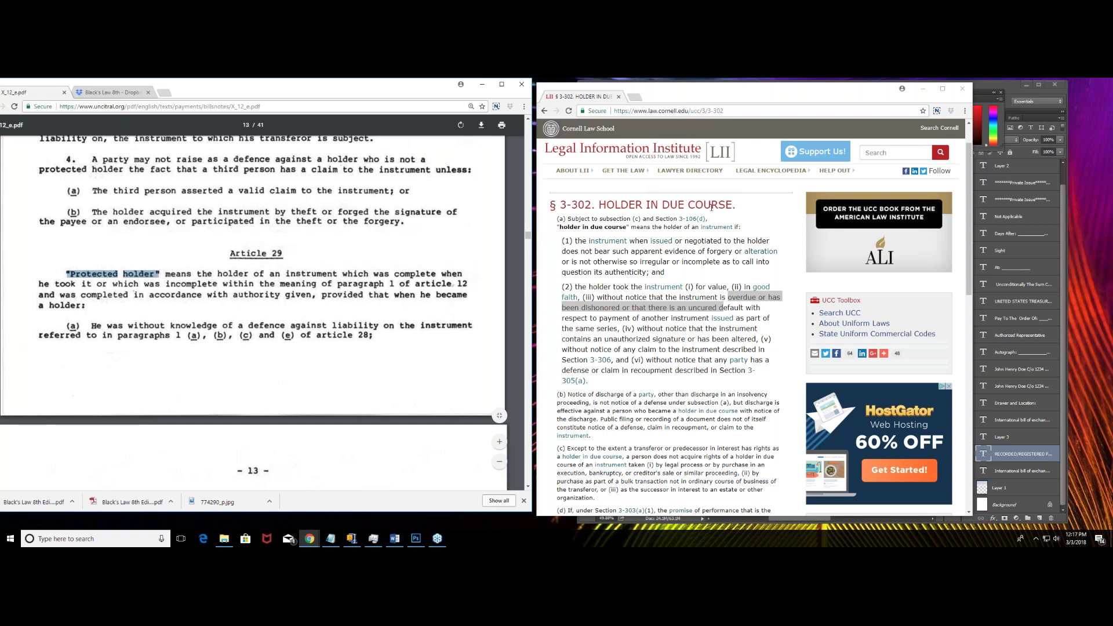
left_click_drag(599, 204, 732, 204)
left_click_drag(116, 266, 165, 275)
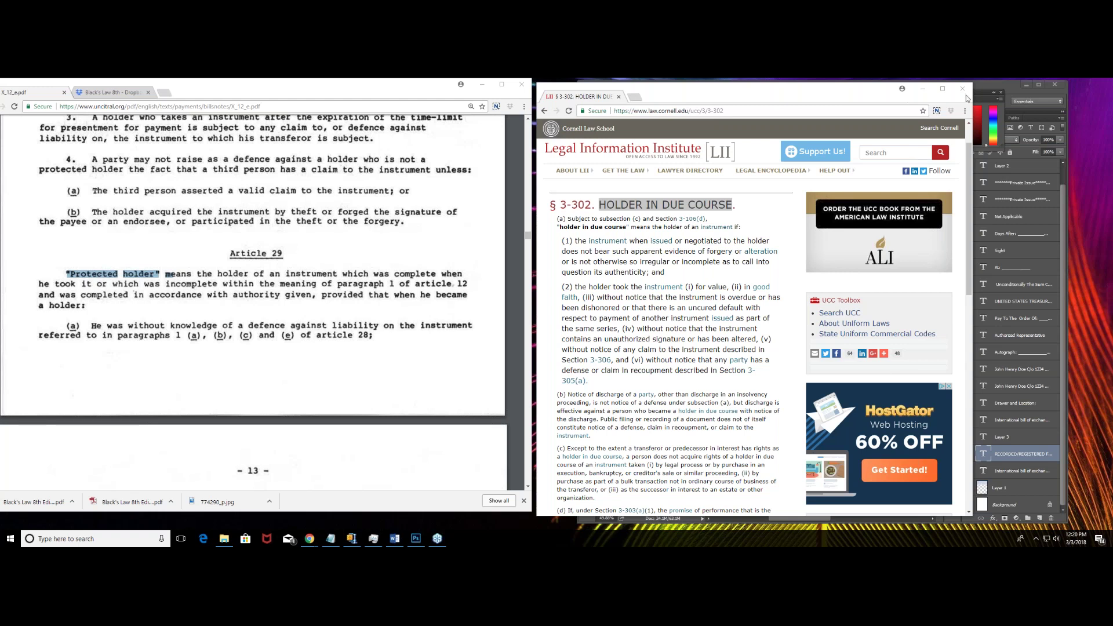
Move the § 3-302 window clear of the check template and switch to Photoshop with its window maximized.
left_click_drag(974, 95, 1028, 95)
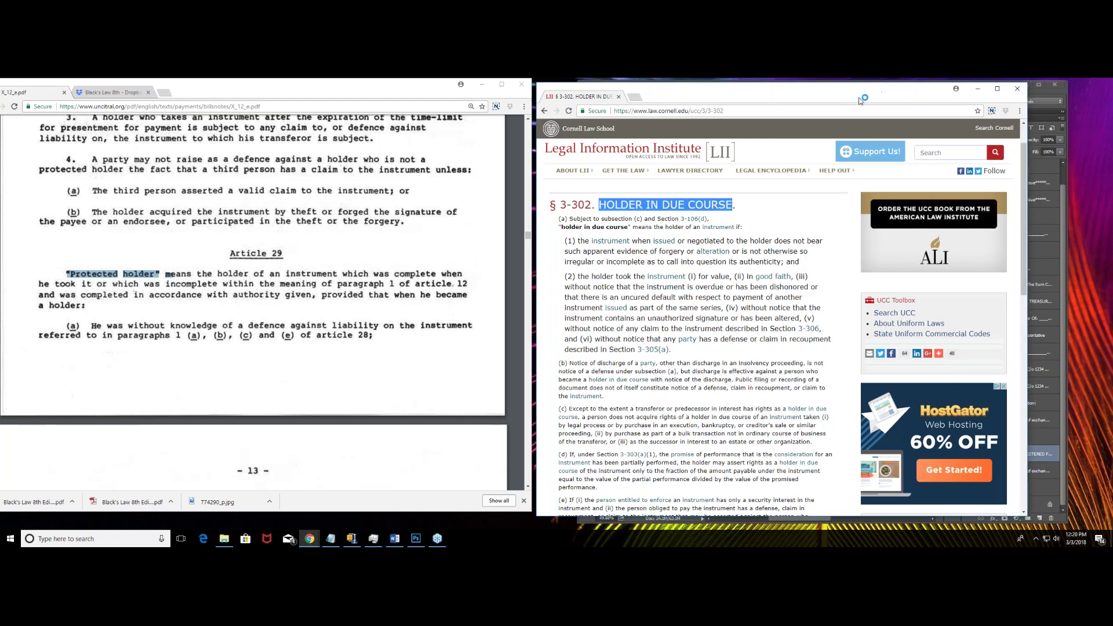
left_click_drag(846, 95, 848, 94)
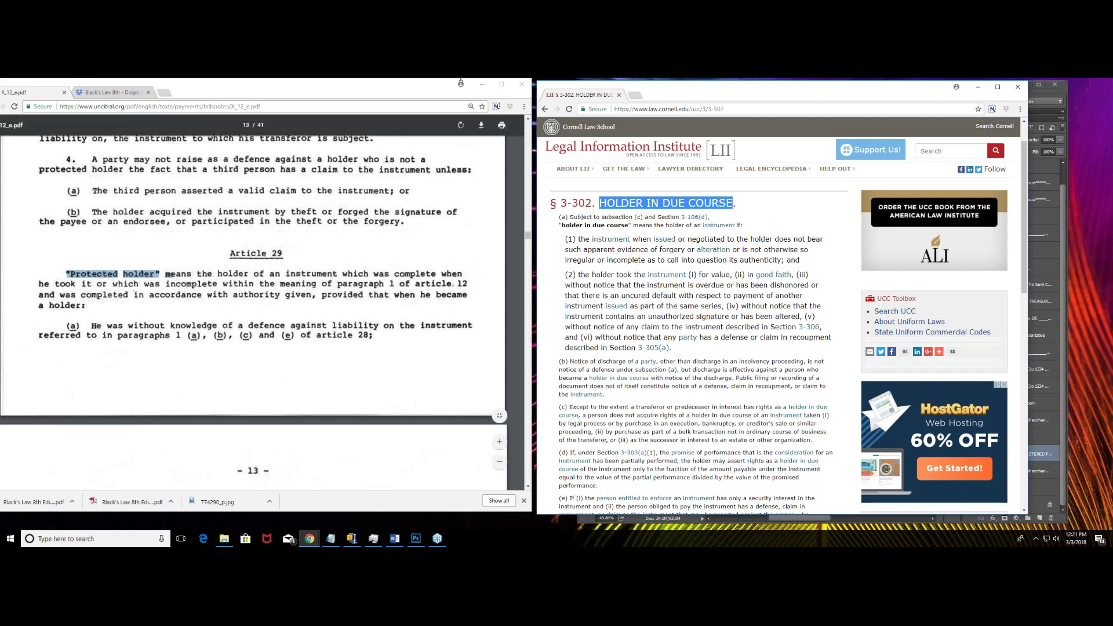
left_click_drag(717, 97, 237, 105)
left_click(1000, 160)
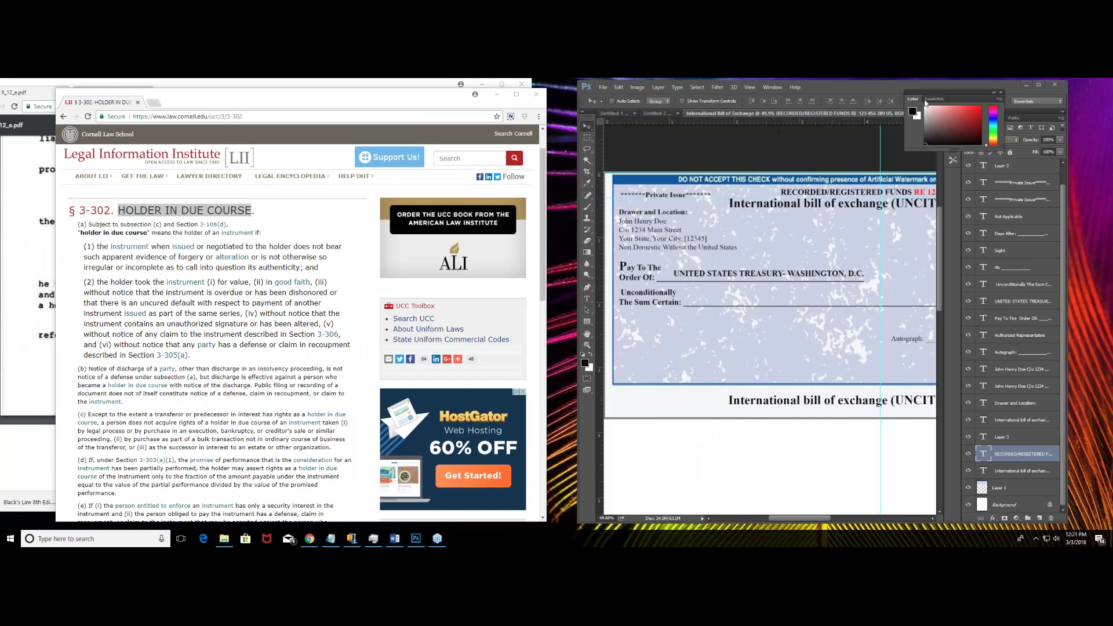
left_click(1039, 86)
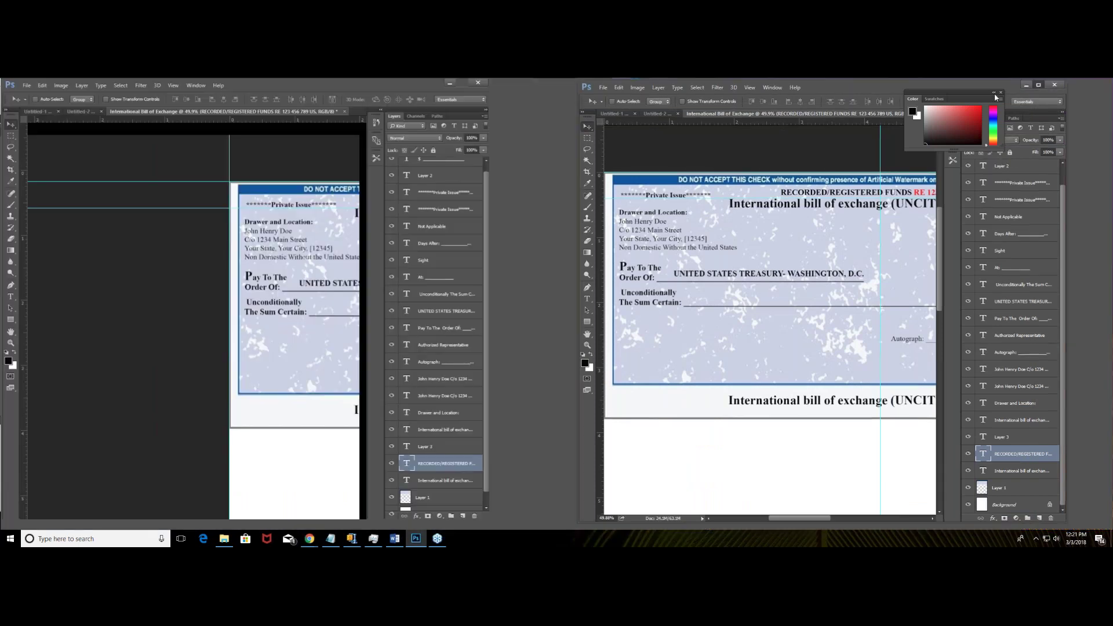
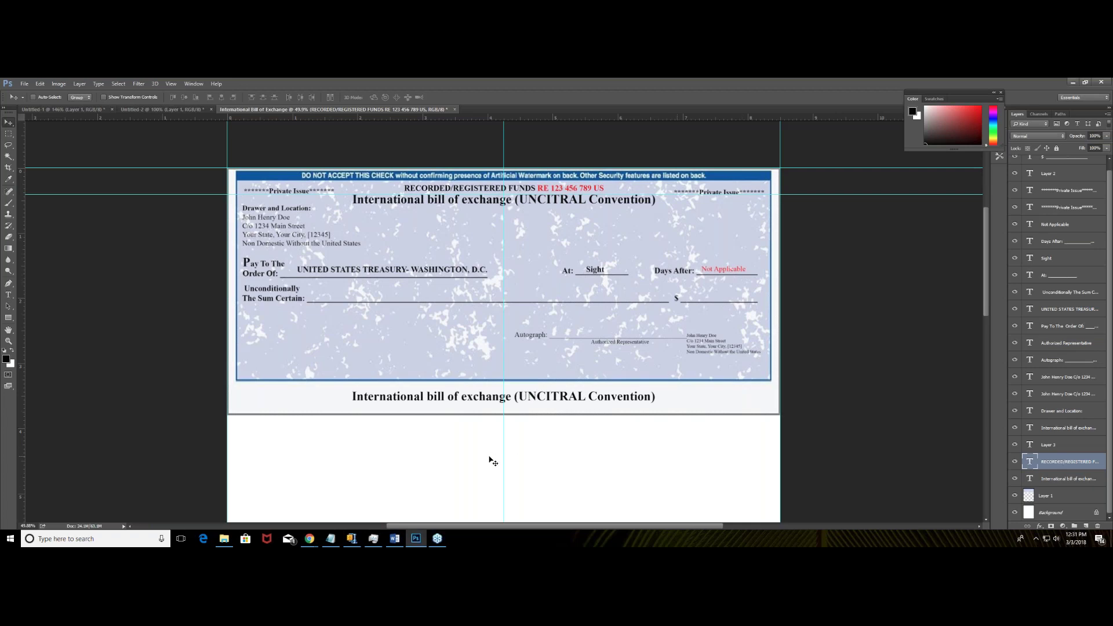
Add the text line "***FOR SETOFF PURPOSES ONLY!***" in the blank area below the check.
left_click(8, 295)
left_click(471, 449)
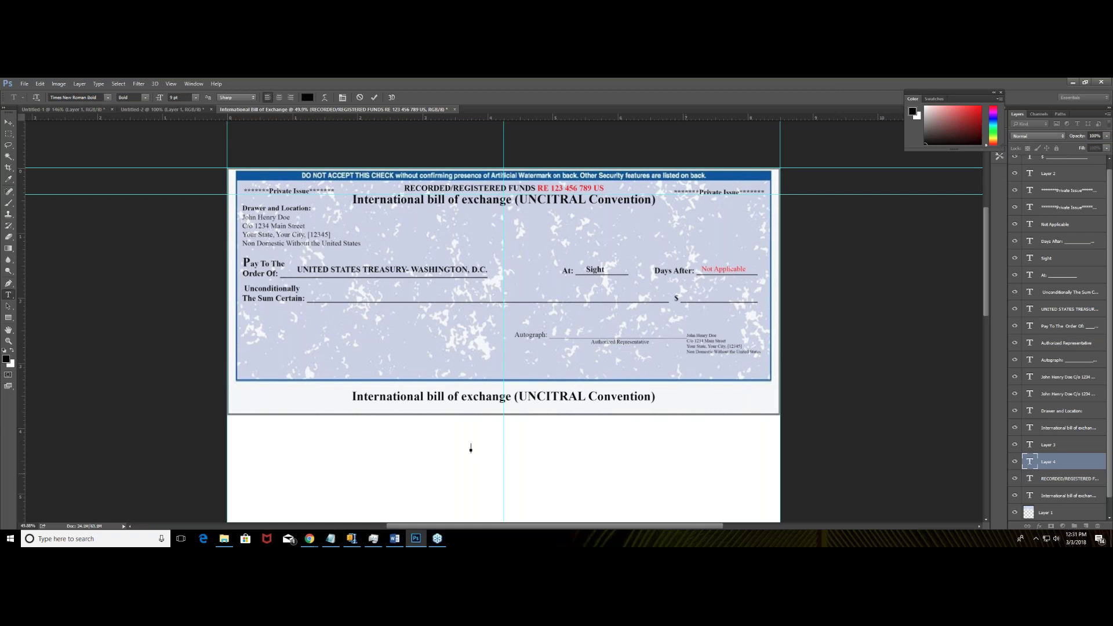
type("***for setoff purpose")
key("BackSpace")
key("BackSpace")
key("BackSpace")
key("BackSpace")
key("BackSpace")
key("BackSpace")
key("BackSpace")
key("BackSpace")
key("BackSpace")
key("BackSpace")
key("BackSpace")
key("BackSpace")
key("BackSpace")
key("BackSpace")
key("BackSpace")
key("BackSpace")
key("BackSpace")
key("BackSpace")
key("BackSpace")
type("FOR SETOFF P URPOSE")
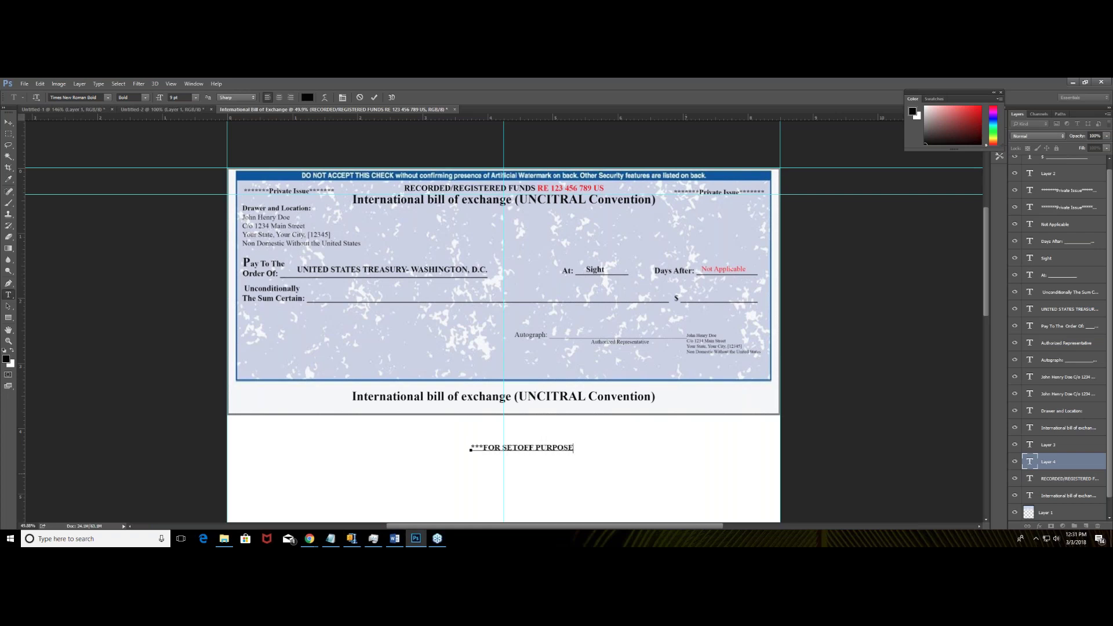
type("S ONLY!***")
Set the "***FOR SETOFF PURPOSES ONLY!***" line to 24 pt and move it to the horizontal center below the check.
key("ctrl+a")
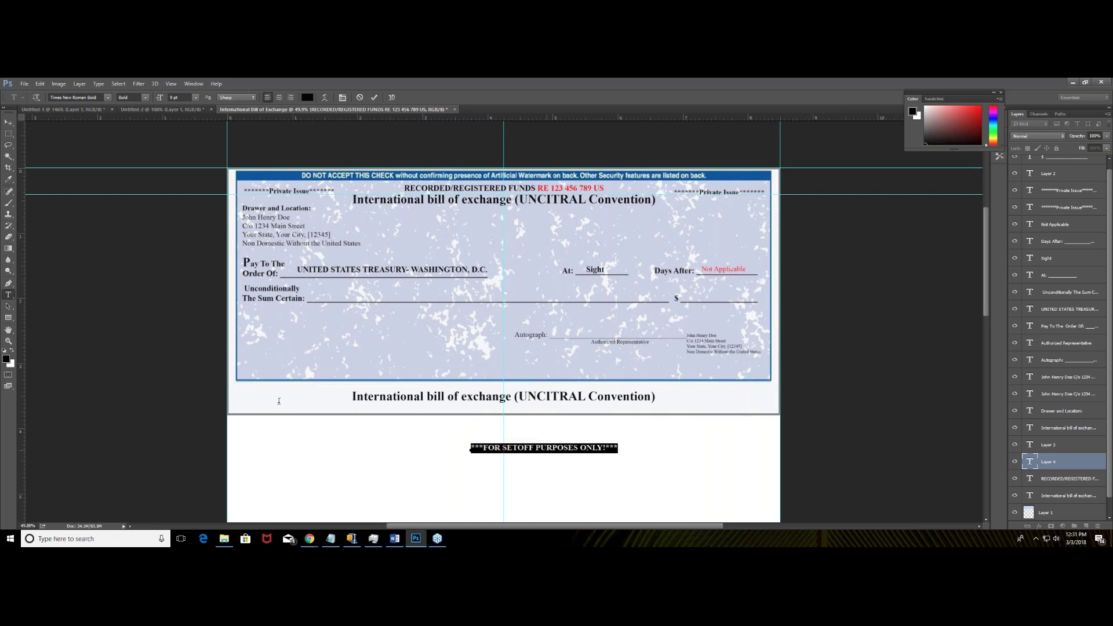
left_click(196, 98)
left_click(193, 244)
left_click(196, 97)
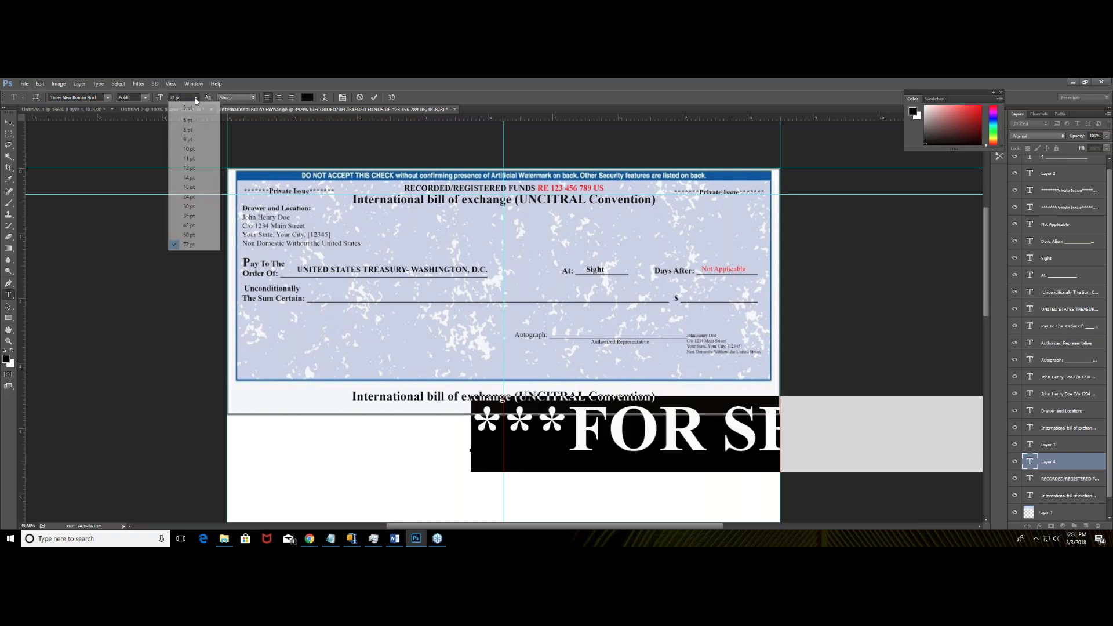
left_click(191, 216)
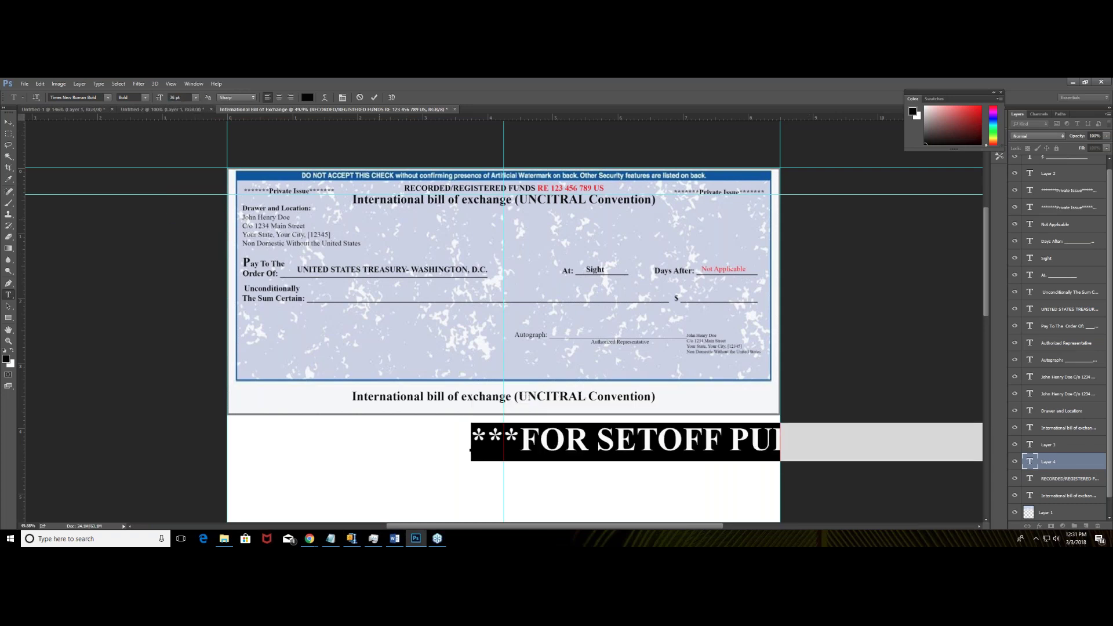
left_click(196, 100)
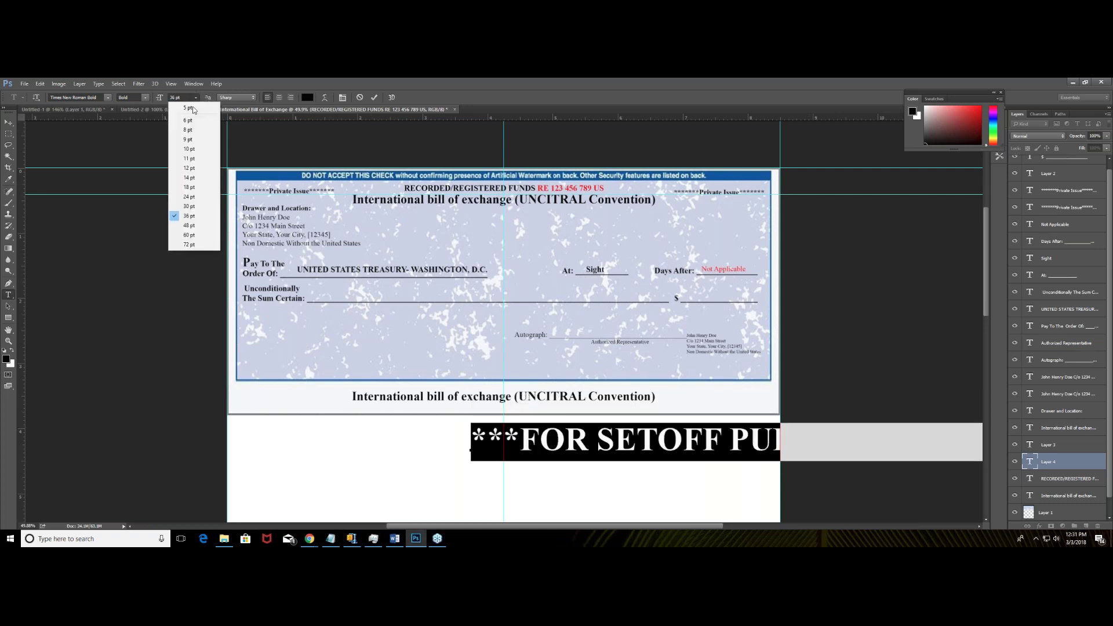
left_click(194, 197)
left_click(10, 125)
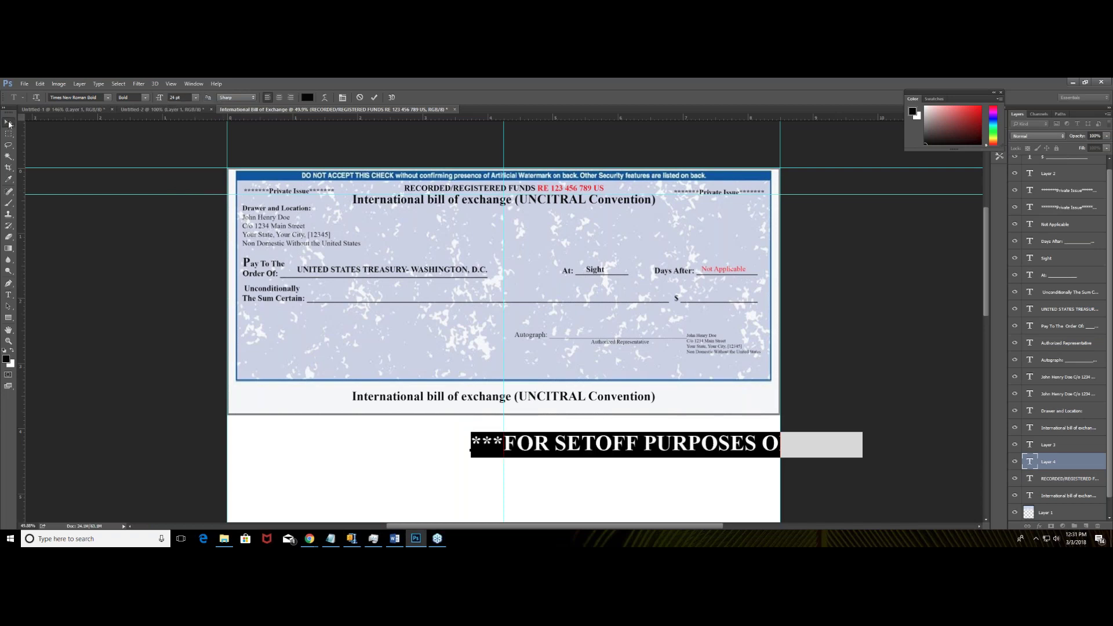
left_click_drag(670, 447, 502, 444)
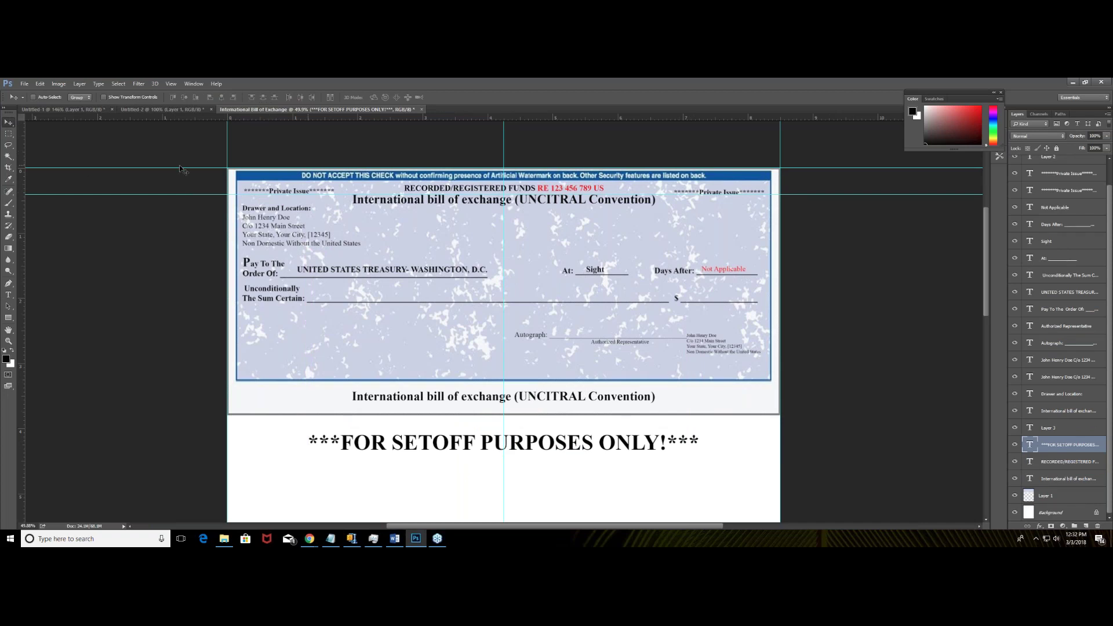
Restore the Photoshop window, switch to Chrome, and download and open "Black's Law 8th Edition - Sec. S.pdf" from the Dropbox folder.
left_click(1085, 83)
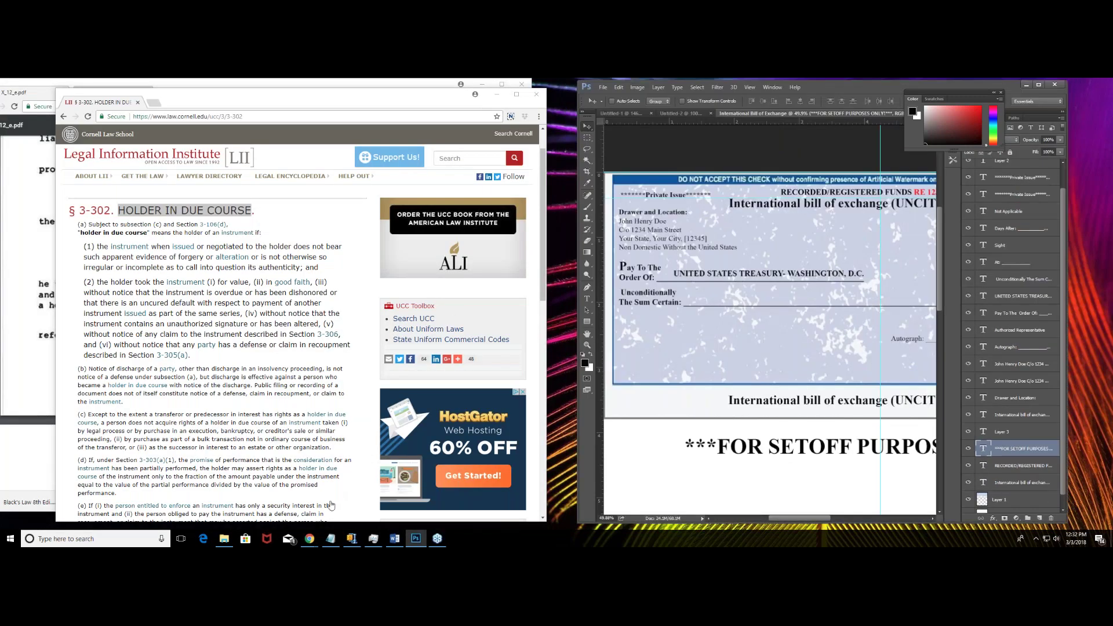
mouse_move(311, 541)
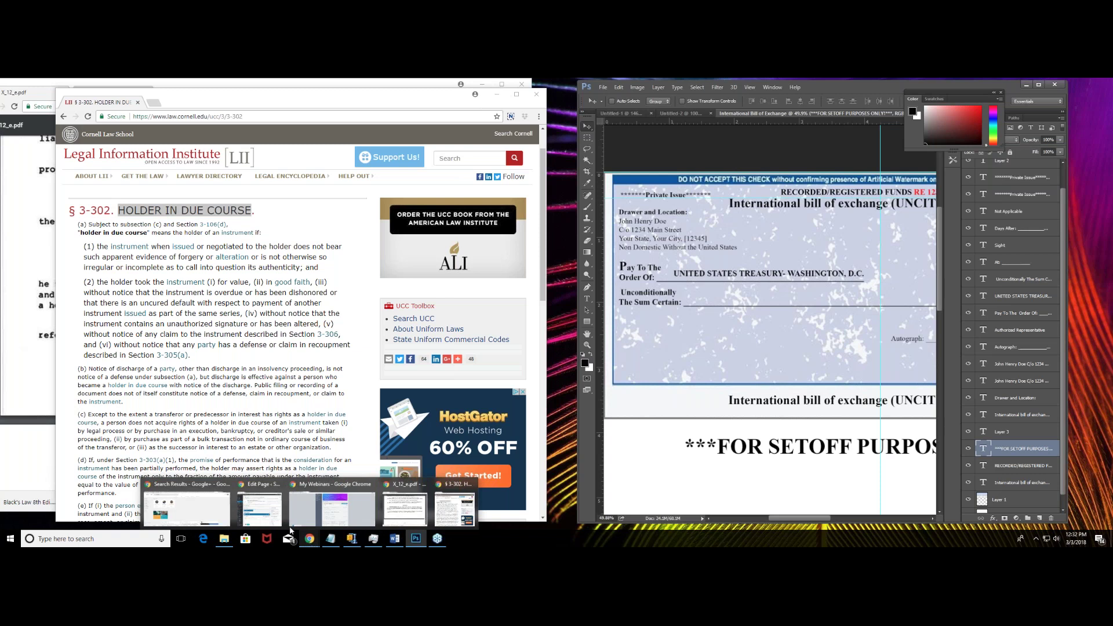
mouse_move(268, 518)
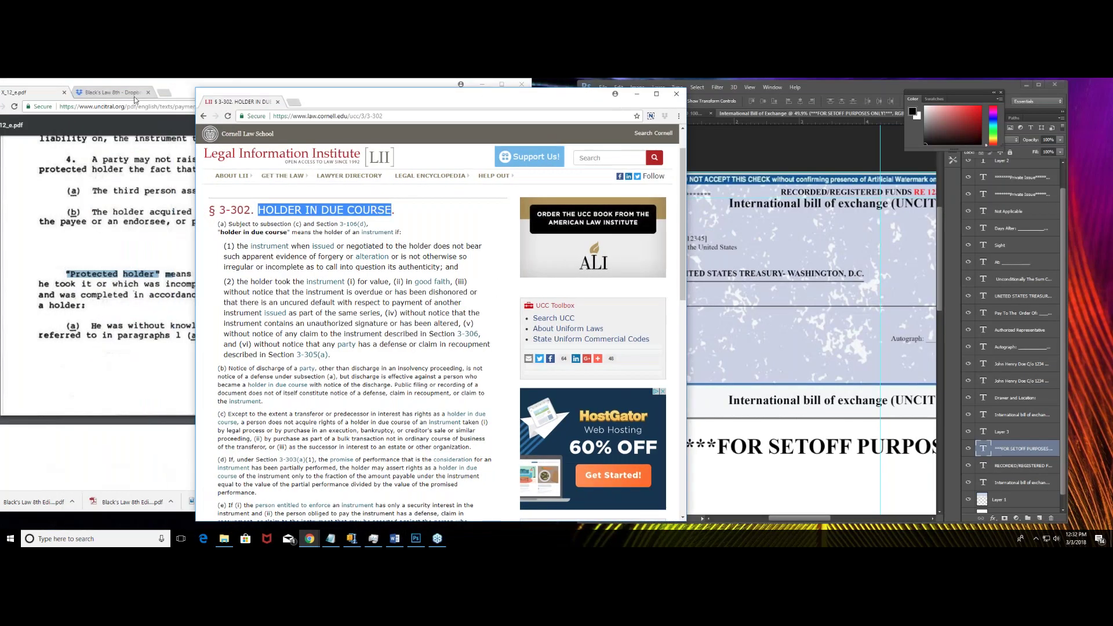
left_click(134, 96)
scroll(242, 294, "down", 6)
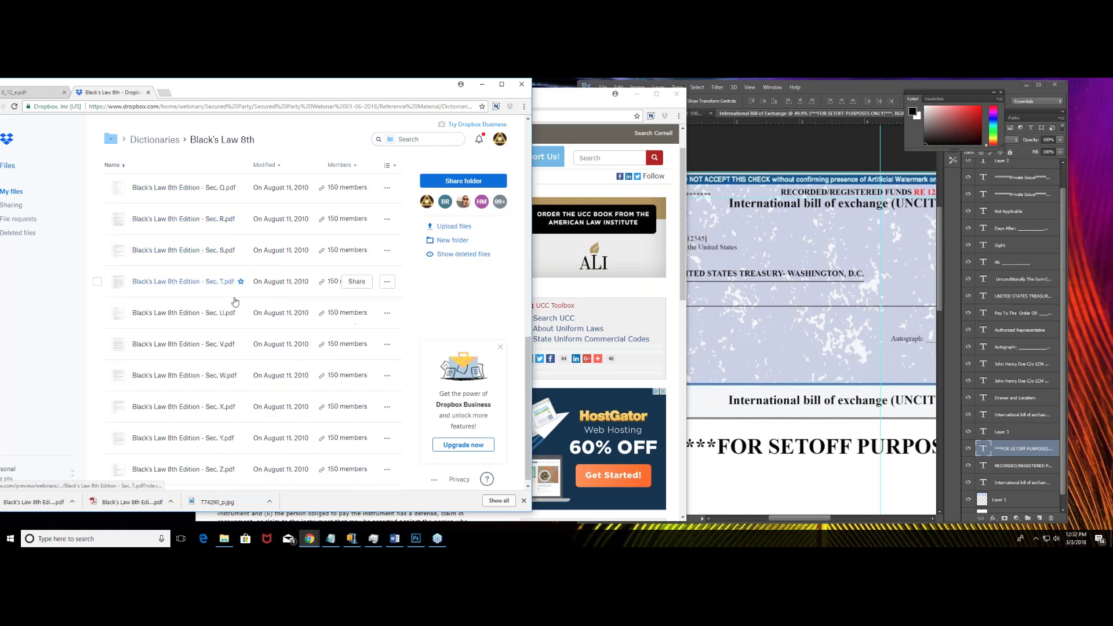
left_click(387, 257)
left_click(387, 257)
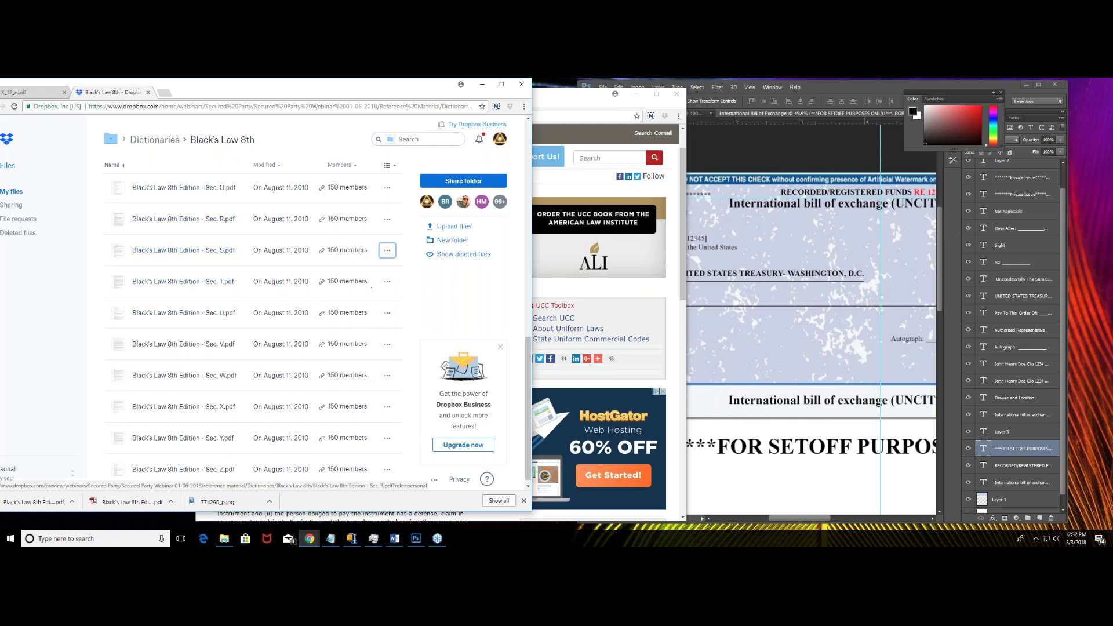
key("ctrl+shift+Tab")
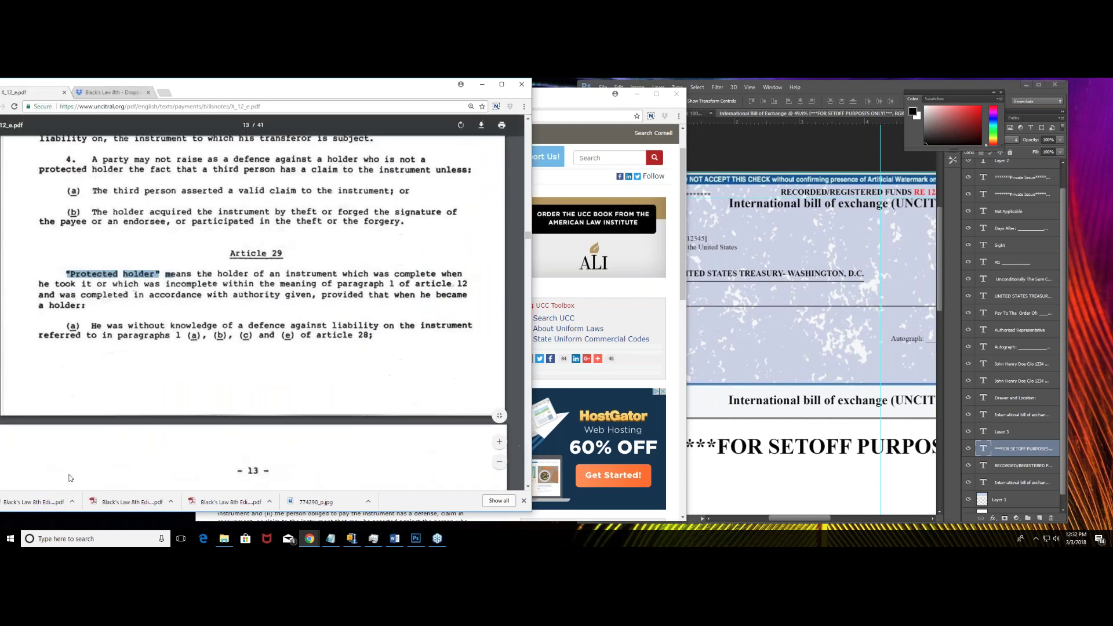
left_click(35, 502)
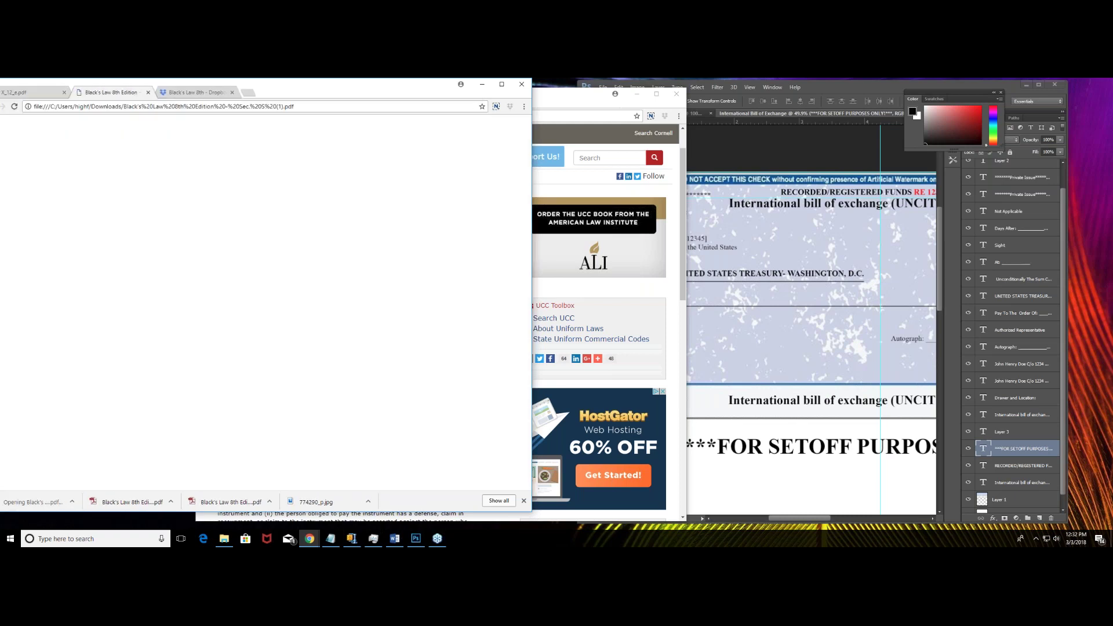
Maximize the browser window and enlarge the Sec. S dictionary pages for easier reading.
left_click(502, 84)
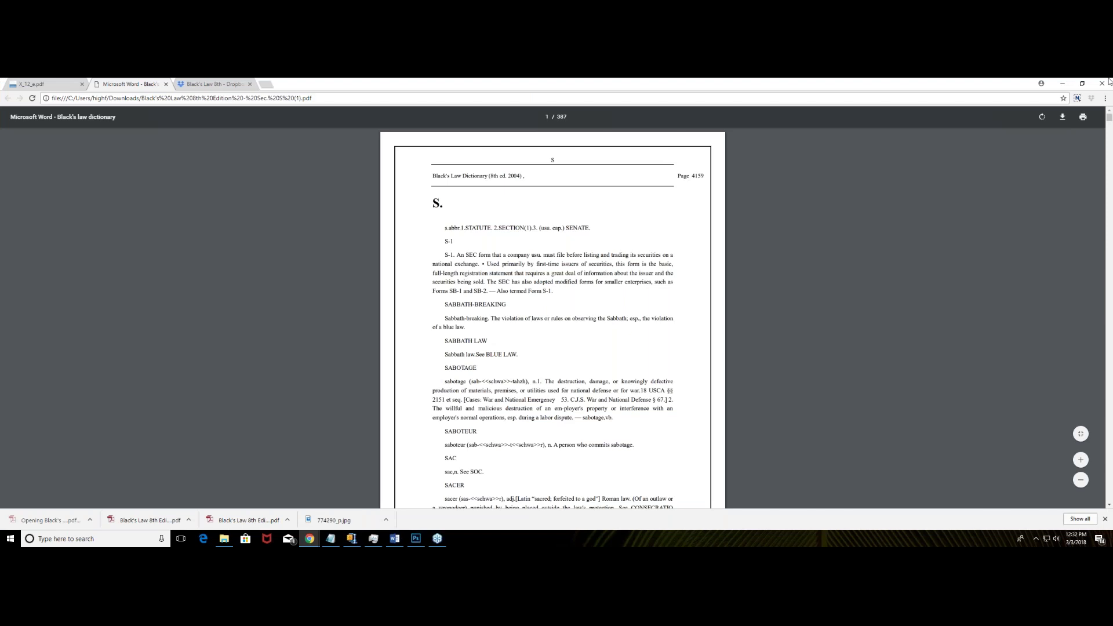
left_click(1105, 98)
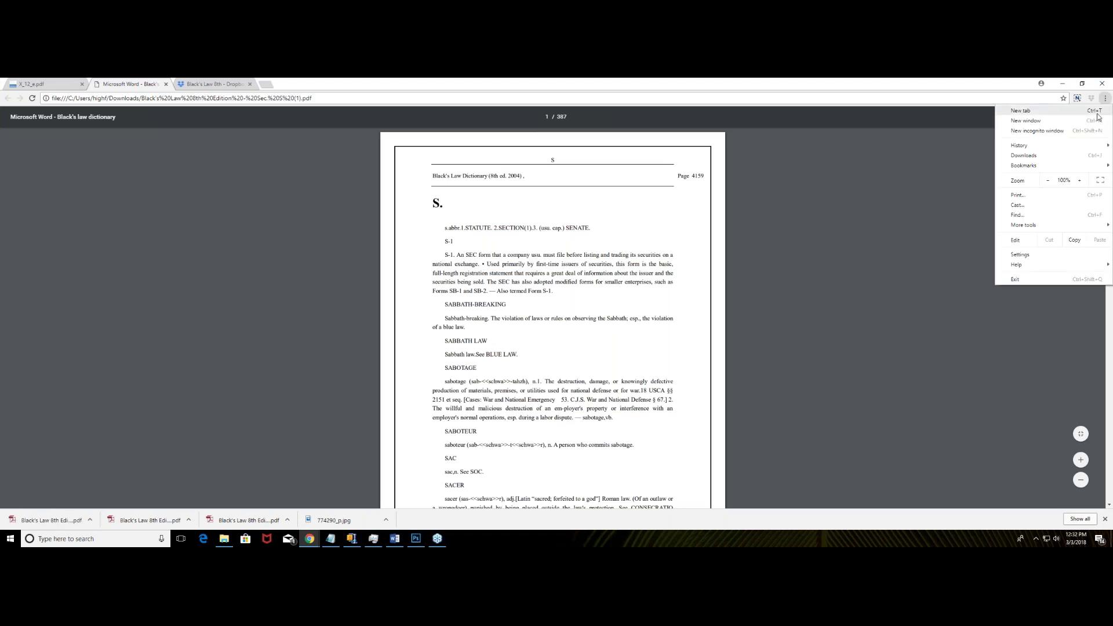
left_click(1079, 180)
left_click(1079, 181)
left_click(1080, 180)
left_click(1079, 180)
left_click(1079, 181)
left_click(1079, 181)
left_click(683, 280)
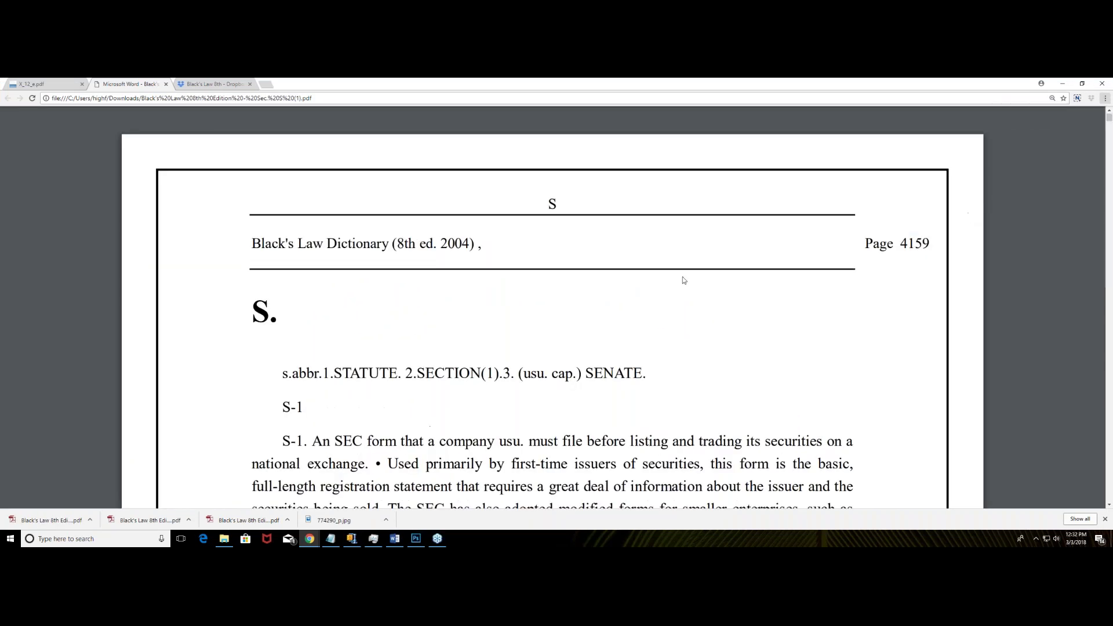
Search the Sec. S dictionary PDF for "SETOFF" to reach its definition.
scroll(683, 280, "down", 20)
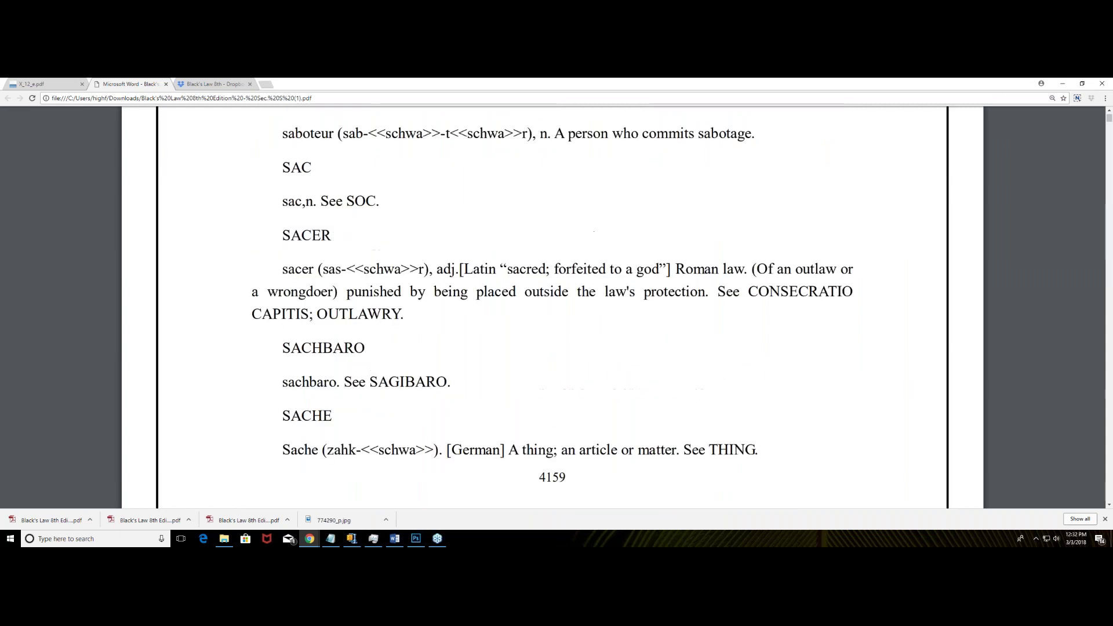
key("ctrl+f")
type("SETOFF")
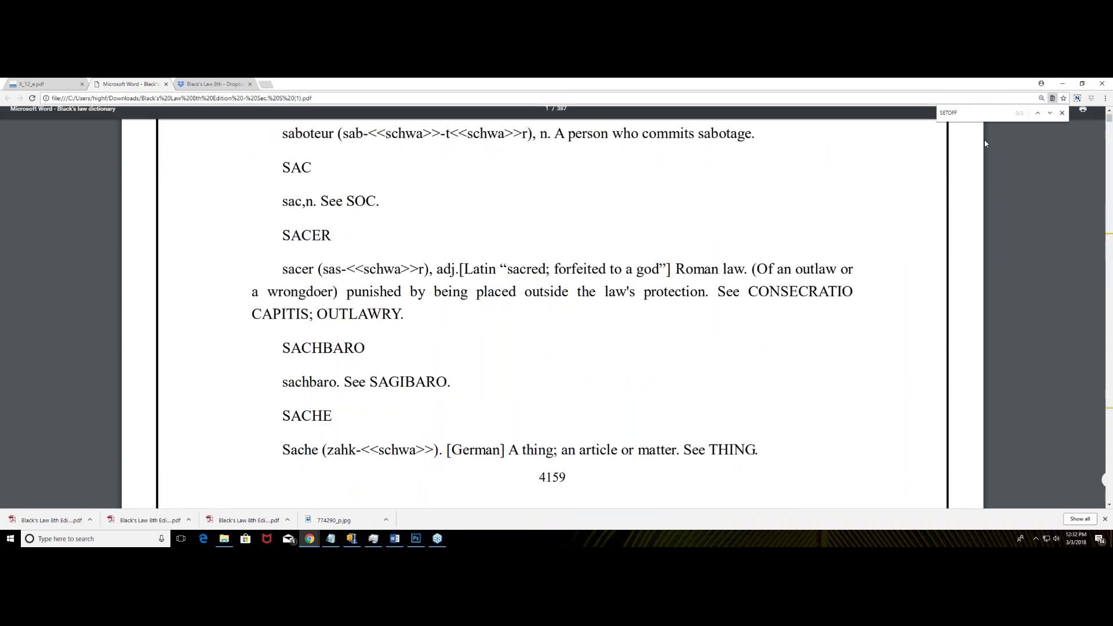
scroll(761, 176, "down", 2)
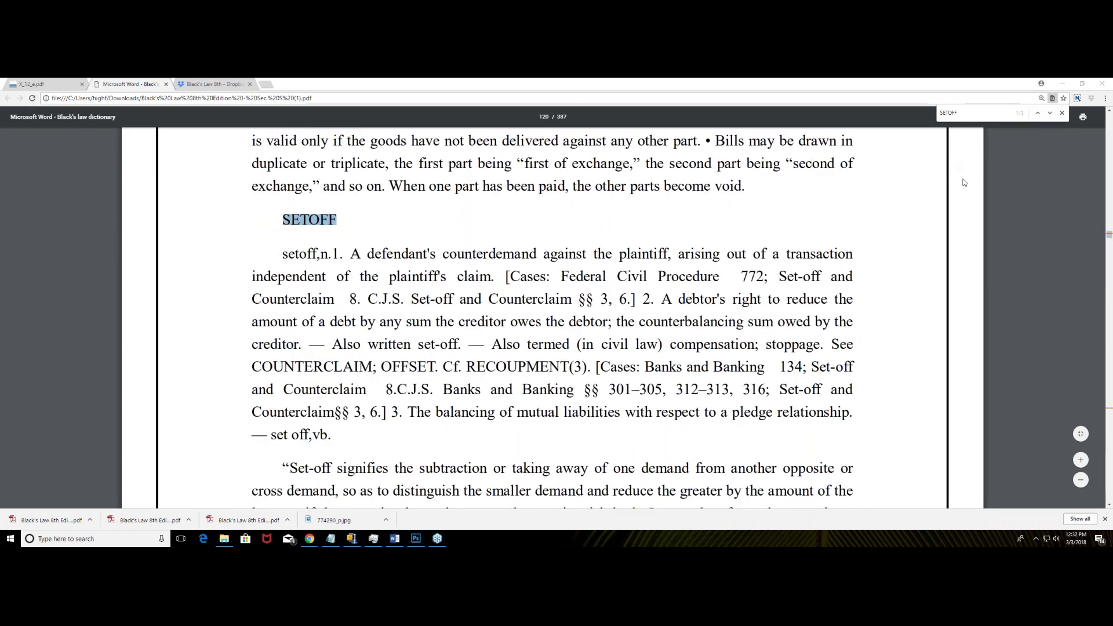
In the setoff definition's first sense, highlight "claim" and the citation "C.J.S. Set-off and Counterclaim §§ 3, 6.".
scroll(646, 226, "down", 2)
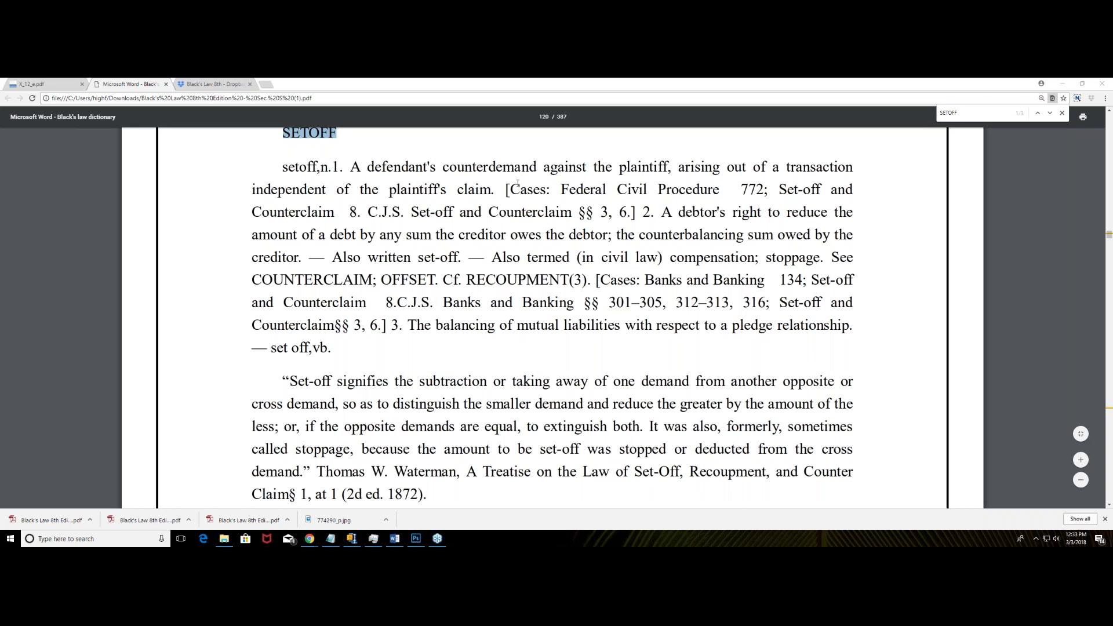
left_click_drag(492, 190, 458, 189)
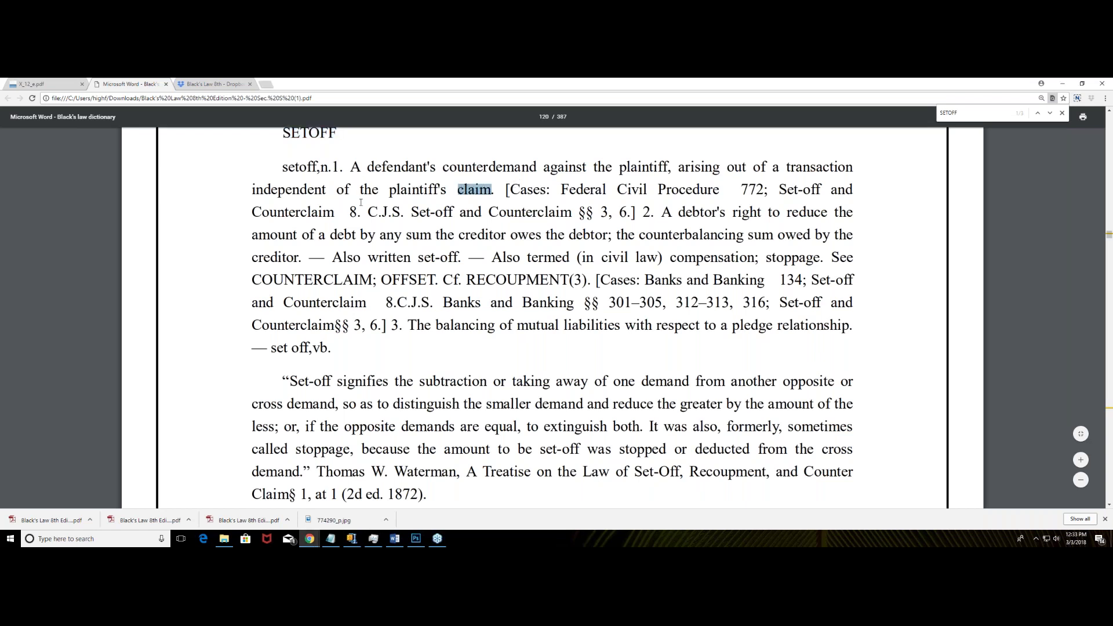
left_click_drag(368, 212, 414, 212)
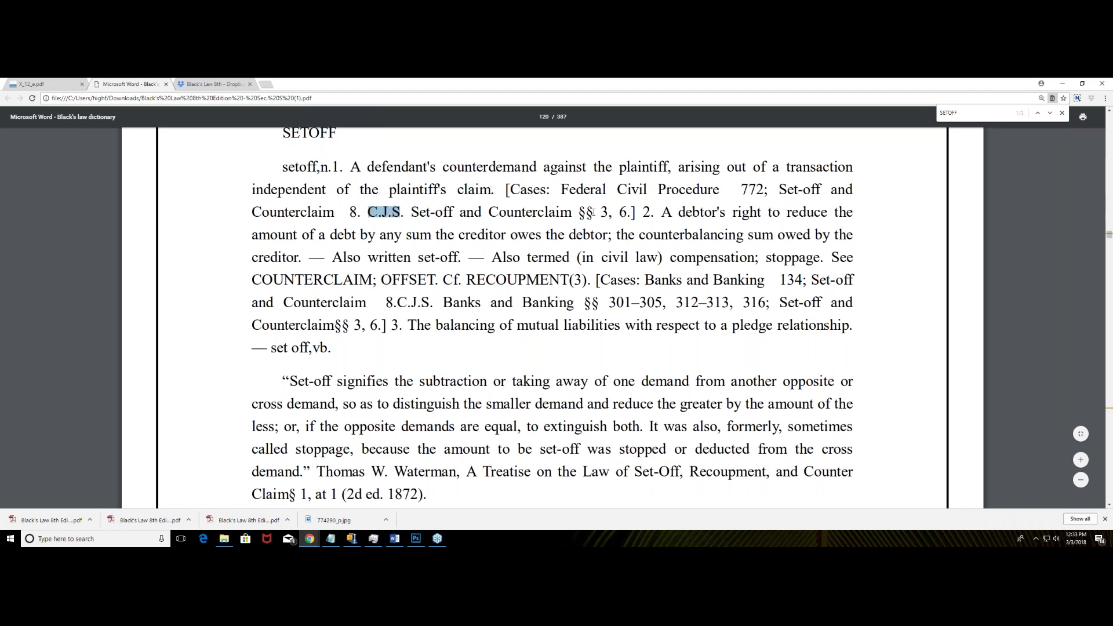
left_click(369, 212)
left_click_drag(369, 212, 639, 209)
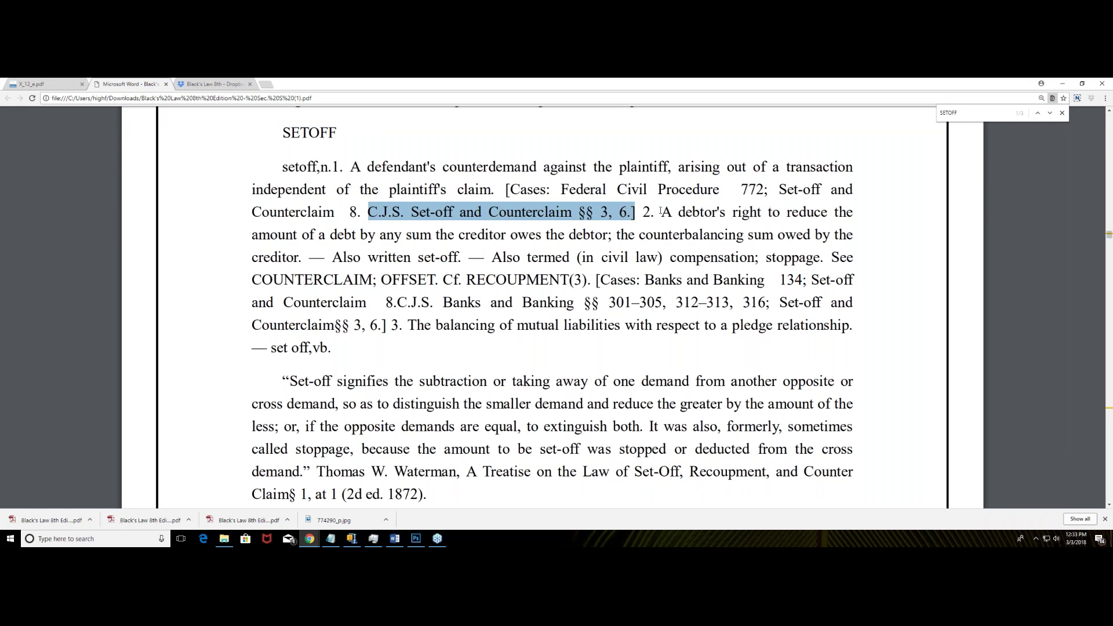
In the setoff definition's second sense, highlight "A debtor's" and the start of "by any sum the creditor owes".
left_click_drag(661, 212, 759, 213)
left_click(689, 218)
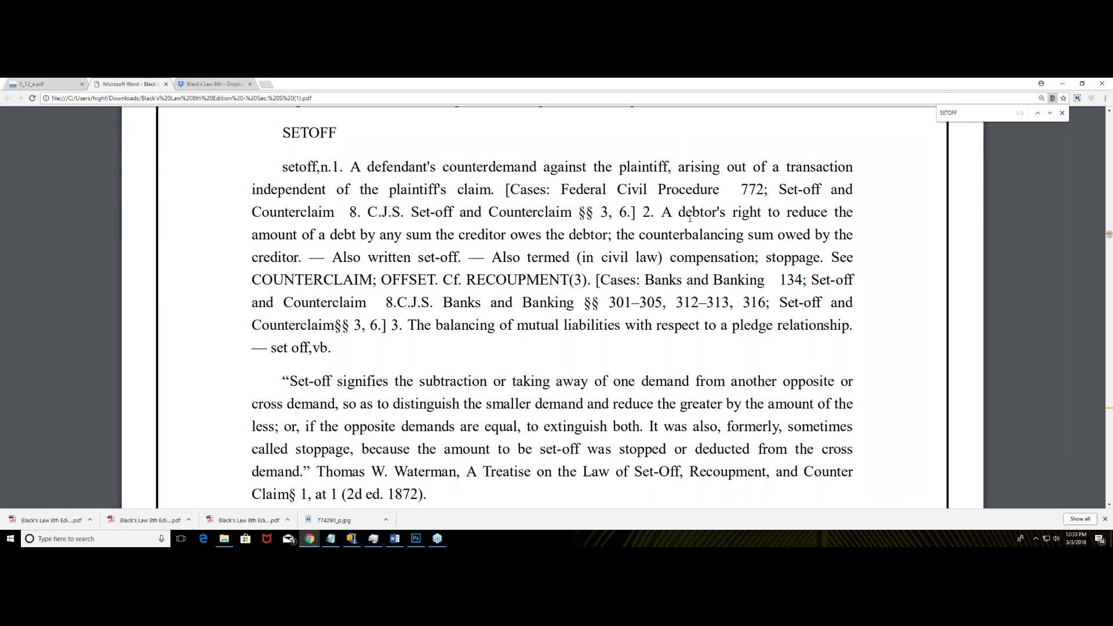
left_click_drag(661, 211, 730, 213)
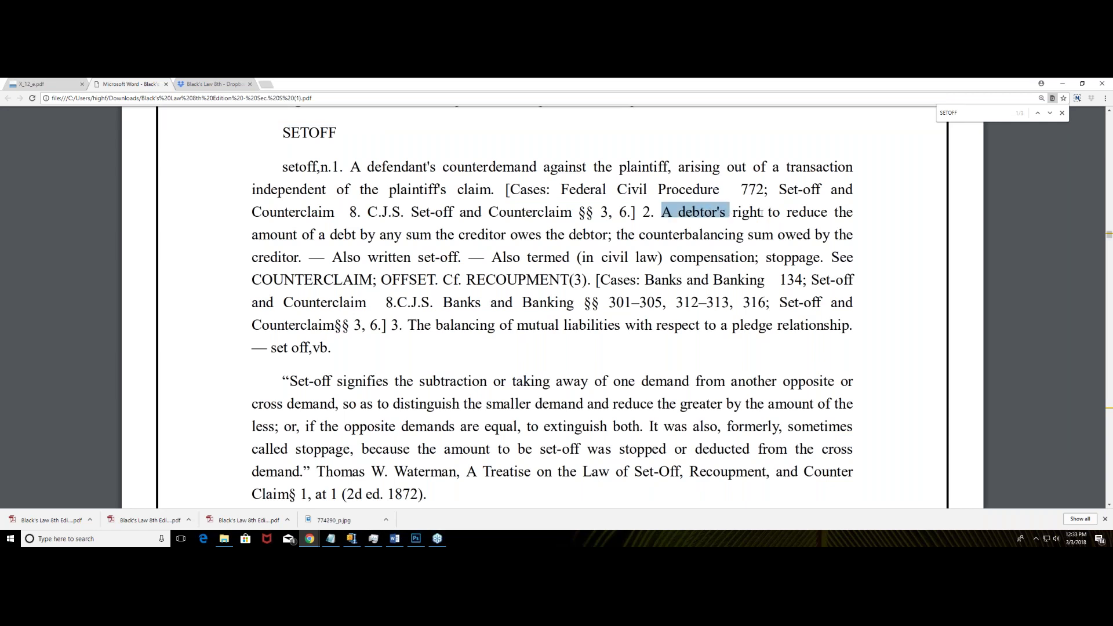
left_click_drag(361, 235, 412, 236)
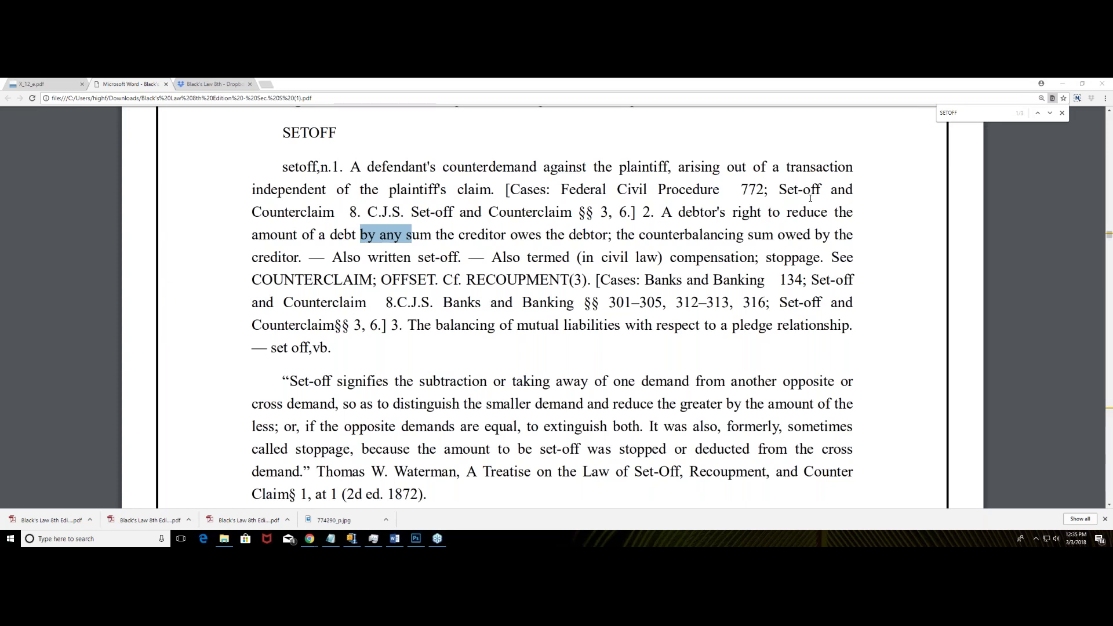
Highlight "Banks and Banking", "pledge" and the quoted passage "reduce the greater by the amount of the less" in the setoff entry.
scroll(731, 225, "down", 1)
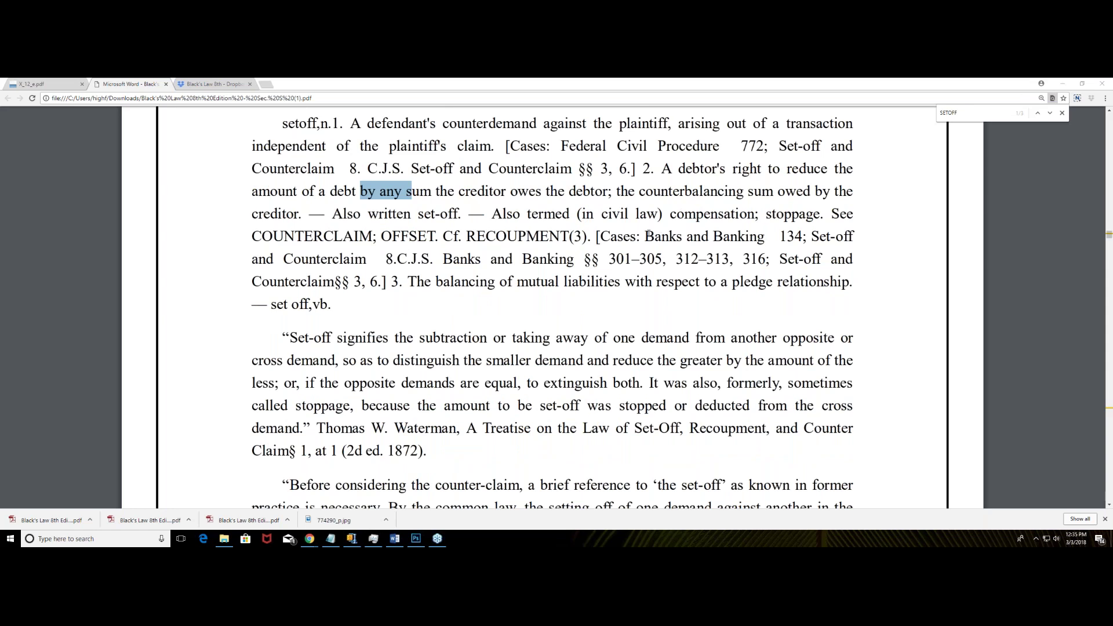
left_click_drag(648, 236, 746, 236)
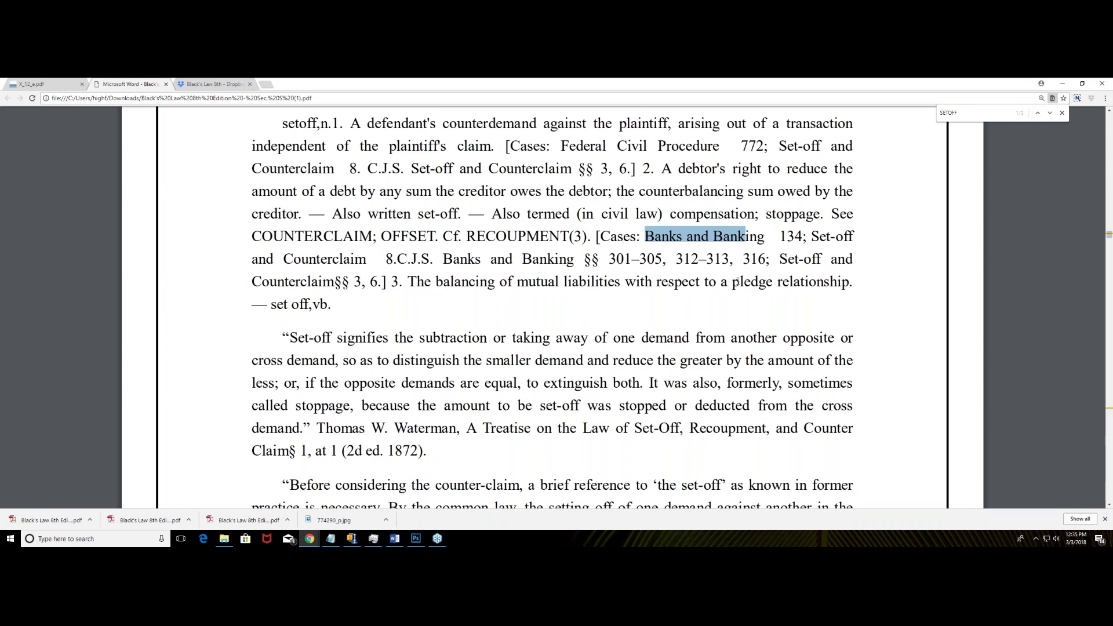
left_click_drag(734, 282, 772, 282)
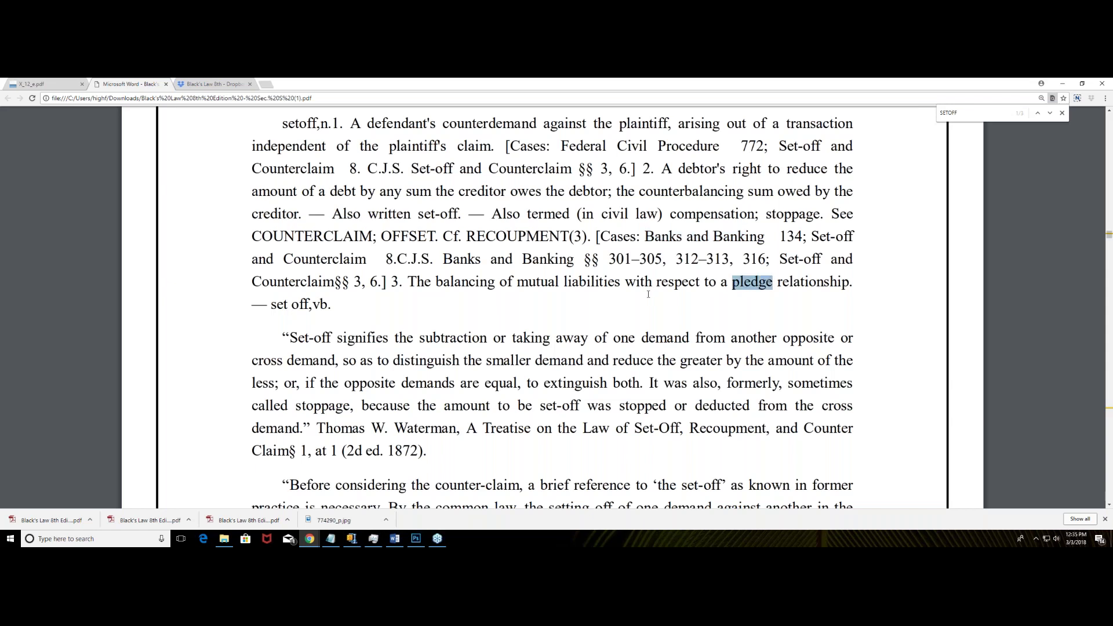
scroll(648, 294, "down", 2)
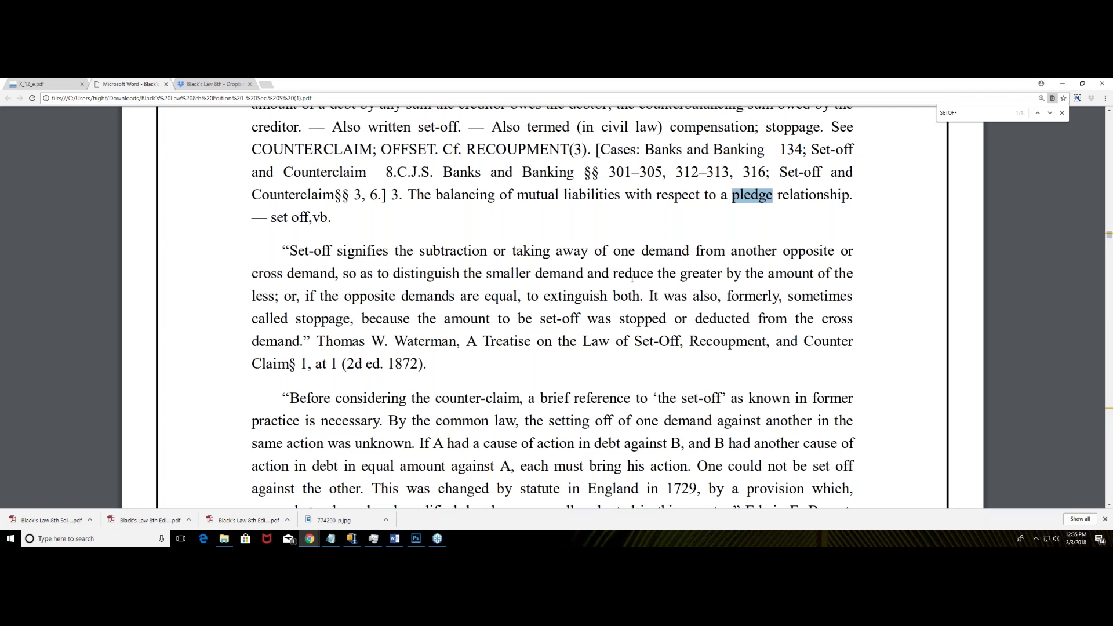
left_click_drag(610, 275, 275, 296)
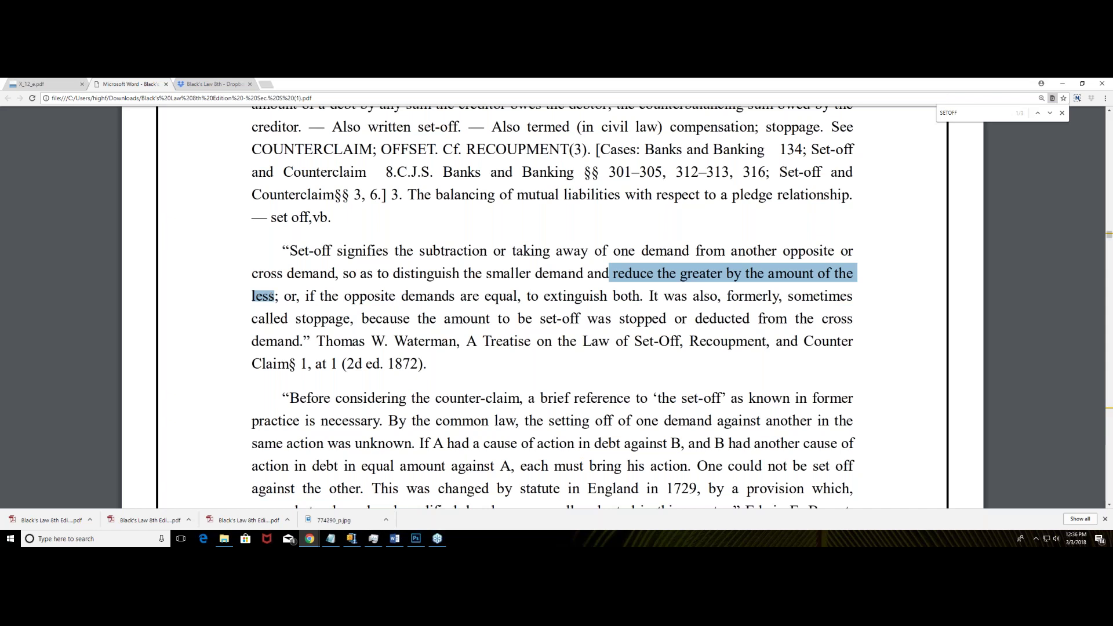
Return to the Black's Law 8th folder in Dropbox and open "Black's Law 8th Edition - Sec. C.pdf" in the preview.
left_click(203, 84)
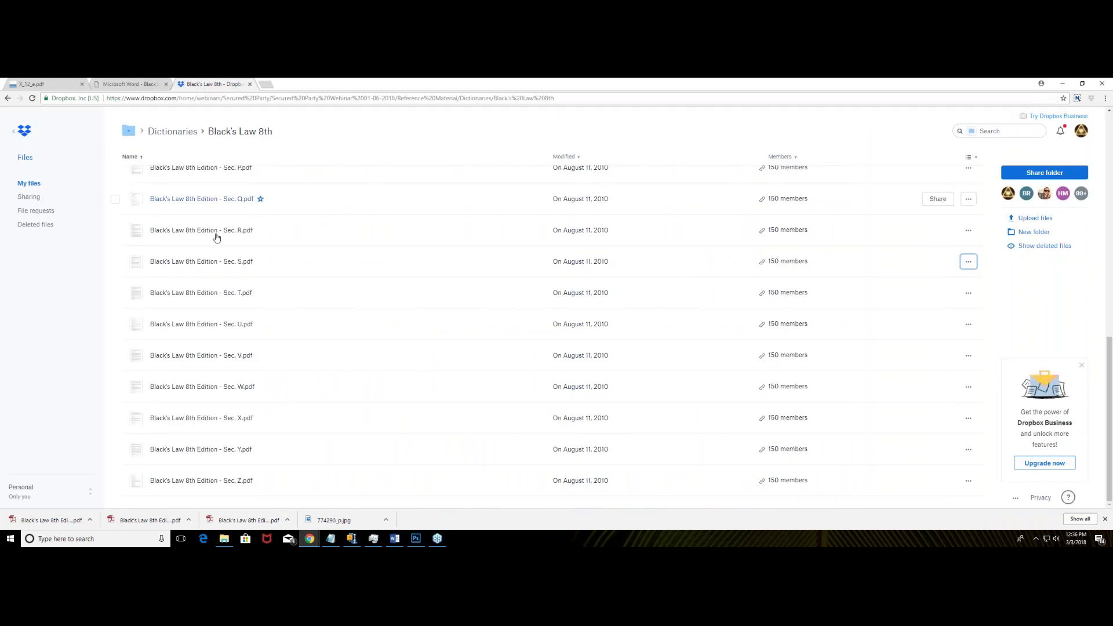
scroll(250, 293, "up", 8)
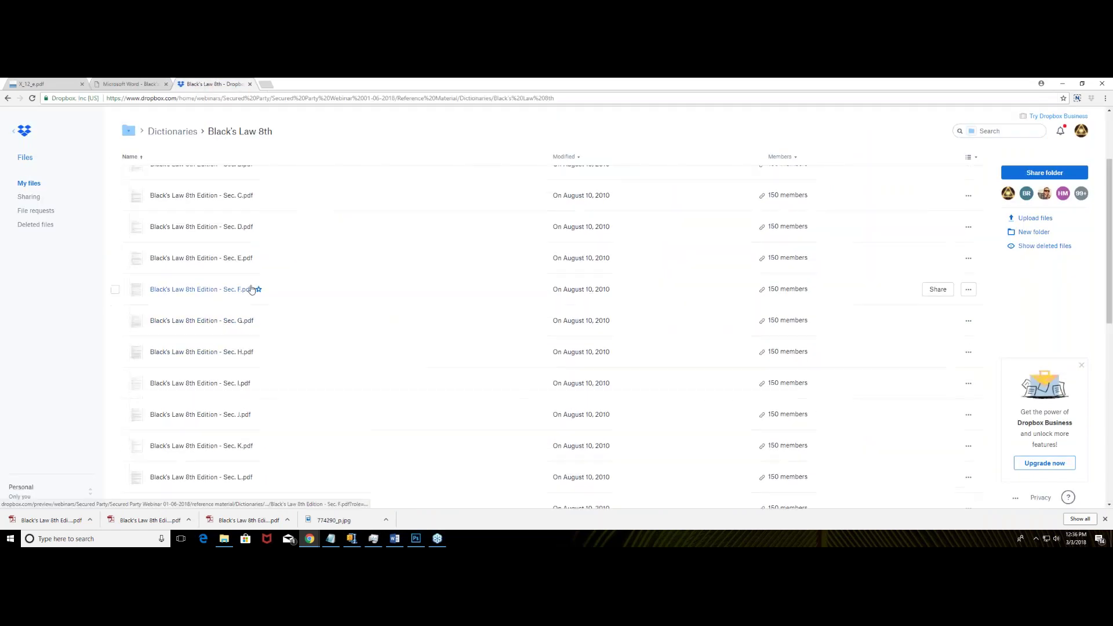
scroll(251, 288, "up", 1)
left_click(248, 239)
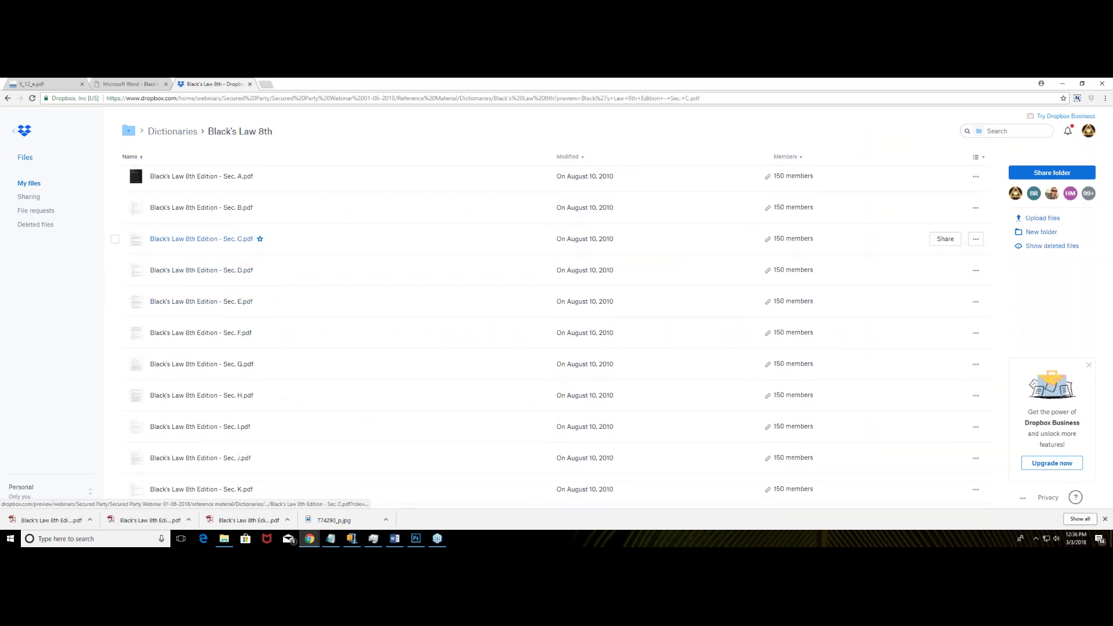
scroll(457, 278, "down", 3)
scroll(461, 280, "up", 2)
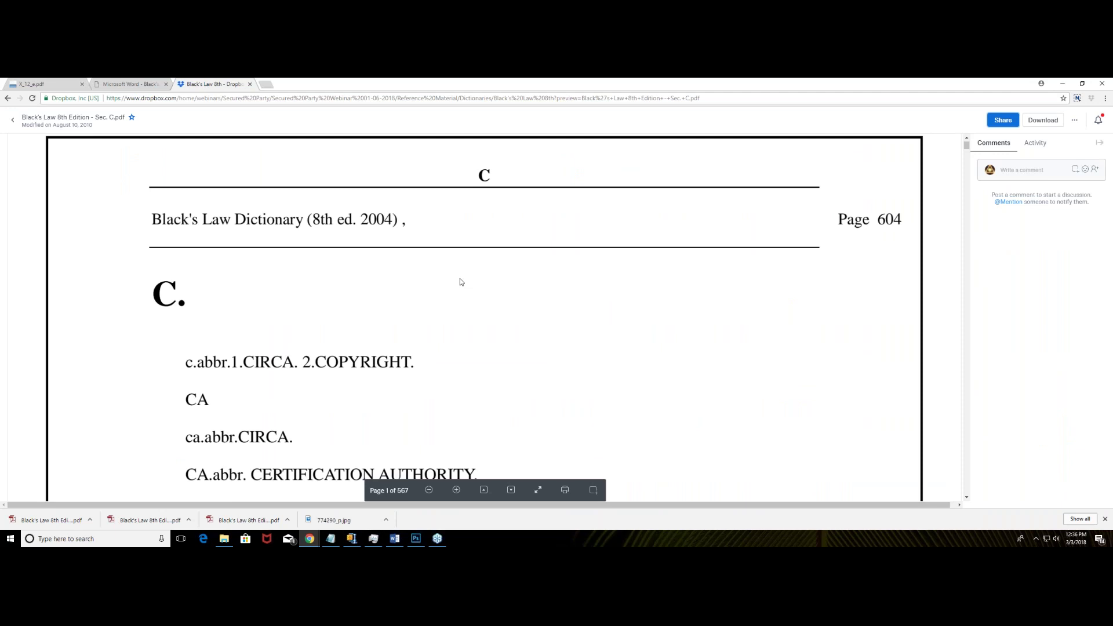
Search the Section C dictionary PDF for "COMPENSATION".
key("ctrl+f")
type("co")
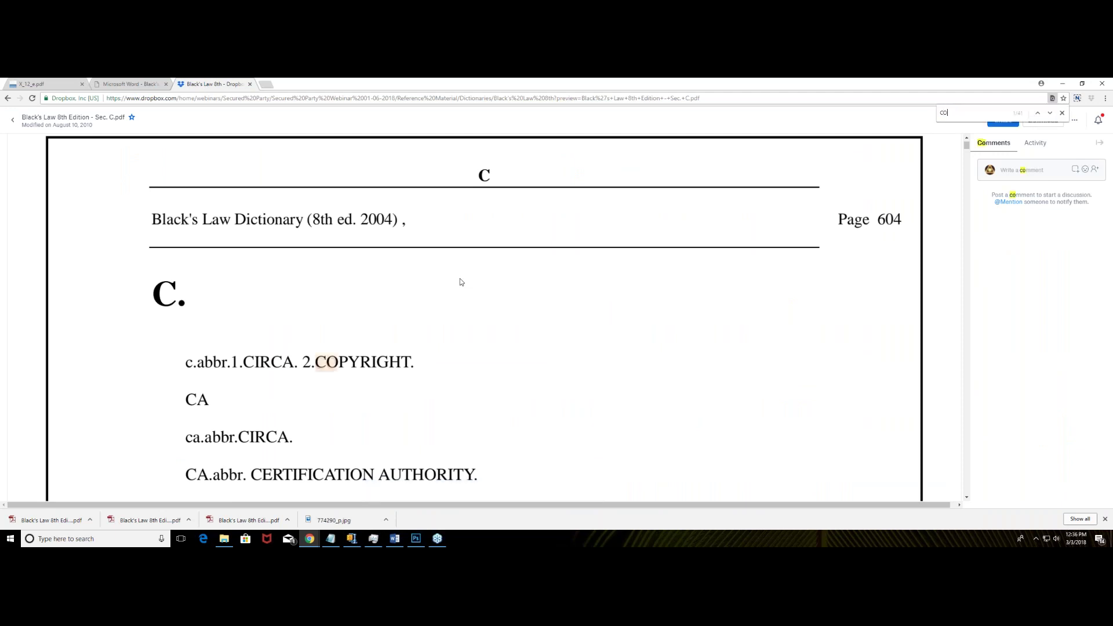
type("mPENSATI")
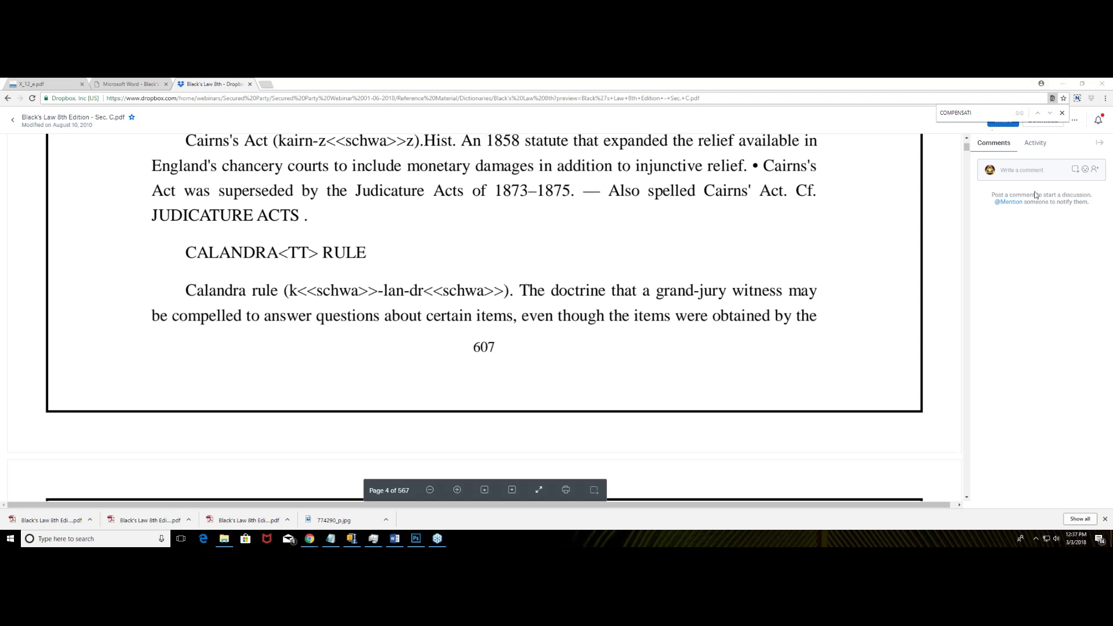
left_click(972, 114)
type("ON")
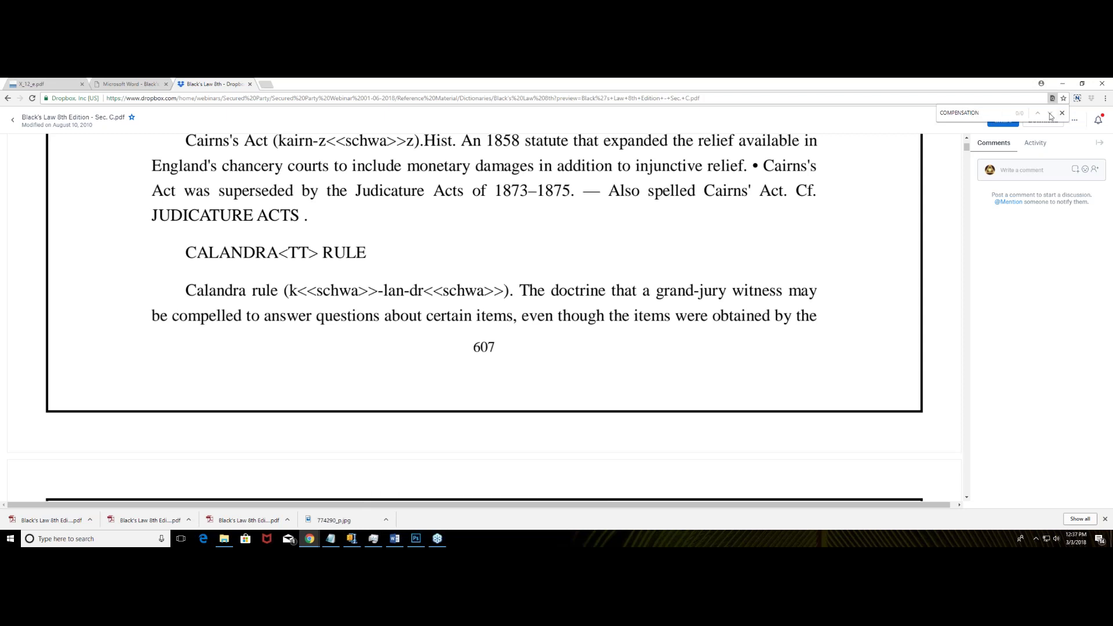
Shorten the document search term to "COMPE".
key("shift+Left")
key("shift+Left")
key("BackSpace")
key("BackSpace")
key("BackSpace")
key("BackSpace")
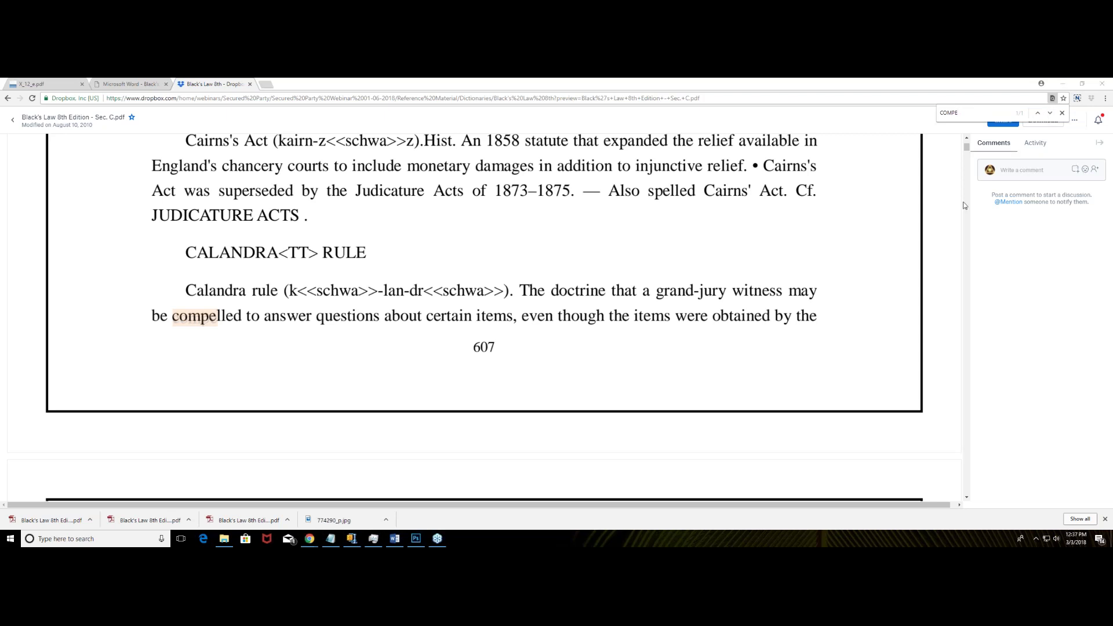
Browse ahead in Section C to the certificate entries, then briefly recheck the setoff definition in the Section S PDF.
left_click_drag(966, 149, 960, 203)
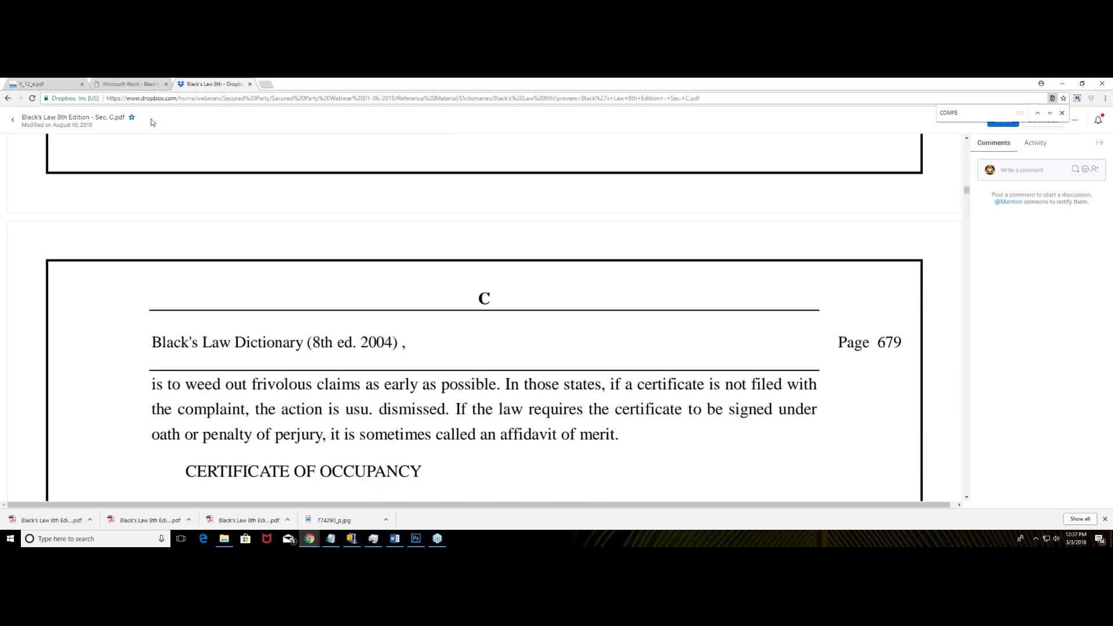
scroll(167, 179, "up", 4)
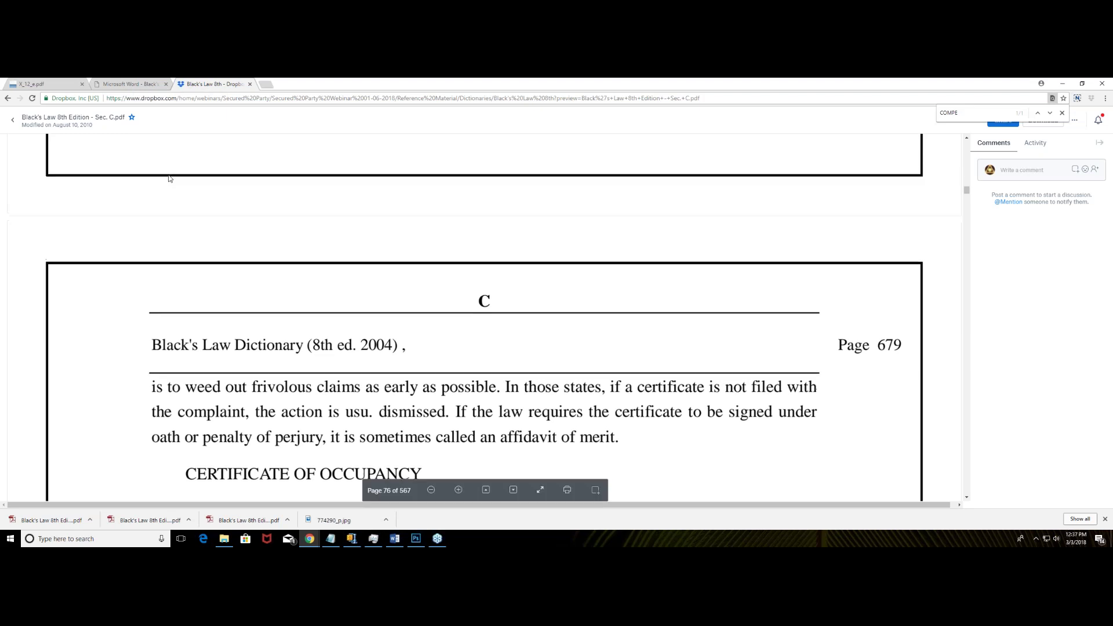
left_click(129, 85)
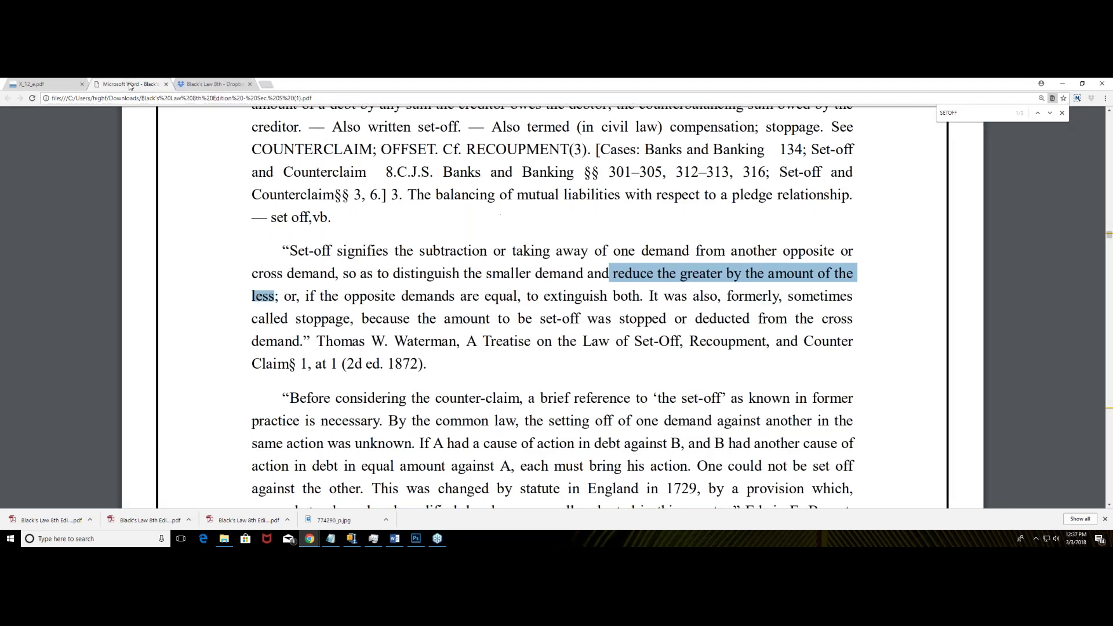
left_click(202, 84)
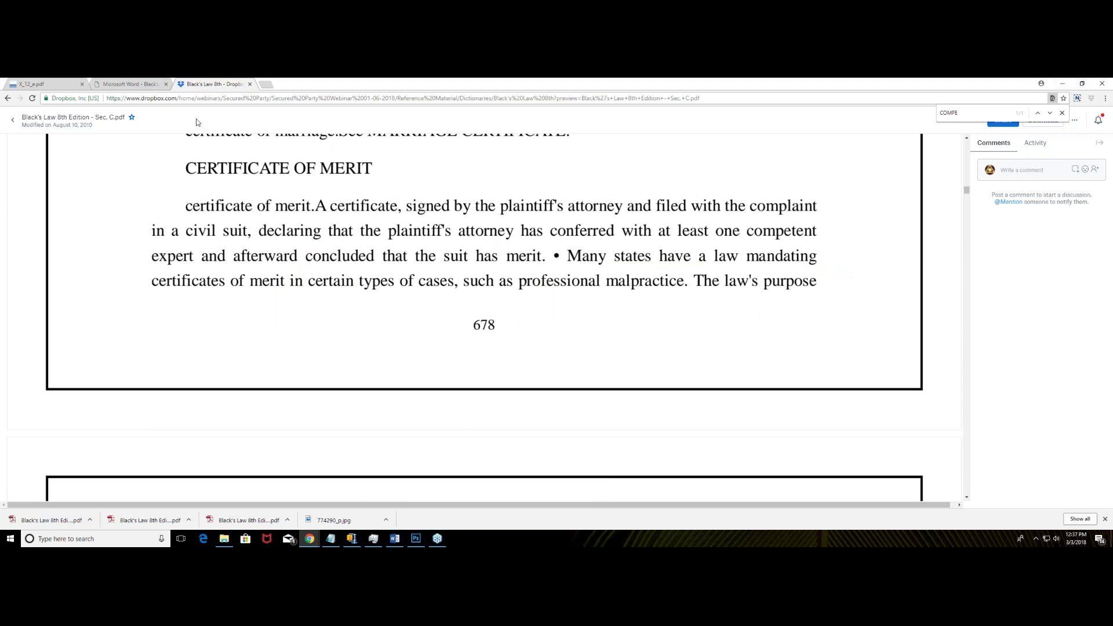
Go back up to the Dictionaries folder, open the Bouvier folder and preview 1856_bouvier_6.pdf.
left_click(9, 99)
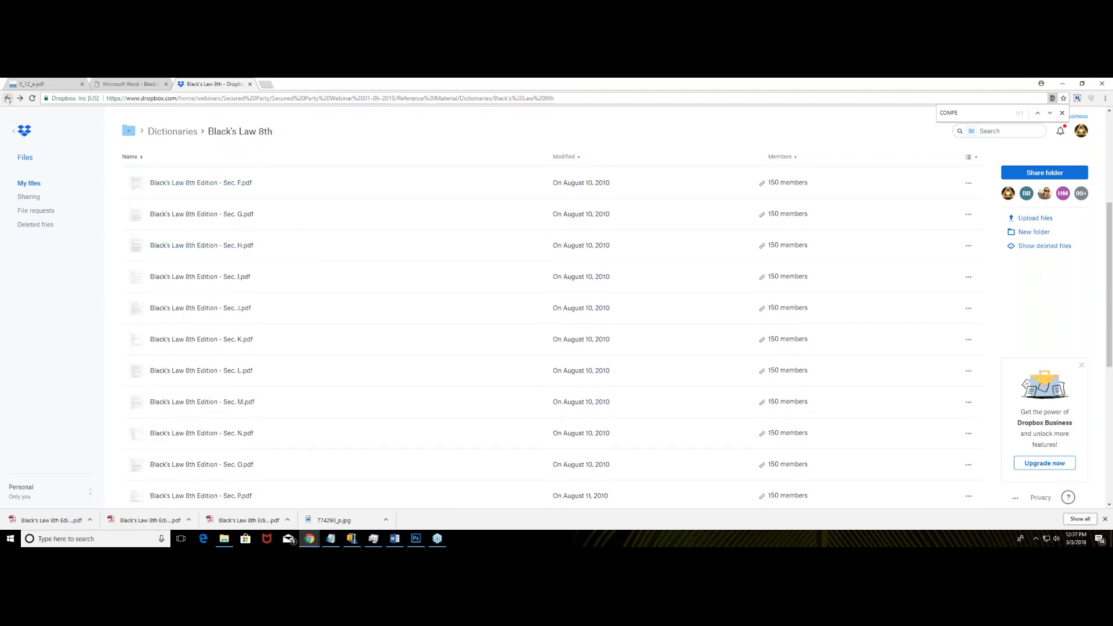
left_click(172, 131)
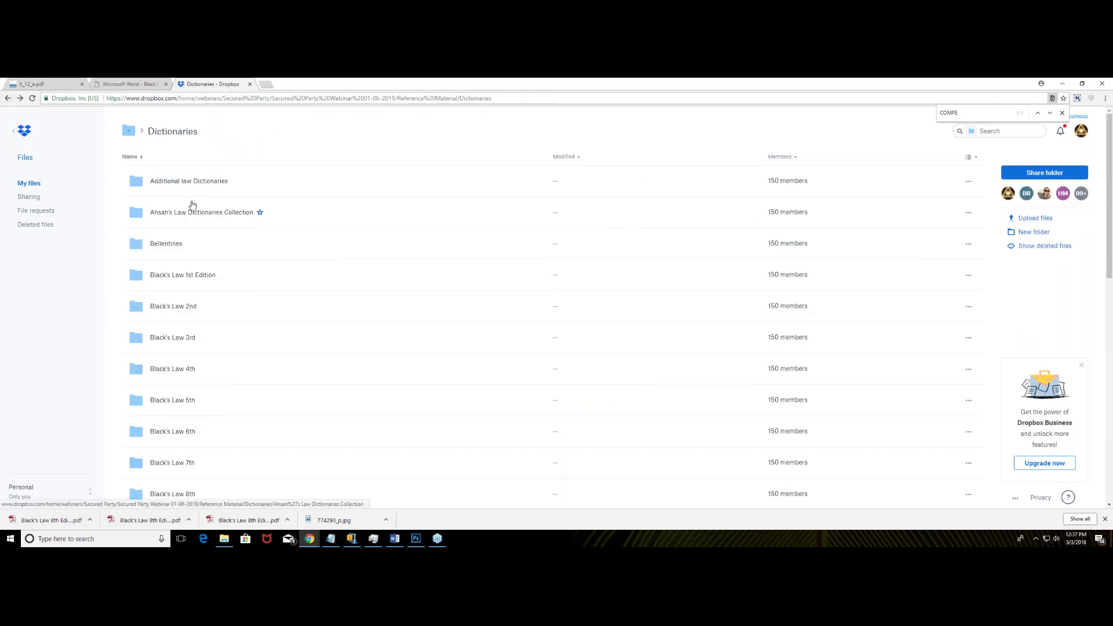
scroll(168, 206, "down", 4)
left_click(170, 335)
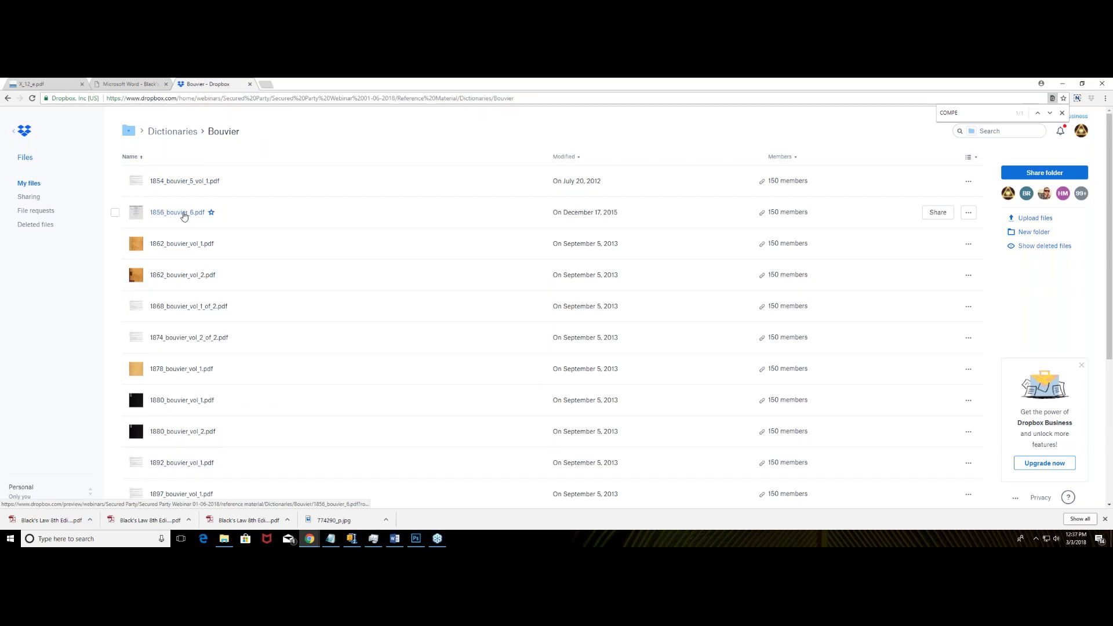
left_click(182, 214)
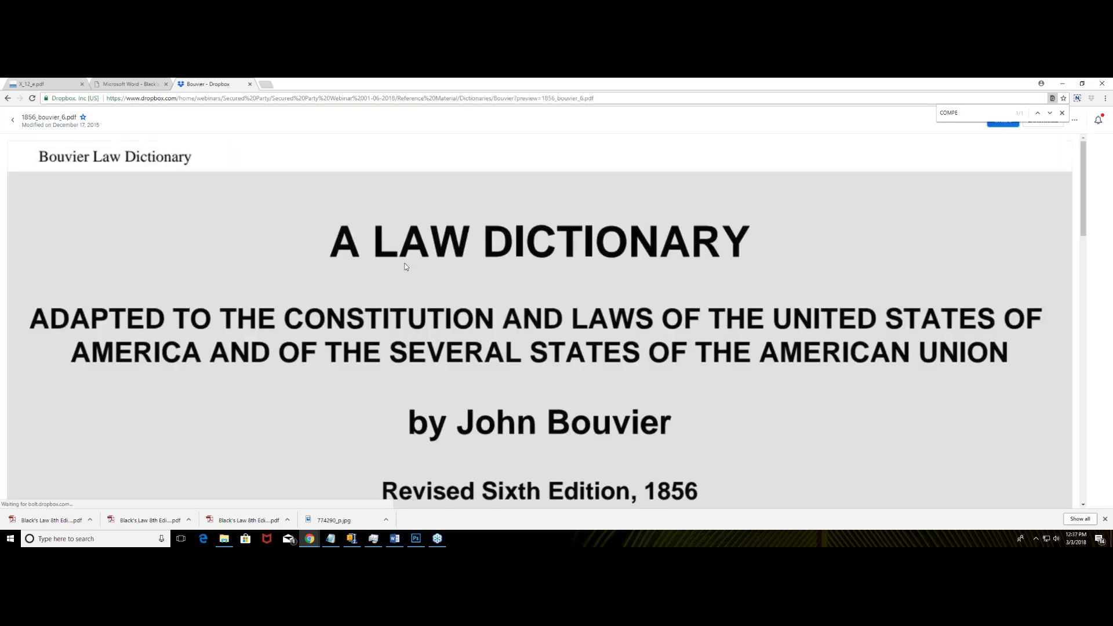
Try to reach the letter C entries of the 1856 Bouvier dictionary through its HTML Version index.
scroll(406, 267, "down", 5)
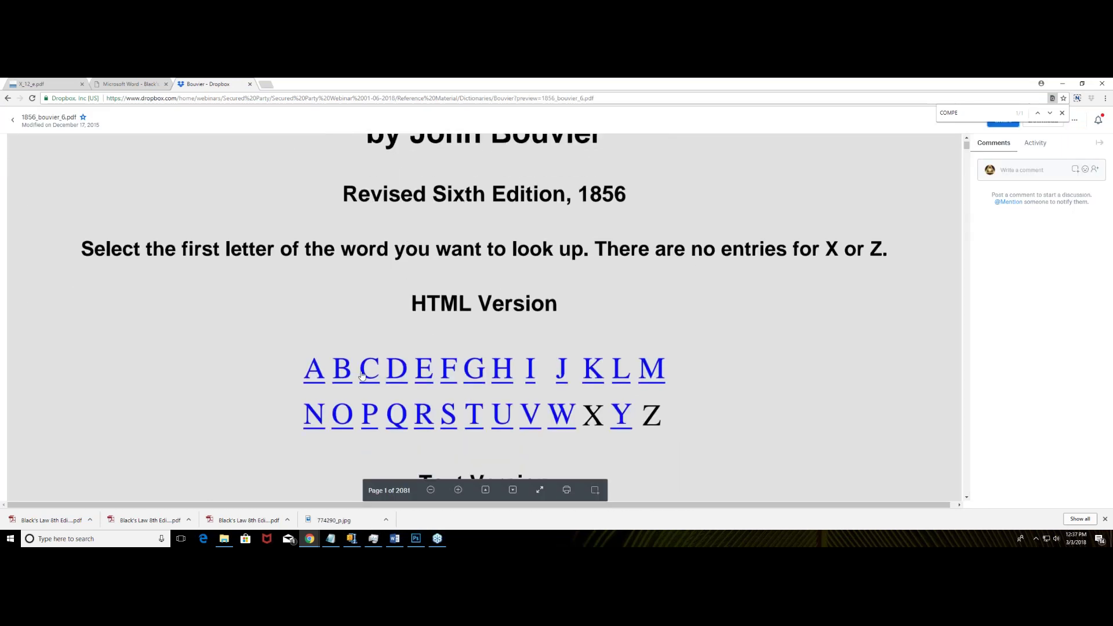
left_click(365, 374)
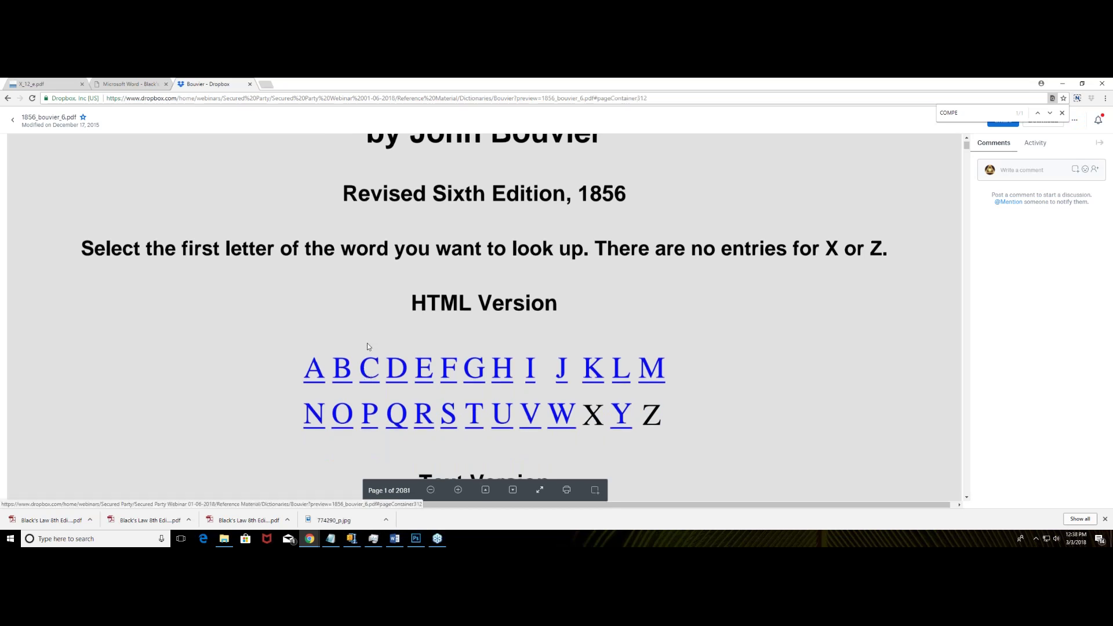
scroll(367, 346, "down", 10)
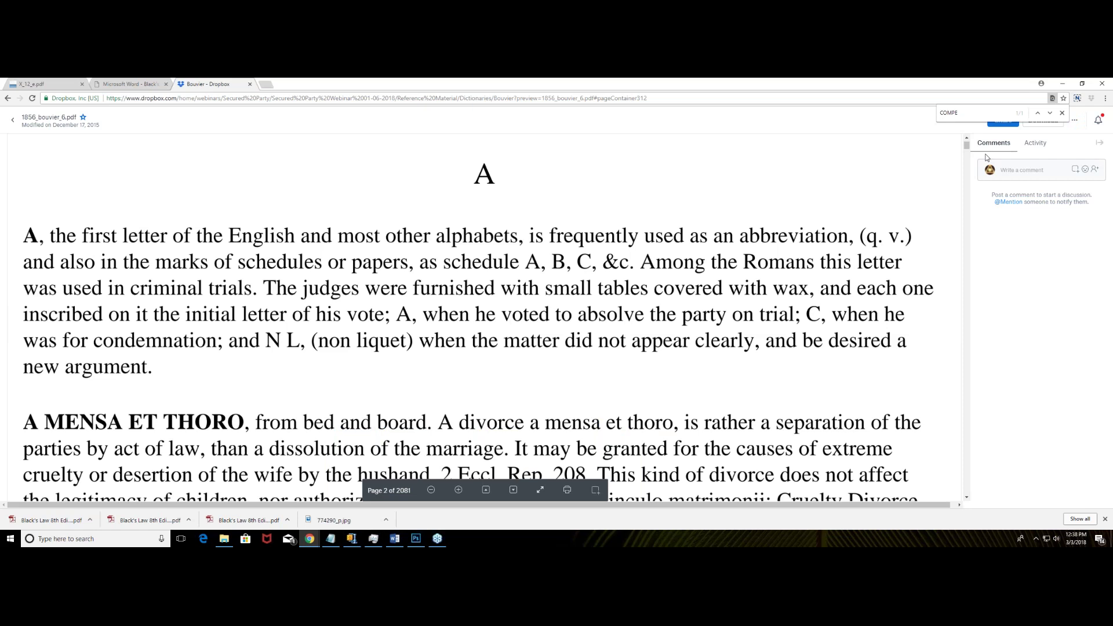
left_click_drag(967, 146, 956, 108)
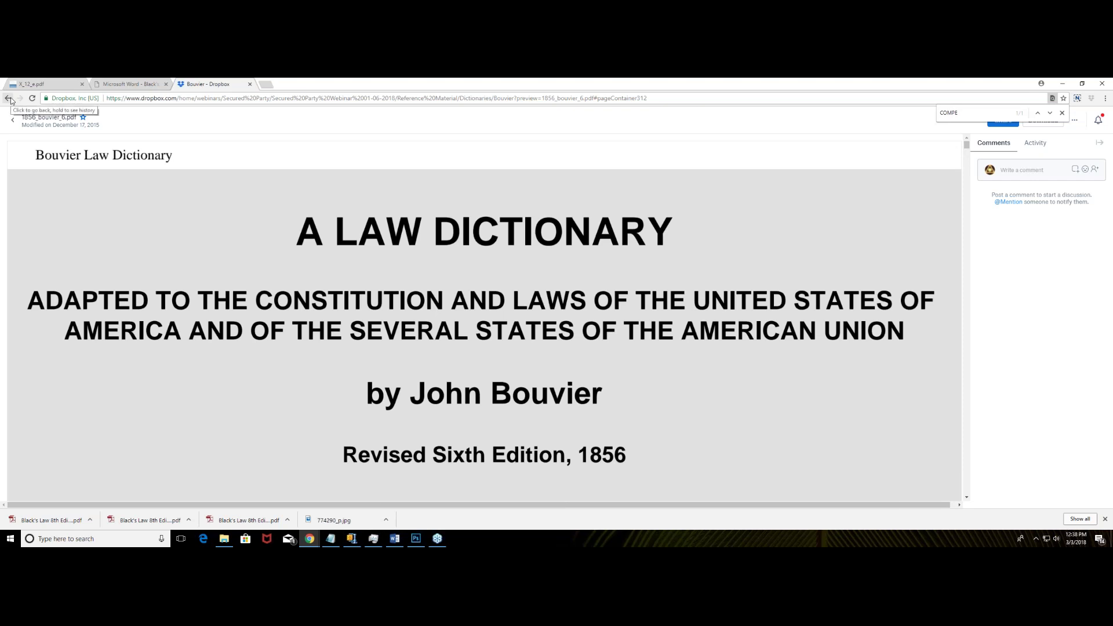
scroll(387, 286, "down", 8)
scroll(389, 286, "down", 8)
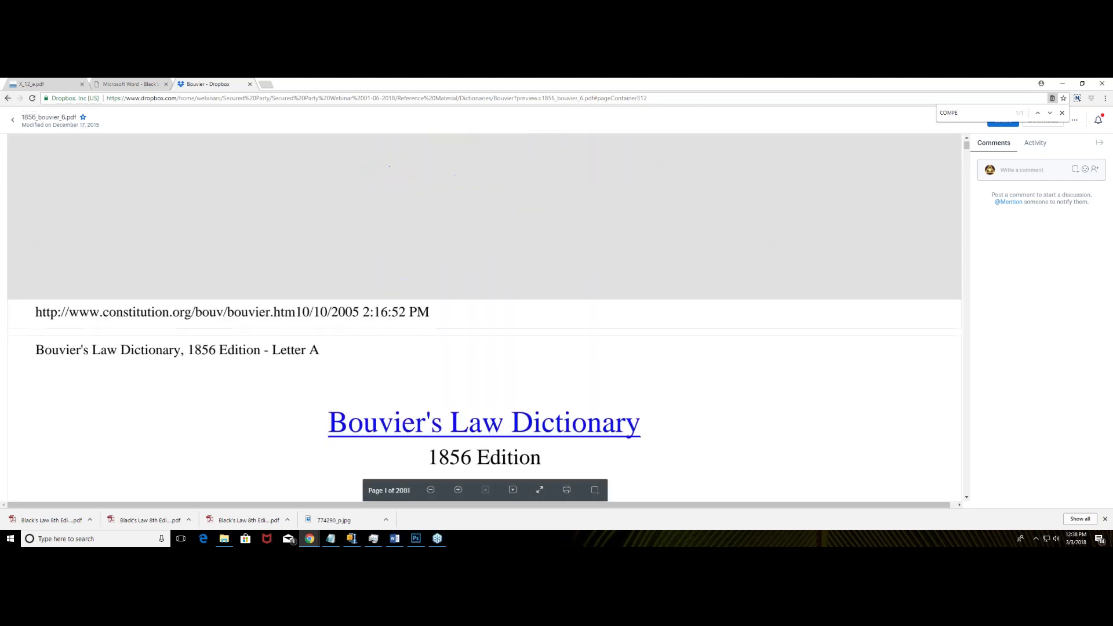
scroll(392, 281, "down", 5)
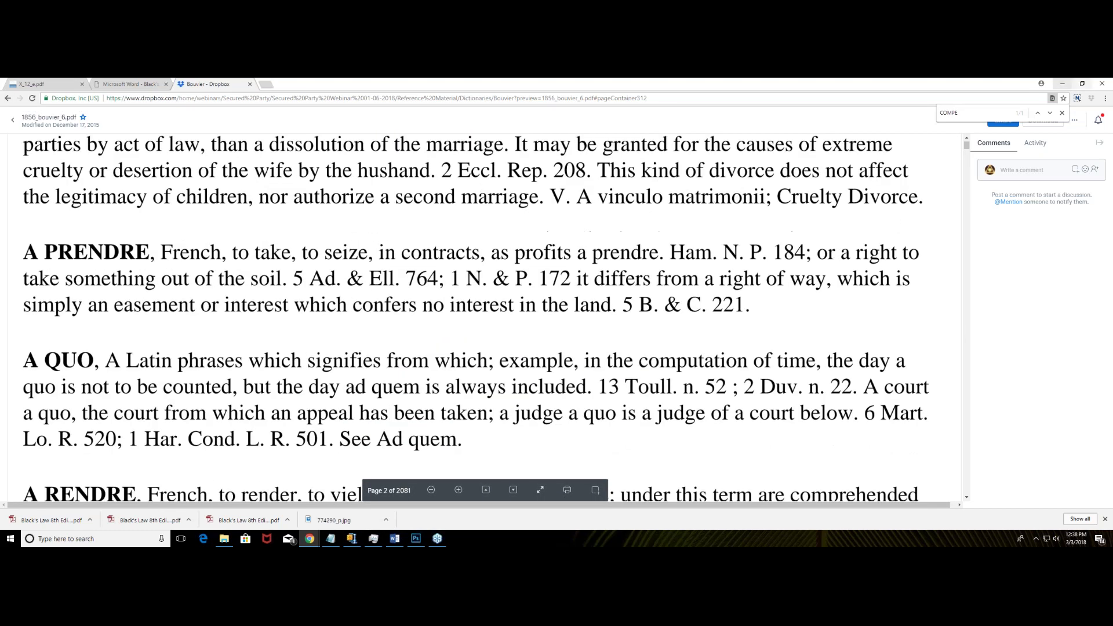
Close the text search, return to the Bouvier folder and look through its list of volumes.
left_click(1062, 113)
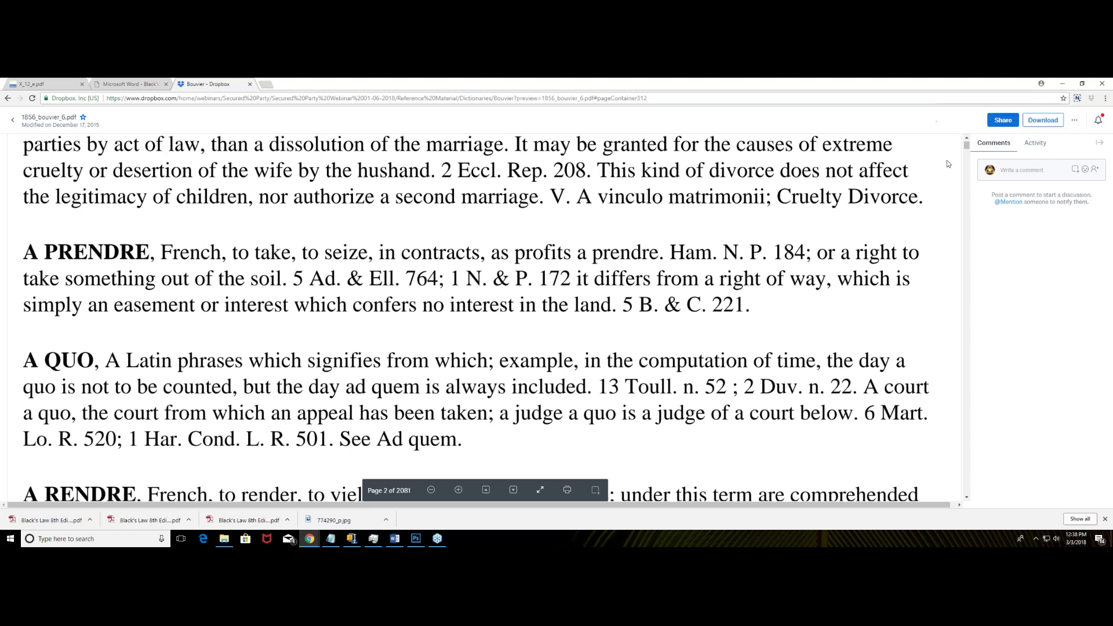
mouse_move(967, 148)
left_mouse_down()
mouse_move(956, 248)
mouse_move(967, 133)
left_mouse_up()
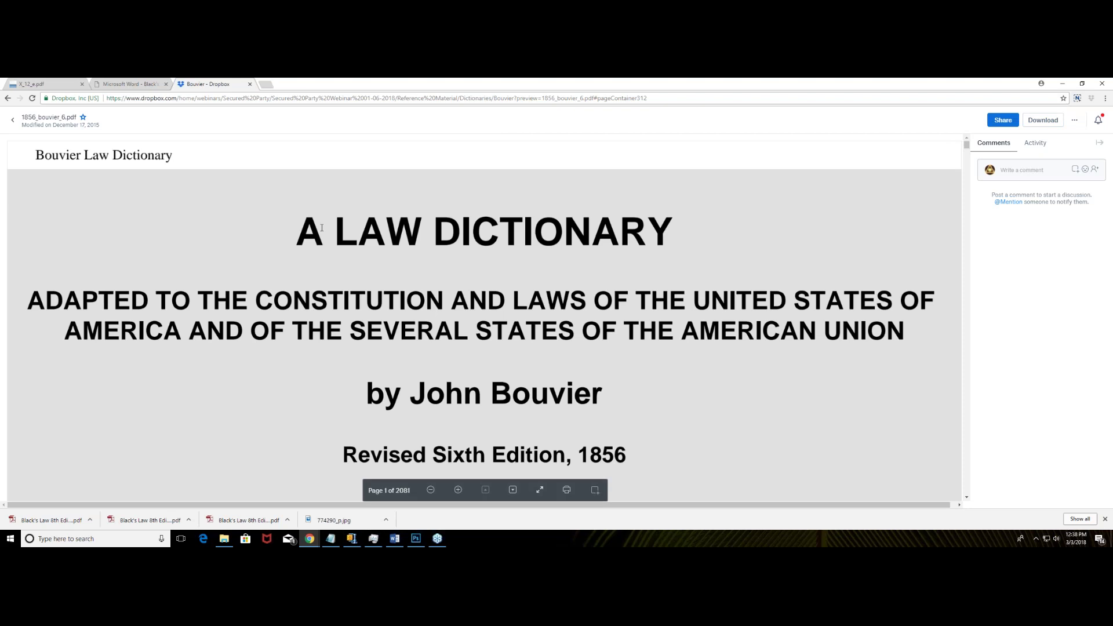
scroll(163, 145, "down", 2)
left_click(8, 98)
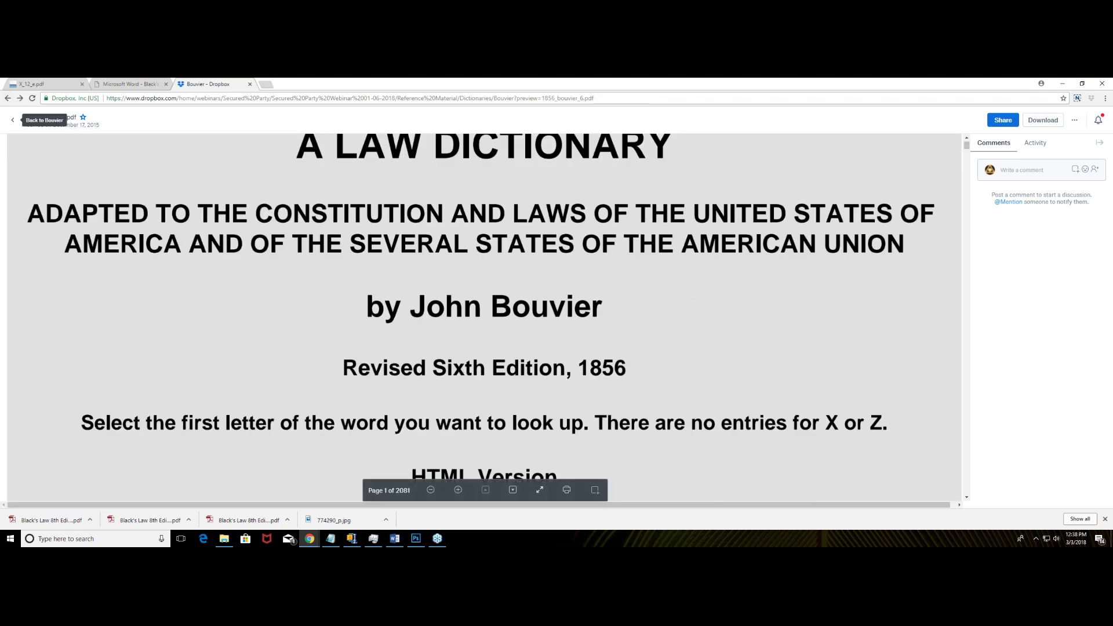
left_click(13, 120)
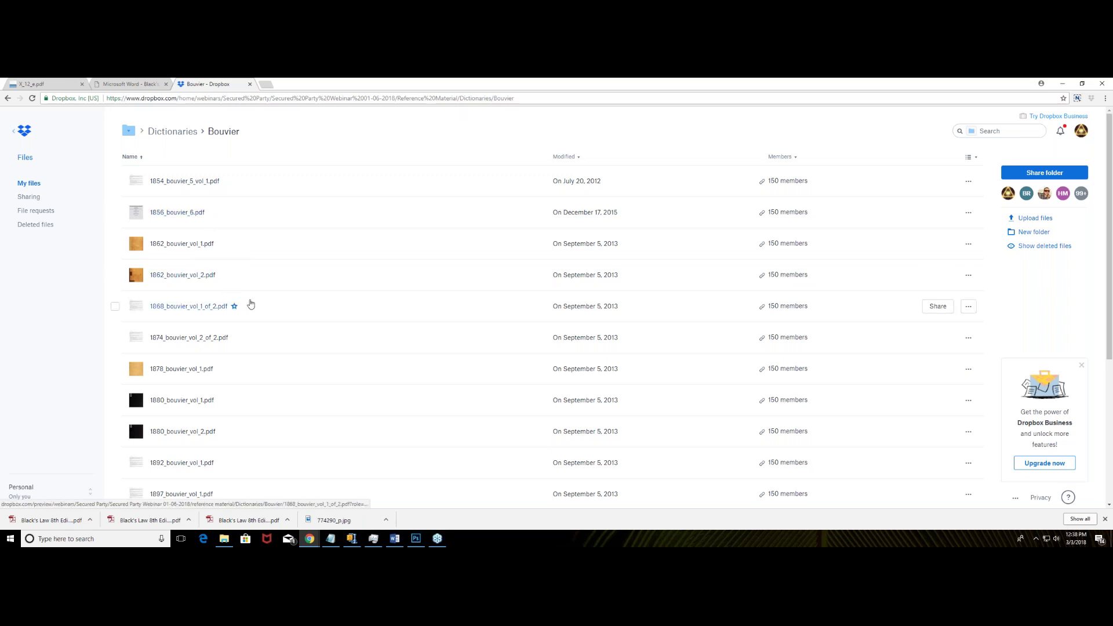
scroll(251, 303, "down", 2)
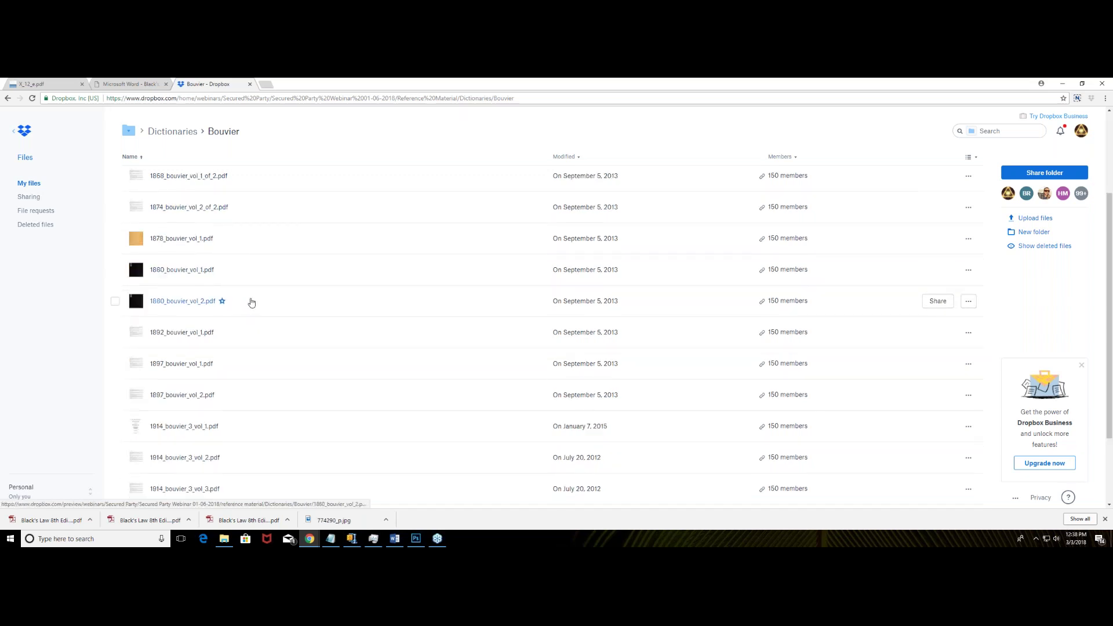
scroll(251, 303, "down", 2)
scroll(251, 303, "up", 4)
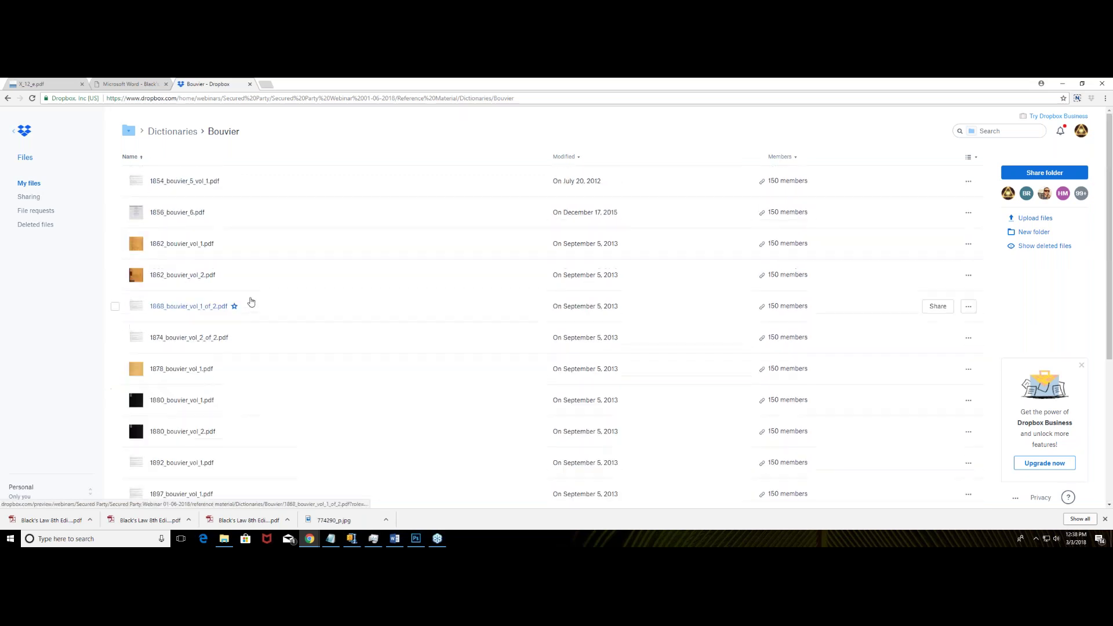
Search the web for "BOUVIER 1856" in a new browser tab.
left_click(266, 84)
left_click(467, 249)
type("BO")
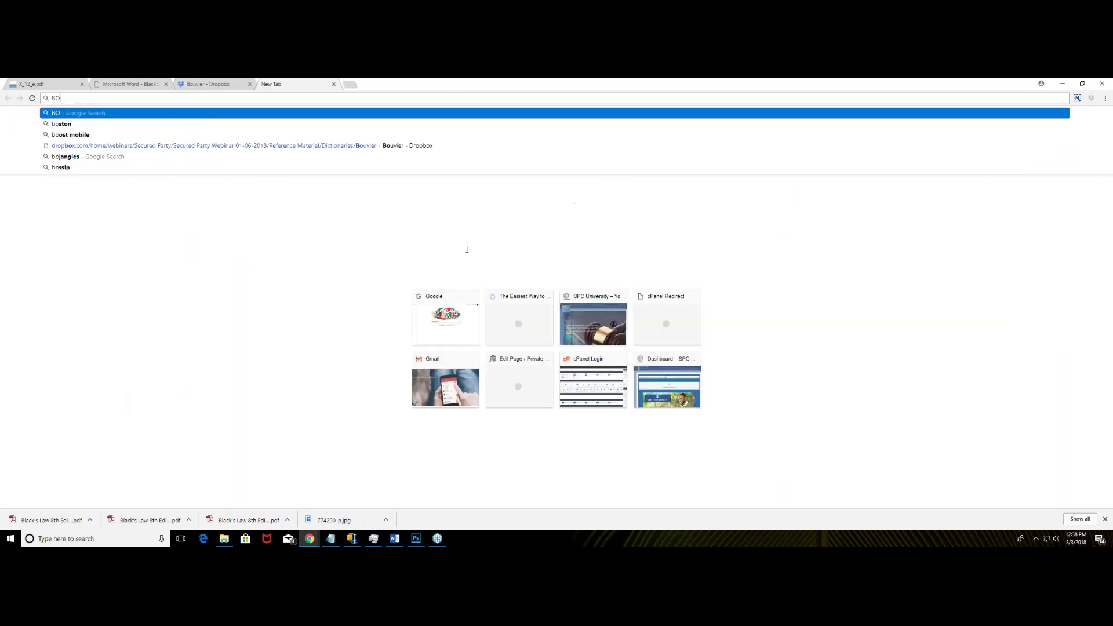
type("UVIER 1856")
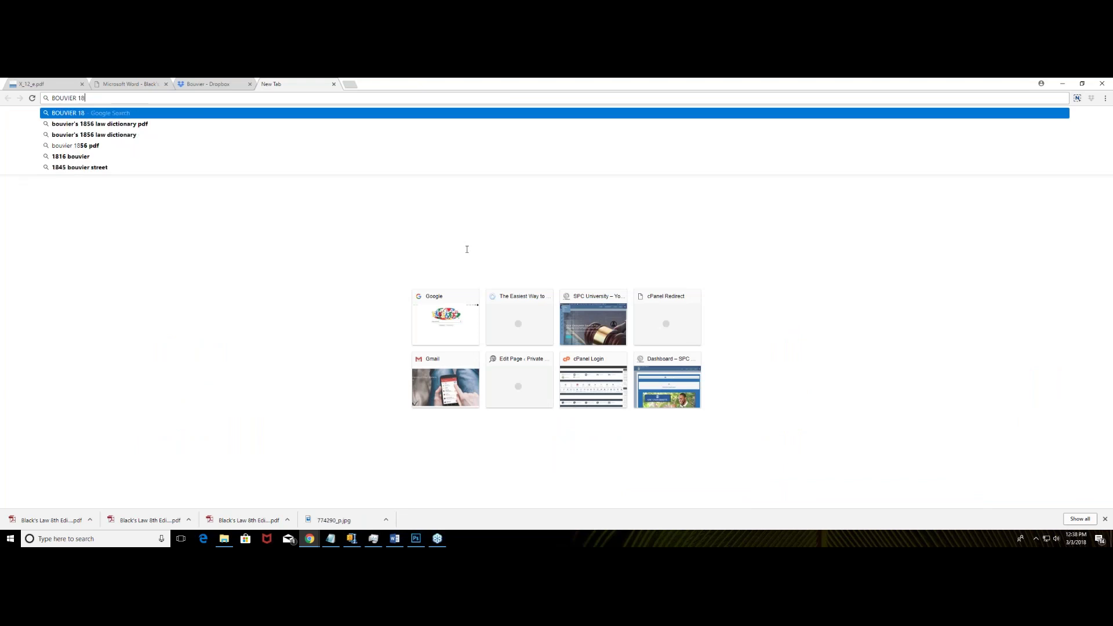
key("Return")
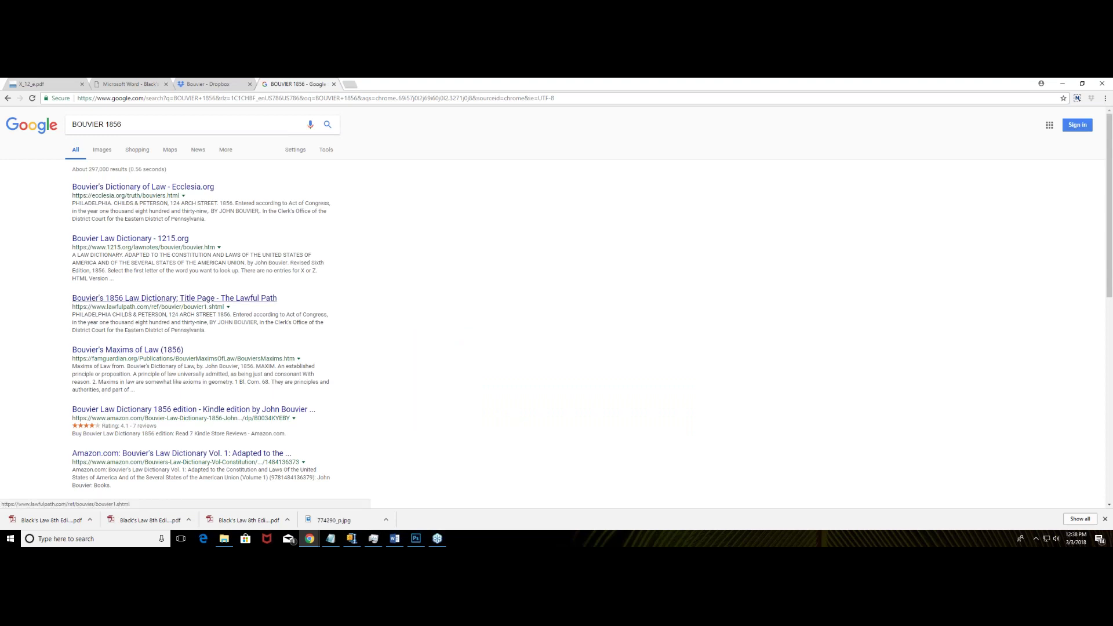
Change the web search to "bouvier's law dictionary pdf" and open the Republic Study Guide PDF result.
left_click(140, 126)
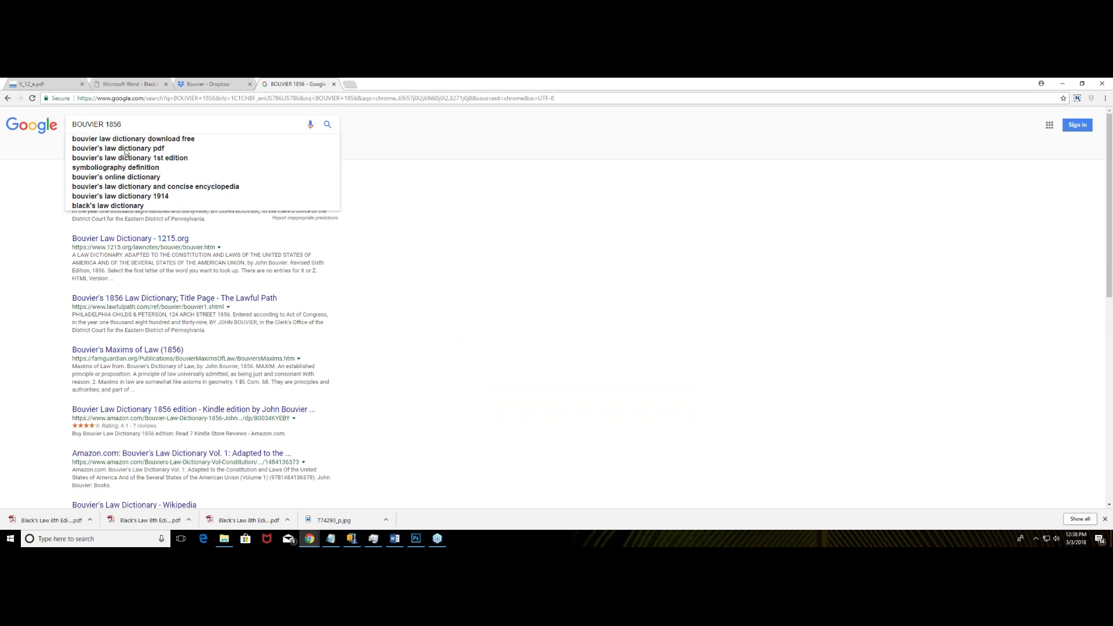
left_click(132, 150)
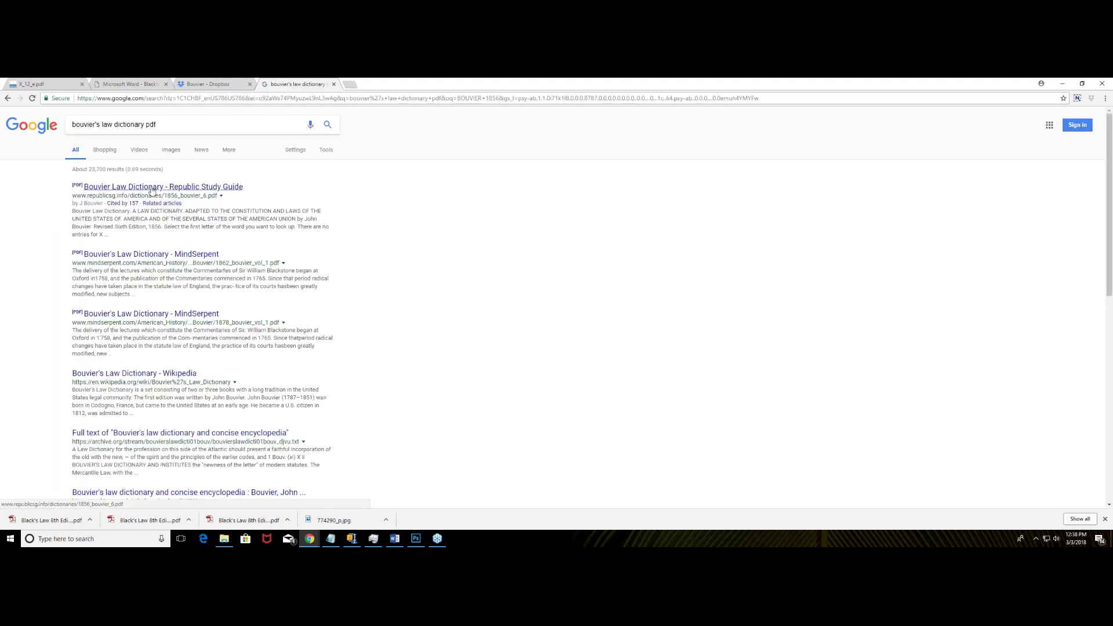
left_click(152, 187)
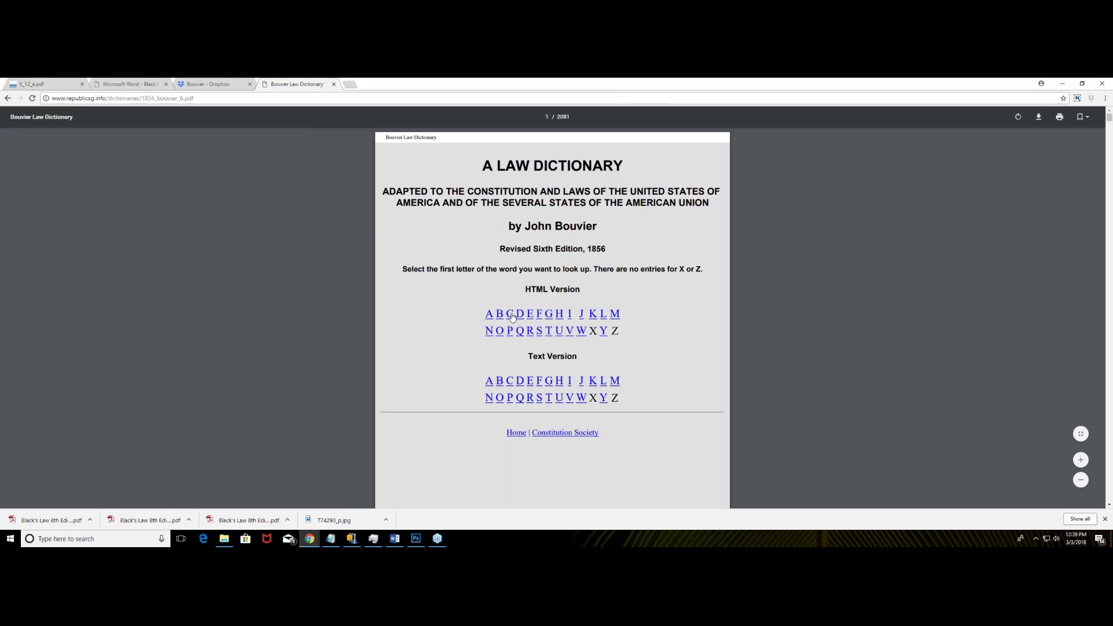
Go to letter C in the HTML Version index and locate the COMPENSATION entries.
left_click(510, 314)
scroll(508, 301, "down", 10)
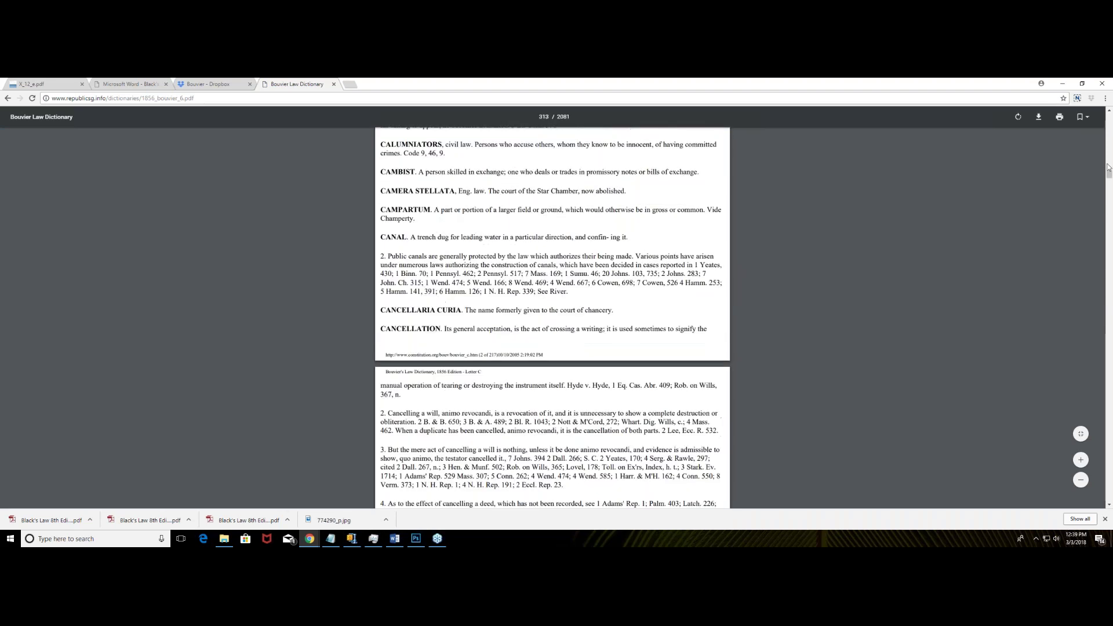
left_click_drag(1111, 217, 1108, 190)
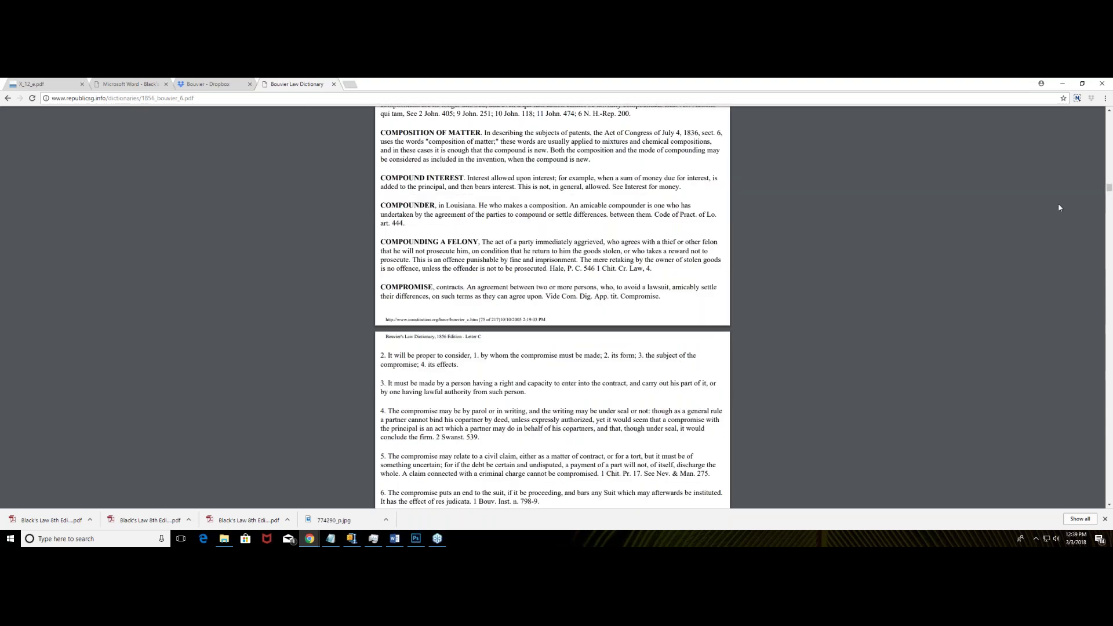
scroll(1058, 207, "up", 4)
scroll(498, 231, "up", 5)
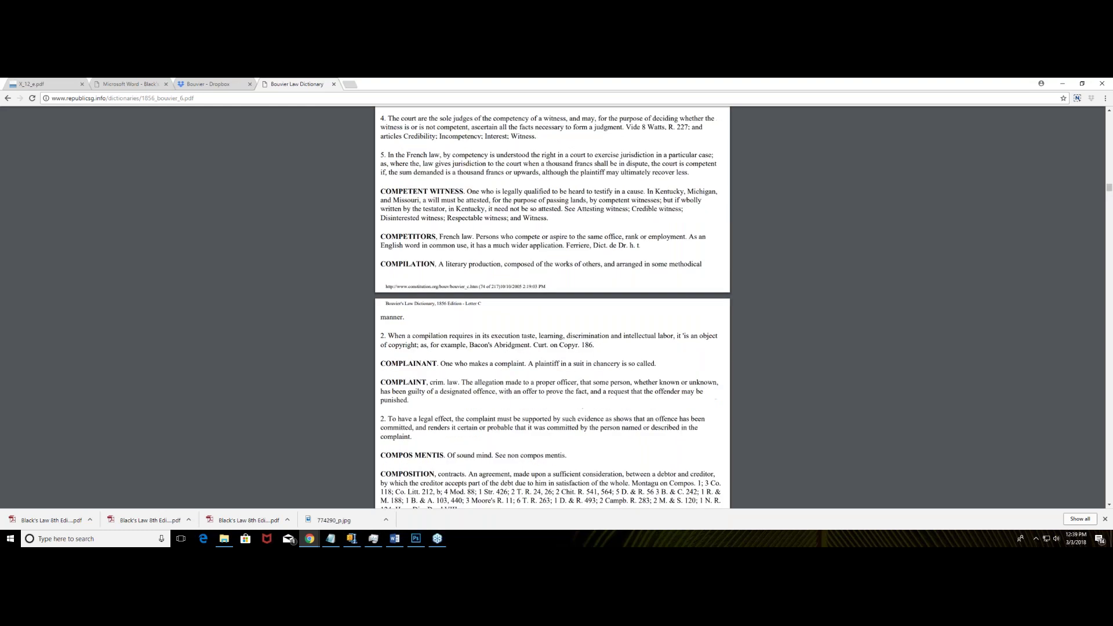
scroll(498, 231, "up", 3)
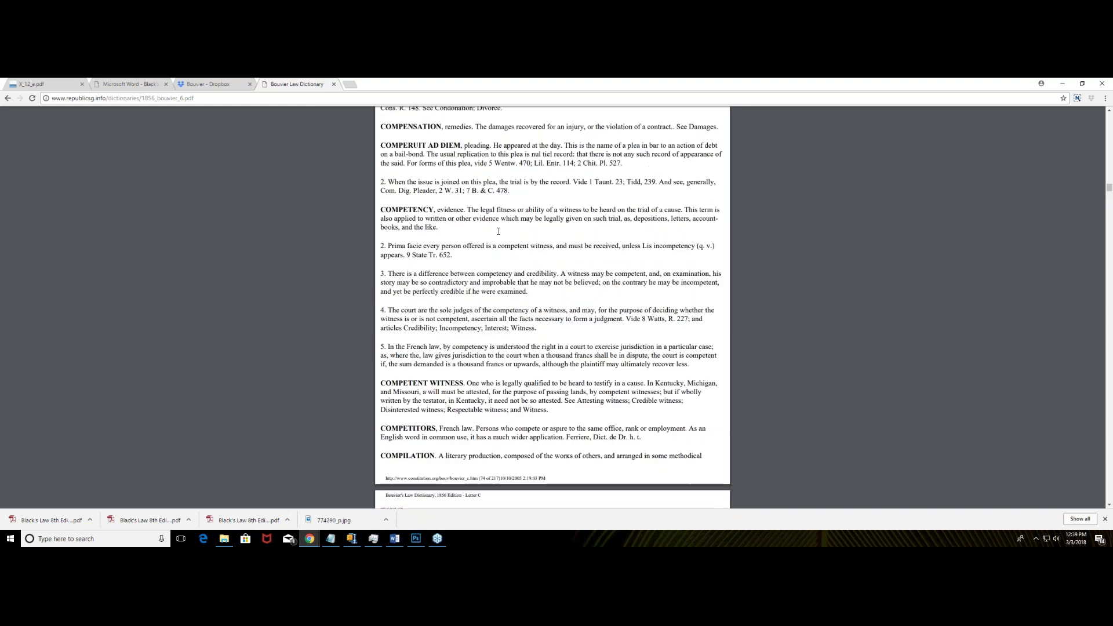
scroll(498, 230, "up", 3)
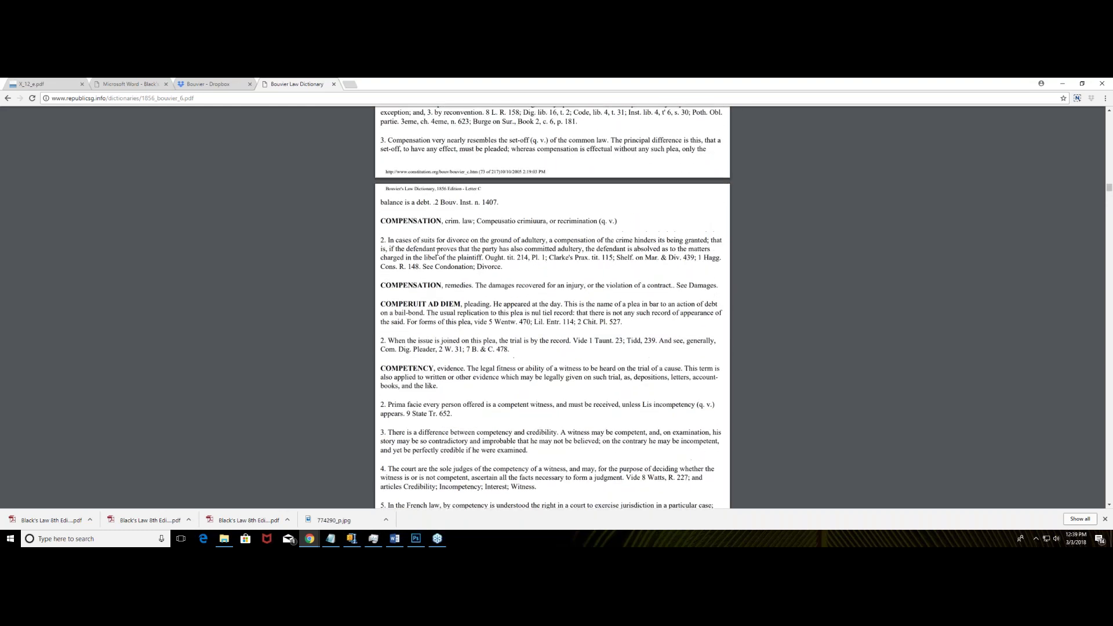
Enlarge the browser's page zoom to make the COMPENSATION entries easier to read.
left_click(1105, 100)
left_click(1080, 181)
left_click(1080, 180)
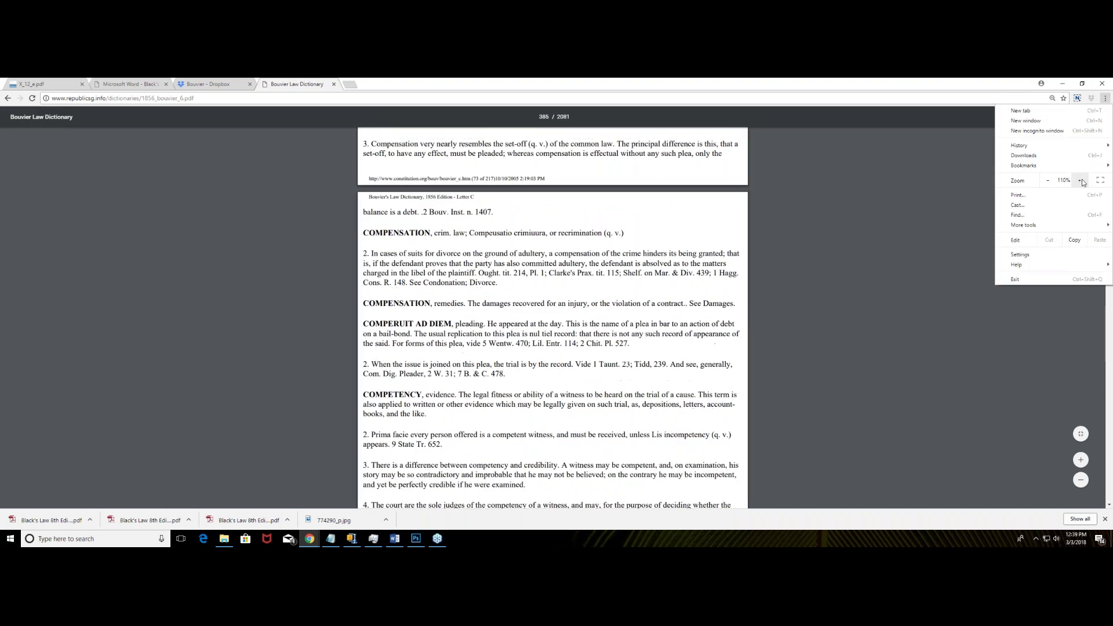
left_click(1080, 181)
left_click(1082, 181)
left_click(637, 264)
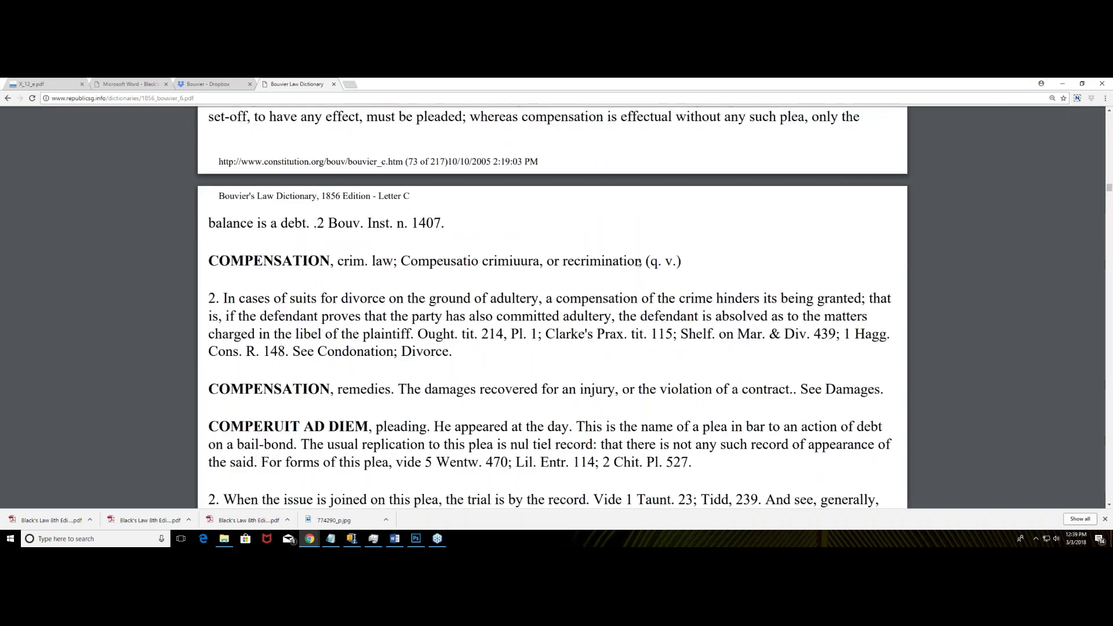
Review the COMPENSATION entries in Bouvier's Law Dictionary, highlighting the civil-law entry's heading word and "chancery practice" in the chancery entry.
scroll(637, 263, "up", 3)
scroll(637, 264, "up", 3)
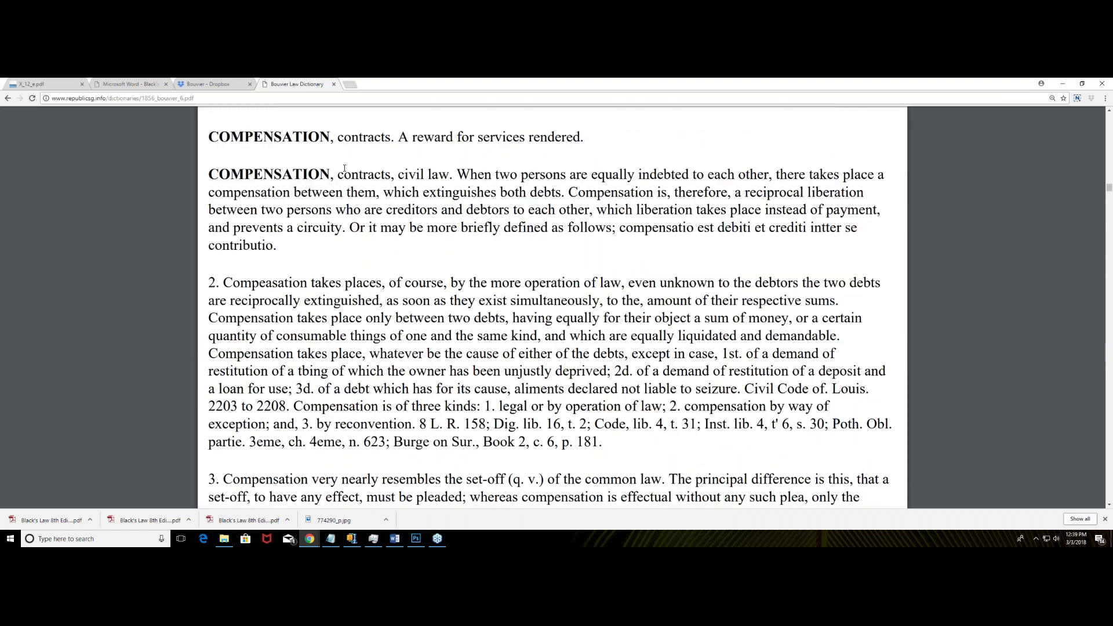
scroll(210, 218, "up", 1)
left_click_drag(209, 218, 332, 218)
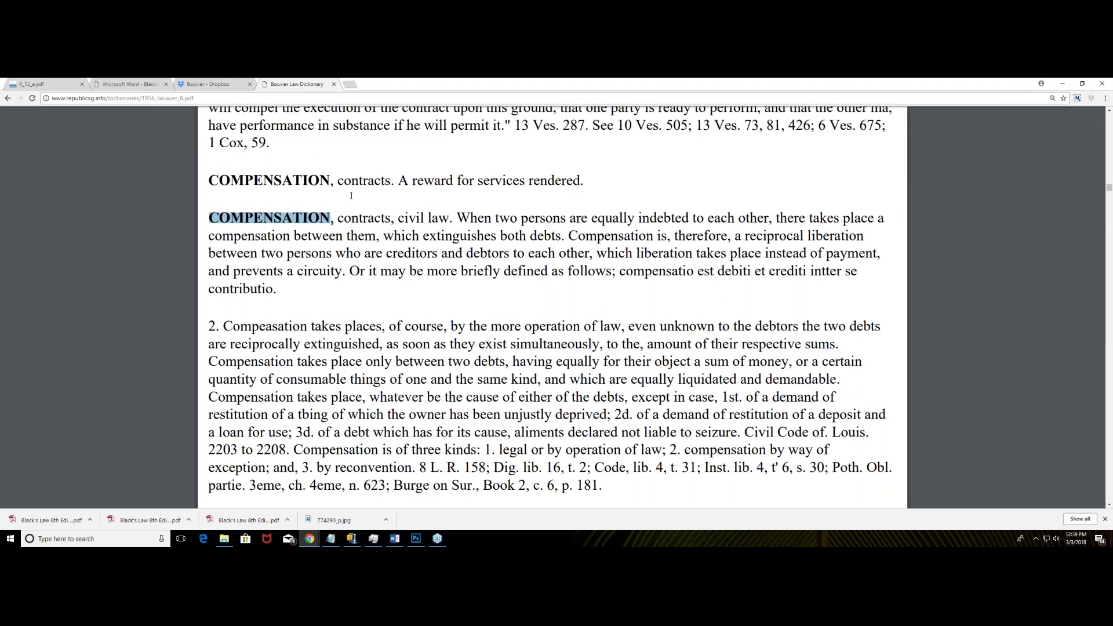
scroll(350, 195, "up", 5)
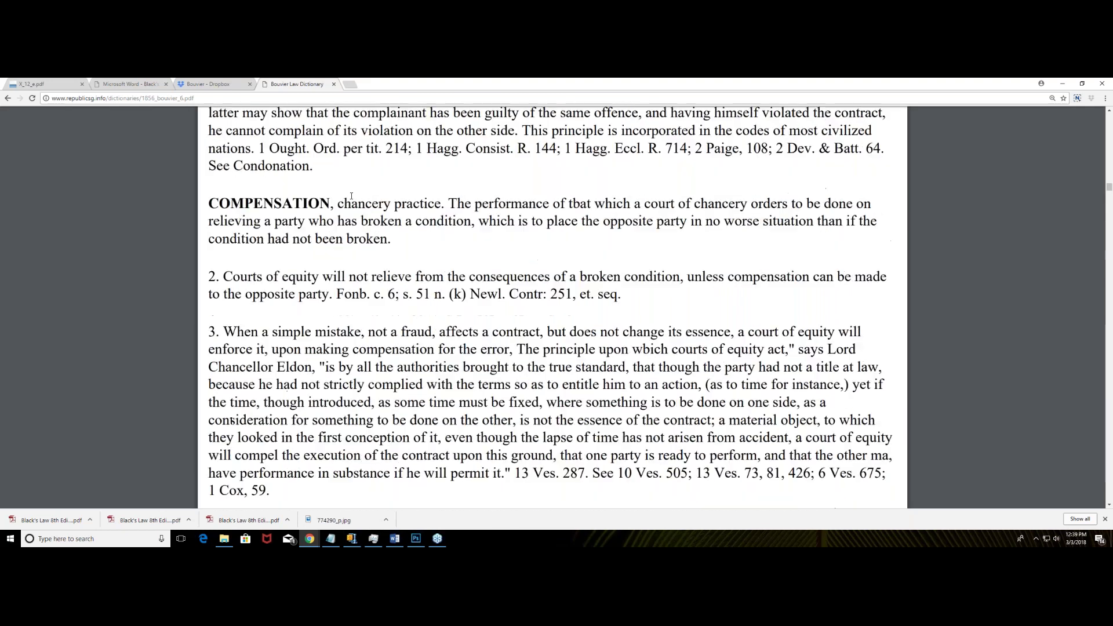
scroll(352, 196, "up", 3)
scroll(352, 196, "down", 2)
scroll(350, 195, "down", 2)
left_click_drag(338, 160, 443, 160)
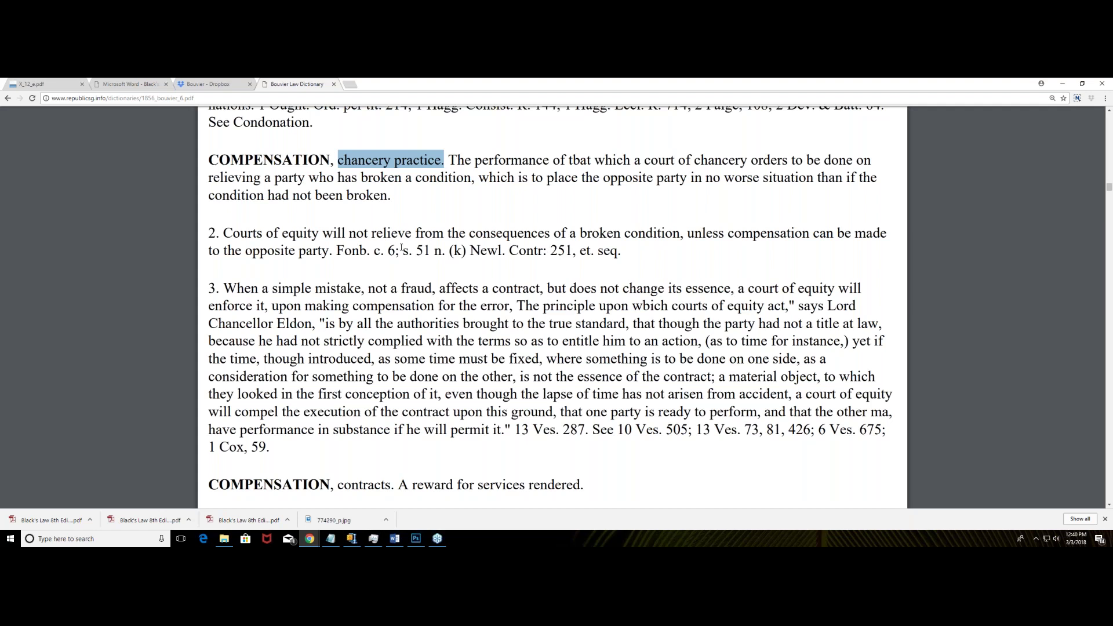
Read the civil-law contracts definition of COMPENSATION, highlighting "contracts", "which extinguishes both debts", "creditors and debtors to each other" and "circuity".
scroll(401, 248, "down", 3)
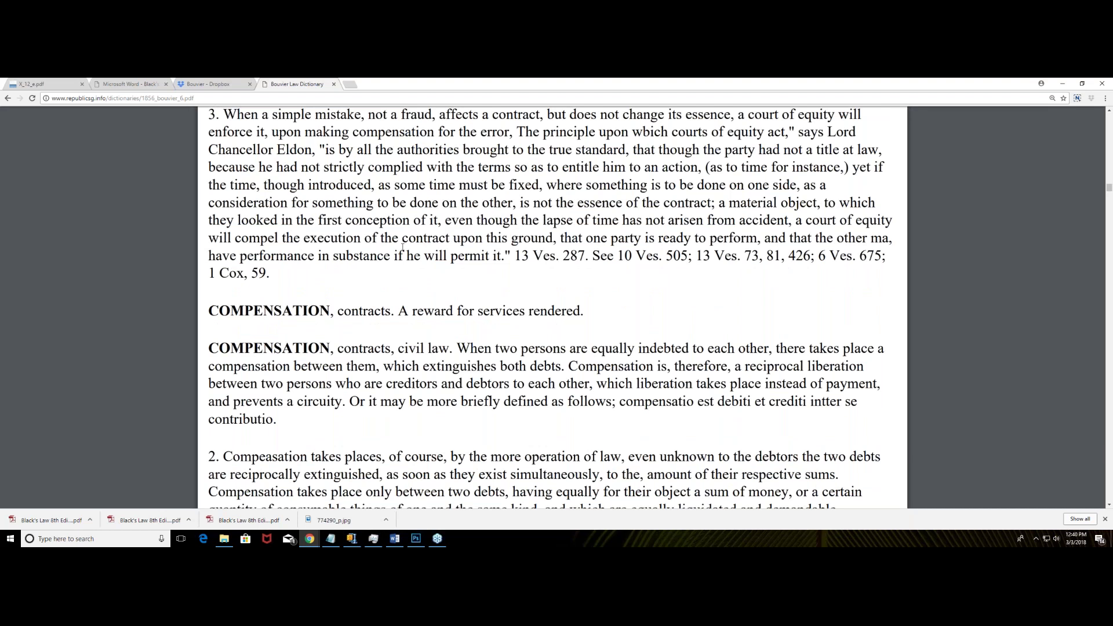
scroll(403, 248, "down", 2)
left_click_drag(203, 216, 364, 218)
double_click(340, 218)
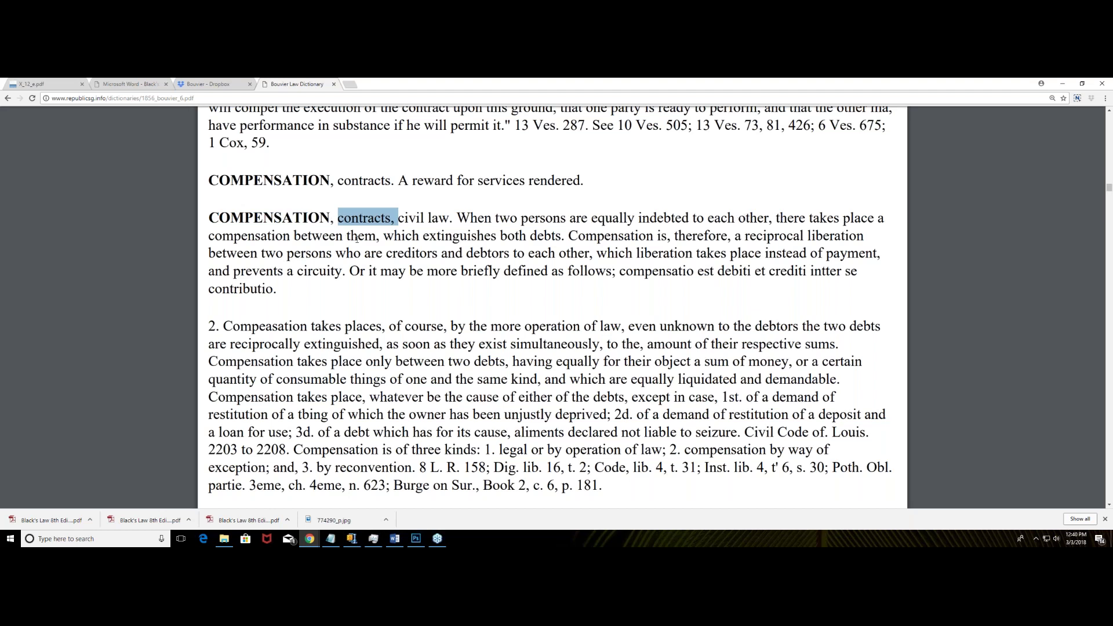
left_click_drag(384, 236, 553, 236)
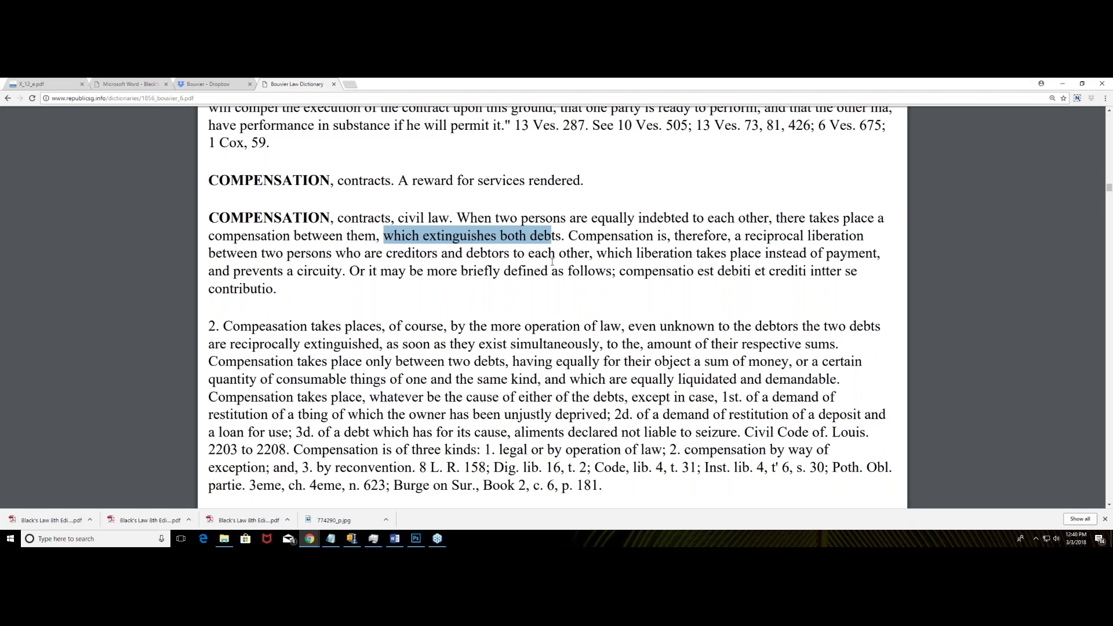
left_click_drag(591, 256, 388, 258)
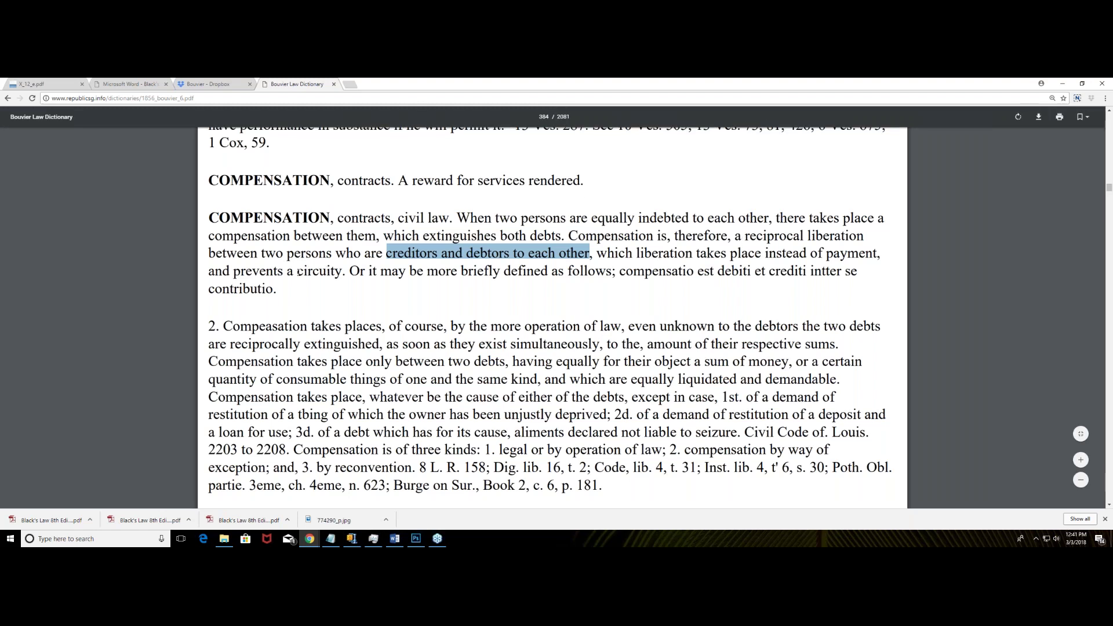
left_click_drag(294, 271, 331, 279)
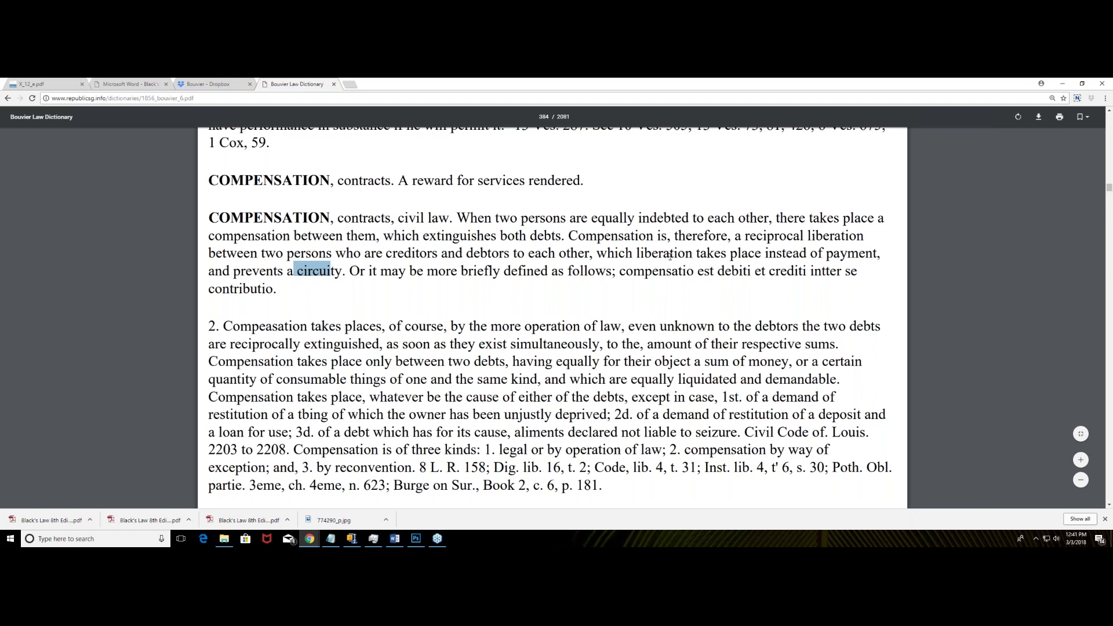
Read paragraph 2 of the civil-law entry, highlighting "by the more operation of law", "having equally for their object a sum of money" and "a demand of restitution".
scroll(670, 255, "down", 2)
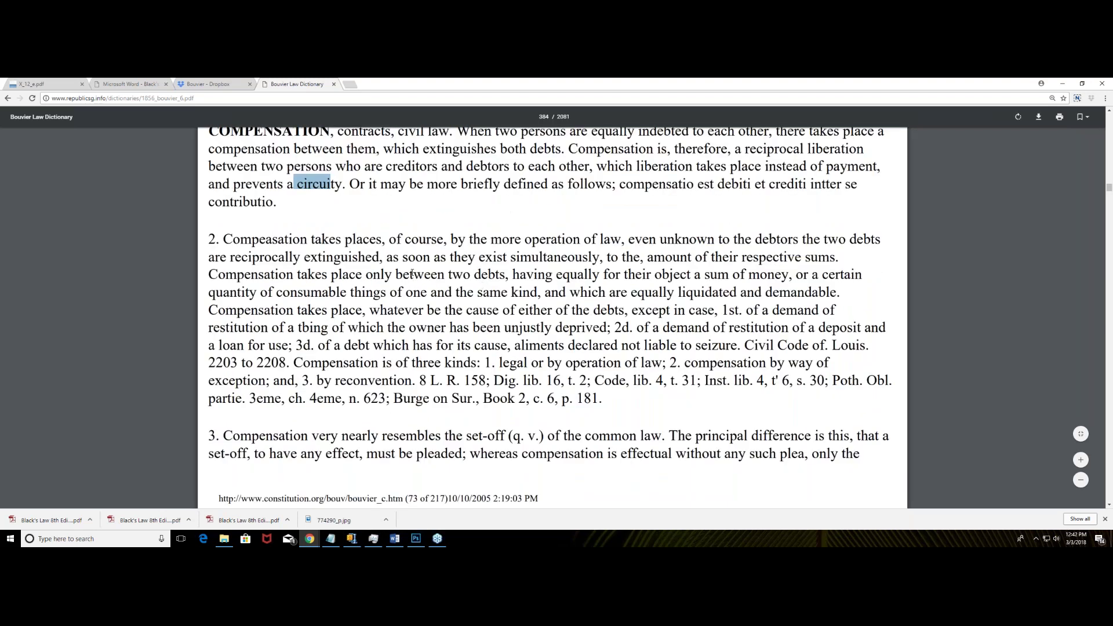
left_click_drag(451, 239, 615, 241)
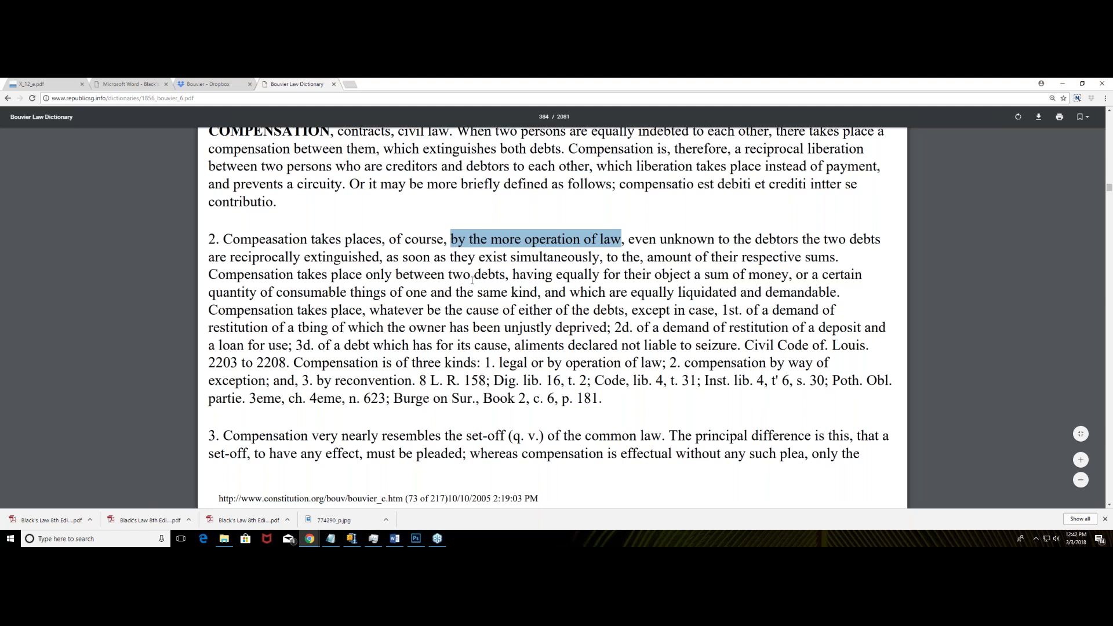
left_click_drag(513, 274, 790, 275)
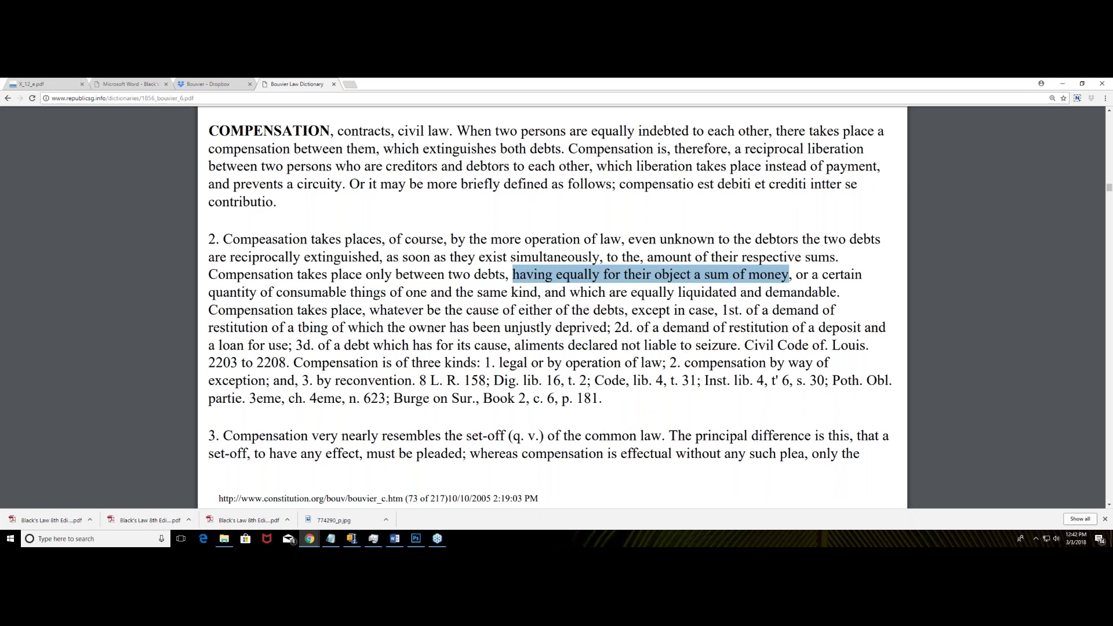
left_click_drag(638, 328, 865, 327)
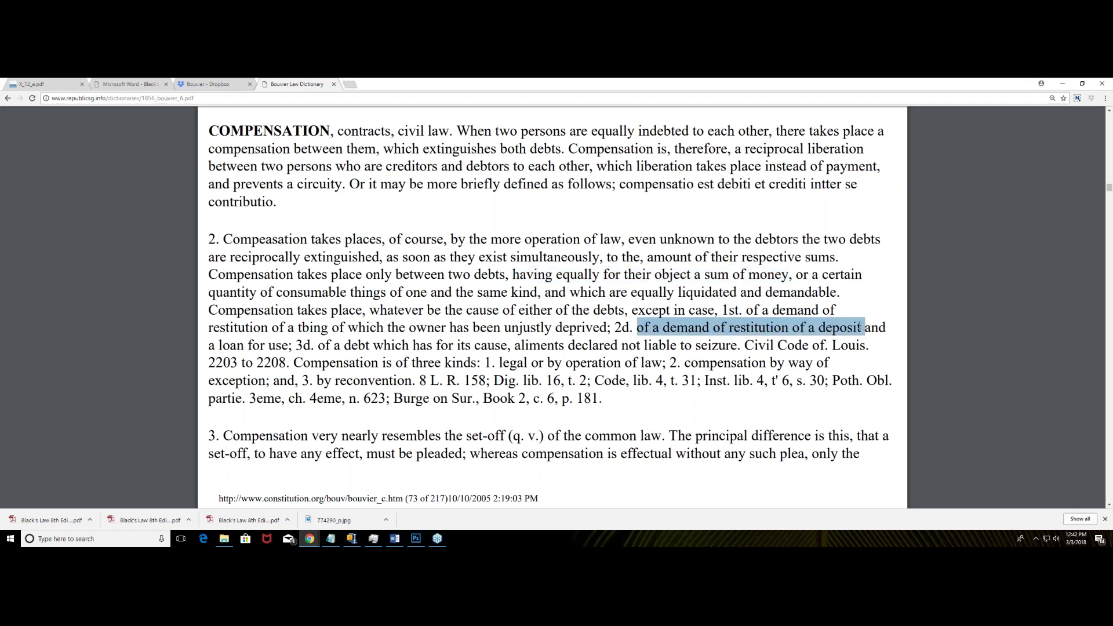
left_click(793, 328)
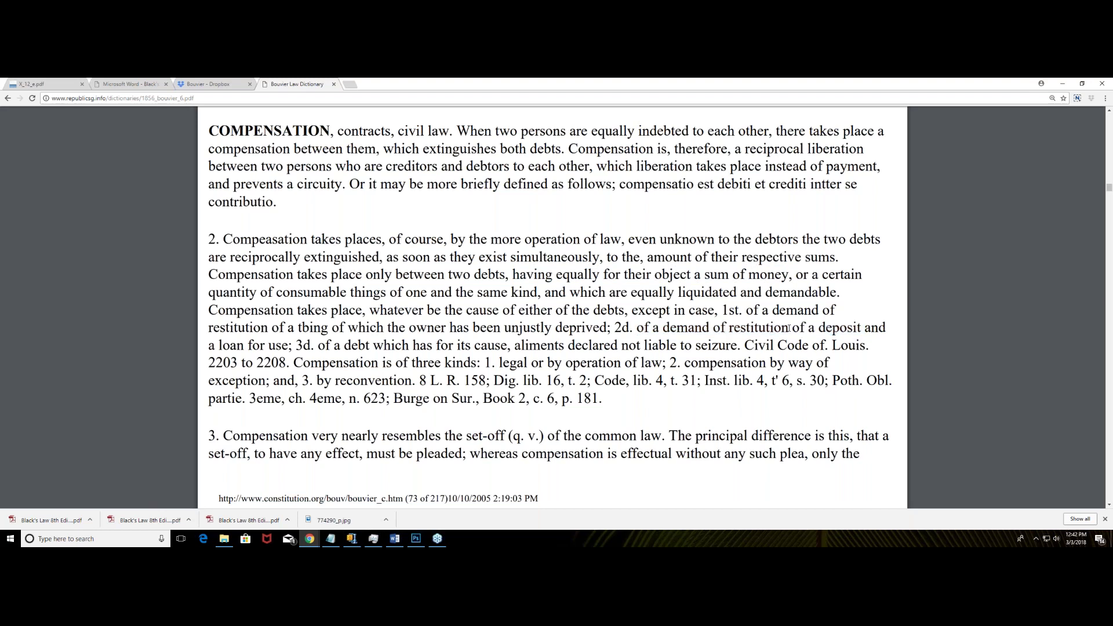
left_click_drag(789, 328, 655, 335)
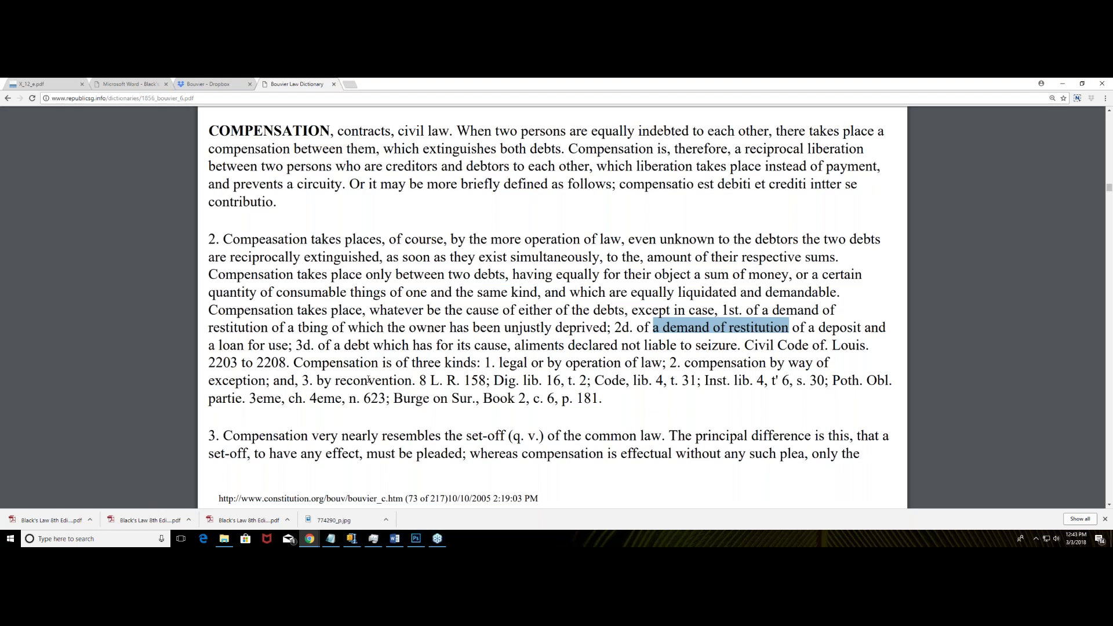
Read paragraph 3 on compensation and set-off, highlighting it through "balance is a debt" on the following page, and dismiss the Facebook notification.
scroll(369, 380, "down", 1)
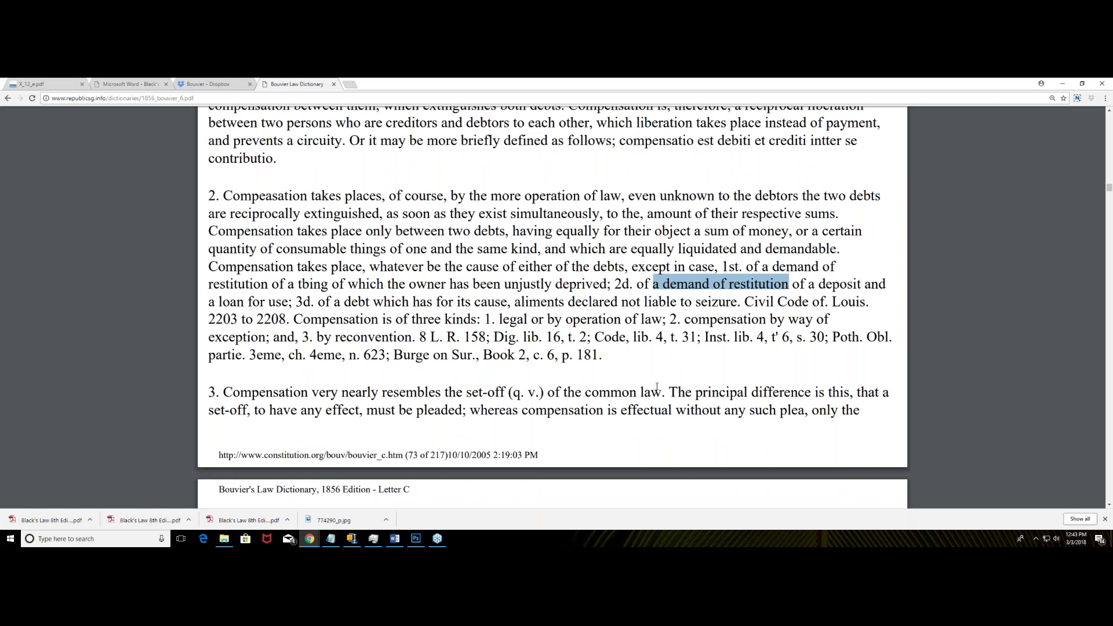
scroll(571, 355, "down", 2)
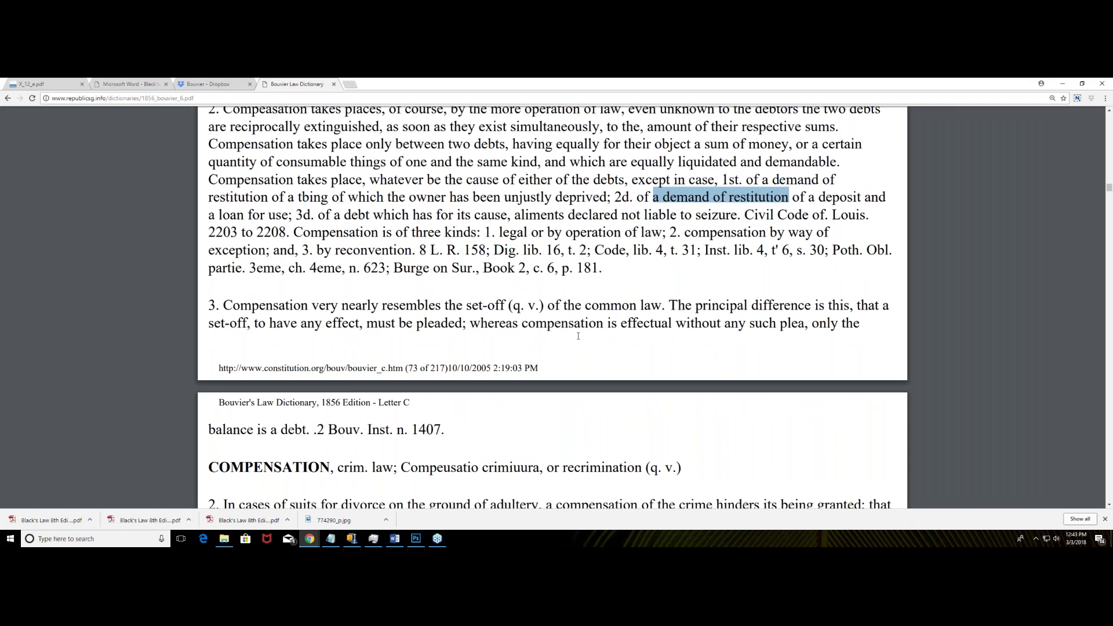
scroll(578, 337, "down", 3)
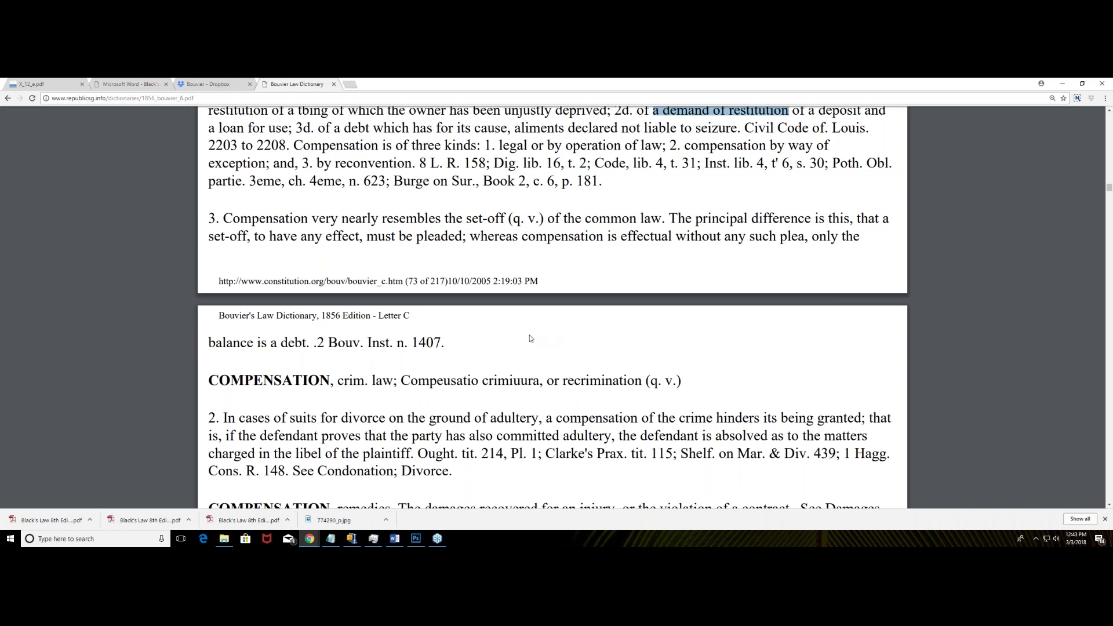
scroll(512, 329, "up", 3)
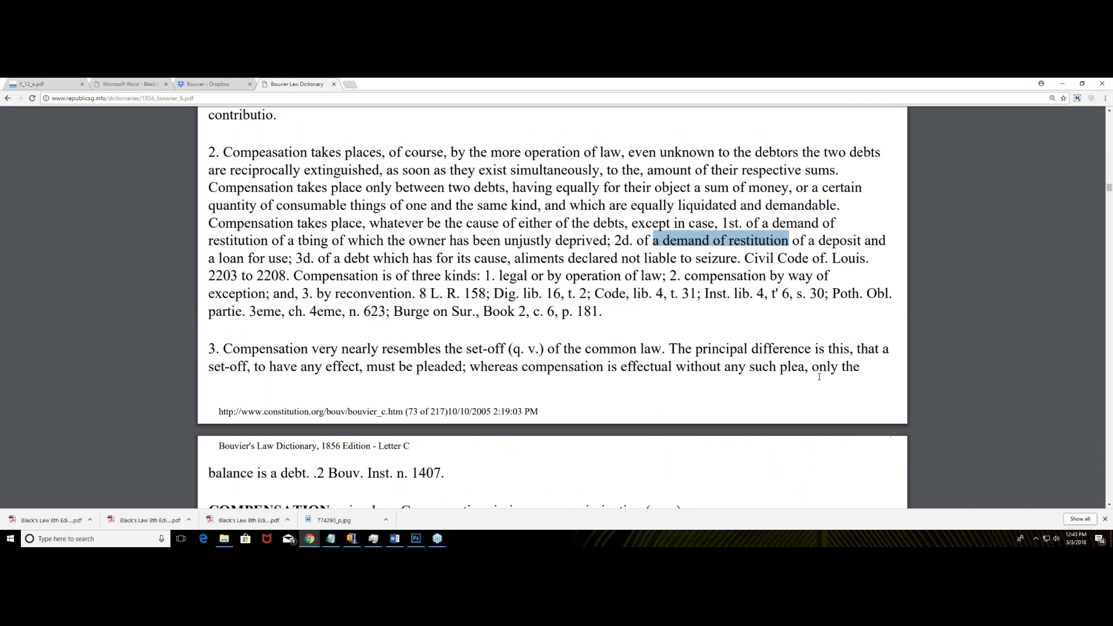
left_click_drag(440, 474, 147, 331)
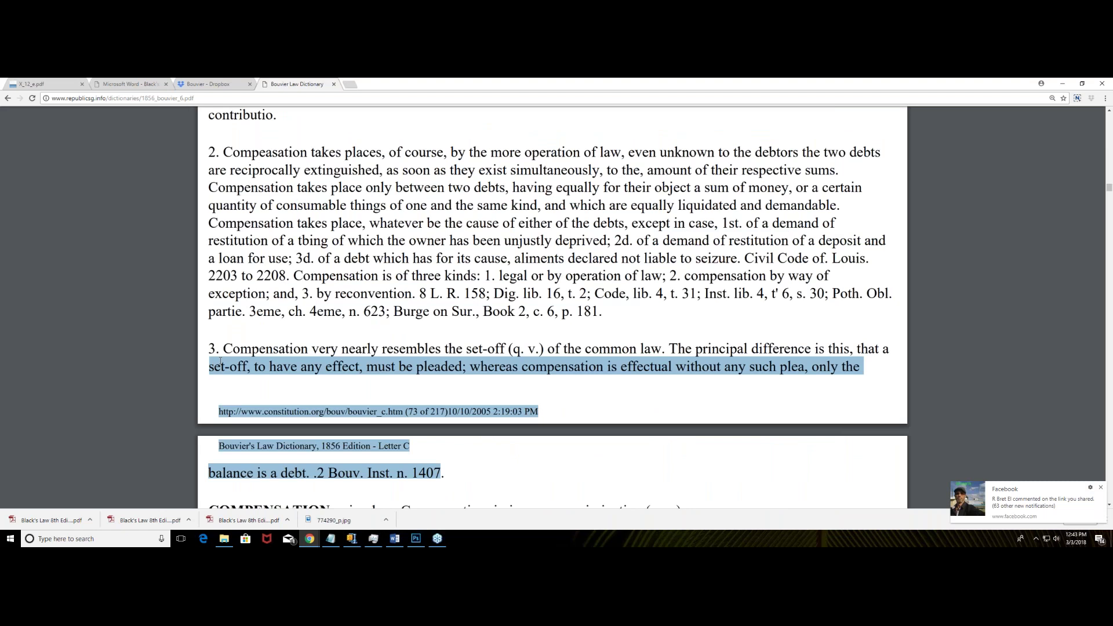
left_click(1101, 489)
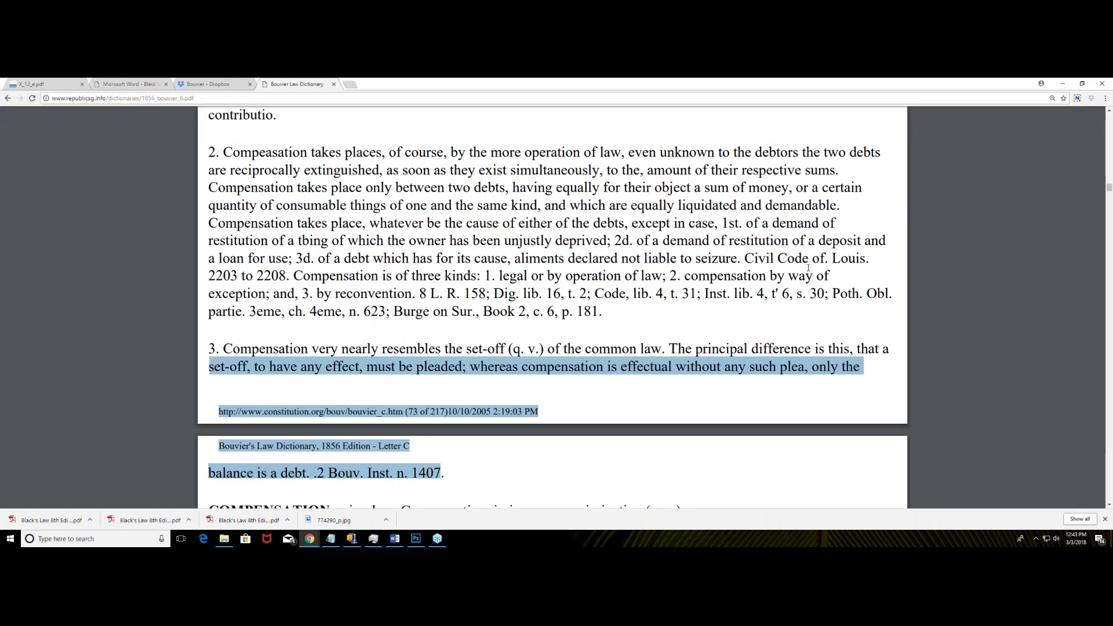
scroll(779, 271, "up", 3)
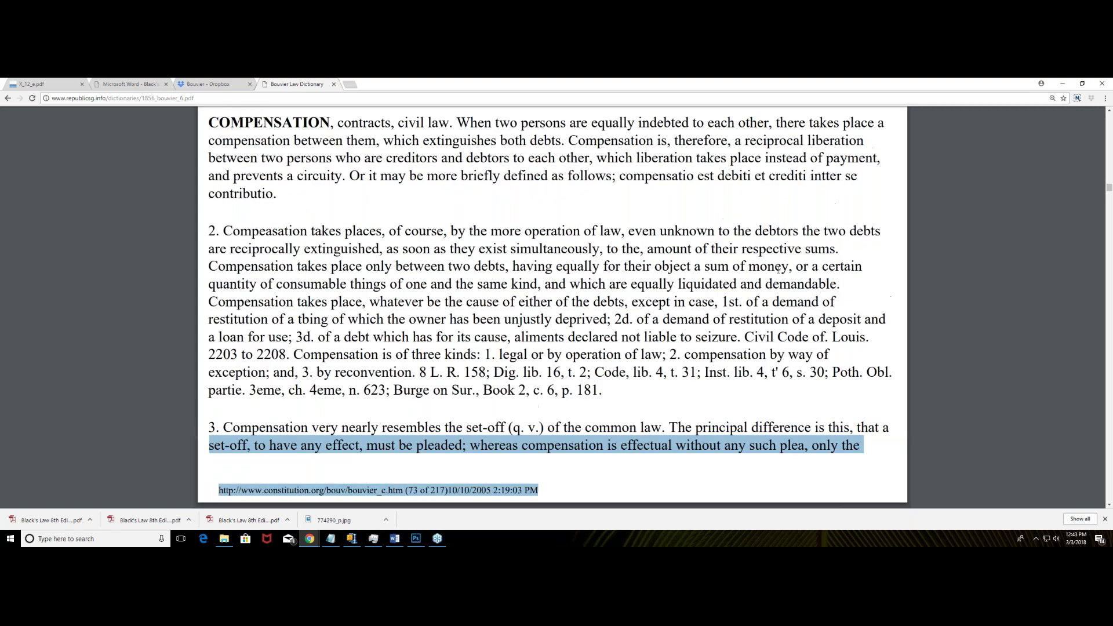
scroll(870, 203, "down", 2)
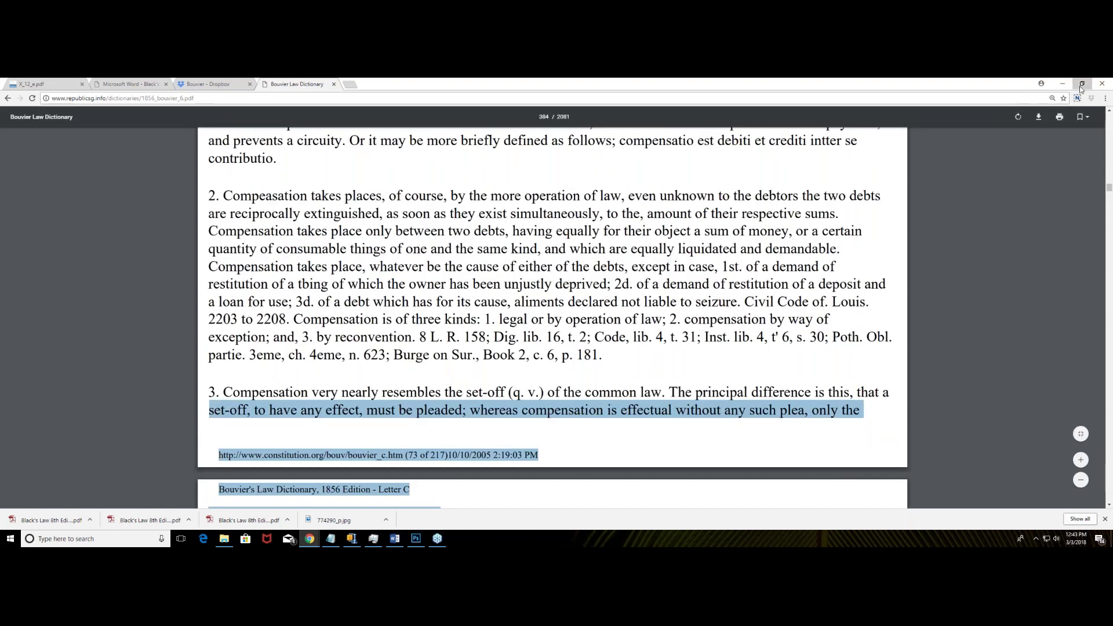
Restore the dictionary browser window to a smaller size and place the § 3-302 Holder in Due Course window beside it.
left_click(1082, 85)
left_click(566, 103)
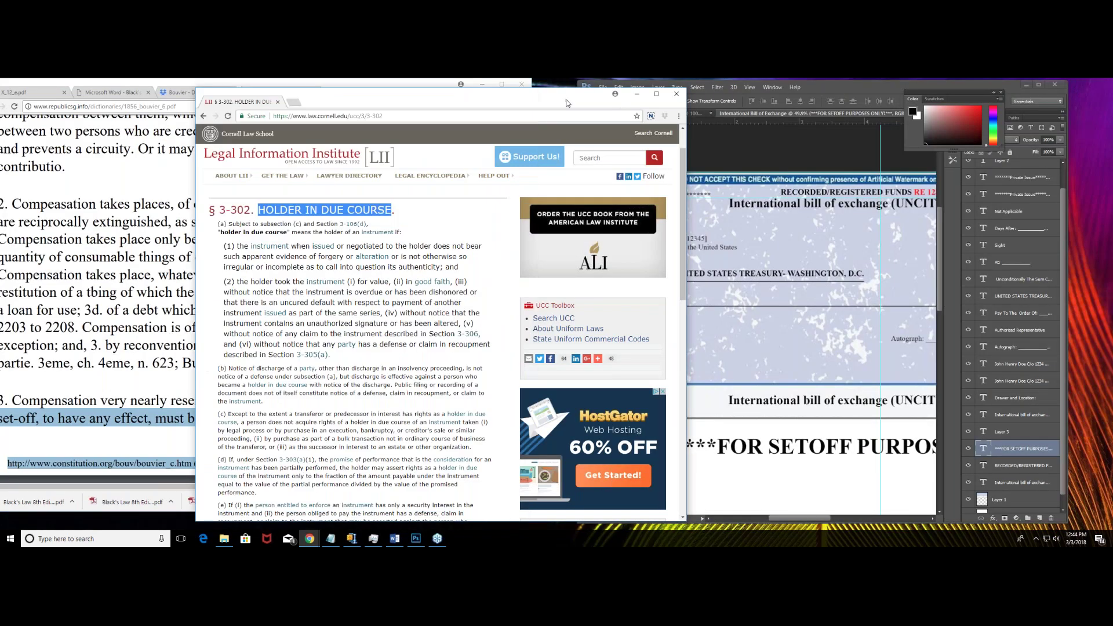
left_click_drag(552, 102, 894, 90)
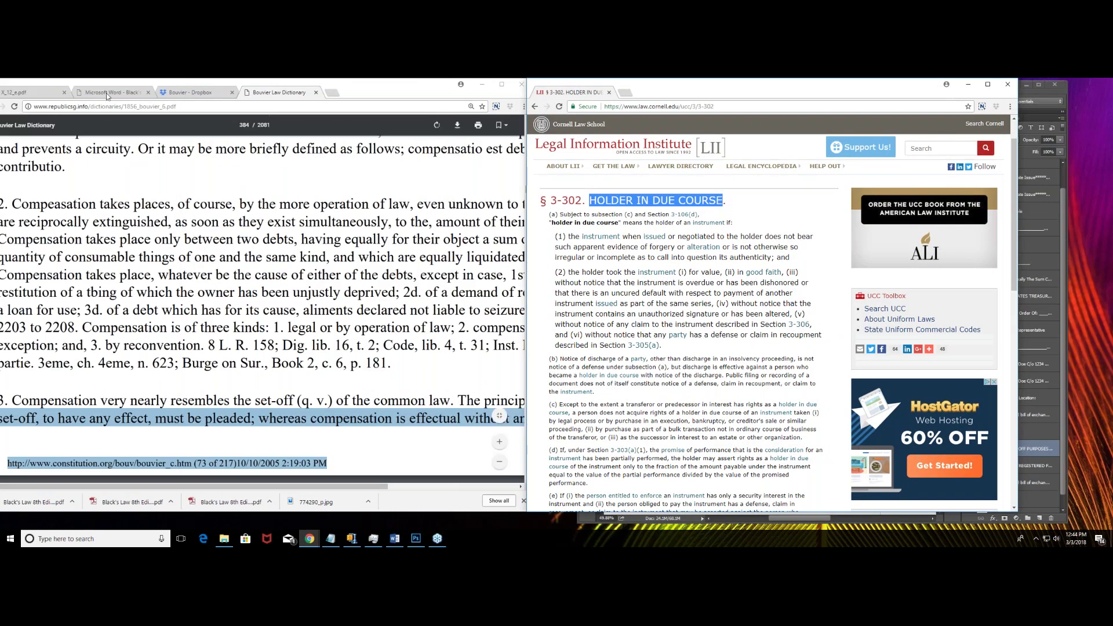
Show Article 29 of X_12_e.pdf beside § 3-302 and examine the "Protected holder" definition, highlighting its text and clearing the highlight.
left_click(14, 92)
scroll(262, 242, "up", 2)
scroll(262, 242, "down", 4)
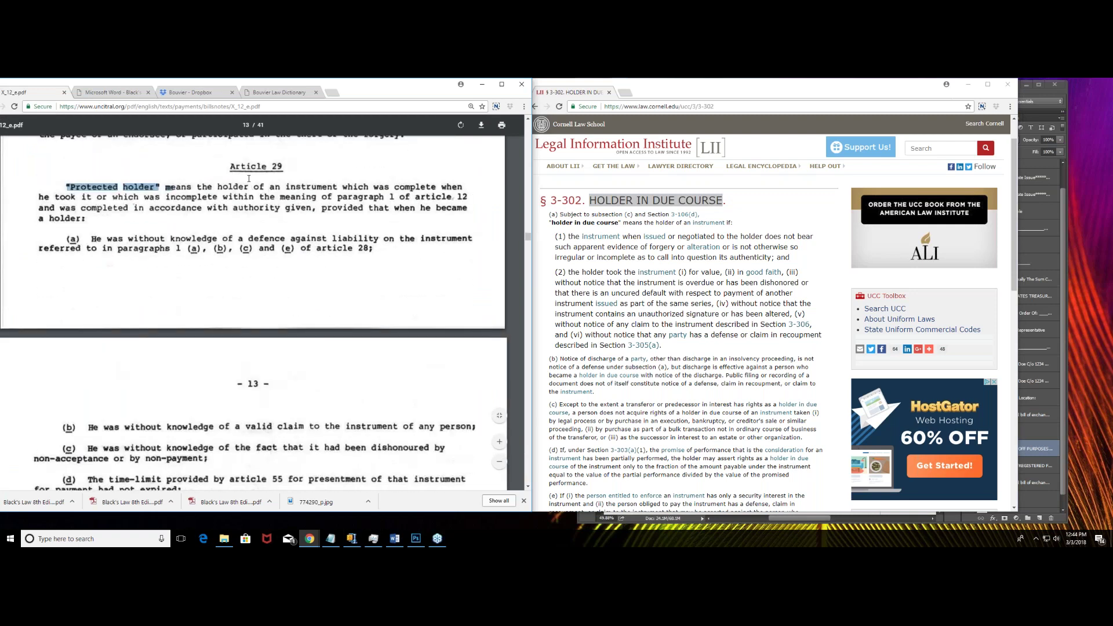
left_click_drag(223, 171, 288, 249)
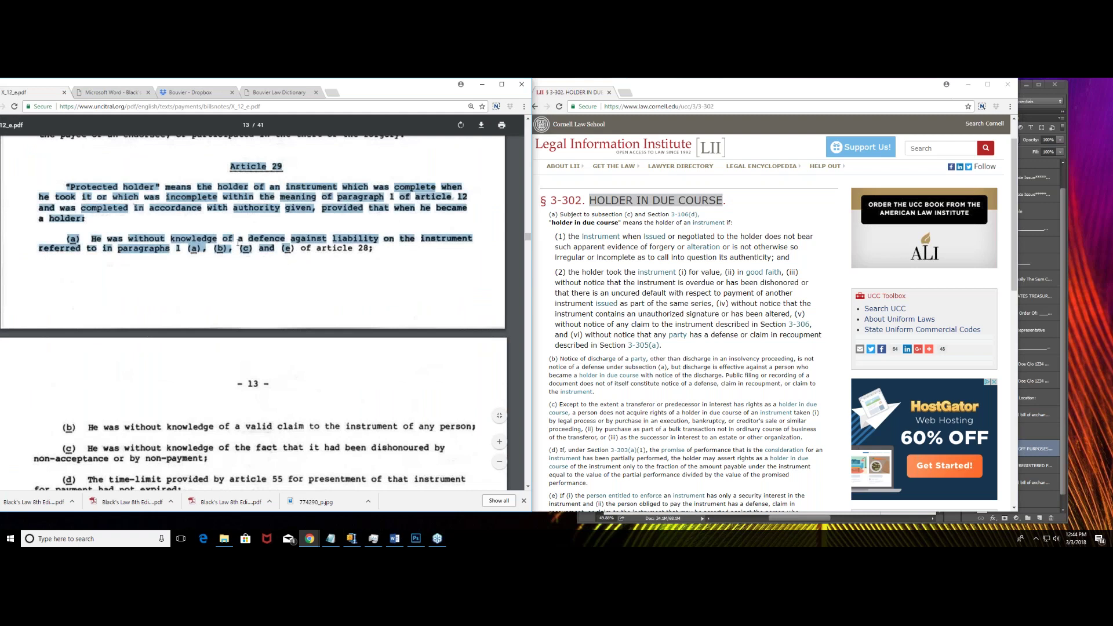
left_click(132, 161)
left_click_drag(221, 171, 215, 458)
left_click(215, 458)
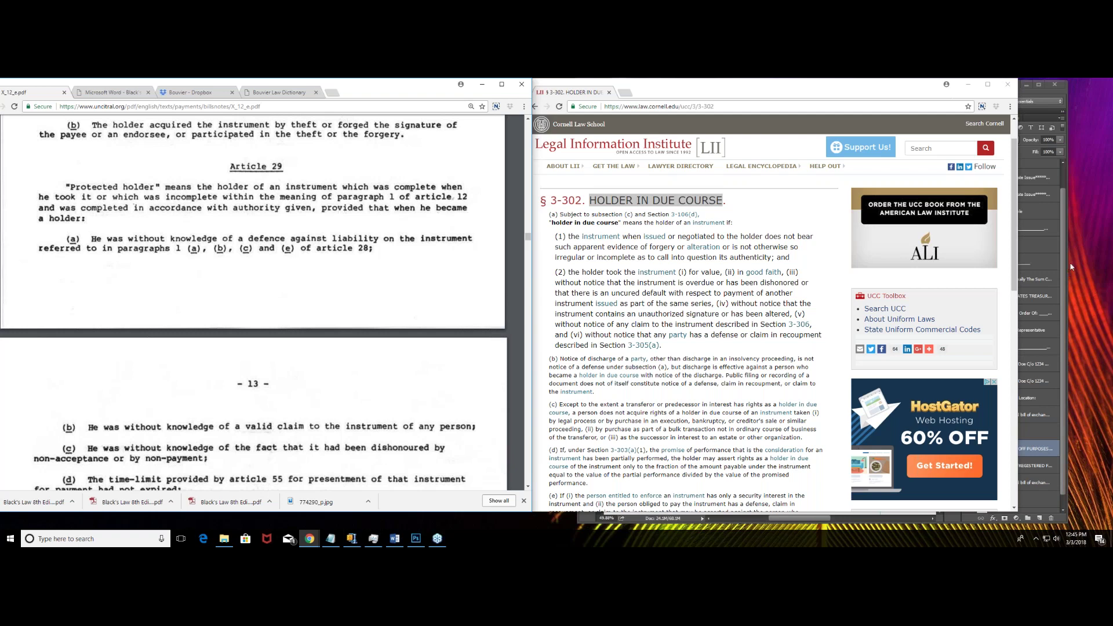
Switch to Photoshop and maximize its window showing the International Bill of Exchange document.
left_click(1045, 241)
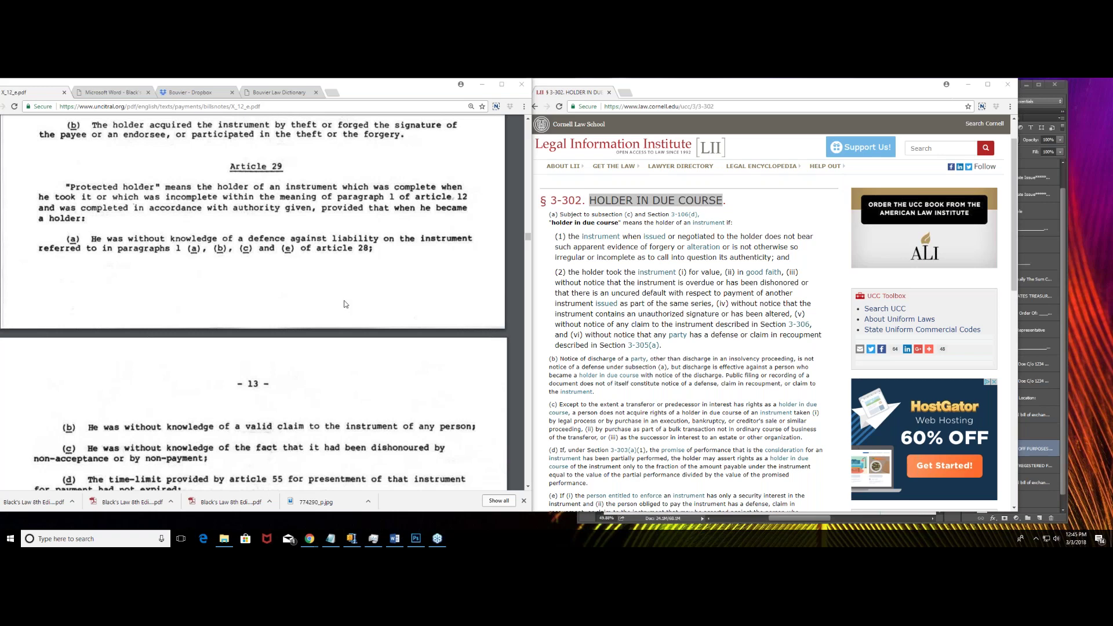
scroll(346, 304, "up", 15)
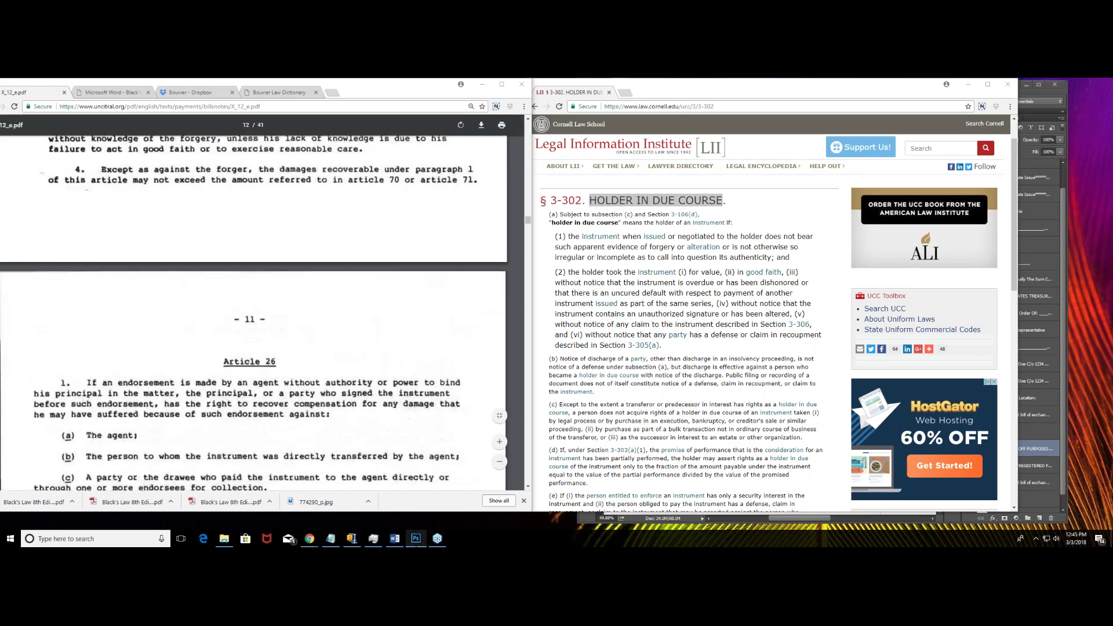
left_click(416, 539)
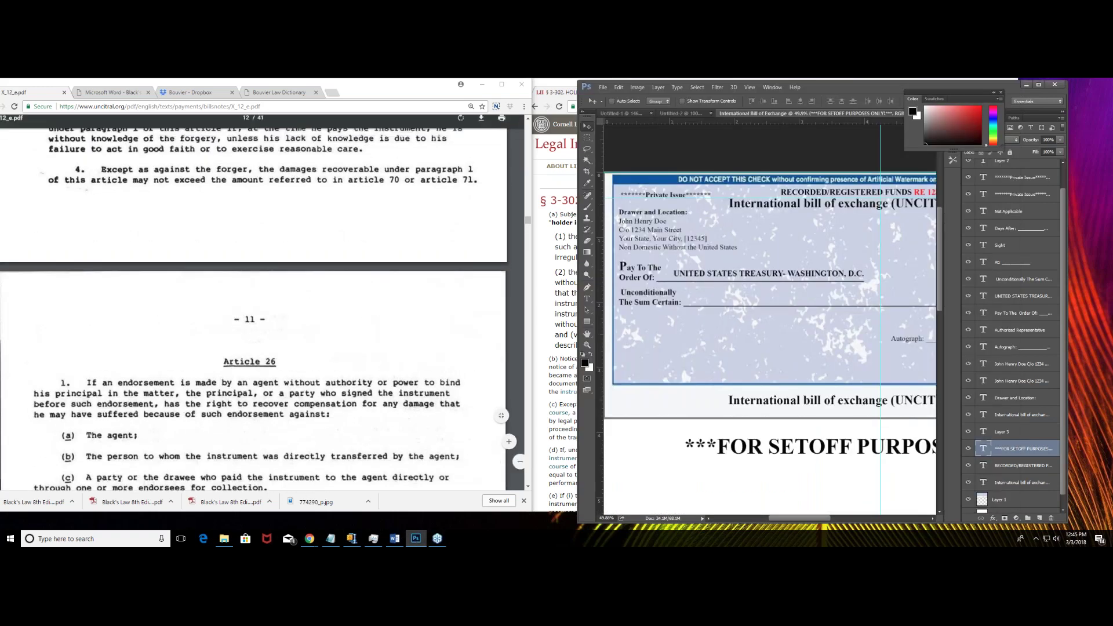
left_click(1039, 85)
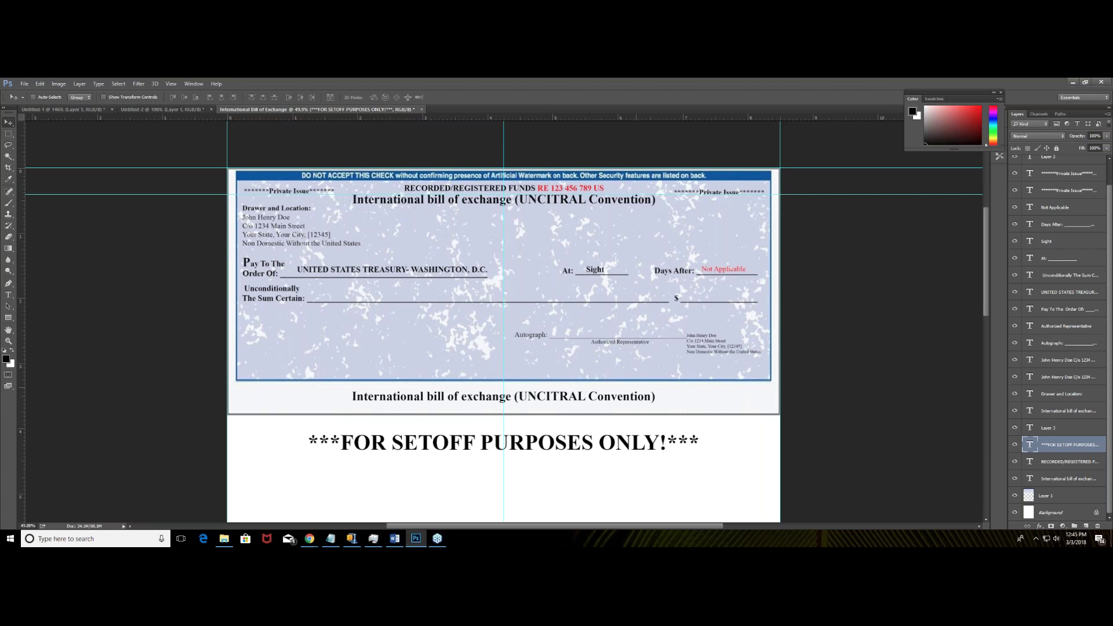
Add the lines "ALSO TERMED" and "COMPENSATION" beneath "***FOR SETOFF PURPOSES ONLY!***" in the same text layer.
key("t")
left_click(8, 294)
left_click(688, 443)
key("End")
key("Return")
key("Return")
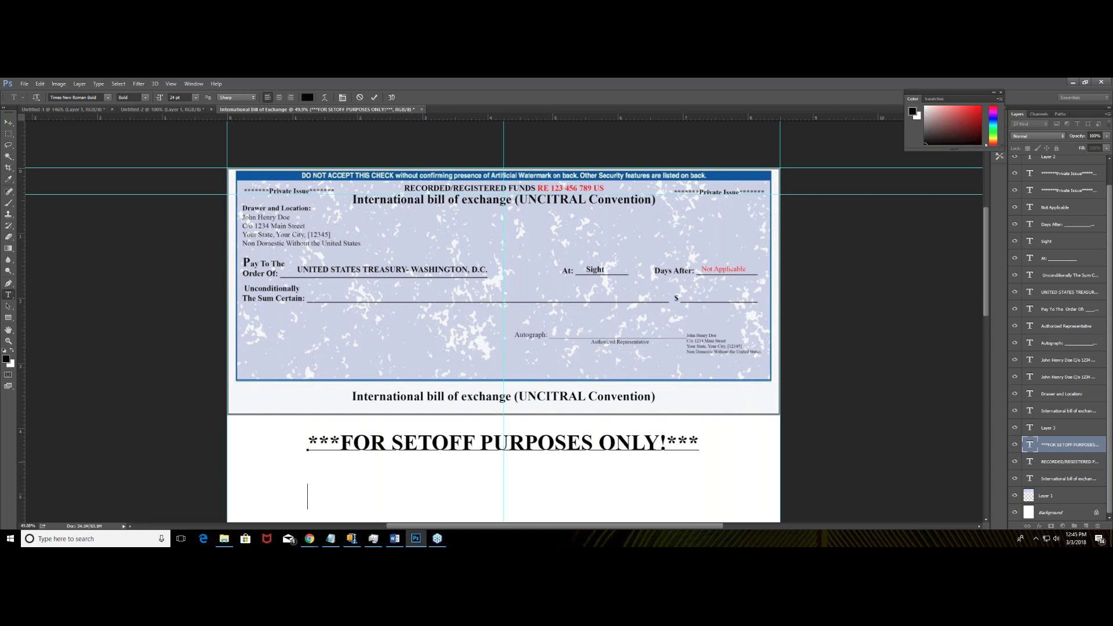
key("BackSpace")
type("ALSO TERMED")
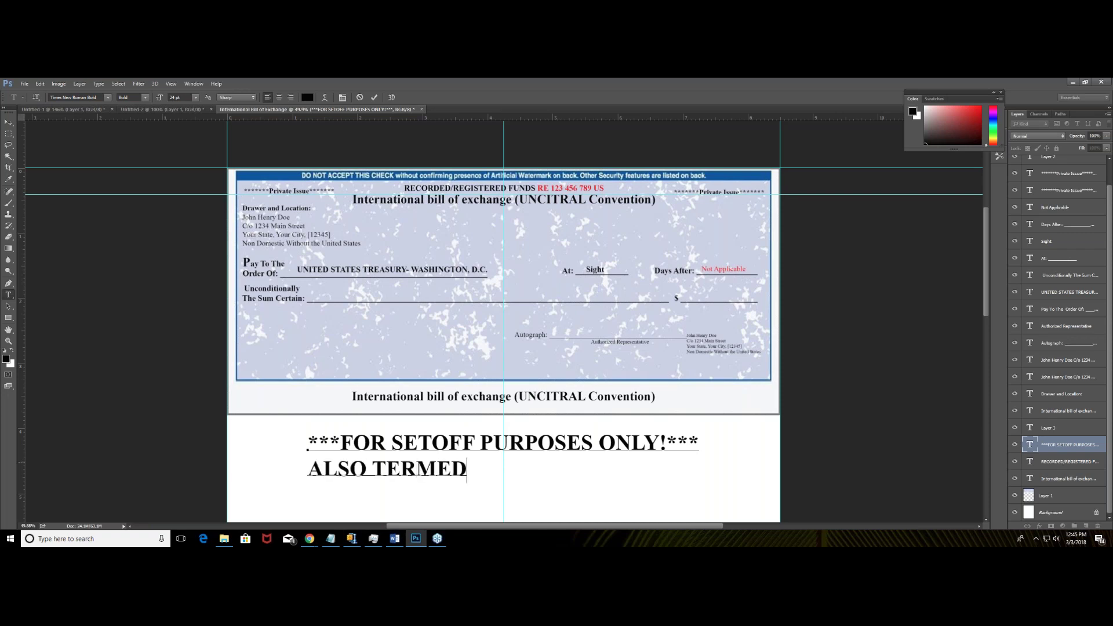
key("Return")
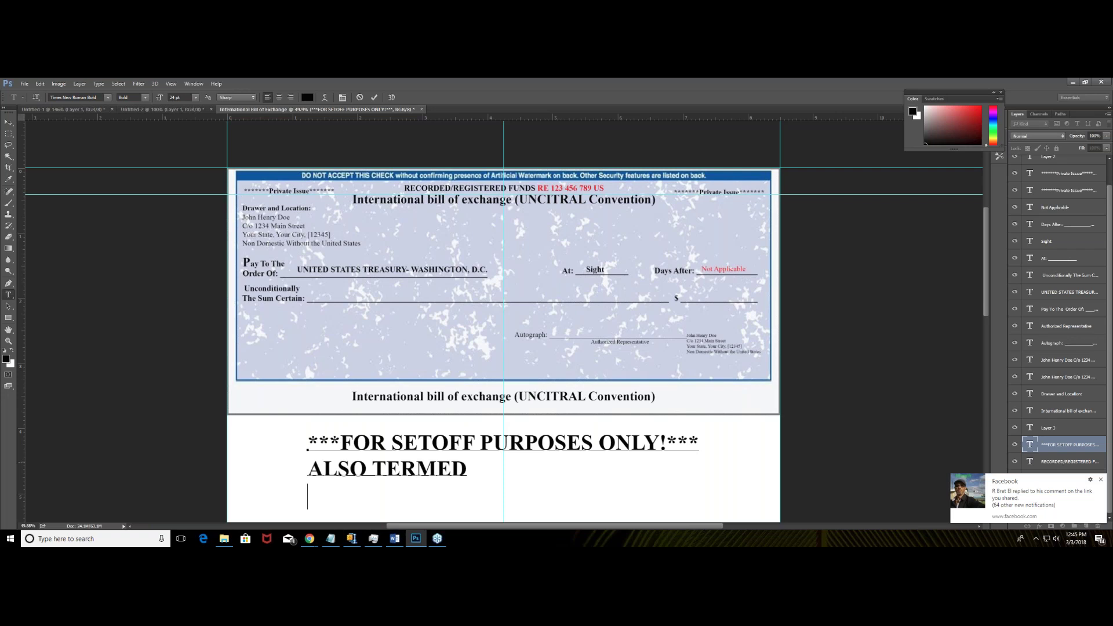
type("COMPE")
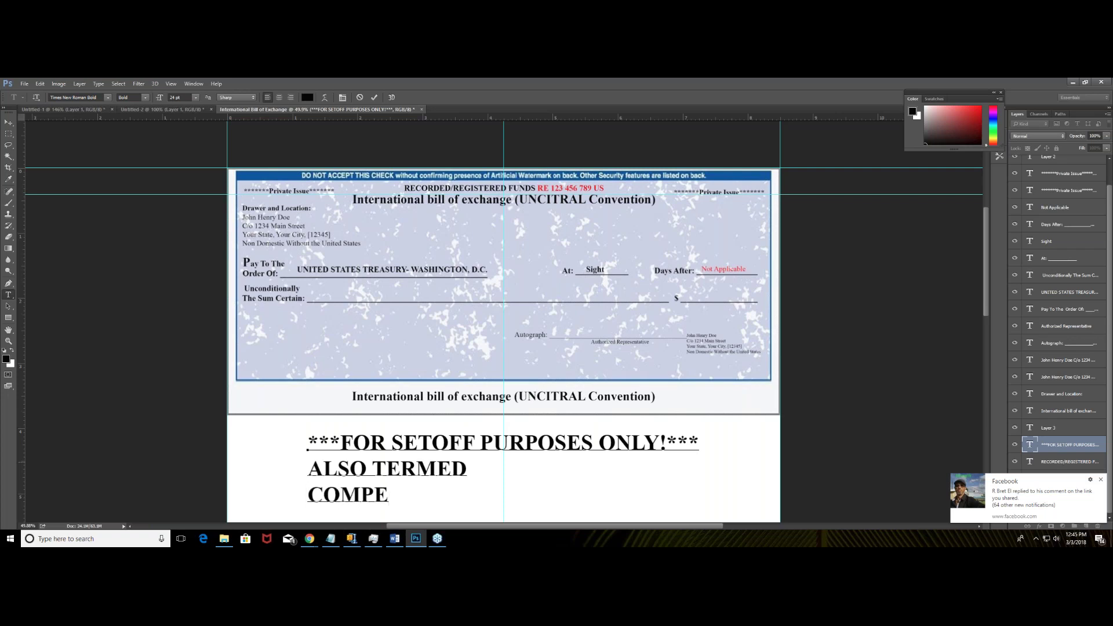
type("NSATION")
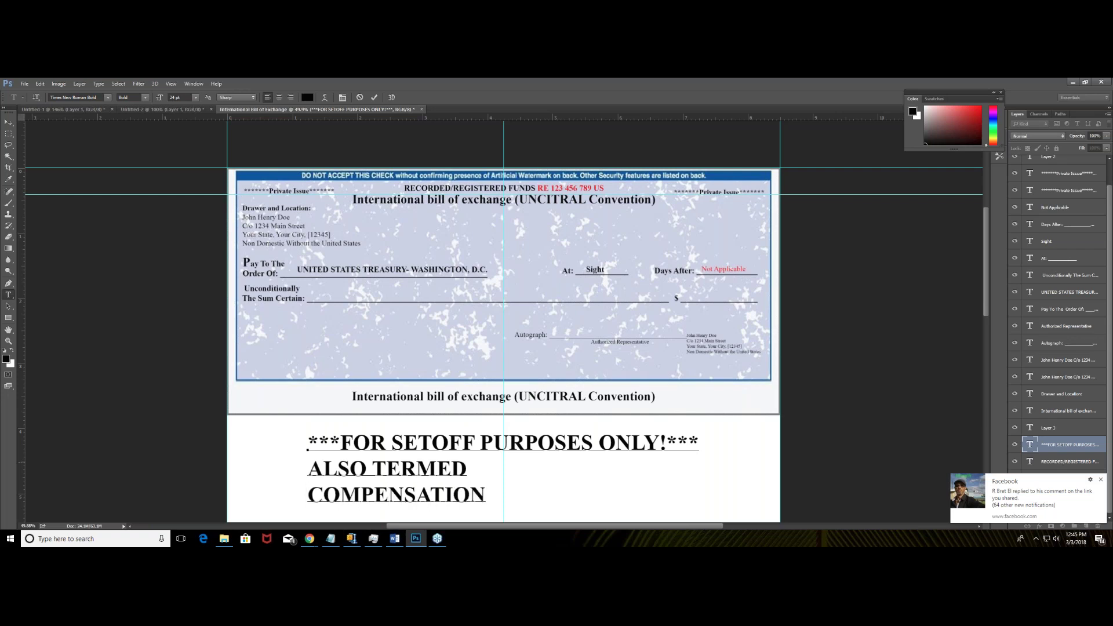
Center-align the "ALSO TERMED" and "COMPENSATION" lines and shift the text block toward the middle of the page.
left_click_drag(484, 493, 308, 468)
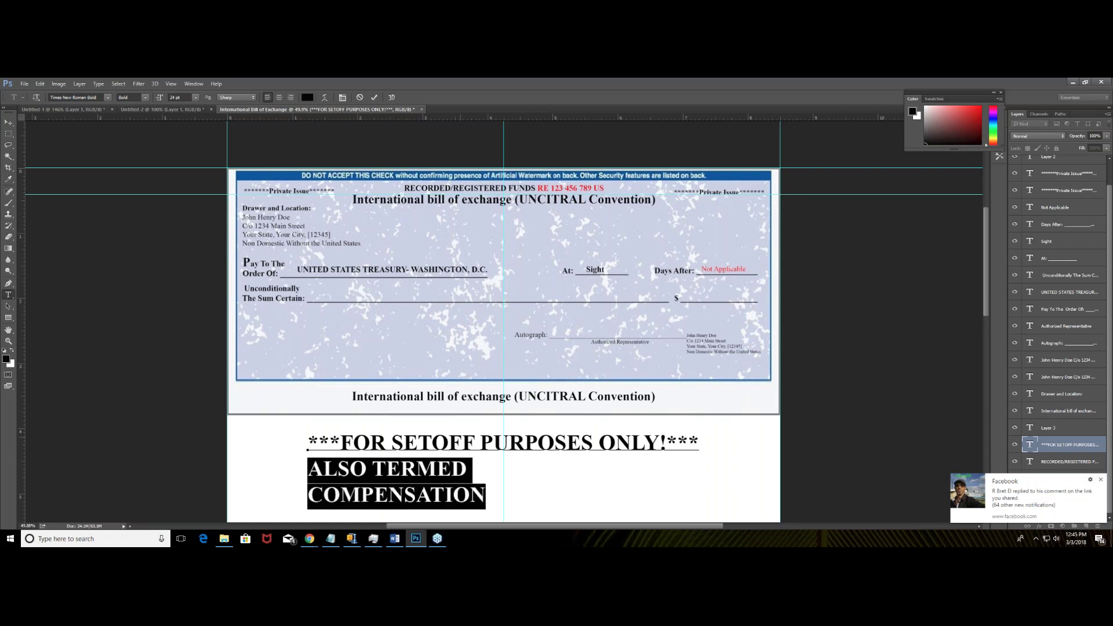
left_click(280, 98)
left_click(8, 122)
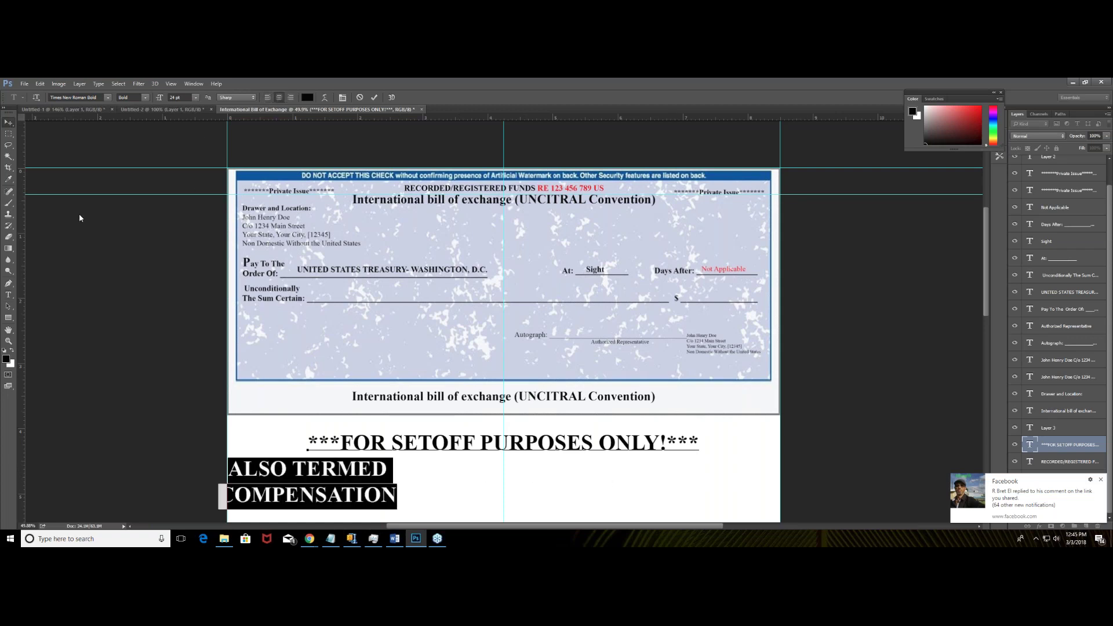
left_click_drag(320, 496, 413, 474)
Center-align all three lines of the setoff text and reposition the block on the vertical center guide just beneath the bill.
left_click(9, 295)
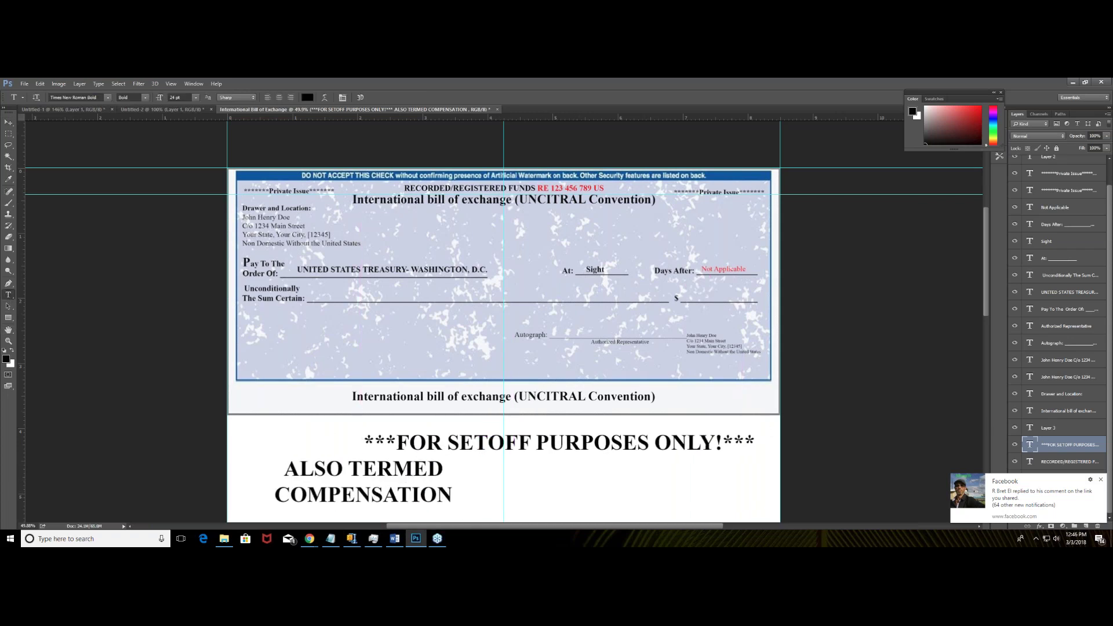
left_click(441, 495)
key("ctrl+a")
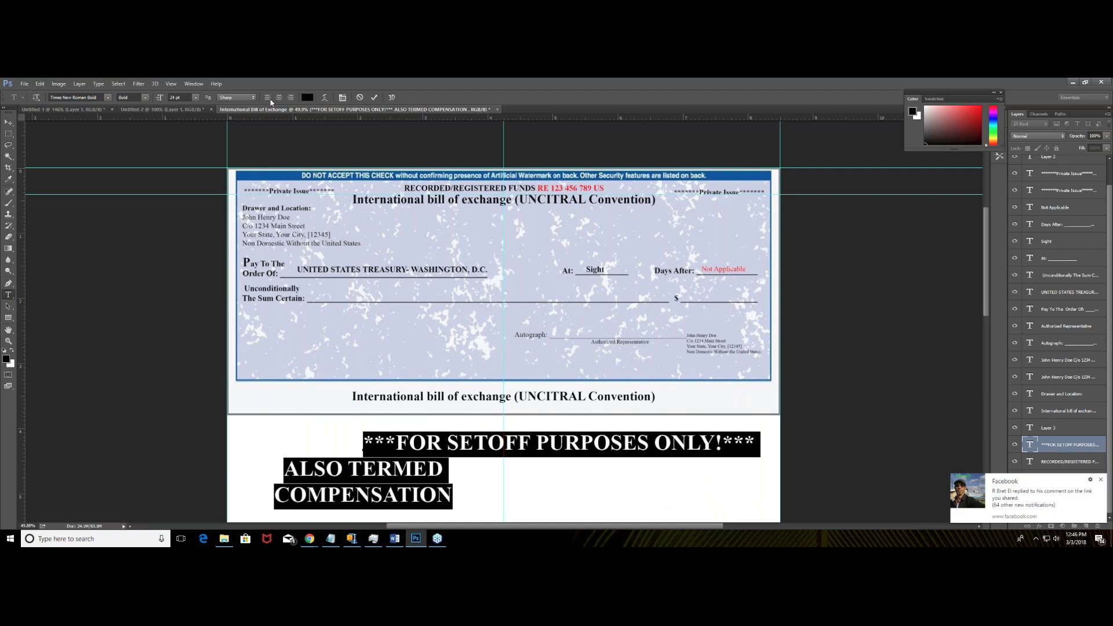
left_click(280, 98)
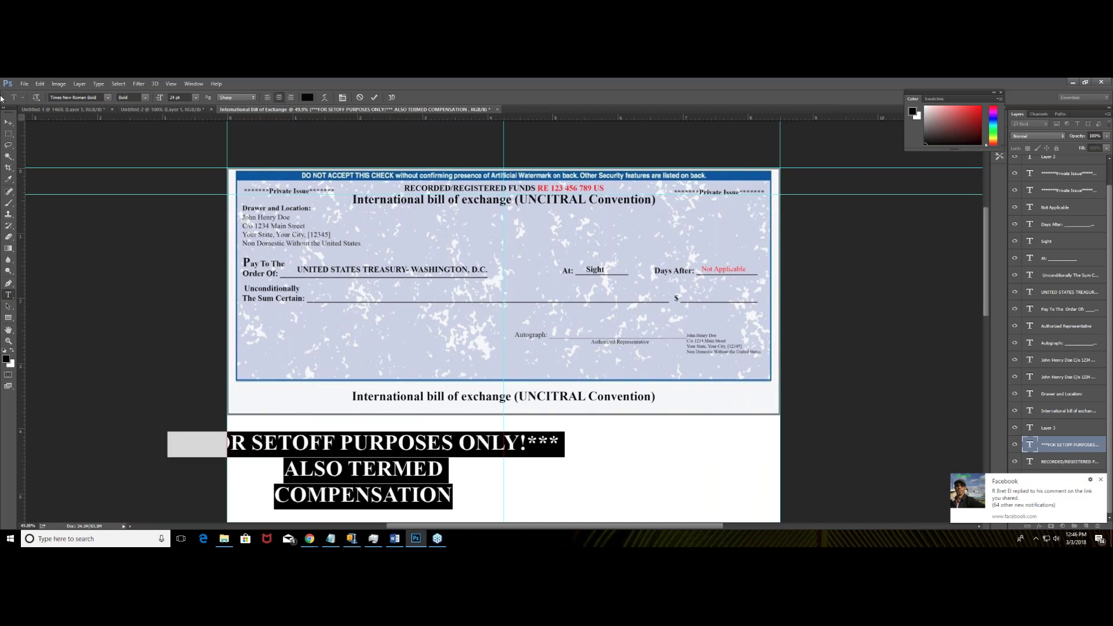
left_click_drag(1, 99, 10, 140)
left_click(10, 137)
left_click_drag(378, 496, 513, 483)
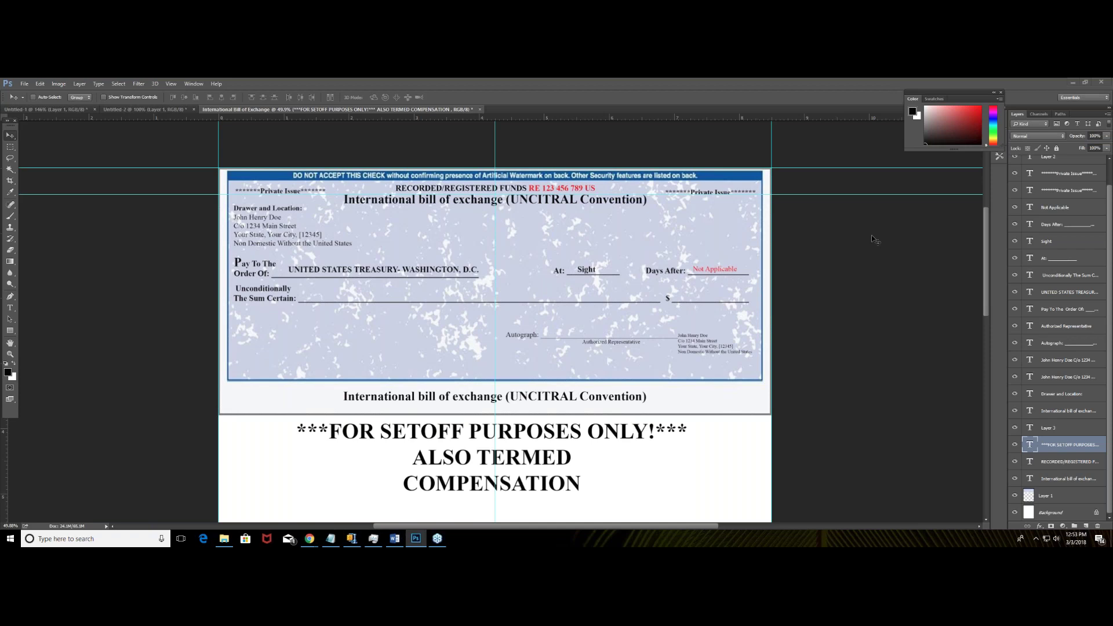
Restore the Photoshop window to a smaller size beside X_12_e.pdf and zoom out to view the bill with its setoff text.
left_click(1085, 82)
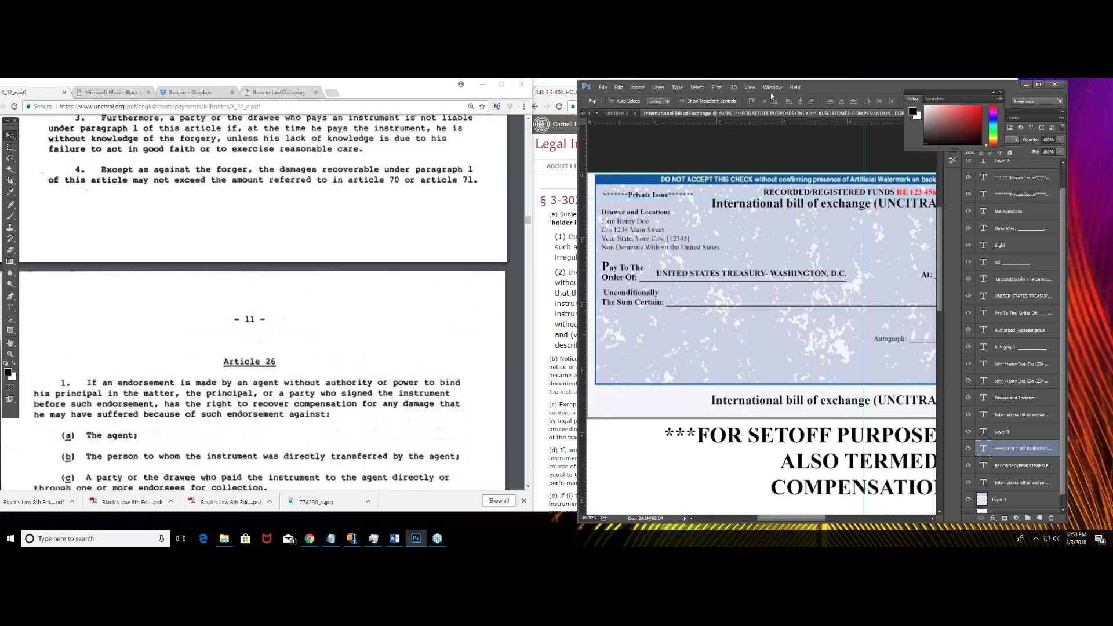
left_click_drag(799, 87, 770, 85)
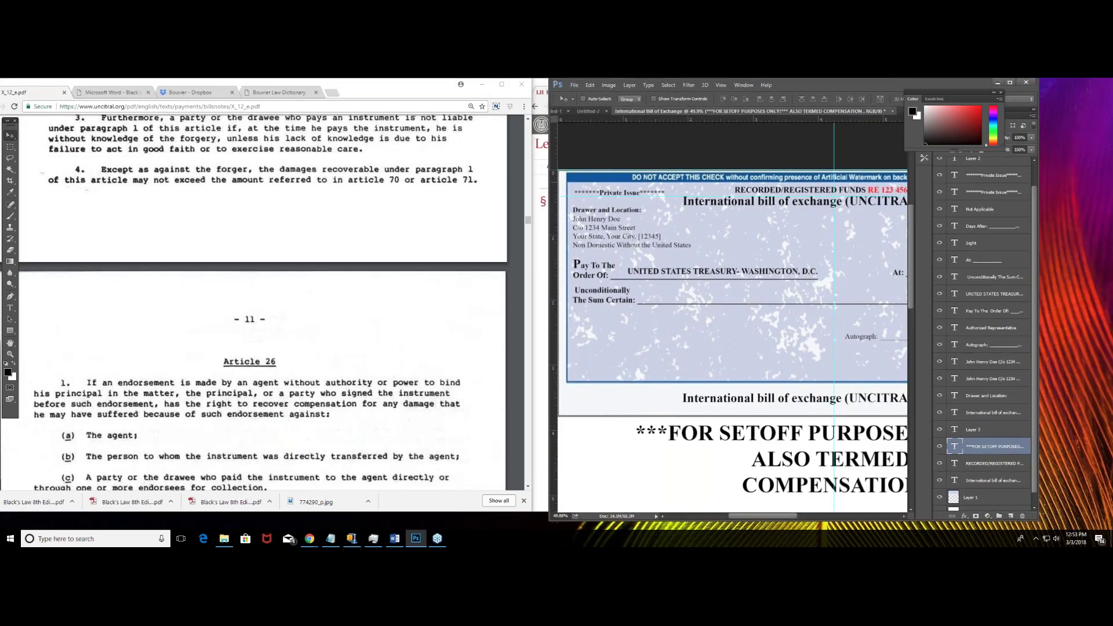
scroll(713, 228, "up", 1)
scroll(713, 228, "down", 3)
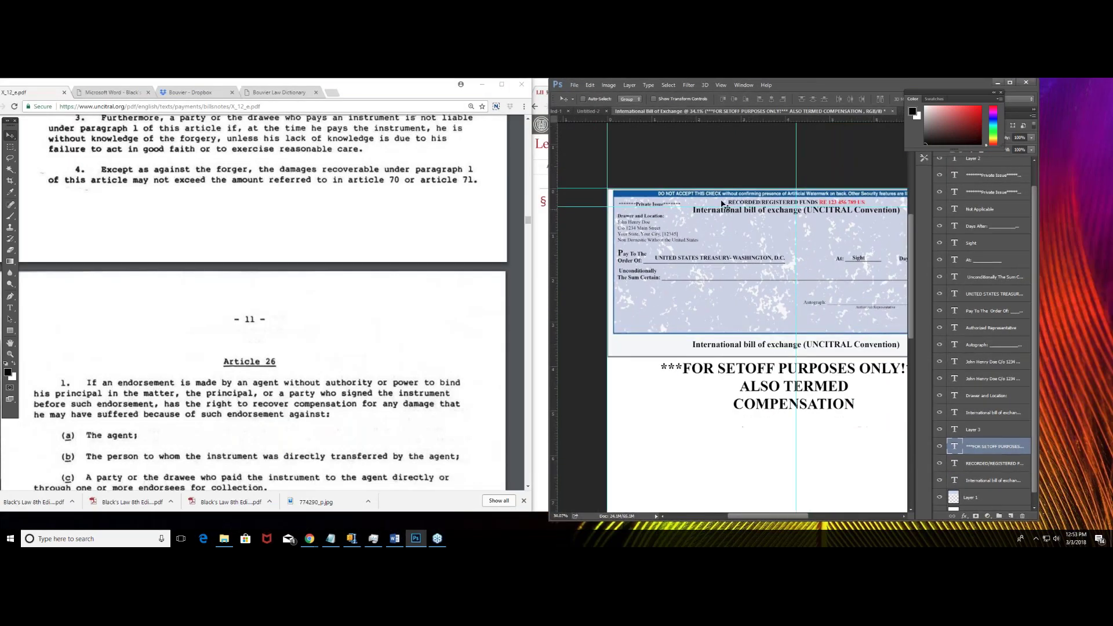
left_click_drag(792, 517, 803, 520)
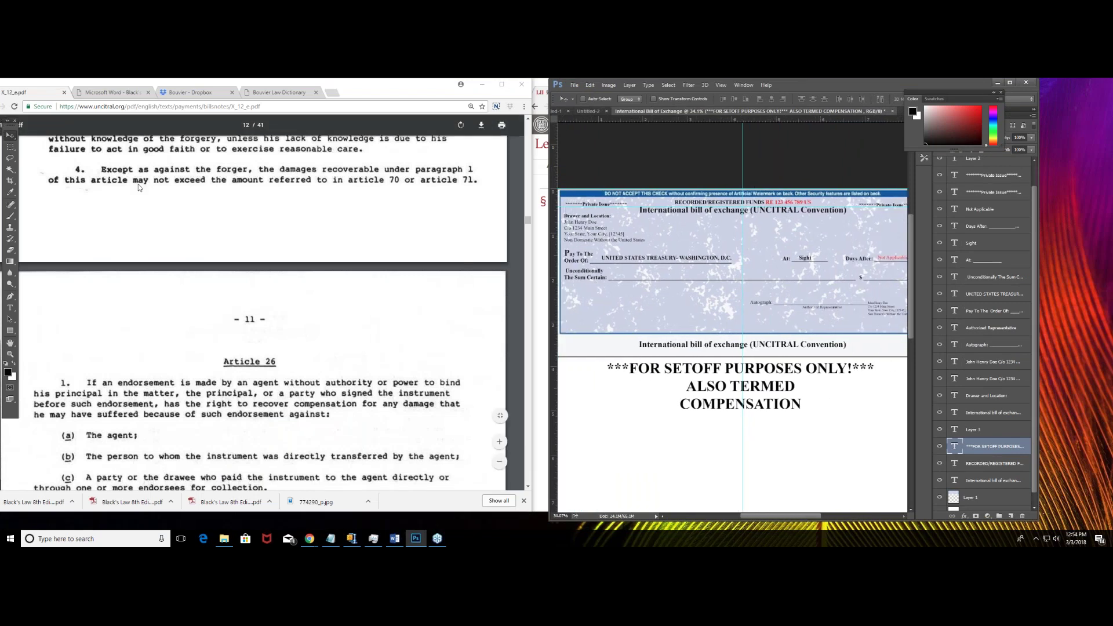
left_click(304, 183)
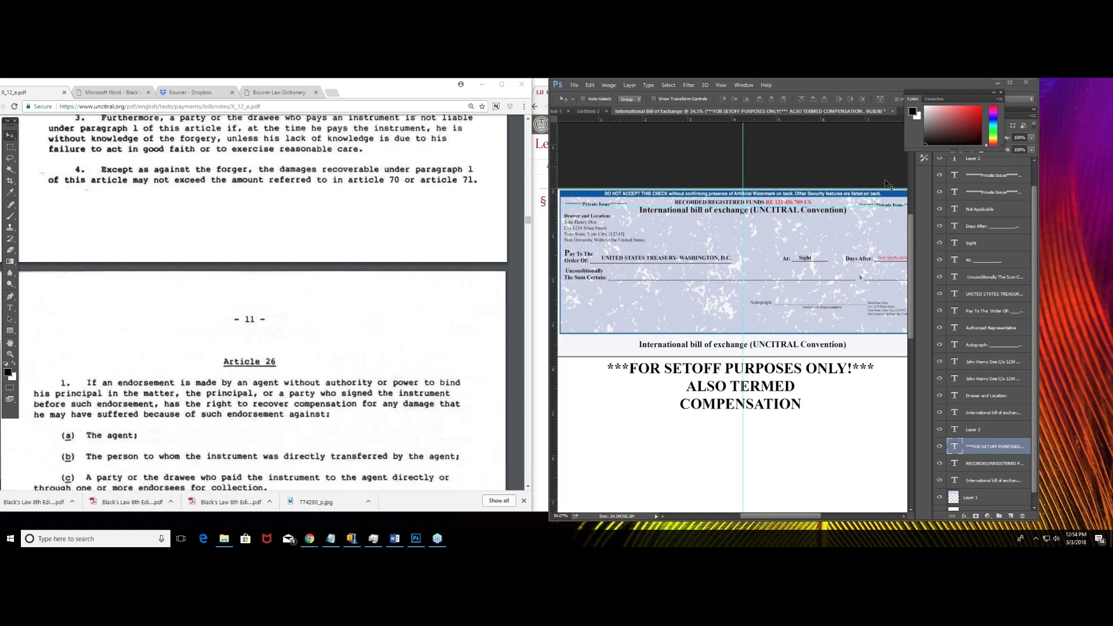
Maximize Photoshop and enlarge the document view to inspect the bill, the setoff wording and the blank area below it.
double_click(885, 90)
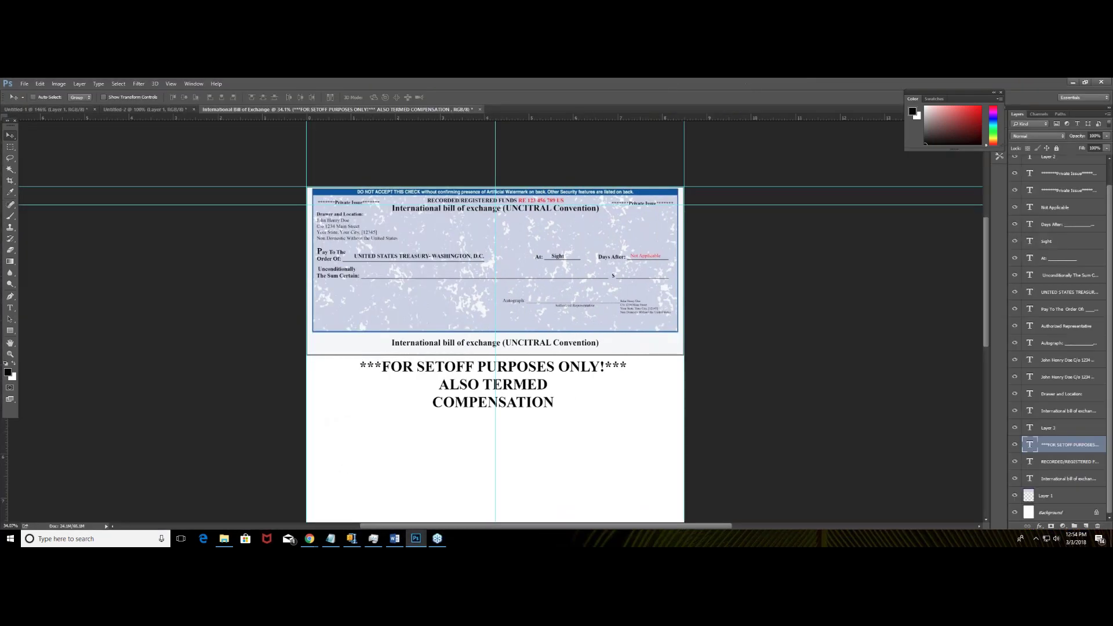
scroll(756, 287, "up", 3)
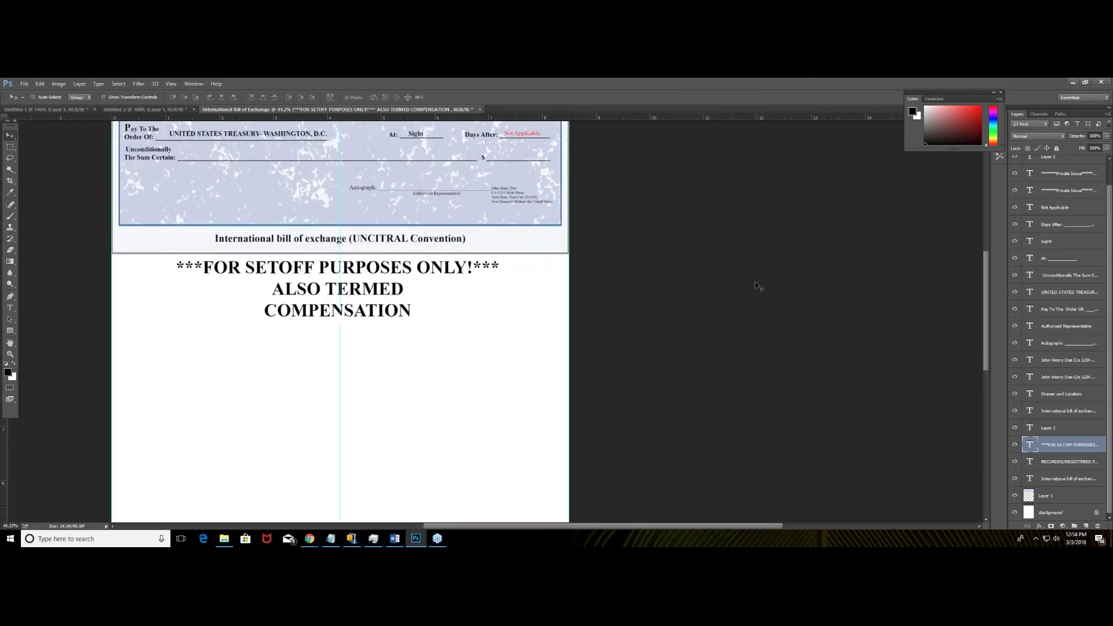
left_click_drag(647, 527, 561, 527)
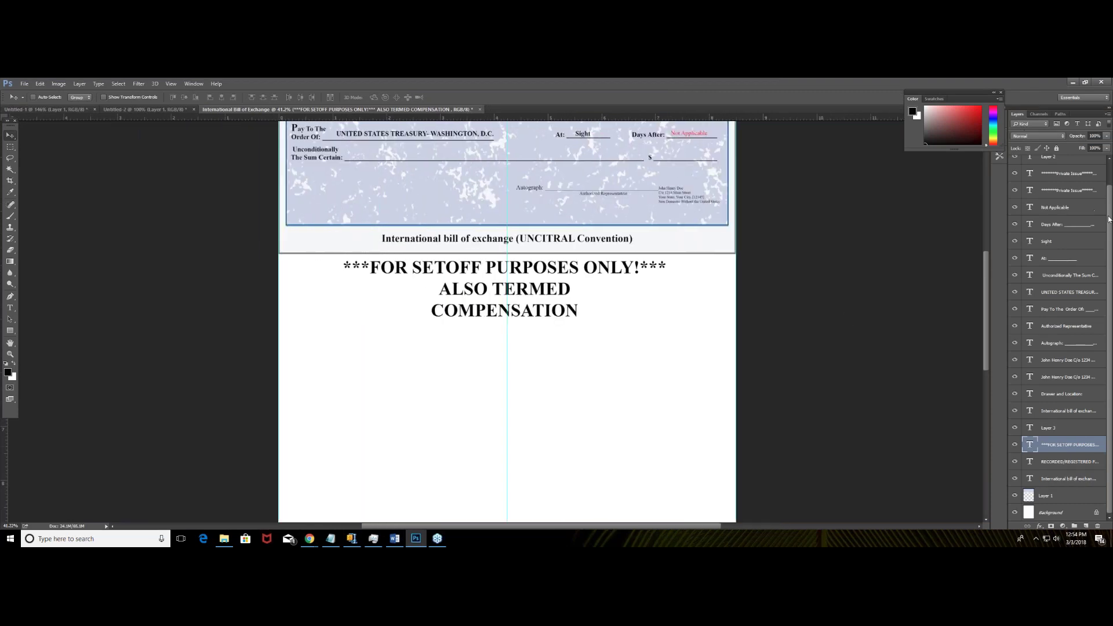
scroll(1110, 174, "up", 1)
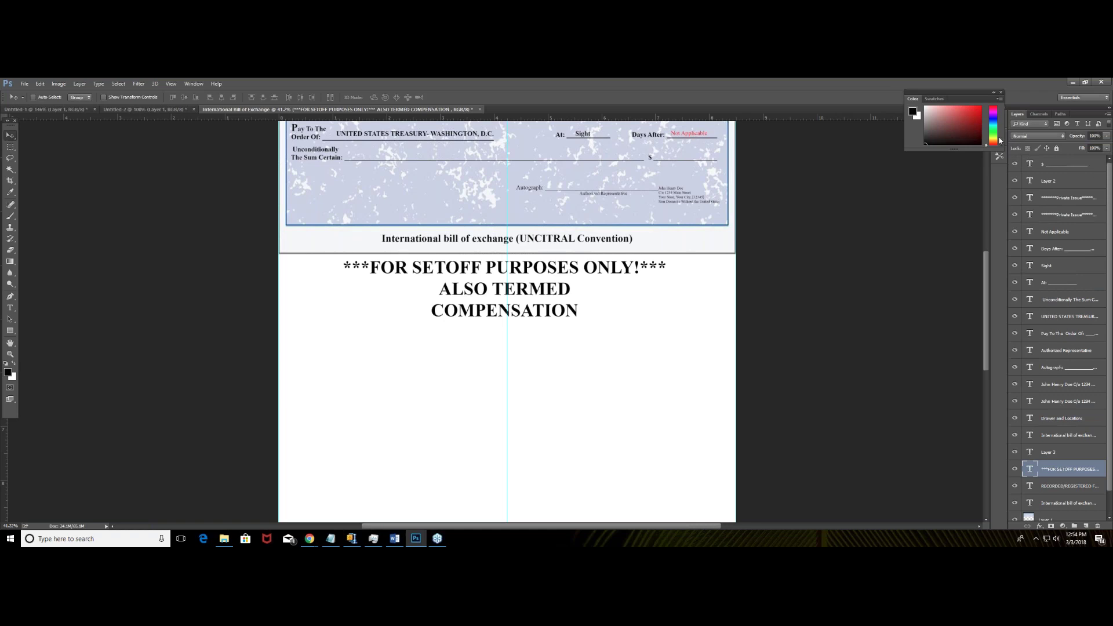
left_click(986, 342)
left_click(993, 217)
scroll(988, 253, "up", 3)
scroll(974, 252, "down", 1)
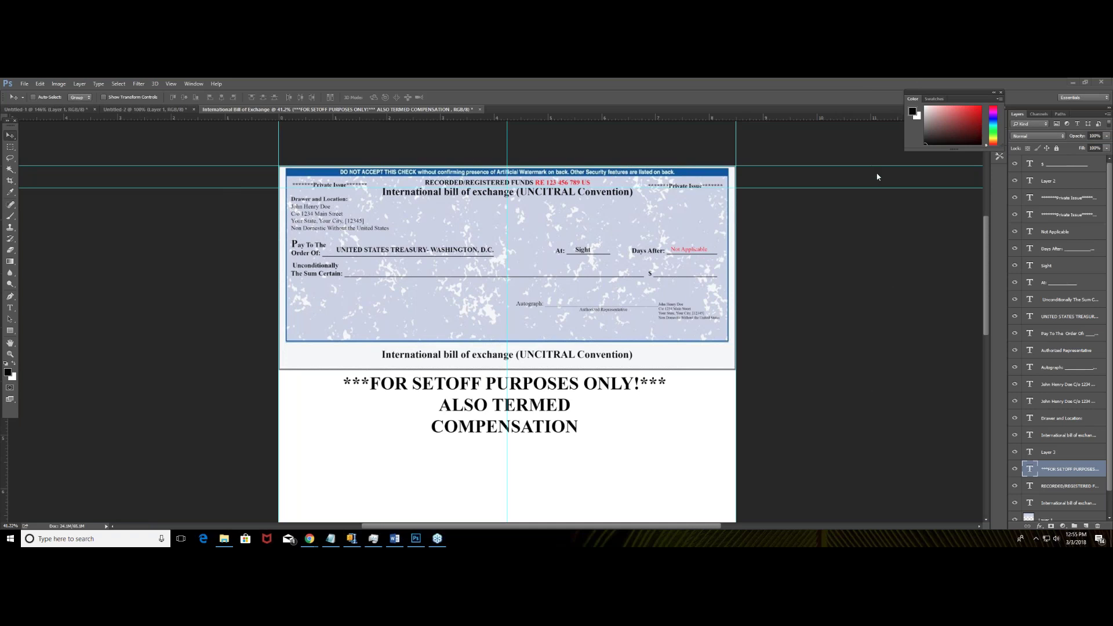
Restore the Photoshop window from full size and move it clear of the X_12_e.pdf browser window.
left_click(1069, 92)
double_click(1070, 91)
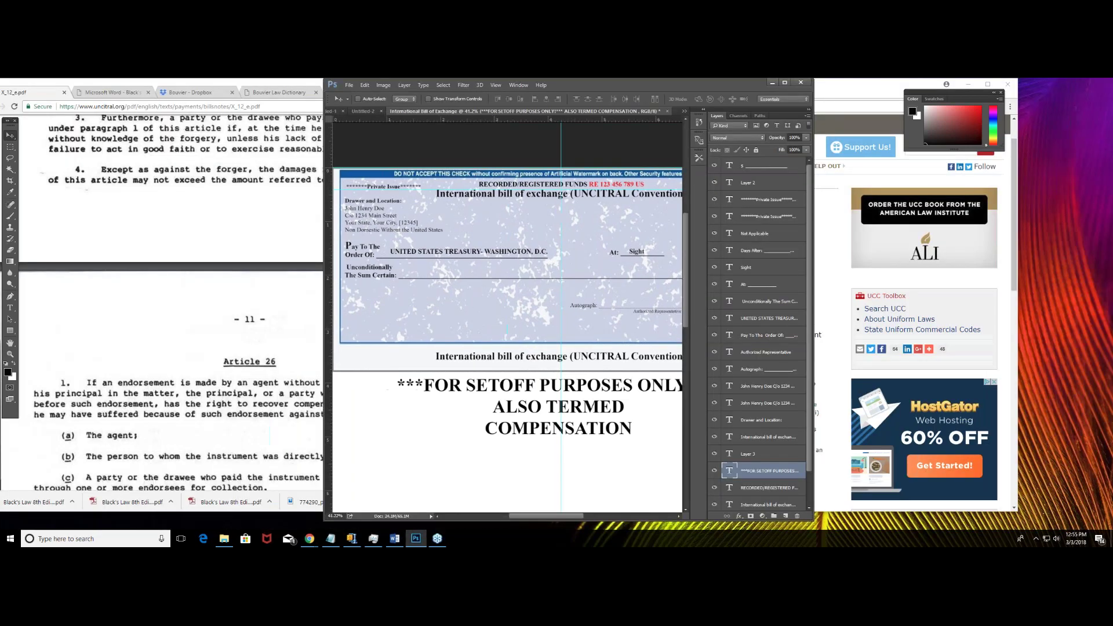
left_click_drag(599, 87, 884, 88)
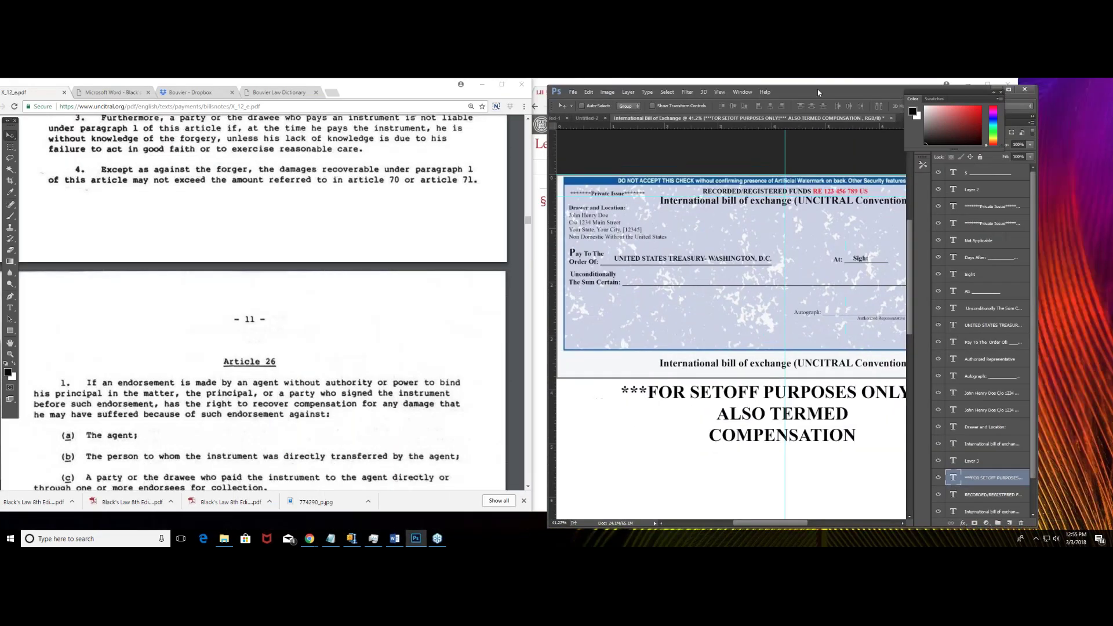
Go back to Article 5 in X_12_e.pdf and highlight the full "Guarantor" definition in paragraph (h).
scroll(329, 230, "down", 1)
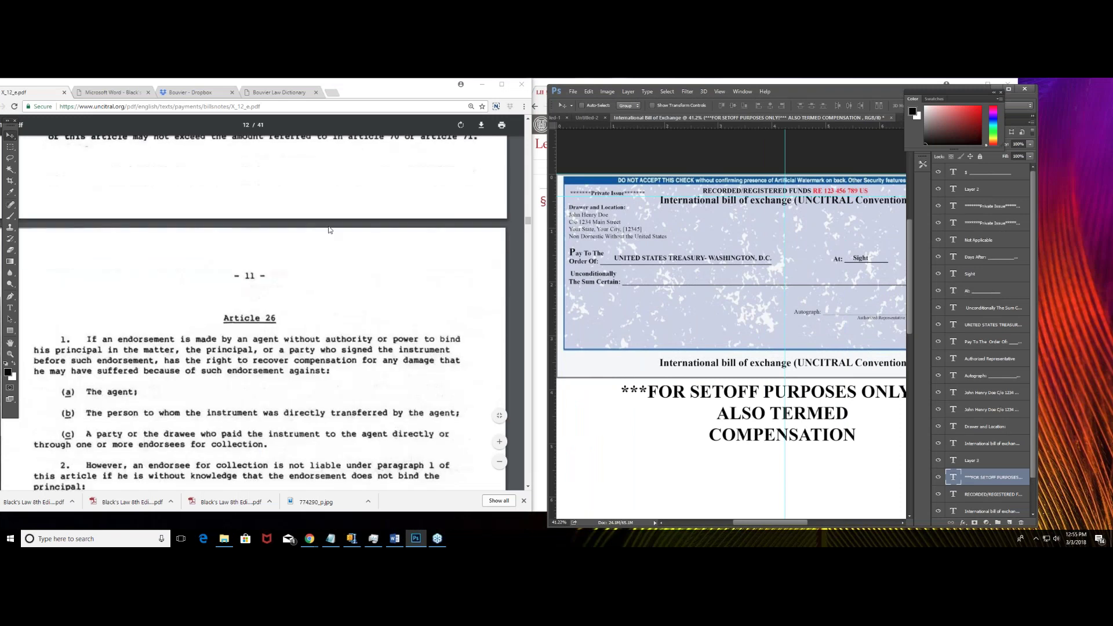
scroll(327, 231, "up", 8)
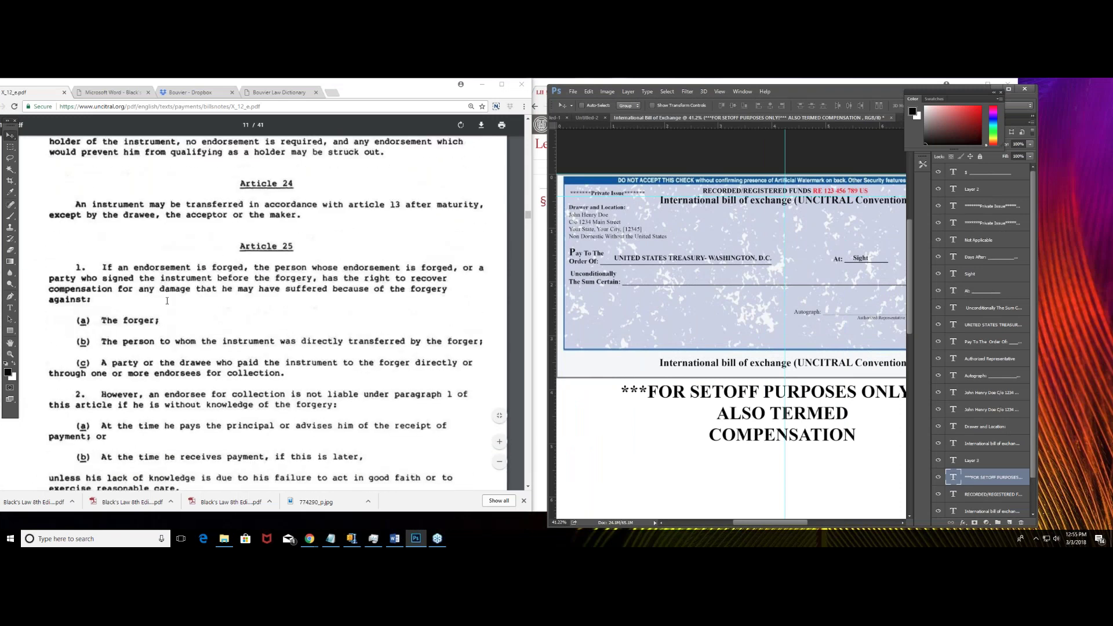
scroll(167, 300, "up", 7)
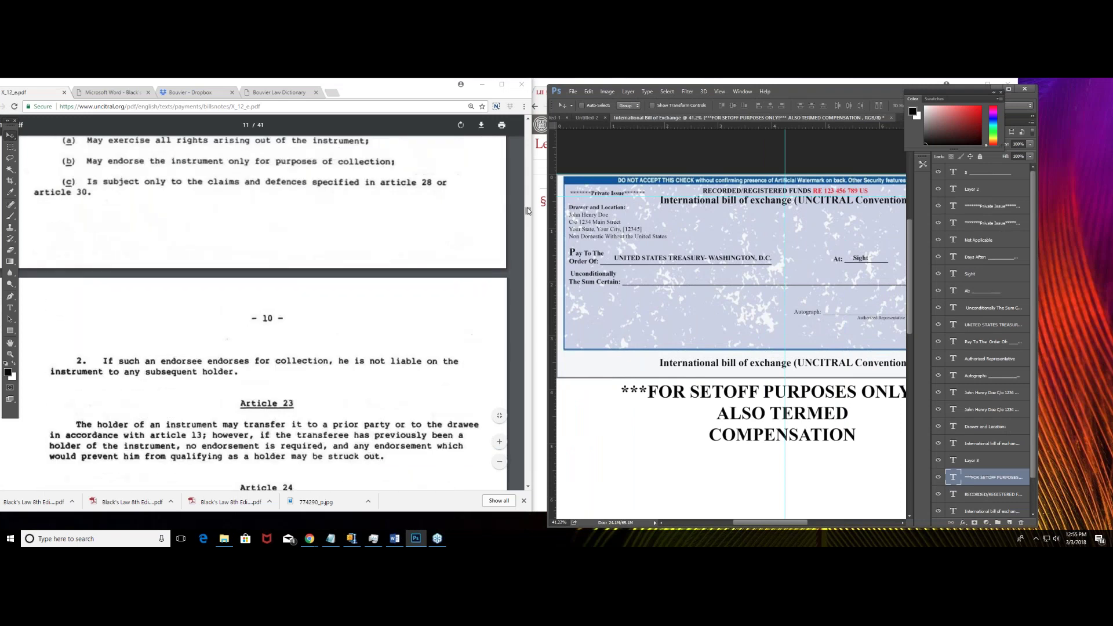
left_click_drag(527, 207, 526, 152)
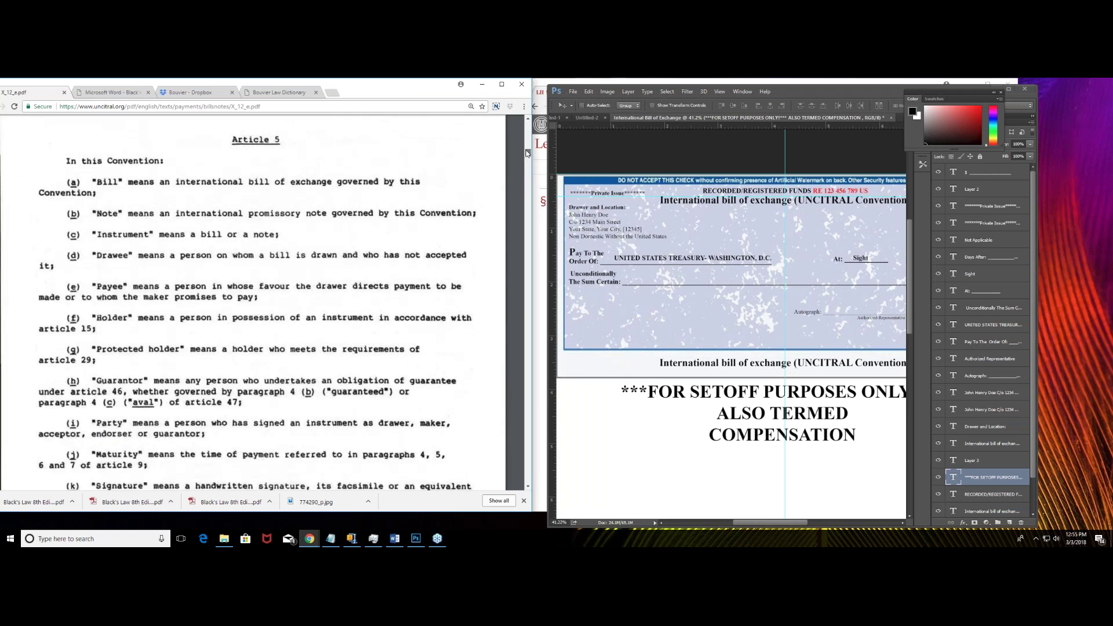
scroll(168, 313, "down", 2)
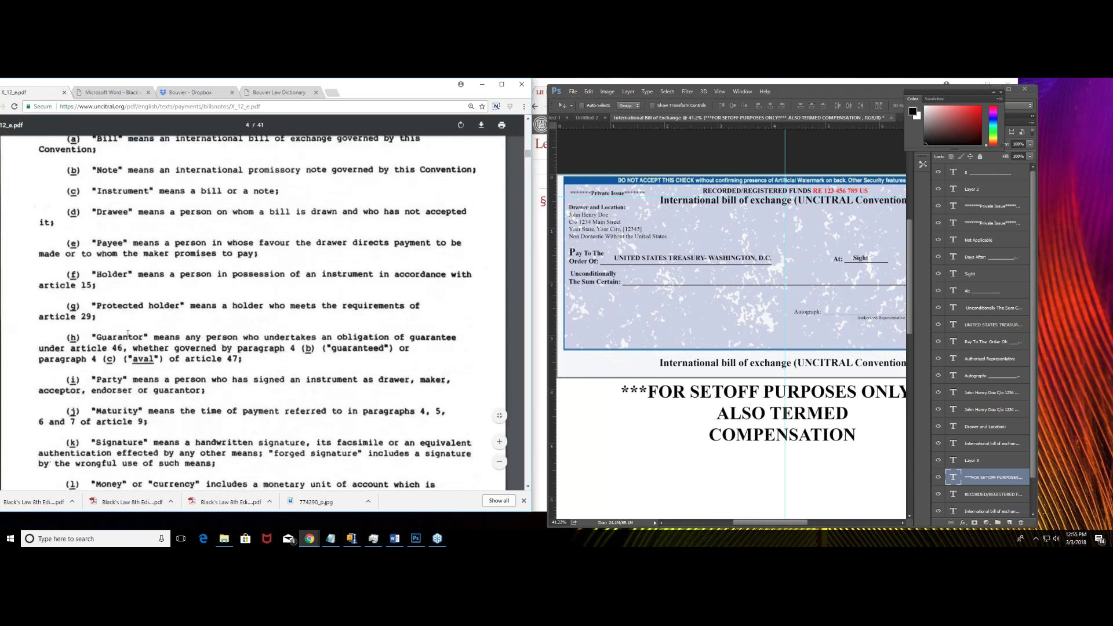
left_click_drag(92, 335, 228, 359)
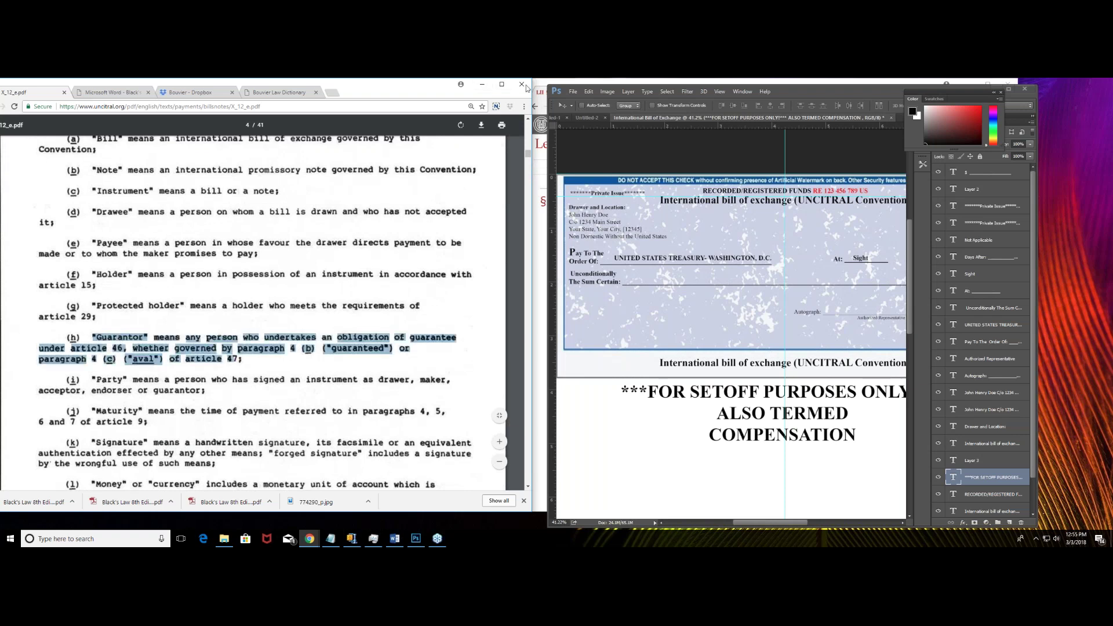
Maximize the browser, zoom the PDF to 250%, and examine the "Guarantor" definition with its highlight cleared.
left_click(502, 89)
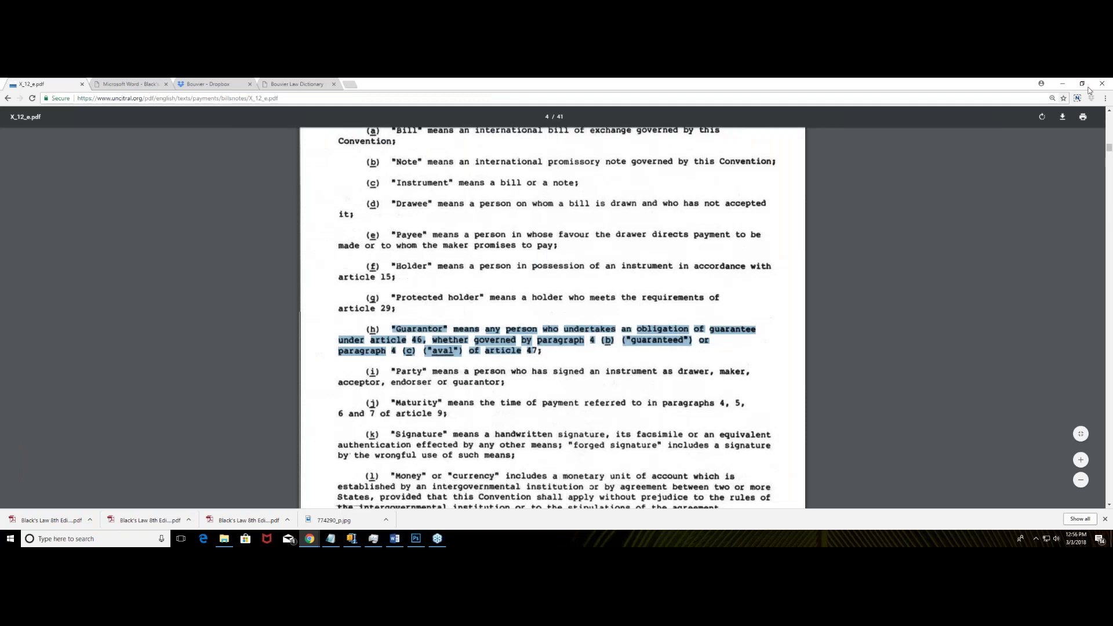
left_click(1104, 99)
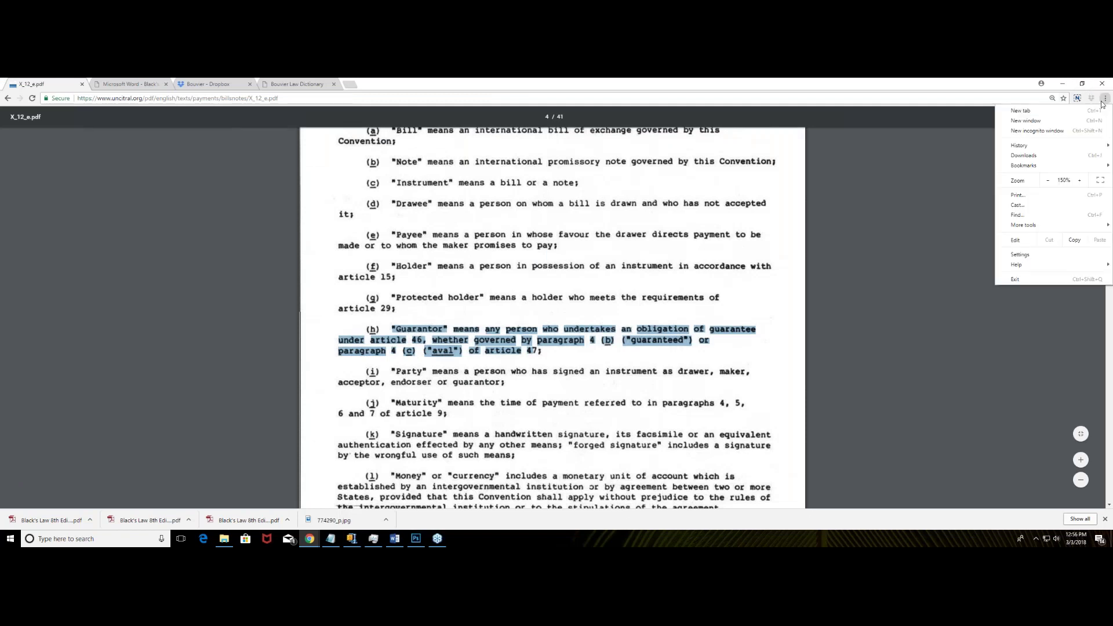
left_click(1079, 181)
left_click(1079, 180)
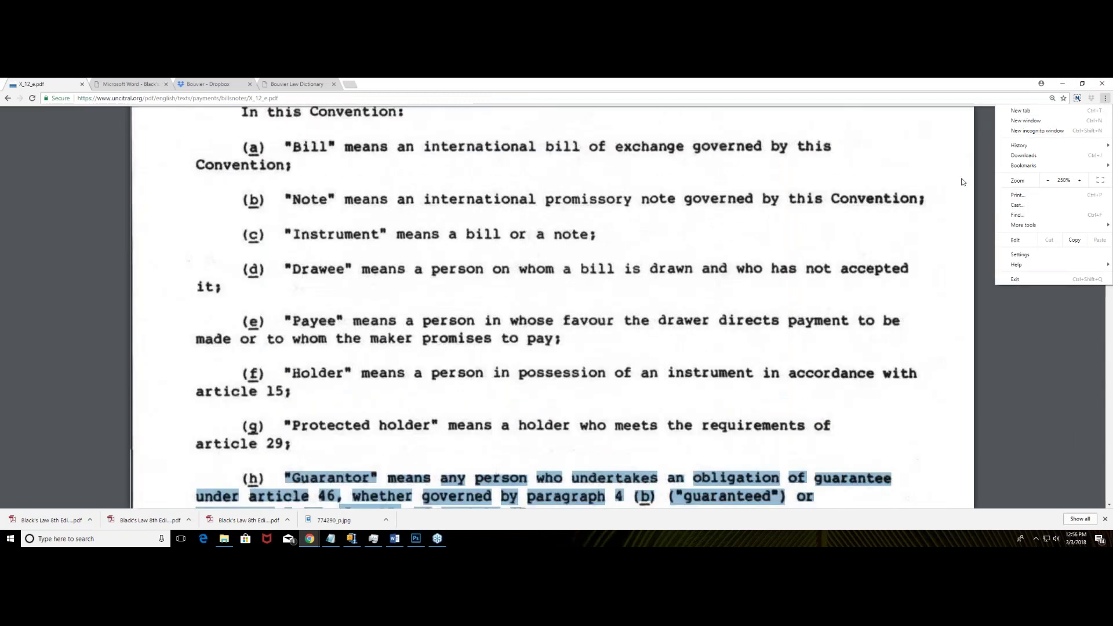
left_click(963, 181)
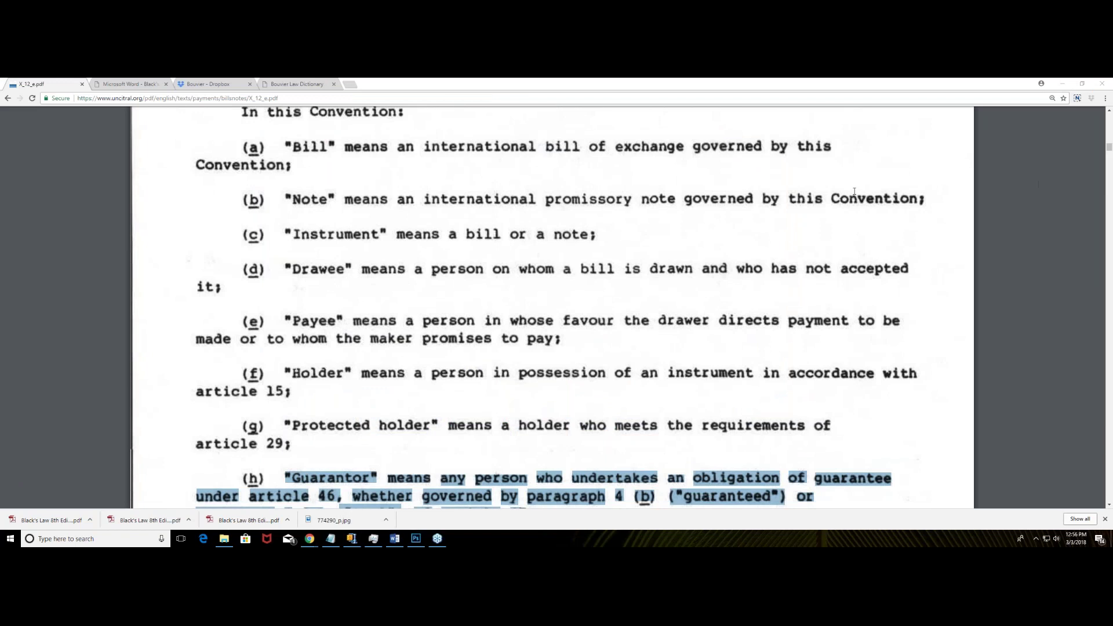
scroll(854, 192, "down", 4)
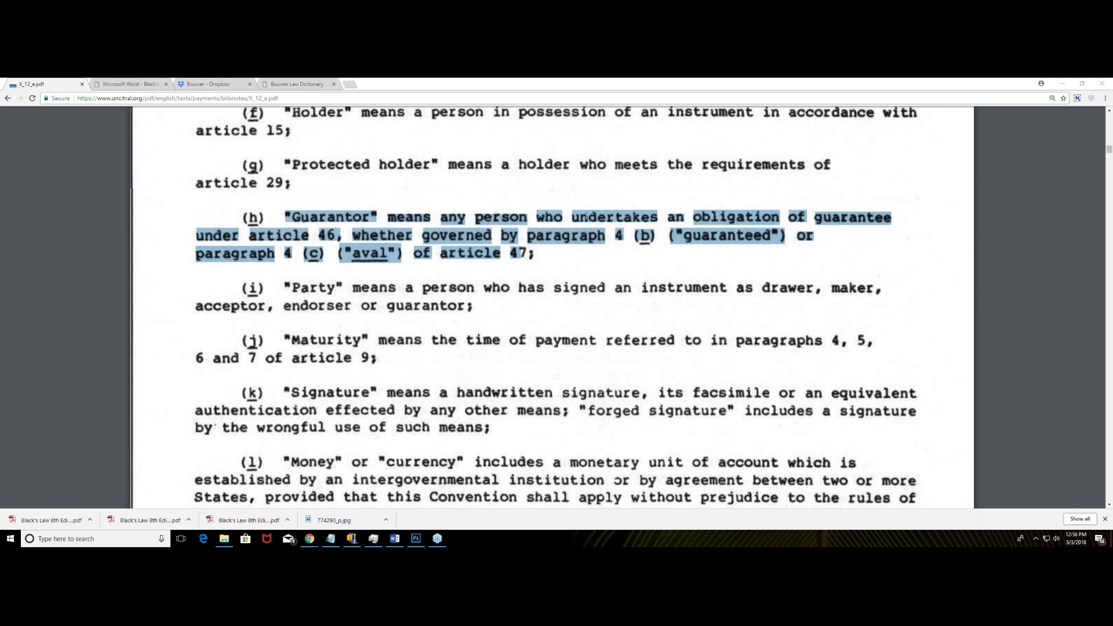
left_click(313, 212)
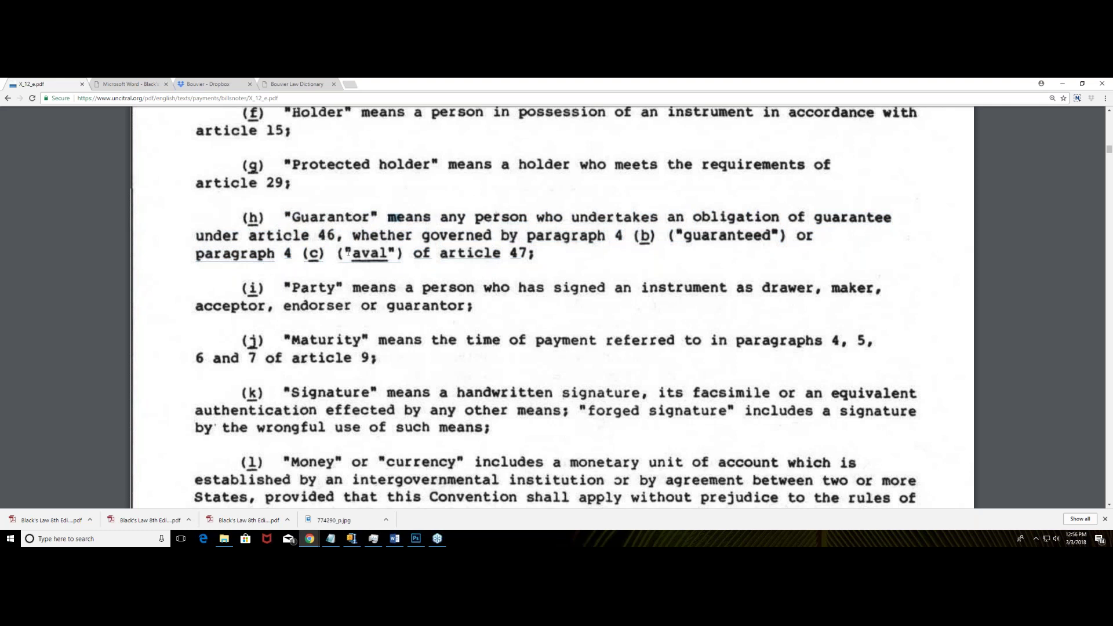
Highlight "aval" and the beginning of "Guarantor" in the paragraph (h) definition.
left_click_drag(346, 250, 402, 254)
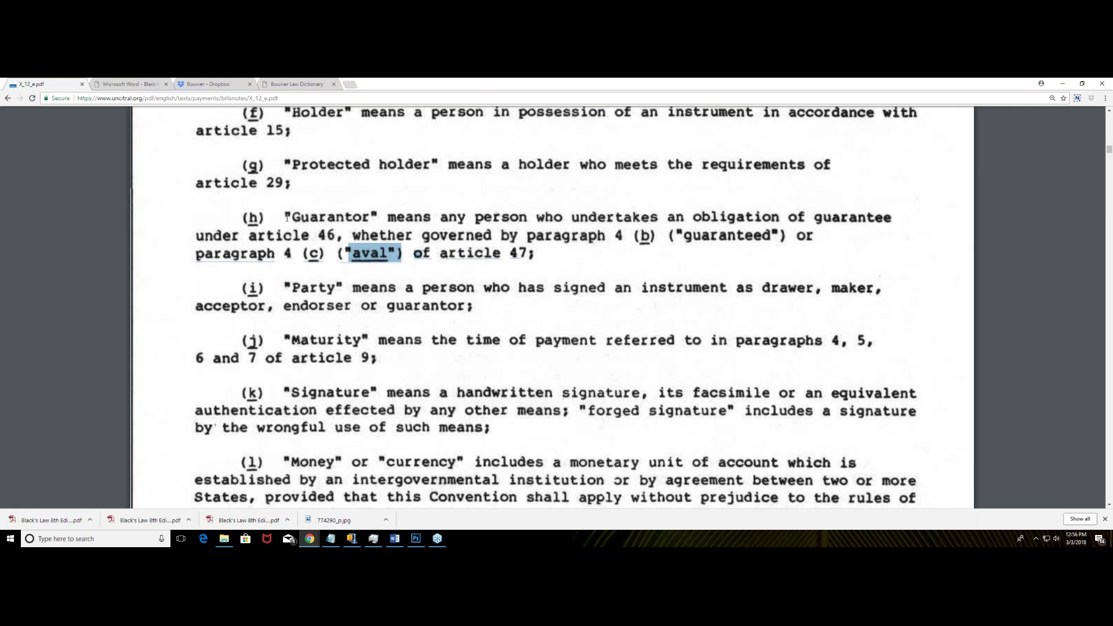
left_click(288, 212)
left_click_drag(333, 216, 425, 222)
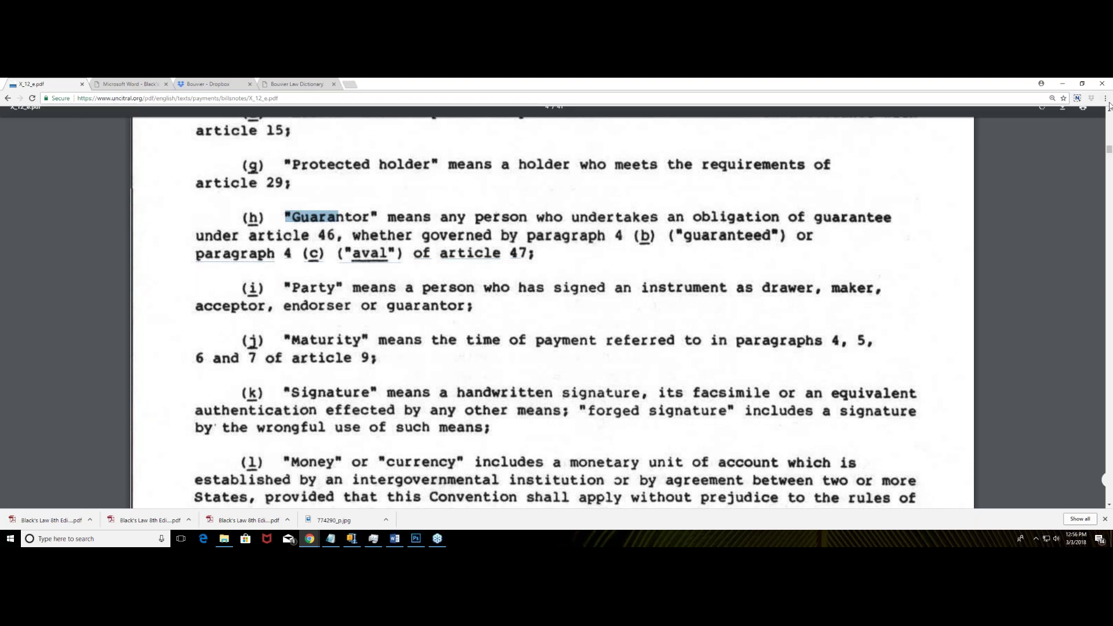
Go to the start of Article 47 on the guarantor's liability, on PDF page 19.
left_click_drag(1110, 150, 1091, 302)
scroll(720, 177, "up", 8)
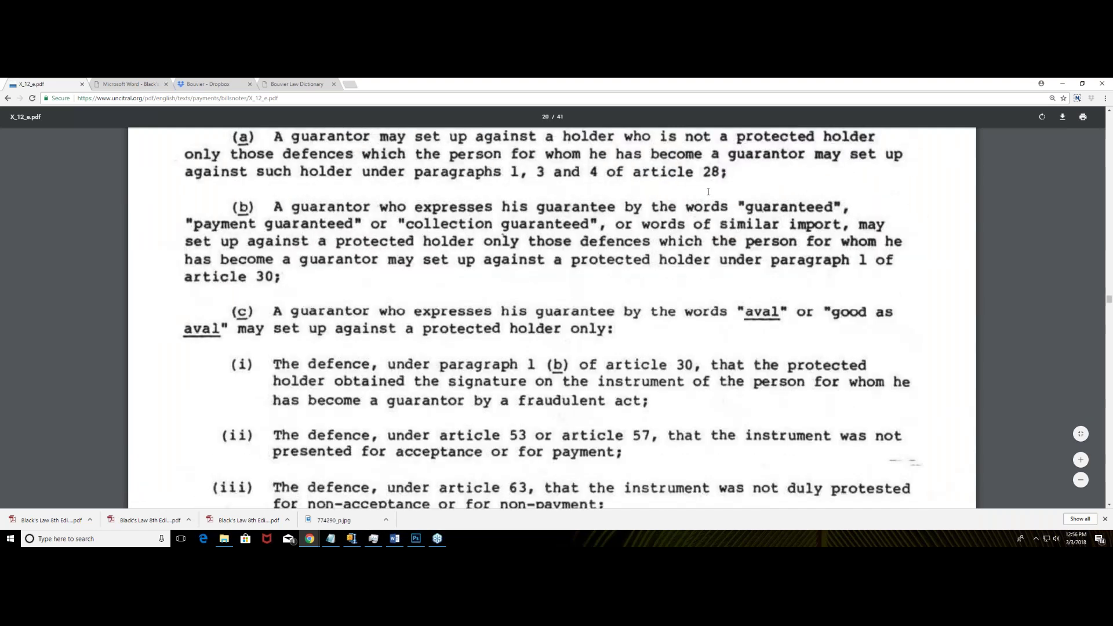
scroll(710, 187, "up", 10)
scroll(707, 191, "up", 4)
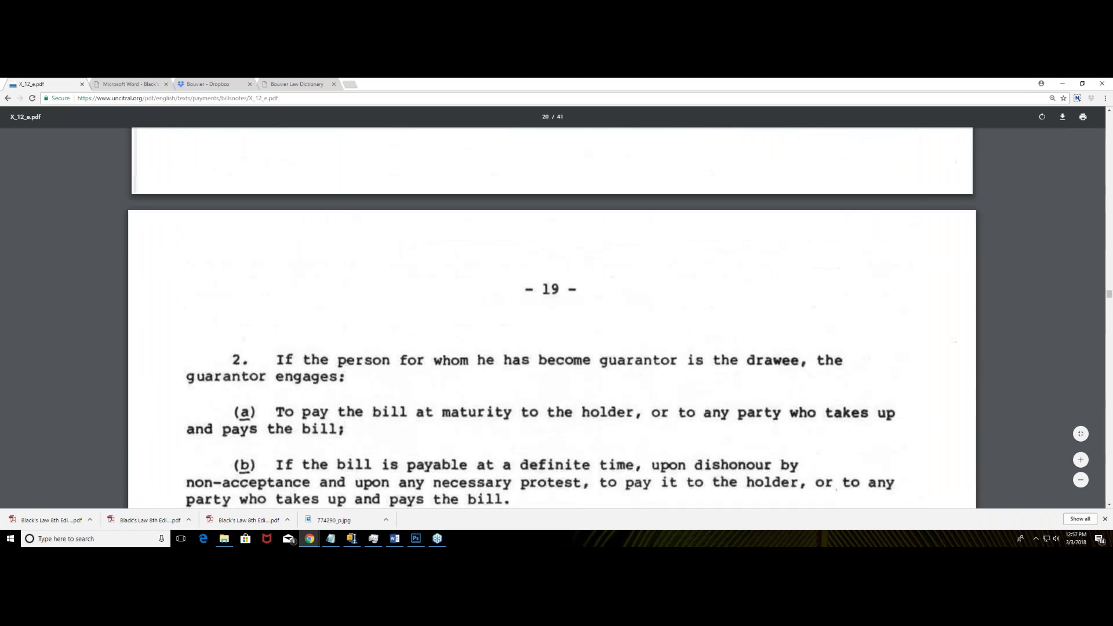
scroll(640, 226, "up", 4)
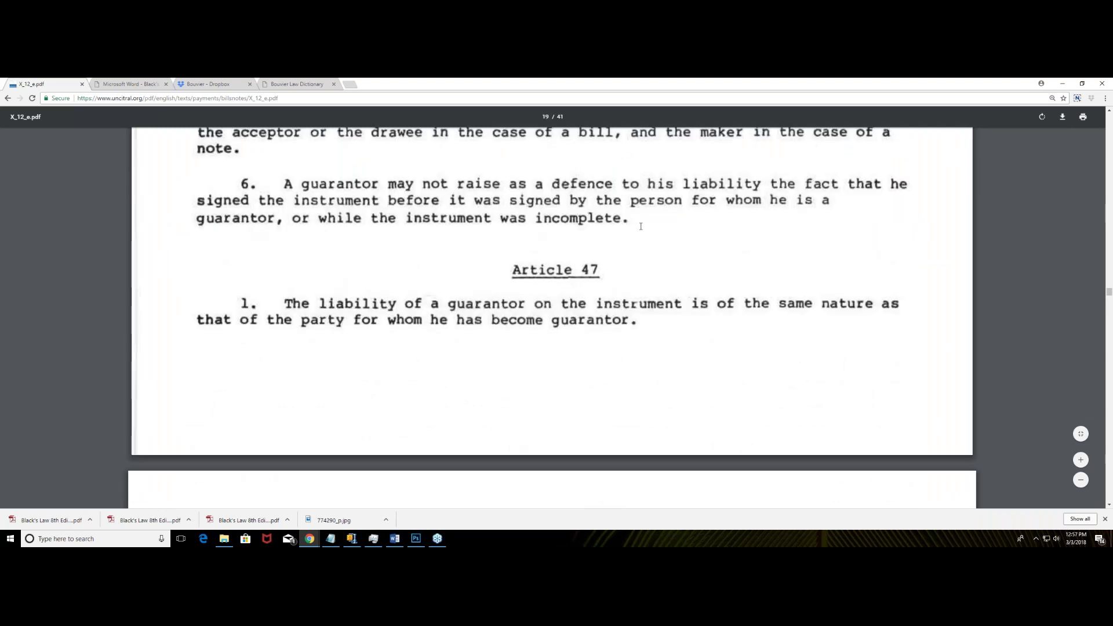
Read Article 47 from paragraph 1 through subparagraph 4(e) and on to Article 48, examining the guarantor's engagements and permitted defences.
scroll(641, 226, "down", 1)
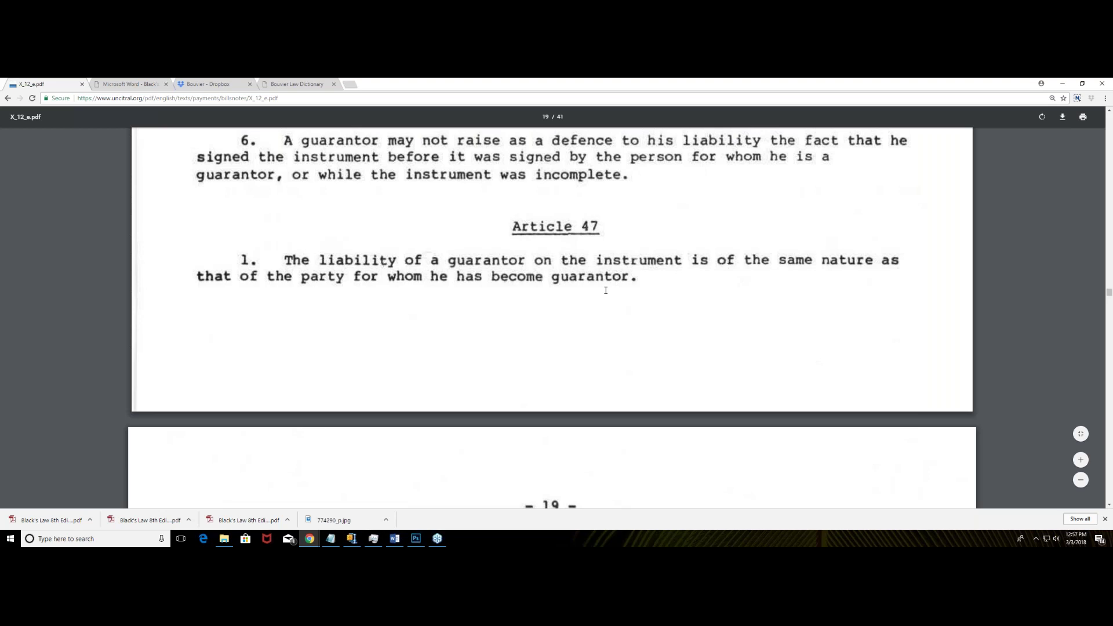
scroll(598, 328, "down", 5)
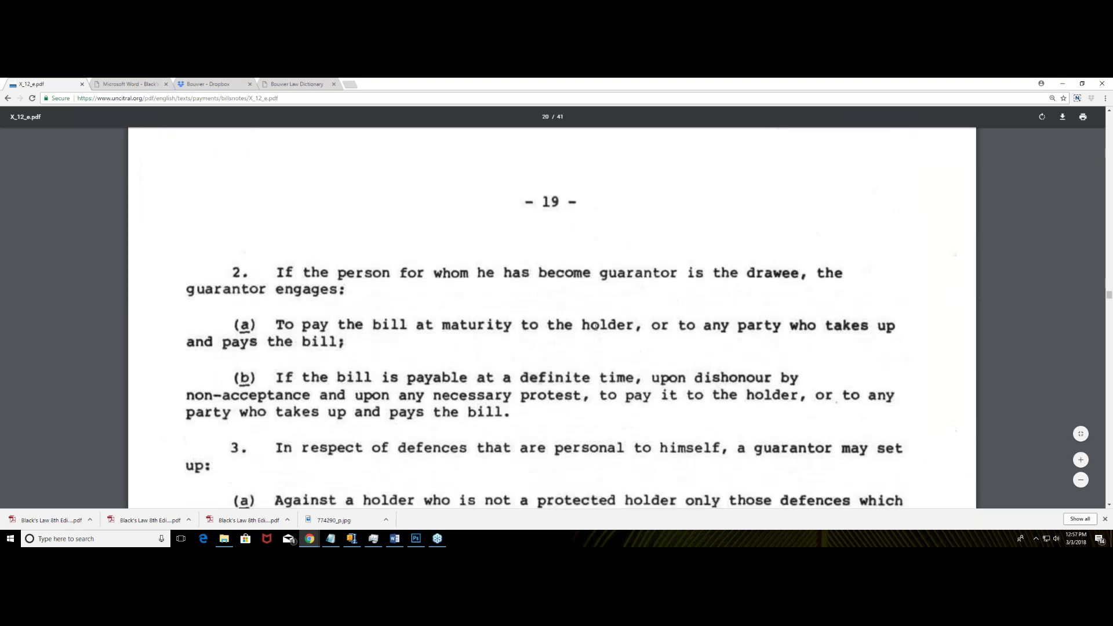
scroll(592, 319, "down", 1)
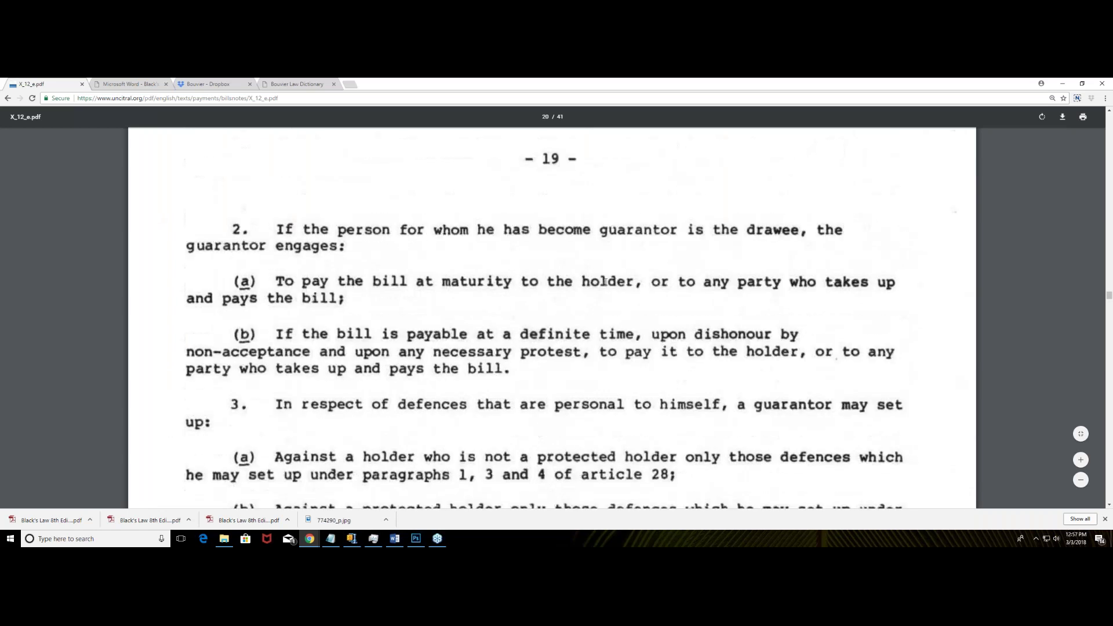
scroll(594, 299, "down", 6)
scroll(594, 300, "down", 3)
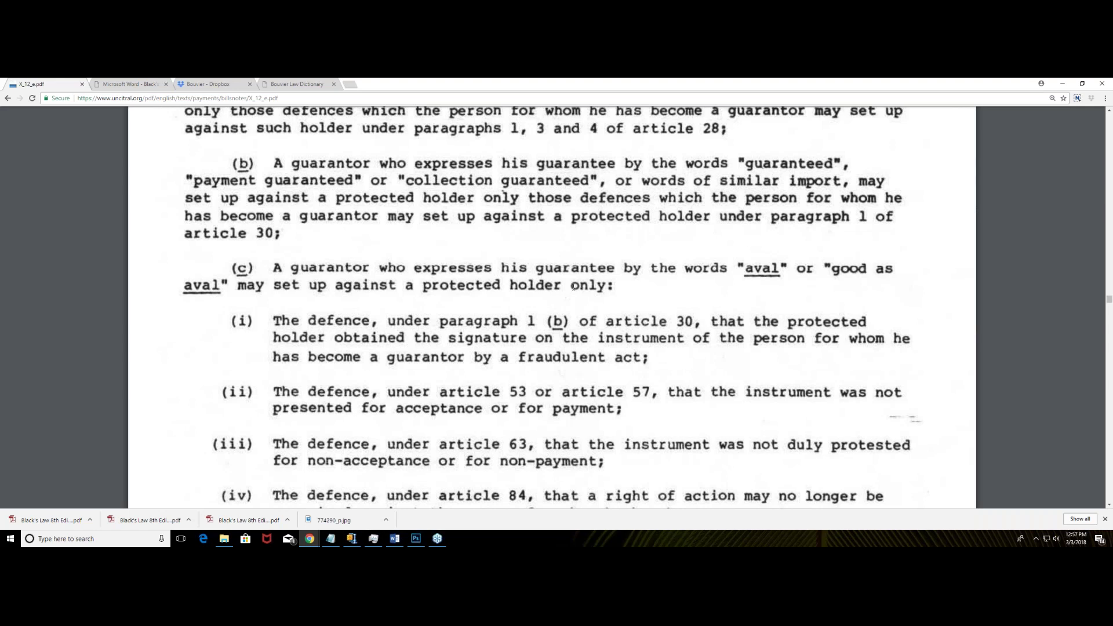
scroll(573, 288, "down", 10)
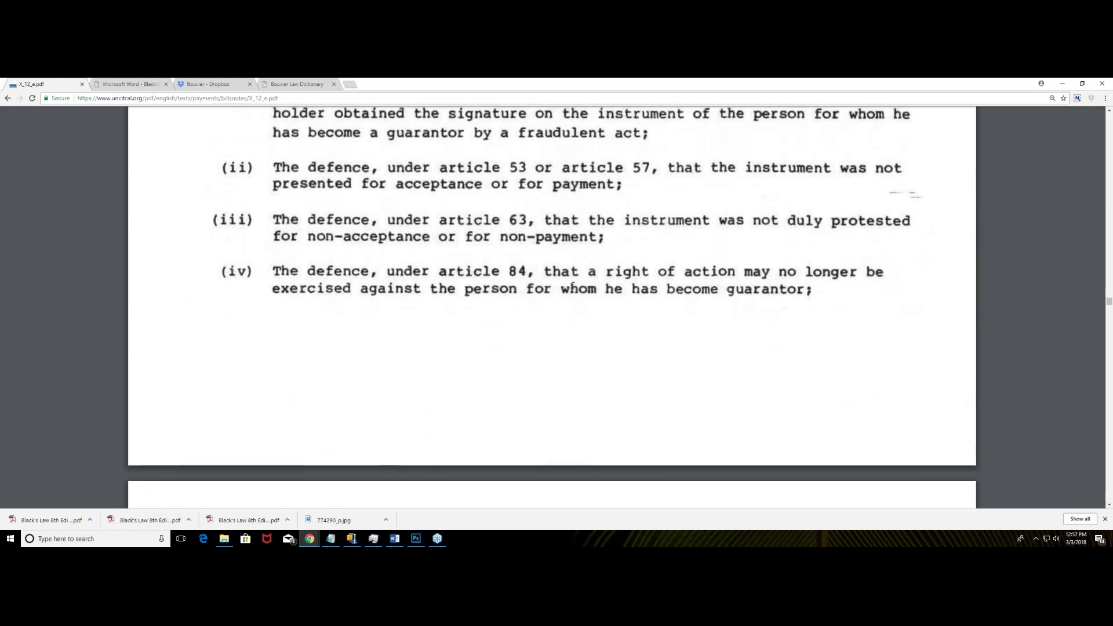
scroll(572, 289, "down", 1)
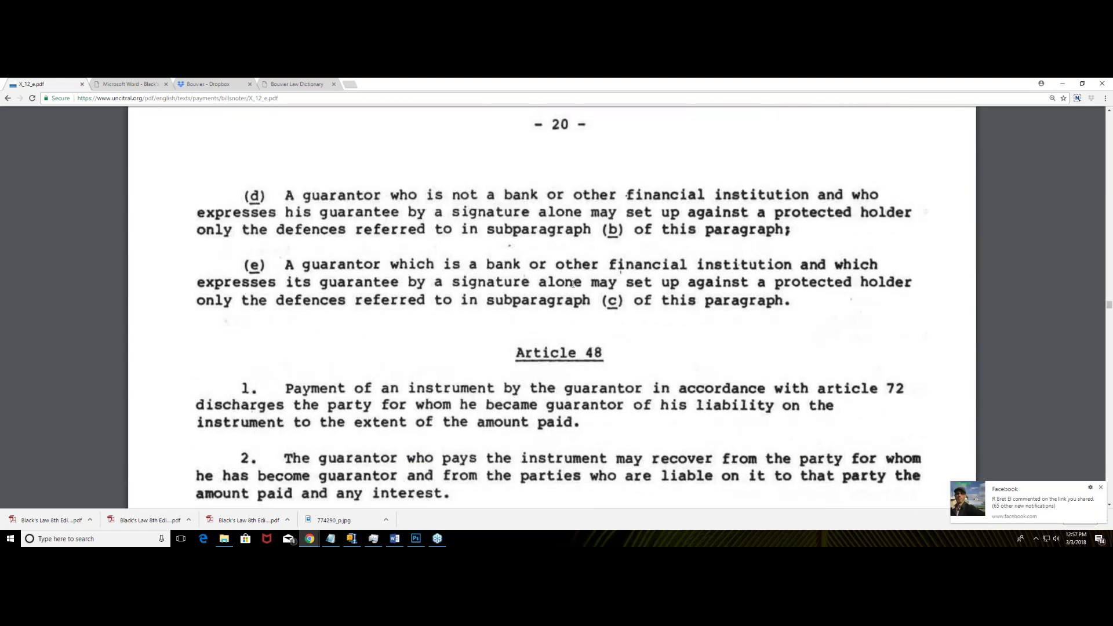
scroll(573, 283, "up", 1)
scroll(573, 283, "down", 2)
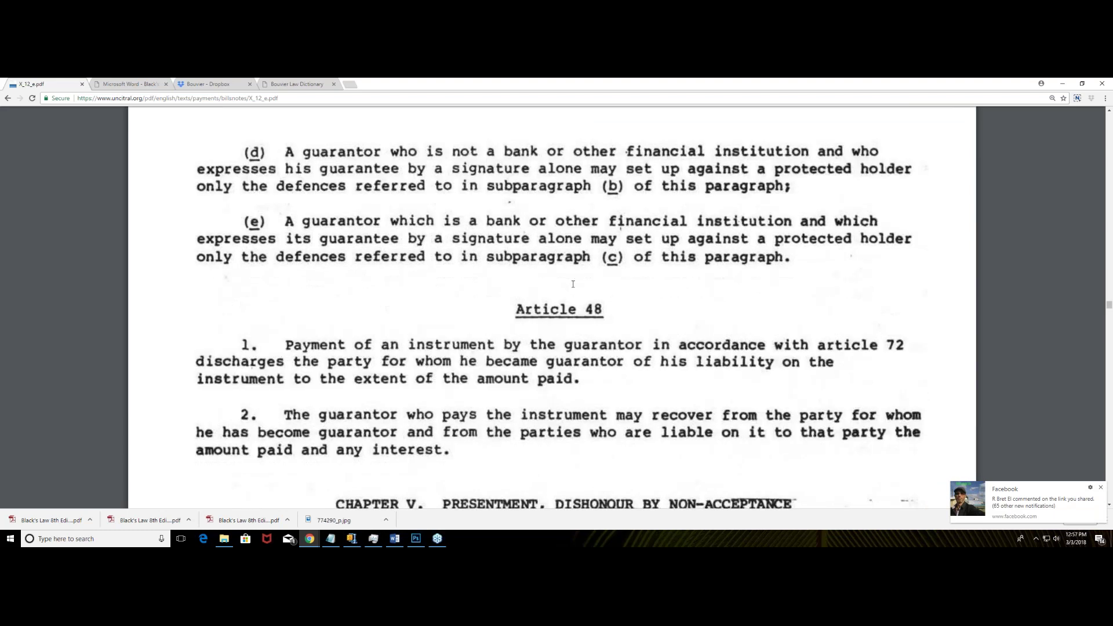
Go back to Article 46 under "The guarantor" and highlight the word "allonge" in paragraph 2.
scroll(573, 283, "up", 12)
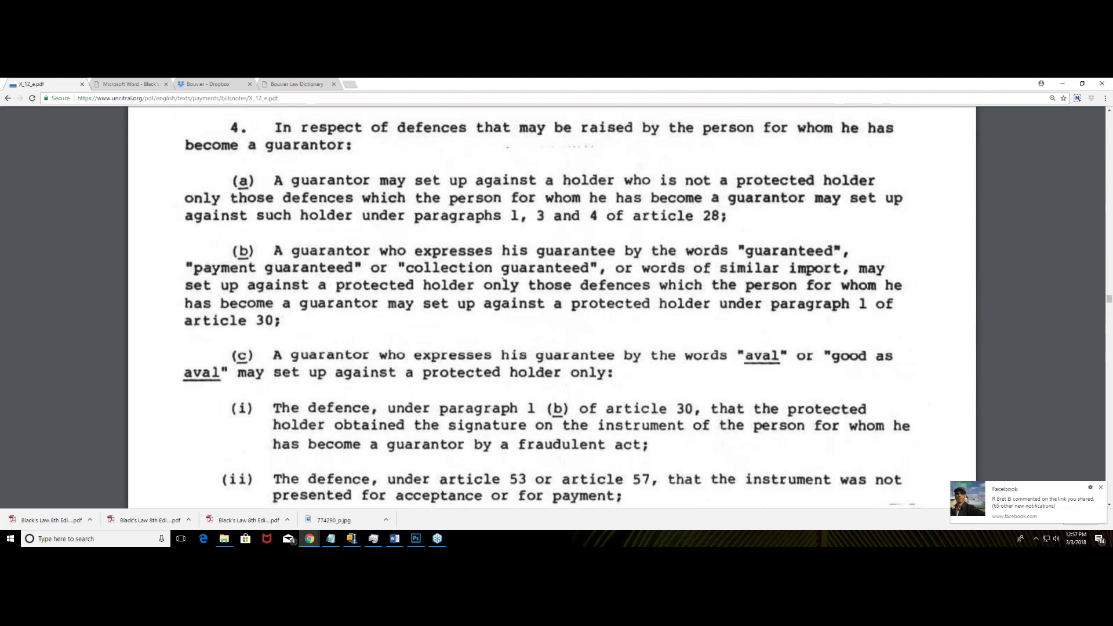
scroll(573, 283, "up", 8)
scroll(554, 308, "up", 7)
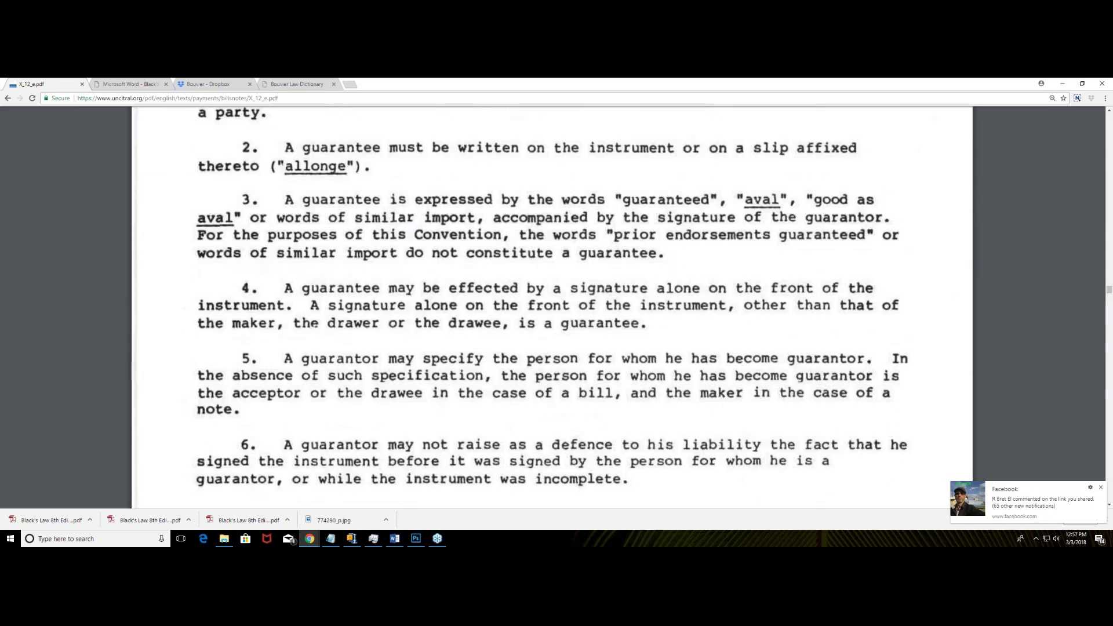
scroll(554, 307, "up", 2)
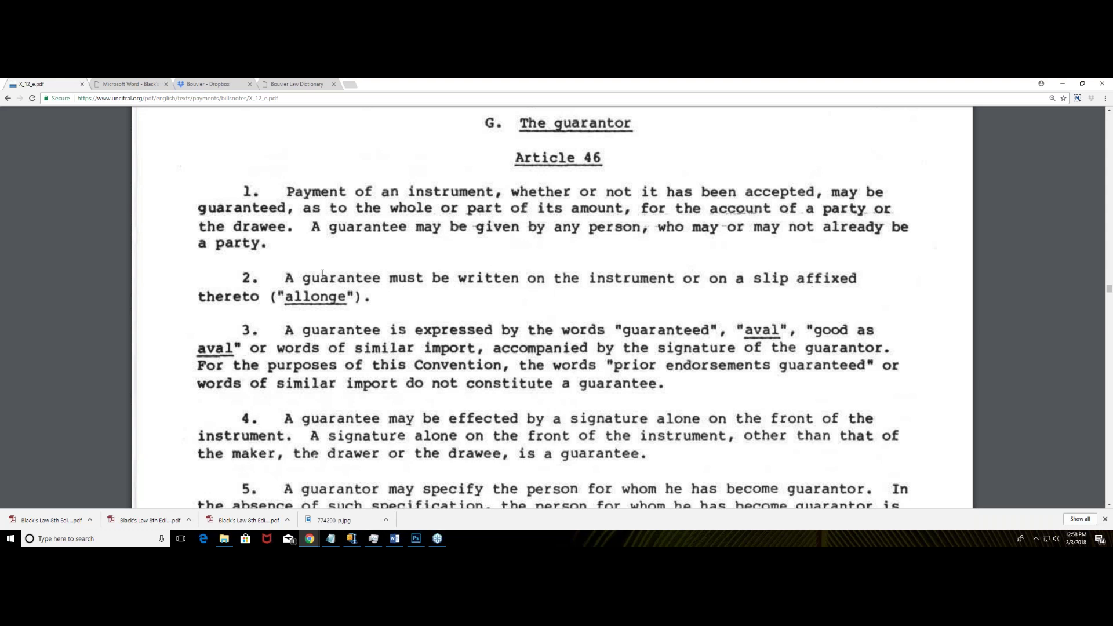
left_click_drag(282, 296, 346, 296)
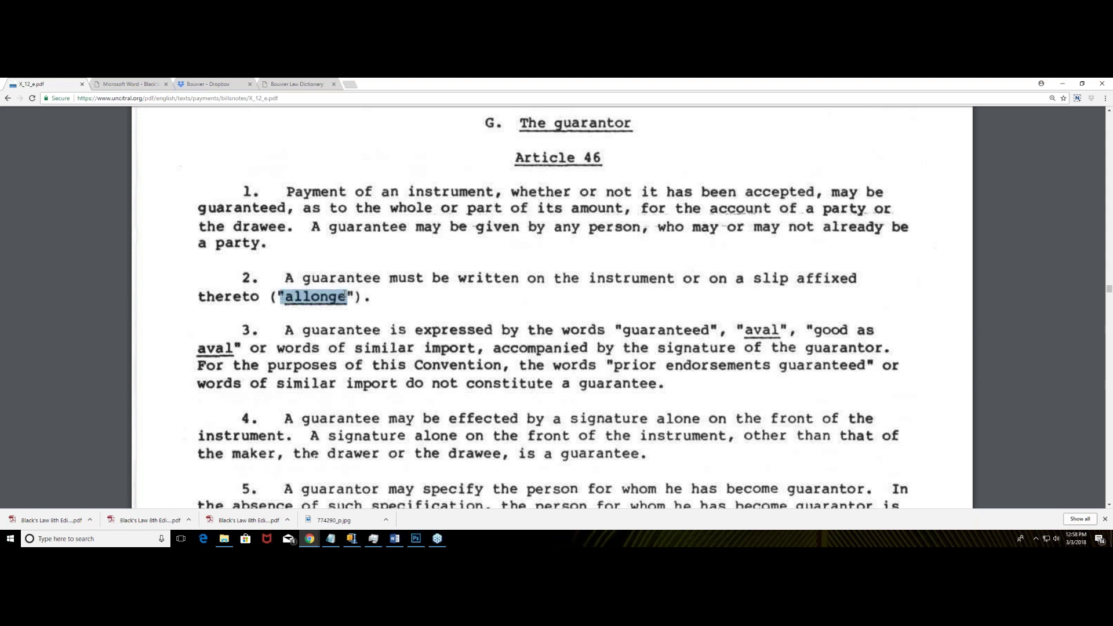
Highlight "do not constitute a guar" in Article 46 paragraph 3, and mark the start of "drawee" in paragraph 5.
scroll(416, 282, "down", 2)
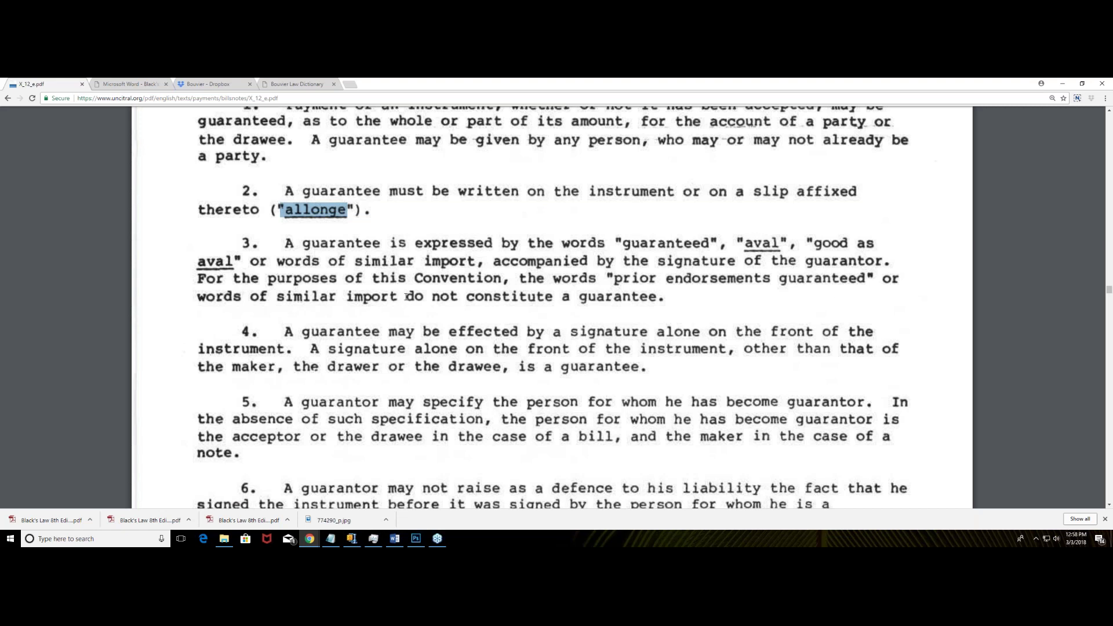
left_click_drag(406, 297, 611, 292)
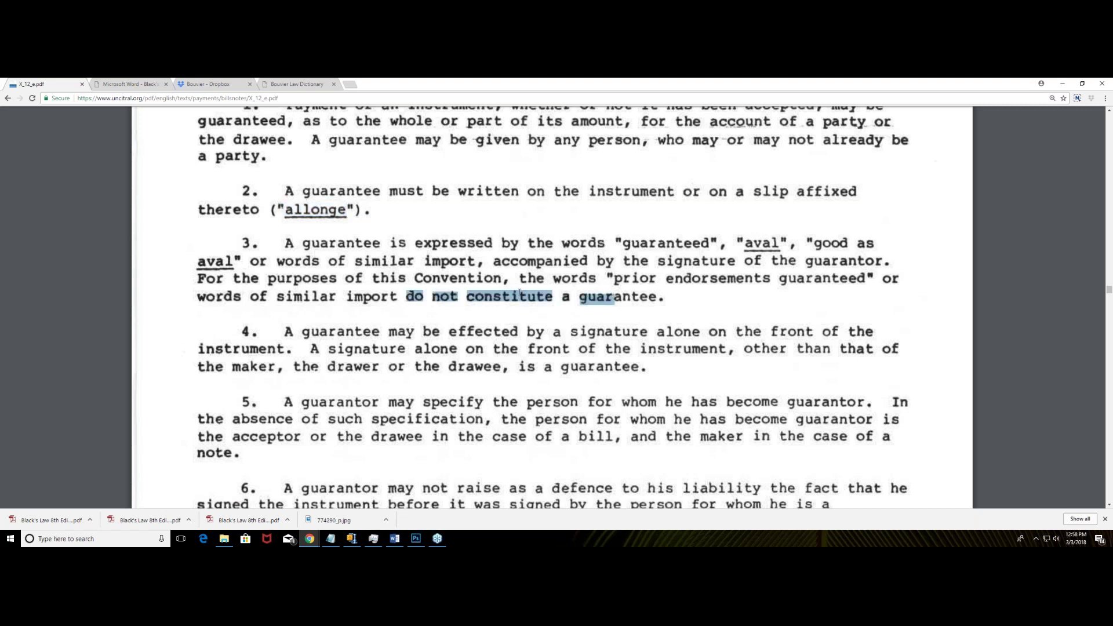
scroll(520, 291, "down", 1)
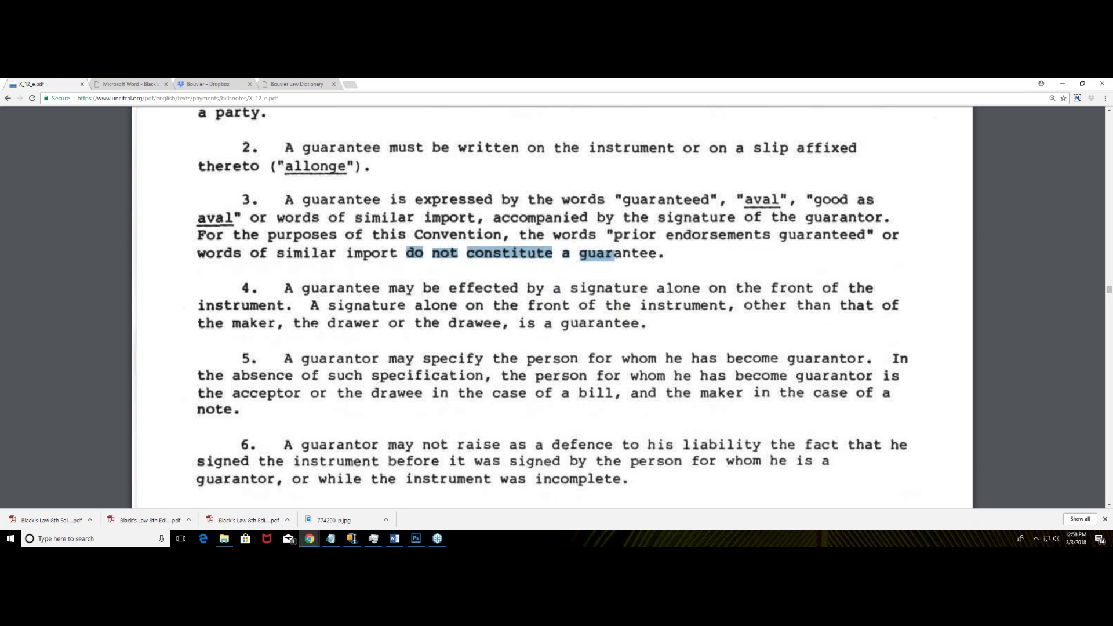
scroll(352, 235, "down", 1)
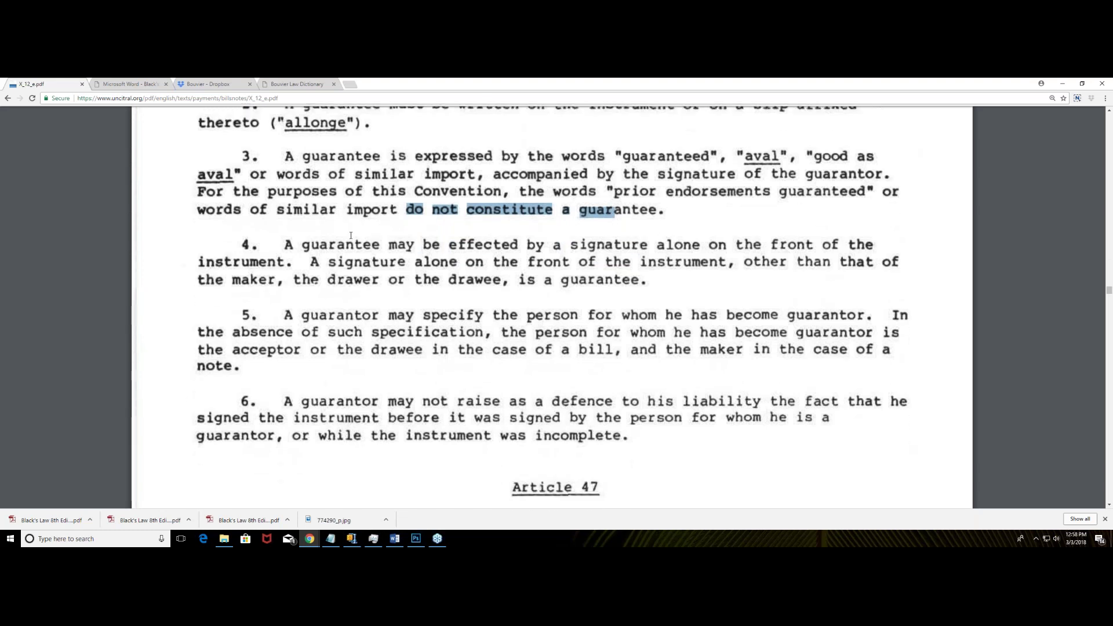
scroll(346, 239, "down", 1)
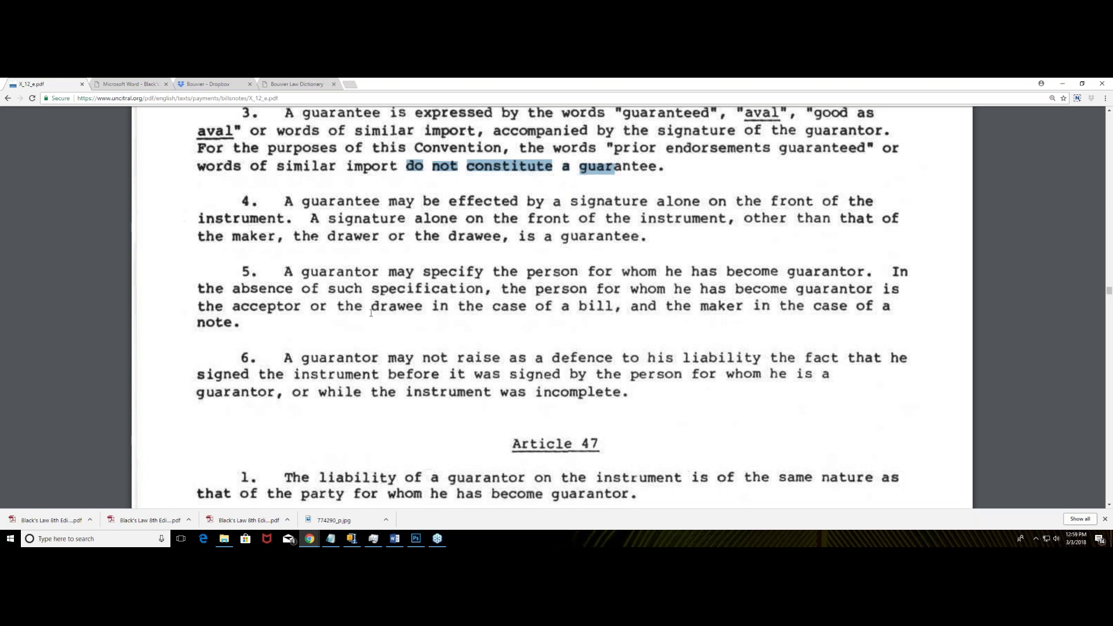
left_click_drag(372, 308, 377, 306)
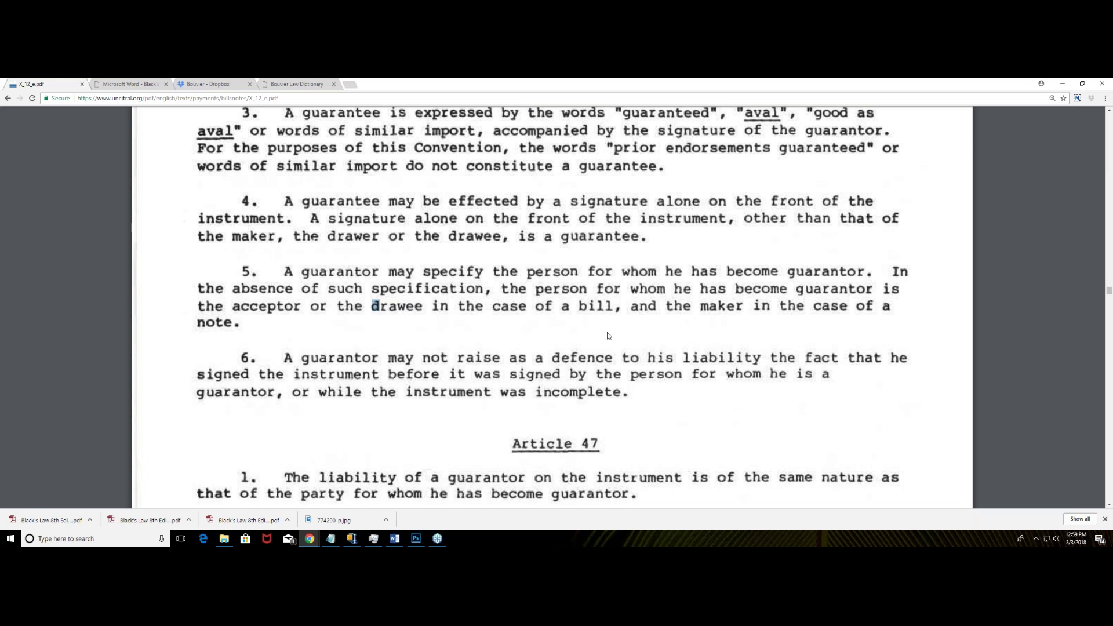
Go to document page 20 and highlight Article 47 subparagraph (d) and the first line of subparagraph (e).
scroll(609, 335, "up", 2)
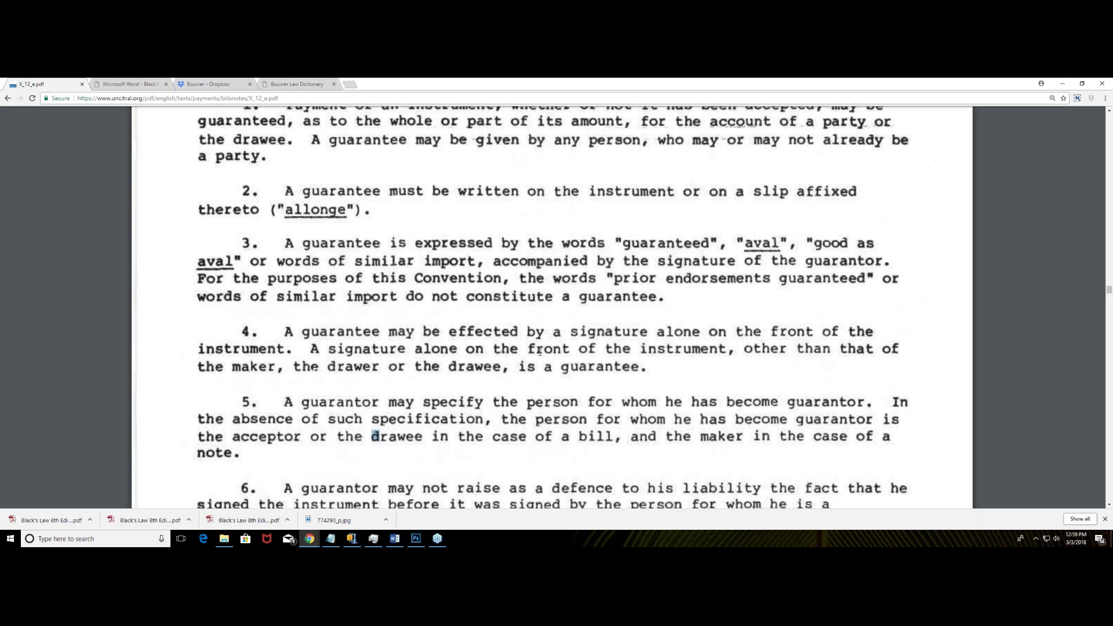
scroll(528, 355, "up", 4)
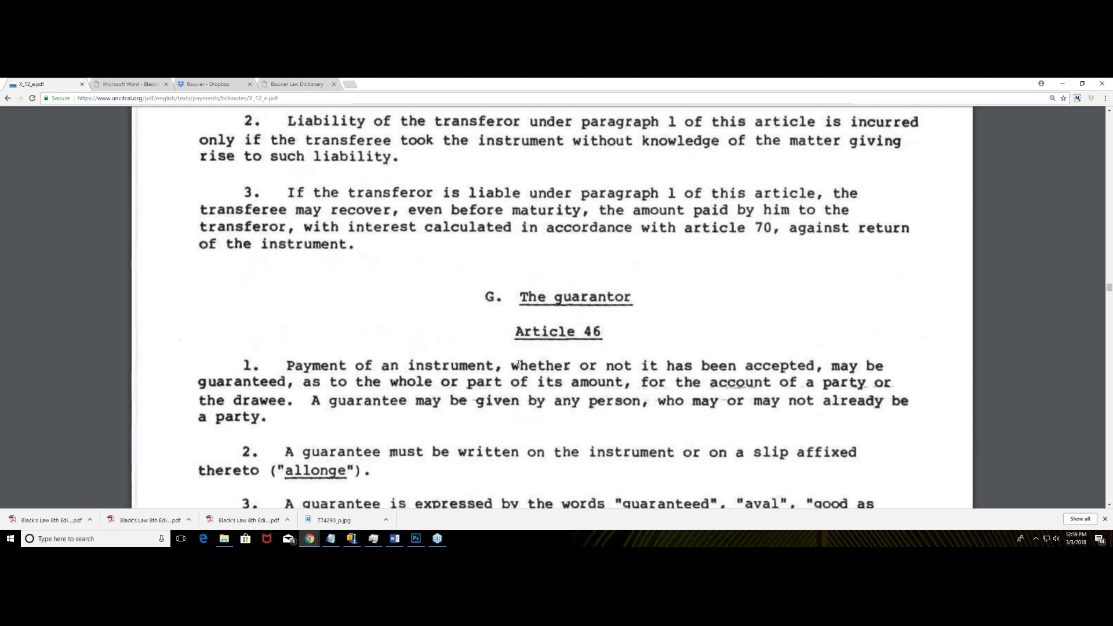
scroll(515, 375, "down", 13)
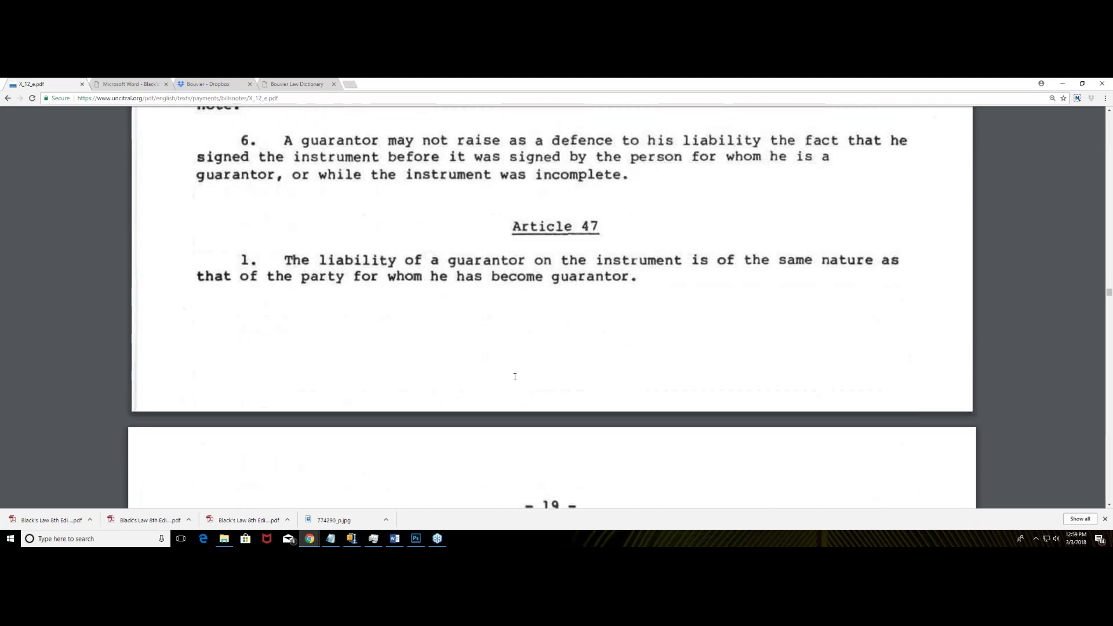
scroll(515, 376, "down", 15)
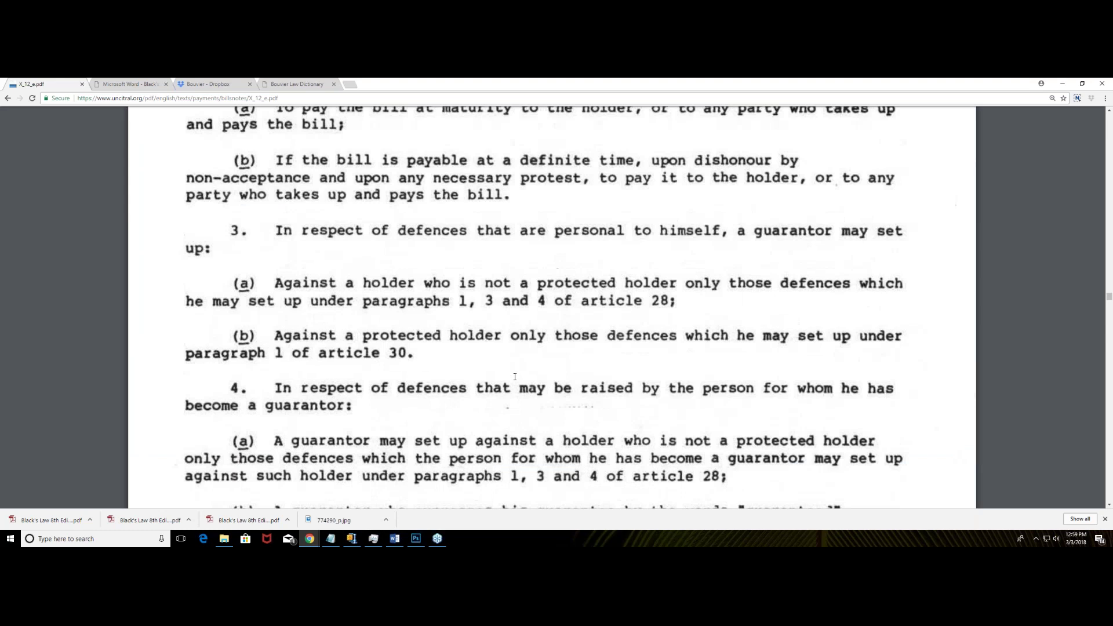
scroll(515, 380, "down", 4)
scroll(515, 380, "down", 5)
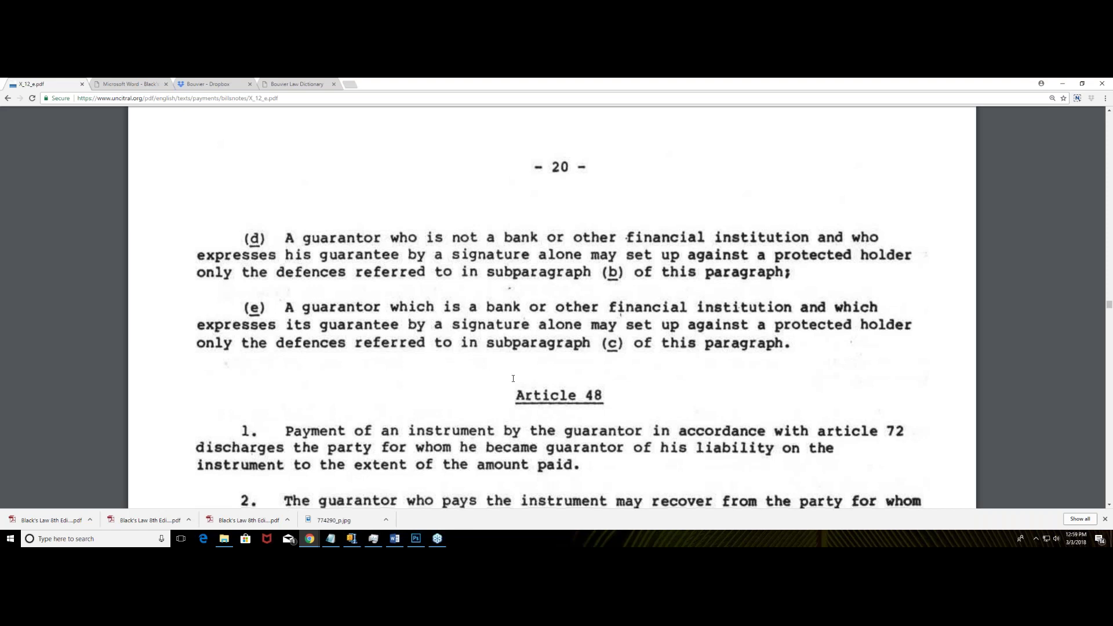
left_click_drag(253, 238, 855, 295)
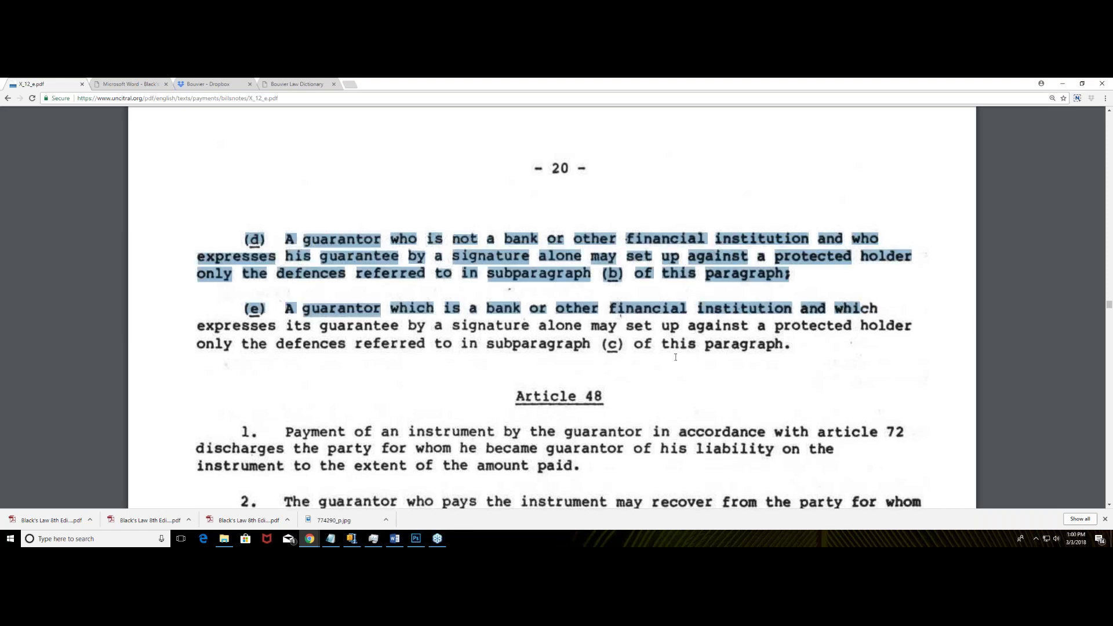
Move past Article 48 to the Chapter V heading and highlight the word "PRESENTMENT".
scroll(676, 357, "down", 2)
scroll(675, 356, "down", 1)
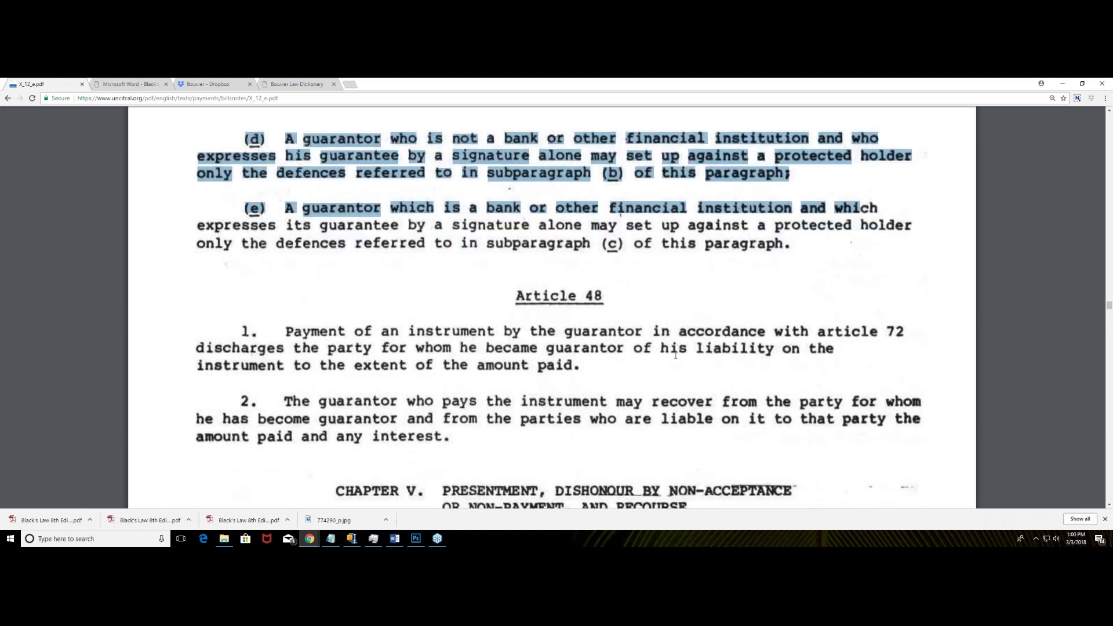
scroll(674, 368, "down", 3)
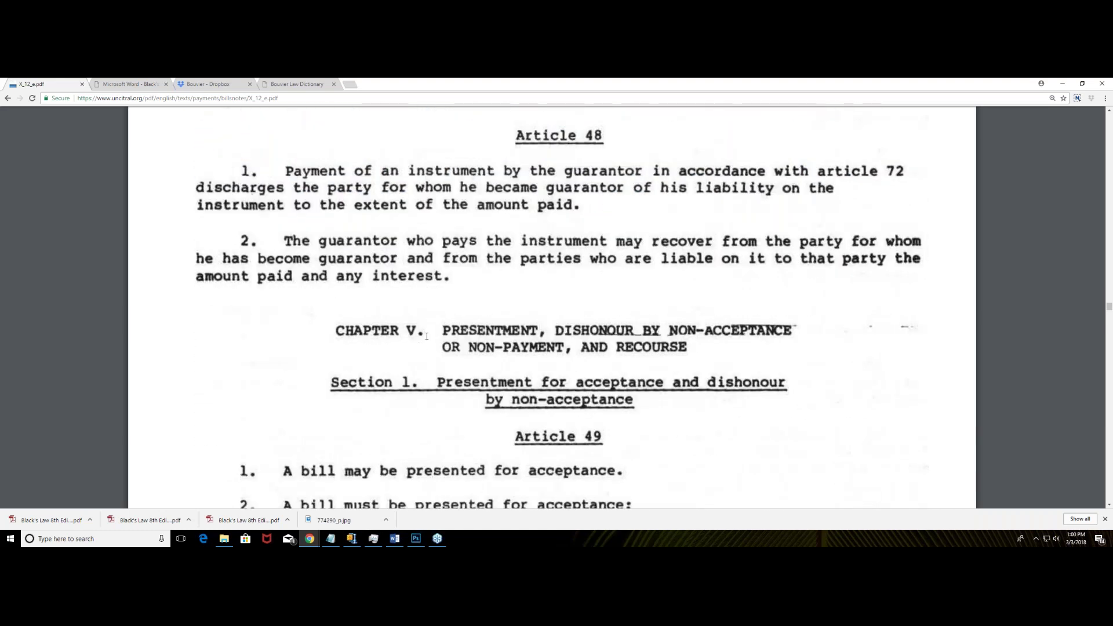
left_click_drag(442, 331, 682, 338)
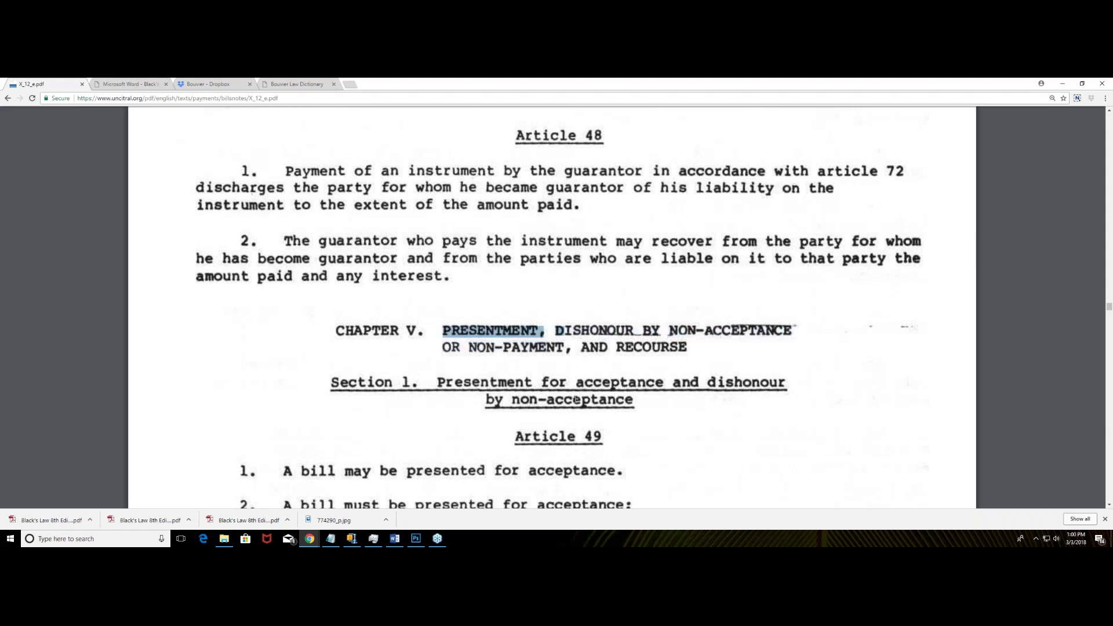
Look back over Article 48 and the guarantor defences, returning to paragraph 1 of Article 47.
scroll(576, 399, "up", 5)
scroll(366, 389, "down", 4)
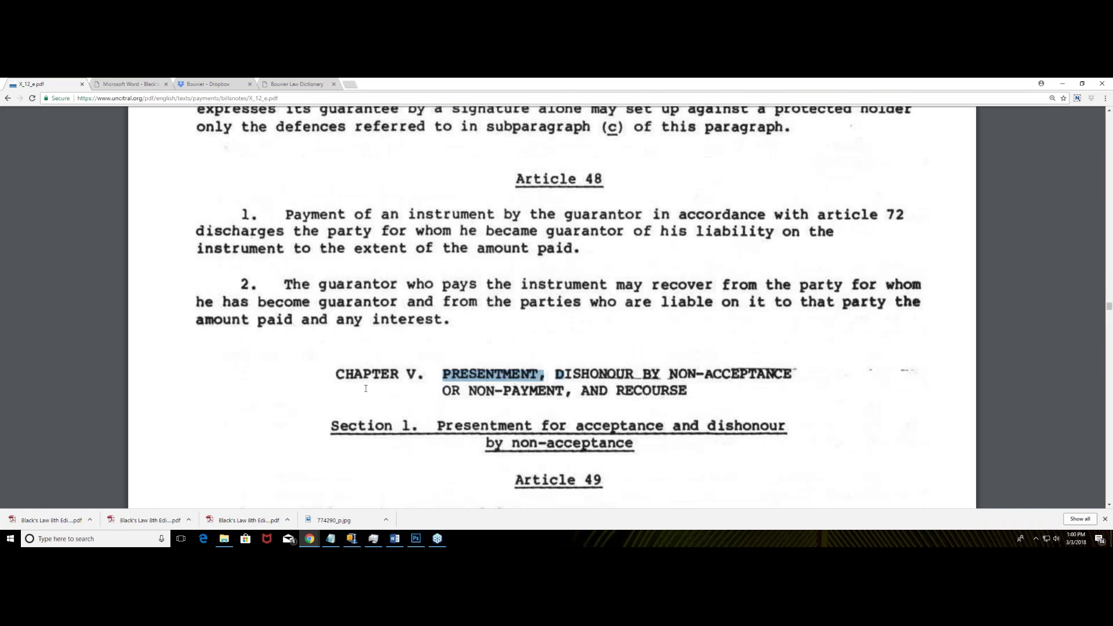
scroll(398, 376, "up", 8)
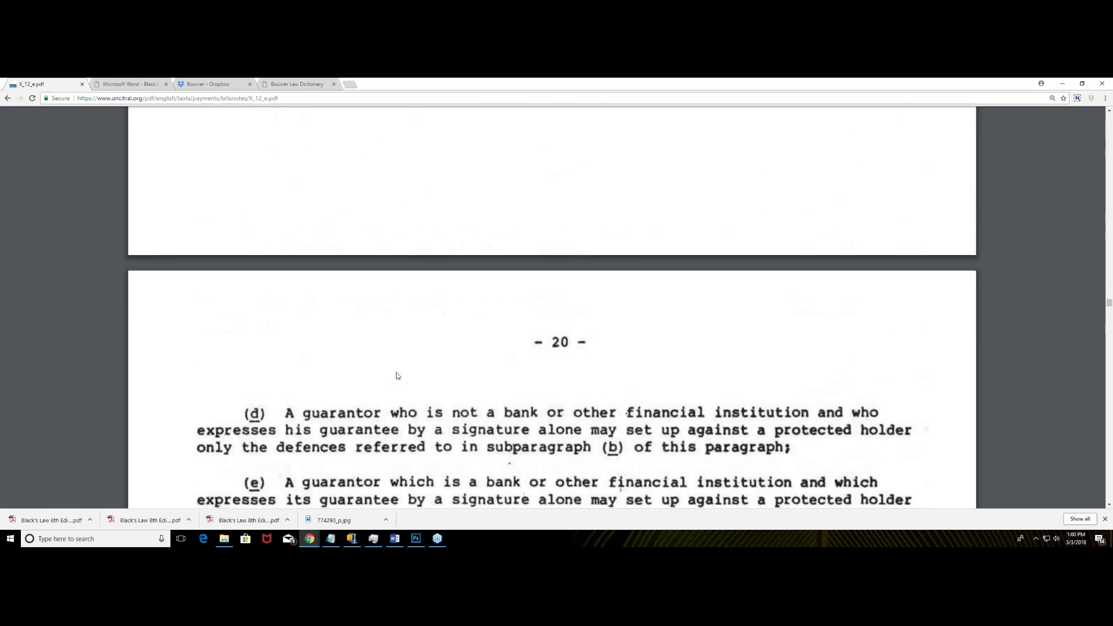
scroll(397, 380, "up", 4)
scroll(394, 387, "down", 1)
scroll(393, 385, "down", 3)
scroll(393, 385, "up", 9)
scroll(399, 389, "up", 10)
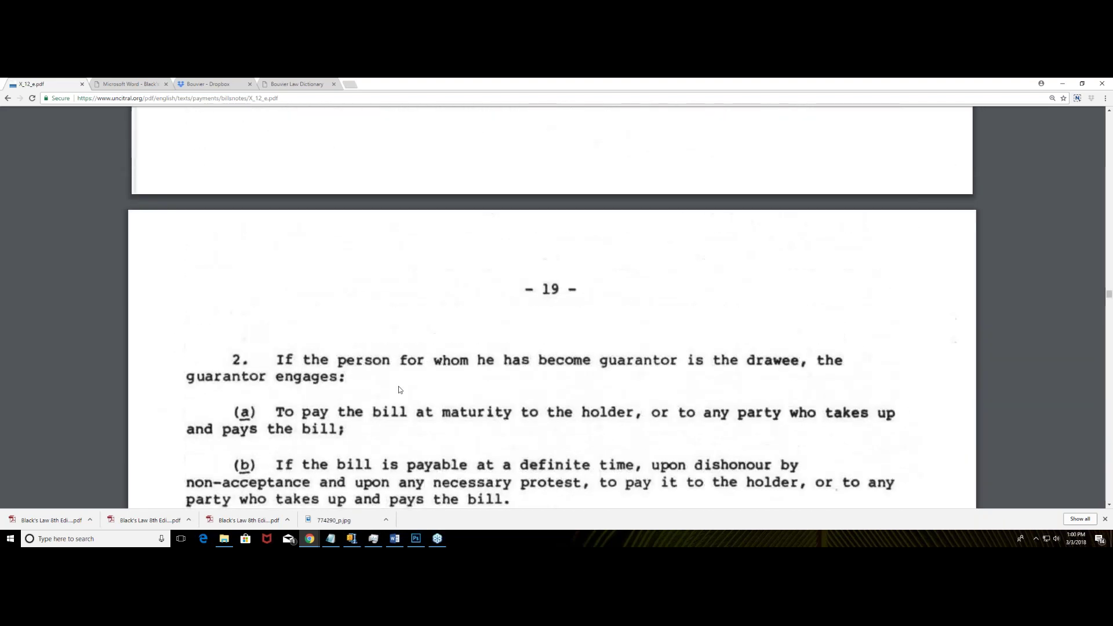
scroll(399, 389, "up", 3)
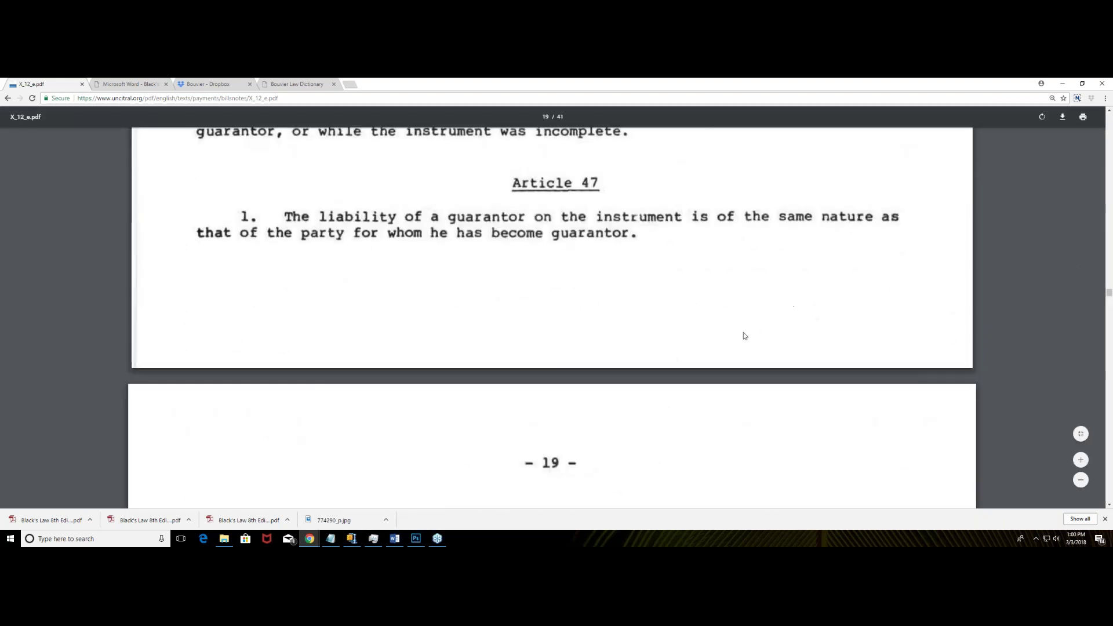
Return to Article 46 and highlight its heading and the section heading "The guarantor".
scroll(742, 336, "up", 3)
scroll(742, 338, "up", 10)
left_click_drag(511, 286, 603, 288)
left_click_drag(520, 249, 657, 250)
scroll(645, 341, "down", 3)
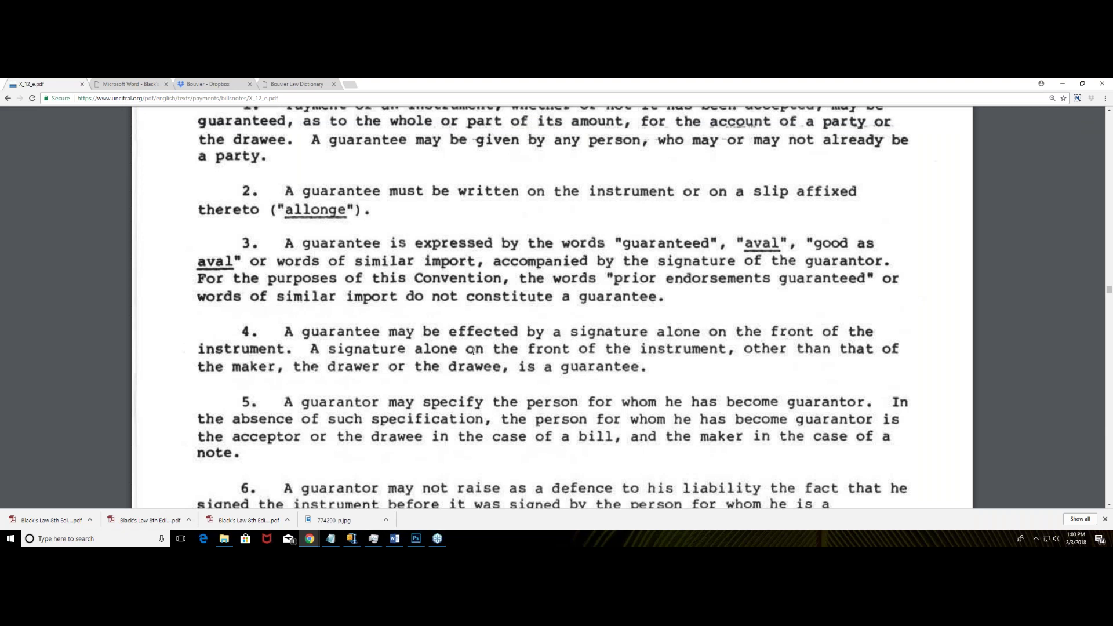
Highlight the "Article 46" heading, followed by paragraph 3 through the opening words of paragraph 4.
scroll(472, 351, "up", 3)
left_click_drag(517, 288, 604, 283)
scroll(525, 331, "down", 2)
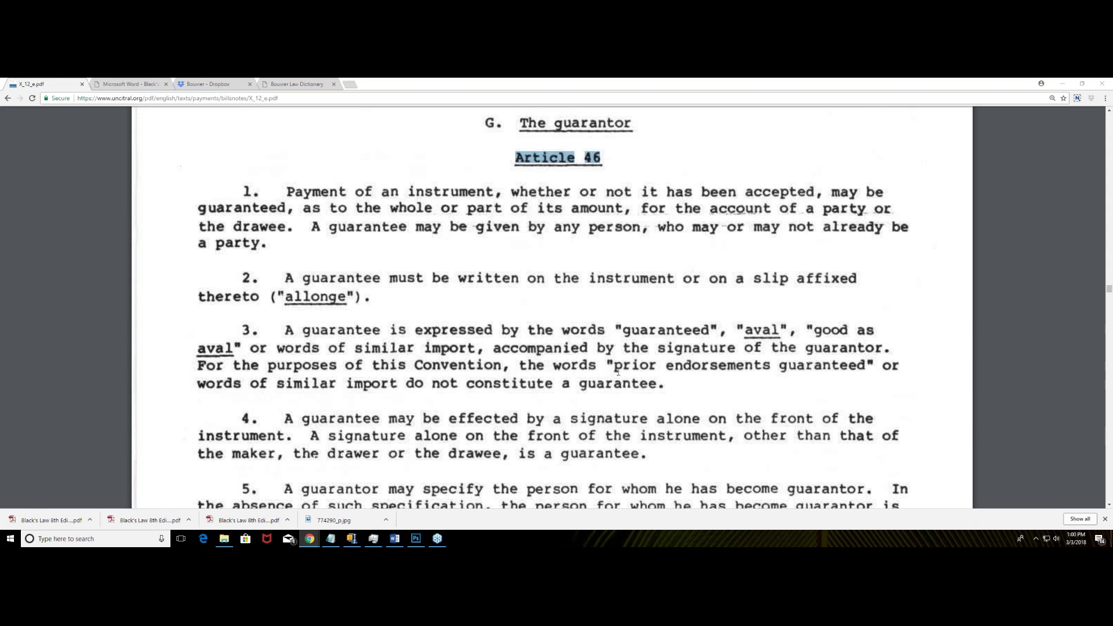
left_click_drag(239, 331, 672, 407)
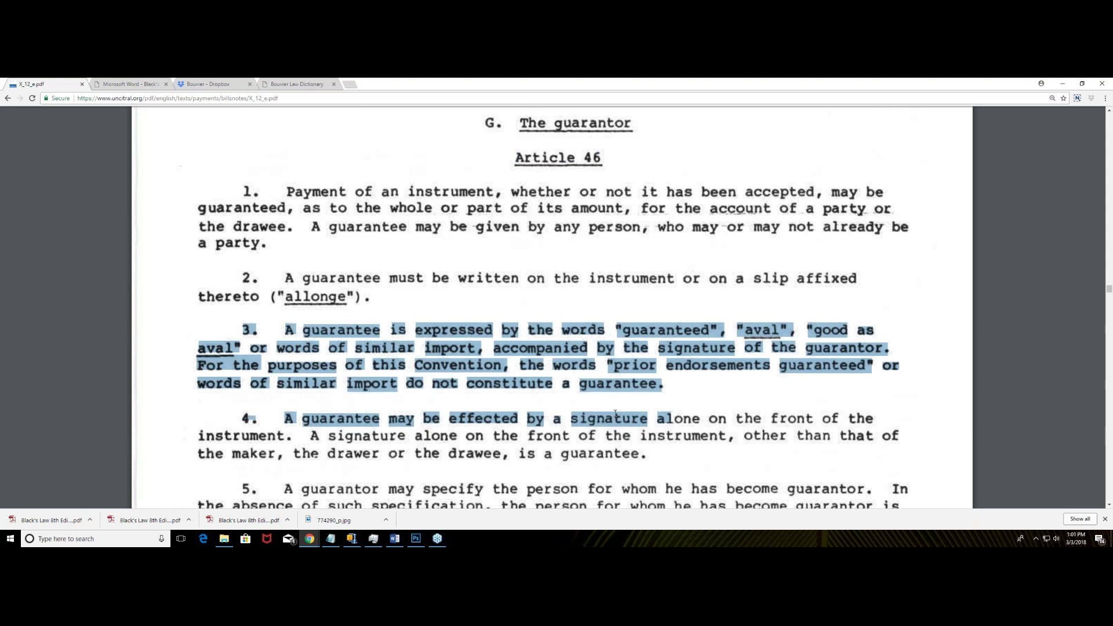
Highlight the sentence in Article 47 paragraph 1 on the nature of a guarantor's liability.
scroll(570, 409, "down", 10)
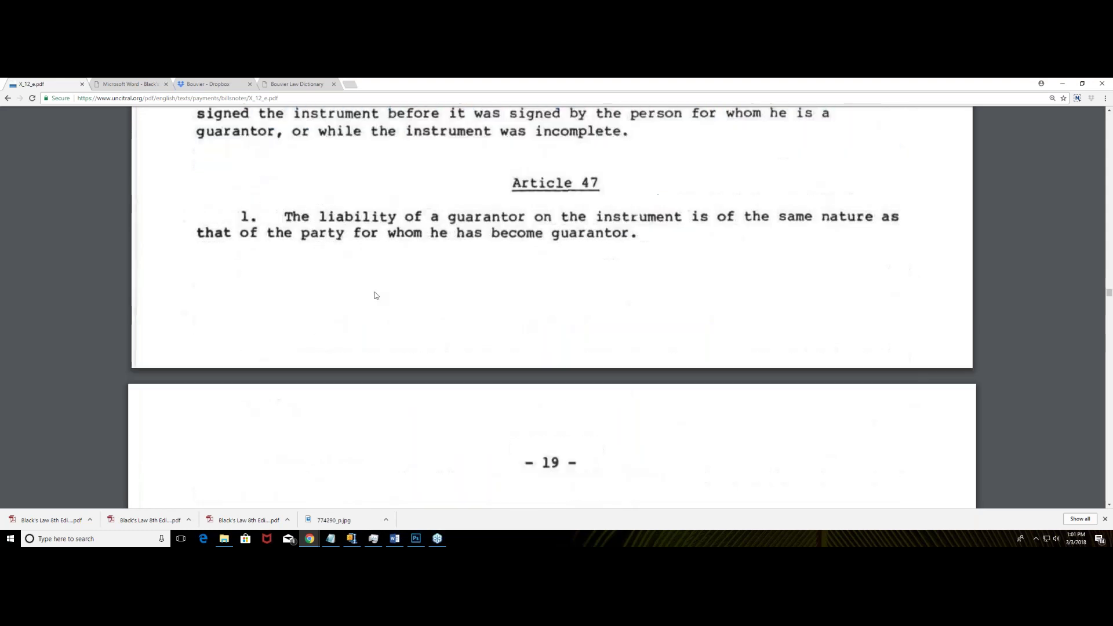
left_click_drag(285, 215, 783, 218)
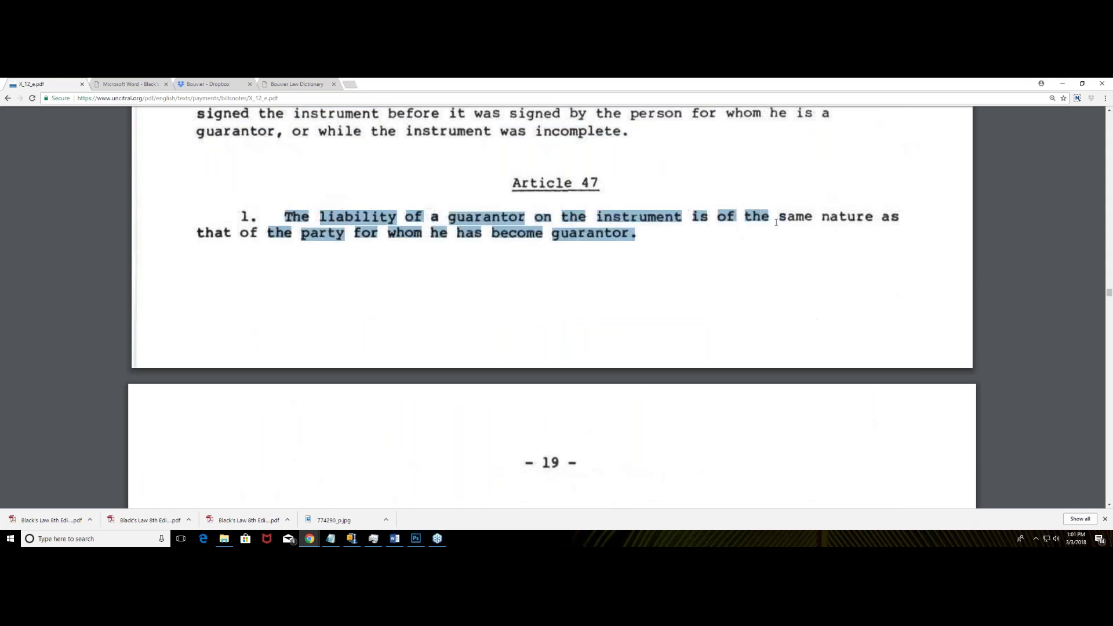
left_click(425, 308)
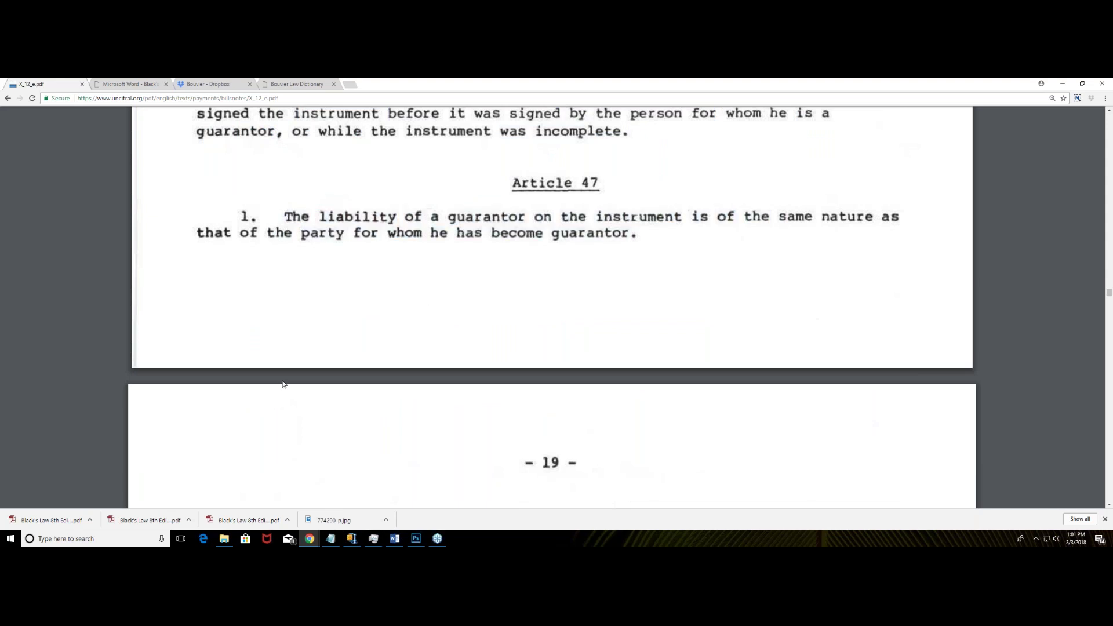
left_click_drag(638, 234, 262, 220)
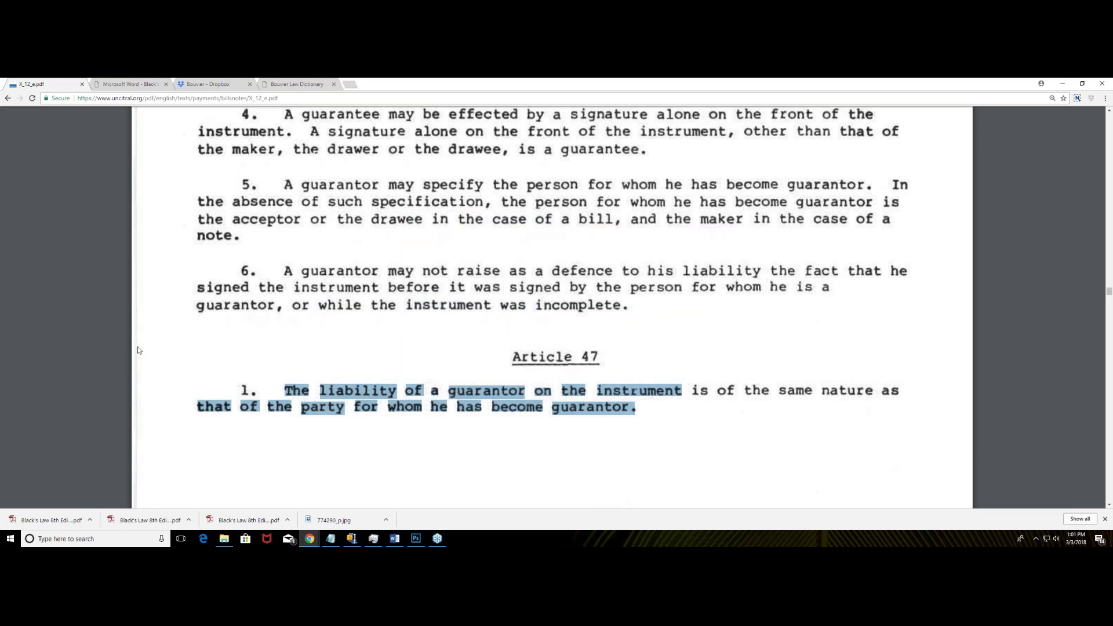
Switch to Photoshop, maximize the International Bill of Exchange template, and start a text layer beneath the bill's title.
left_click(1082, 83)
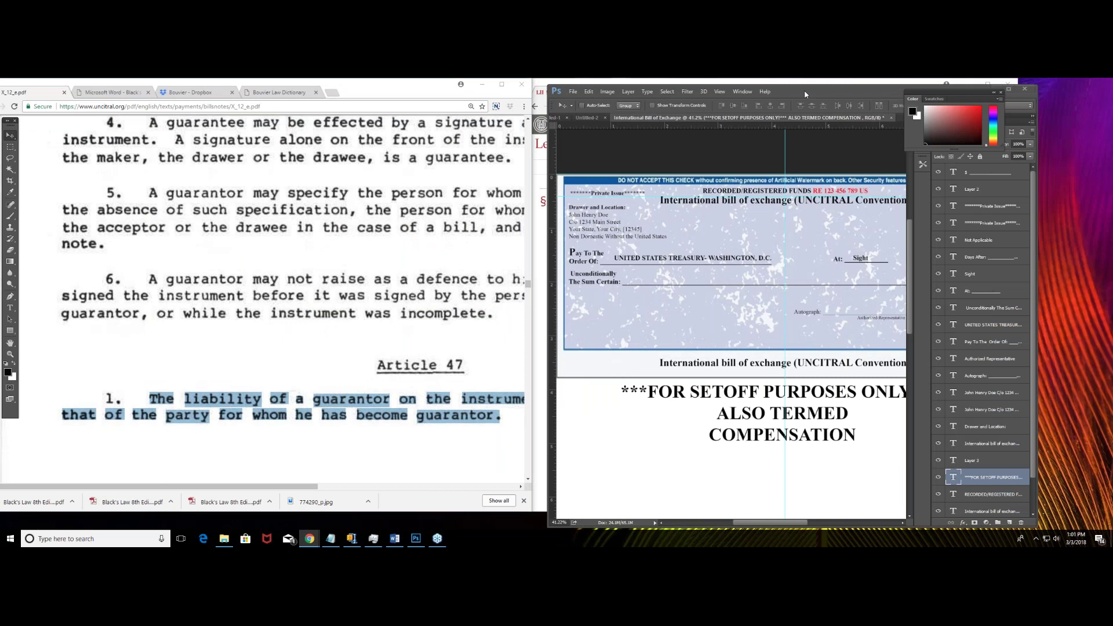
double_click(882, 97)
left_click(821, 88)
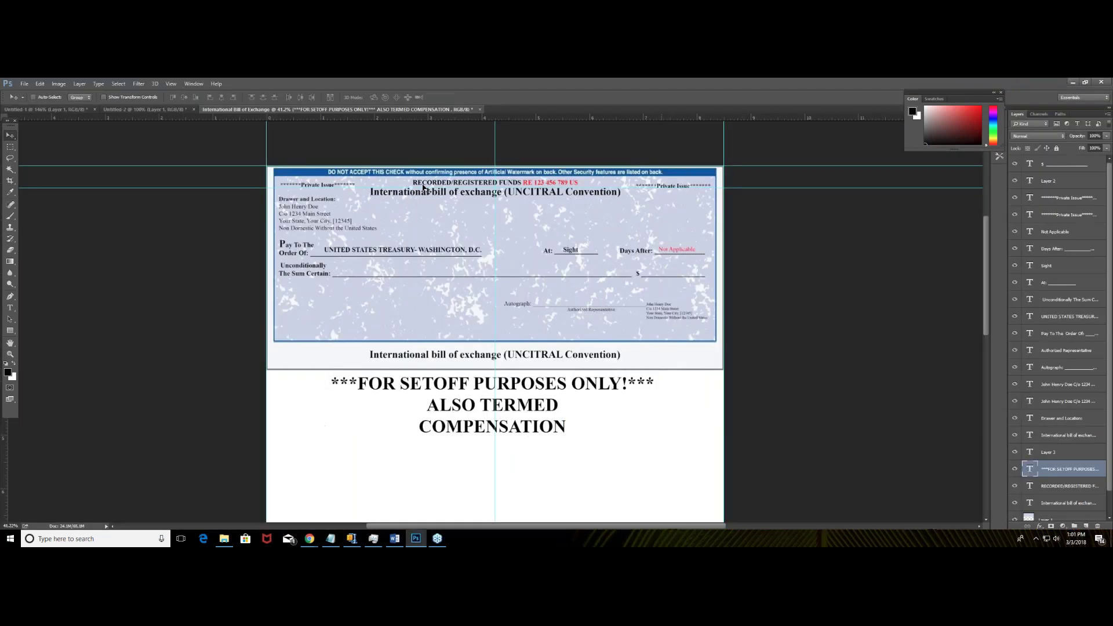
scroll(323, 389, "up", 2)
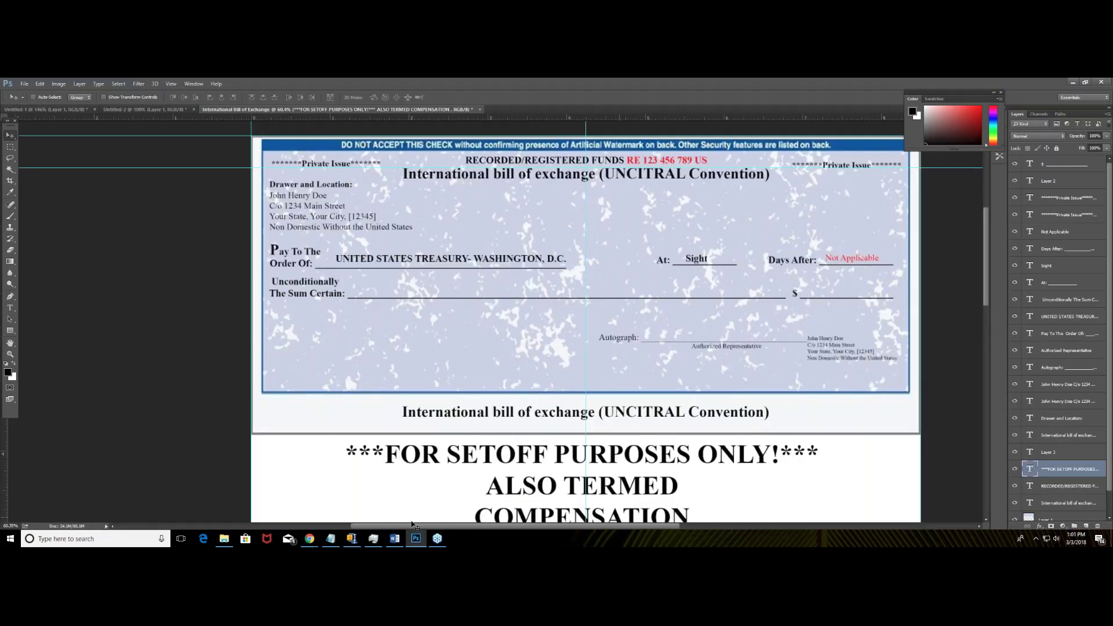
left_click_drag(439, 529, 467, 530)
key("t")
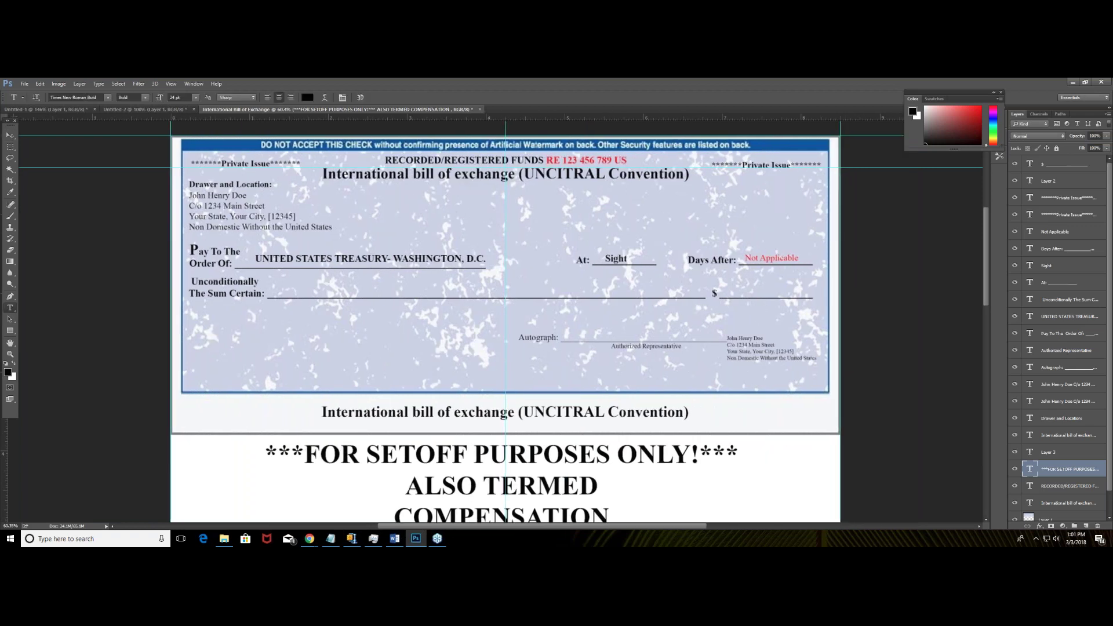
left_click(472, 201)
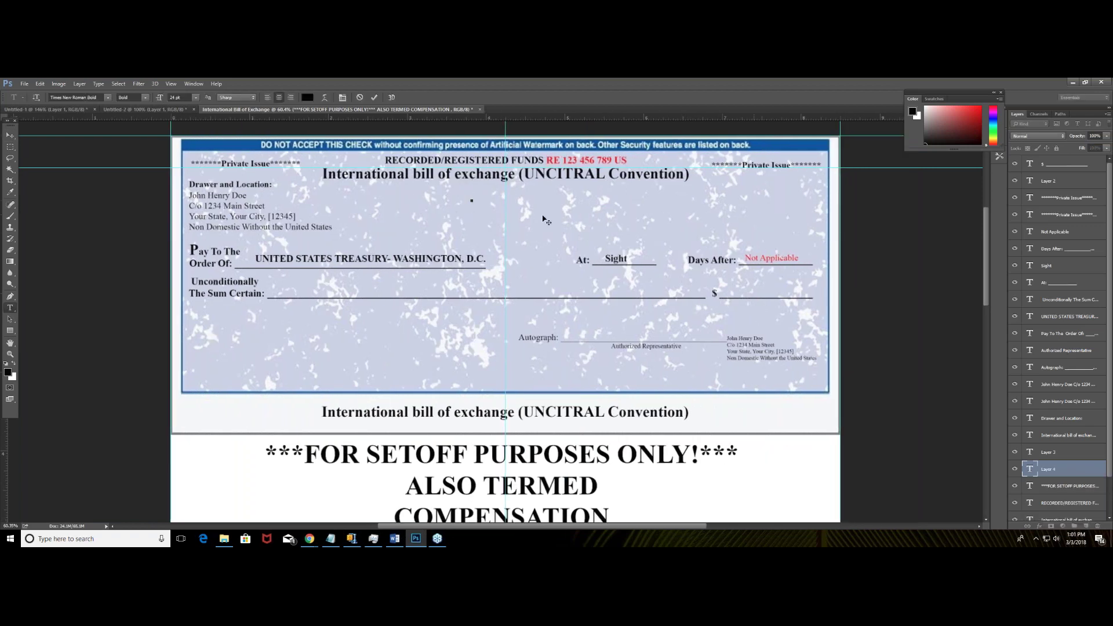
type("pURSUANT")
key("BackSpace")
key("BackSpace")
key("BackSpace")
key("BackSpace")
key("BackSpace")
key("BackSpace")
key("BackSpace")
key("BackSpace")
Set the new text to 12 pt and write "Pursuant to and in accordance with final articles of the".
left_click(196, 98)
left_click(189, 168)
type("R")
key("BackSpace")
type("Pursuant to and")
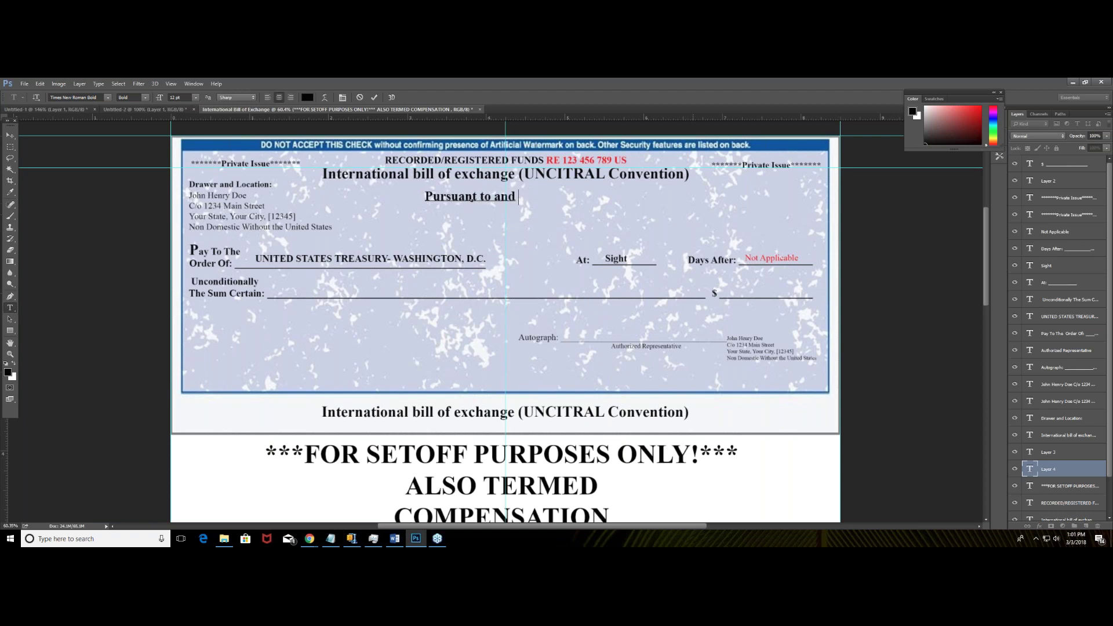
type(" in a")
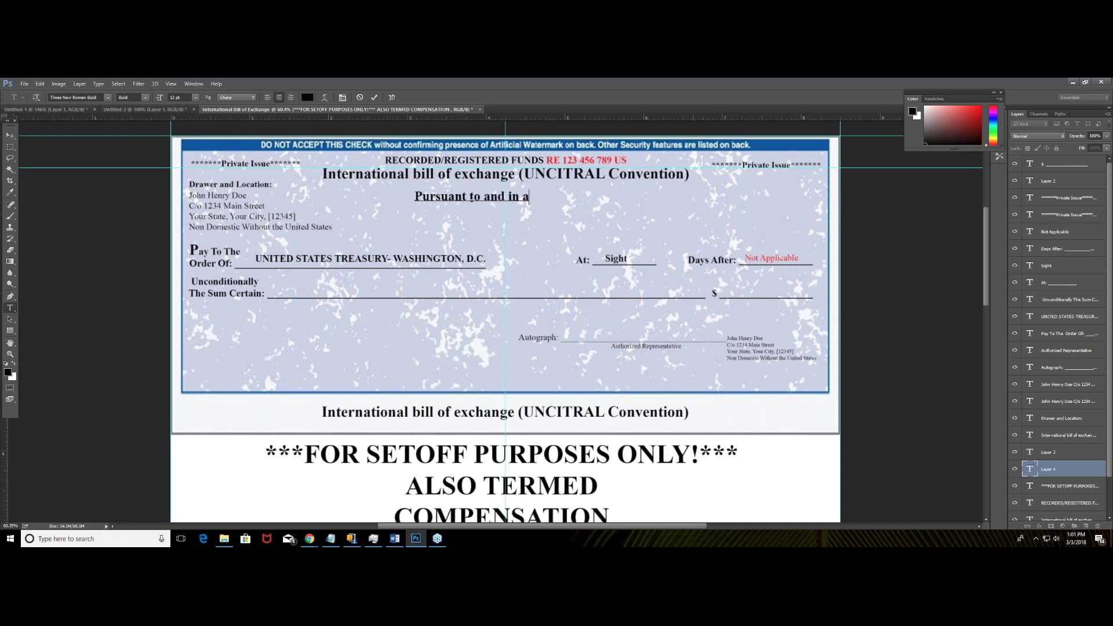
type("ccordance")
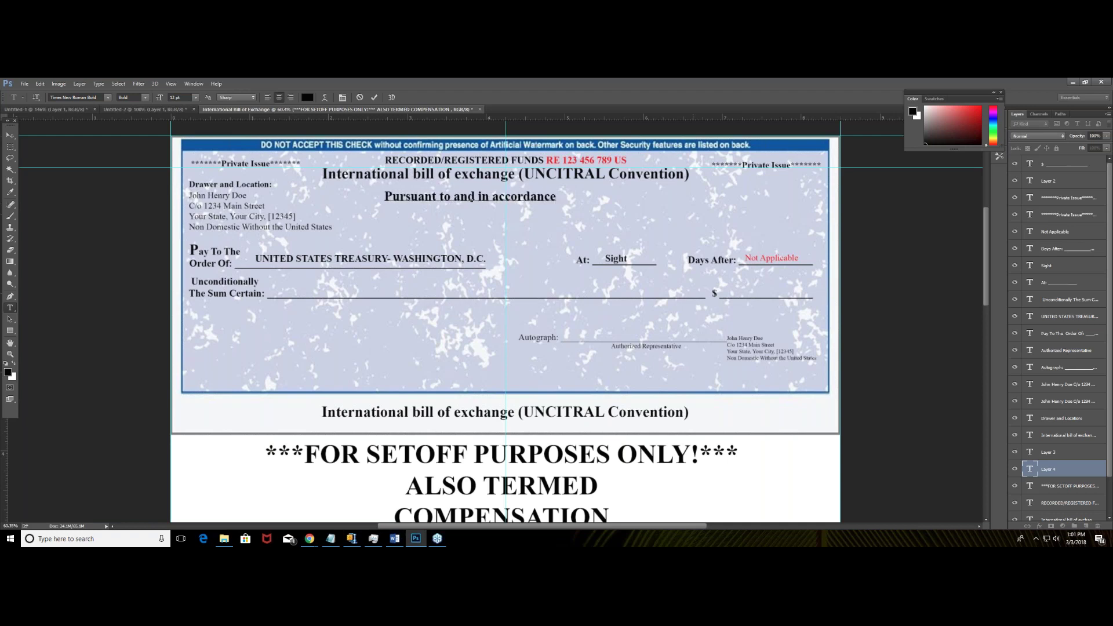
type(" with fi")
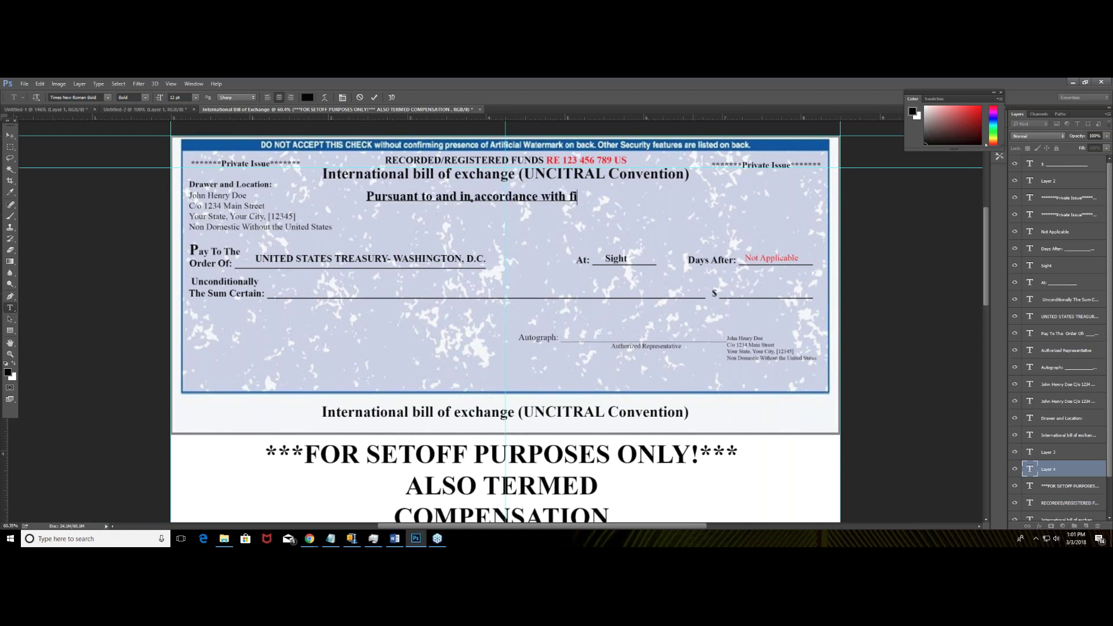
type("nal a")
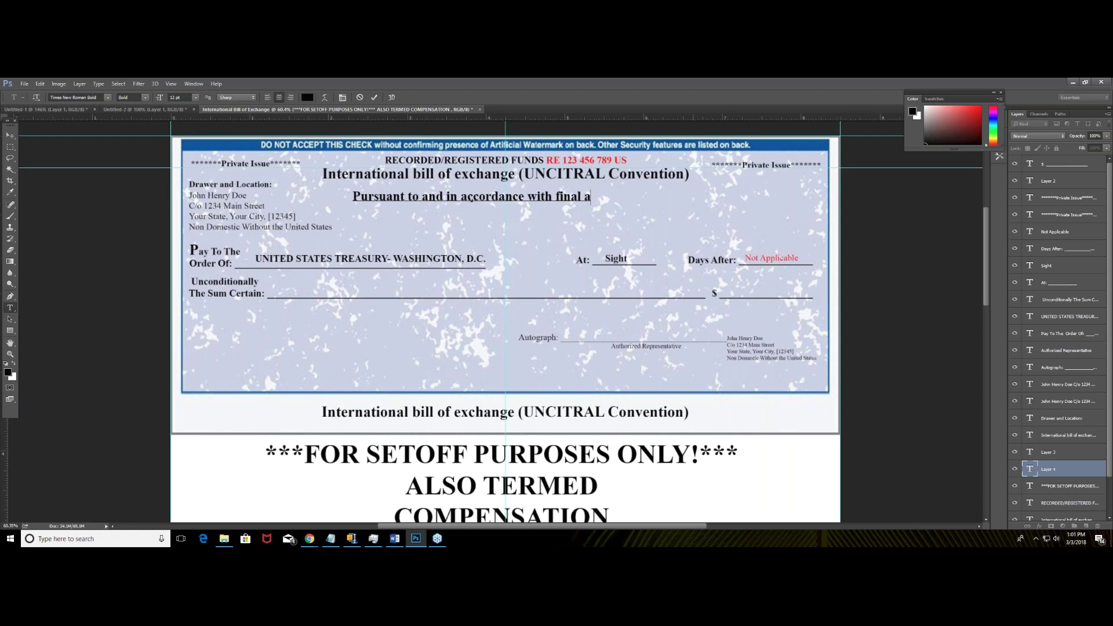
type("rticles of the")
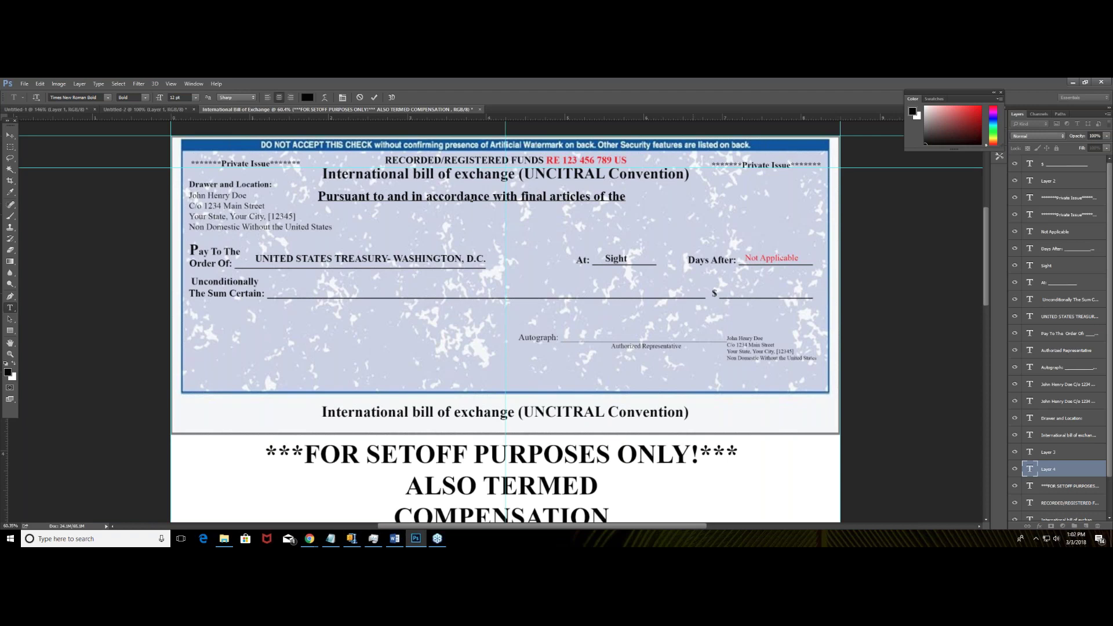
Add a second line reading "UNCITRAL Convention in effect on the date hereof." to the text layer.
key("Return")
type("UNCITRAL Convention")
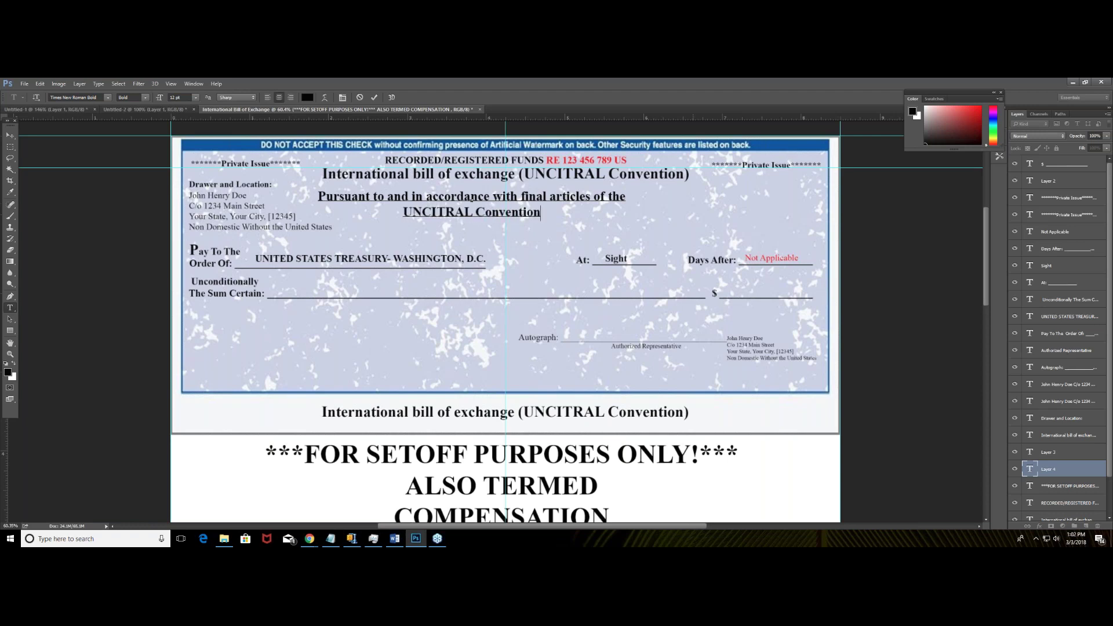
type(" in effec")
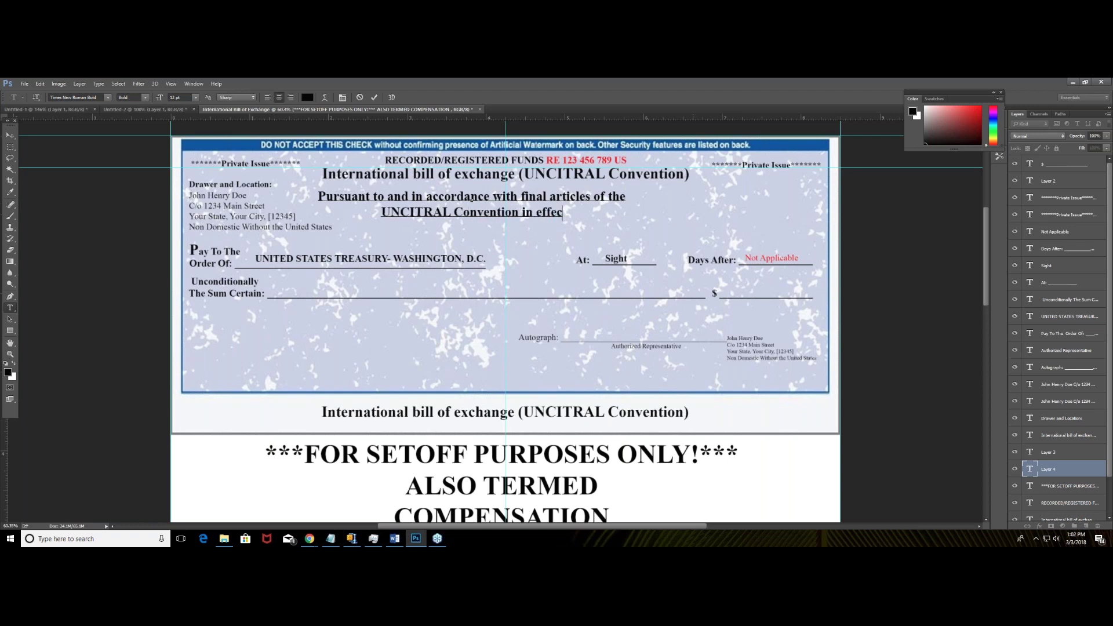
type("t on the ")
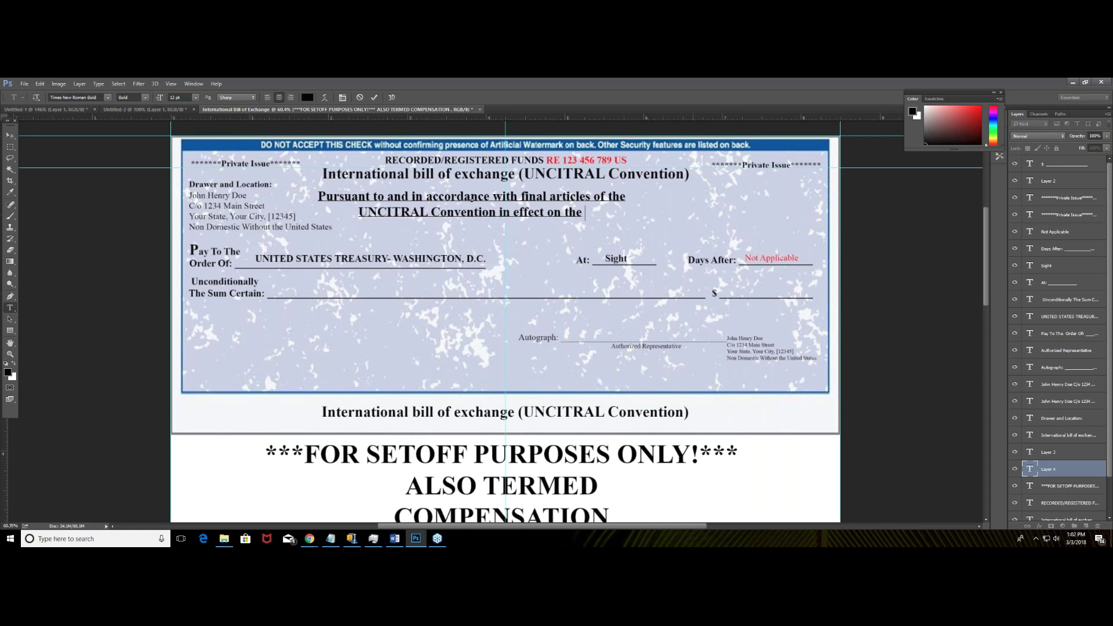
type("date hereof")
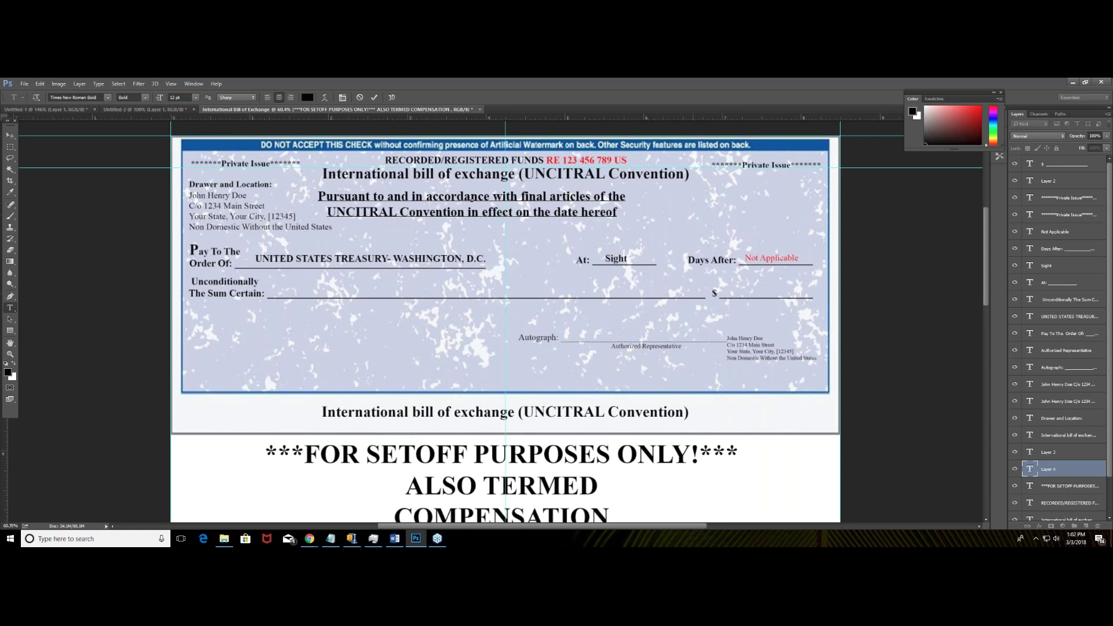
type(". ")
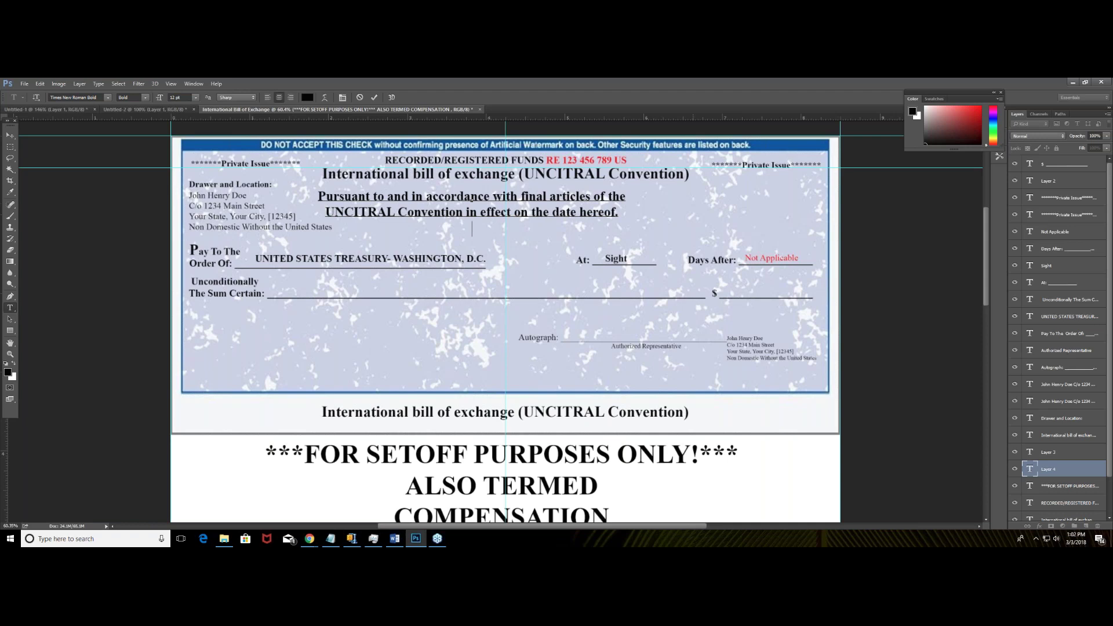
Add a third line beginning "REF: Ratified Convention Articles" with only the first letter of "Convention" capitalized.
type("REF: Ratified COnventi")
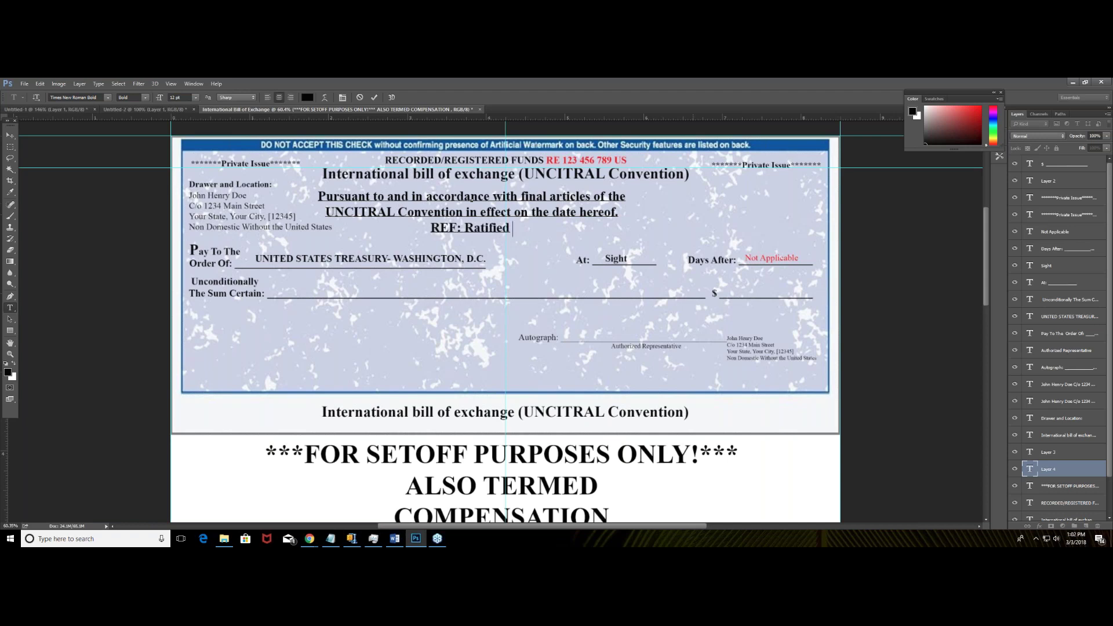
key("BackSpace")
key("BackSpace")
key("BackSpace")
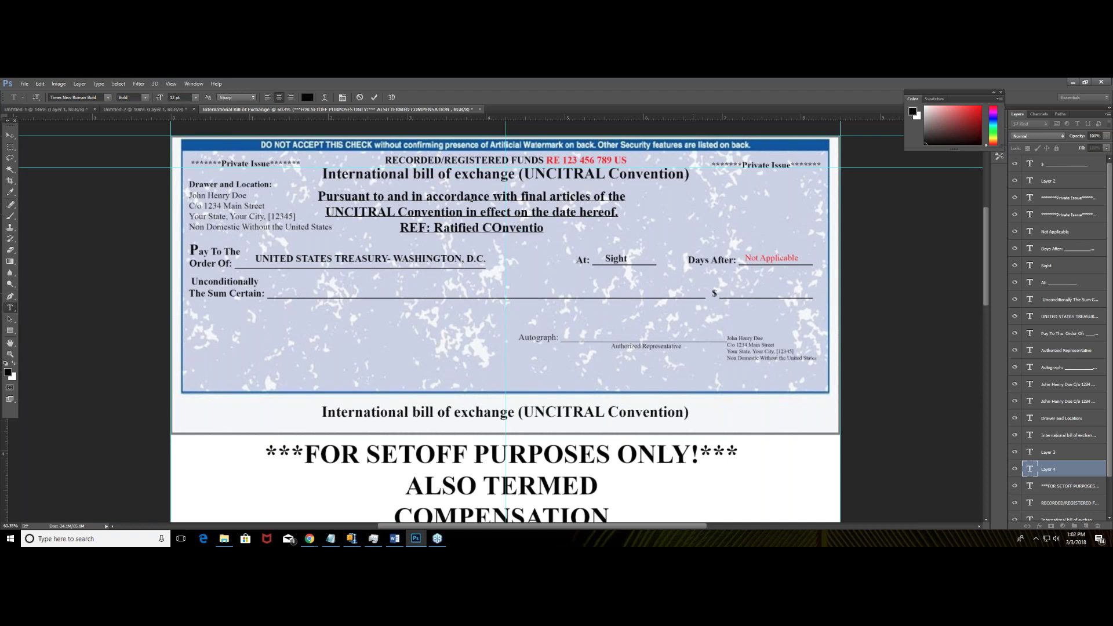
key("BackSpace")
key("BackSpace")
key("BackSpace")
key("BackSpace")
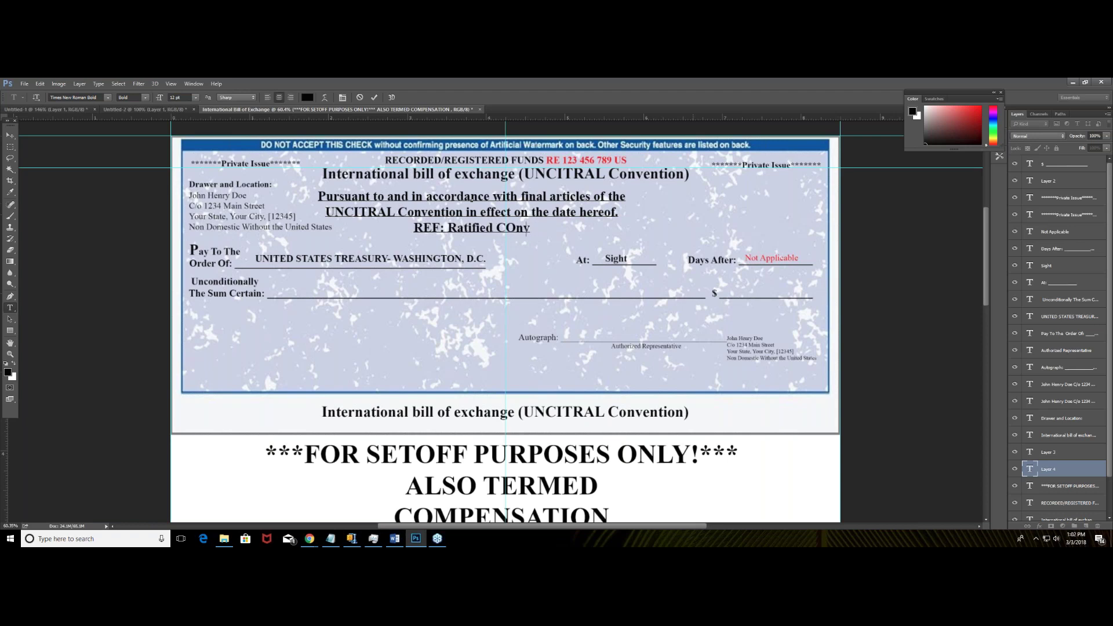
type("onve")
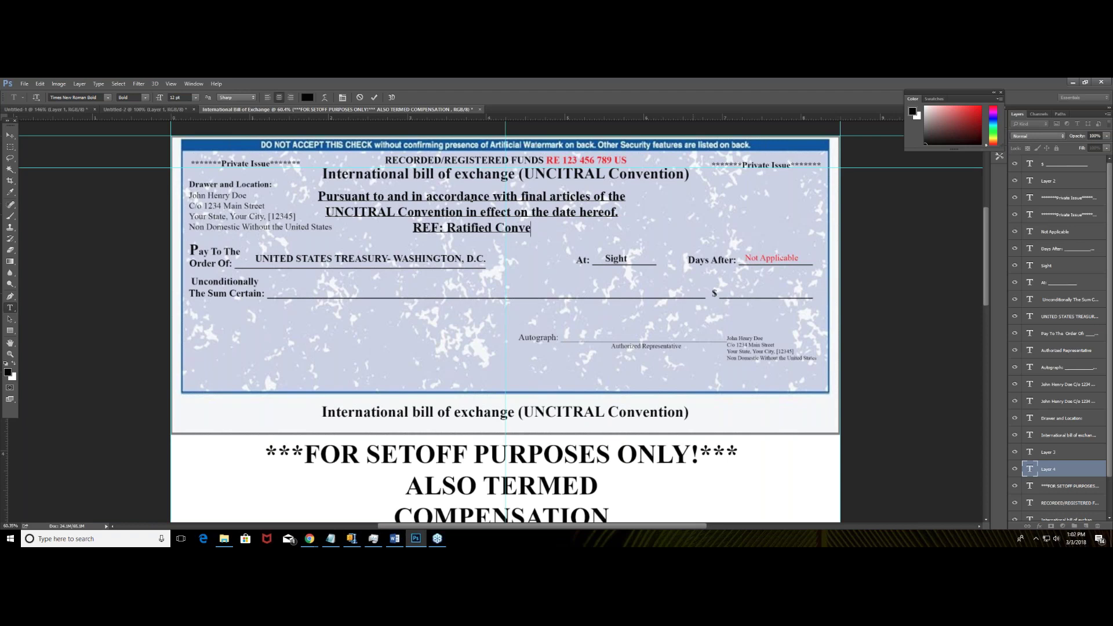
type("ntion Articles")
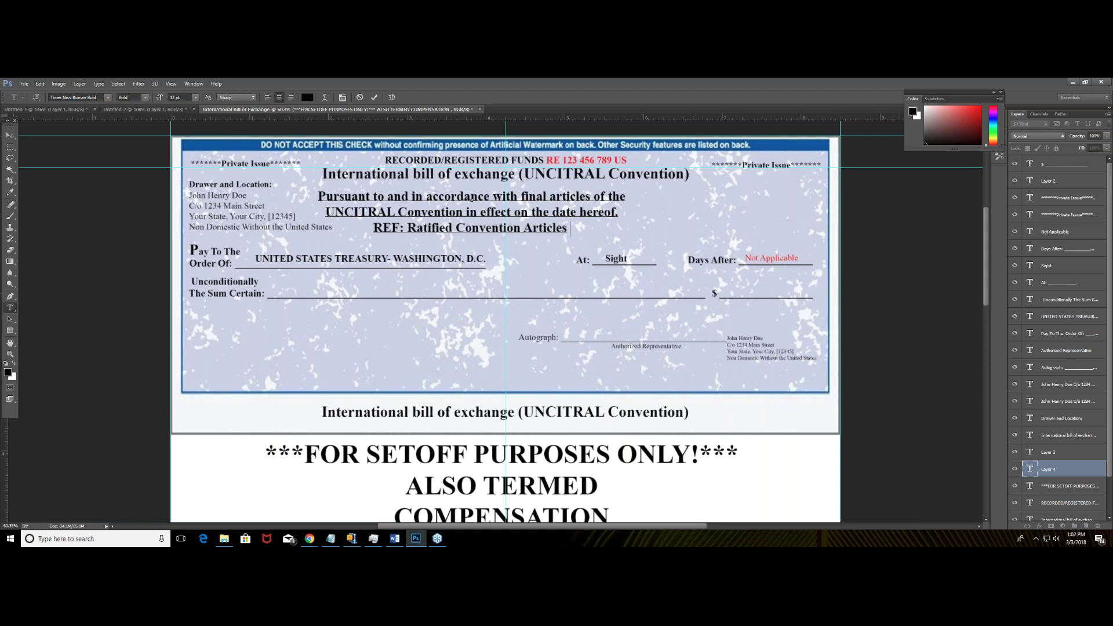
Complete the third line of the convention text with the article numbers "1-7, 11, 12, 13, 46(3), 47(1), 53".
type(" 1-7")
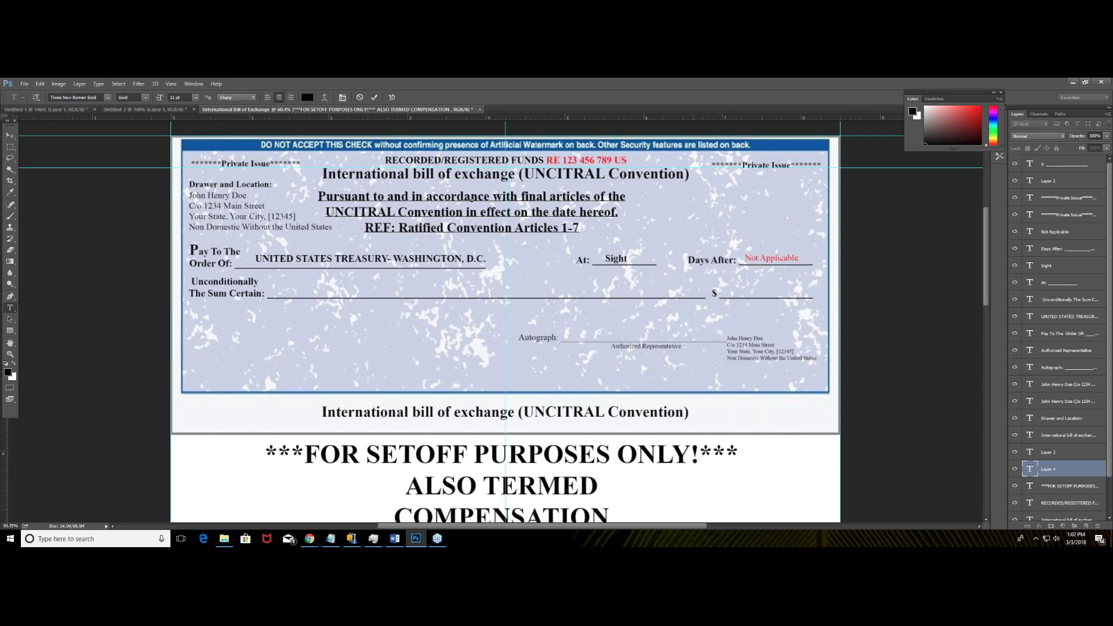
type(", ")
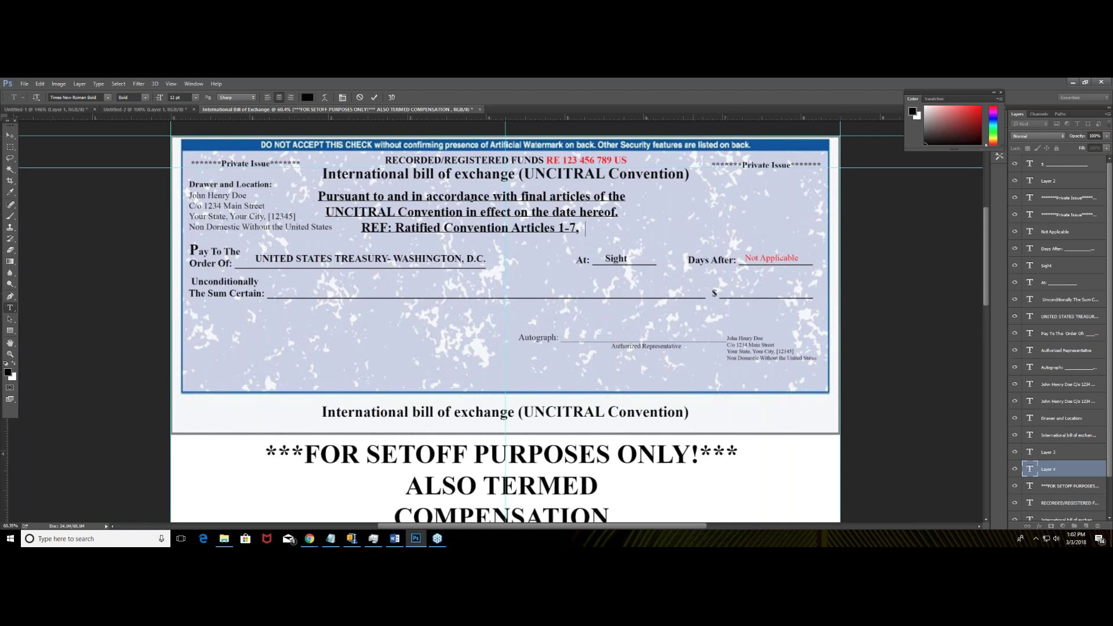
type("11, 1")
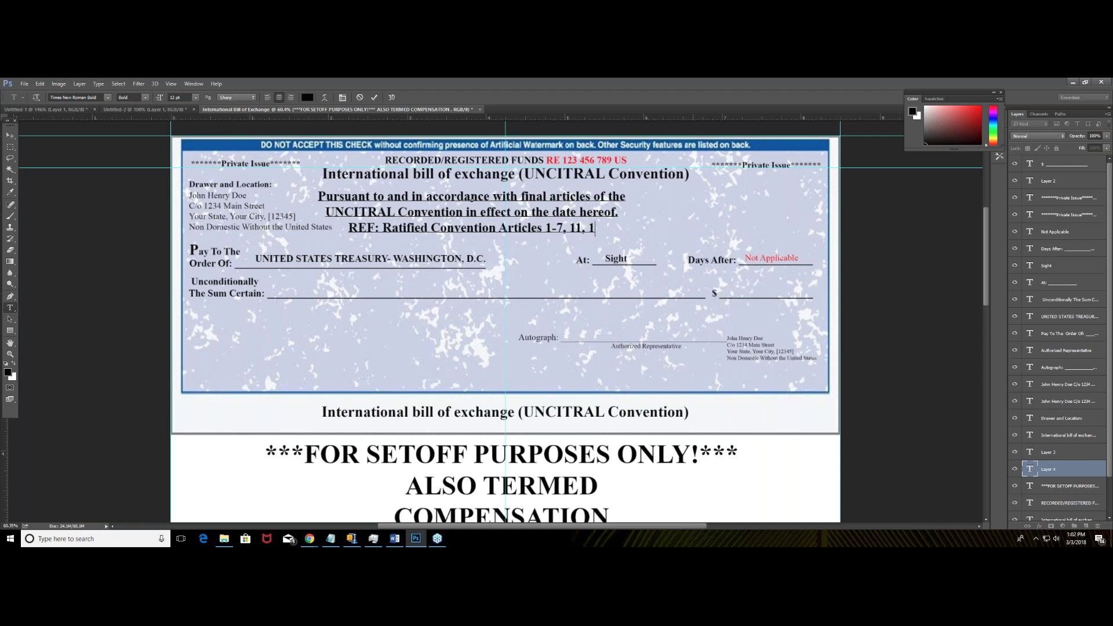
type("2, 1")
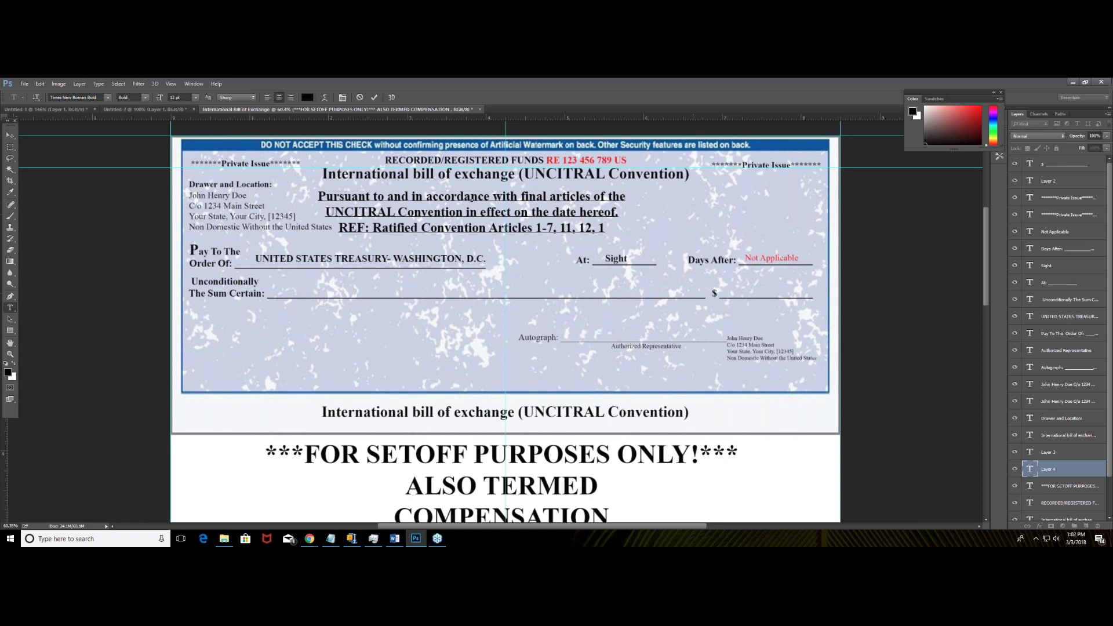
type("3,")
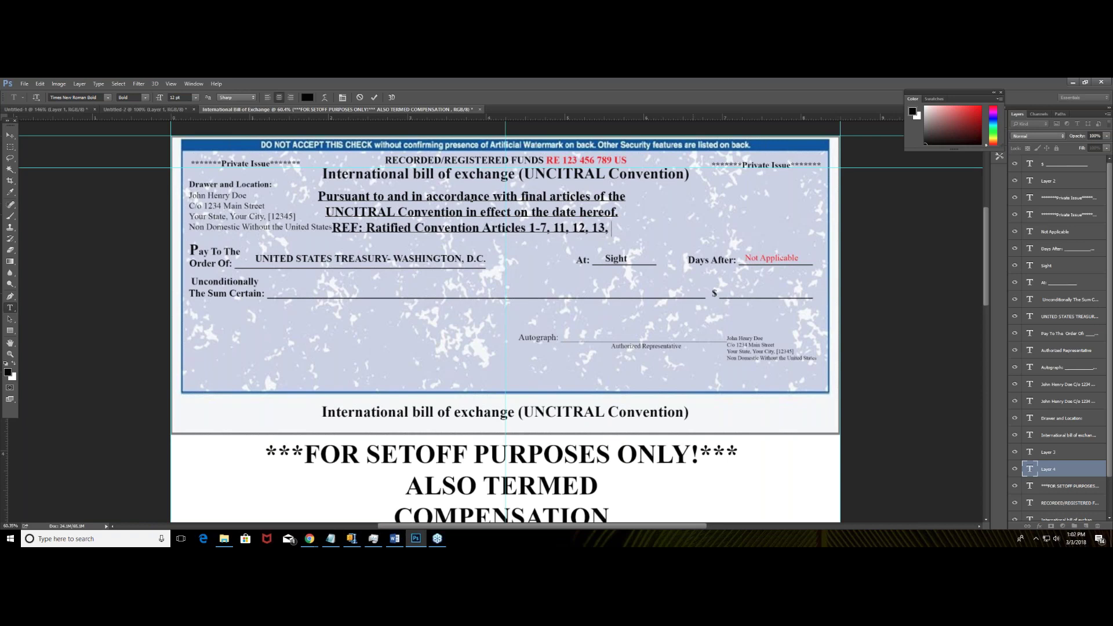
type(" 4")
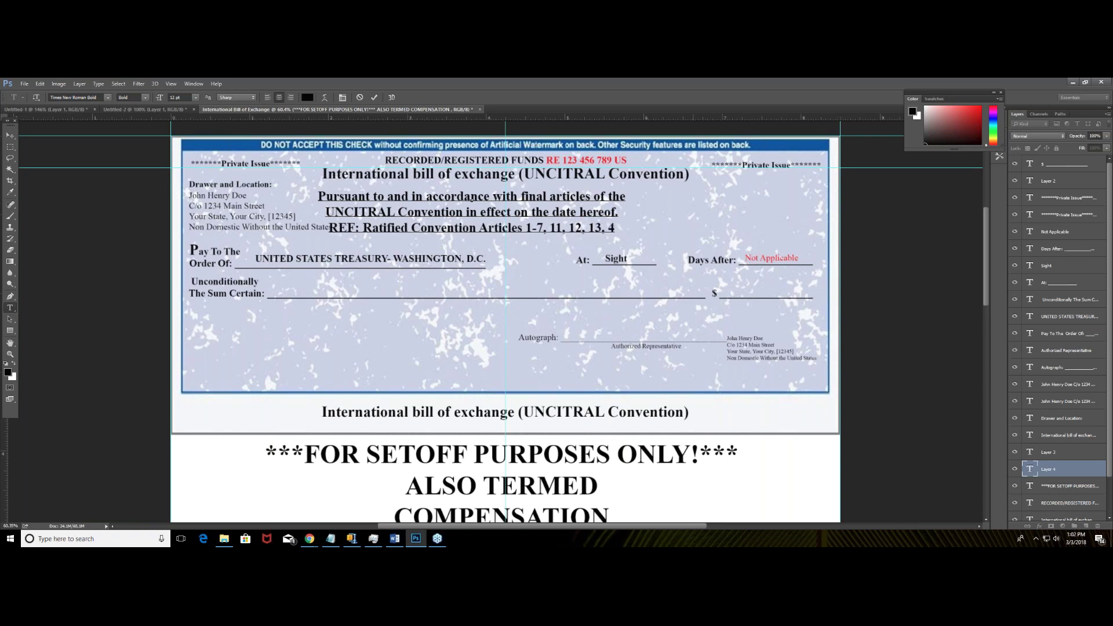
type("6(3")
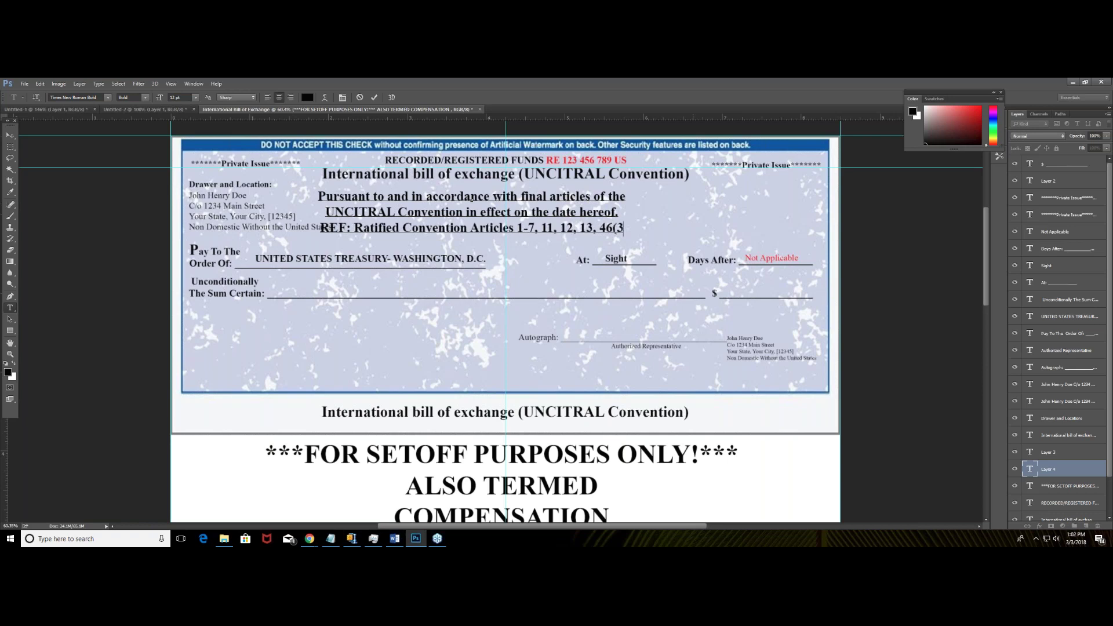
type(")")
type(". ")
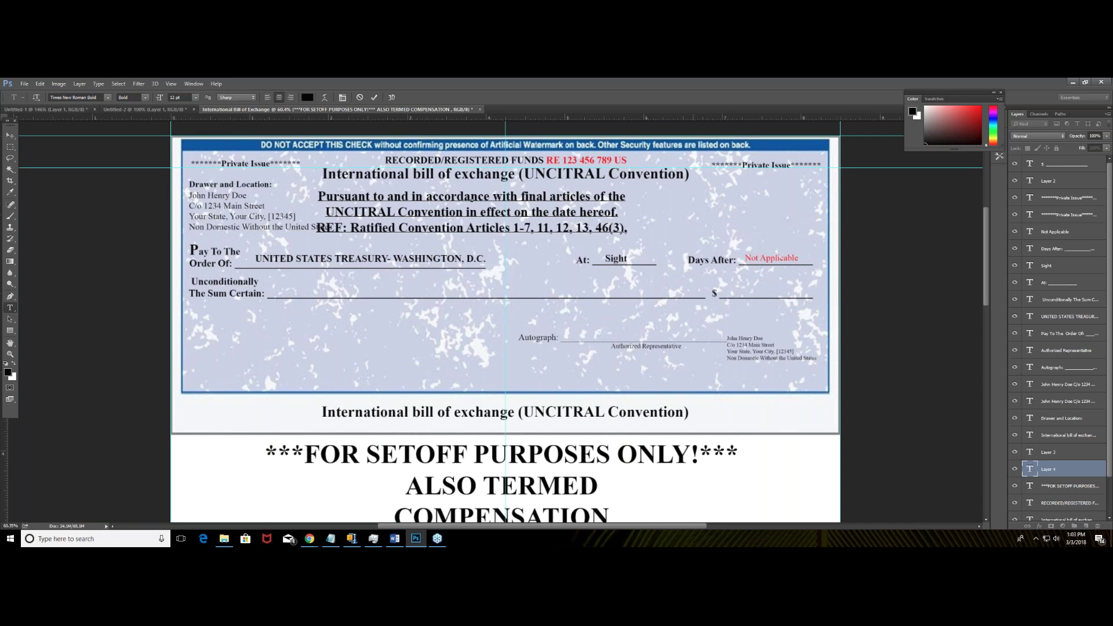
type("47")
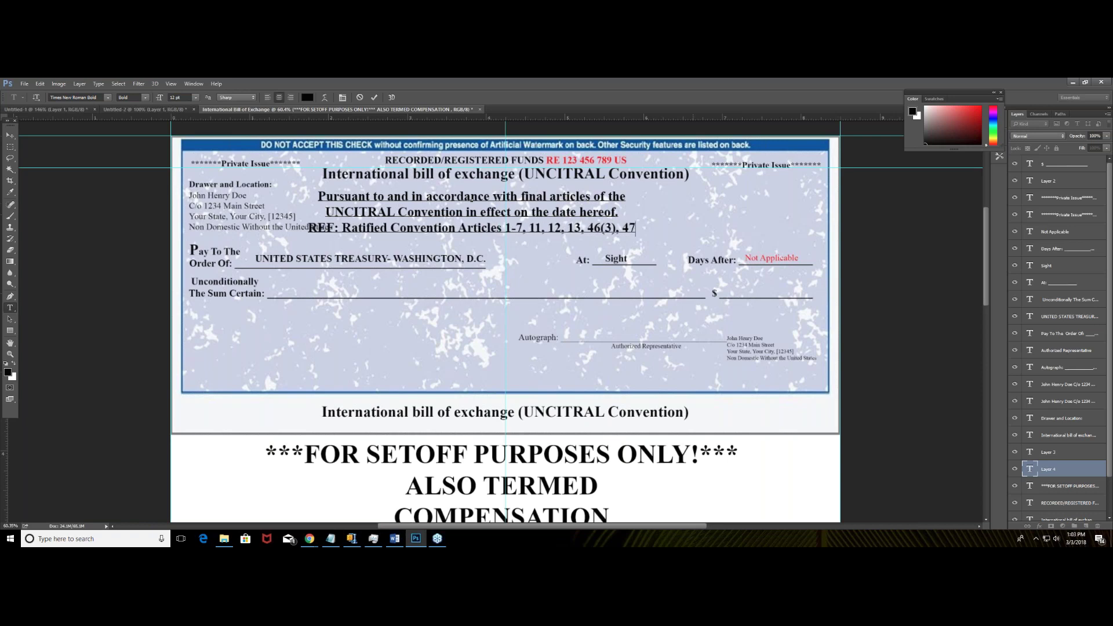
type("(1")
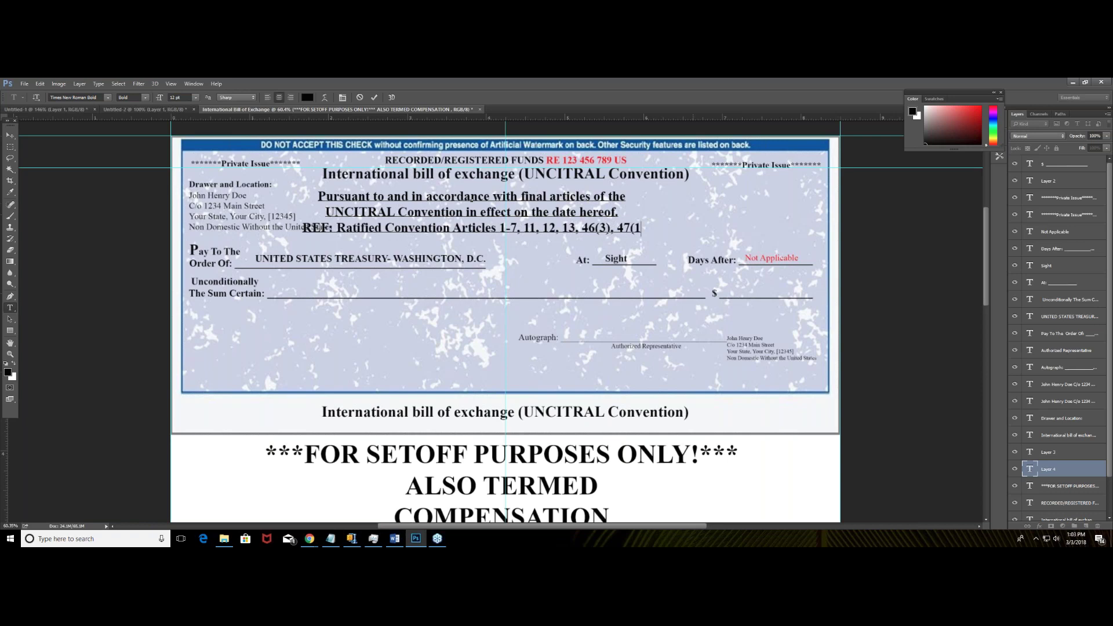
type("), 53")
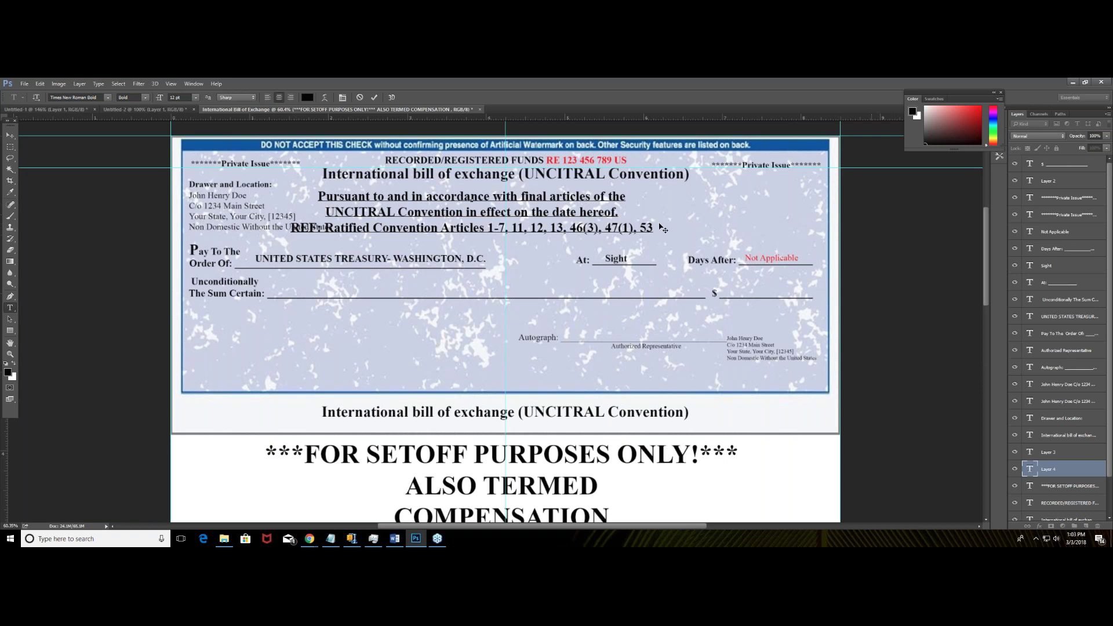
Reduce the whole three-line convention text to 8 pt and move it up and across to centre it beneath the bill's title.
key("ctrl+a")
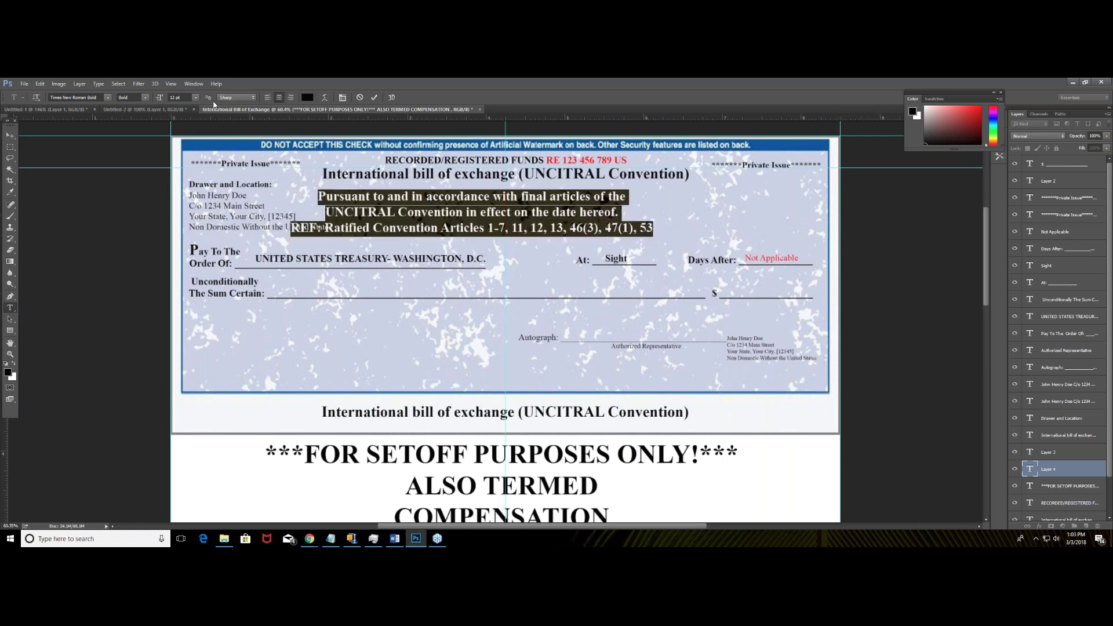
left_click(196, 97)
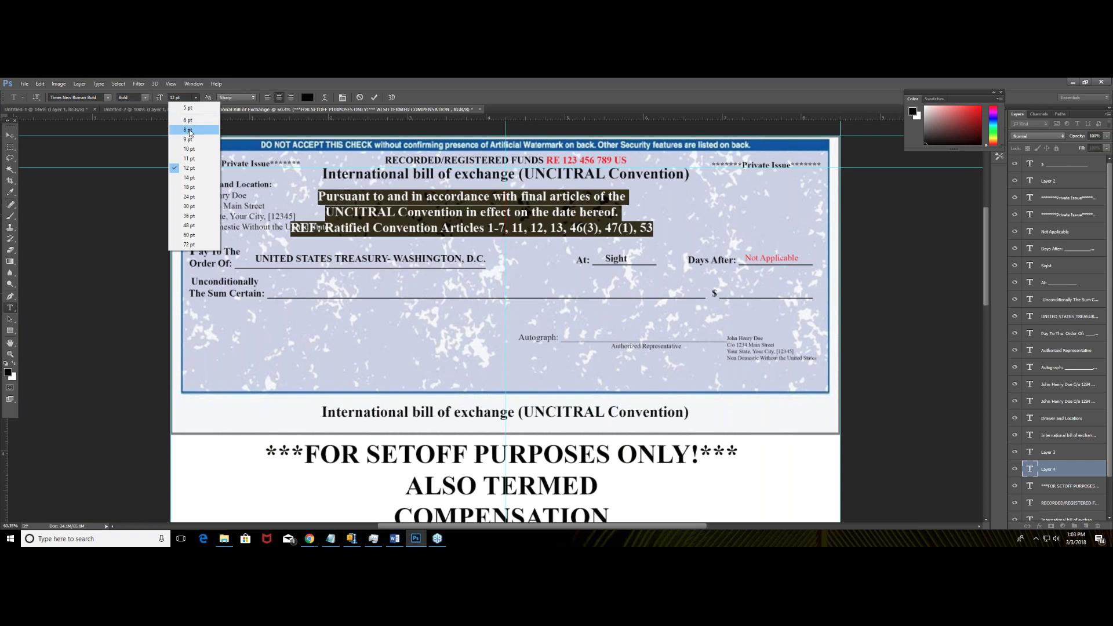
left_click(190, 130)
left_click(10, 135)
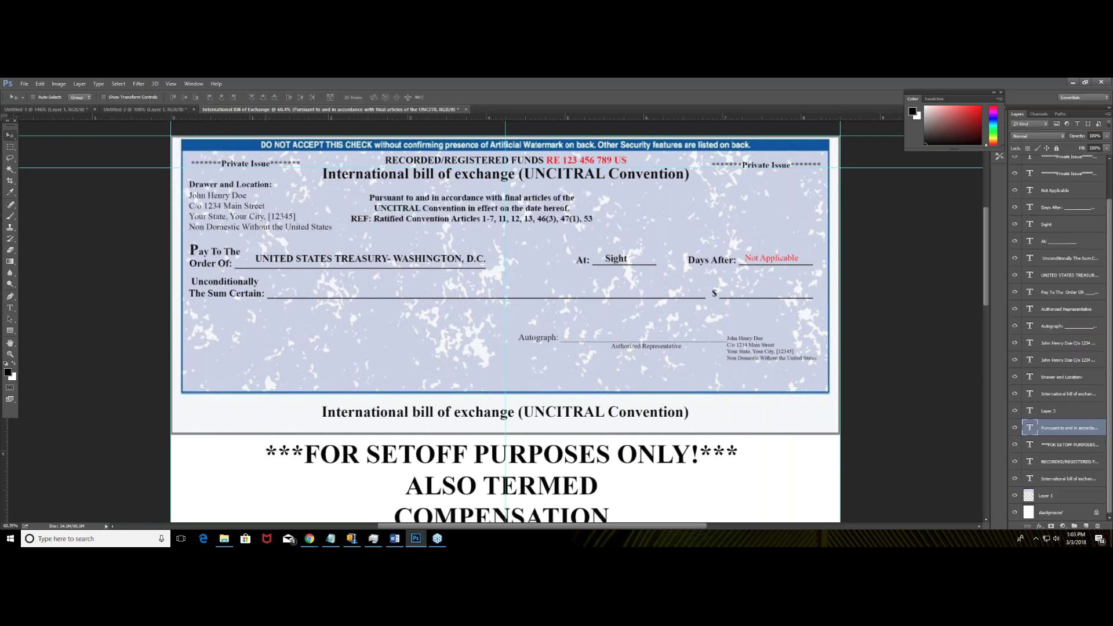
left_click_drag(424, 208, 466, 200)
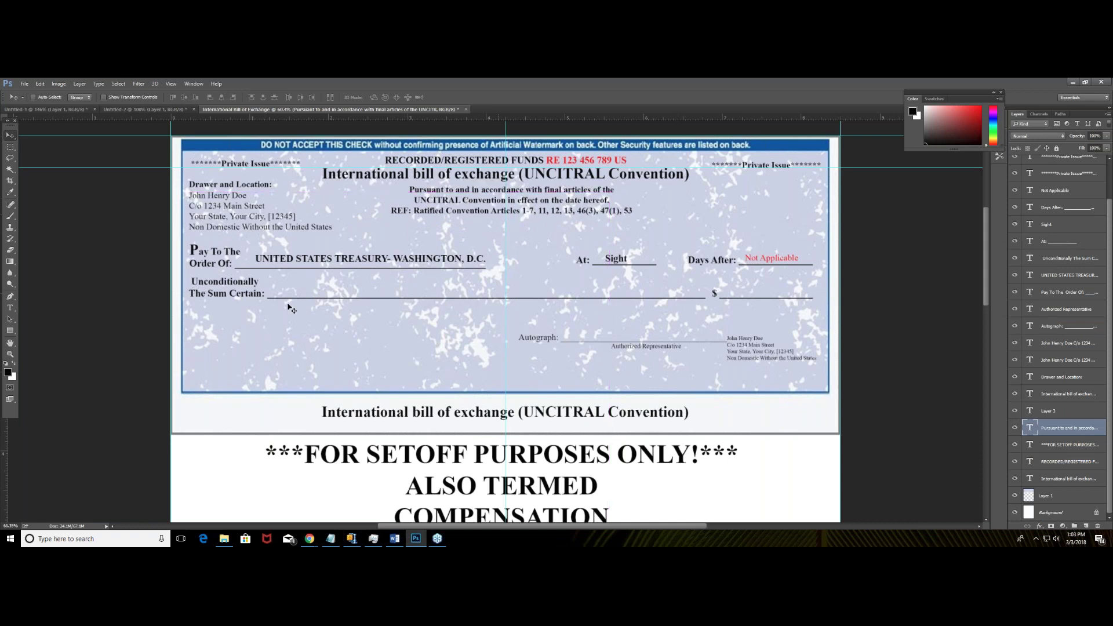
Insert "As Good as Aval" in quotation marks, followed by "By", before "Authorized Representative" in the caption under the autograph line.
scroll(288, 308, "up", 3)
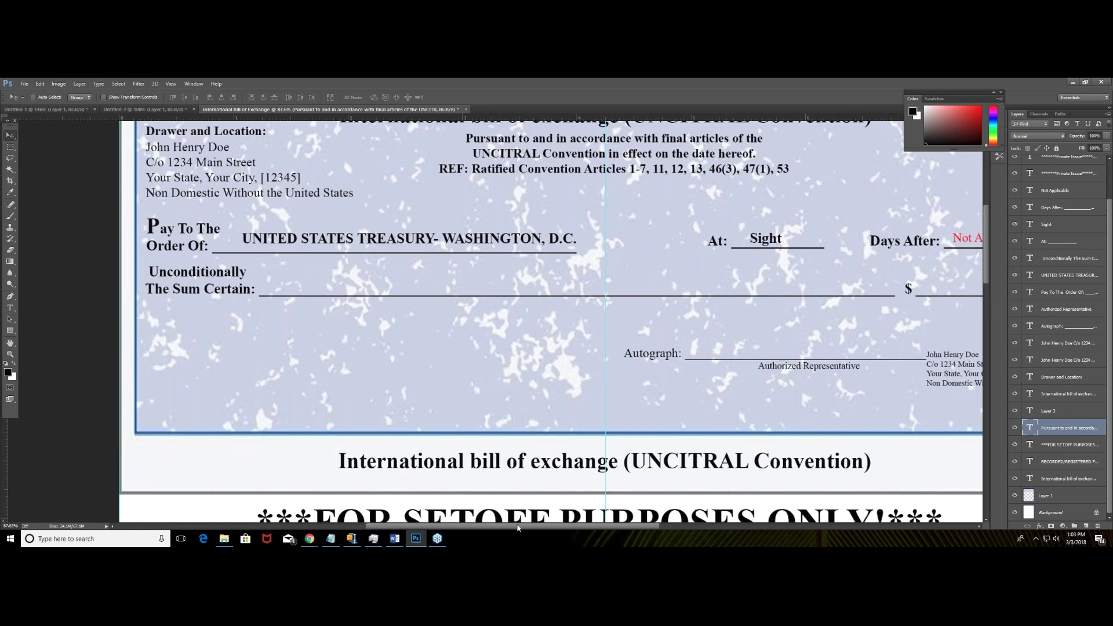
scroll(492, 319, "right", 5)
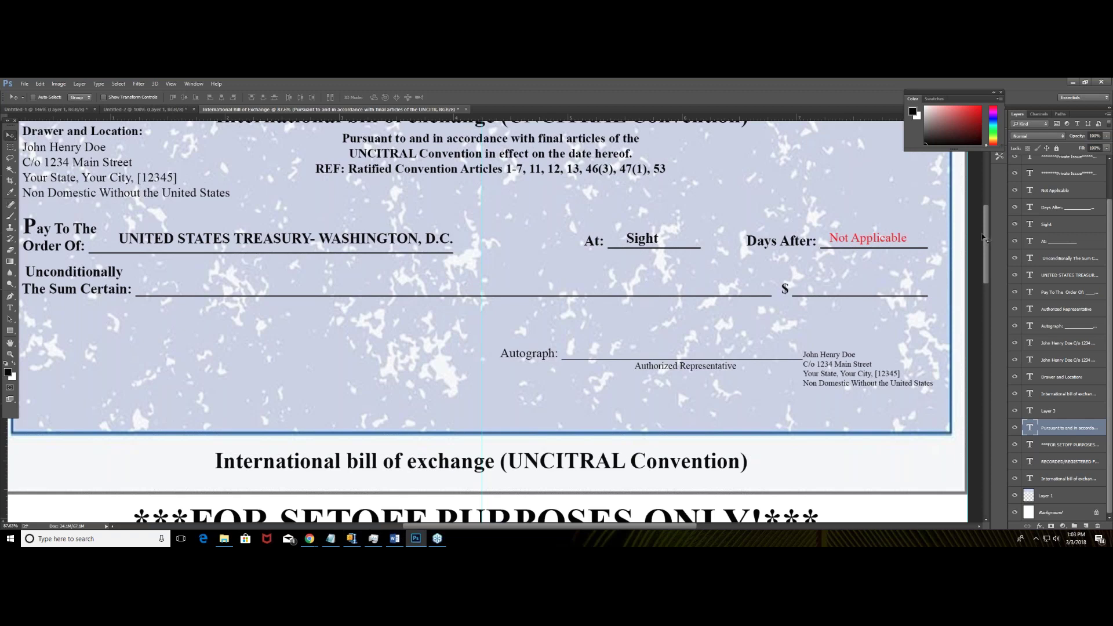
left_click_drag(988, 240, 984, 220)
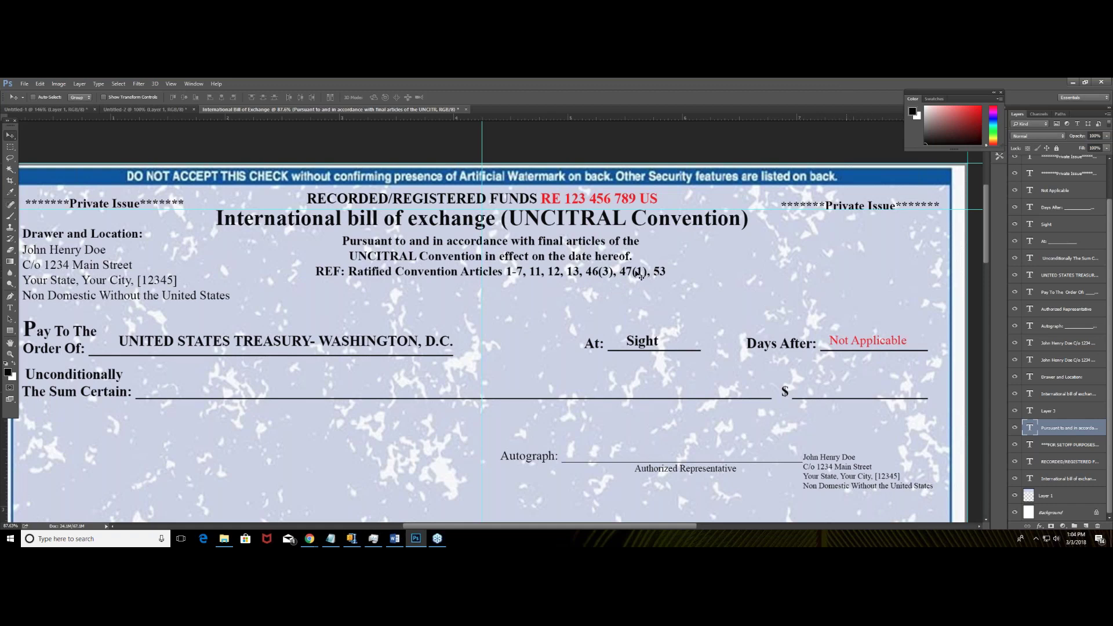
left_click(10, 308)
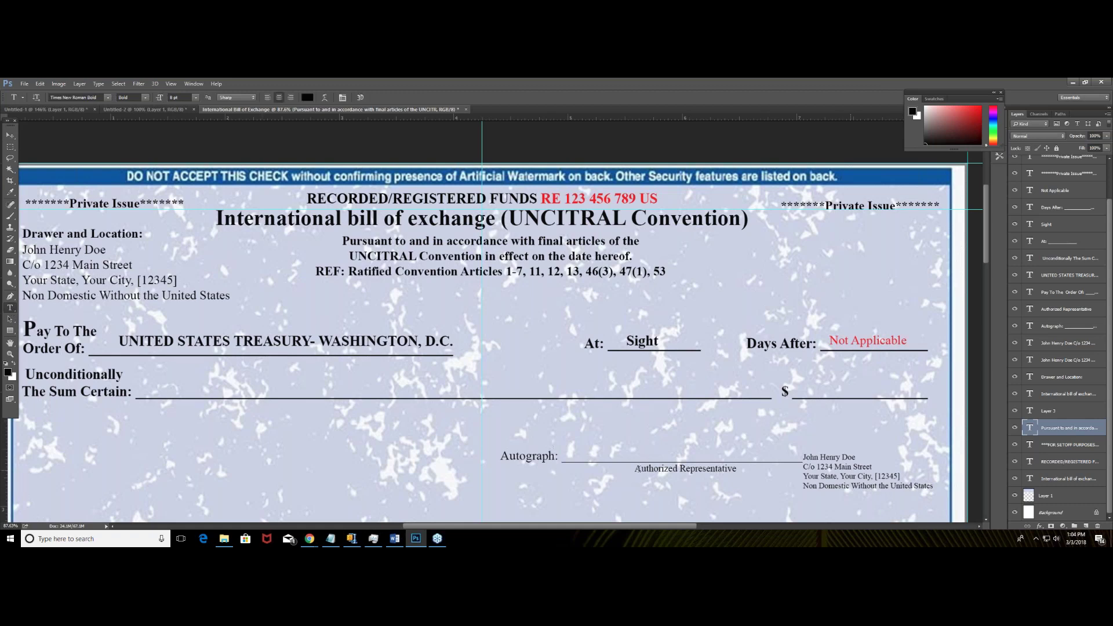
left_click(644, 471)
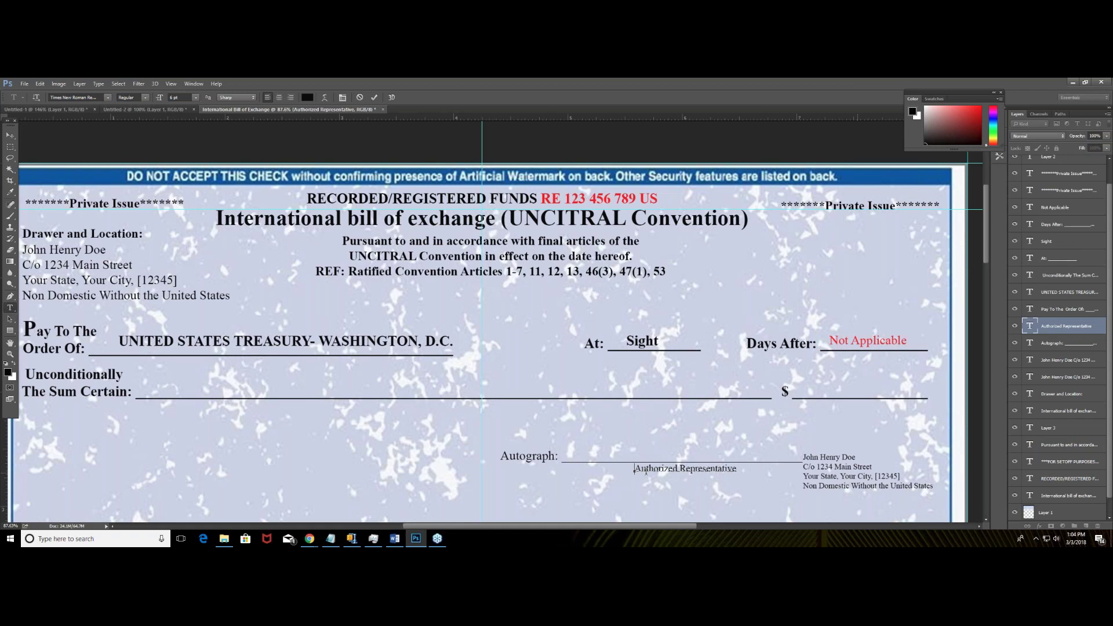
type("\"As")
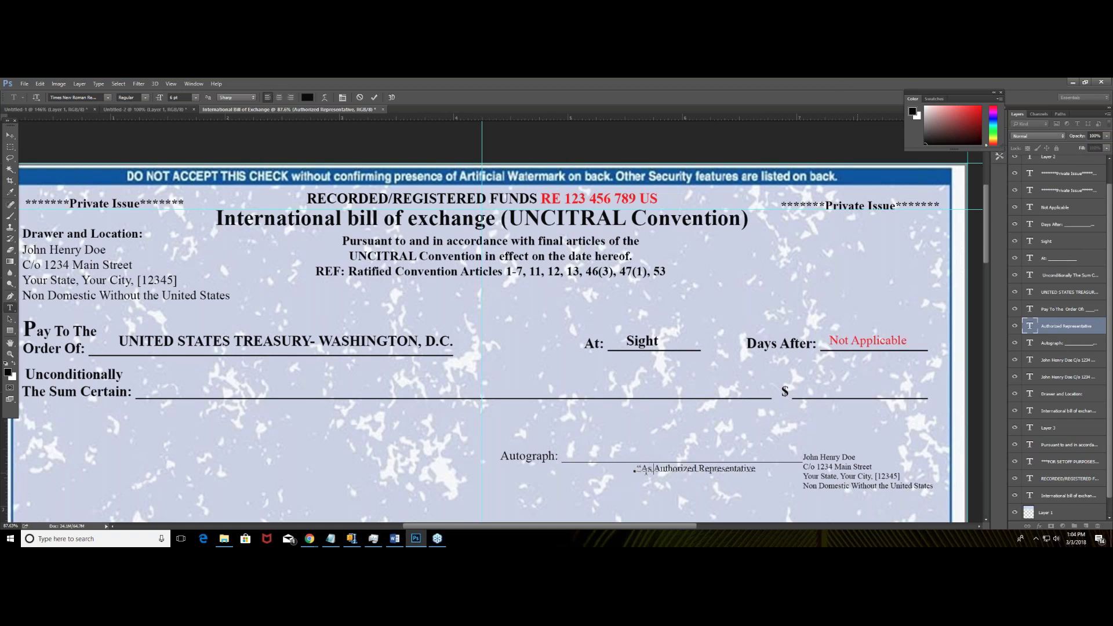
type(" Good as Aval")
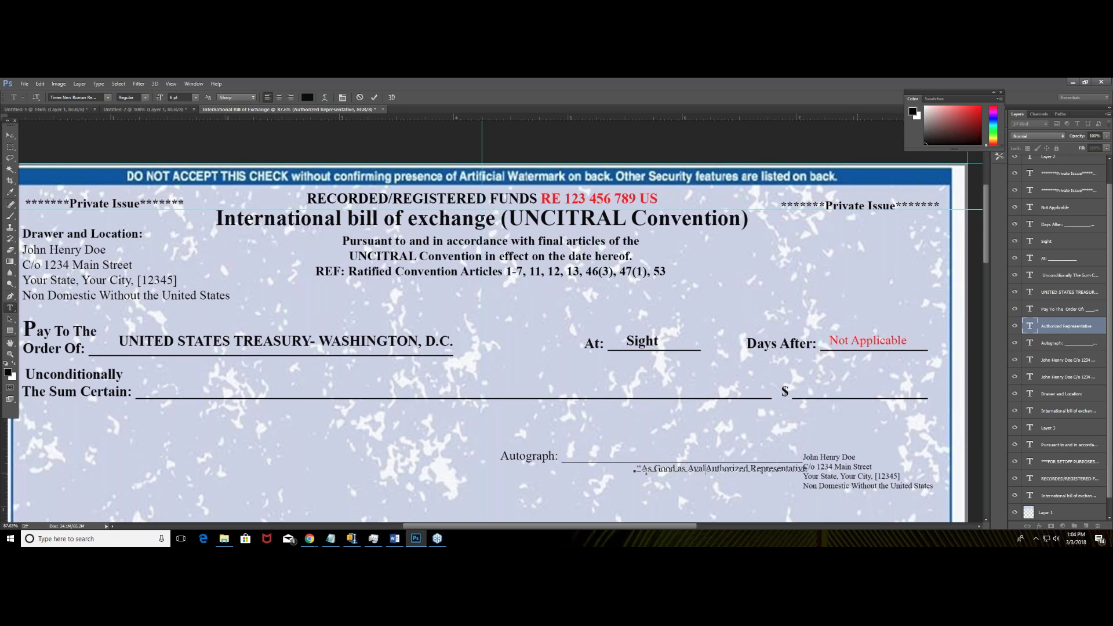
type("\"")
type("by")
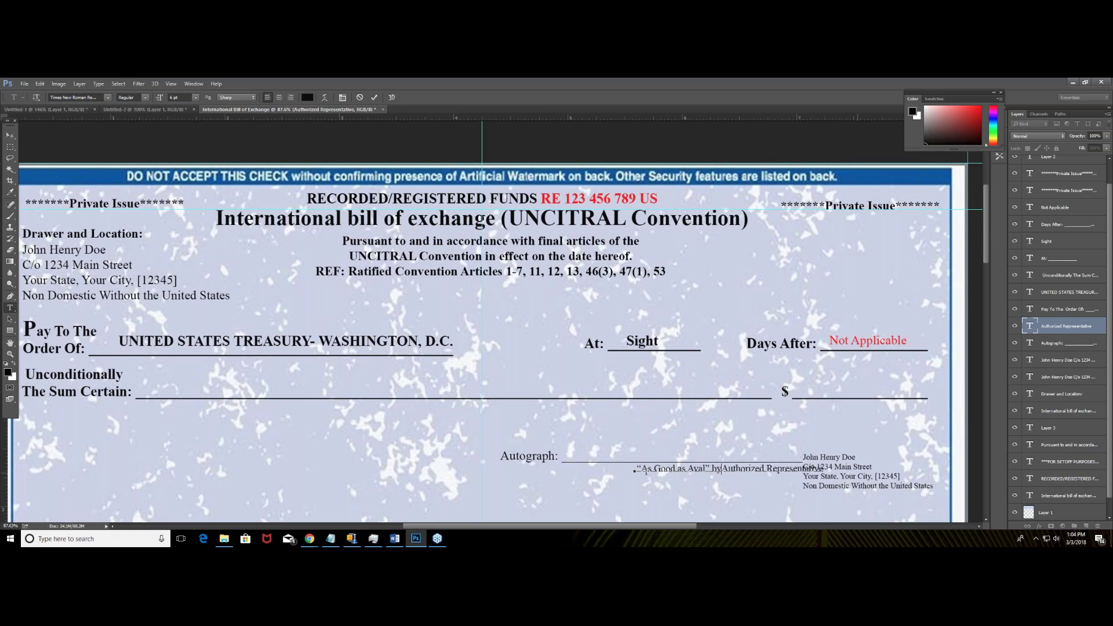
key("BackSpace")
key("BackSpace")
type("By")
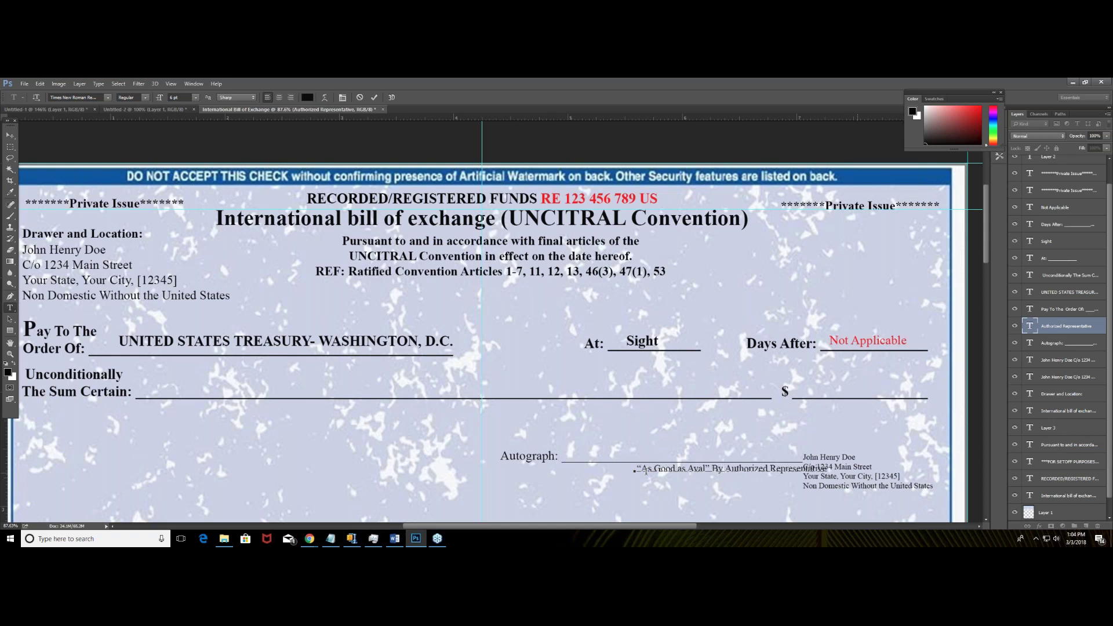
Move the extended representative caption along beneath the autograph line so it clears the address block.
left_click(10, 120)
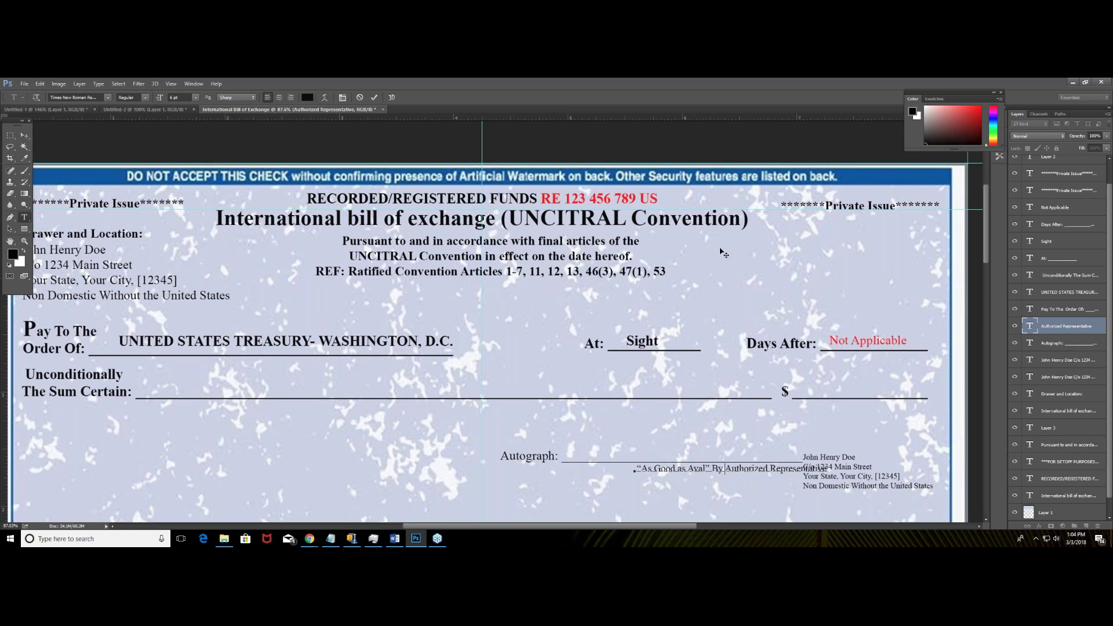
scroll(723, 255, "down", 3)
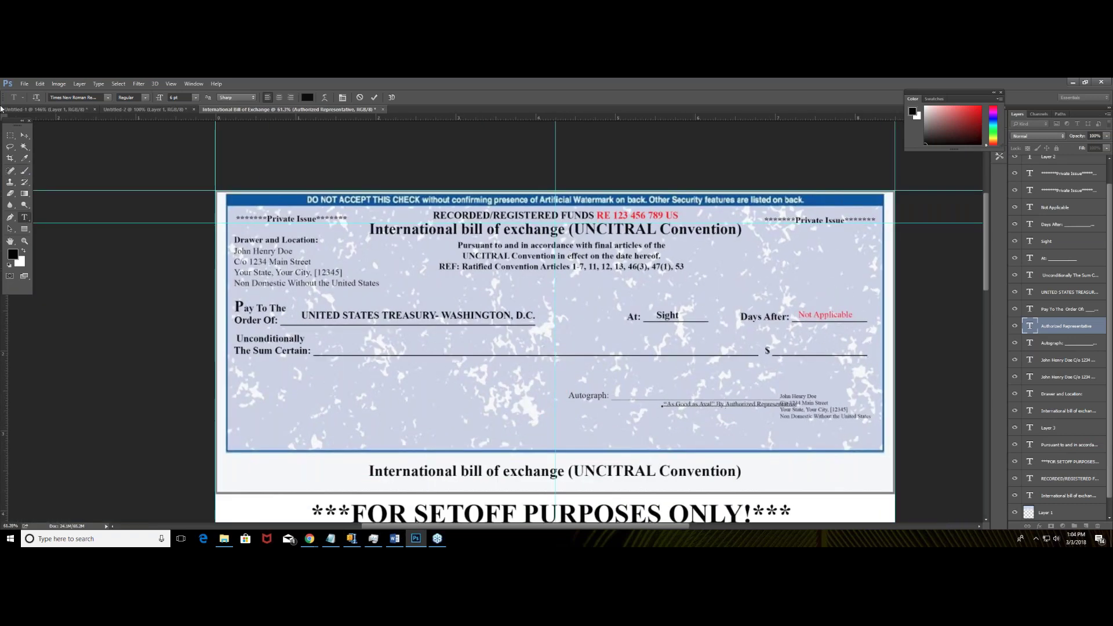
left_click(25, 135)
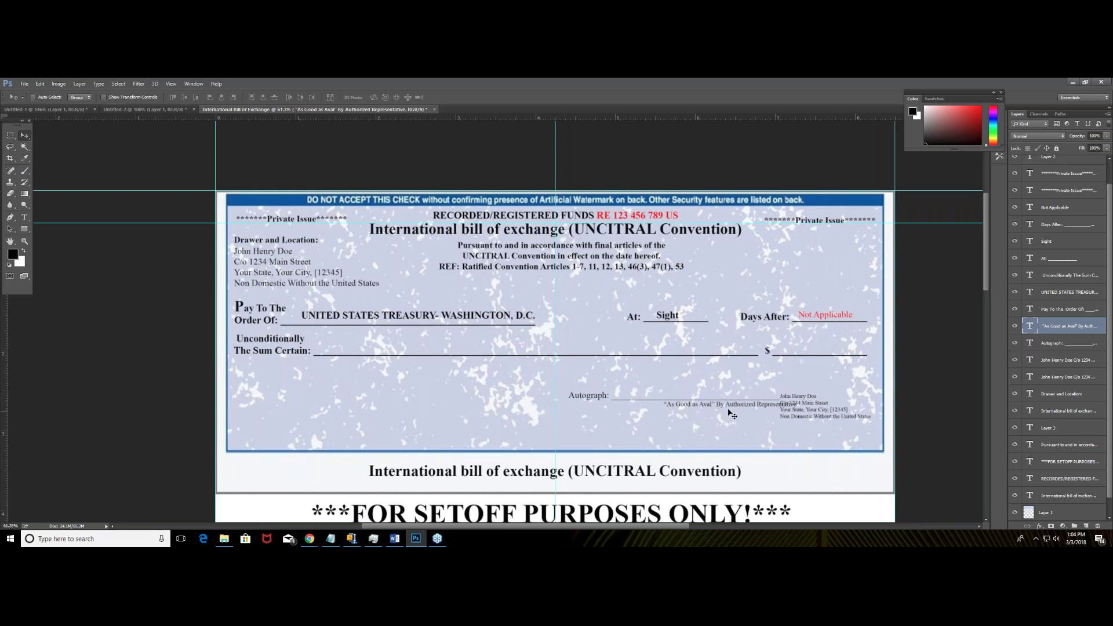
left_click_drag(729, 410, 694, 408)
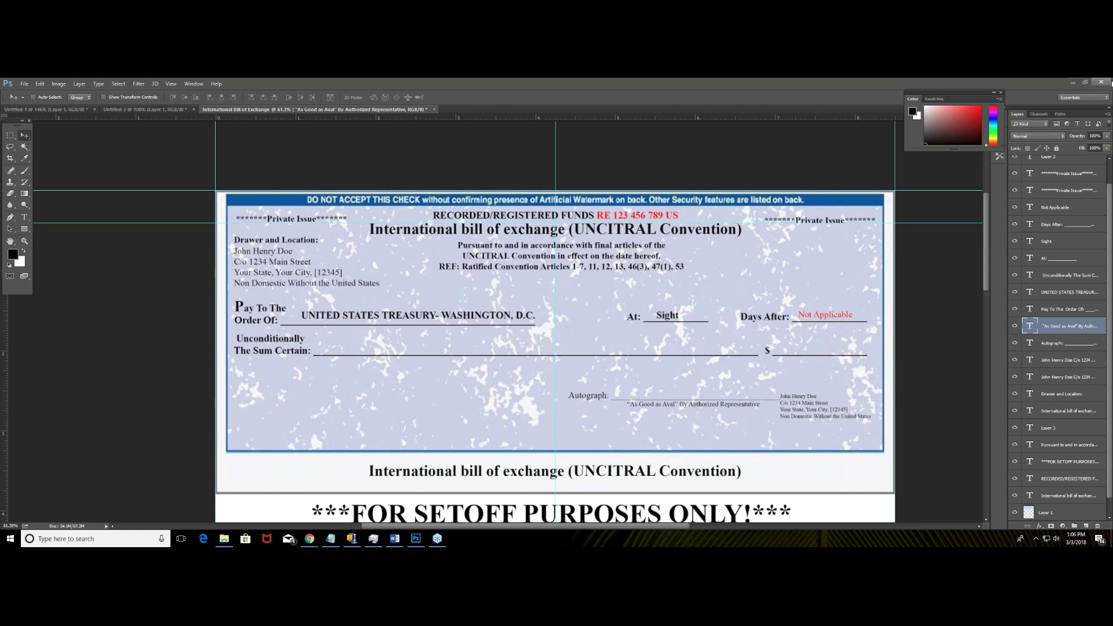
Restore the Photoshop window down, move it aside, and switch to the UNCITRAL convention PDF in a maximized Chrome window.
left_click(1085, 83)
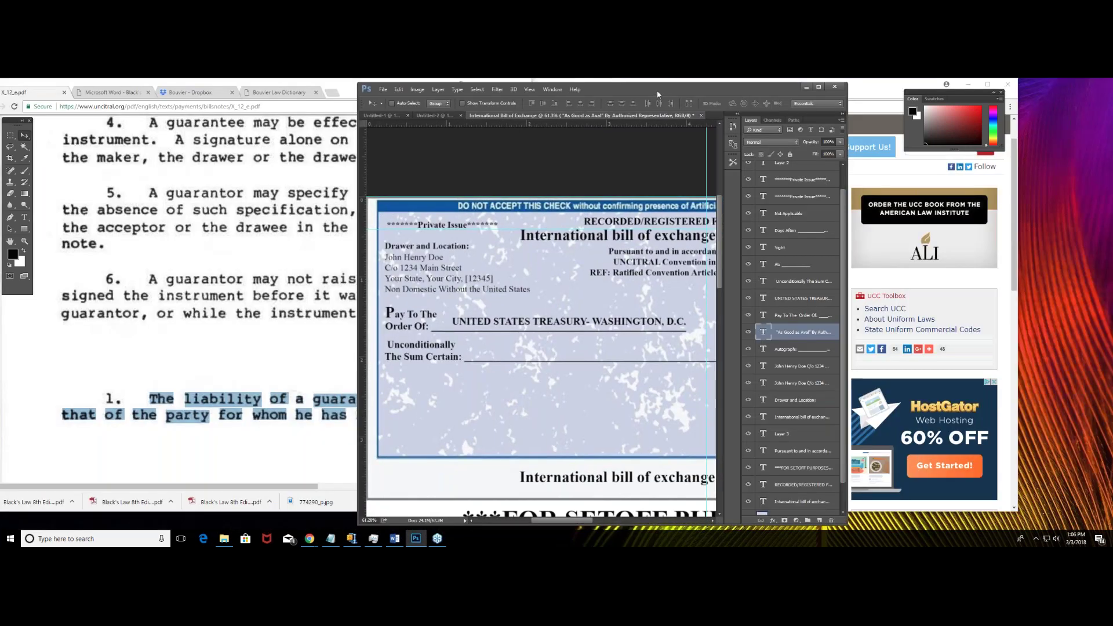
left_click_drag(639, 89, 843, 93)
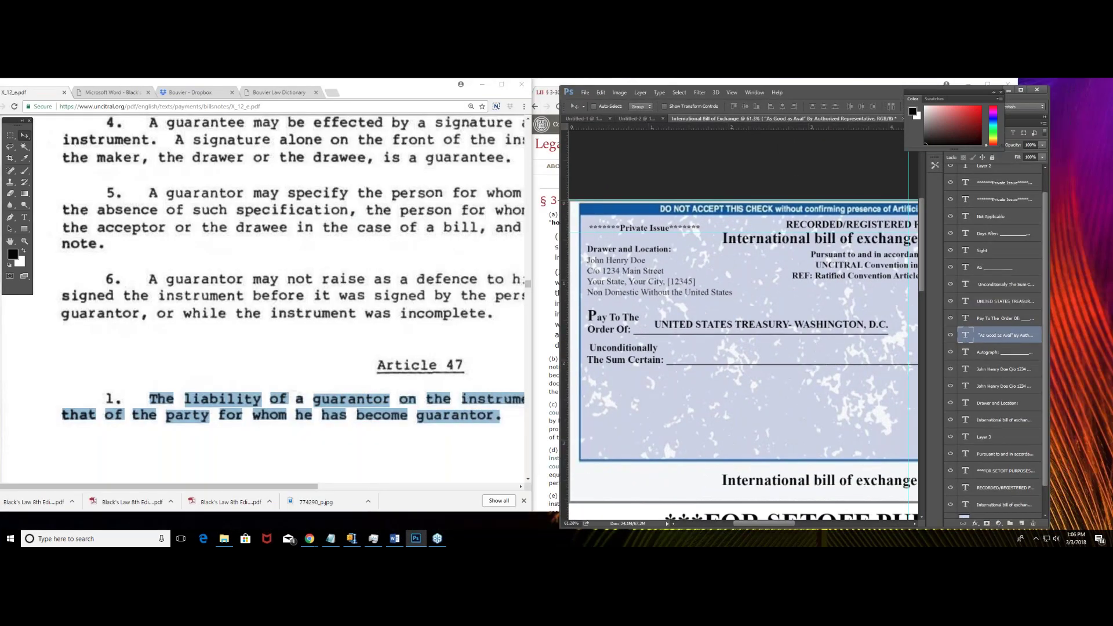
left_click(202, 157)
left_click(502, 86)
Go back through the convention PDF from Article 46 to the Article 5 definitions and highlight the Article 5 heading.
scroll(524, 242, "up", 6)
scroll(523, 243, "up", 3)
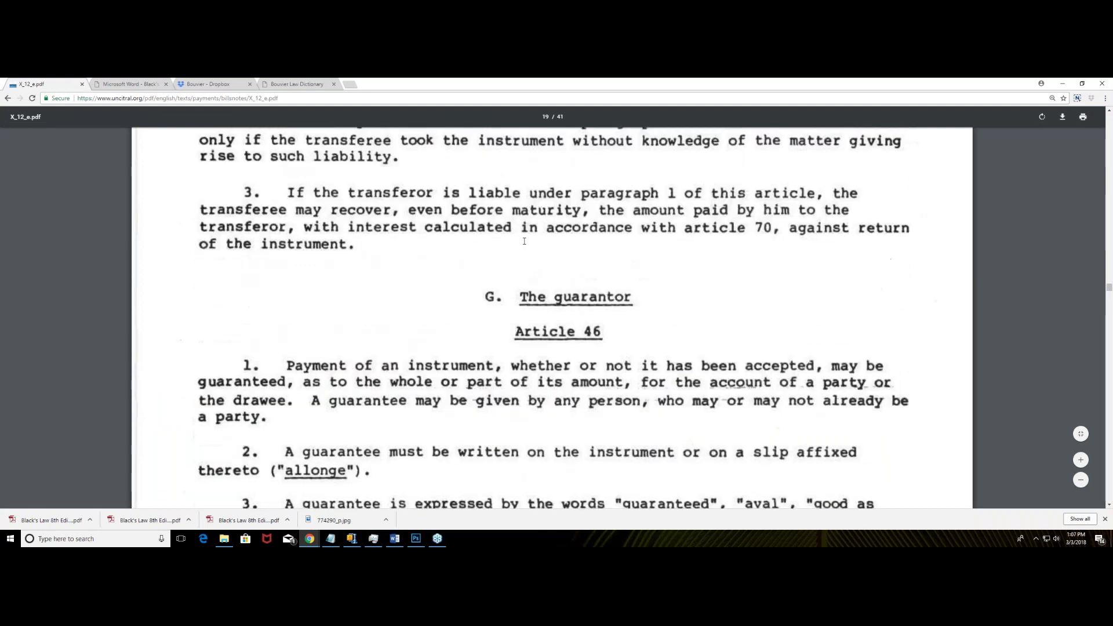
scroll(526, 238, "up", 8)
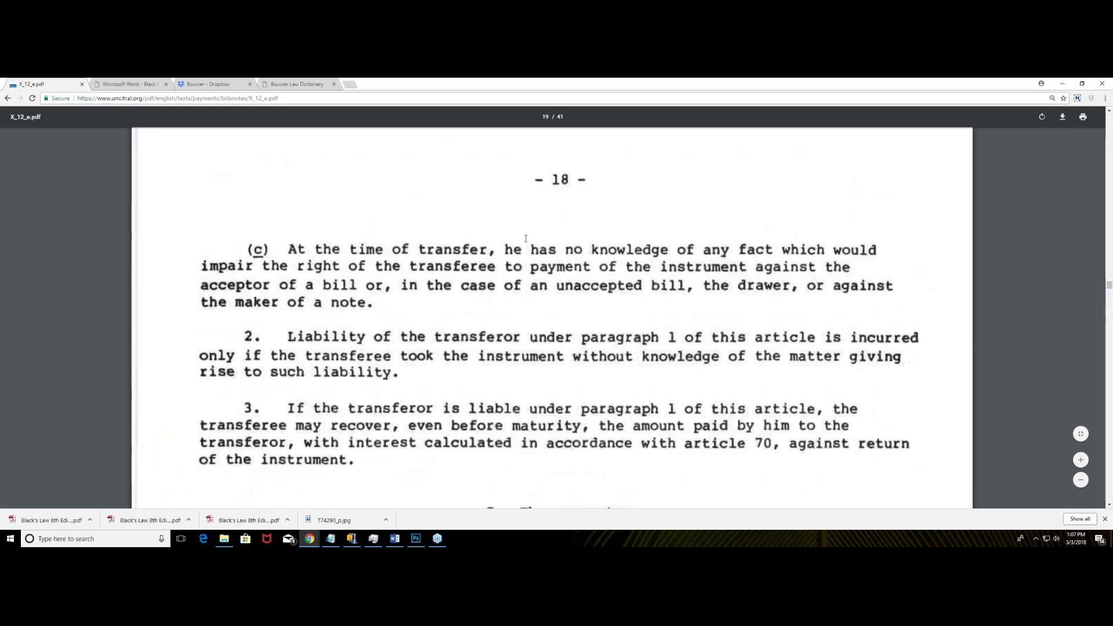
scroll(525, 238, "up", 12)
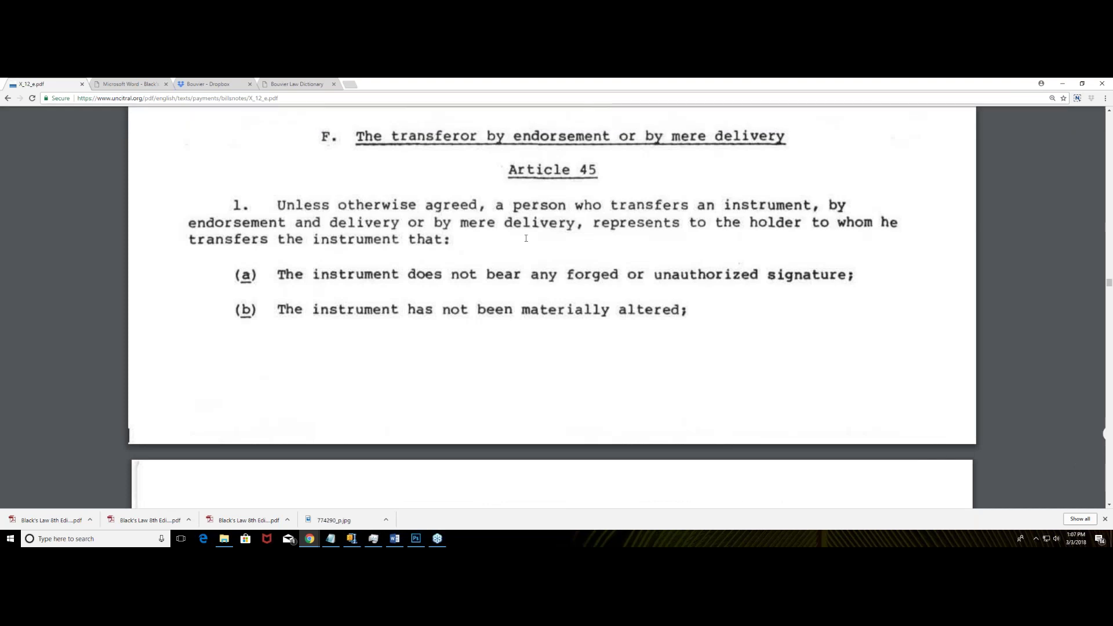
scroll(523, 238, "up", 20)
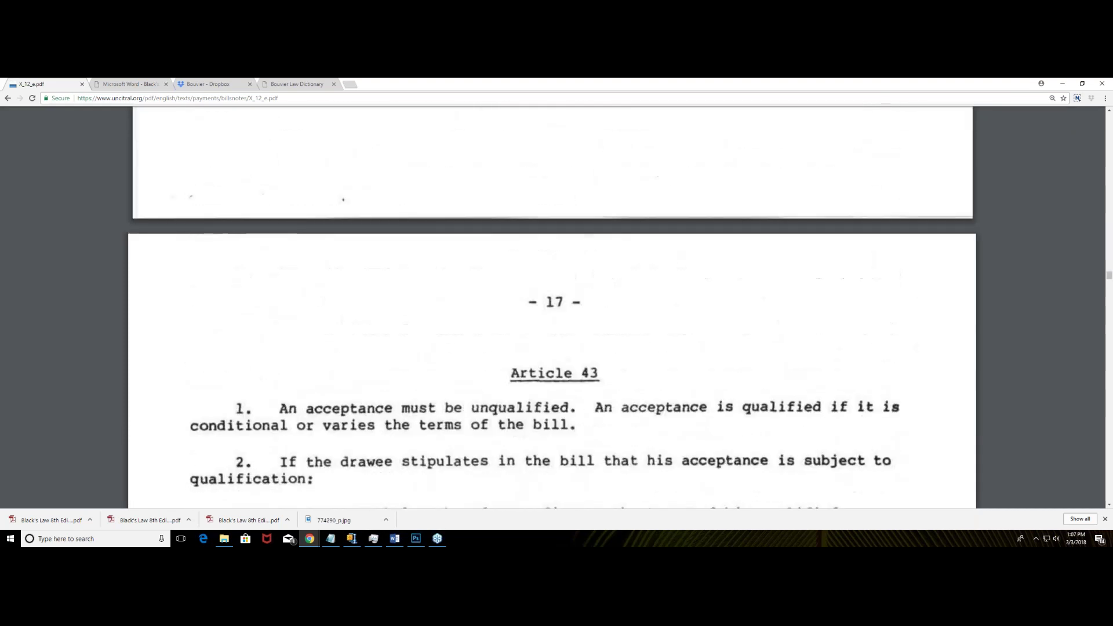
scroll(523, 237, "up", 15)
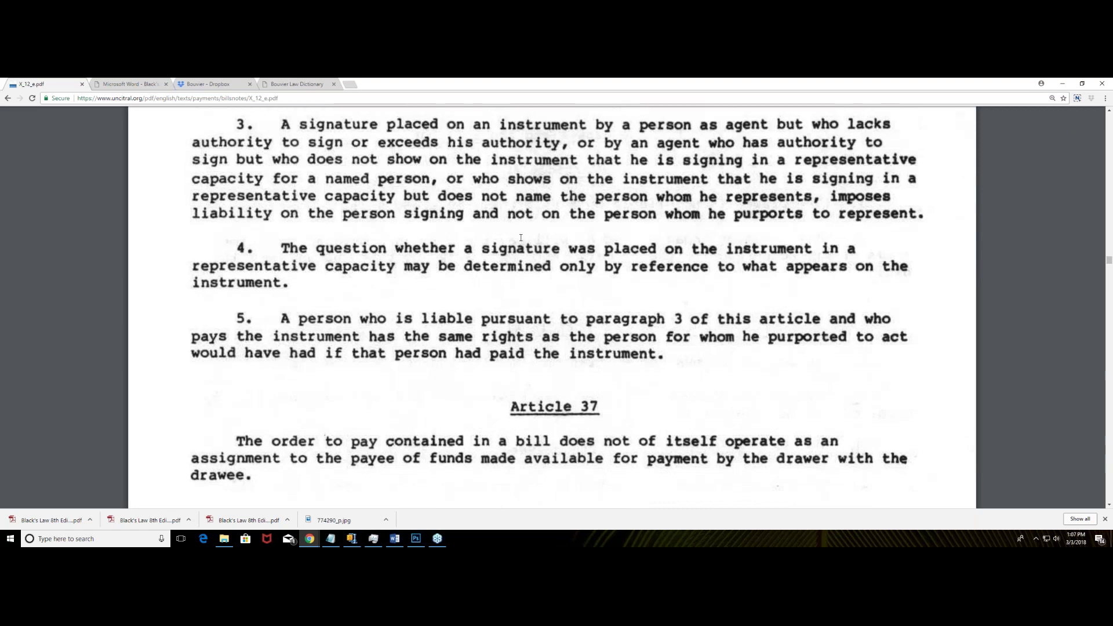
scroll(520, 238, "up", 6)
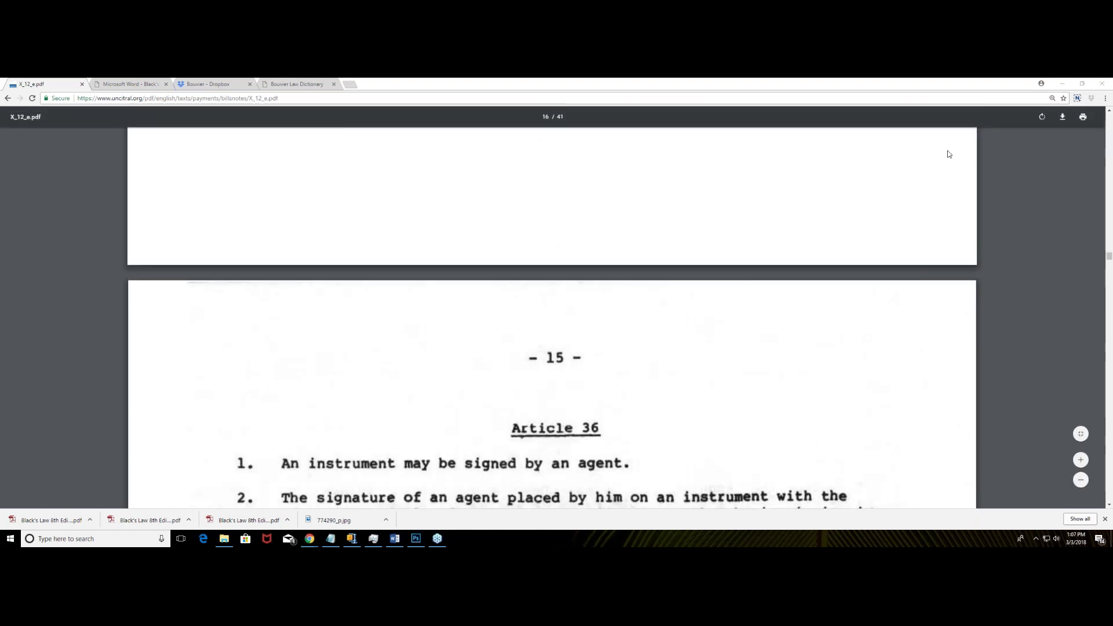
left_click_drag(1108, 257, 1091, 143)
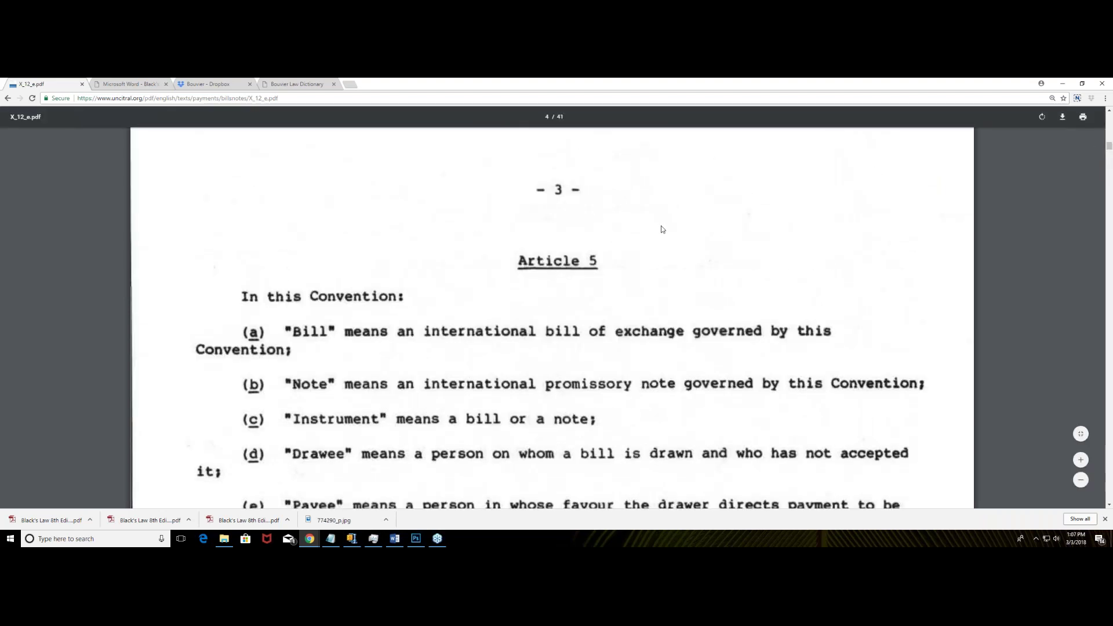
scroll(661, 229, "down", 3)
scroll(480, 161, "up", 1)
left_click_drag(517, 174, 602, 170)
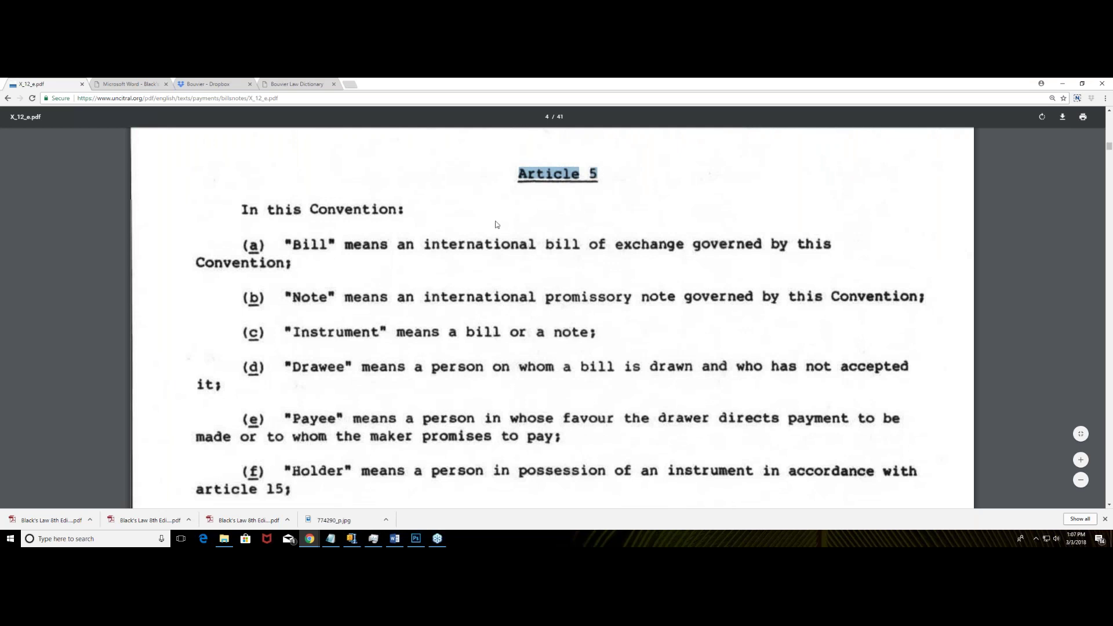
Examine the Article 5 definitions of "Protected holder" and "Guarantor", highlighting the references to articles 46 and 47.
scroll(281, 342, "down", 2)
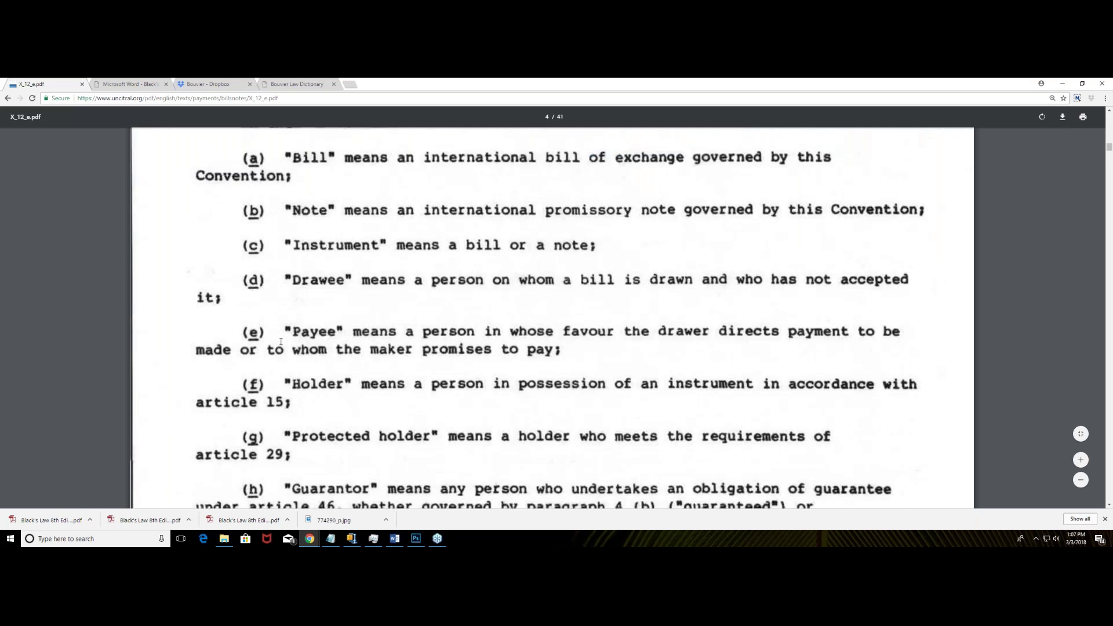
scroll(293, 325, "down", 2)
left_click_drag(286, 349, 295, 373)
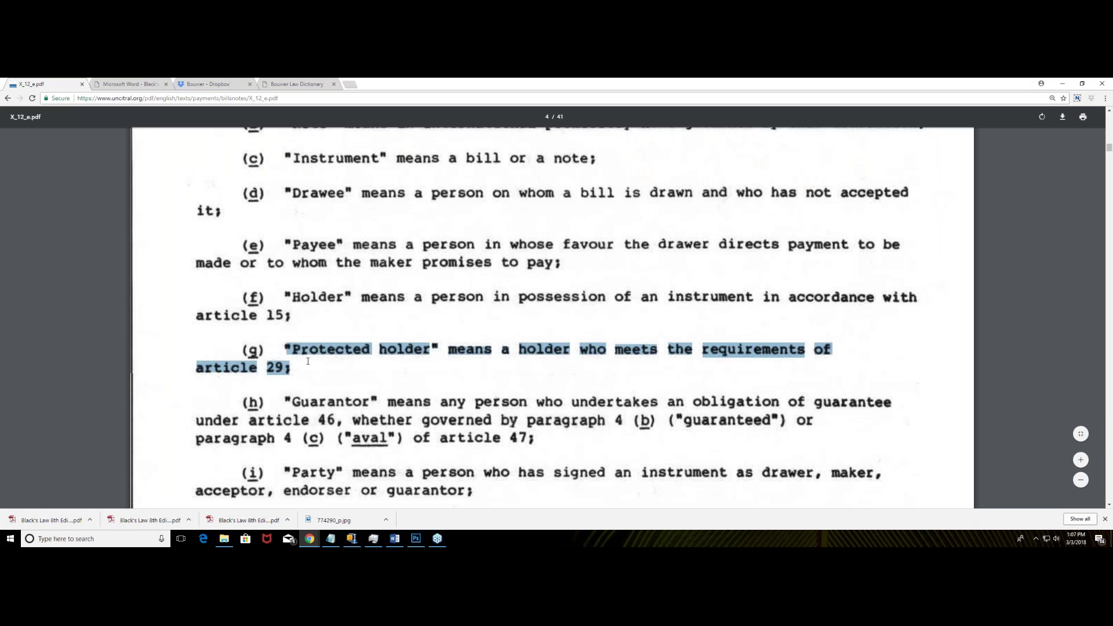
scroll(350, 283, "down", 5)
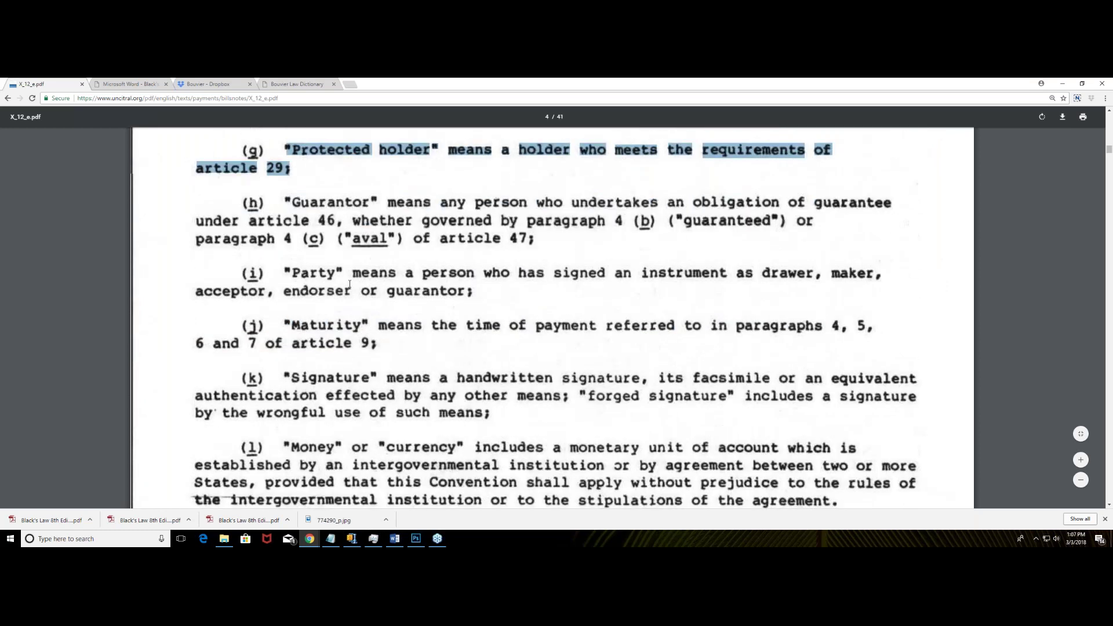
left_click_drag(284, 183, 538, 228)
left_click(428, 163)
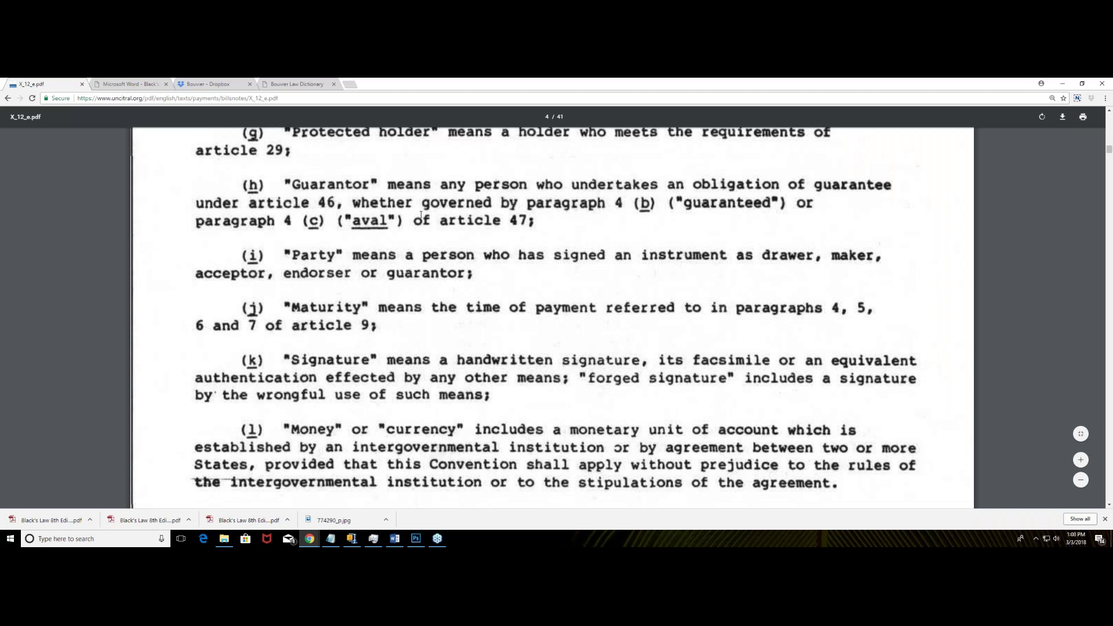
left_click_drag(250, 204, 347, 201)
left_click_drag(441, 221, 547, 227)
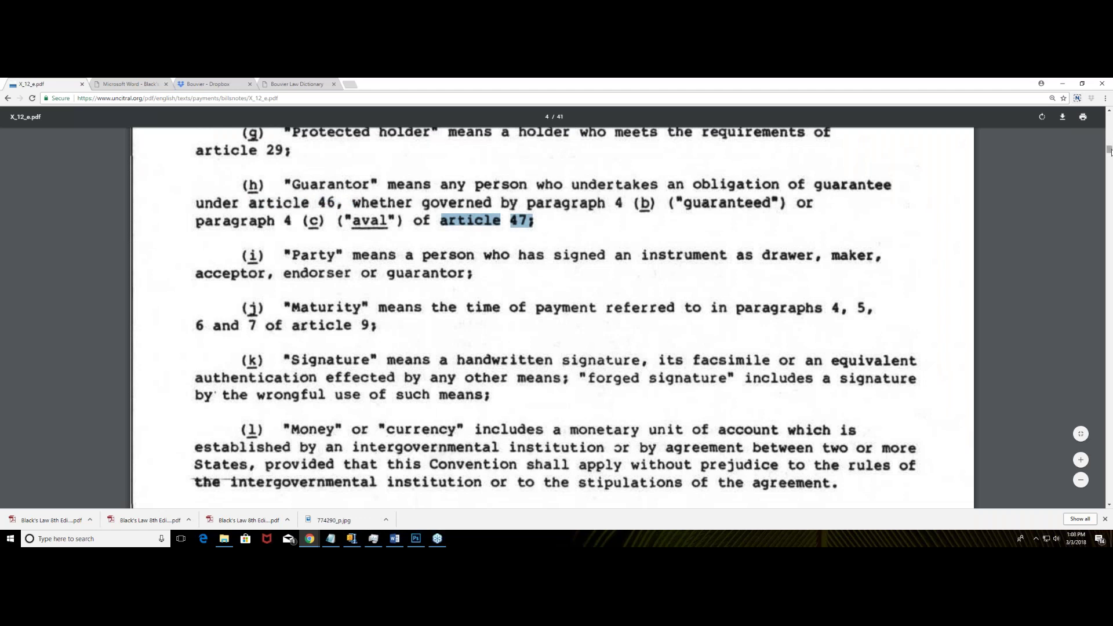
Return to section G of the convention, highlight the heading "The guarantor" and bring Article 46 into view.
left_click(1110, 276)
left_click_drag(1110, 276, 1110, 303)
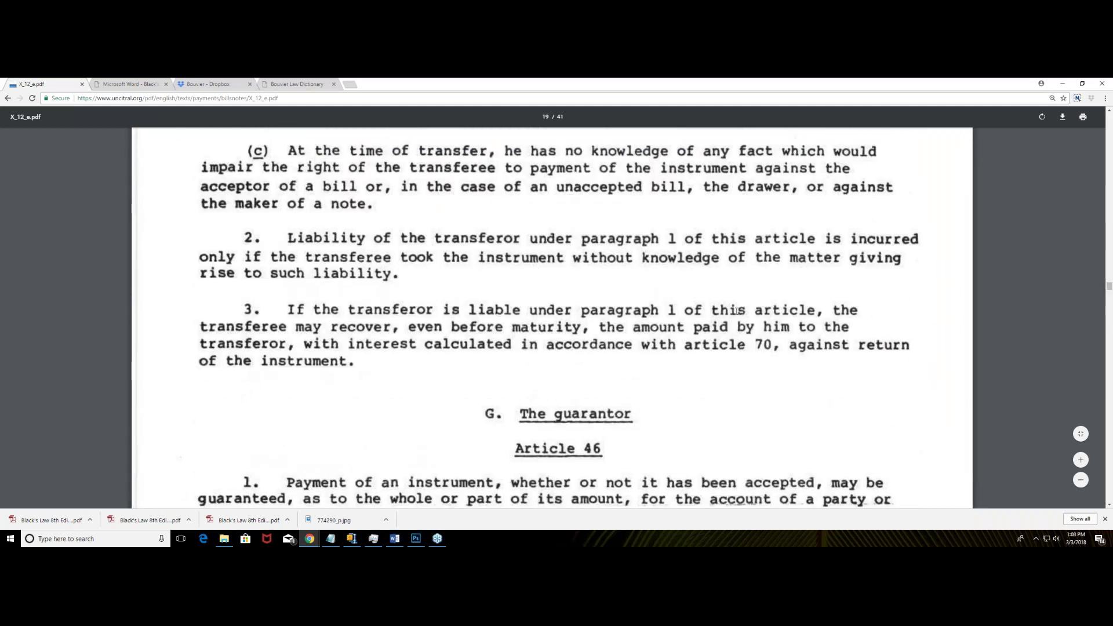
scroll(735, 311, "down", 4)
left_click_drag(517, 196, 632, 196)
scroll(435, 247, "down", 2)
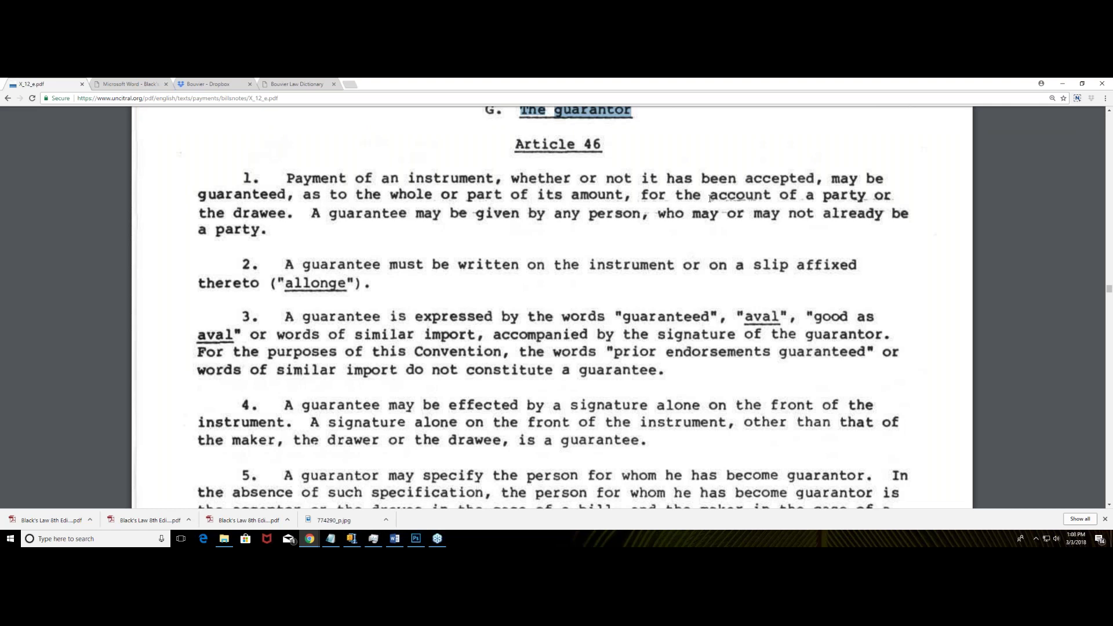
Read paragraphs 1 and 2 of Article 46, highlighting "account", "drawee", who may give a guarantee, and "allonge".
left_click_drag(712, 197, 771, 195)
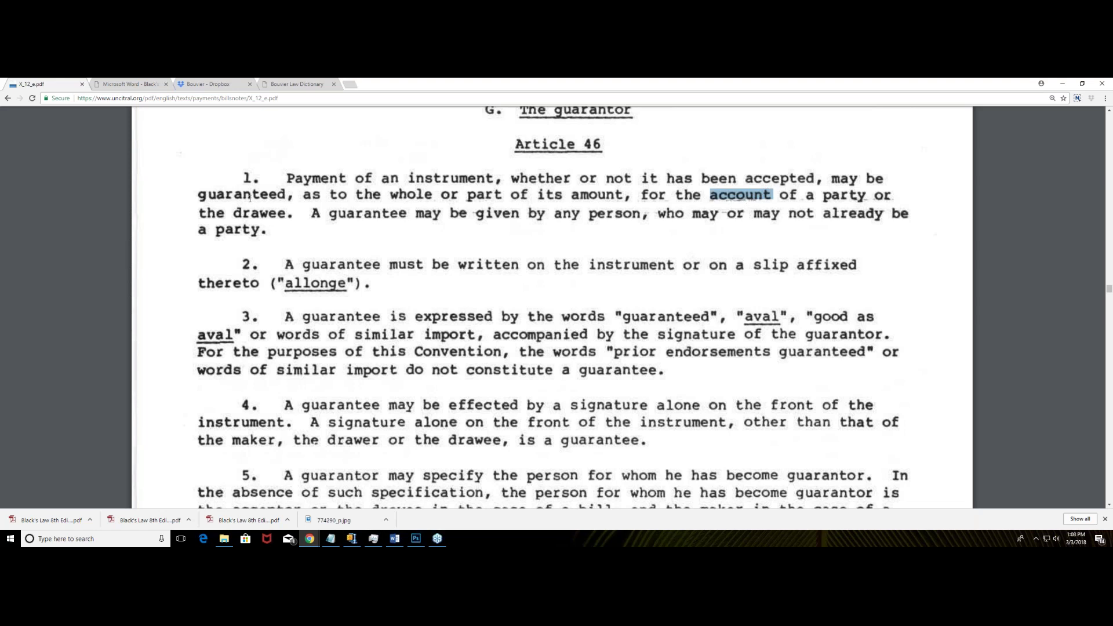
left_click_drag(234, 207, 284, 209)
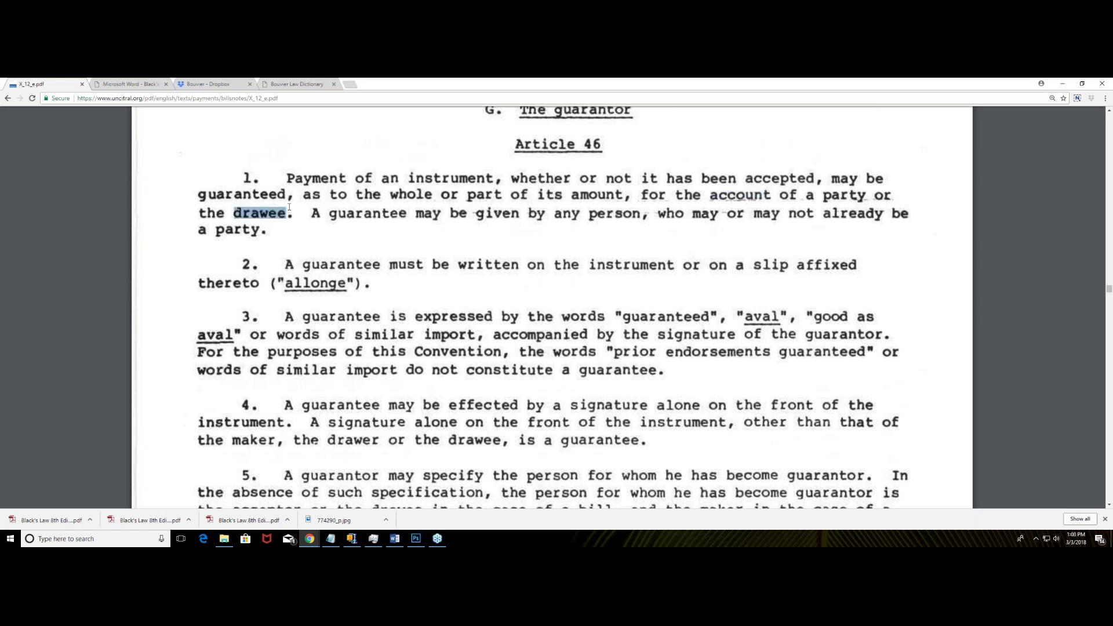
left_click_drag(868, 196, 882, 196)
left_click_drag(232, 212, 291, 214)
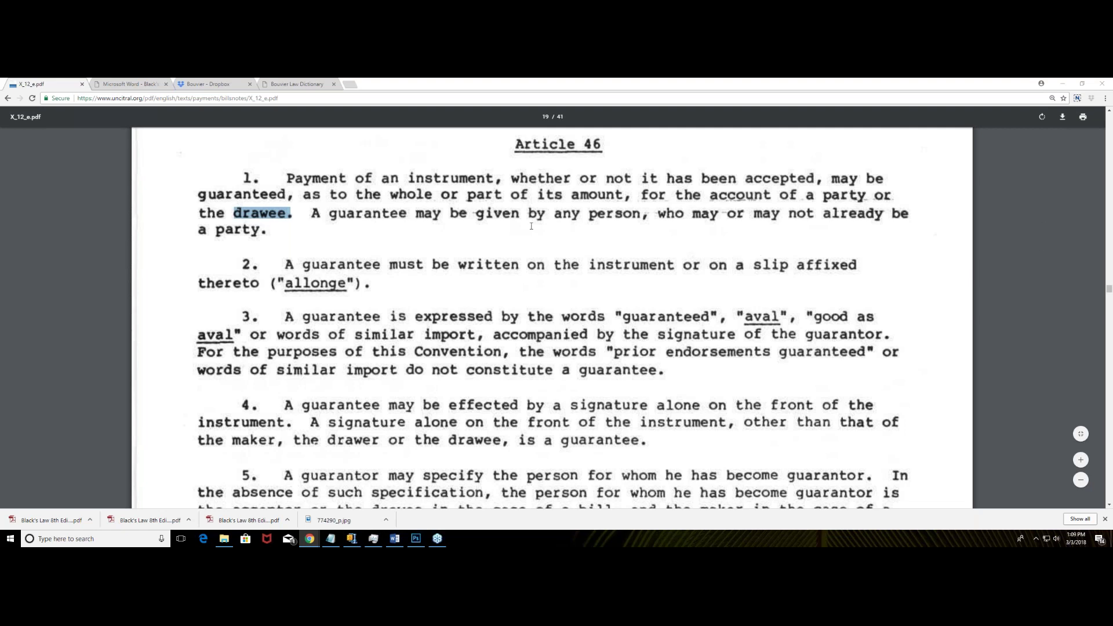
left_click_drag(316, 215, 407, 221)
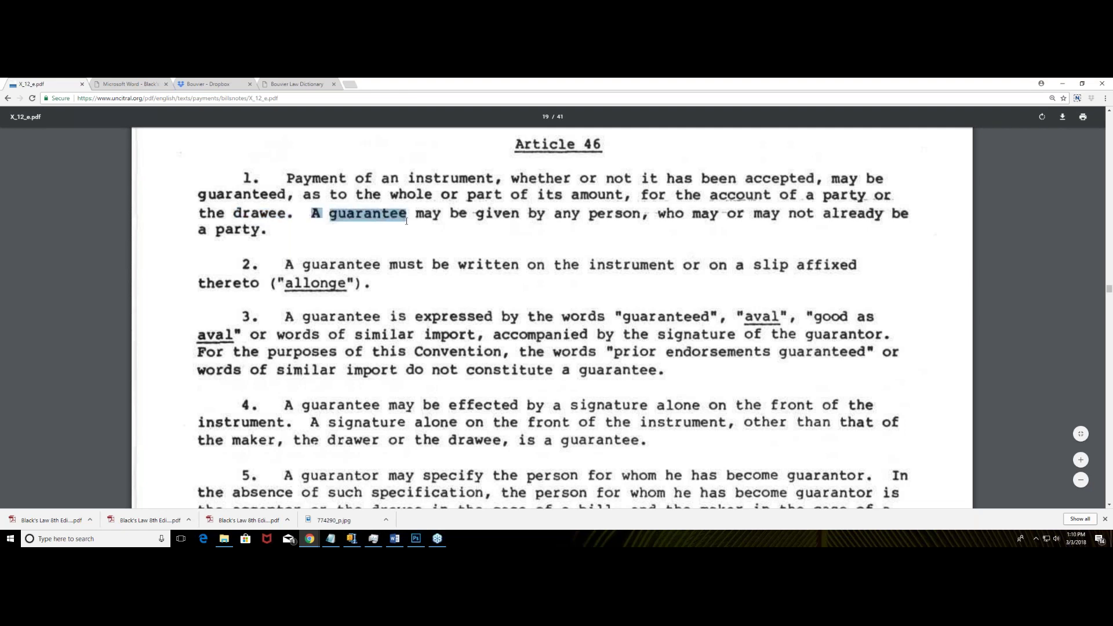
left_click_drag(237, 213, 287, 215)
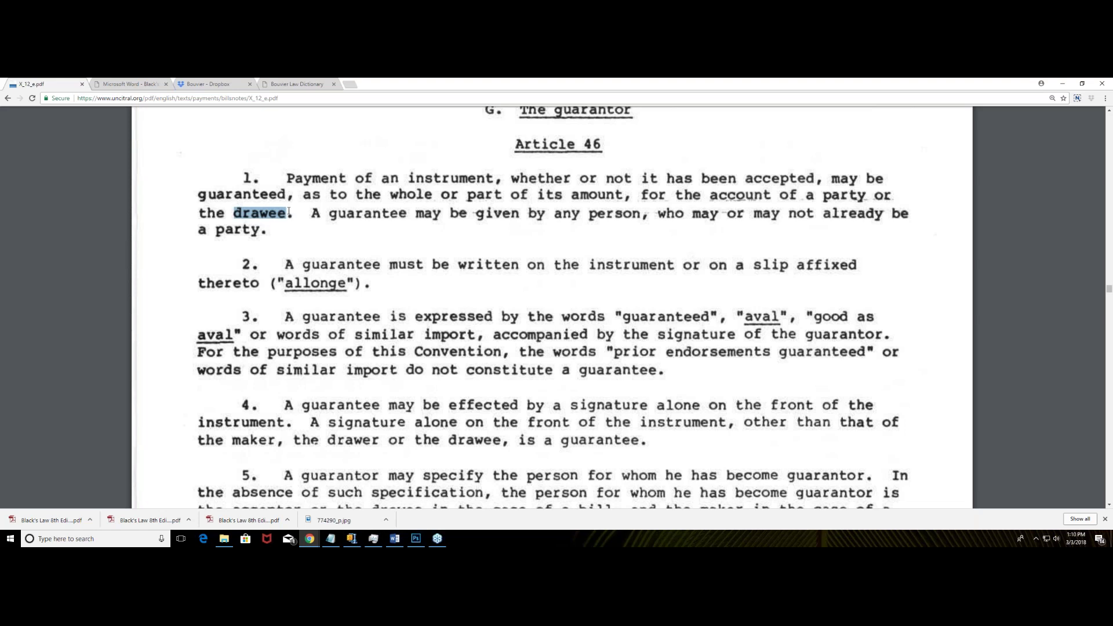
left_click_drag(312, 212, 635, 214)
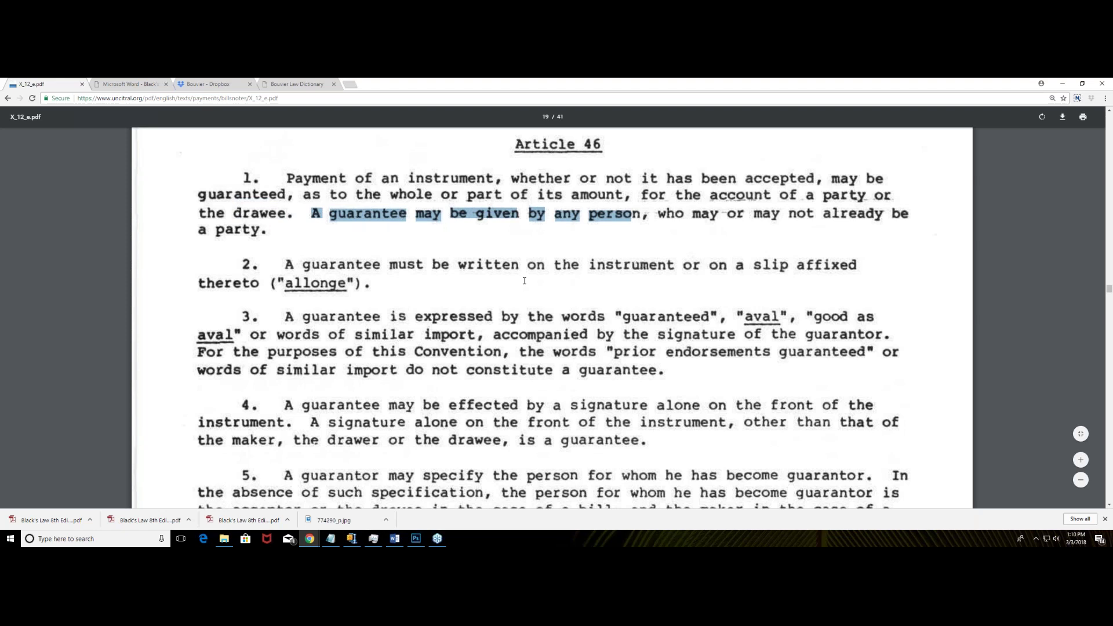
left_click_drag(356, 284, 272, 283)
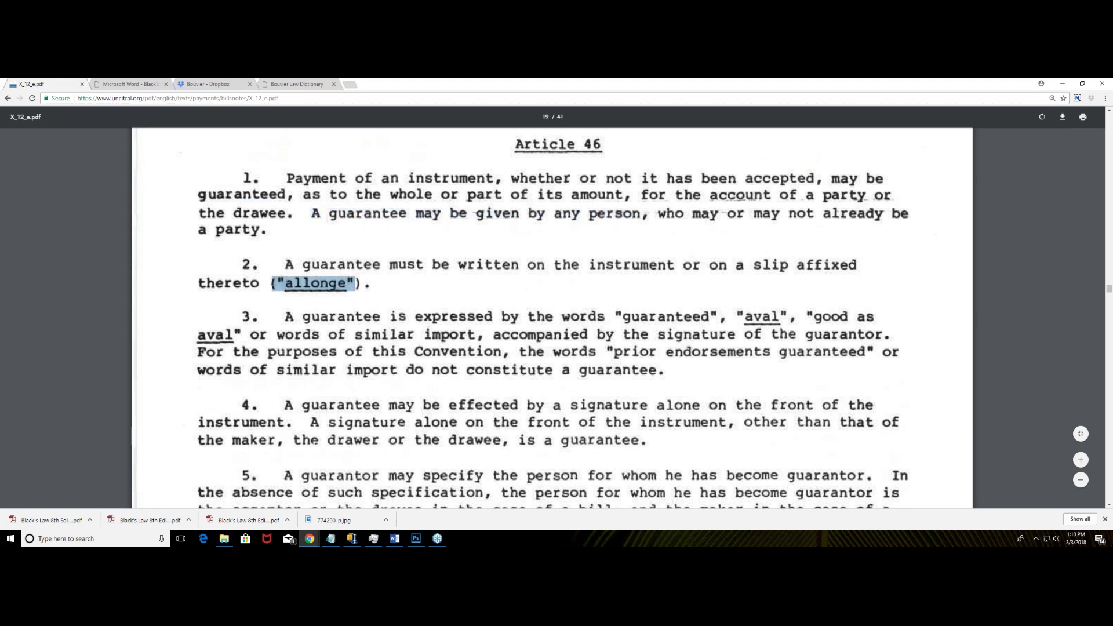
Read Article 46 paragraphs 3 to 6 on how a guarantee is expressed, then highlight the article's paragraphs and clear the highlight.
scroll(288, 241, "down", 2)
left_click_drag(285, 229, 646, 230)
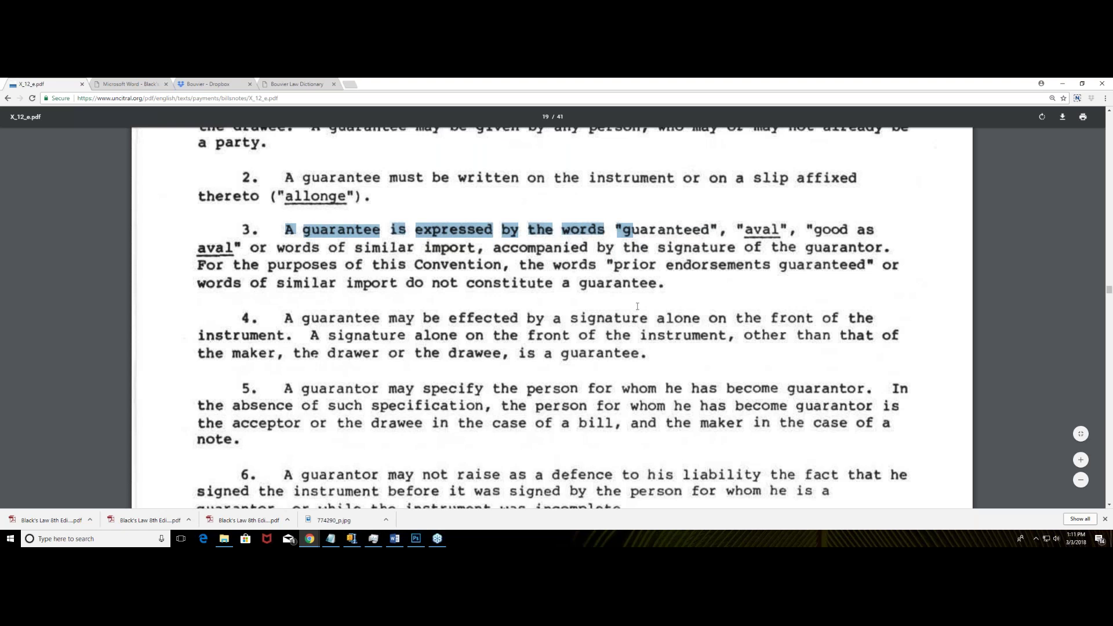
scroll(637, 306, "down", 3)
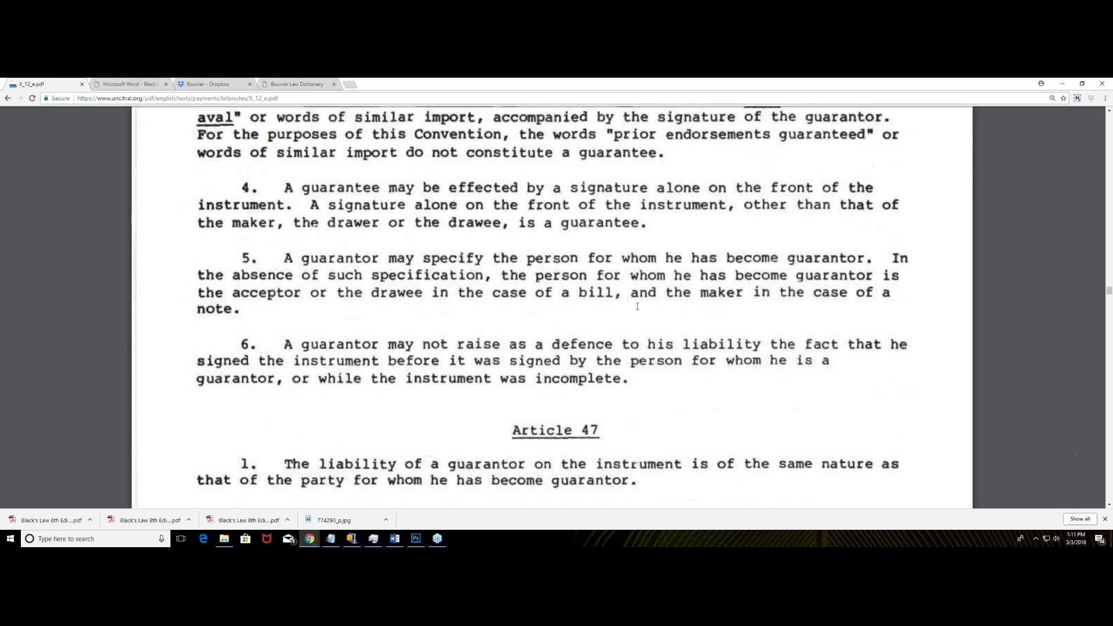
scroll(594, 296, "down", 1)
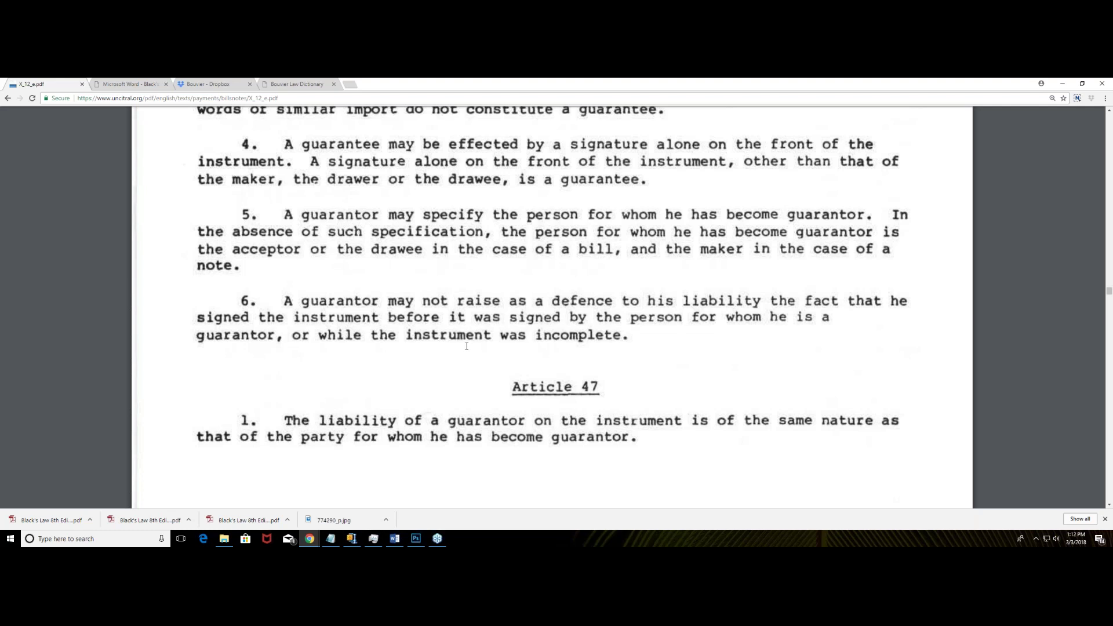
scroll(469, 345, "up", 3)
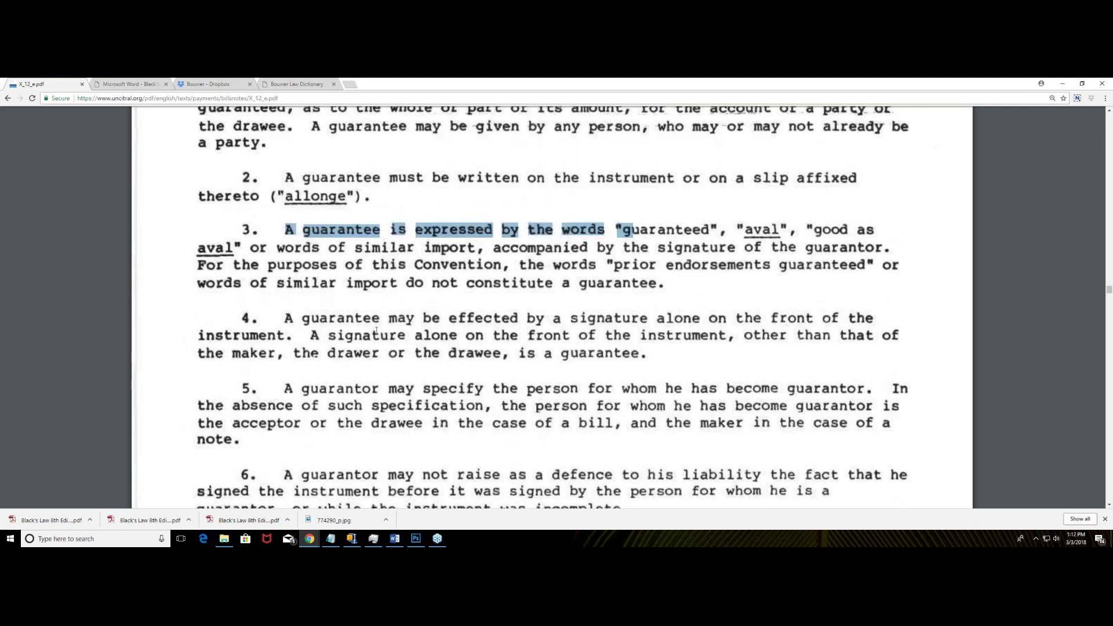
scroll(580, 426, "down", 1)
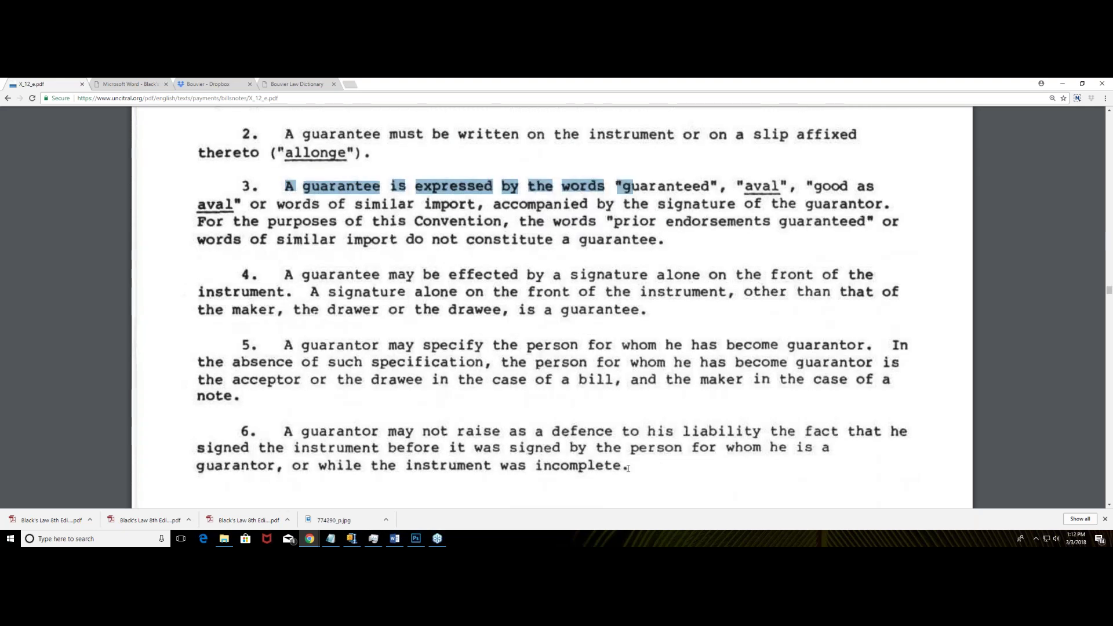
left_click_drag(632, 468, 207, 184)
scroll(256, 255, "up", 3)
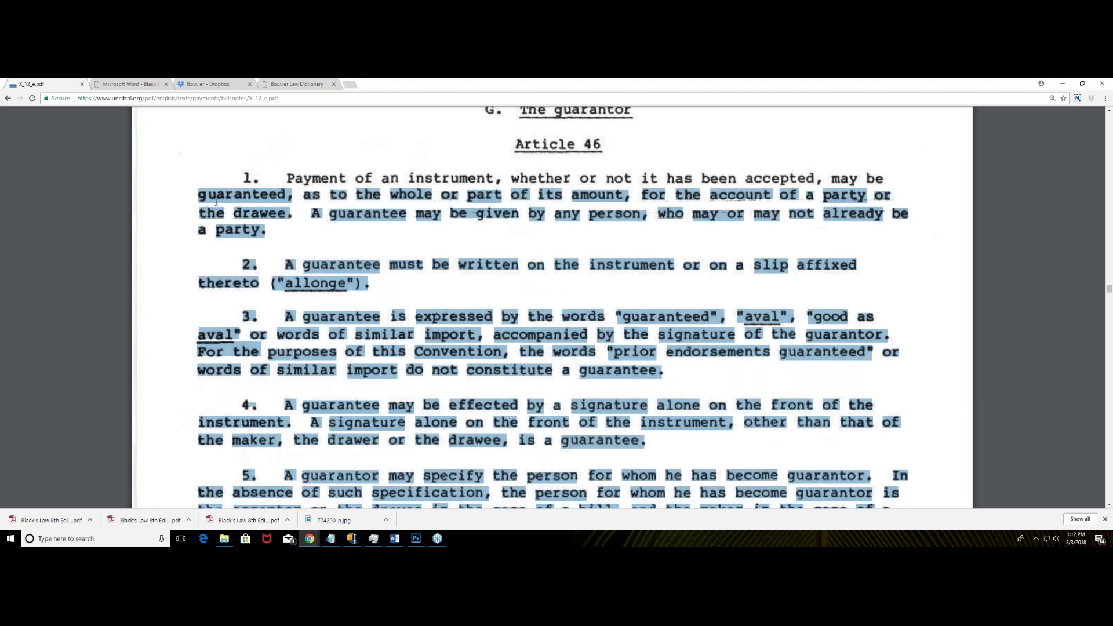
left_click(219, 163)
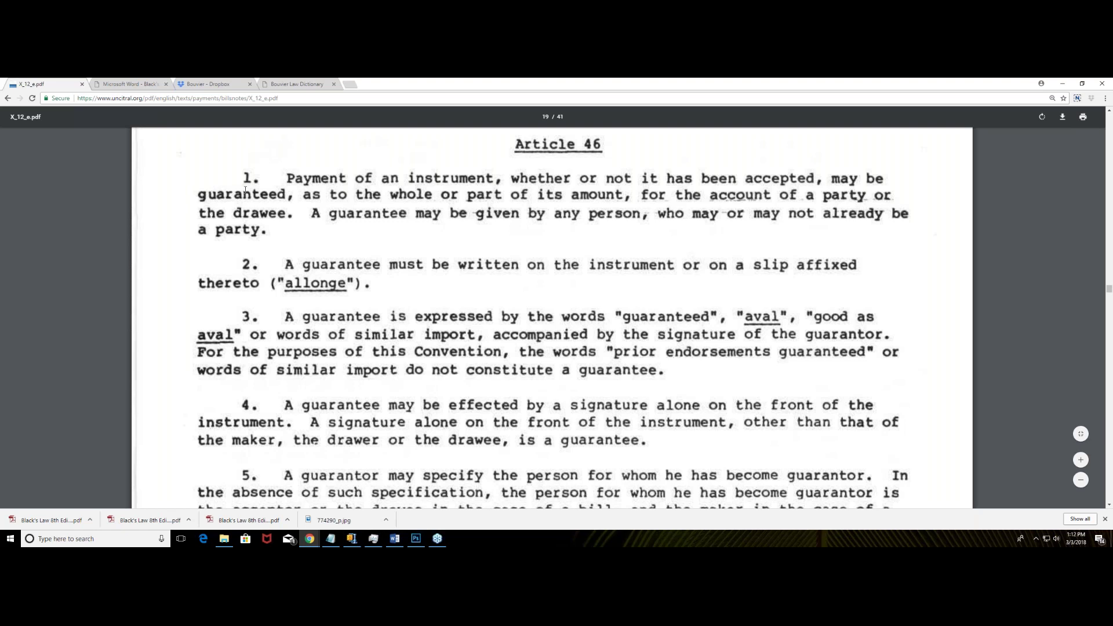
Highlight the Article 46 heading and then the number of its paragraph 3 to check the 46(3) reference.
scroll(508, 191, "up", 1)
left_click_drag(507, 191, 606, 197)
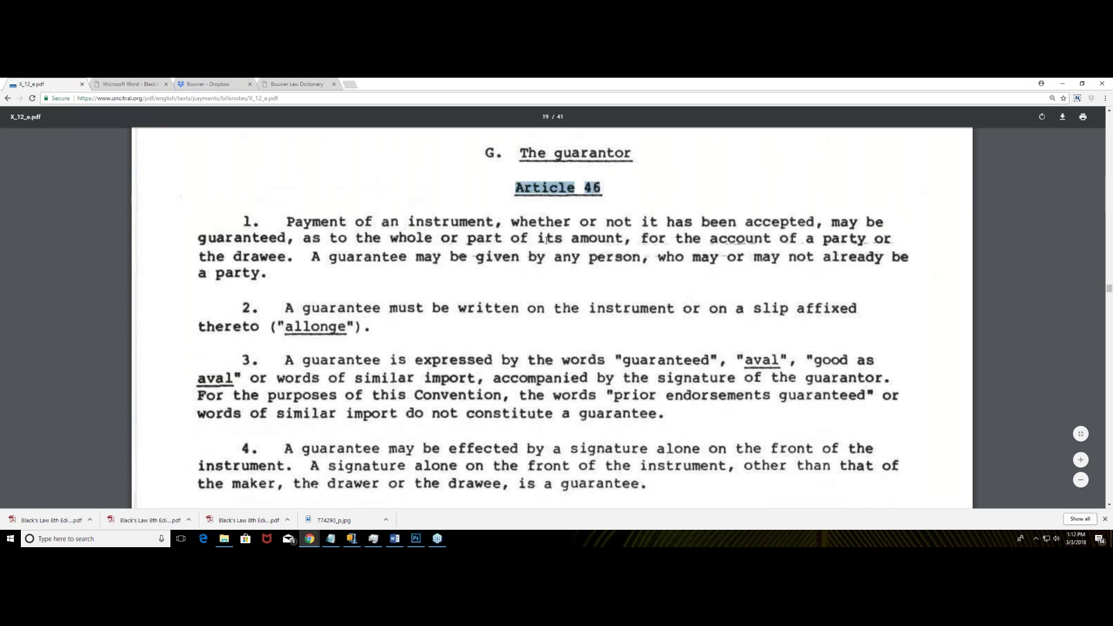
left_click_drag(233, 350, 249, 356)
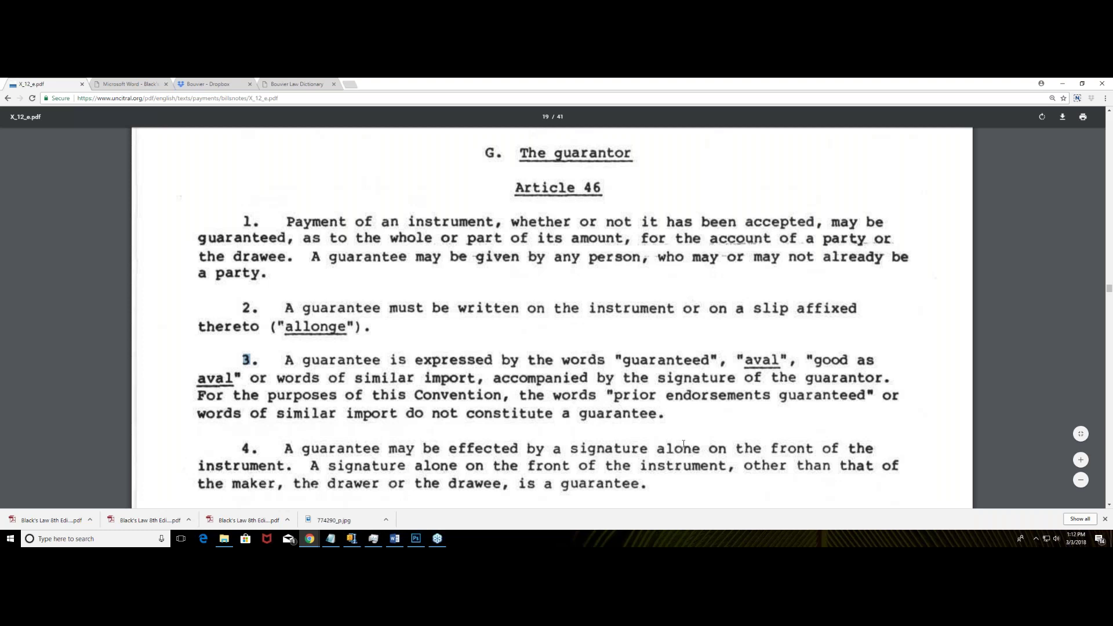
Switch back to the bill of exchange in Photoshop, maximize its window and enlarge the view around the convention article references.
left_click(415, 539)
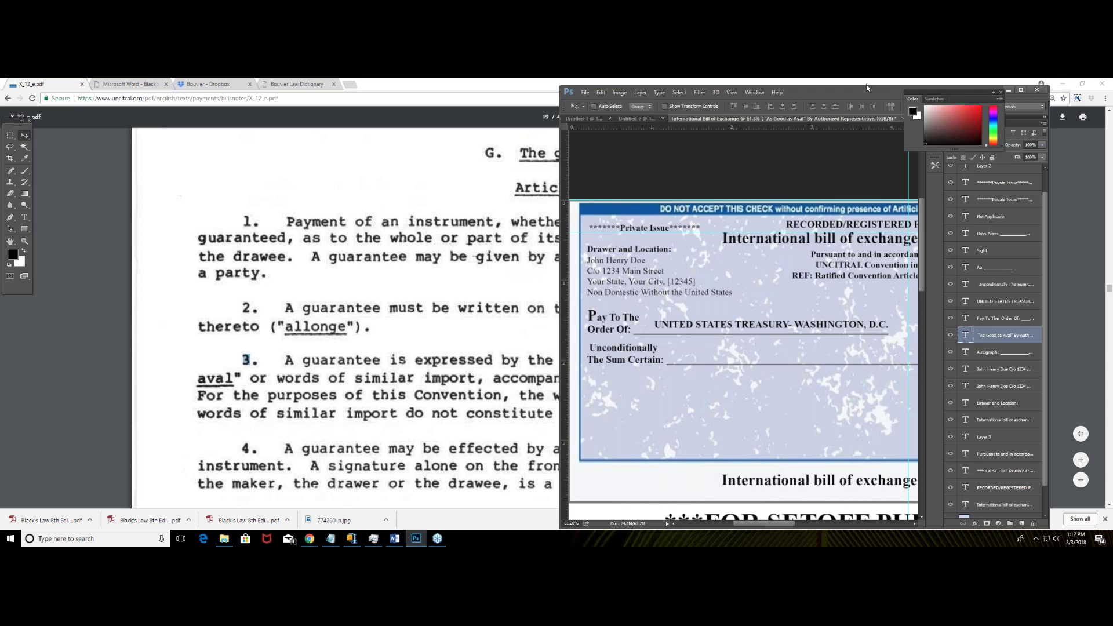
left_click_drag(840, 92, 581, 119)
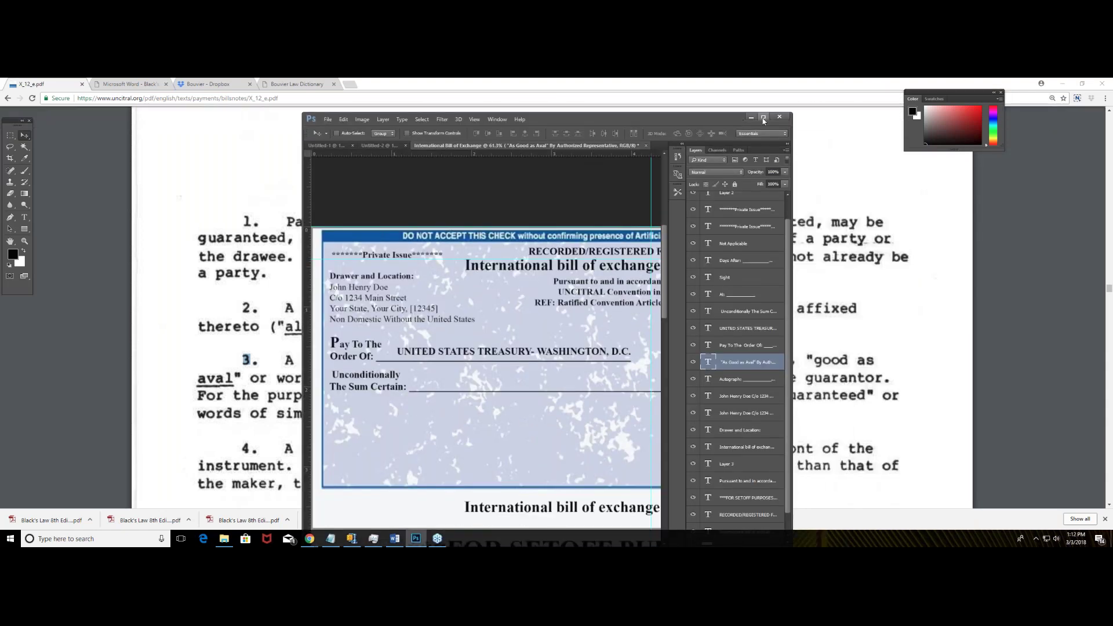
left_click(763, 118)
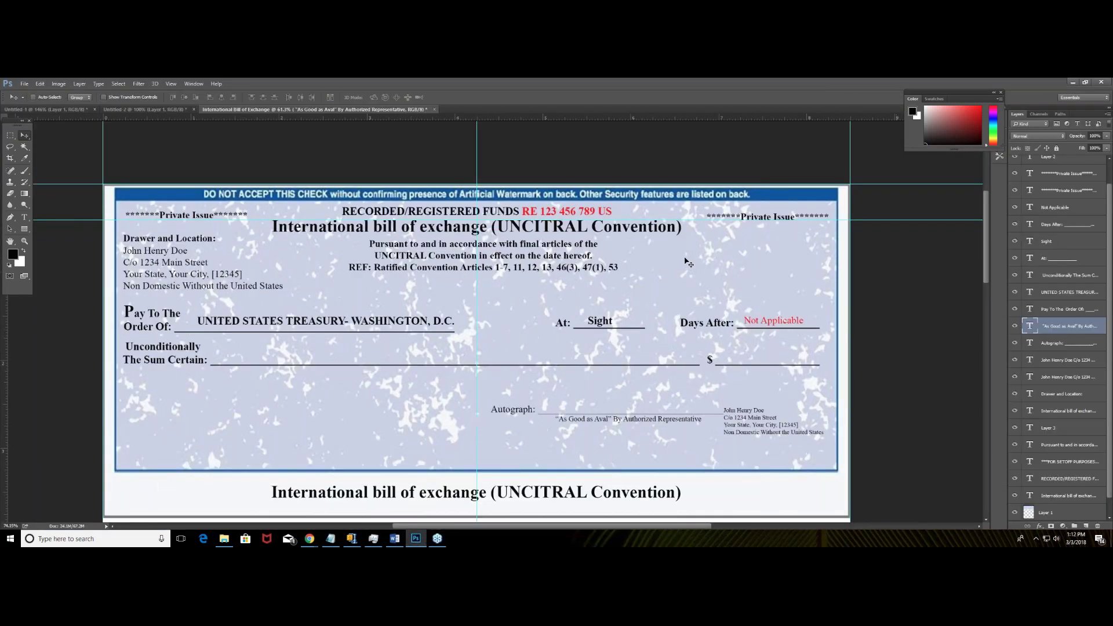
scroll(688, 262, "up", 5)
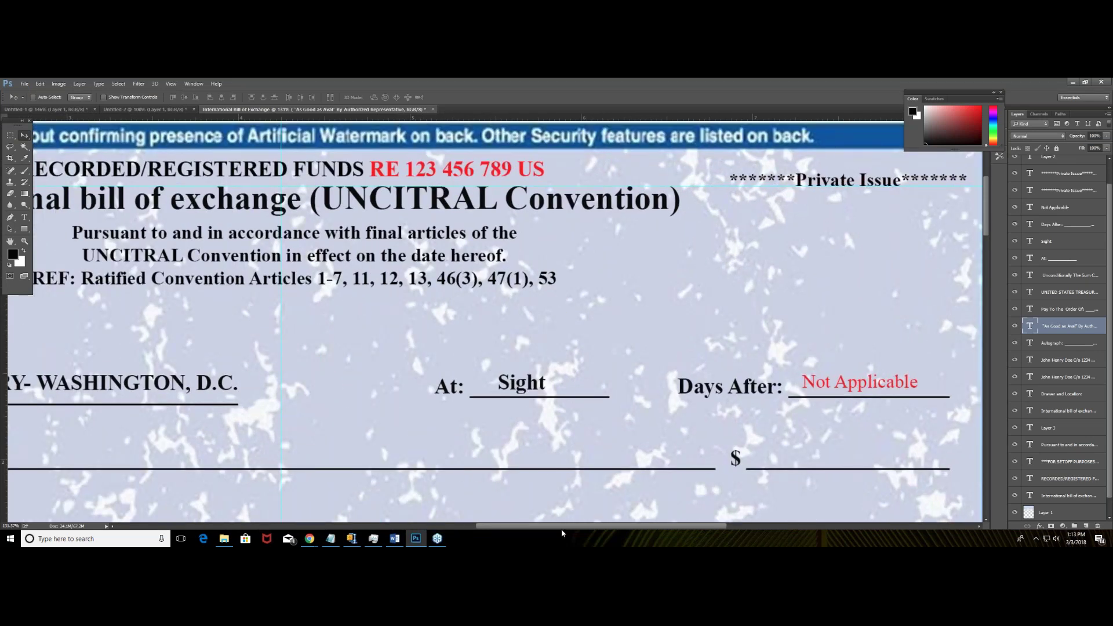
View the article references on the bill, restore the Photoshop window down, and return to the convention PDF to read Article 47, paragraphs 1 and 2.
scroll(376, 250, "left", 3)
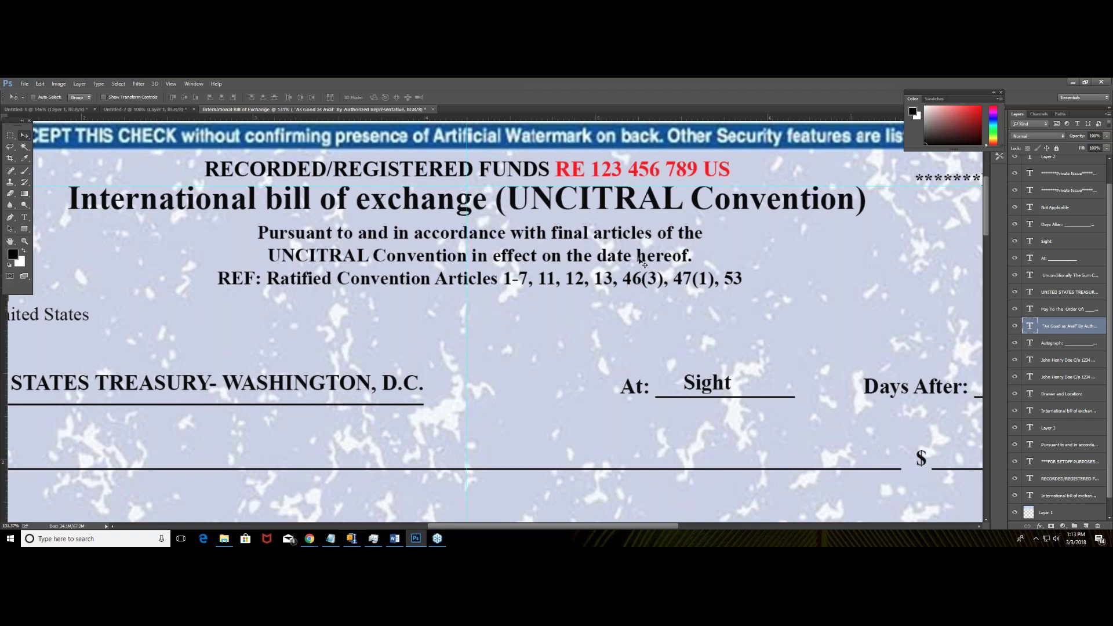
left_click(1073, 82)
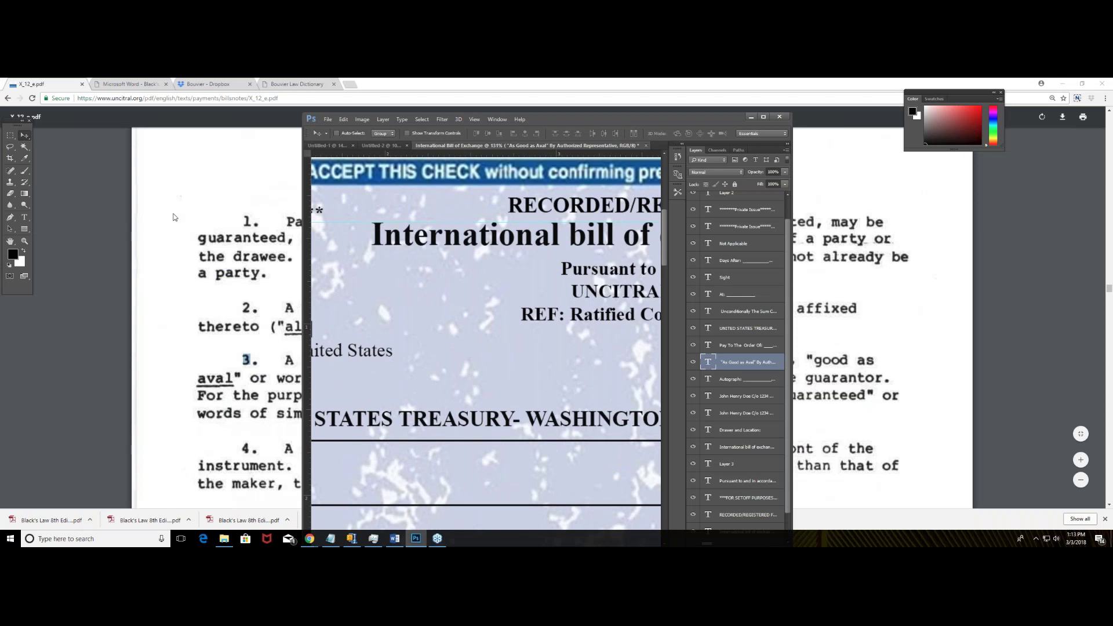
left_click(176, 218)
scroll(449, 328, "down", 7)
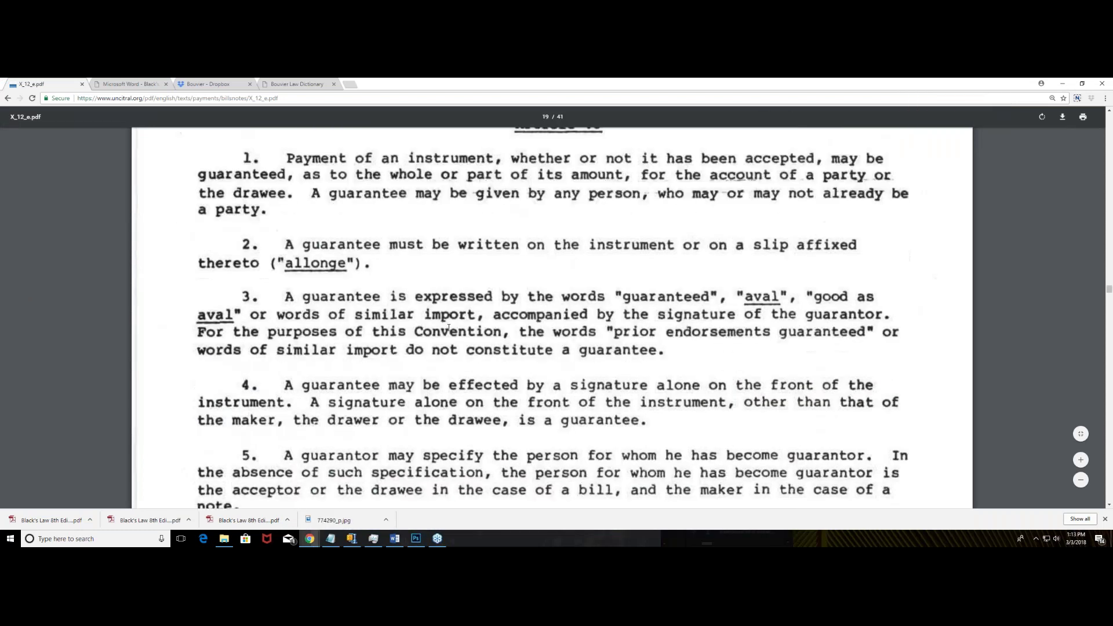
scroll(420, 285, "down", 1)
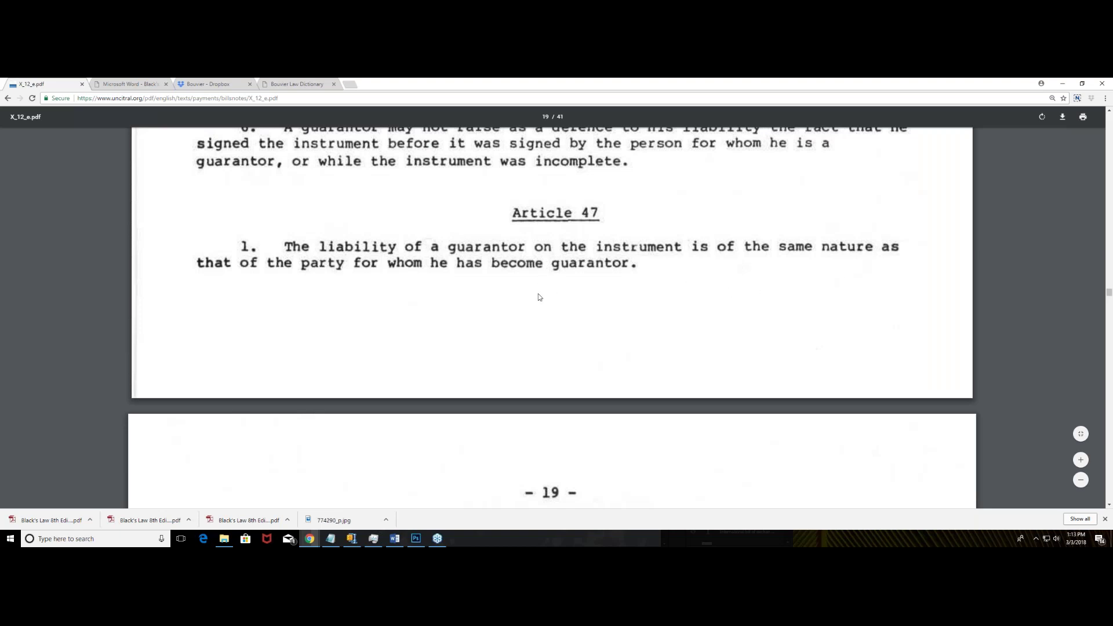
scroll(539, 297, "down", 3)
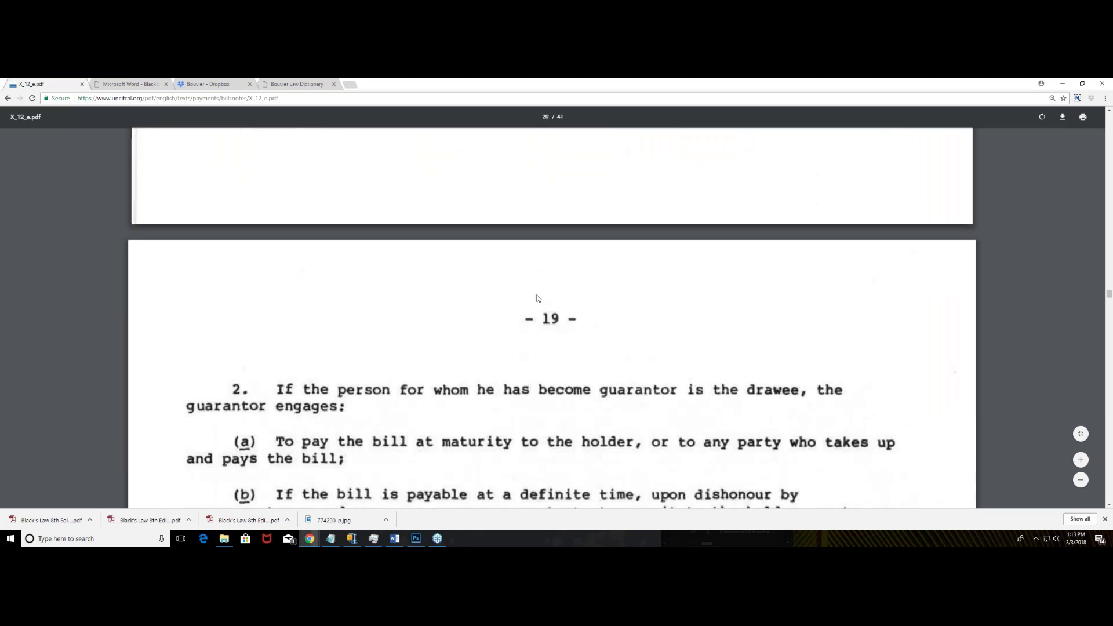
scroll(539, 299, "down", 1)
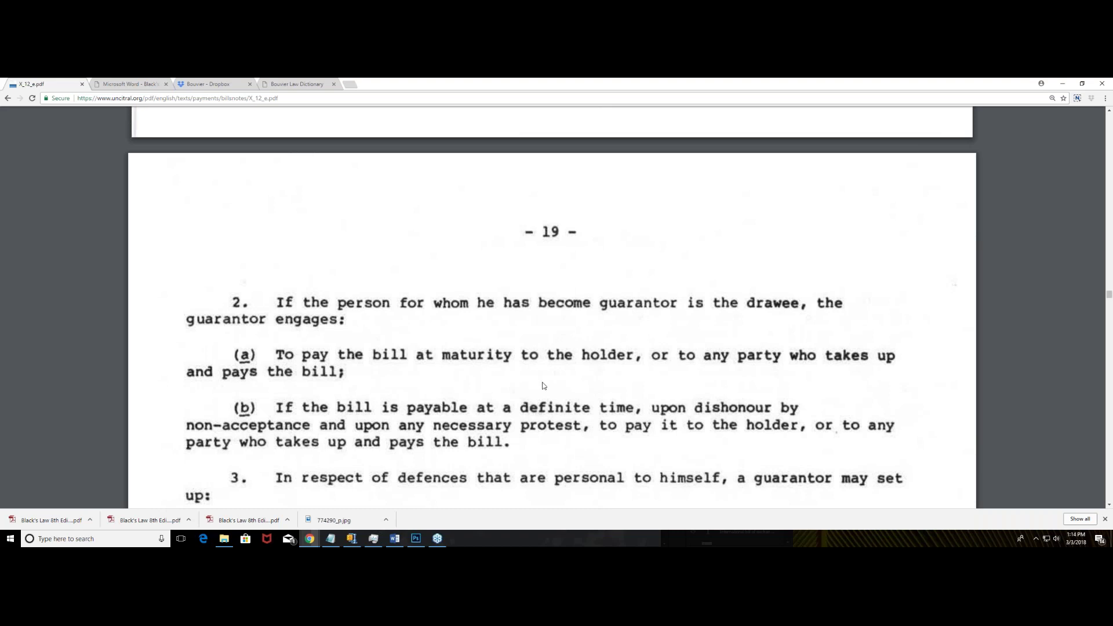
Read Article 47 paragraphs 2 and 3, highlighting the duty to pay the bill, "necessary protest" and the reference to article 30.
left_click_drag(355, 366, 254, 346)
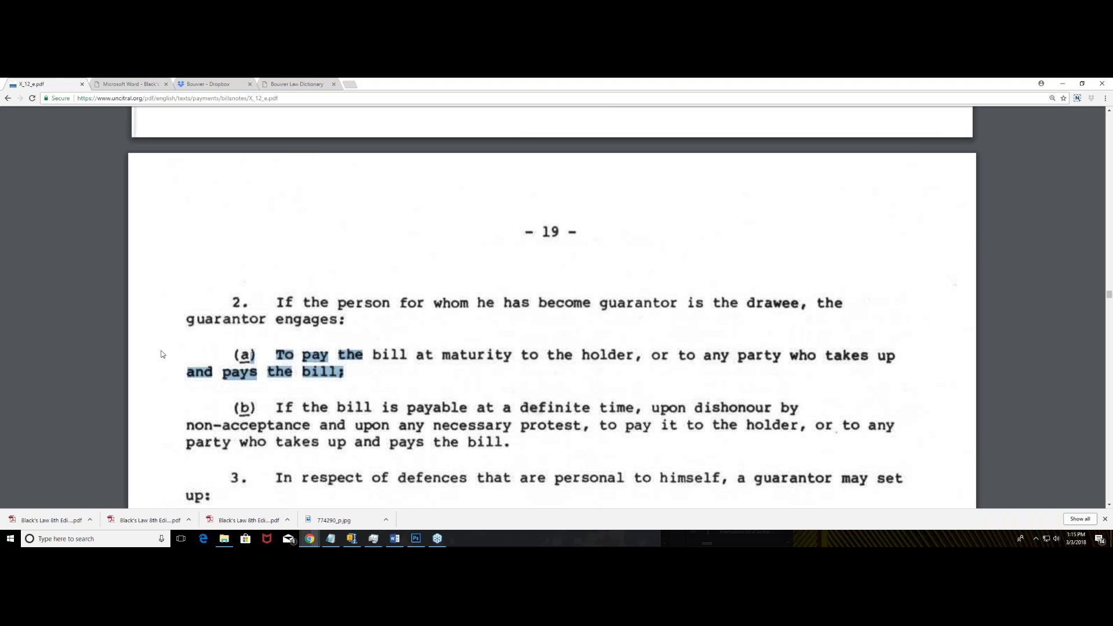
scroll(164, 355, "down", 2)
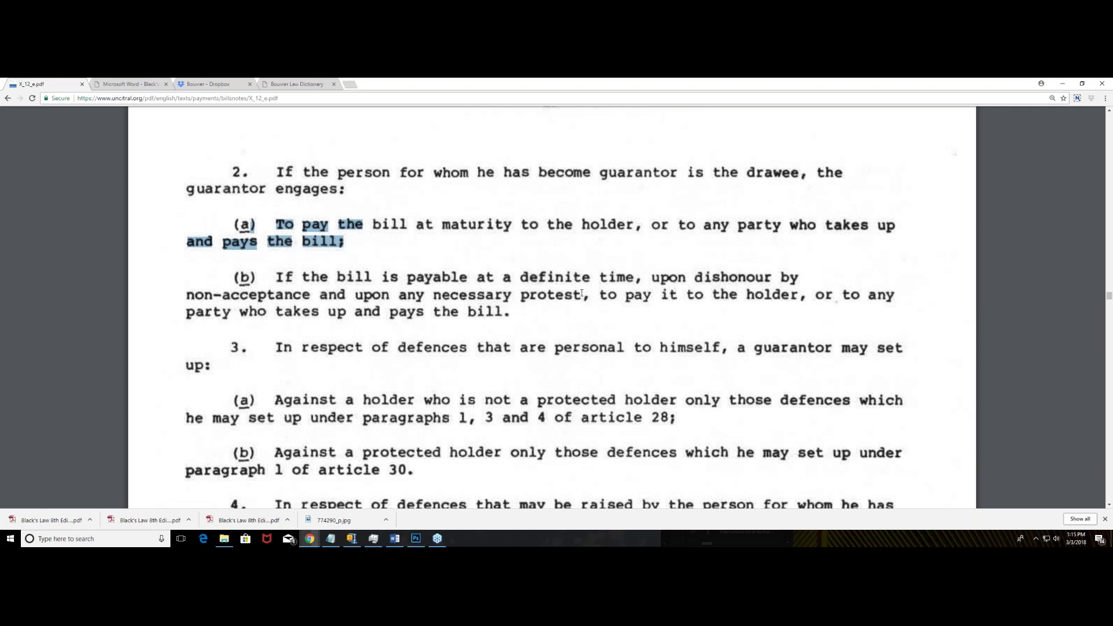
left_click_drag(583, 295, 439, 293)
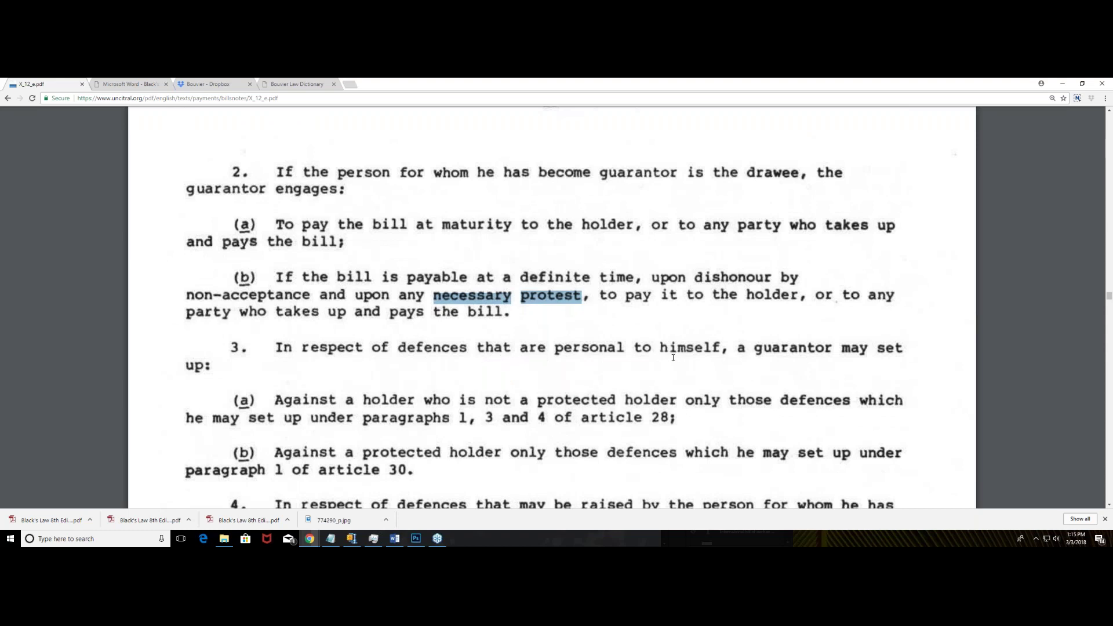
scroll(673, 357, "down", 3)
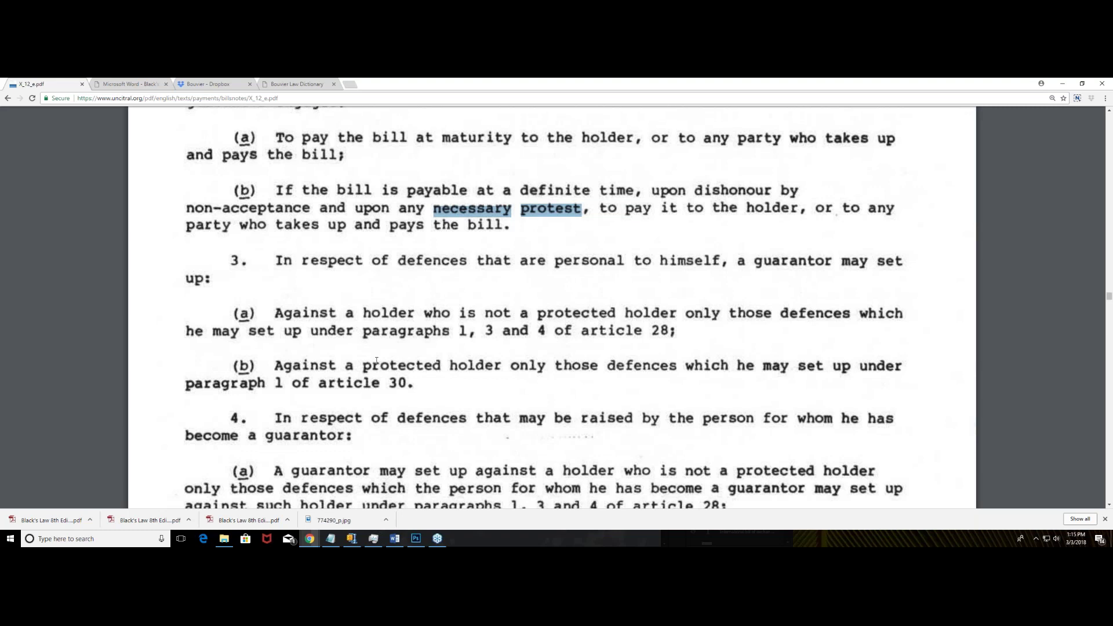
left_click_drag(416, 381, 412, 381)
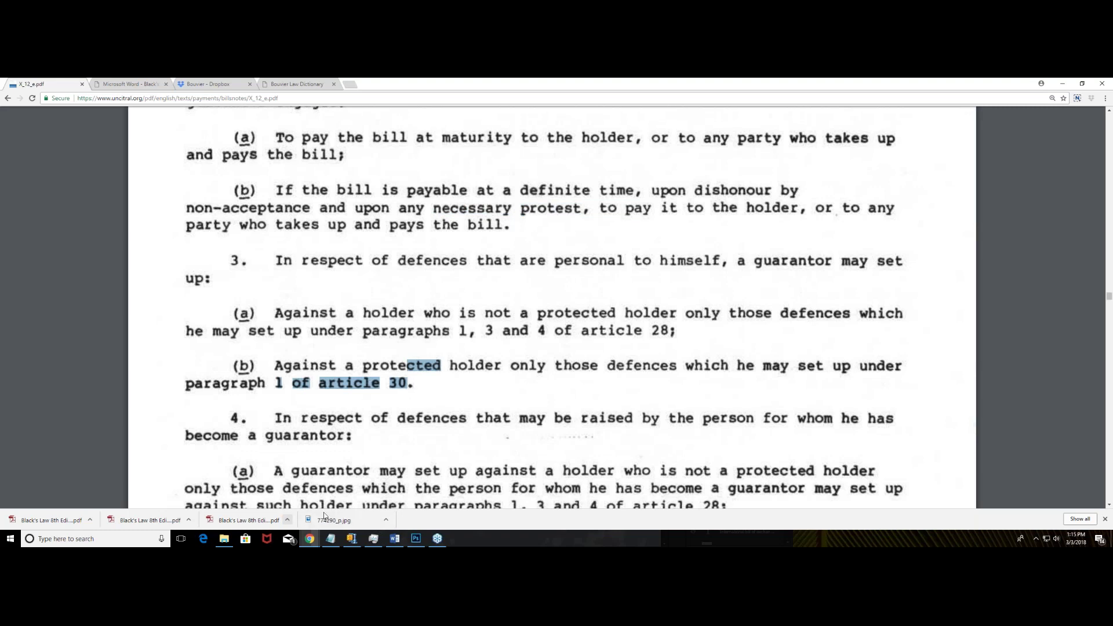
Switch from the convention PDF to the Bouvier dictionaries folder already open in Dropbox.
mouse_move(311, 541)
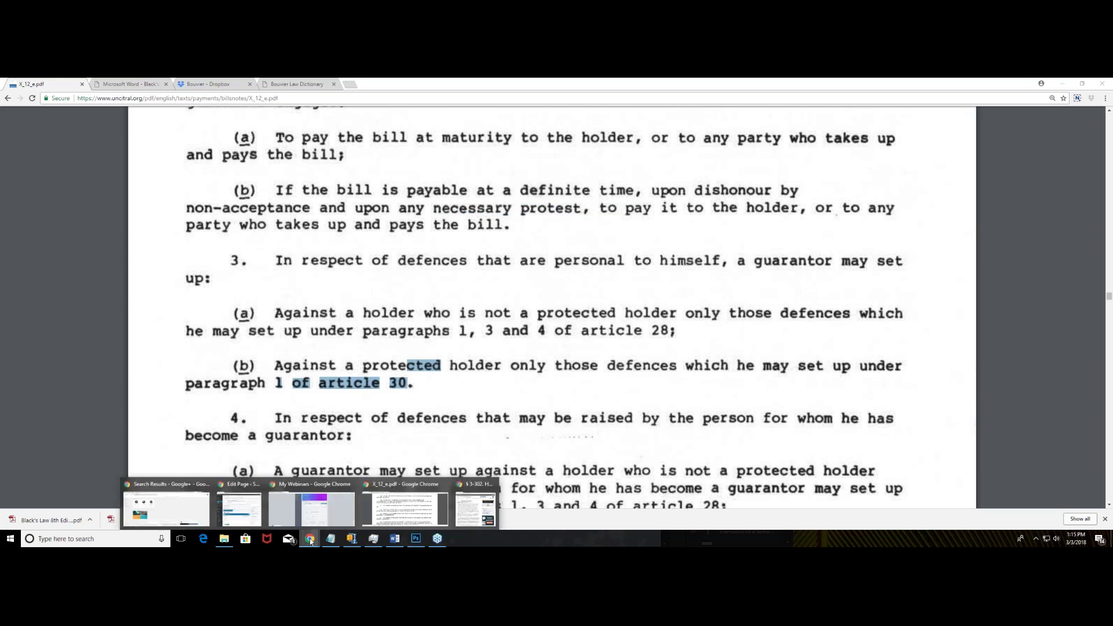
left_click(405, 508)
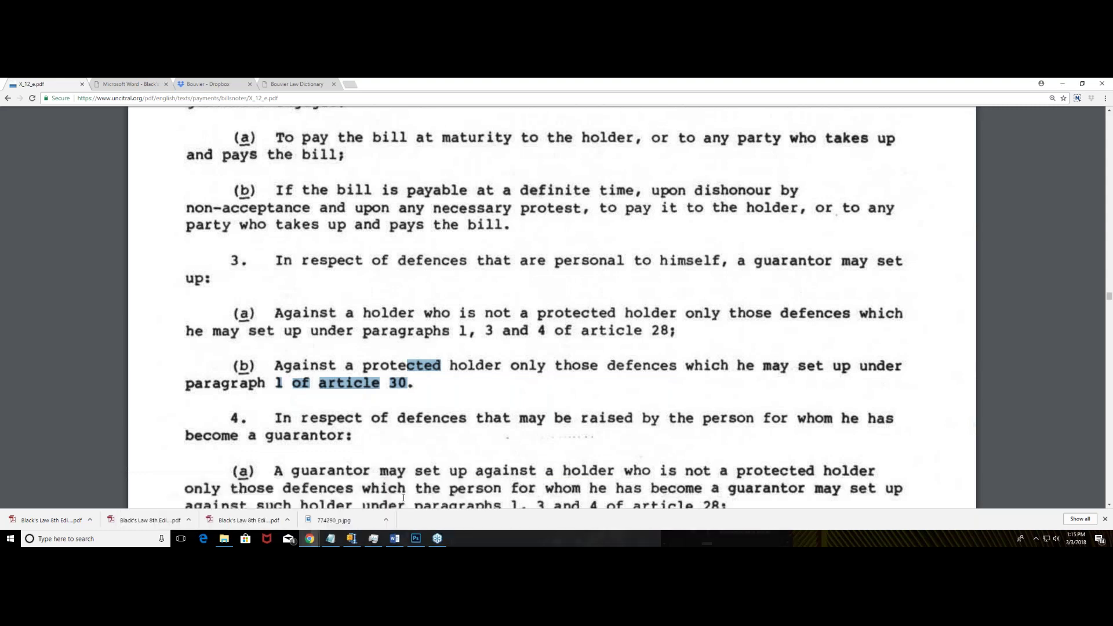
left_click(209, 84)
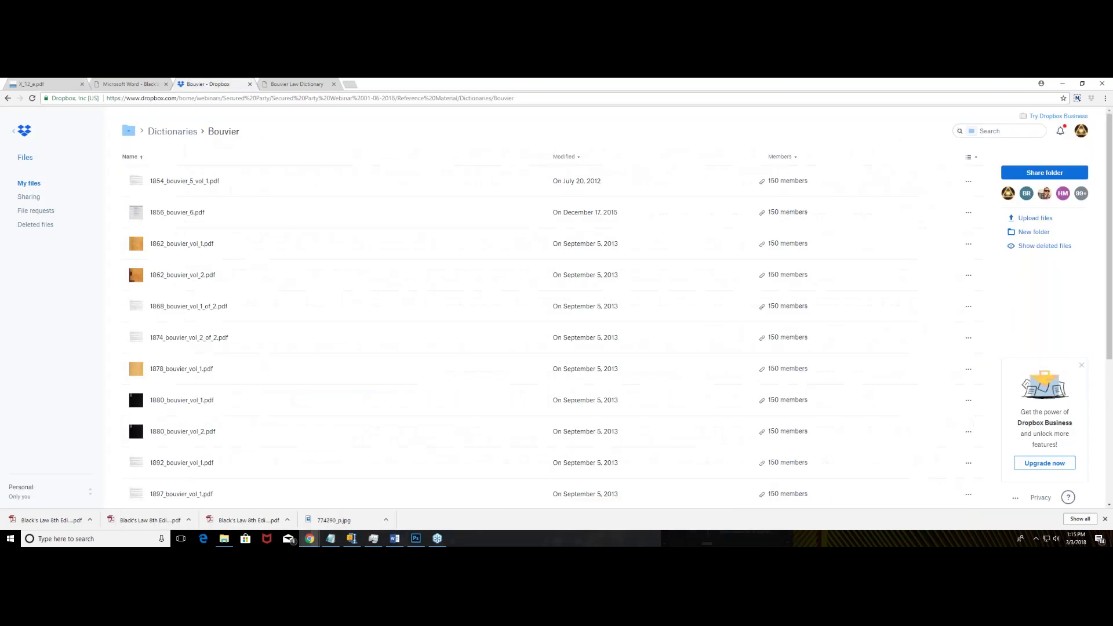
left_click(29, 183)
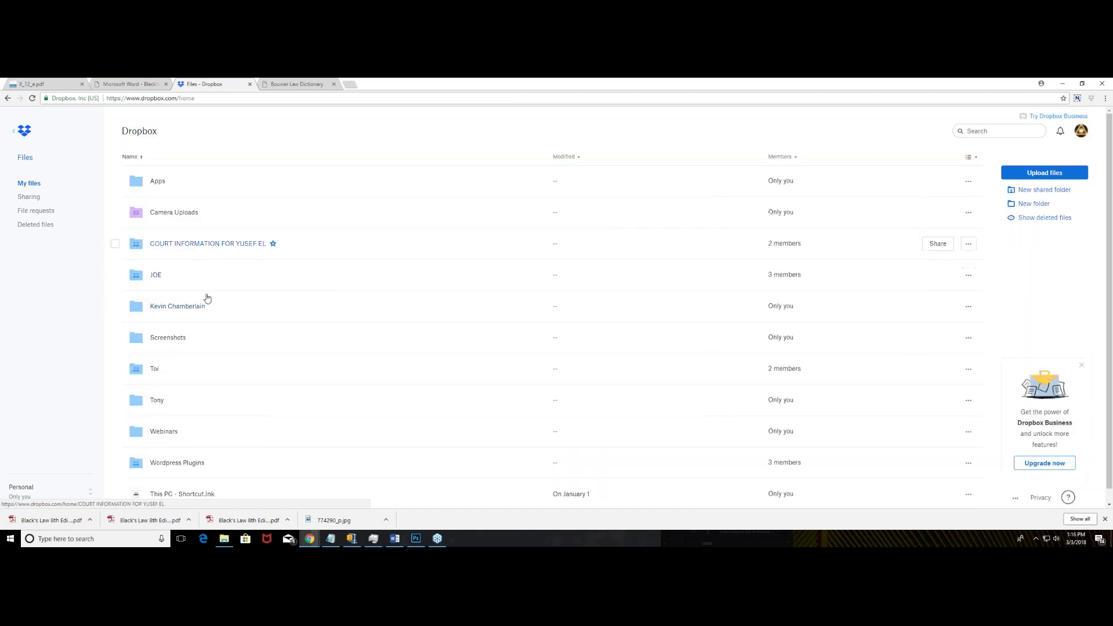
left_click(8, 99)
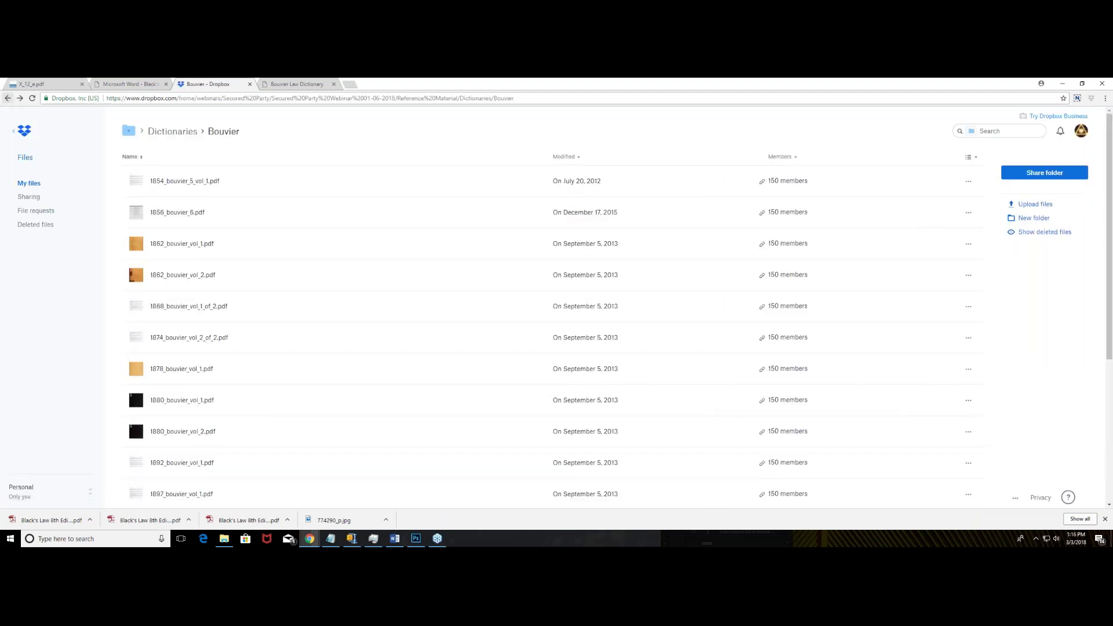
left_click(8, 99)
left_click(8, 99)
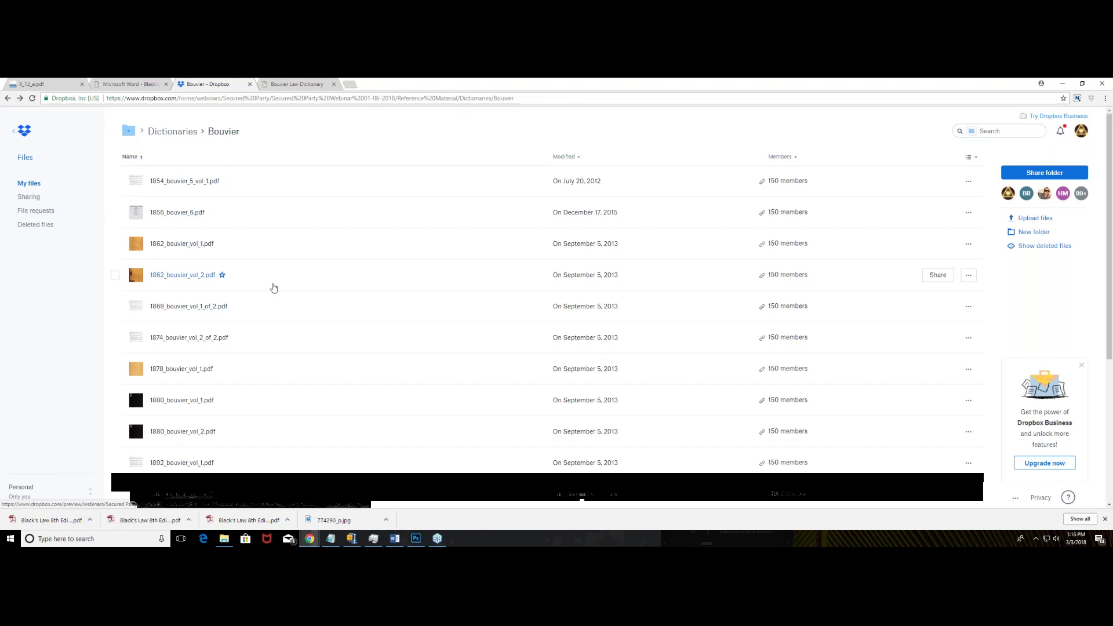
Go up to the Dictionaries folder and open Black's Law 8th, browsing to its Sec. H file.
scroll(273, 286, "down", 2)
left_click(172, 131)
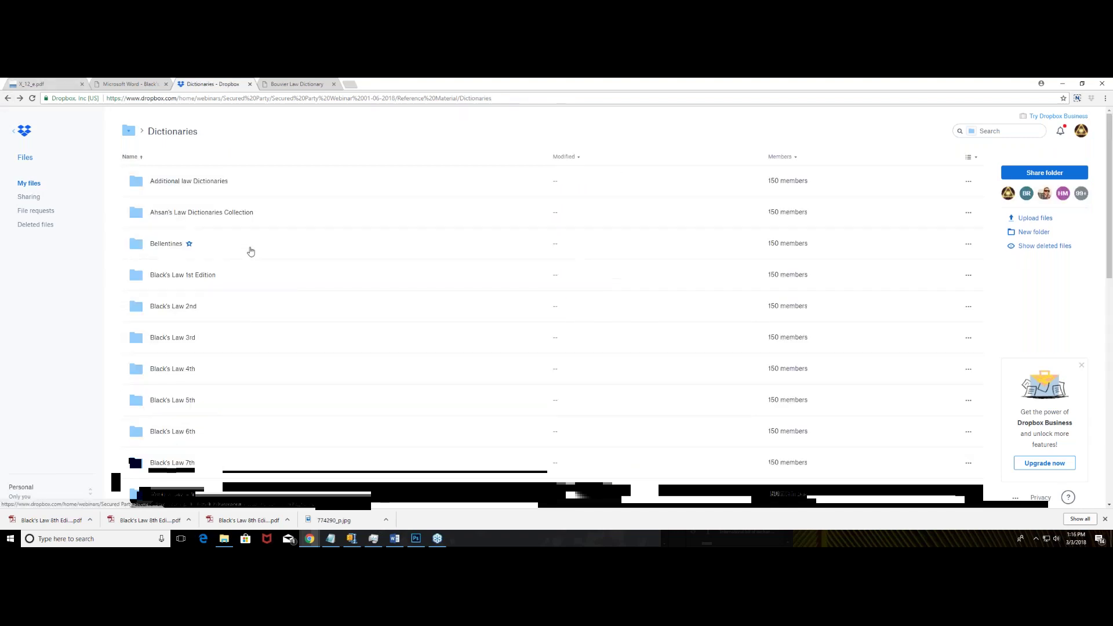
scroll(250, 251, "down", 5)
left_click(186, 364)
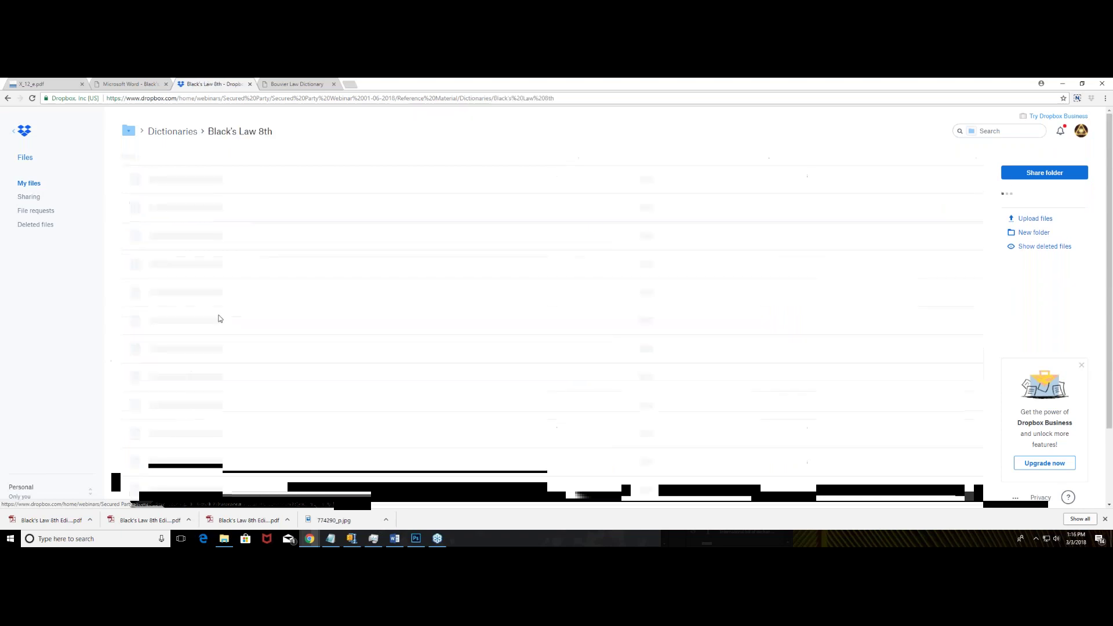
scroll(238, 325, "down", 3)
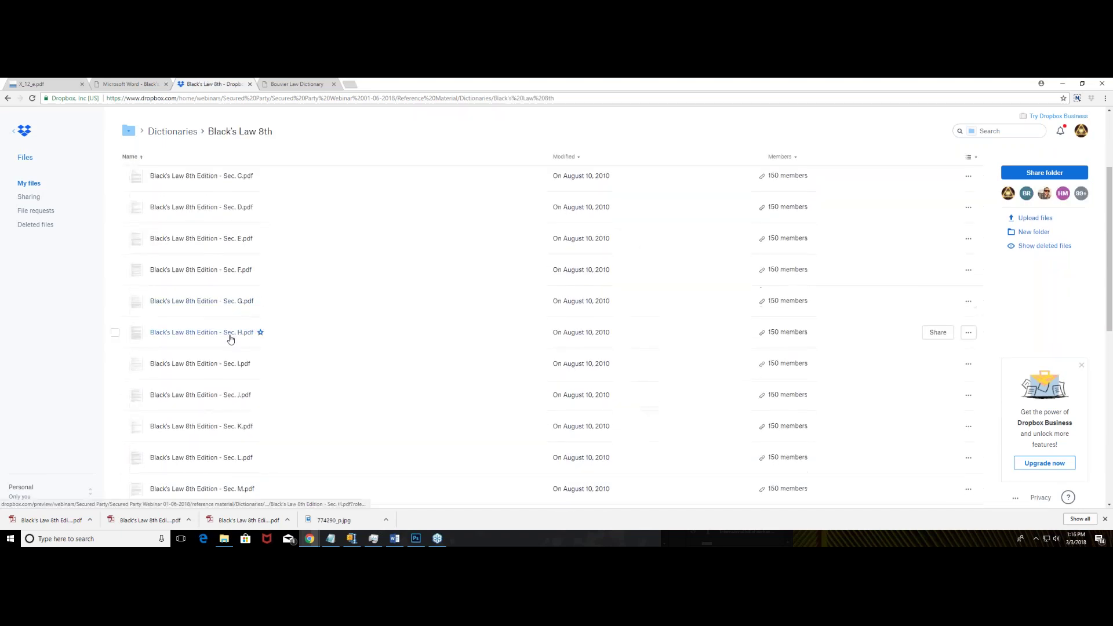
Preview Black's Law 8th Edition - Sec. H.pdf, skim ahead to page 19, and return to the folder.
left_click(232, 334)
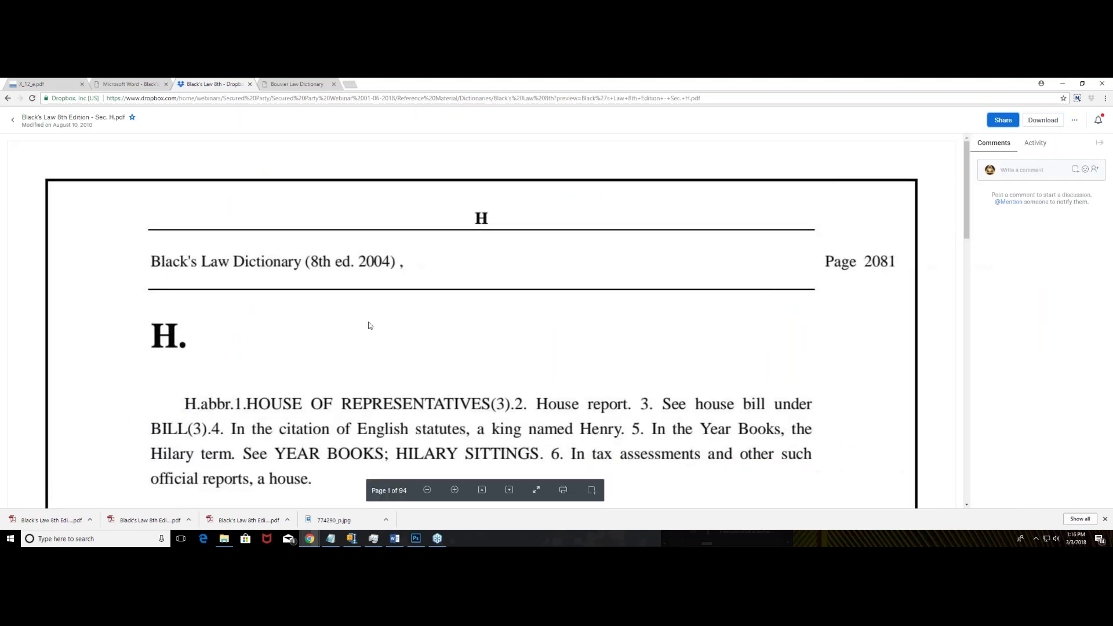
scroll(374, 325, "down", 5)
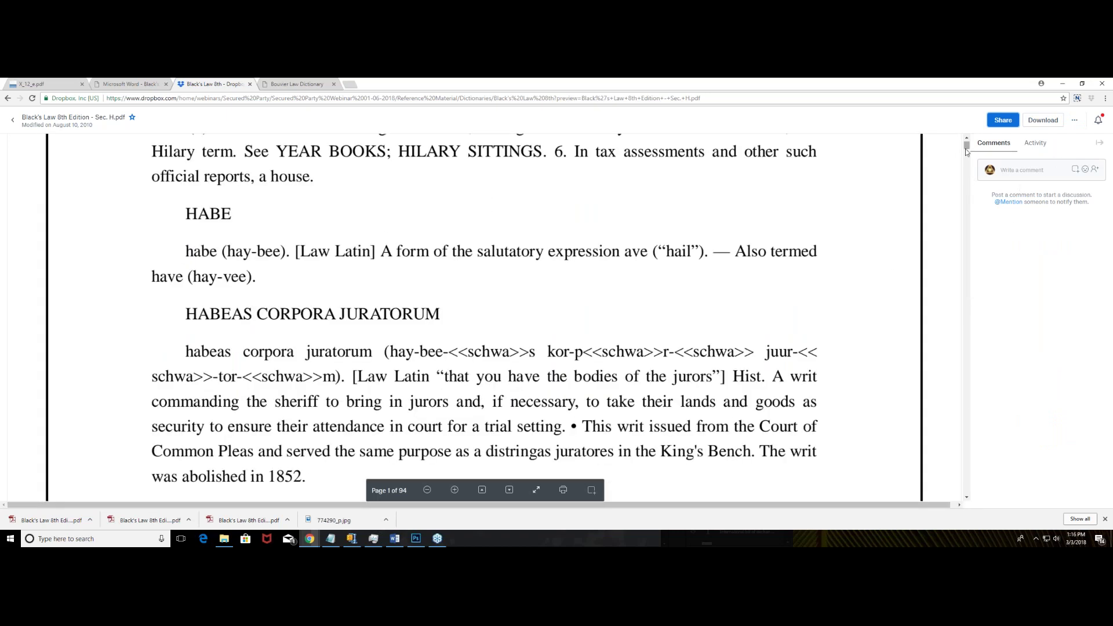
left_click_drag(966, 148, 961, 199)
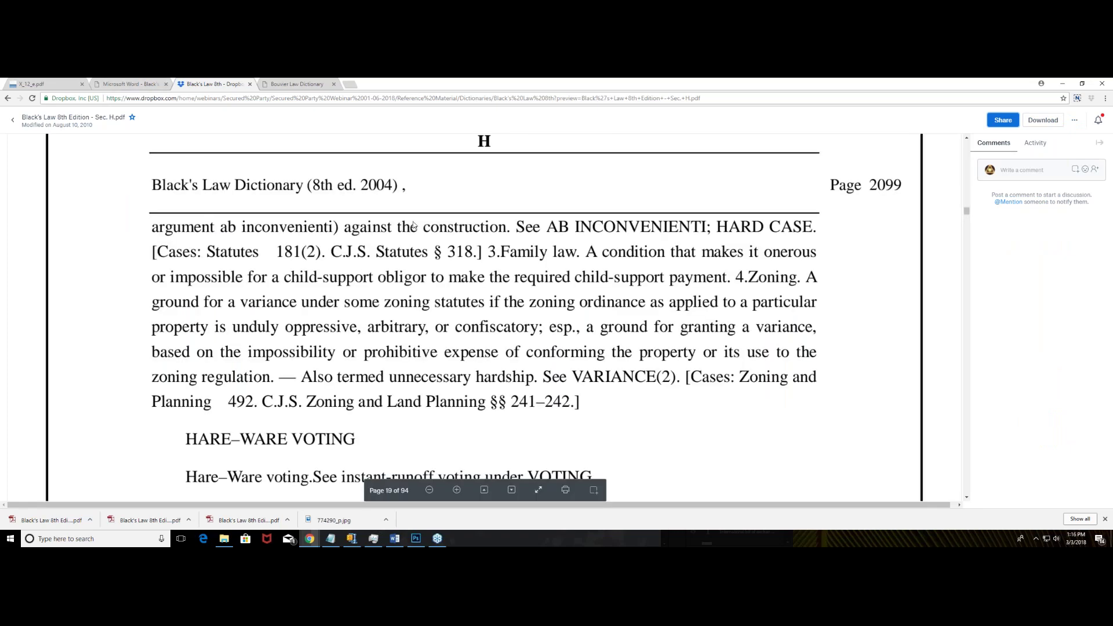
left_click(8, 98)
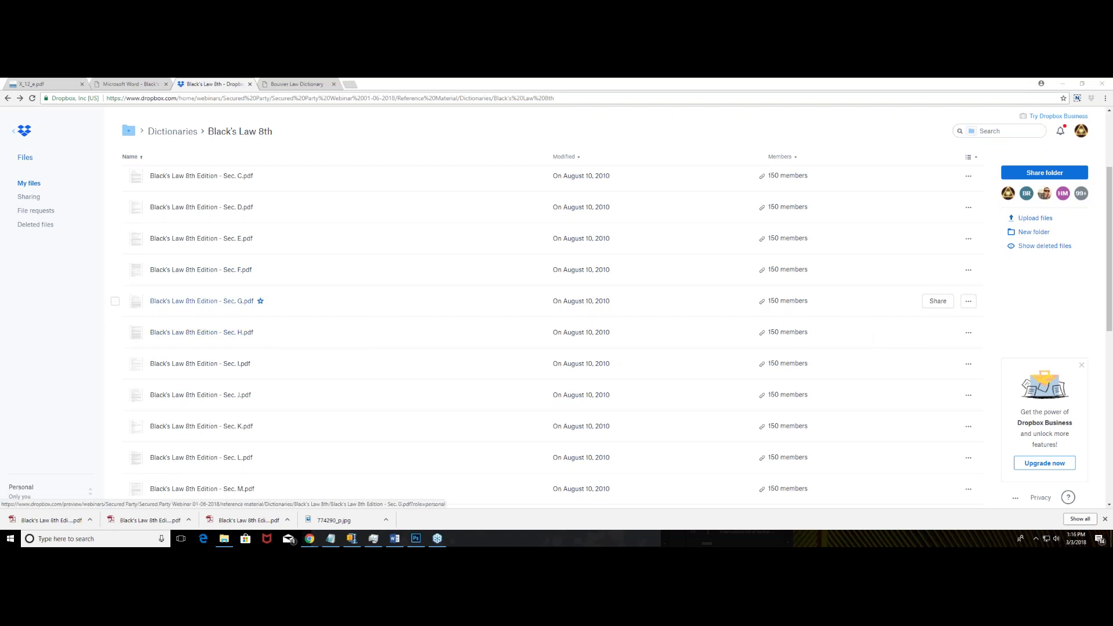
left_click(969, 301)
left_click(934, 319)
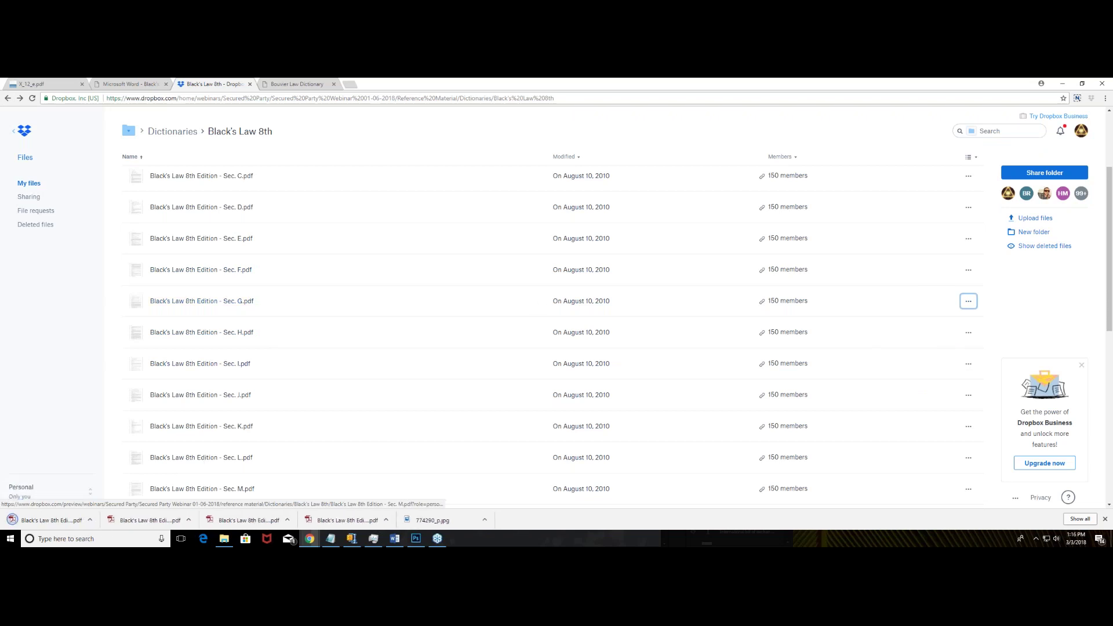
left_click(50, 528)
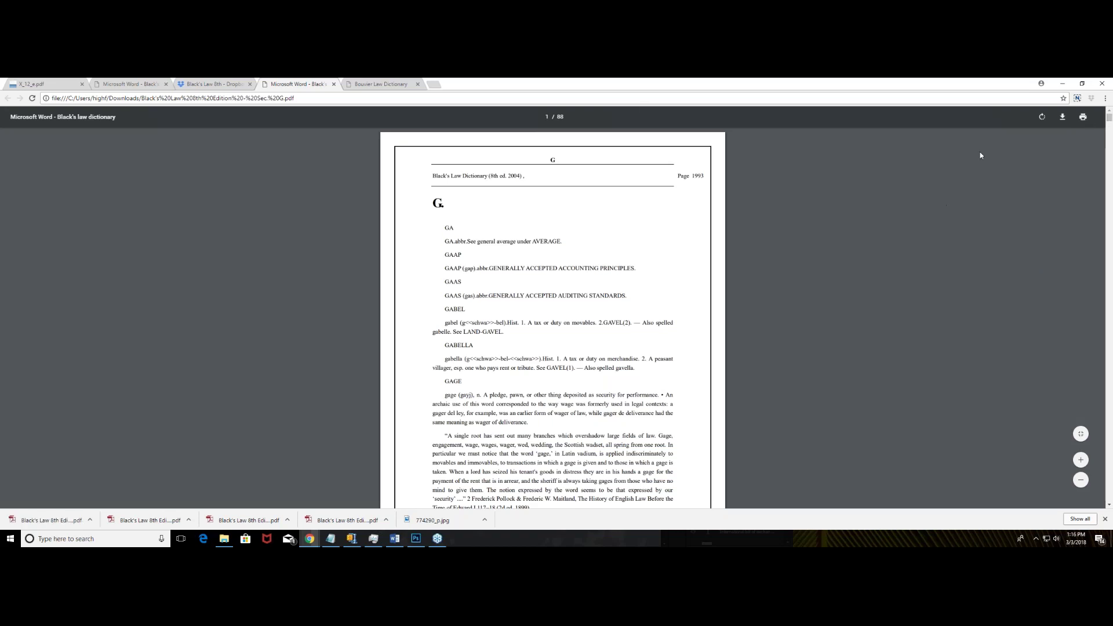
left_click(334, 84)
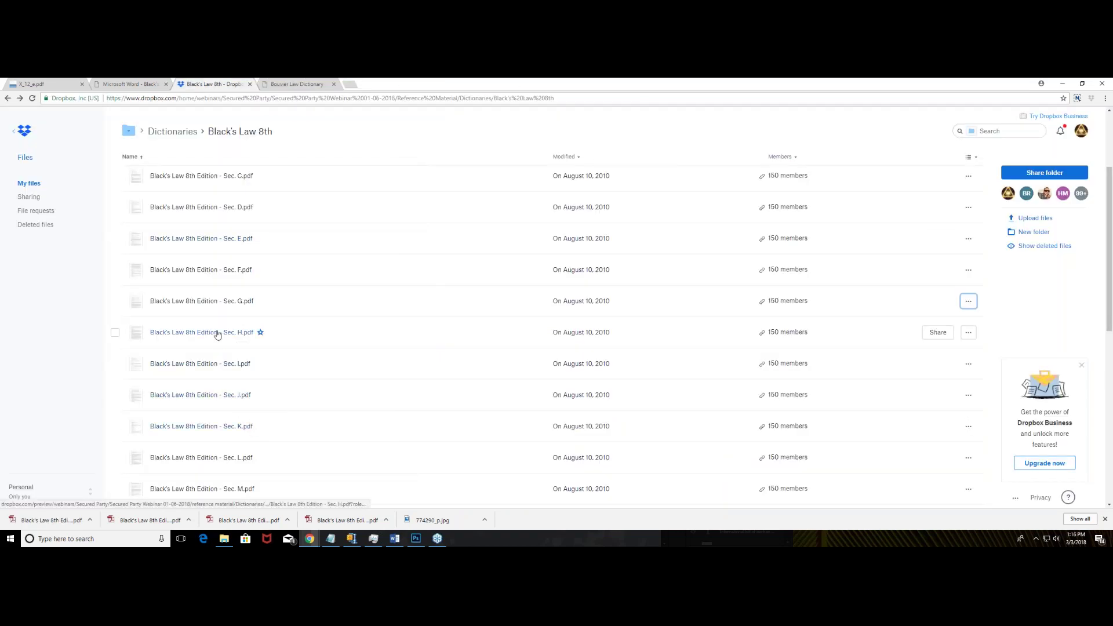
Download and open Black's Law 8th Edition - Sec. H.pdf and search it for "holder".
left_click(969, 333)
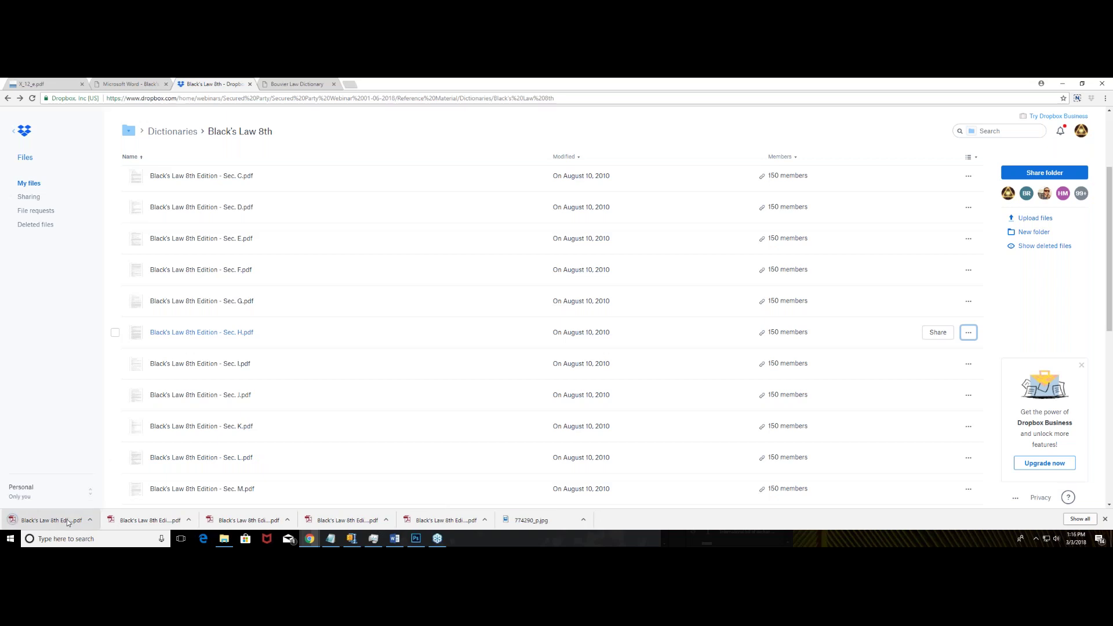
left_click(85, 513)
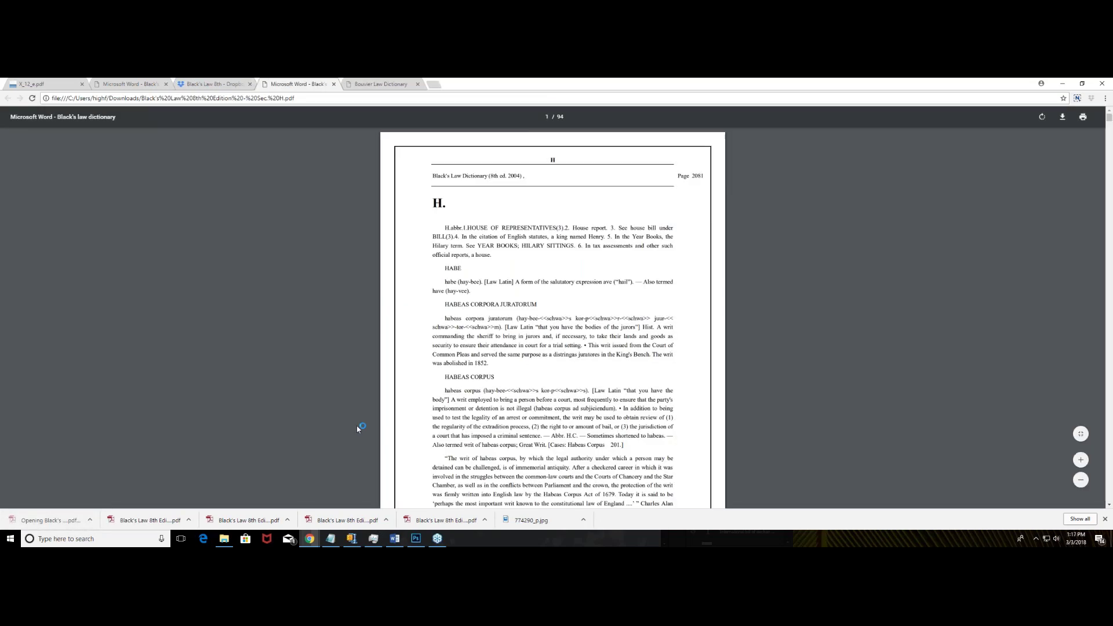
key("ctrl+f")
type("holder")
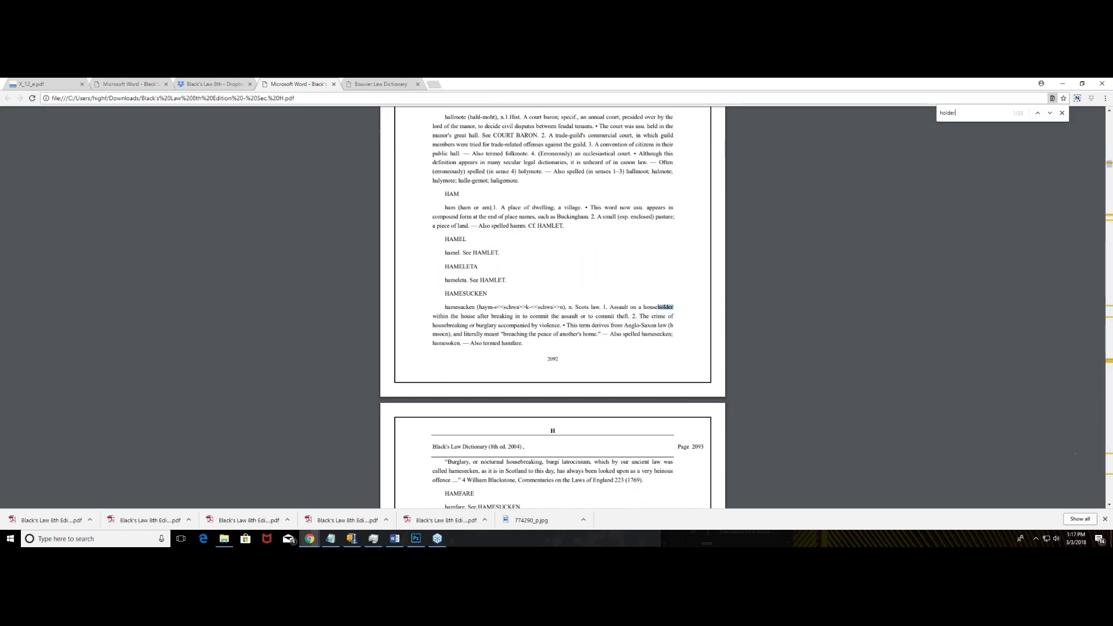
Advance through the "holder" matches to the HOLDER FOR VALUE entry.
left_click(1050, 115)
left_click(1050, 114)
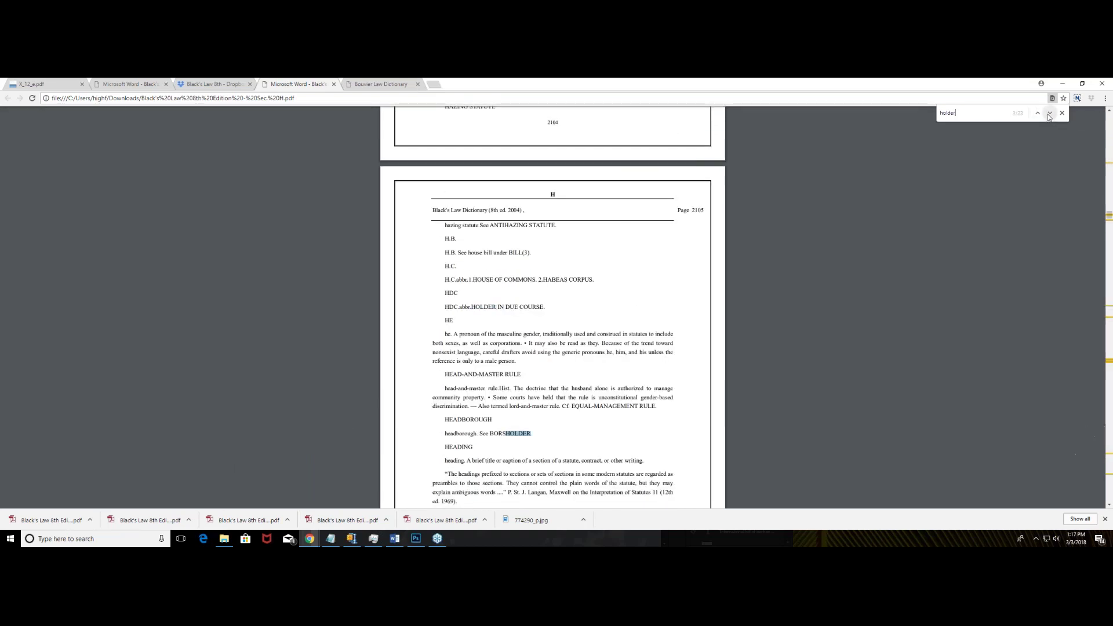
left_click(1050, 114)
left_click(1050, 115)
left_click(1049, 114)
left_click(1050, 114)
left_click(1050, 114)
left_click(1049, 114)
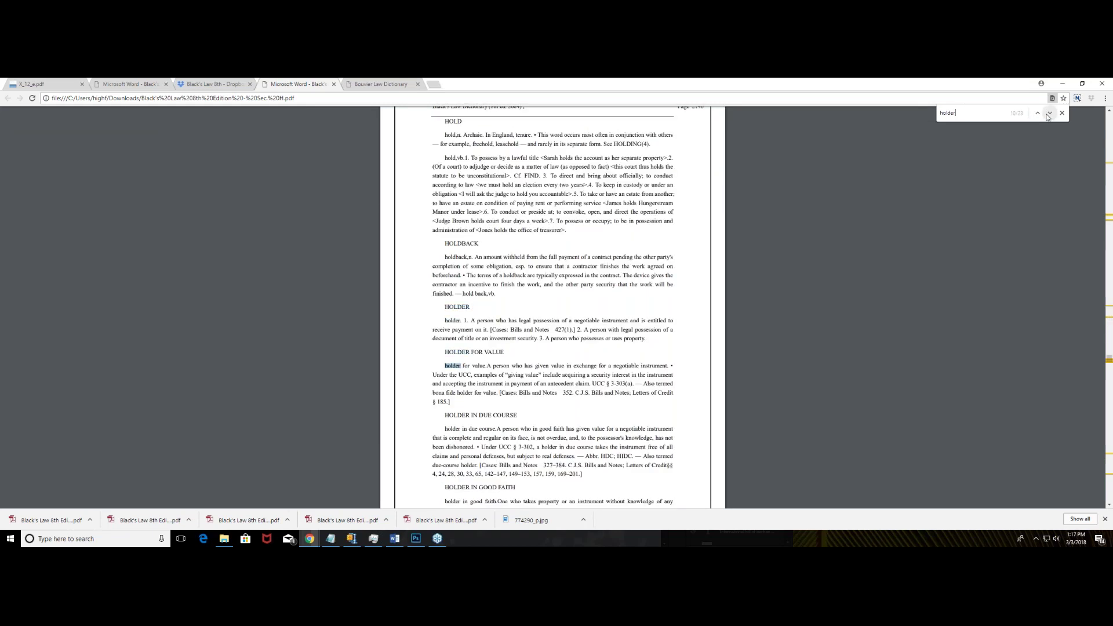
Enlarge the dictionary page and examine the definitions of holder, holder for value and holder in due course.
scroll(652, 309, "down", 2)
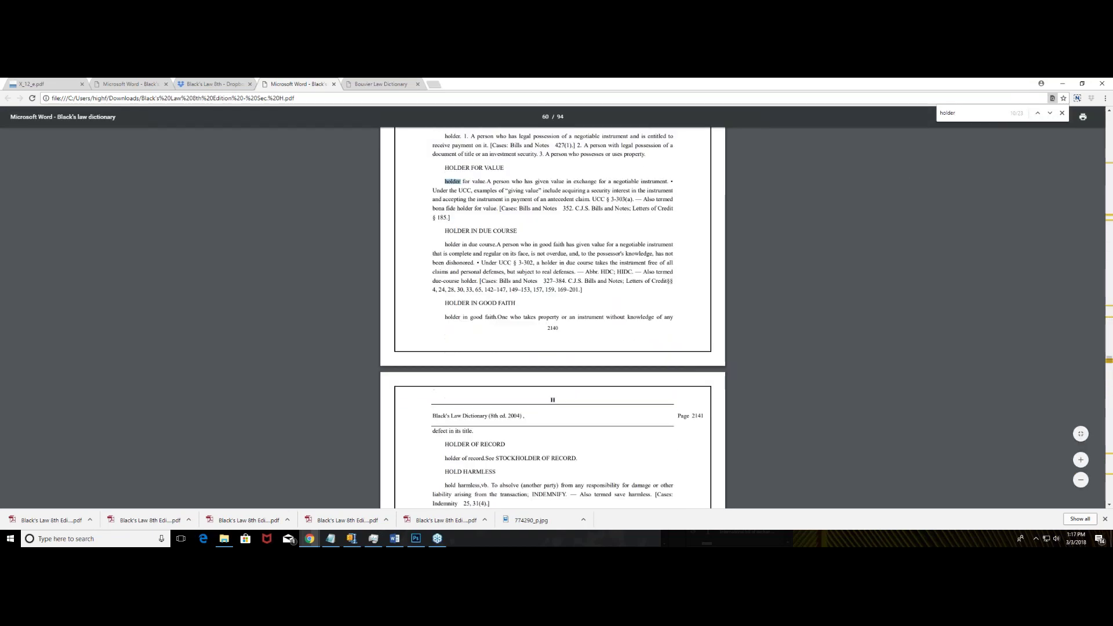
left_click(1080, 459)
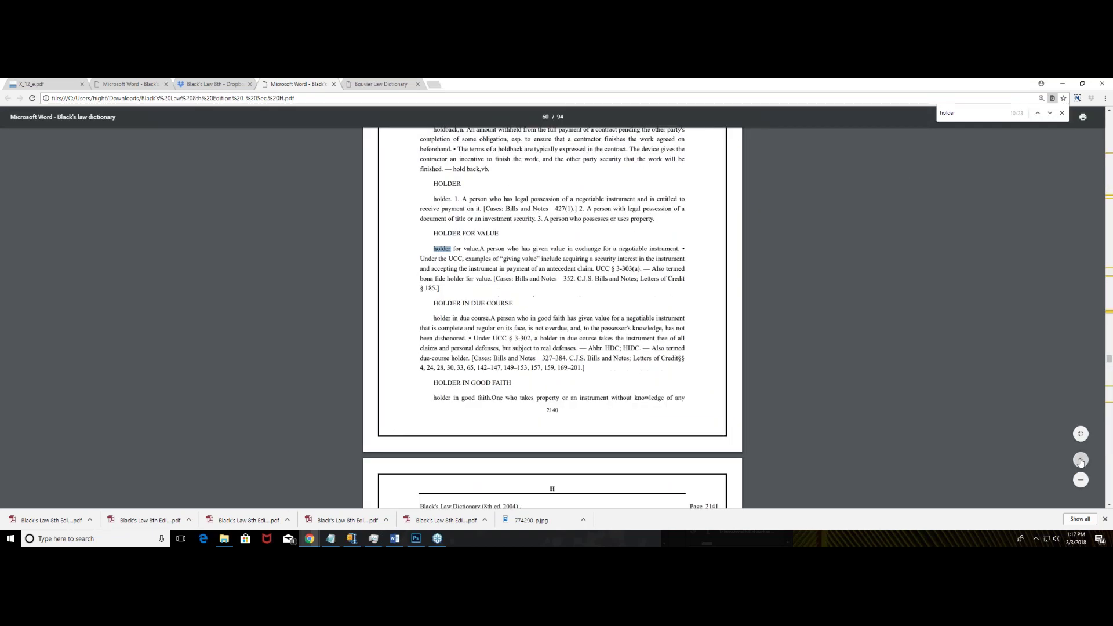
left_click(1081, 460)
left_click(1081, 460)
left_click(1080, 460)
left_click(1080, 460)
scroll(846, 397, "down", 2)
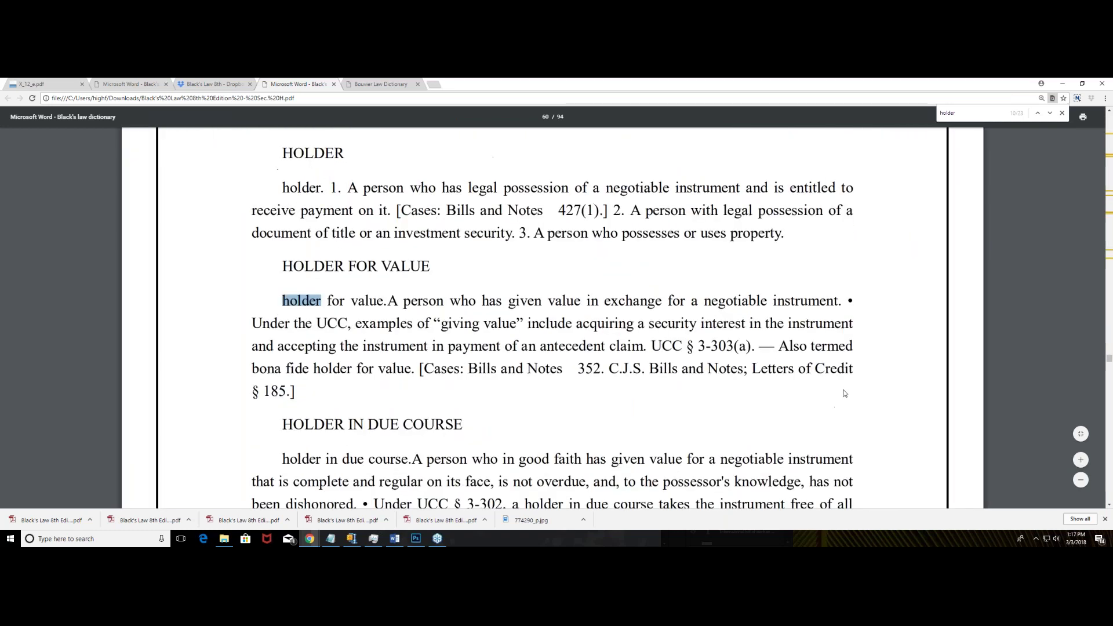
Examine the HOLDER IN DUE COURSE definition, highlighting "real defenses", the word "value" and the phrase "but subject to real defenses".
scroll(844, 393, "down", 1)
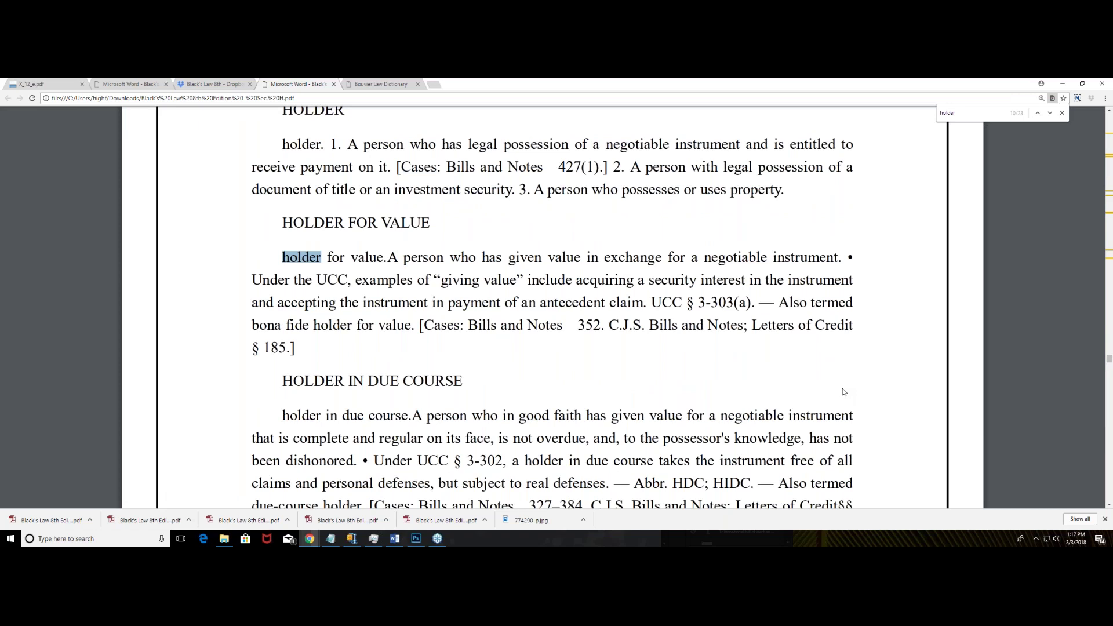
scroll(843, 393, "down", 3)
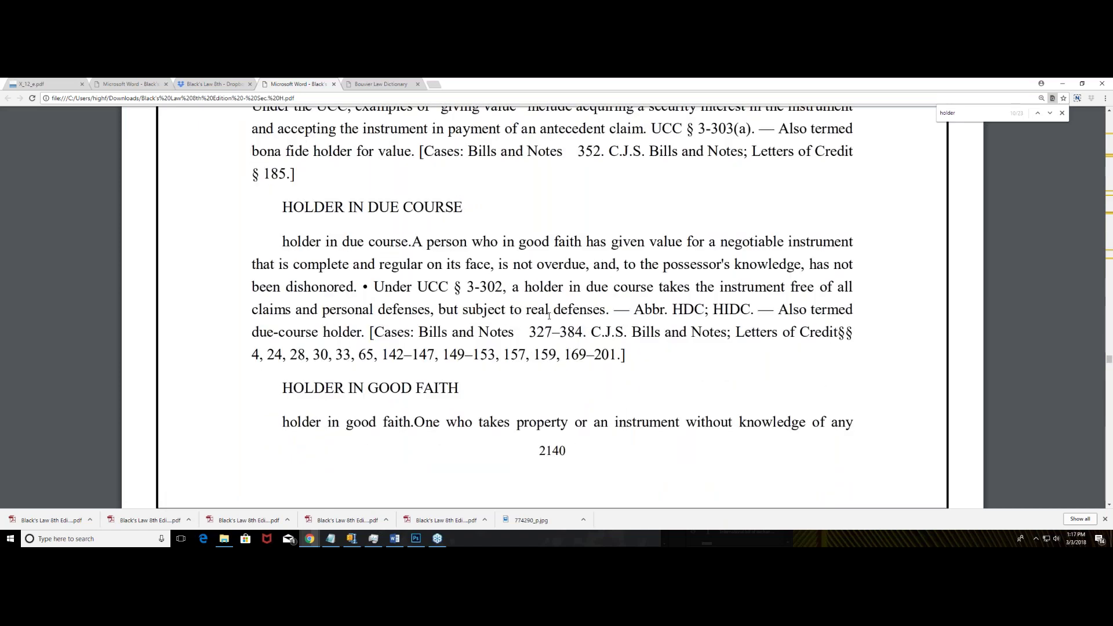
left_click_drag(527, 309, 606, 310)
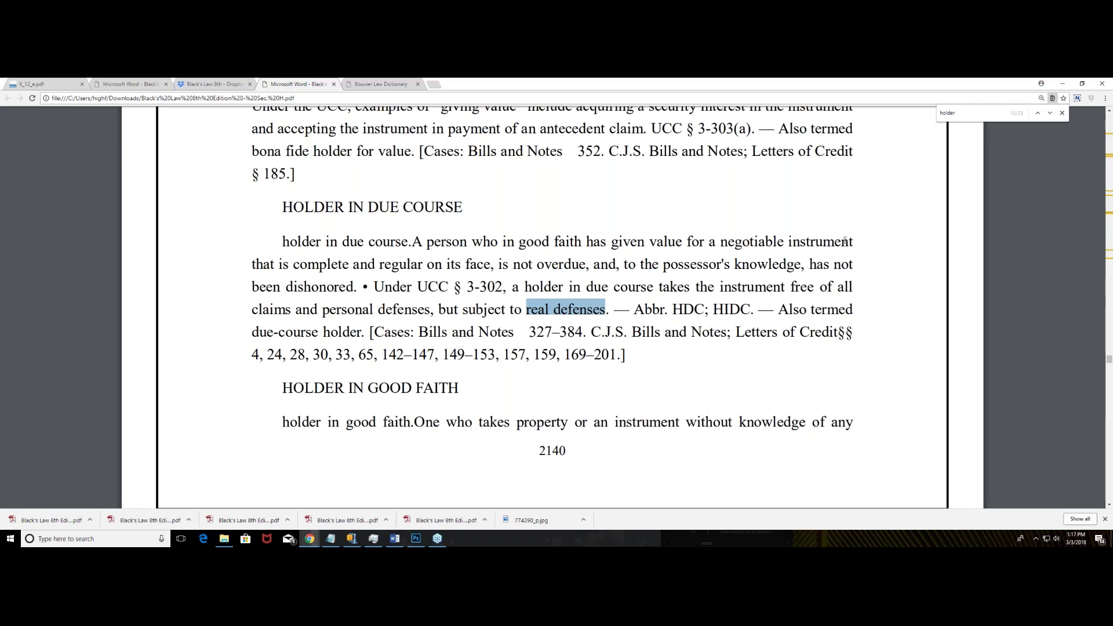
left_click_drag(646, 241, 676, 241)
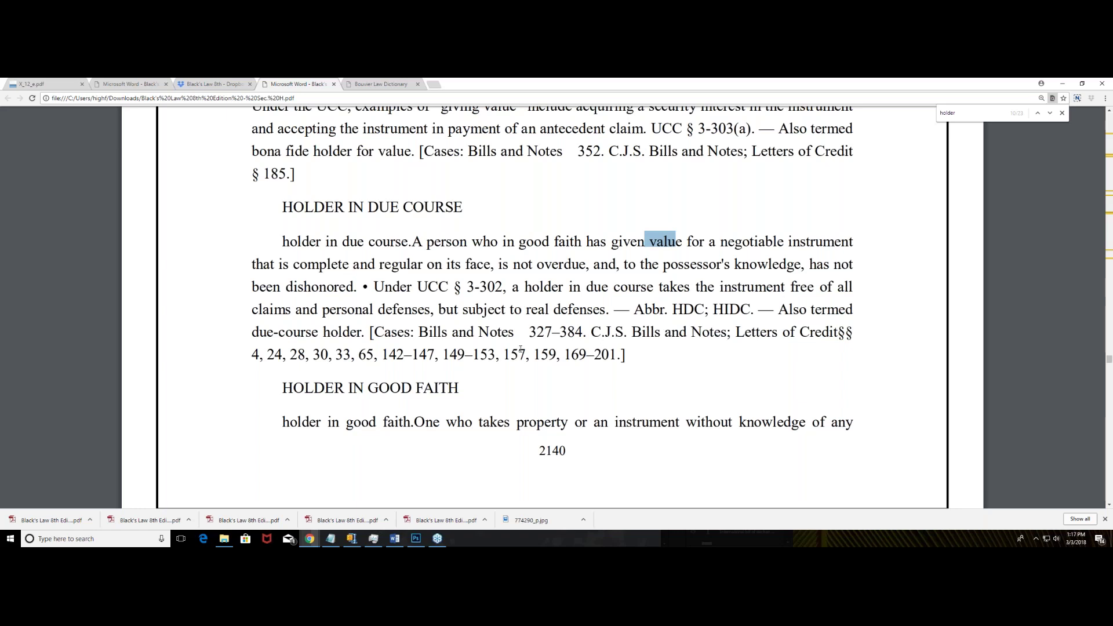
left_click_drag(437, 305, 605, 310)
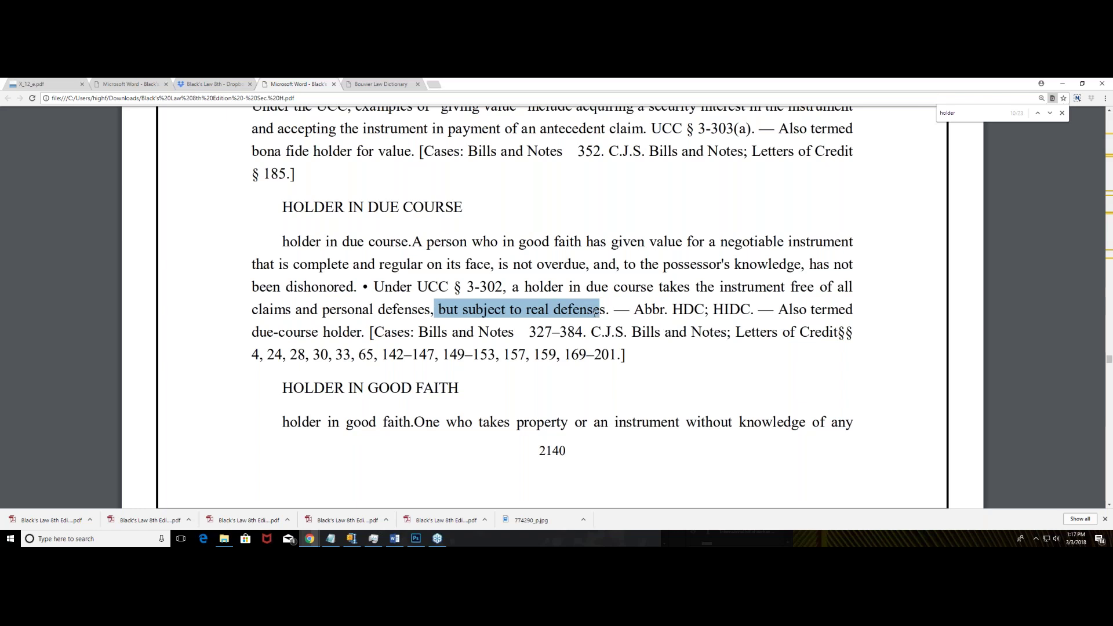
left_click(565, 310)
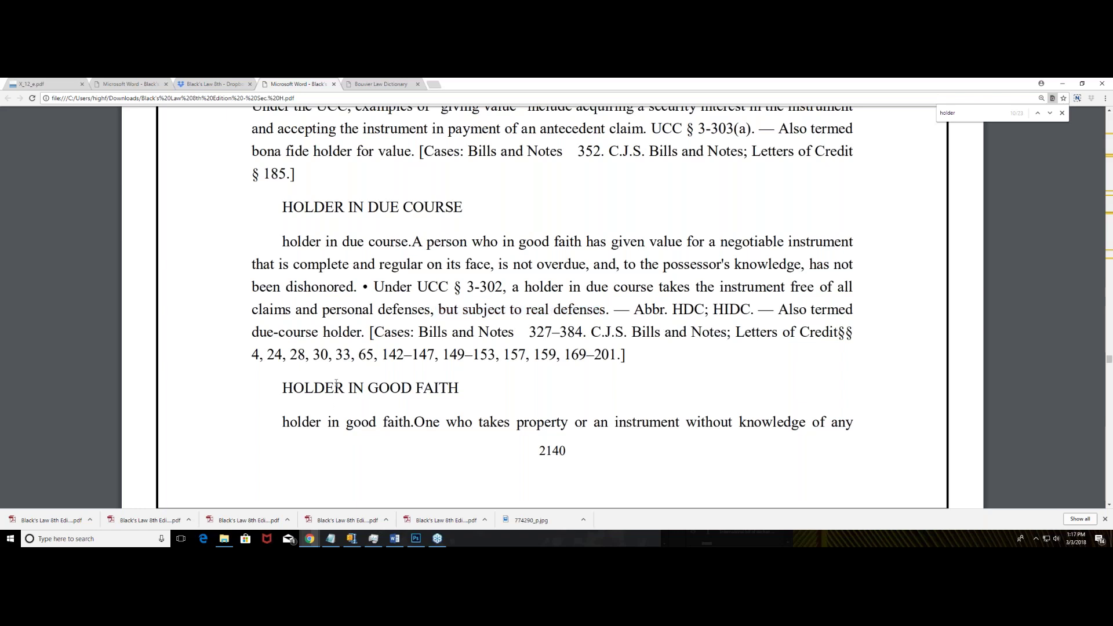
Download Black's Law 8th Edition - Sec. R.pdf from the Dropbox dictionary folder and open it.
left_click(212, 85)
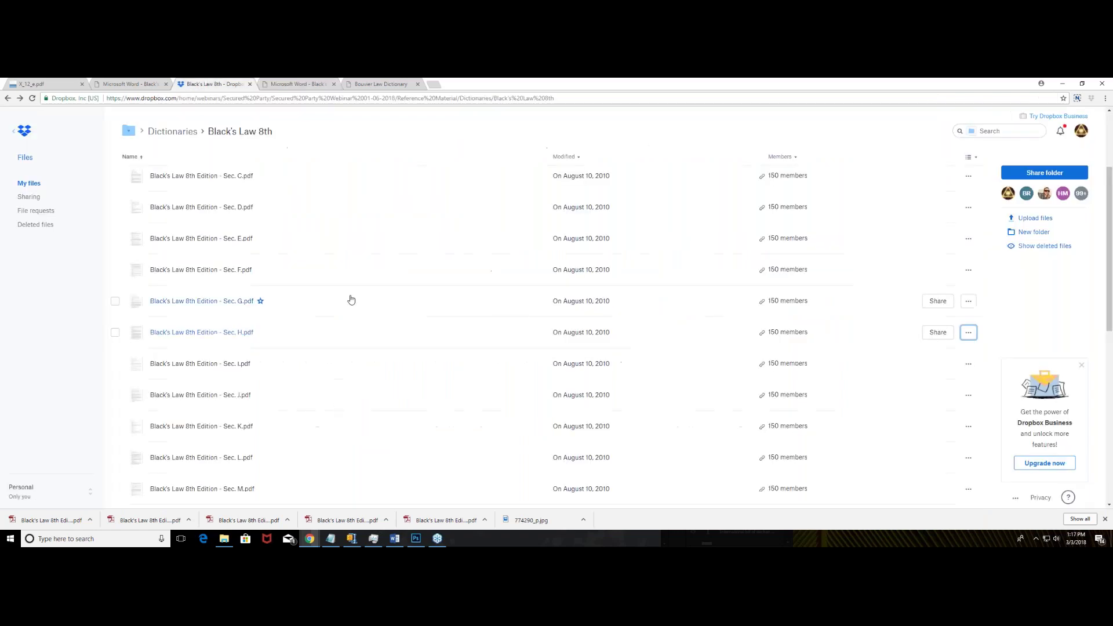
scroll(261, 395, "down", 4)
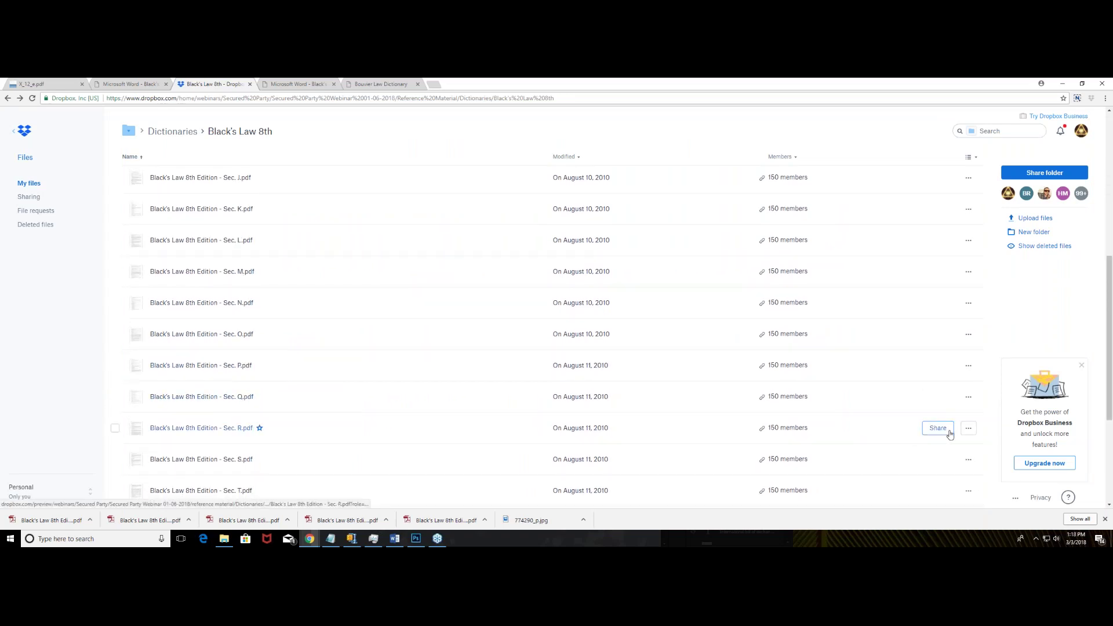
left_click(969, 430)
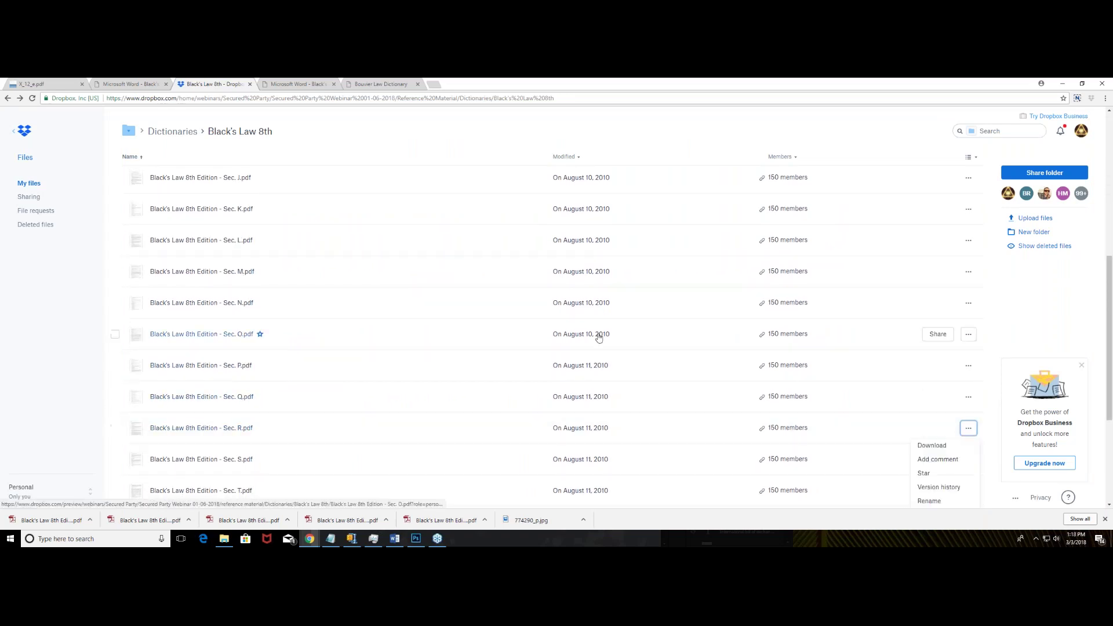
left_click(949, 448)
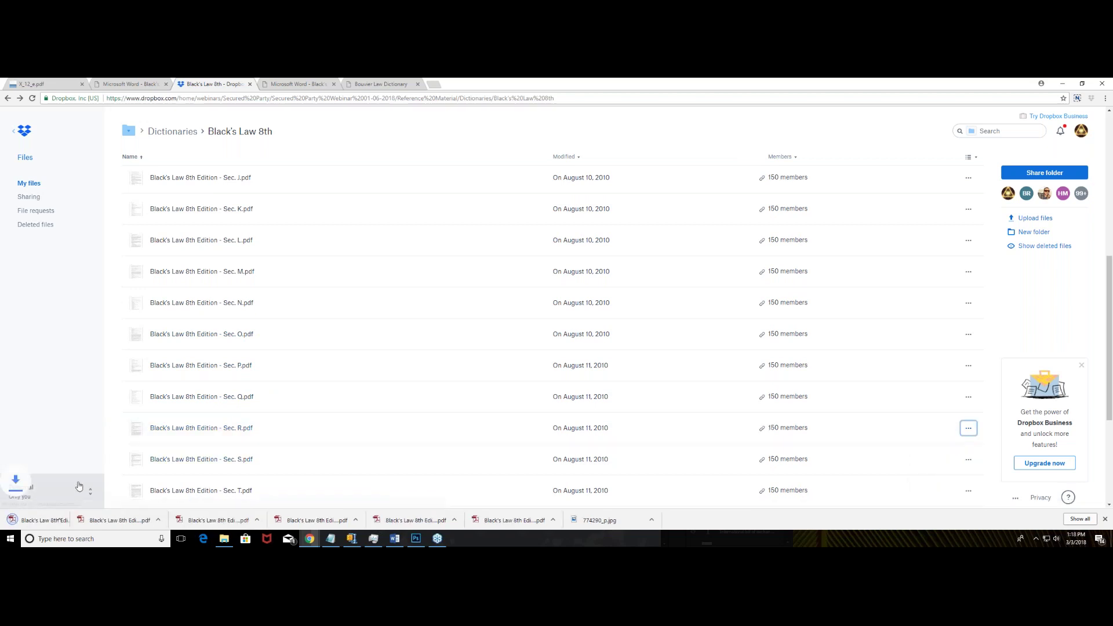
left_click(43, 520)
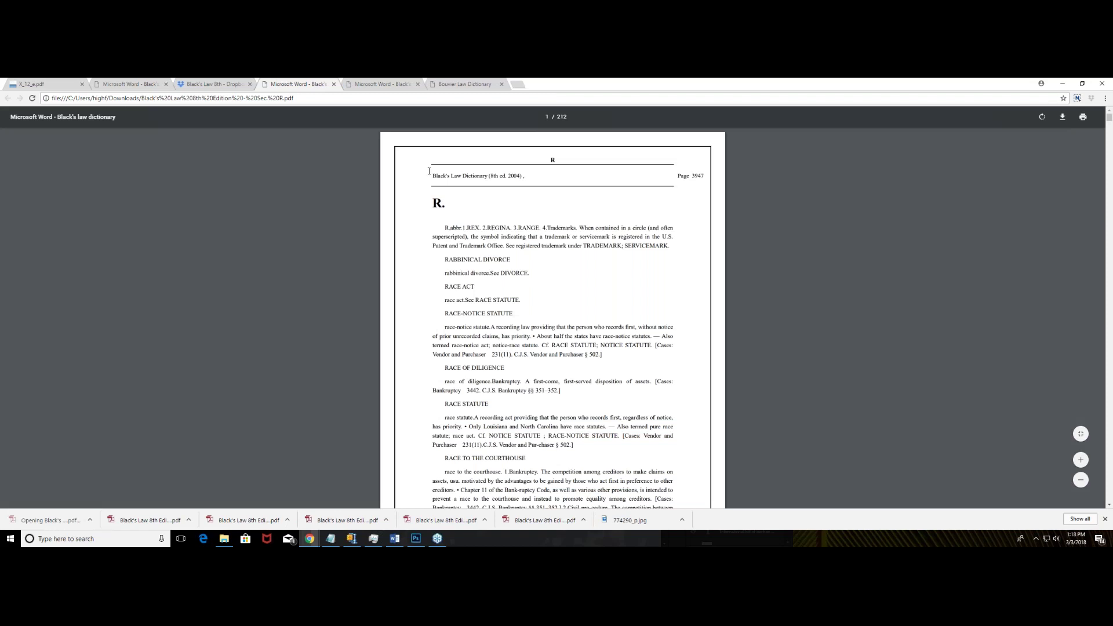
Enlarge the Section R dictionary page and search the document for "real".
left_click(1081, 460)
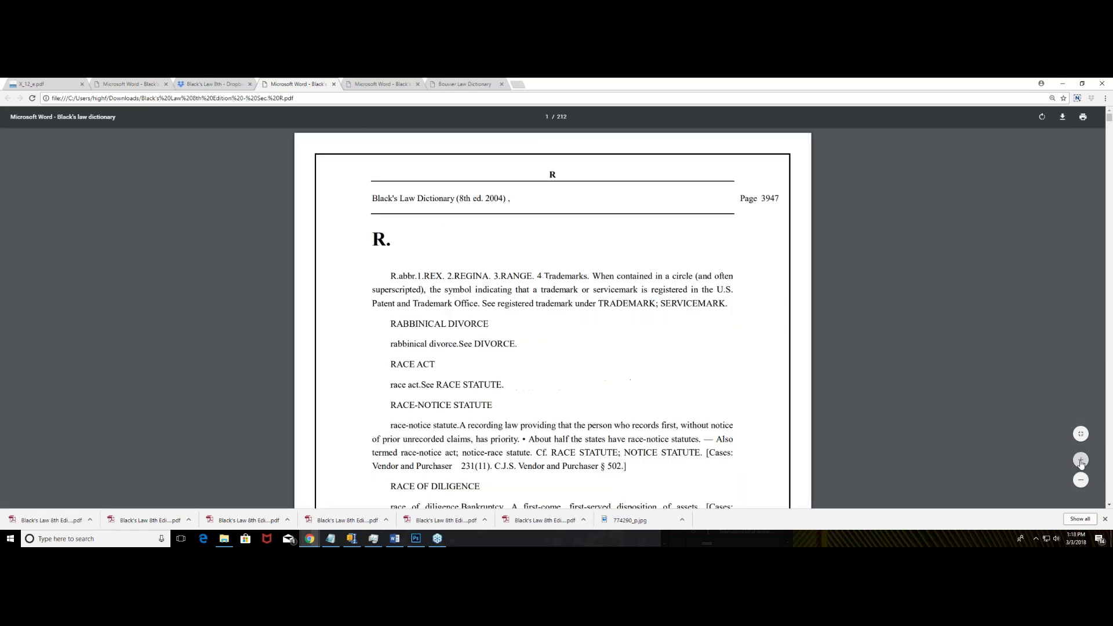
left_click(1081, 460)
key("ctrl+f")
type("real")
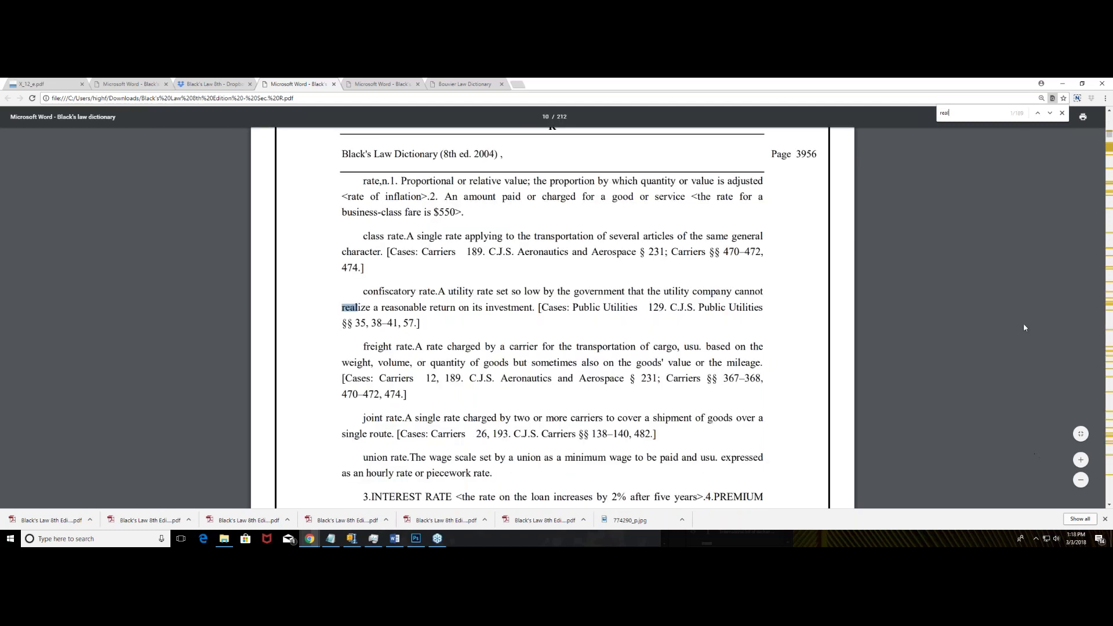
Advance through the "real" matches to the REAL DEFENSE entry and highlight its cross-reference "See DEFENSE(4).".
left_click(1050, 113)
left_click(1051, 114)
left_click(1050, 114)
left_click(1050, 114)
left_click(1050, 114)
left_click(1050, 114)
left_click(1050, 114)
left_click(1051, 115)
left_click(1050, 114)
double_click(1050, 114)
left_click(1051, 114)
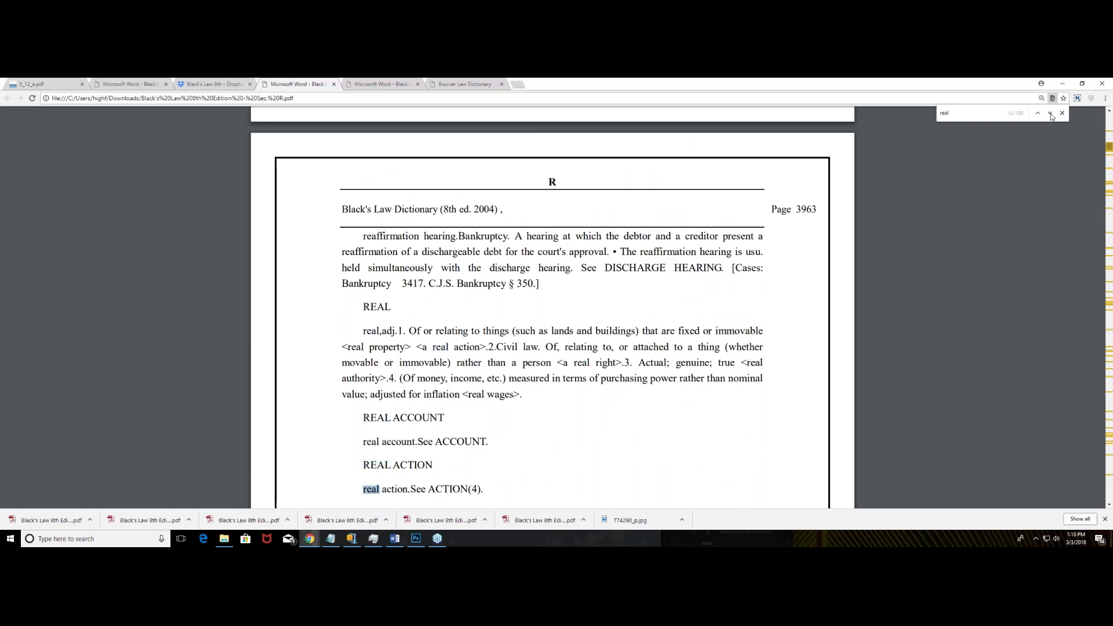
double_click(1050, 115)
left_click(1051, 115)
double_click(1051, 115)
left_click(1050, 114)
double_click(1051, 115)
double_click(1051, 115)
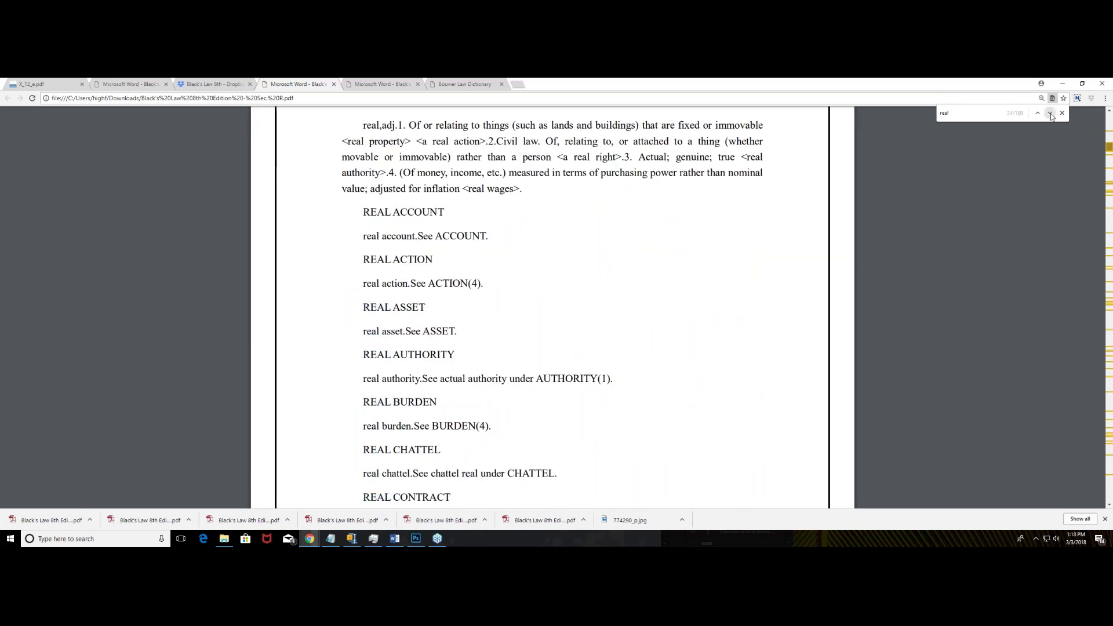
double_click(1051, 114)
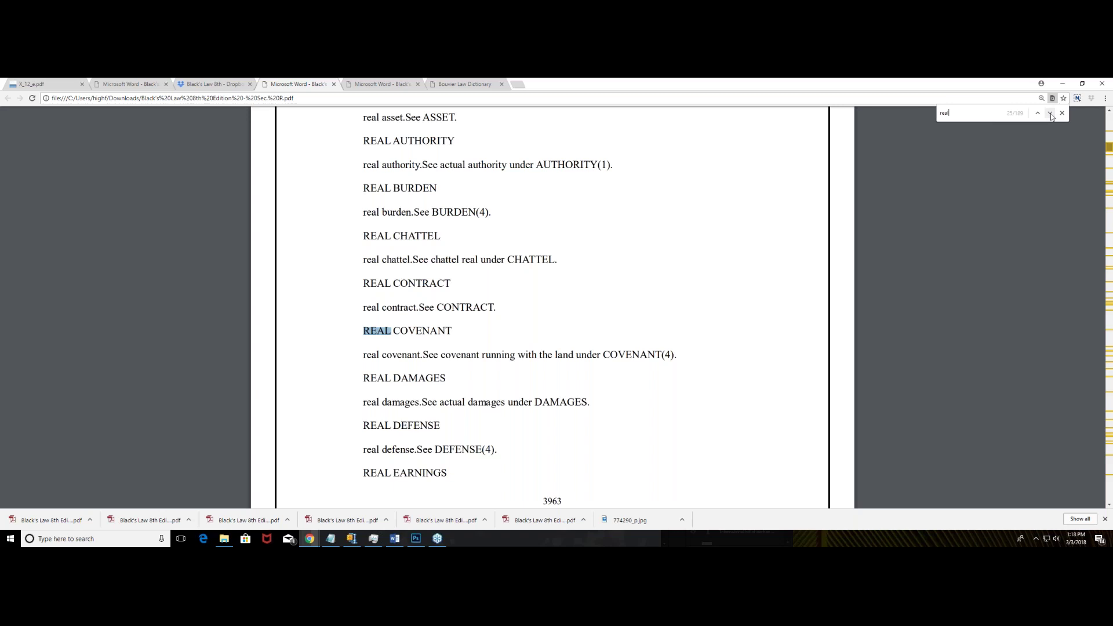
scroll(786, 287, "down", 2)
left_click_drag(501, 360, 417, 363)
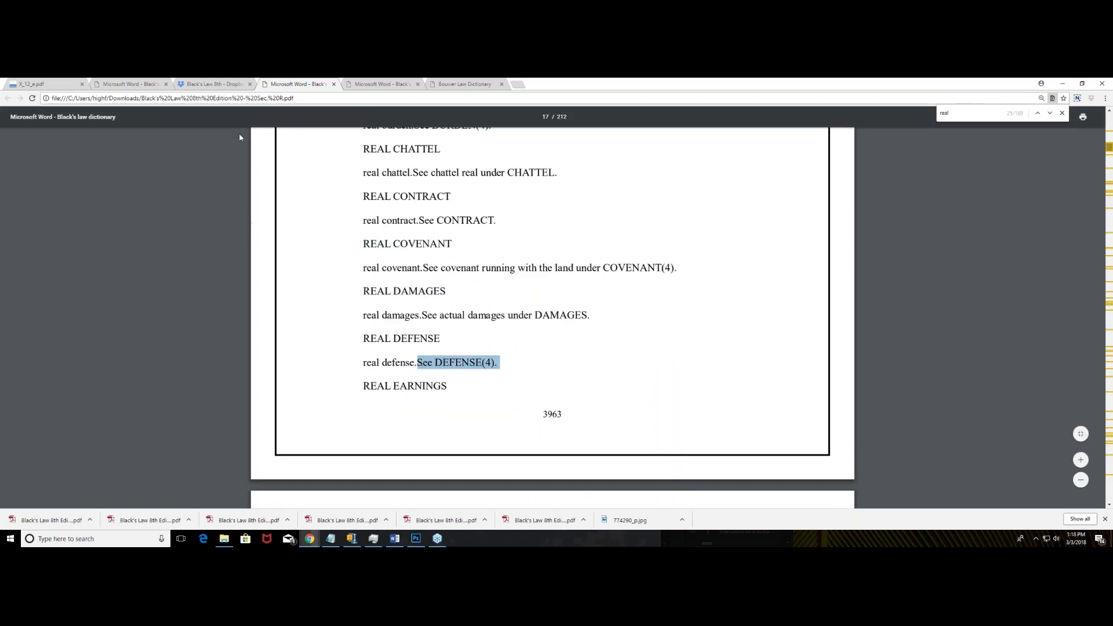
Return to the Dropbox dictionary folder, then download and open Black's Law 8th Edition - Sec. D.pdf.
key("ctrl+shift+Tab")
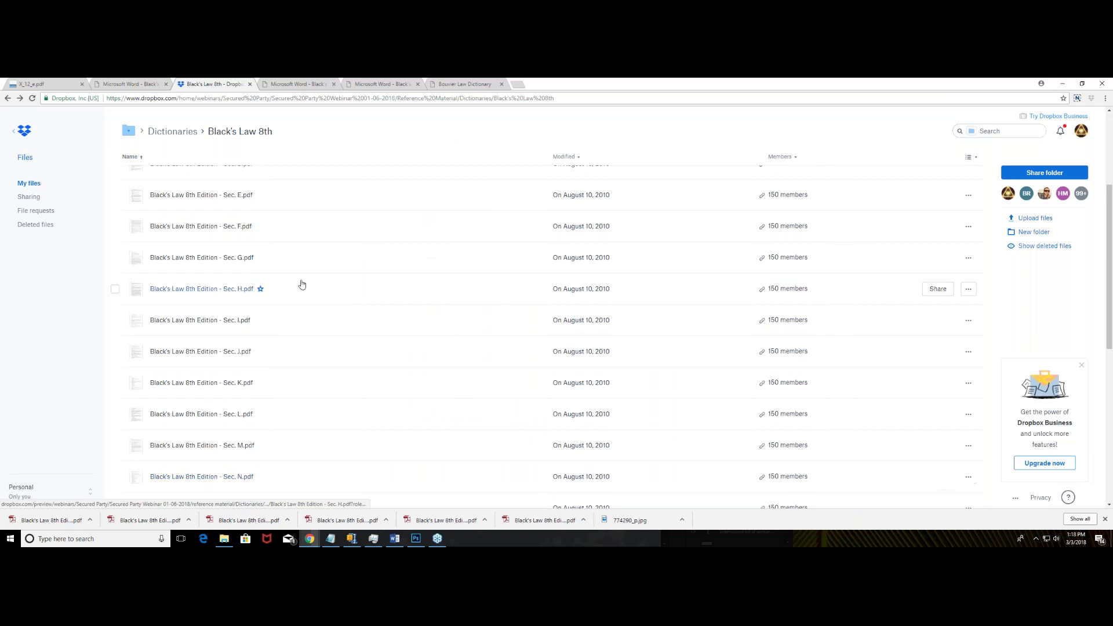
scroll(285, 276, "up", 2)
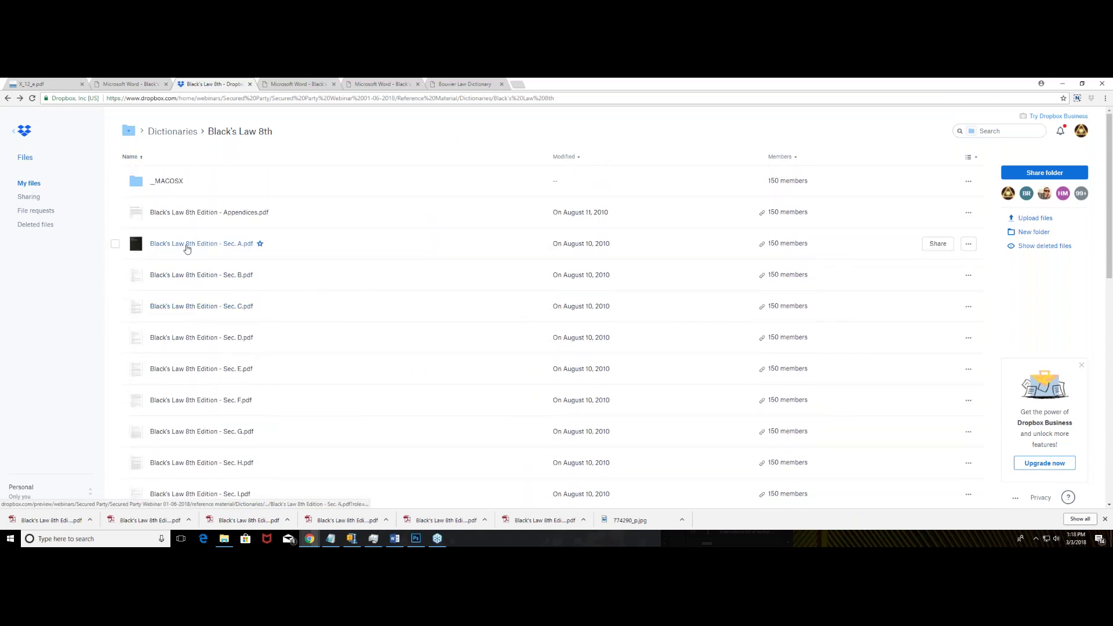
scroll(258, 308, "down", 3)
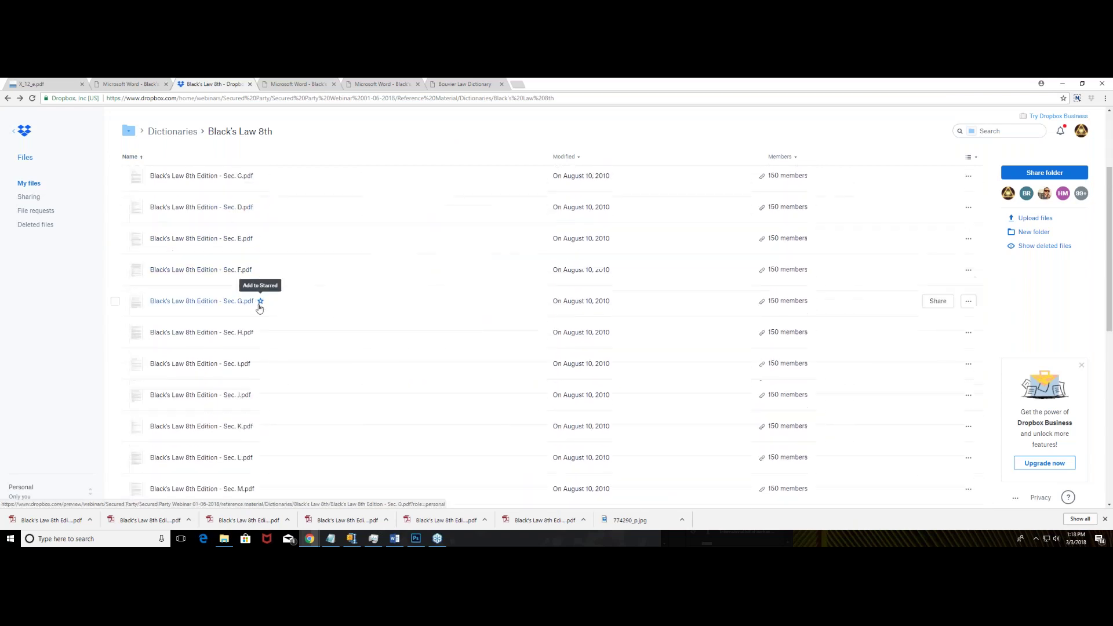
scroll(237, 337, "up", 3)
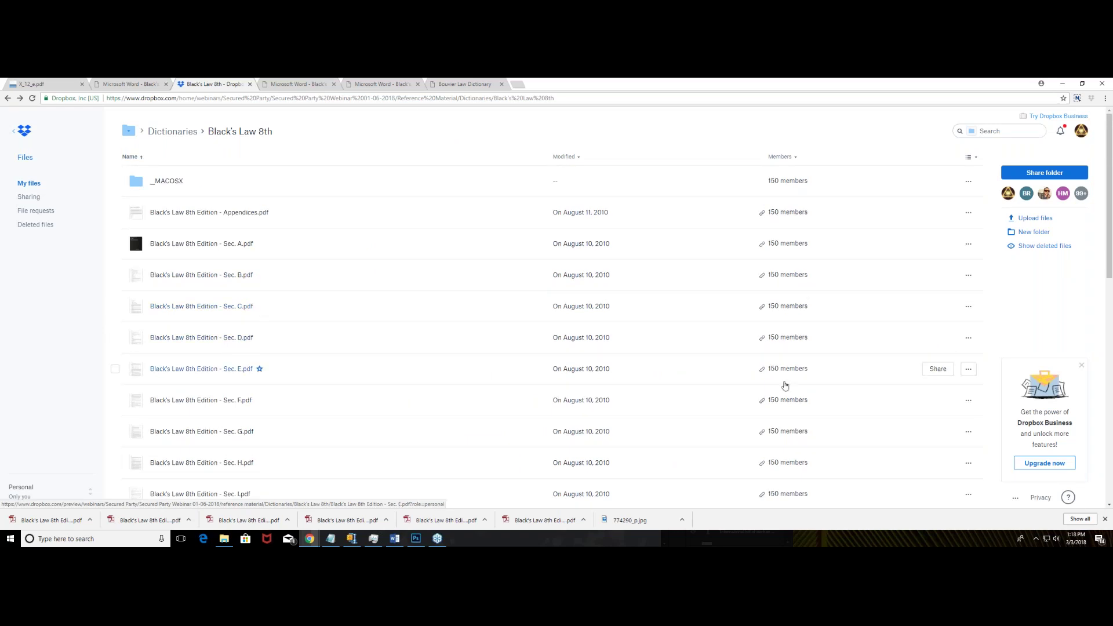
left_click(968, 337)
left_click(919, 363)
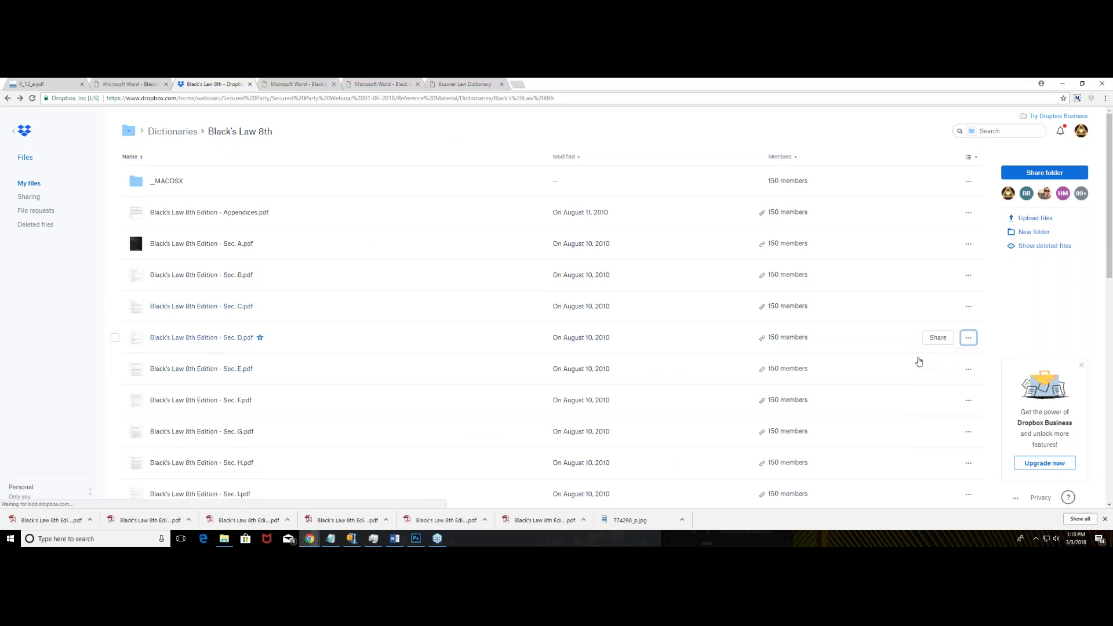
left_click(42, 522)
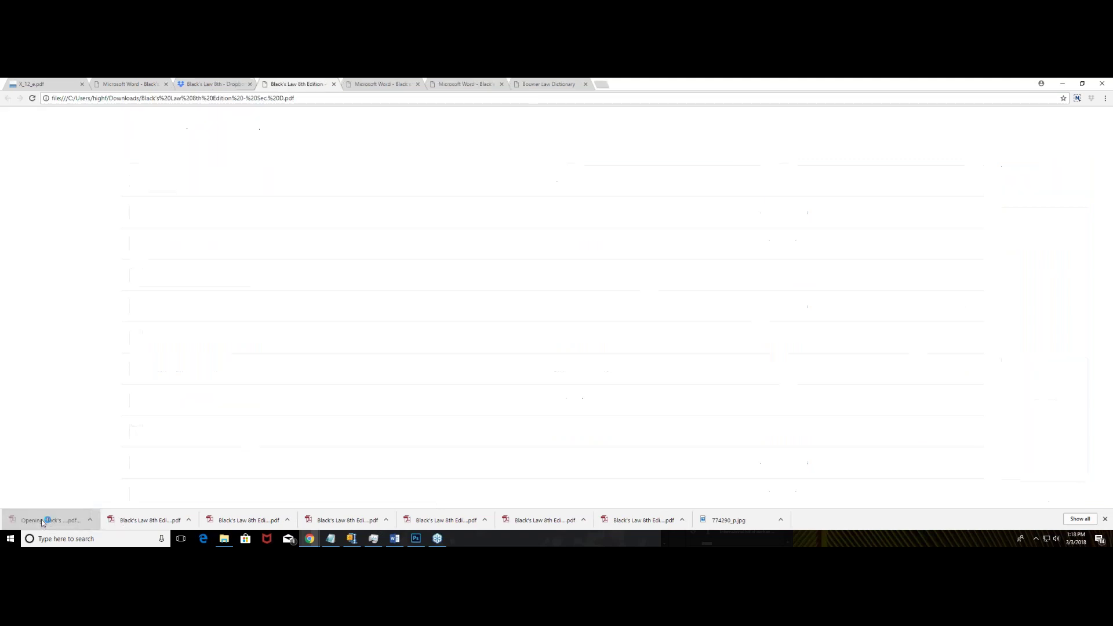
Search the Section D dictionary for "defense" and advance through the matches to the main DEFENSE entry.
key("ctrl+f")
type("defense")
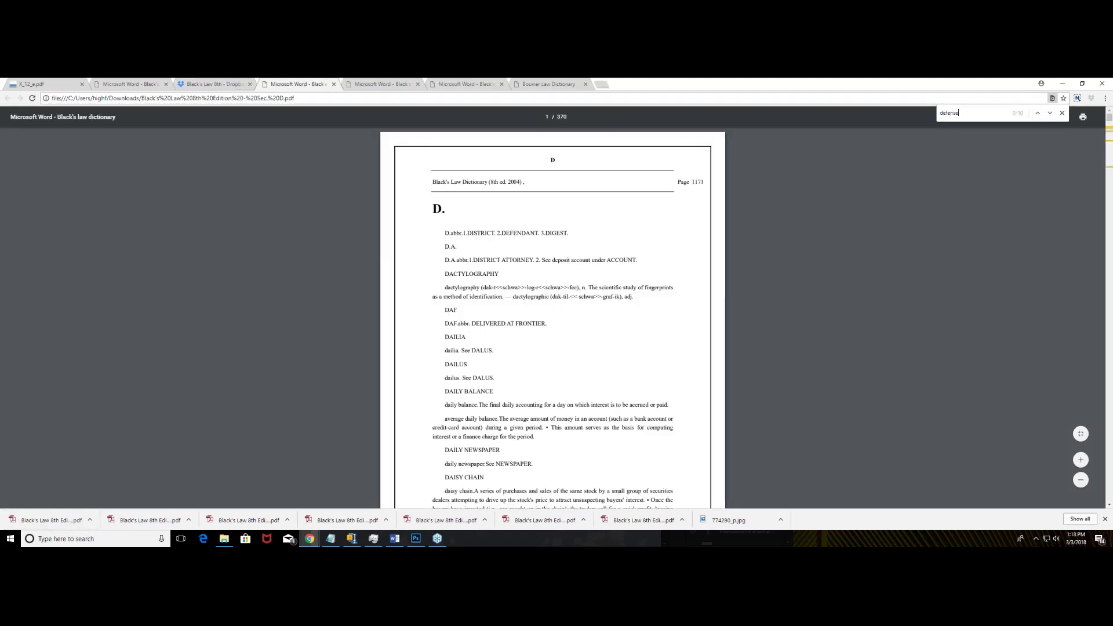
left_click(1051, 114)
left_click(1050, 114)
left_click(1050, 113)
left_click(1050, 114)
left_click(1053, 115)
left_click(1054, 116)
left_click(1053, 115)
left_click(1053, 115)
left_click(1053, 116)
left_click(1053, 116)
left_click(1054, 115)
left_click(1054, 115)
left_click(1050, 113)
left_click(1050, 114)
left_click(1050, 114)
left_click(1050, 114)
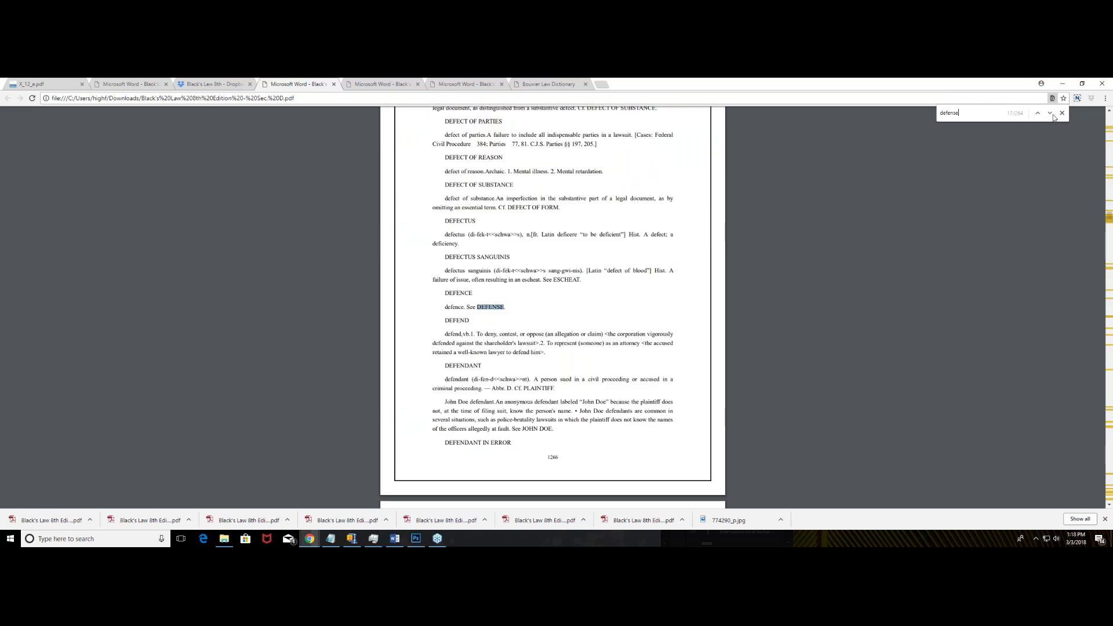
left_click(1050, 113)
left_click(1050, 113)
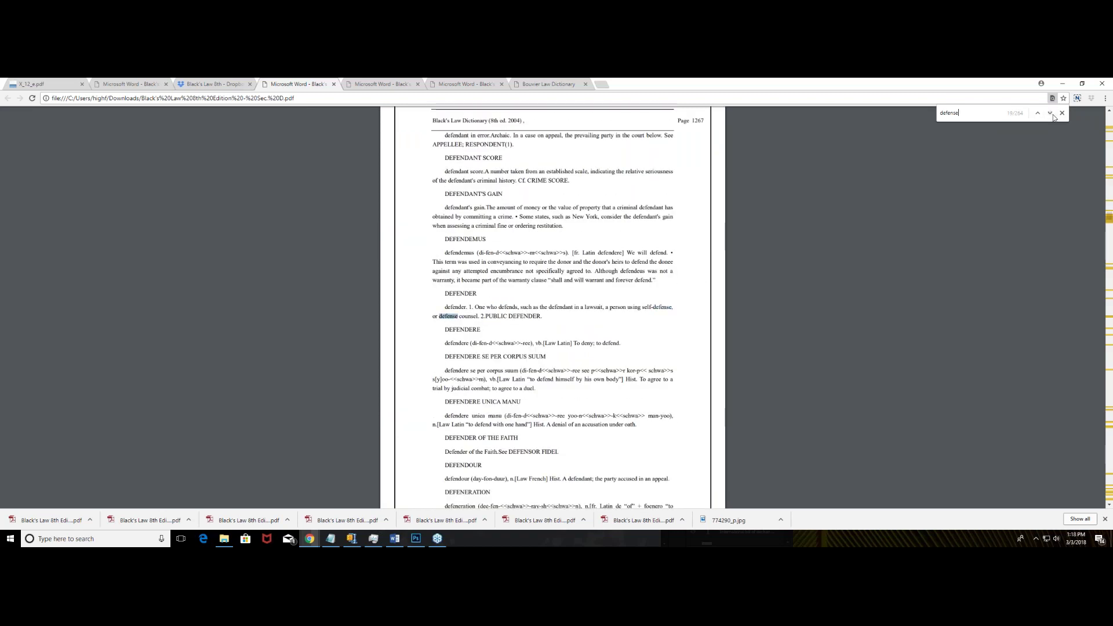
left_click(1050, 113)
left_click(1050, 113)
left_click(1050, 113)
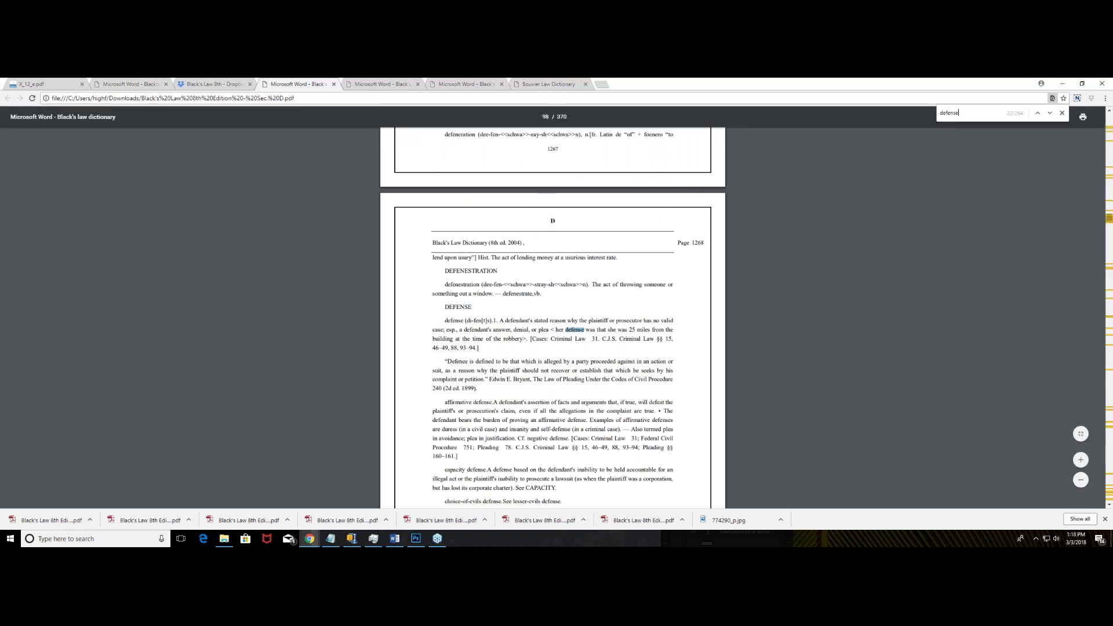
Enlarge the DEFENSE entry and look through its listed types of defense for real defense.
left_click(1080, 459)
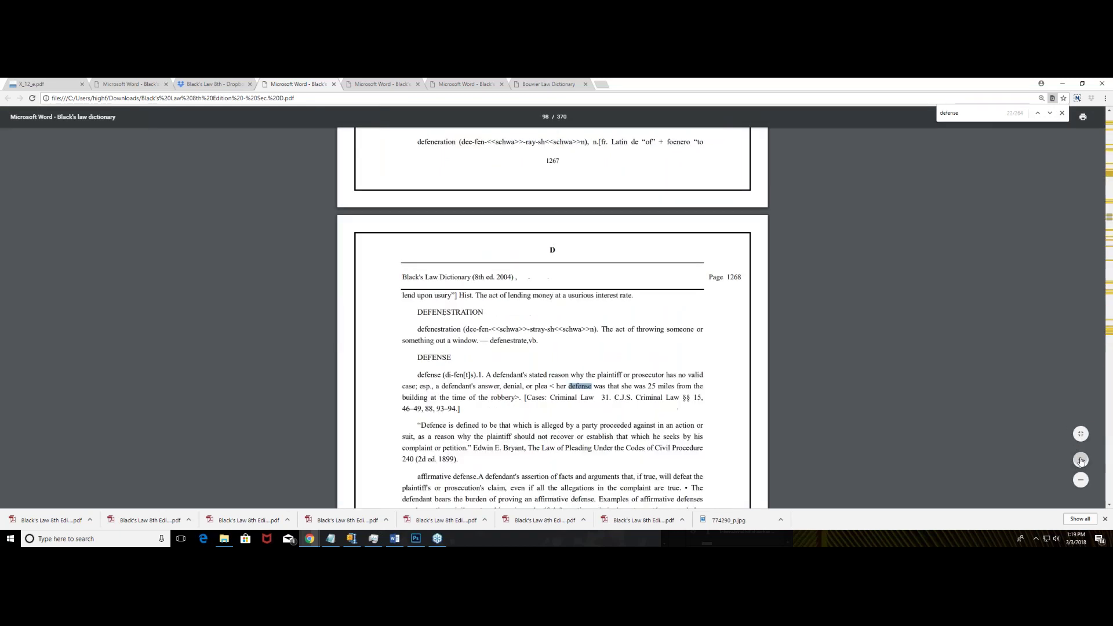
left_click(1081, 460)
scroll(784, 333, "down", 5)
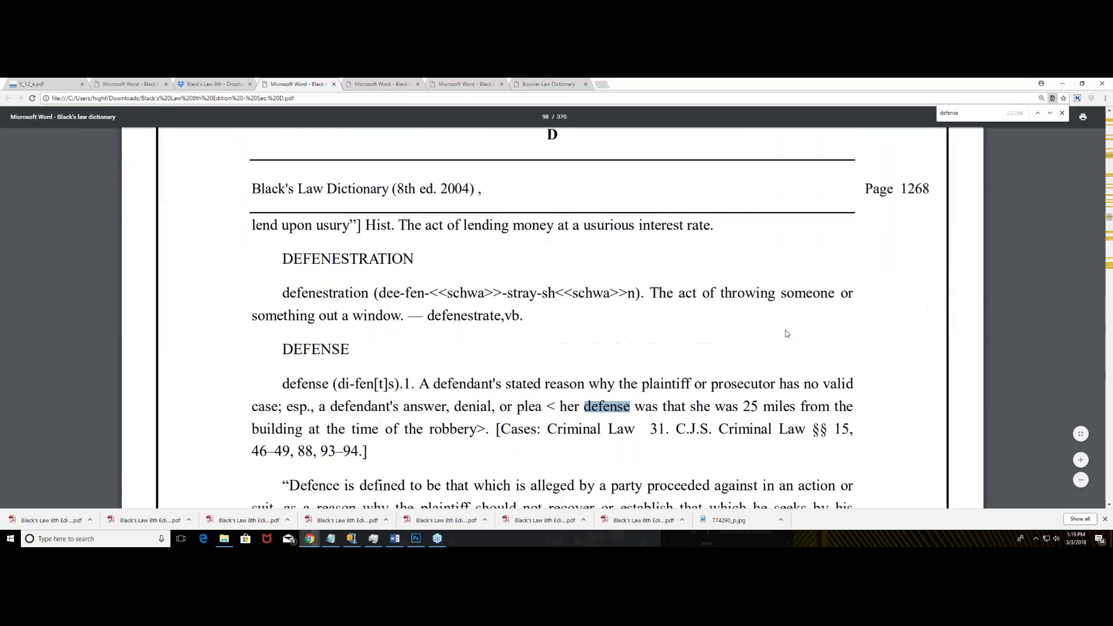
scroll(787, 334, "down", 6)
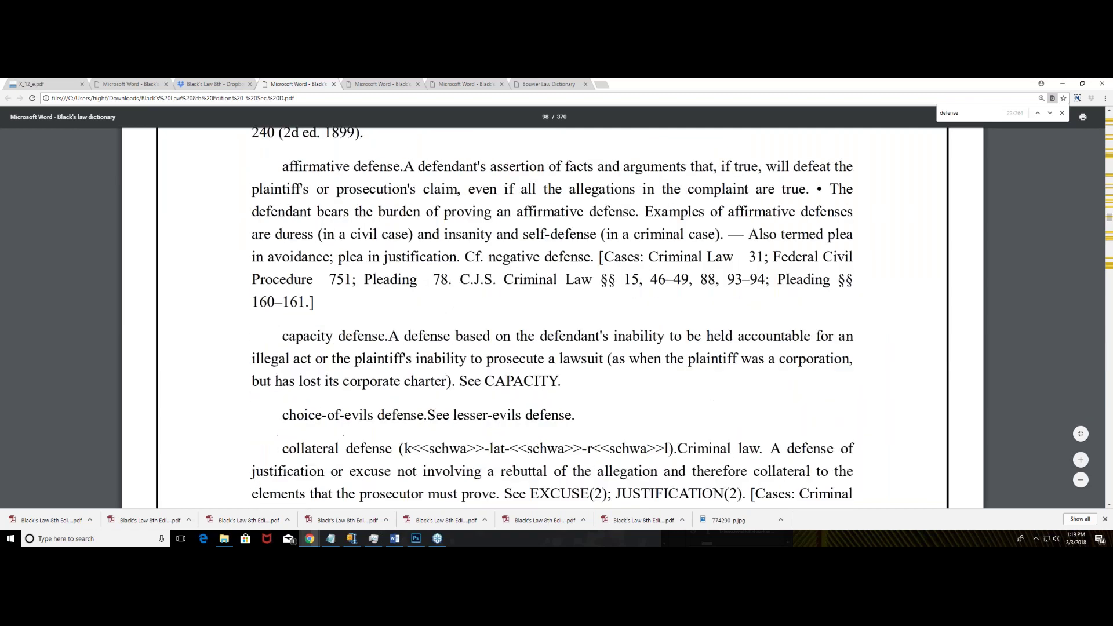
scroll(787, 330, "down", 10)
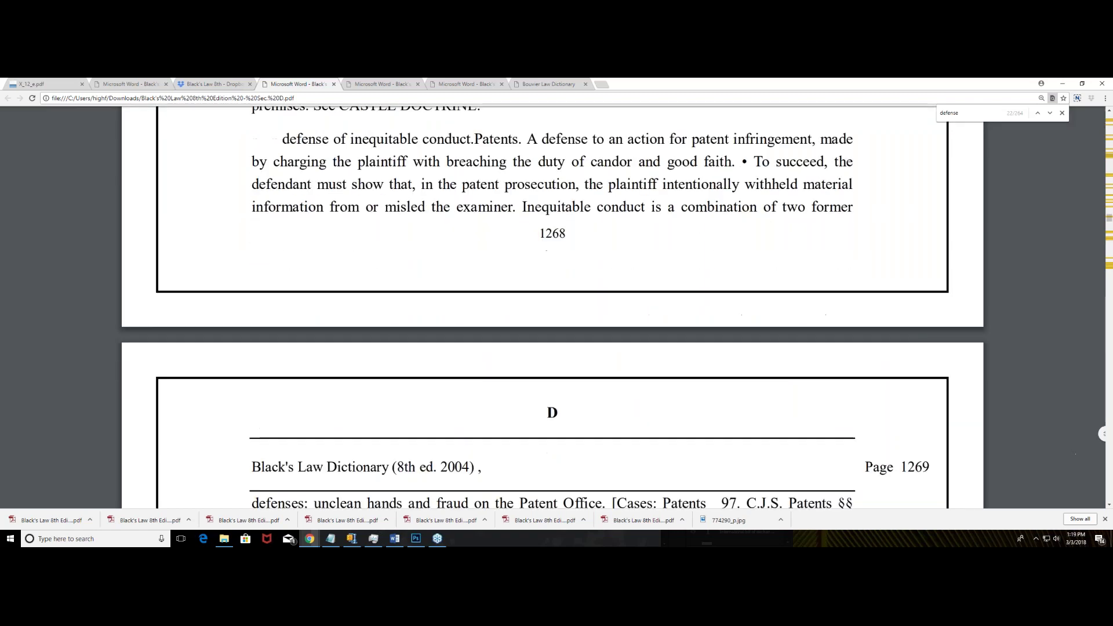
scroll(787, 329, "down", 6)
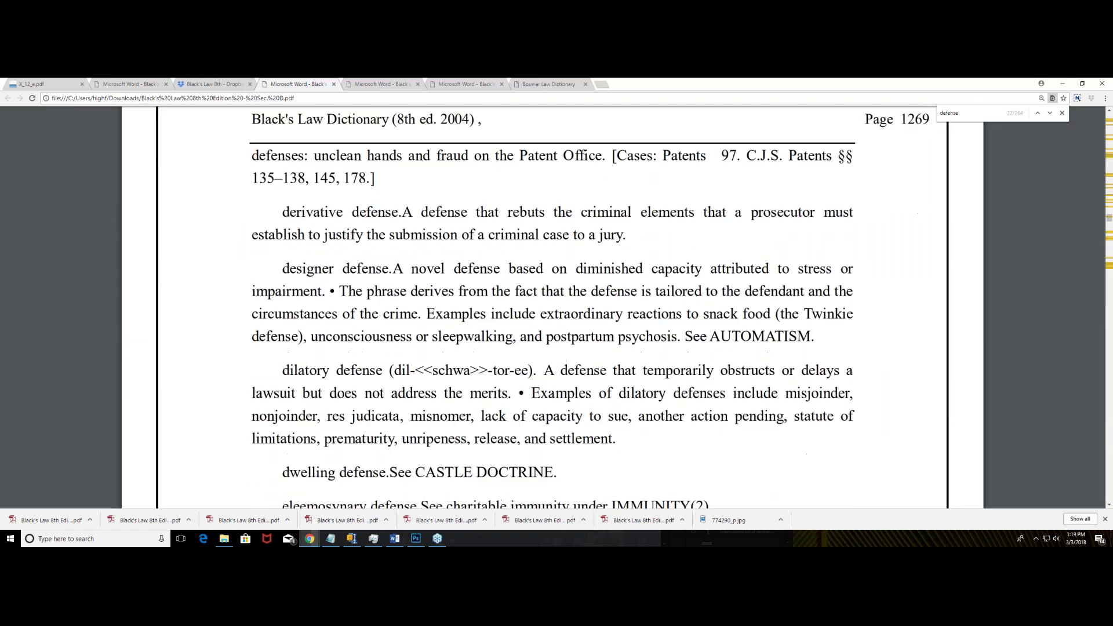
scroll(787, 327, "down", 2)
scroll(786, 327, "down", 12)
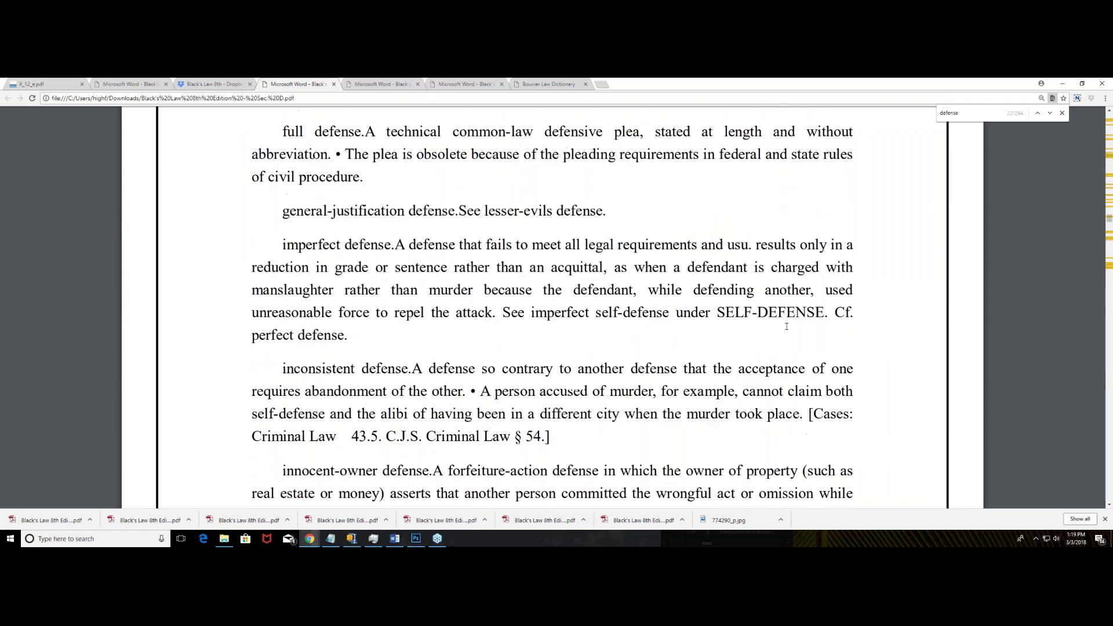
scroll(787, 326, "down", 8)
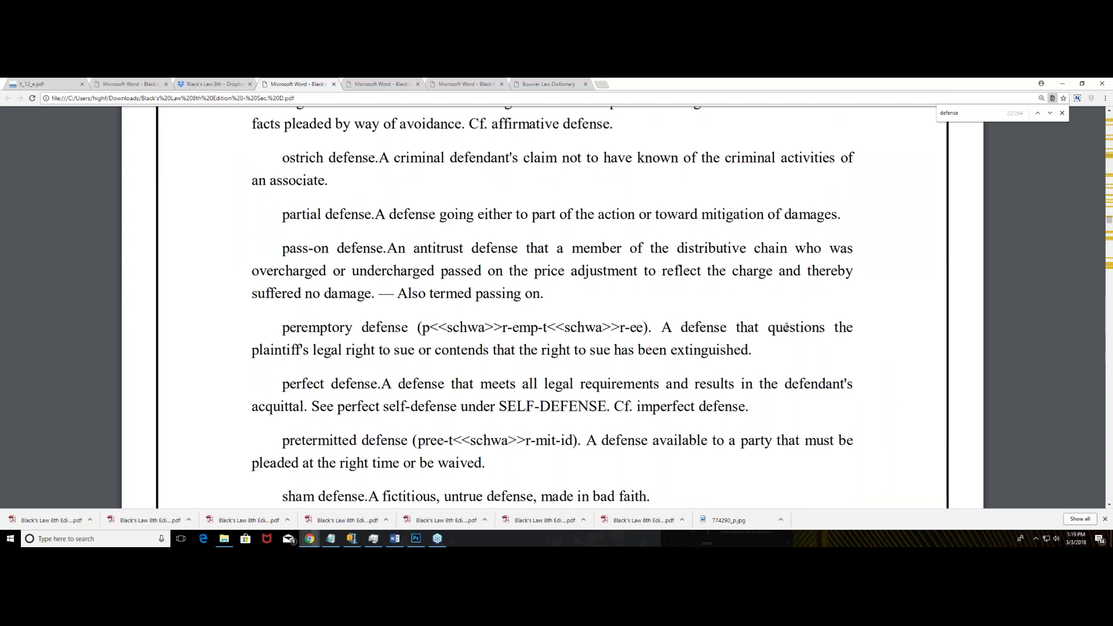
scroll(787, 326, "up", 4)
scroll(787, 326, "up", 4)
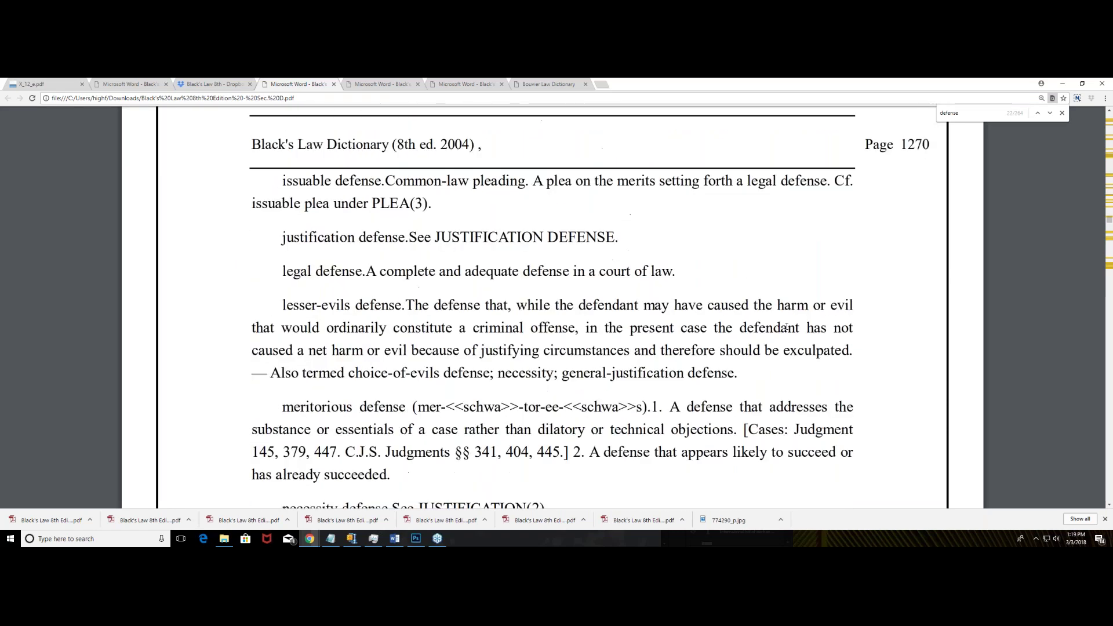
scroll(787, 327, "down", 5)
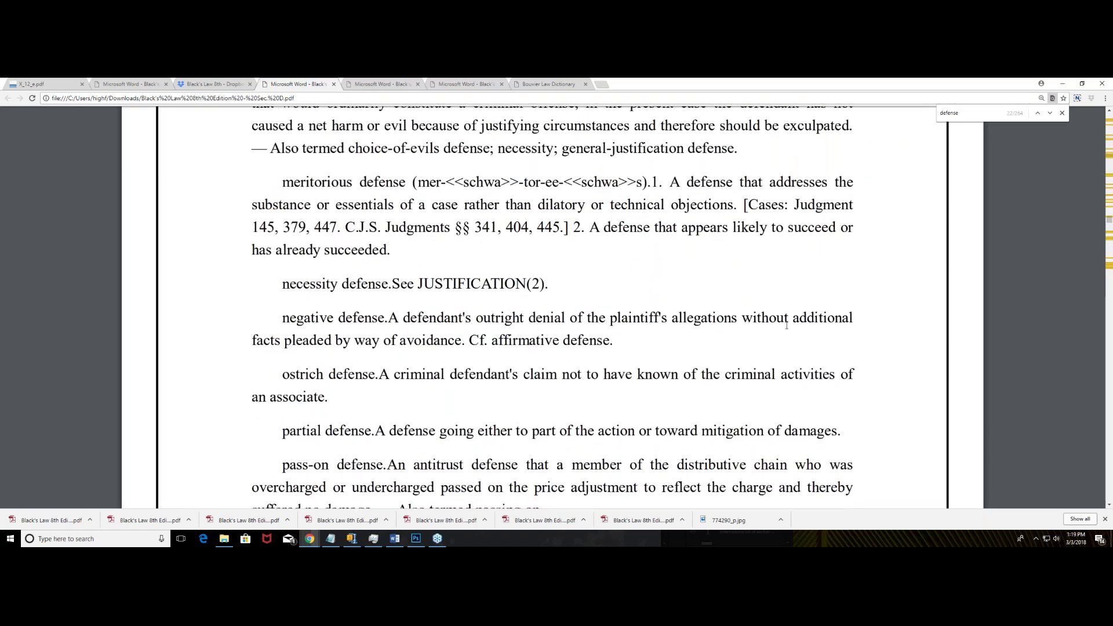
scroll(787, 326, "down", 10)
scroll(786, 326, "up", 3)
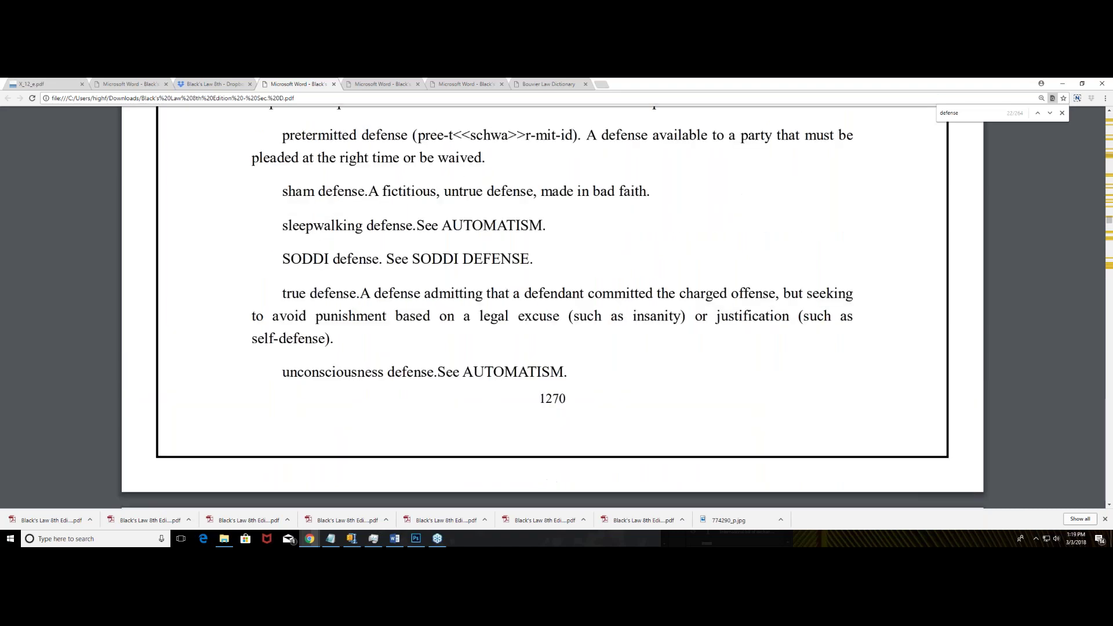
scroll(787, 323, "up", 7)
scroll(787, 323, "up", 3)
Find the fourth sense of the DEFENSE entry and highlight its label "4.Commercial law.".
scroll(785, 323, "down", 20)
scroll(787, 325, "down", 5)
scroll(787, 325, "down", 1)
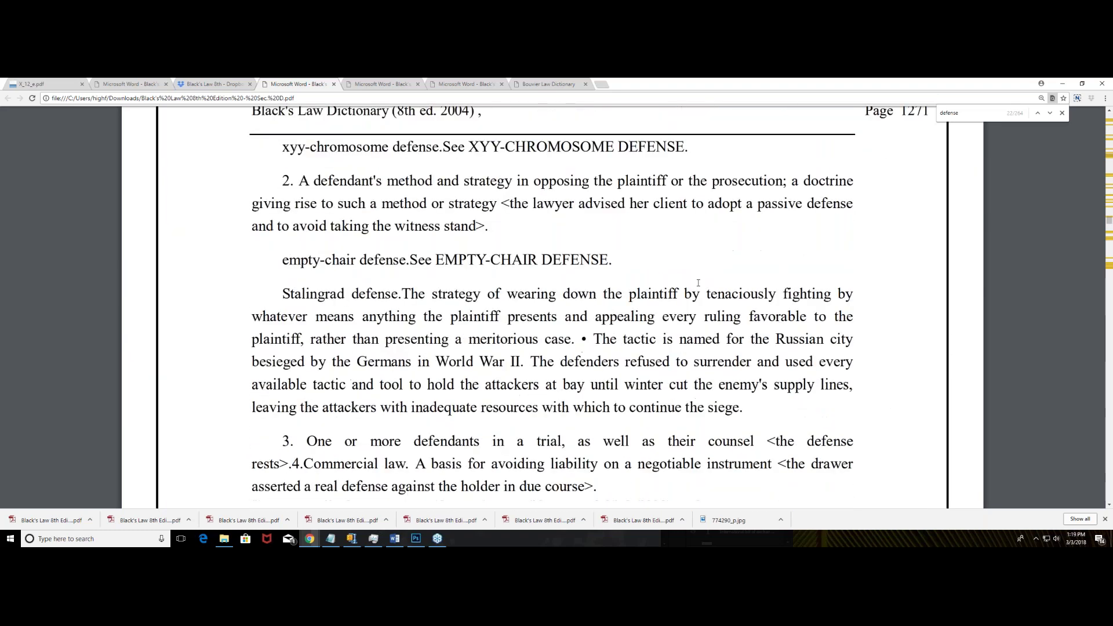
scroll(582, 330, "down", 4)
left_click_drag(304, 290, 409, 296)
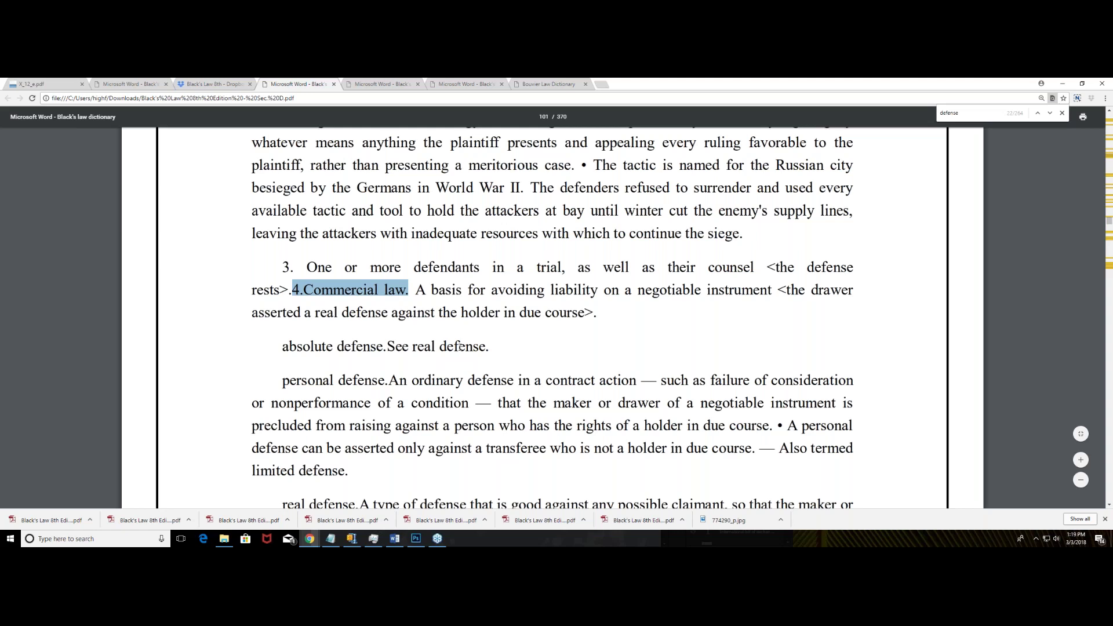
Locate the real defense definition under the commercial law sense, highlighting its heading and then the end of "claimant" while reading.
scroll(464, 351, "down", 5)
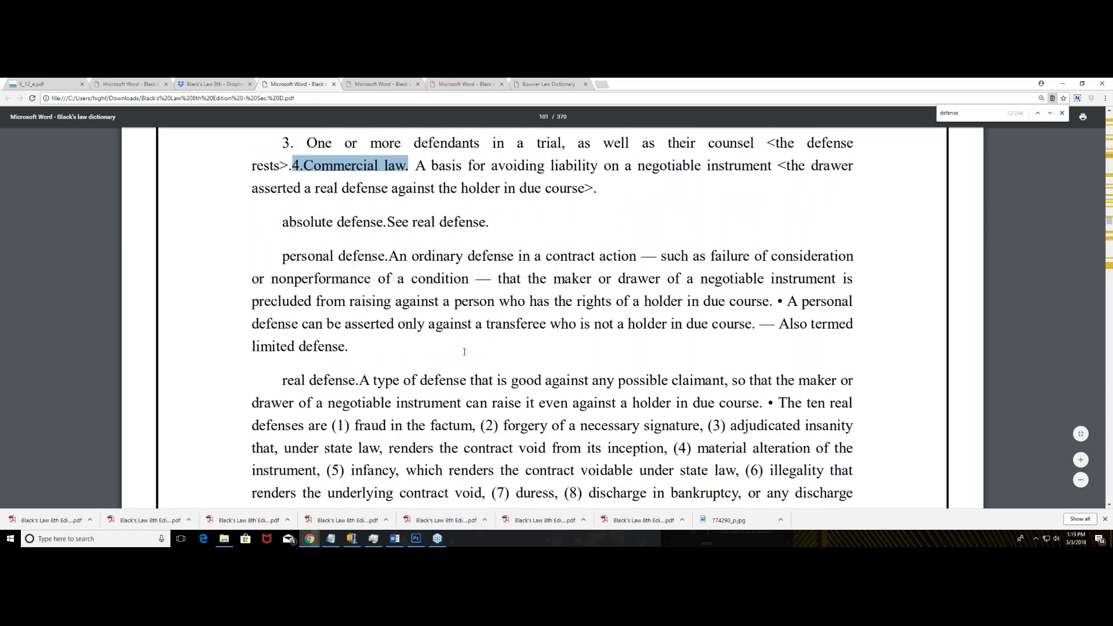
left_click_drag(288, 244, 355, 244)
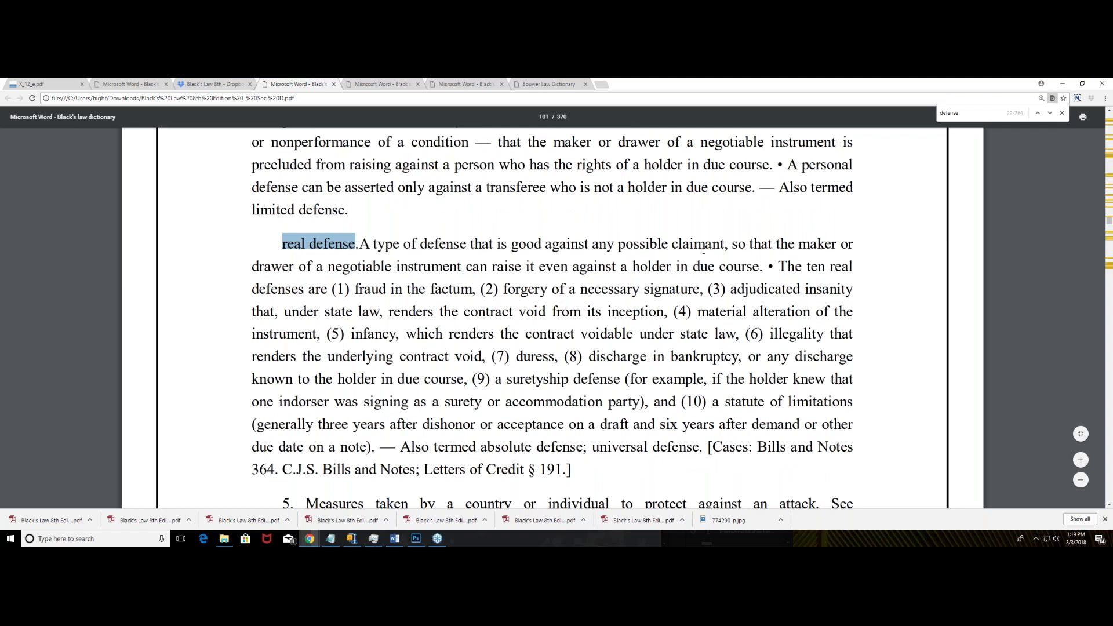
left_click_drag(726, 244, 705, 244)
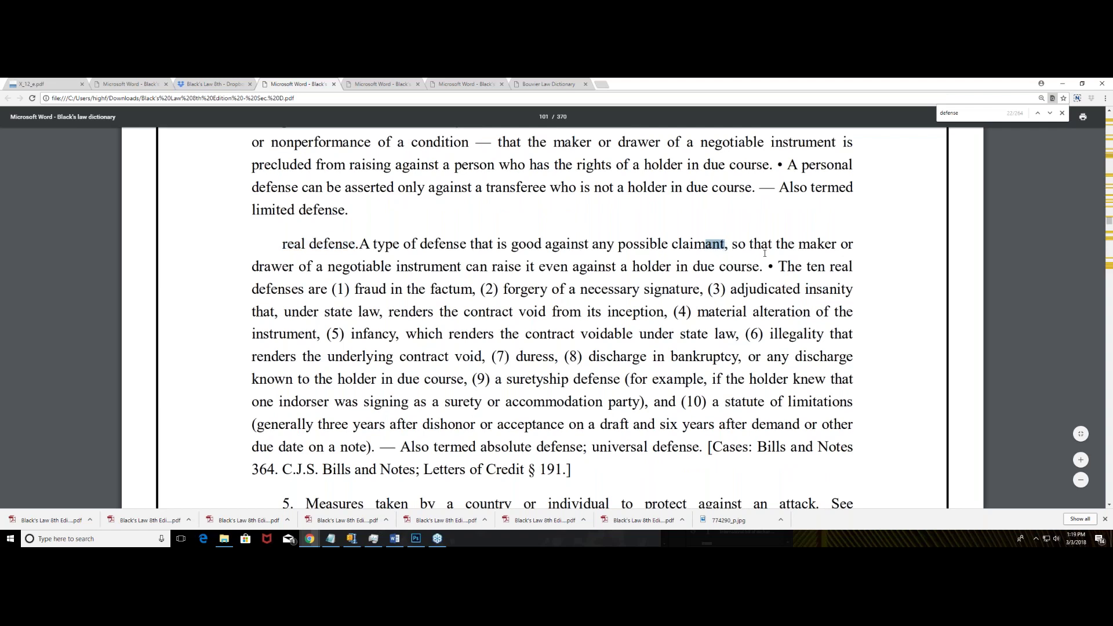